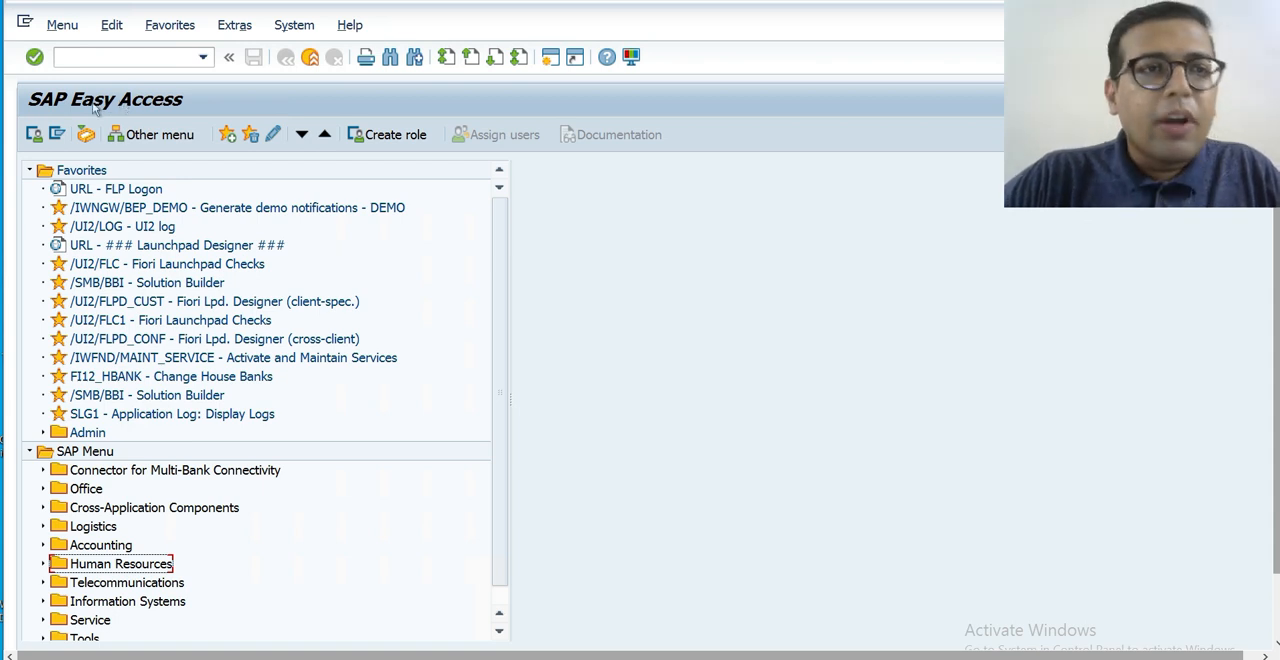
Collapse the favorites and look through the Accounting and Financial Accounting folders of the SAP menu.
click(30, 171)
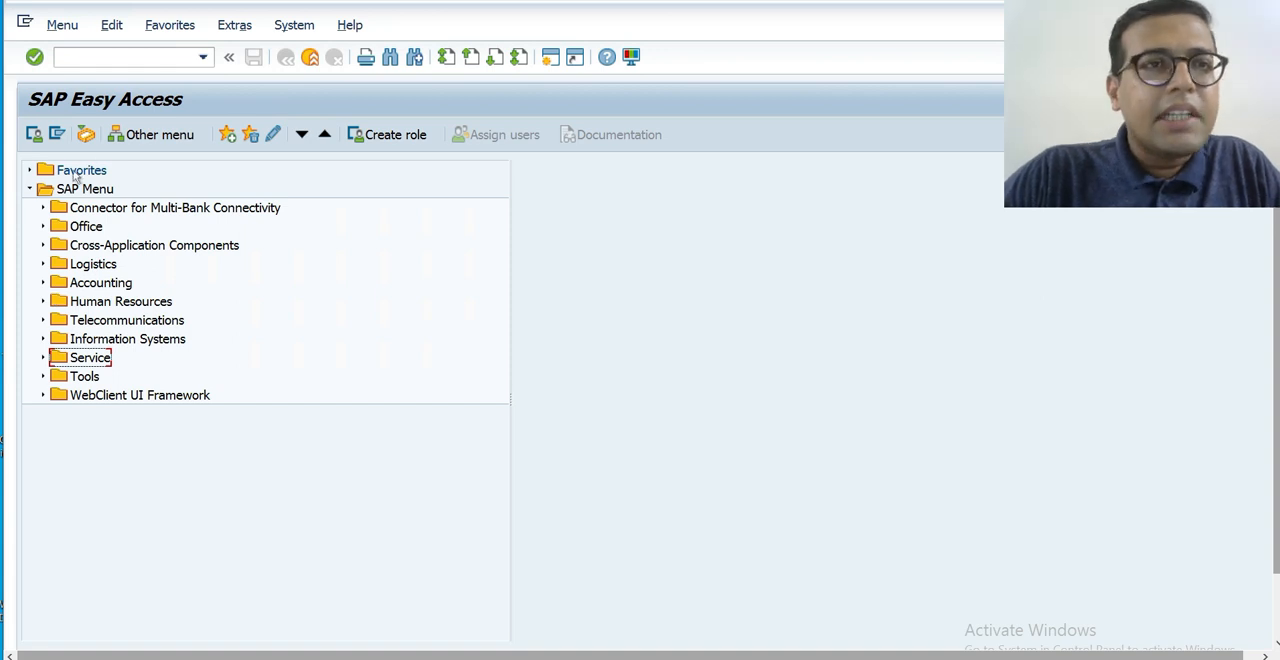
click(136, 59)
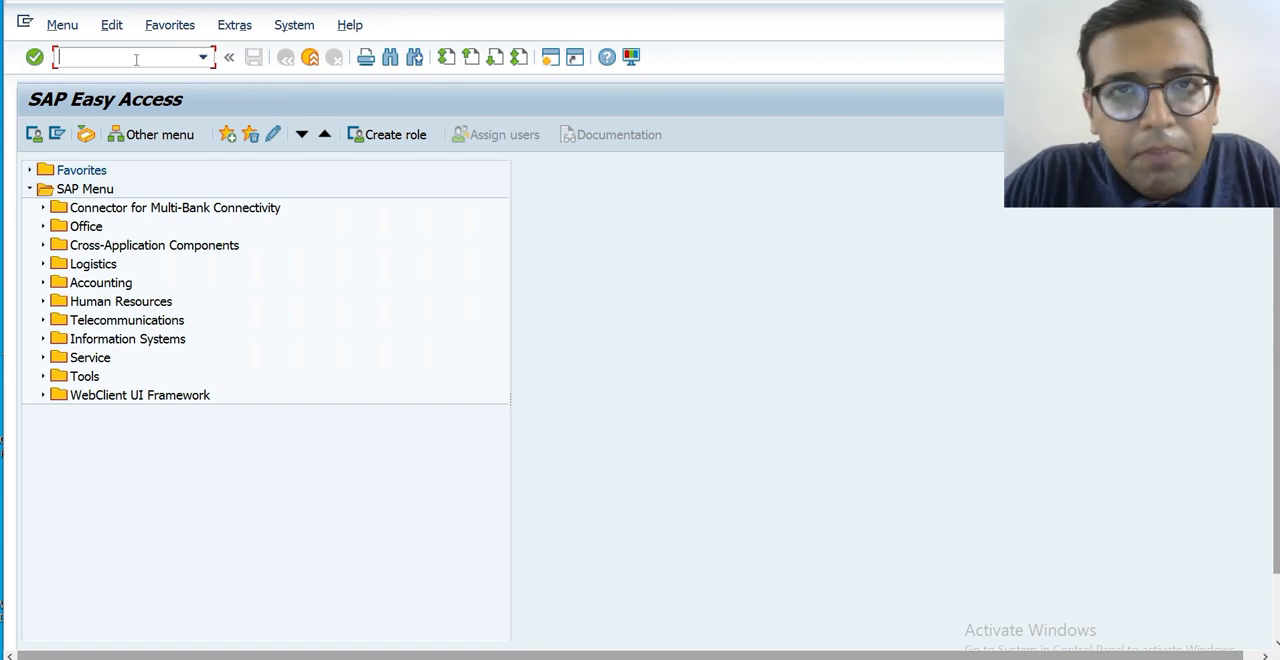
click(42, 284)
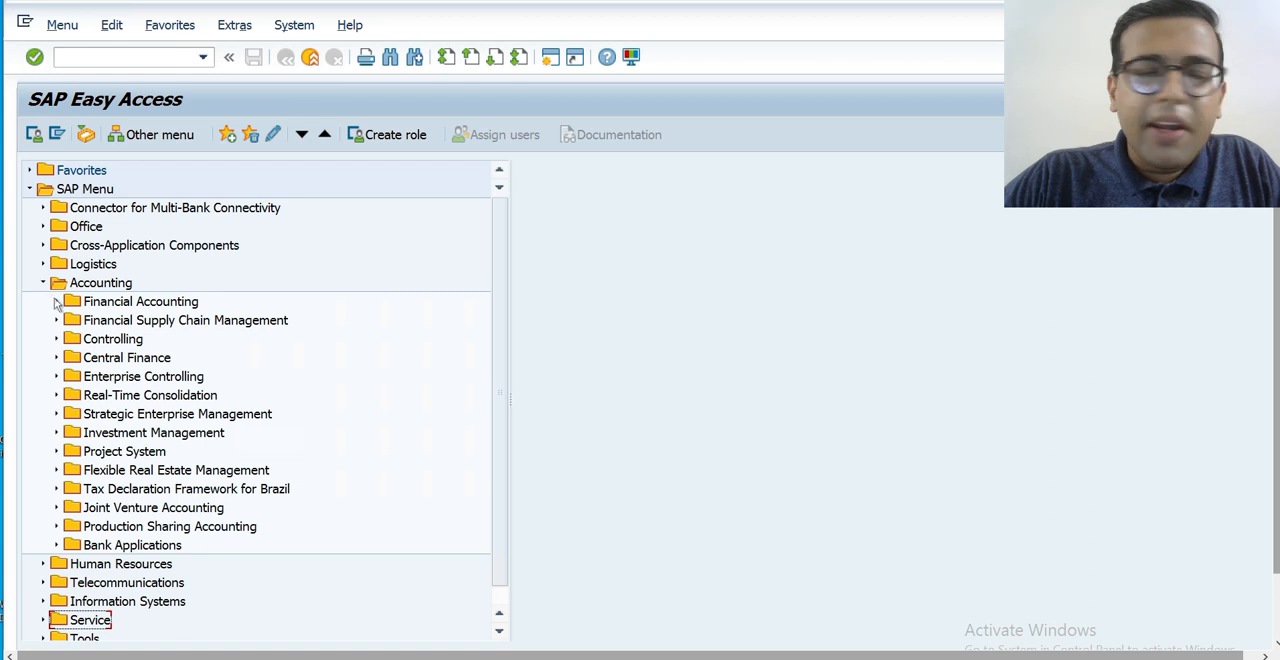
click(56, 302)
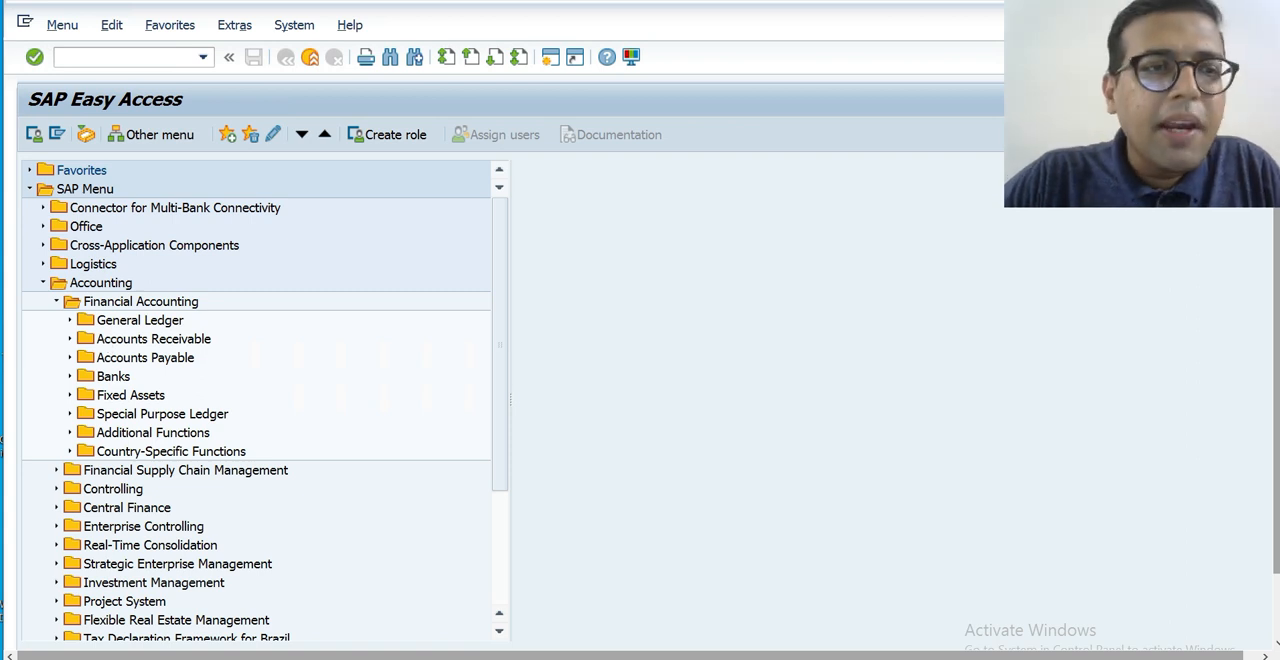
click(56, 301)
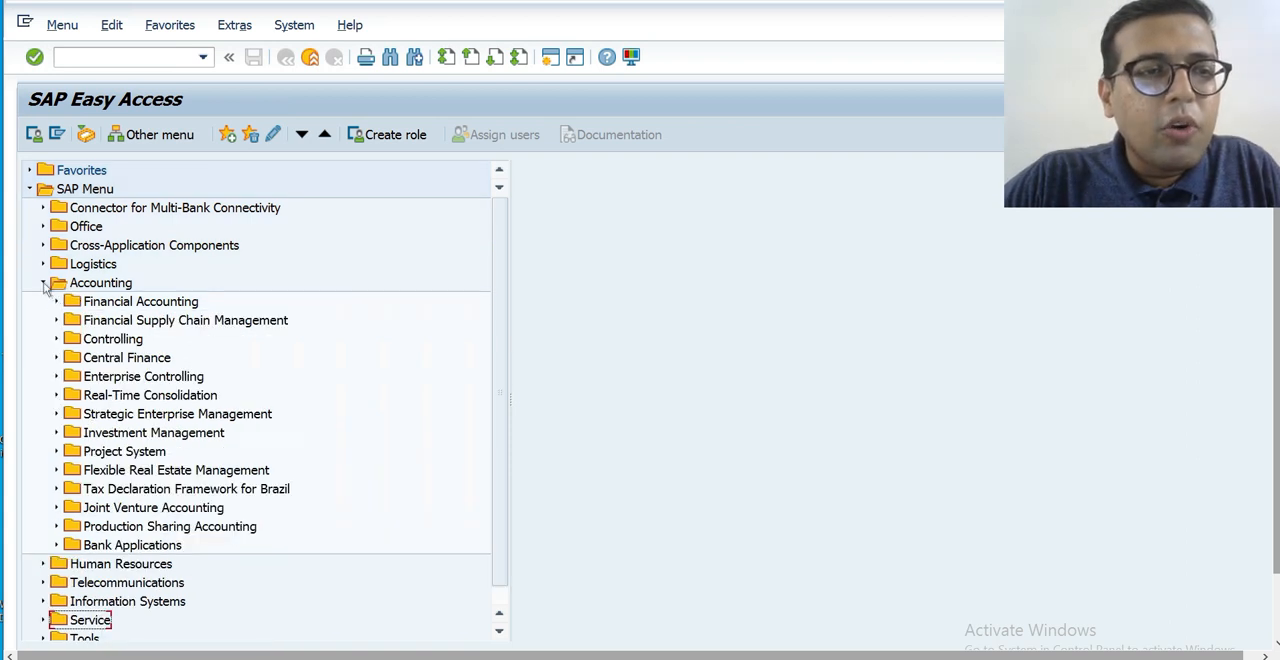
click(43, 284)
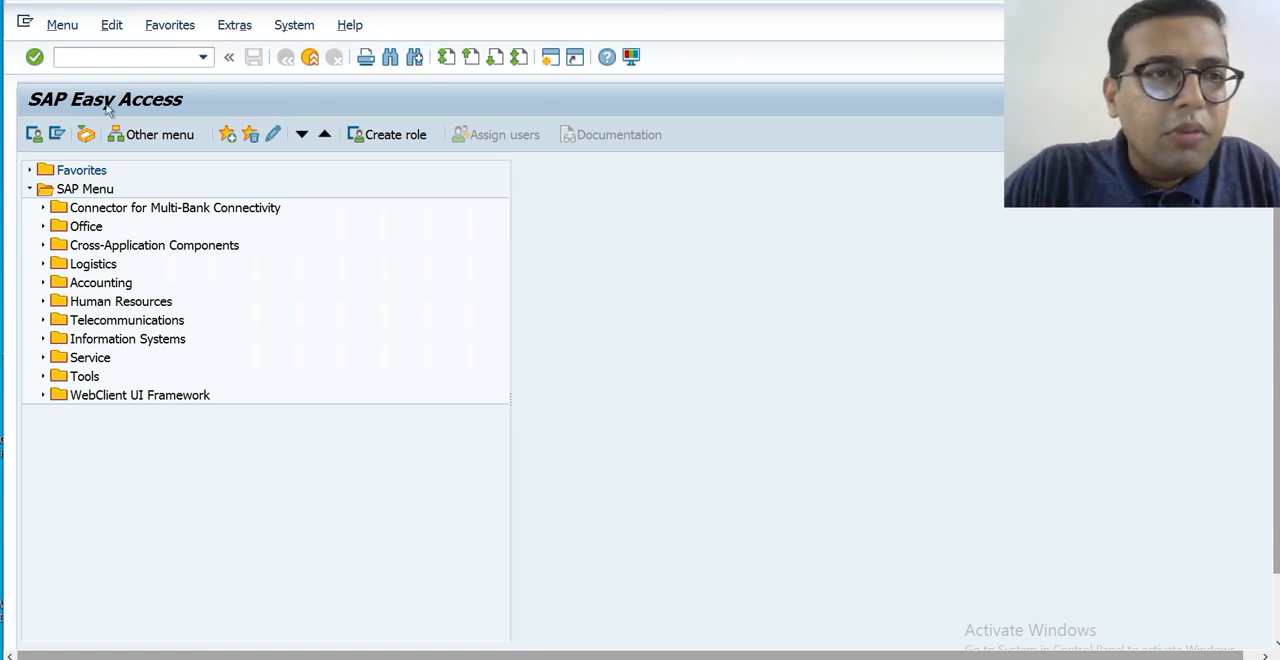
Run transaction SPRO and display the SAP Reference IMG.
click(153, 61)
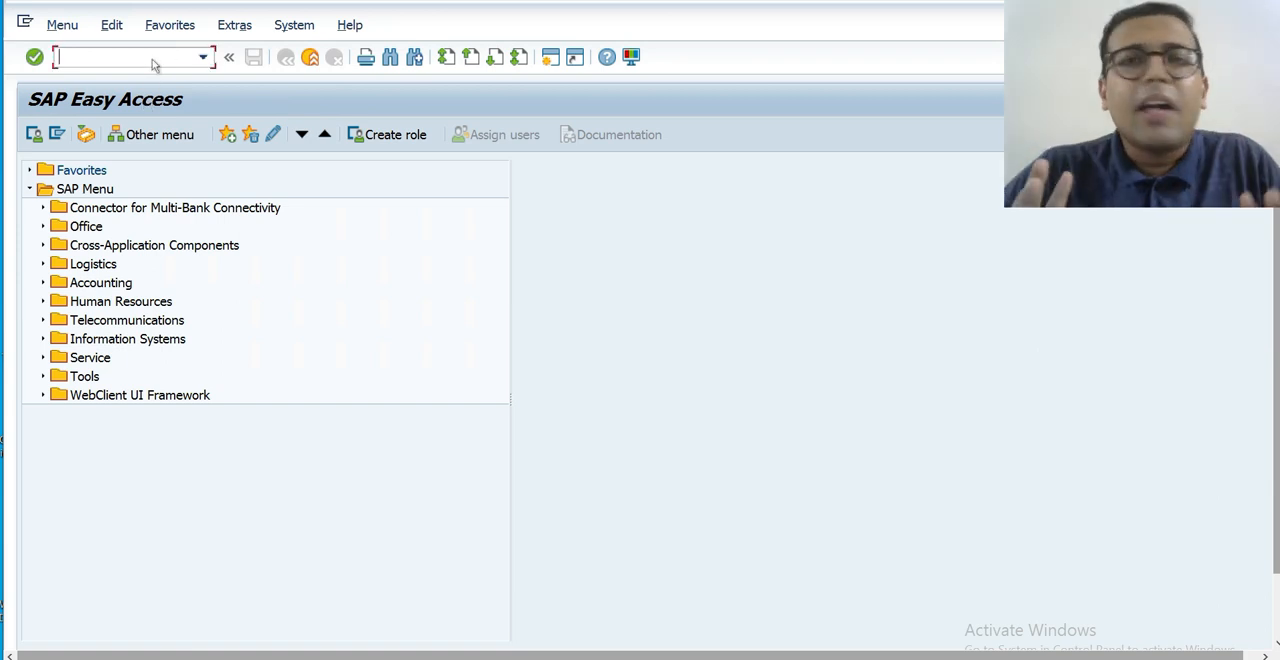
text(S)
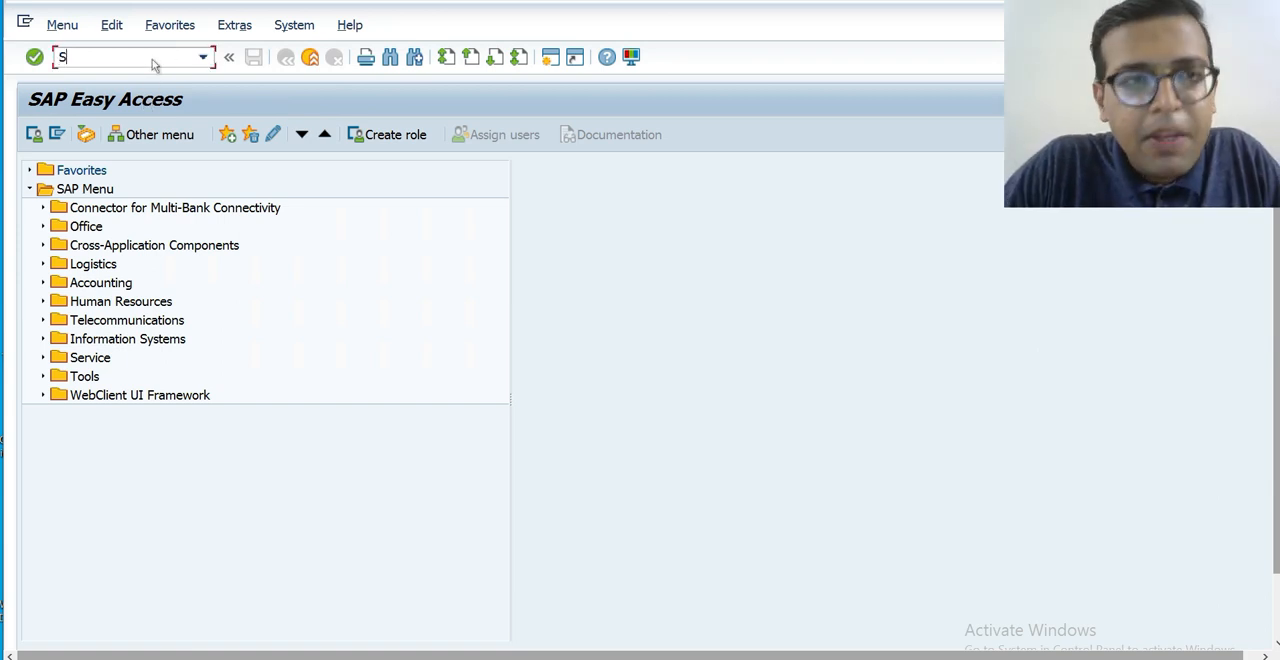
text(PRO)
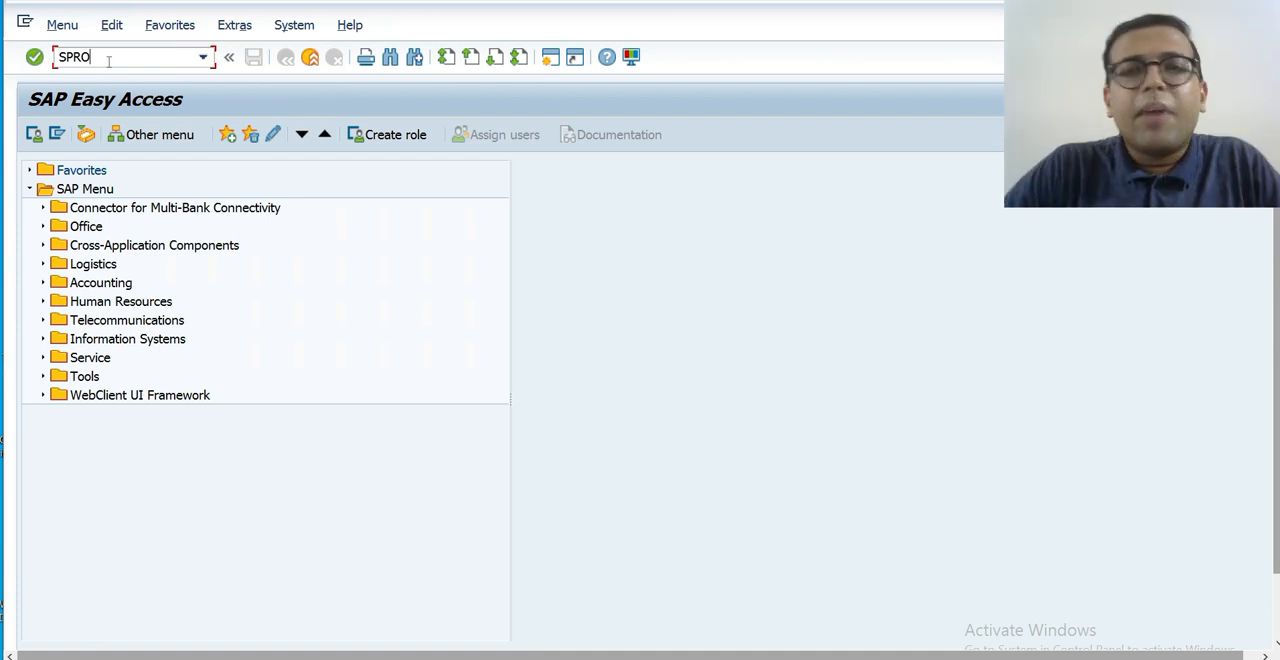
key(Return)
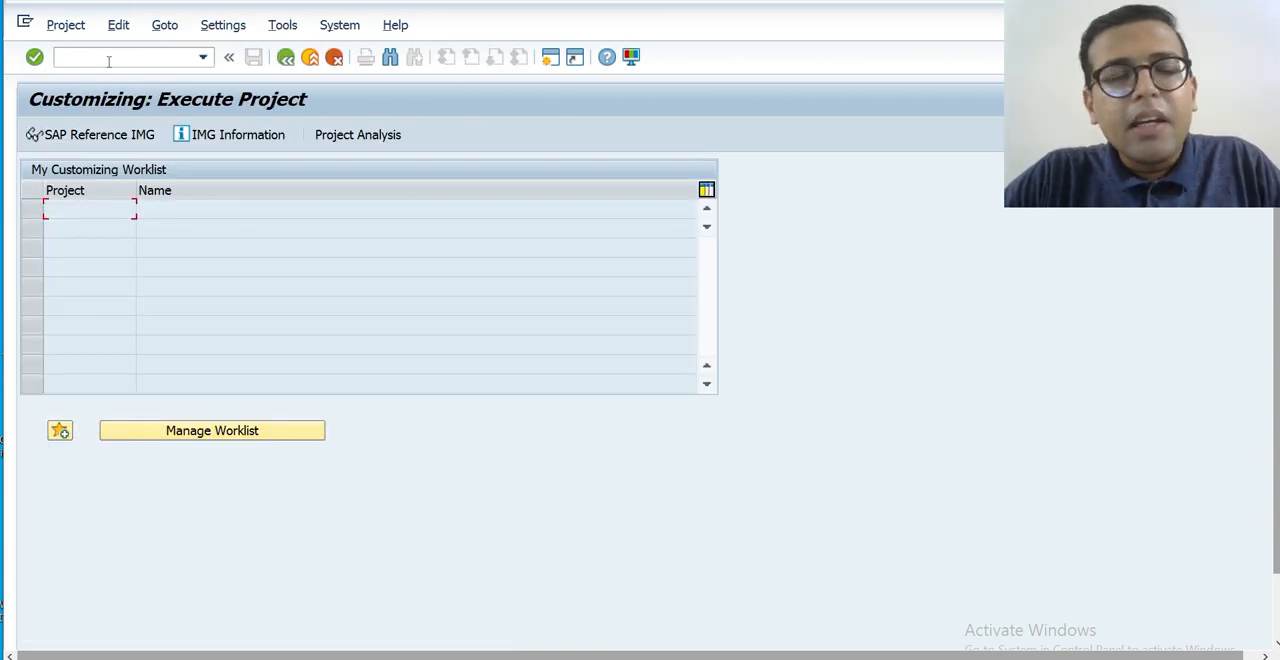
click(119, 136)
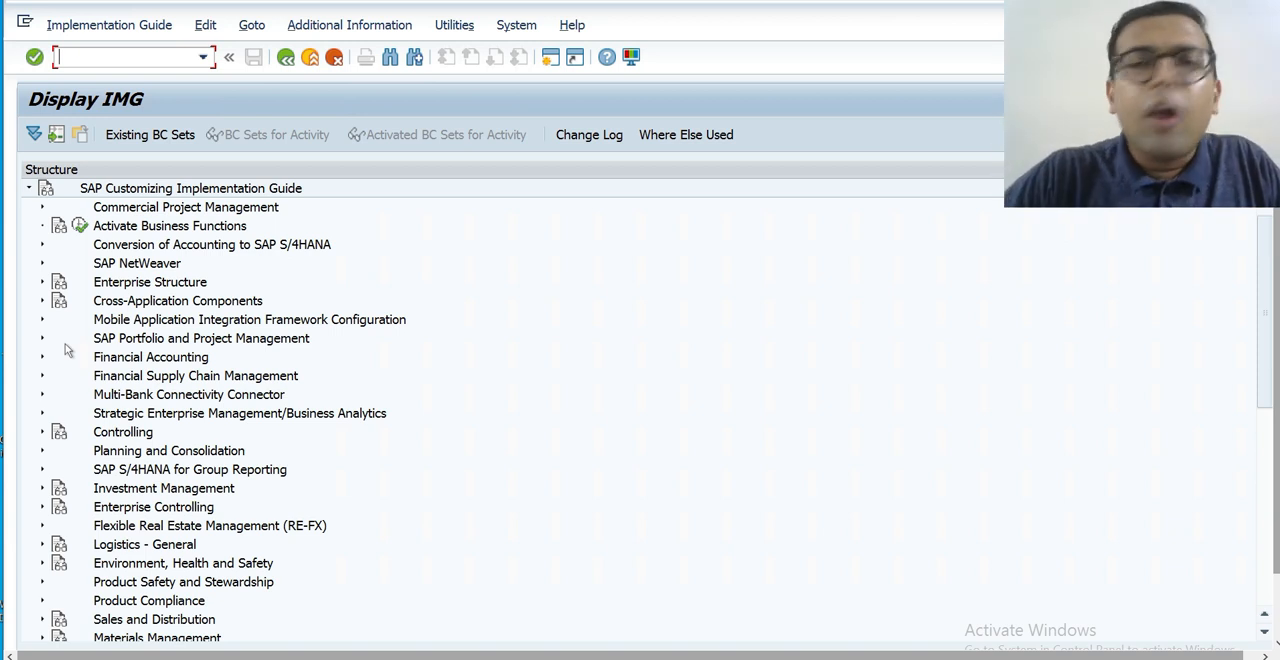
Expand Enterprise Structure, its Definition node and the Financial Accounting activities in the implementation guide.
click(41, 282)
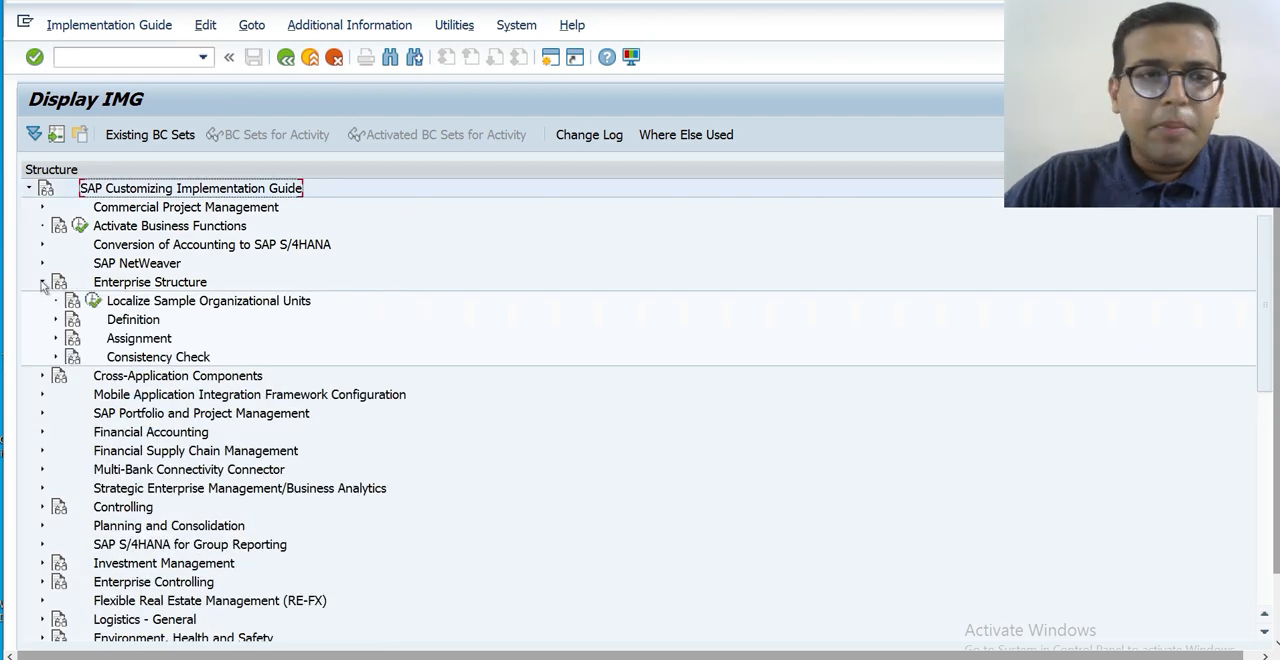
click(55, 320)
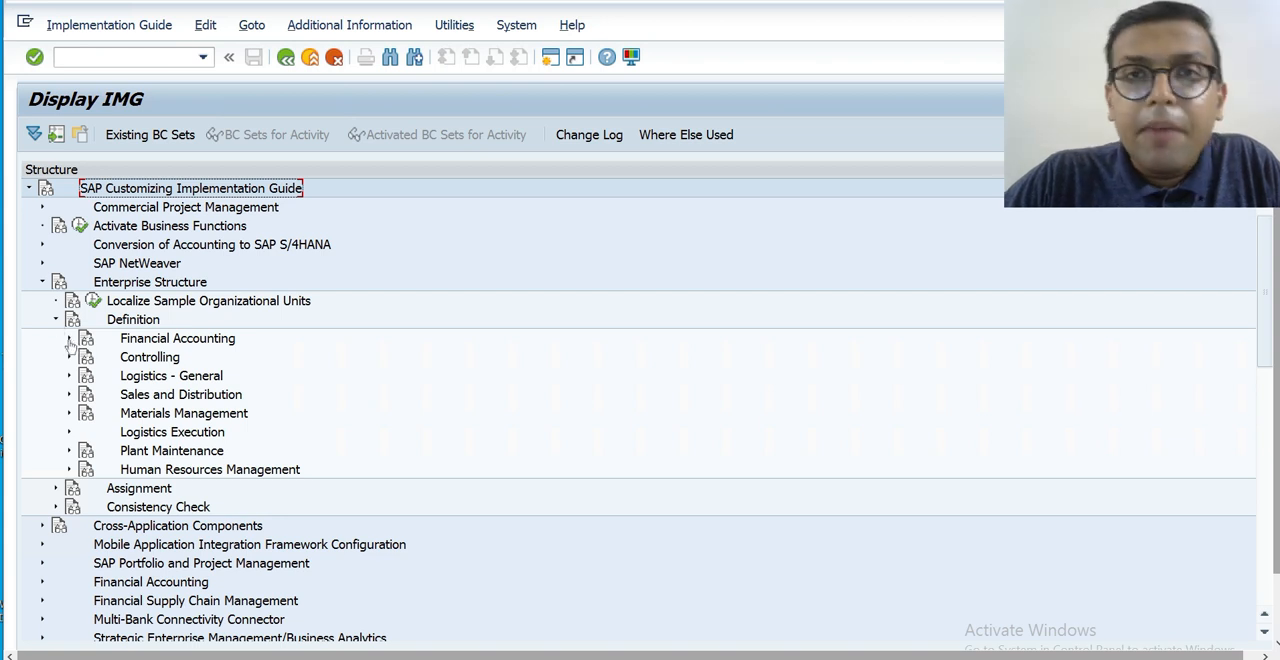
click(69, 339)
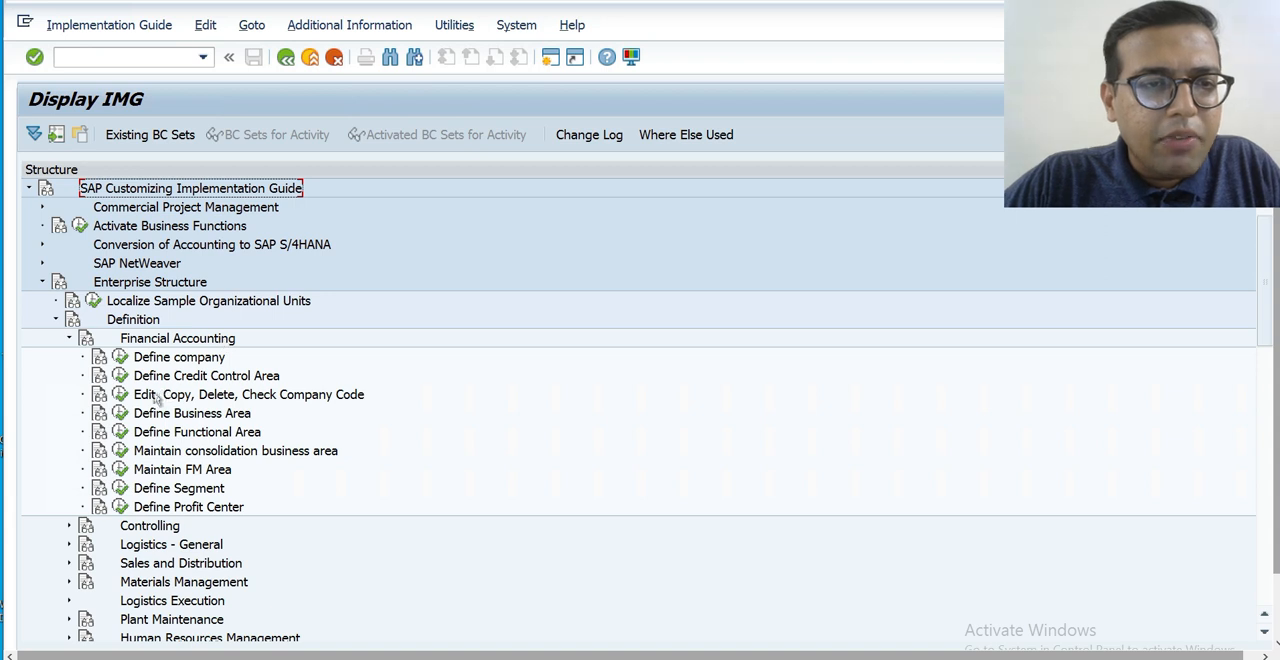
Show the IMG Activity key as additional information in the structure and widen its column to fit the full keys.
click(528, 30)
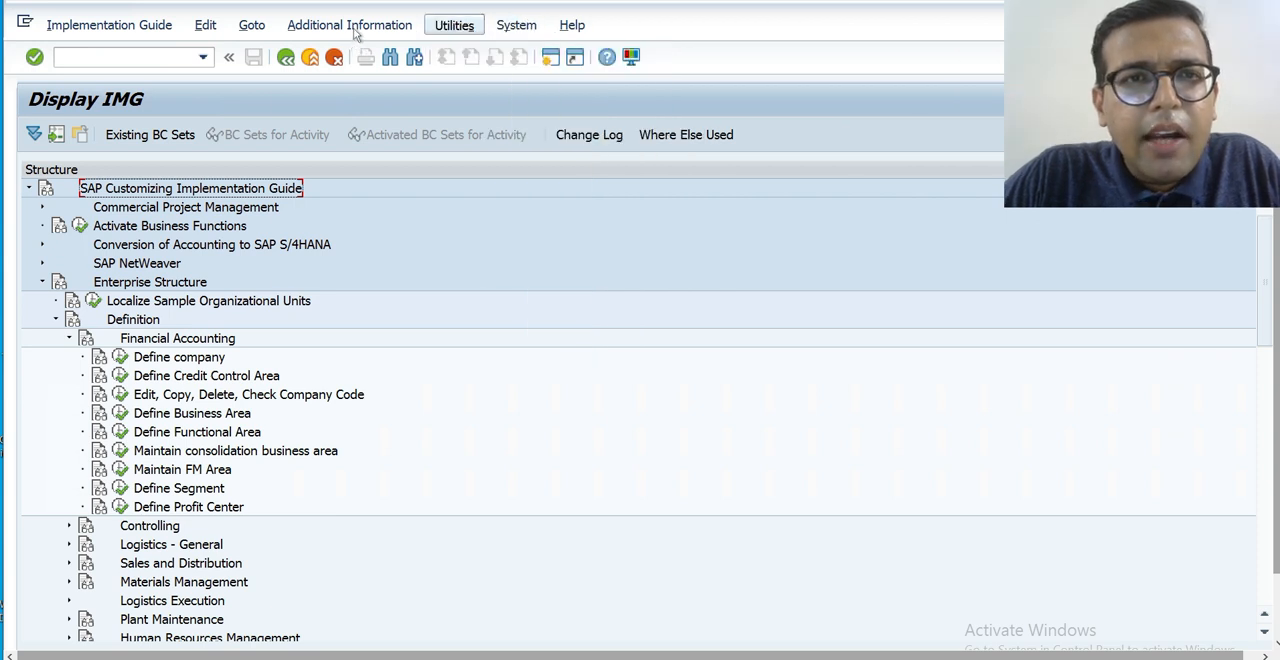
mouse_move(356, 28)
mouse_move(370, 54)
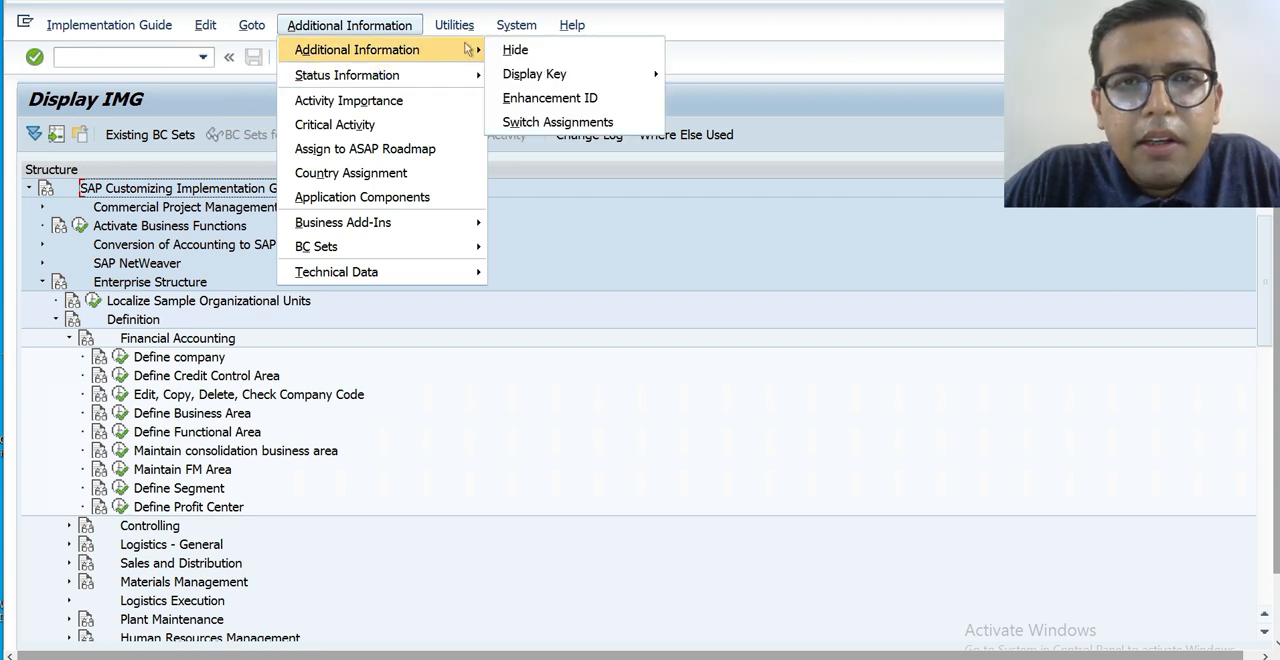
mouse_move(537, 73)
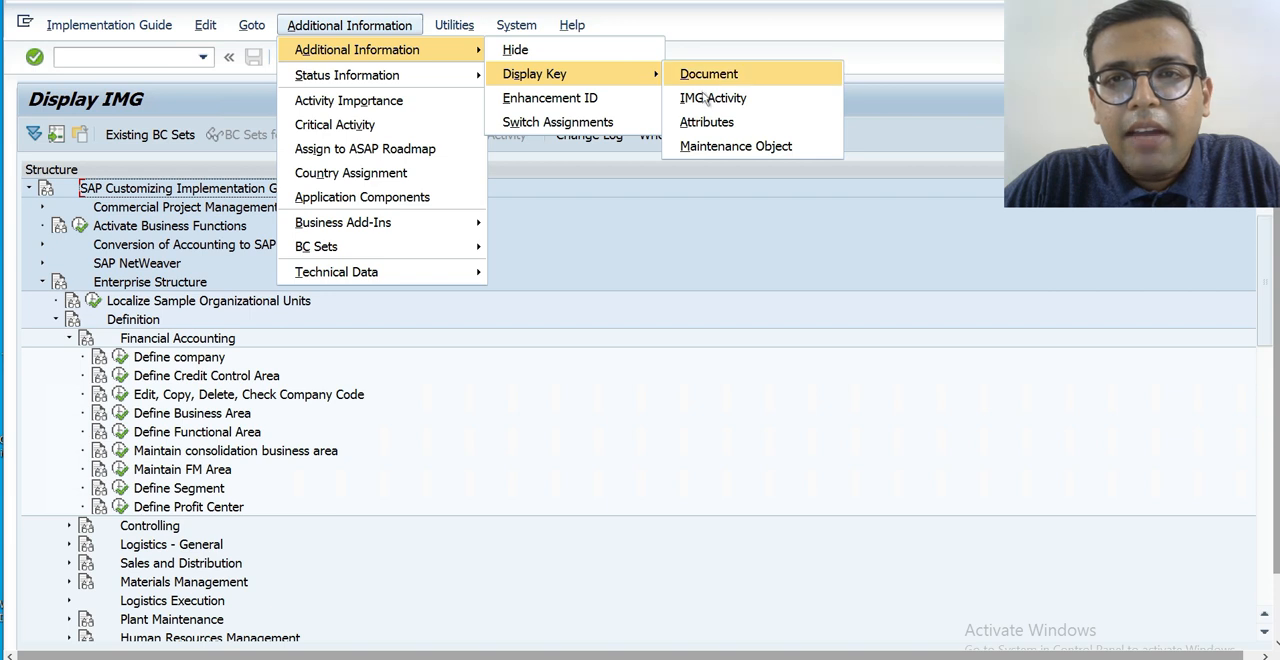
click(708, 97)
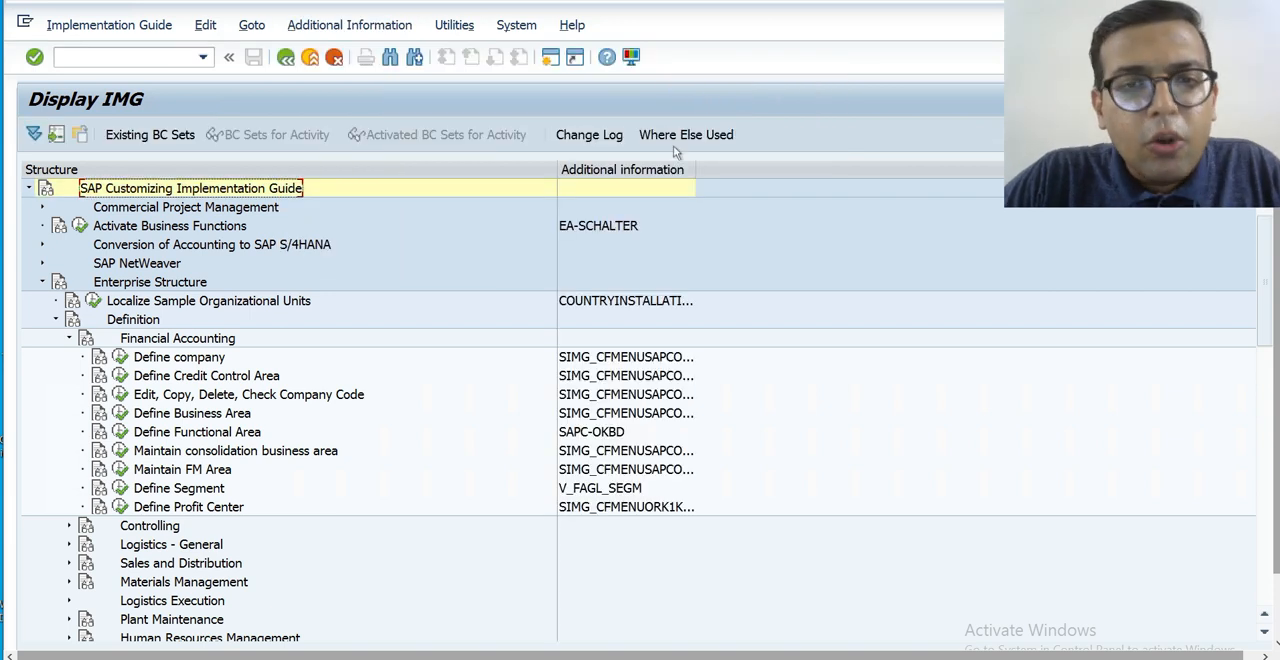
drag(696, 176, 782, 165)
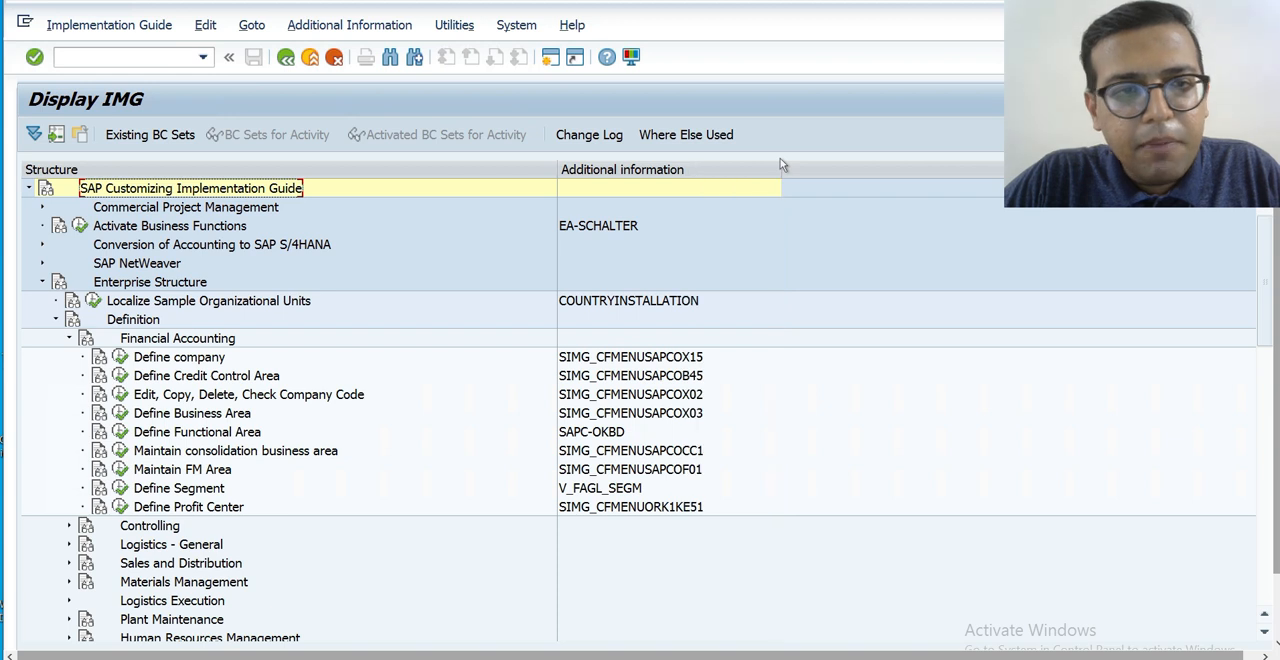
Execute the Edit, Copy, Delete, Check Company Code activity under Financial Accounting.
click(333, 397)
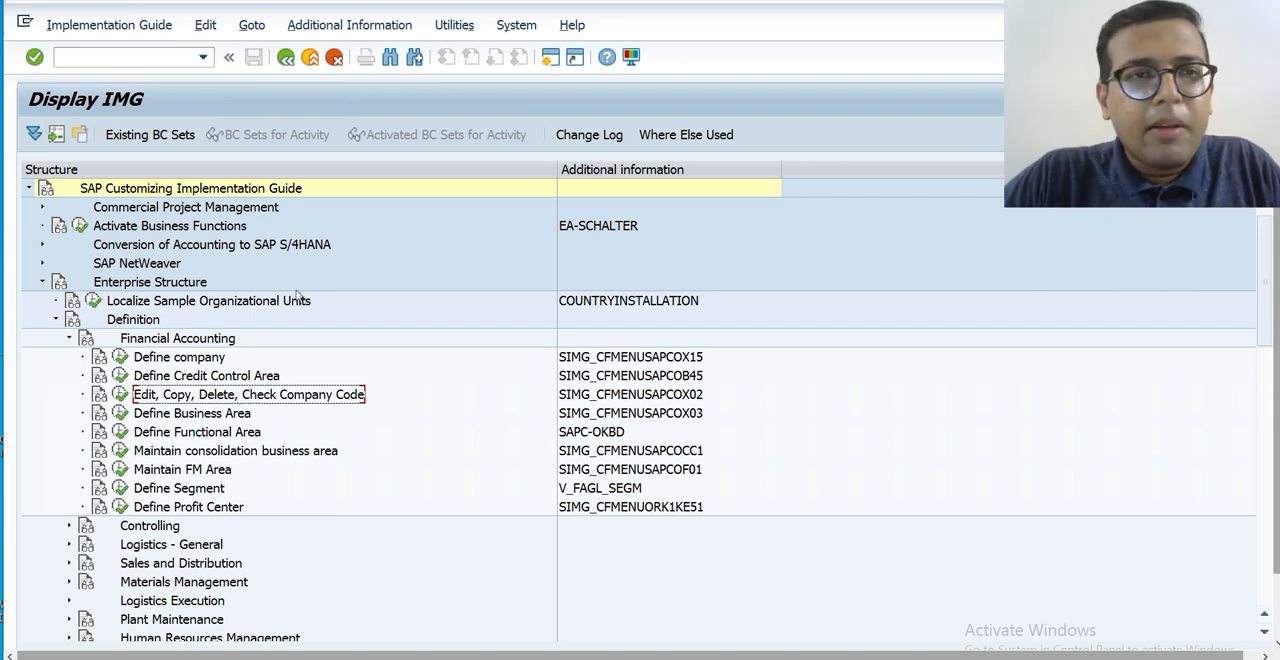
click(141, 58)
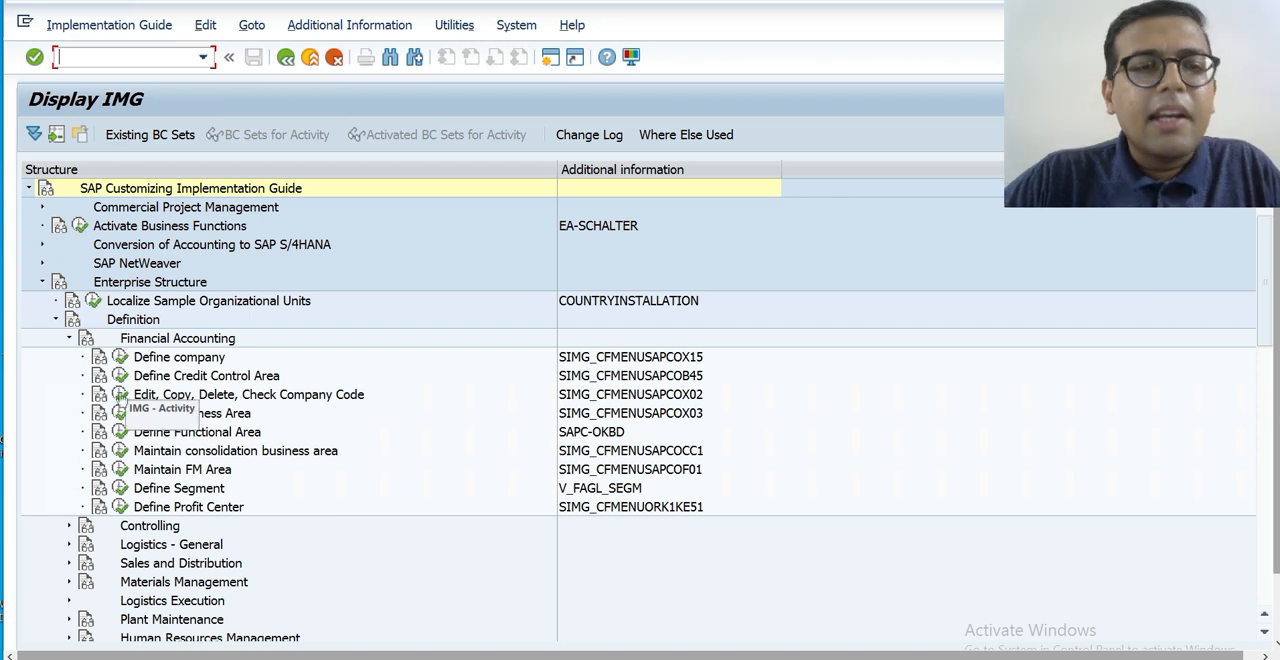
click(120, 396)
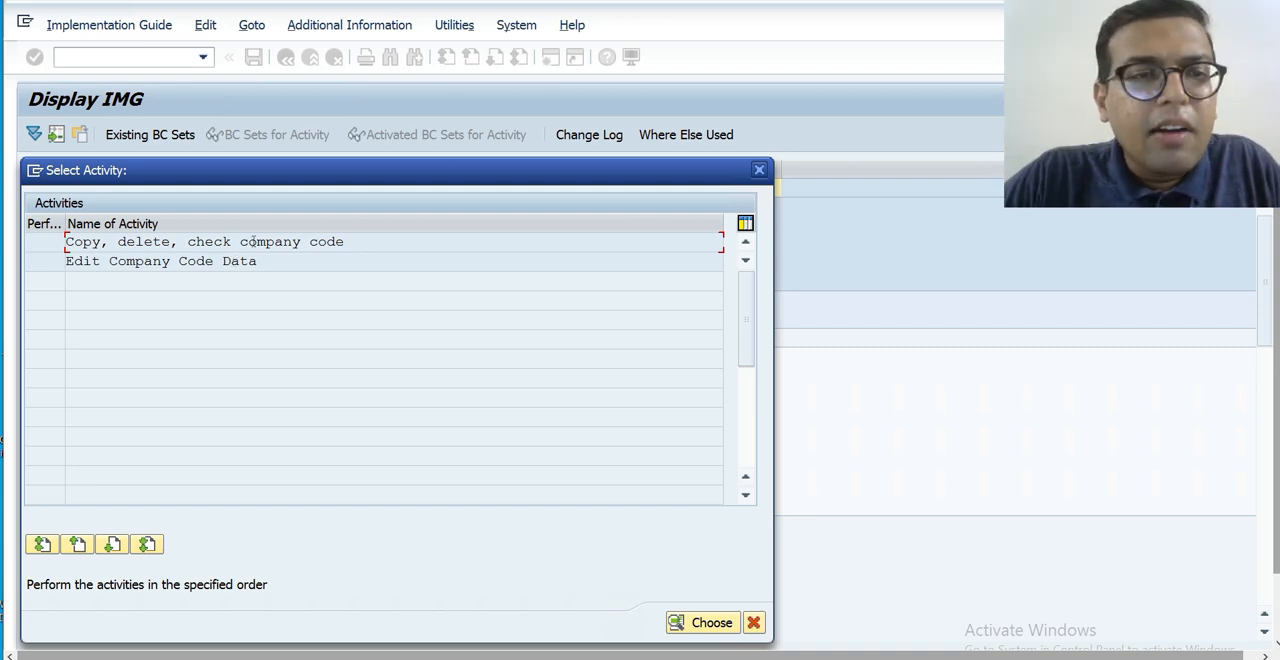
Examine the source and target fields of the company code copy function and return to the activity selection.
double_click(253, 241)
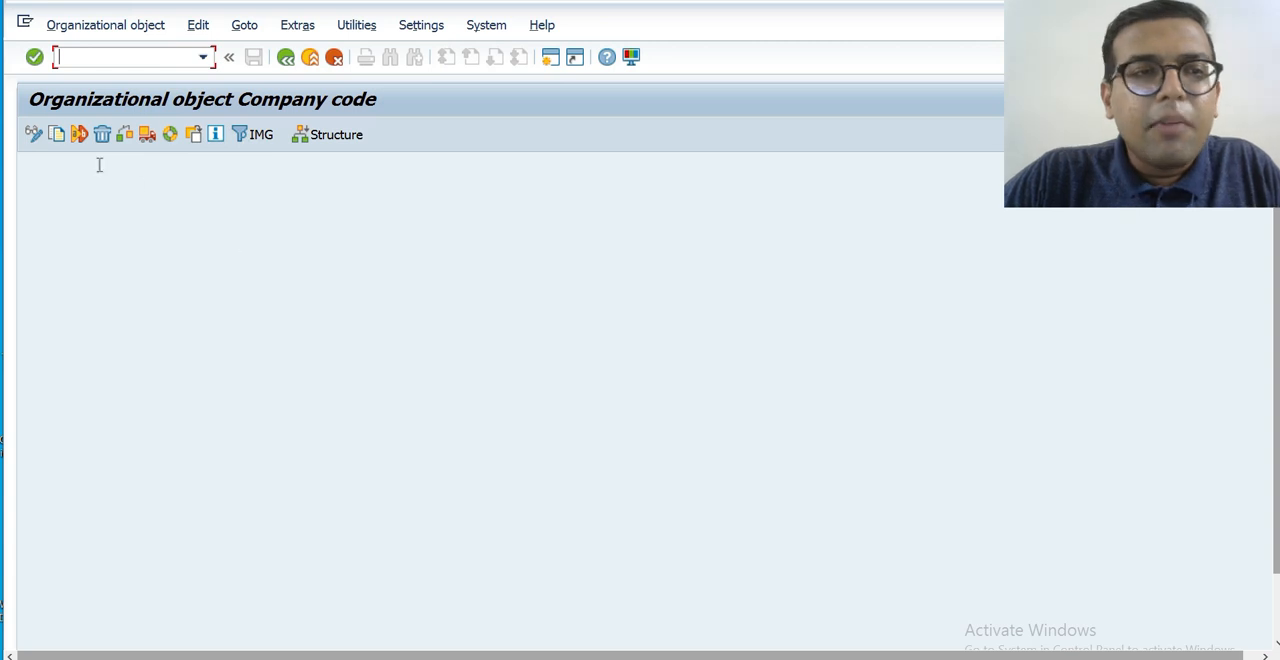
click(55, 138)
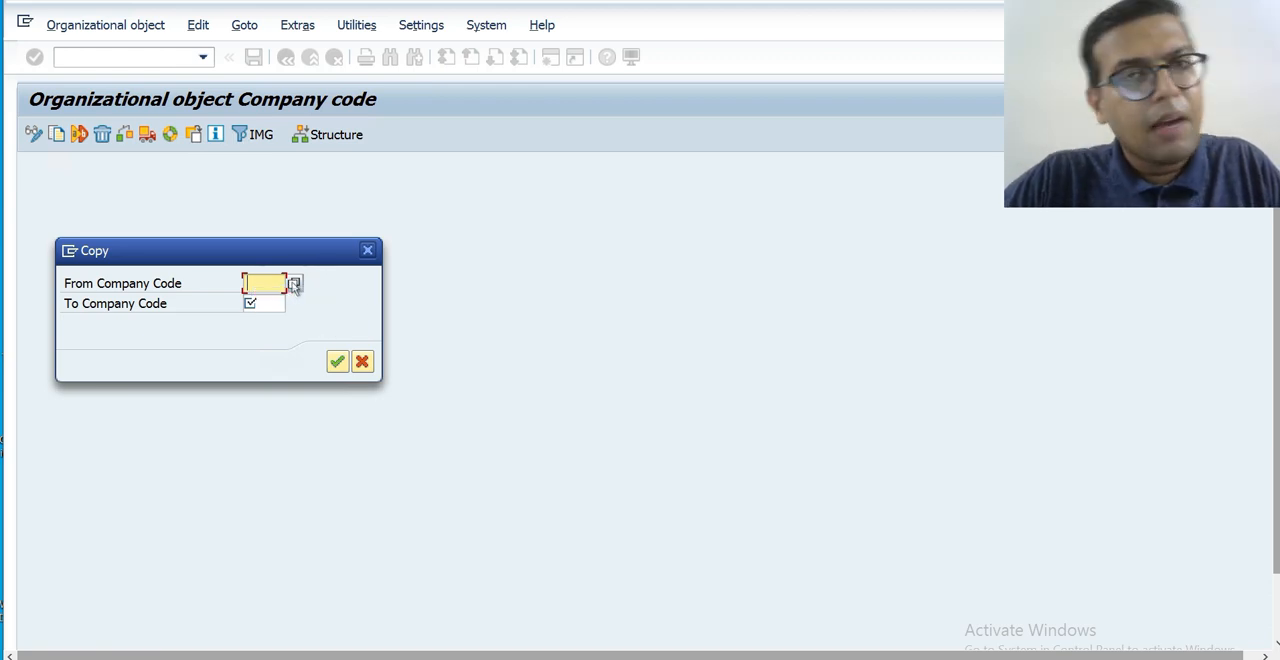
click(293, 284)
key(Return)
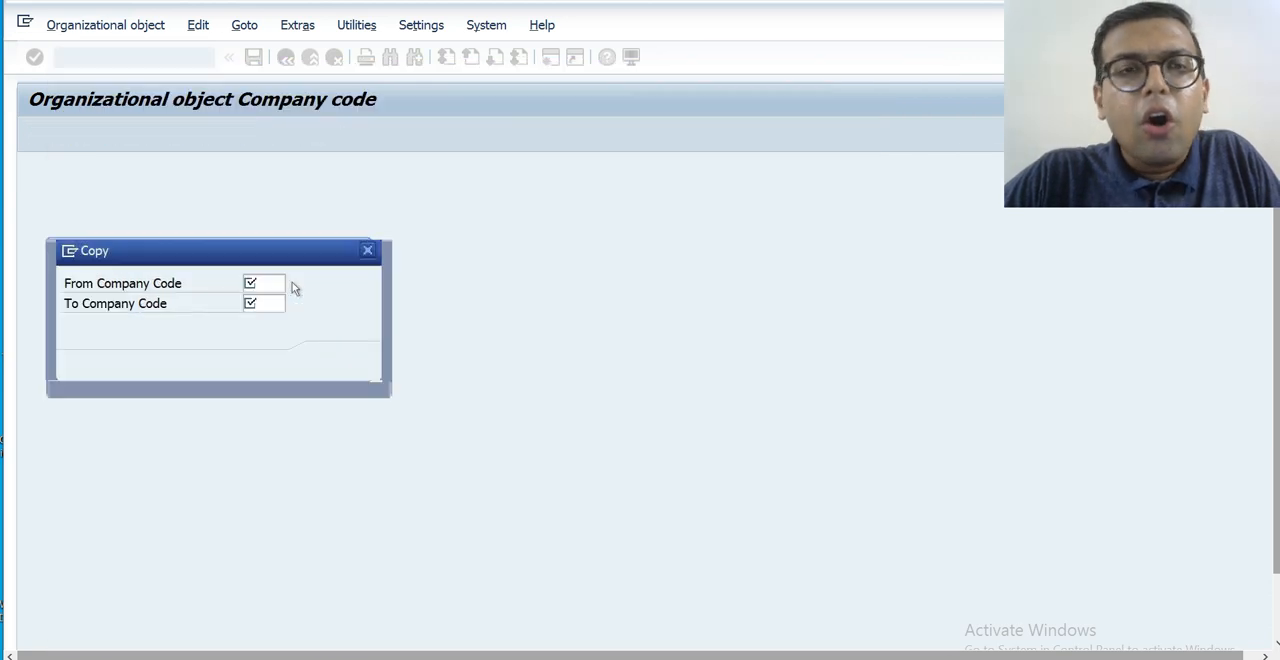
click(262, 305)
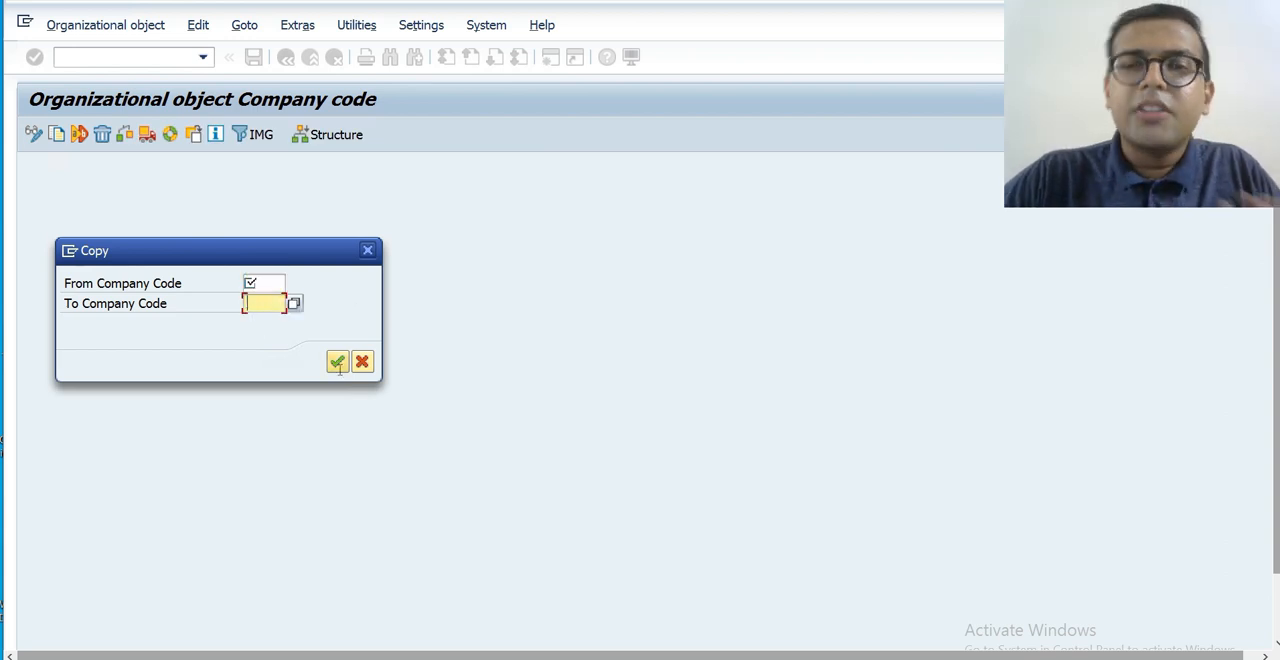
click(338, 362)
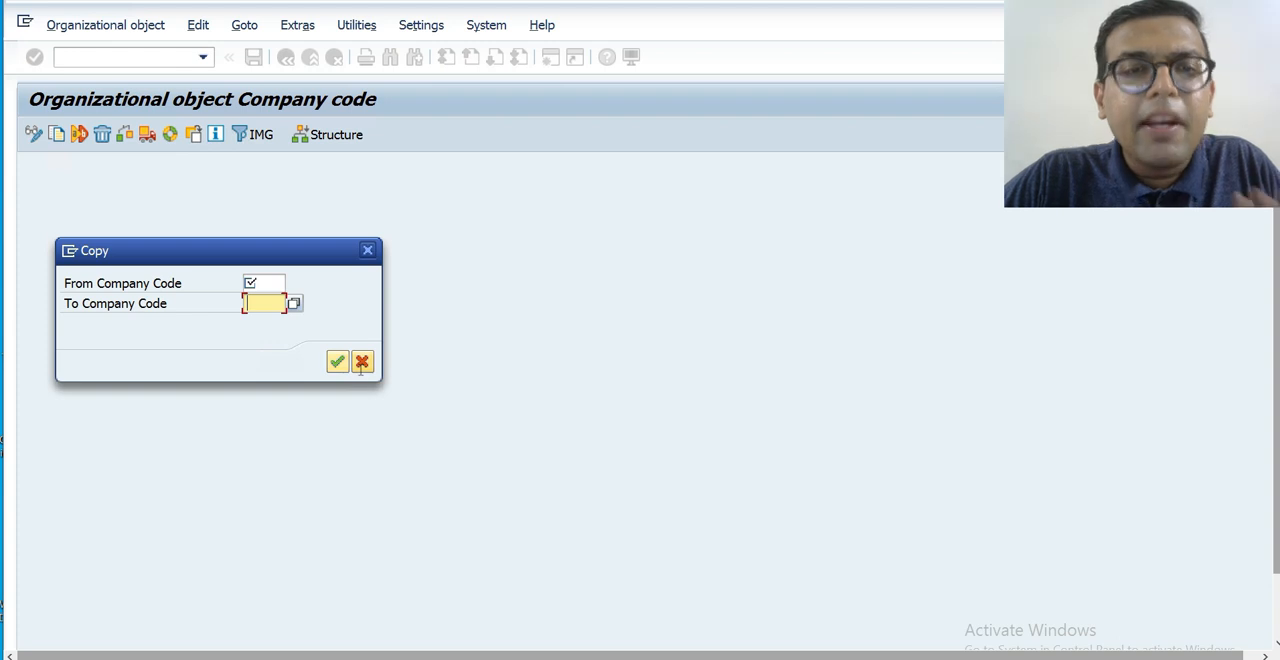
click(285, 56)
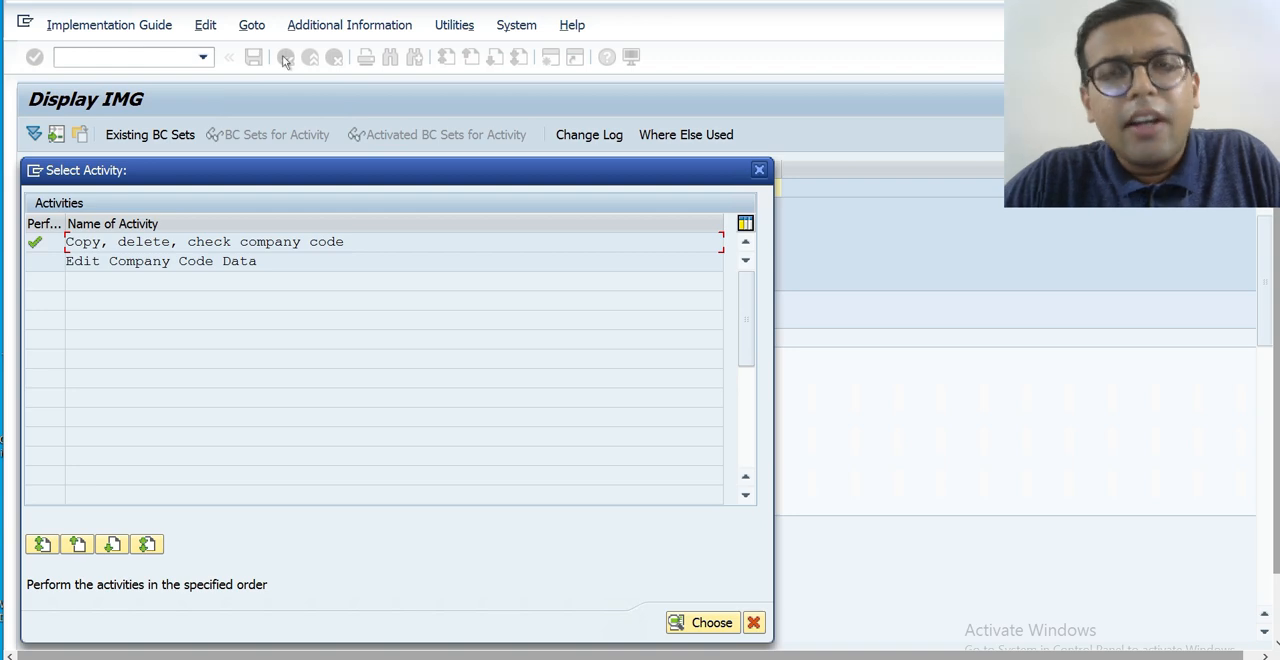
Open Edit Company Code Data and position the company code list at HKCM.
double_click(190, 262)
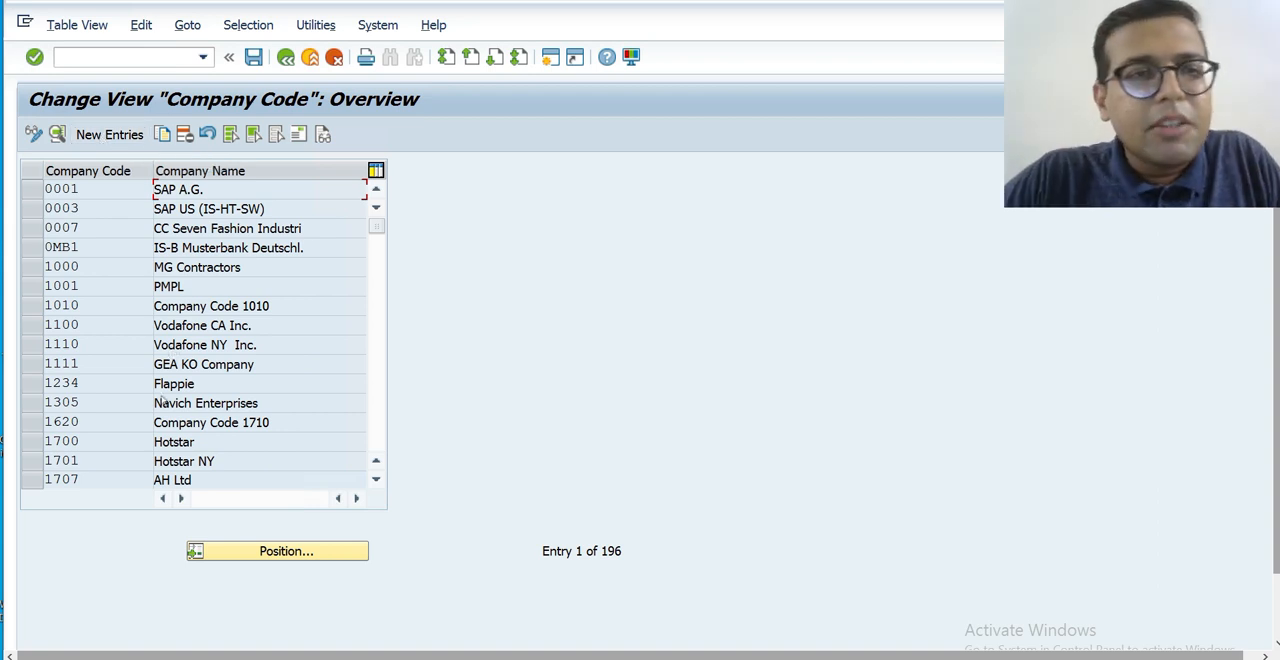
click(286, 551)
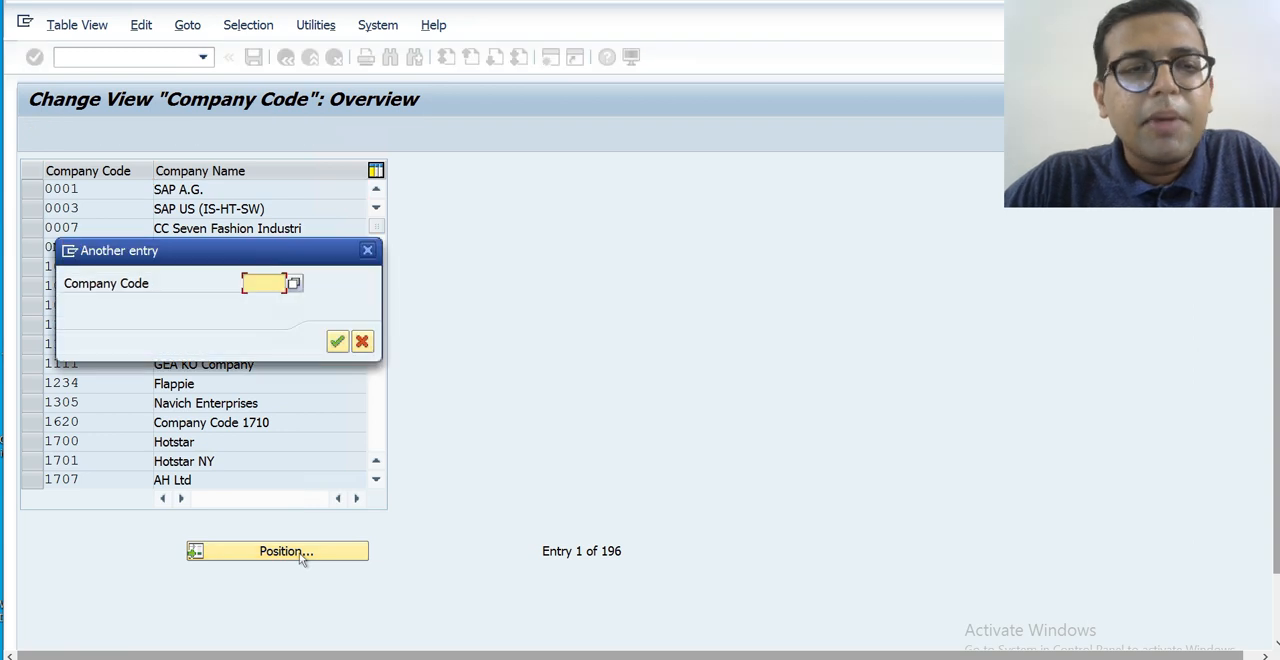
text(HKCM)
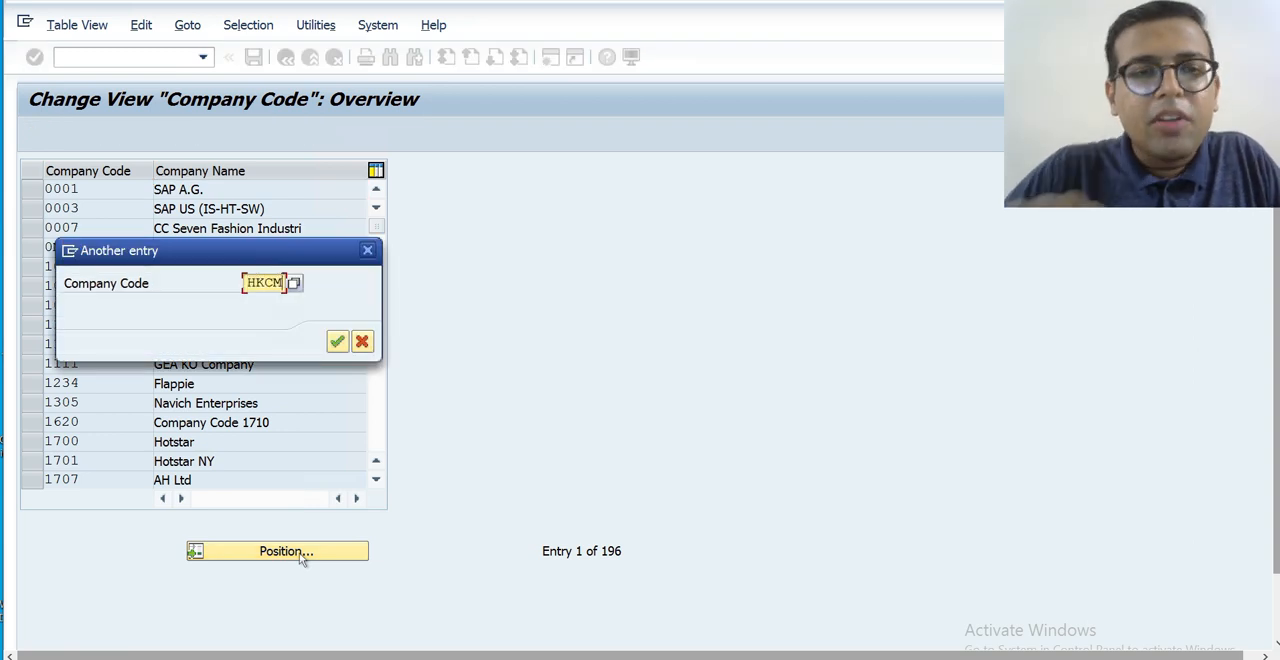
key(Return)
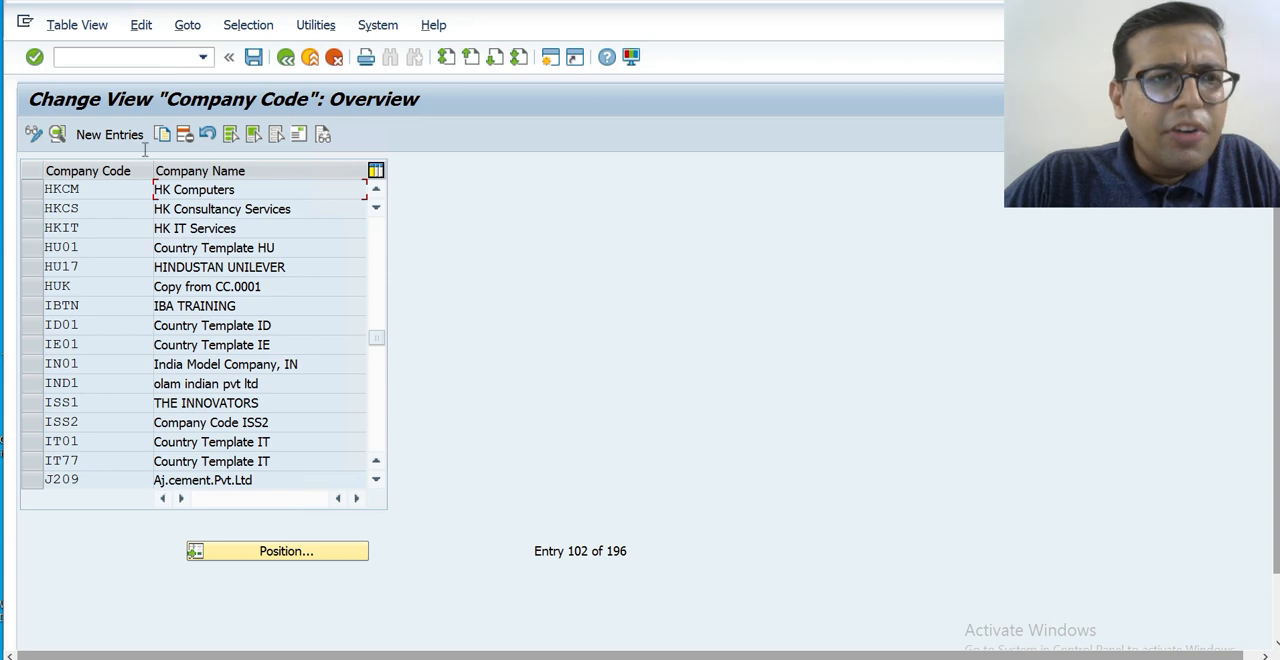
Create a new company code entry with the code HKTN and the company name HK Transport.
click(110, 134)
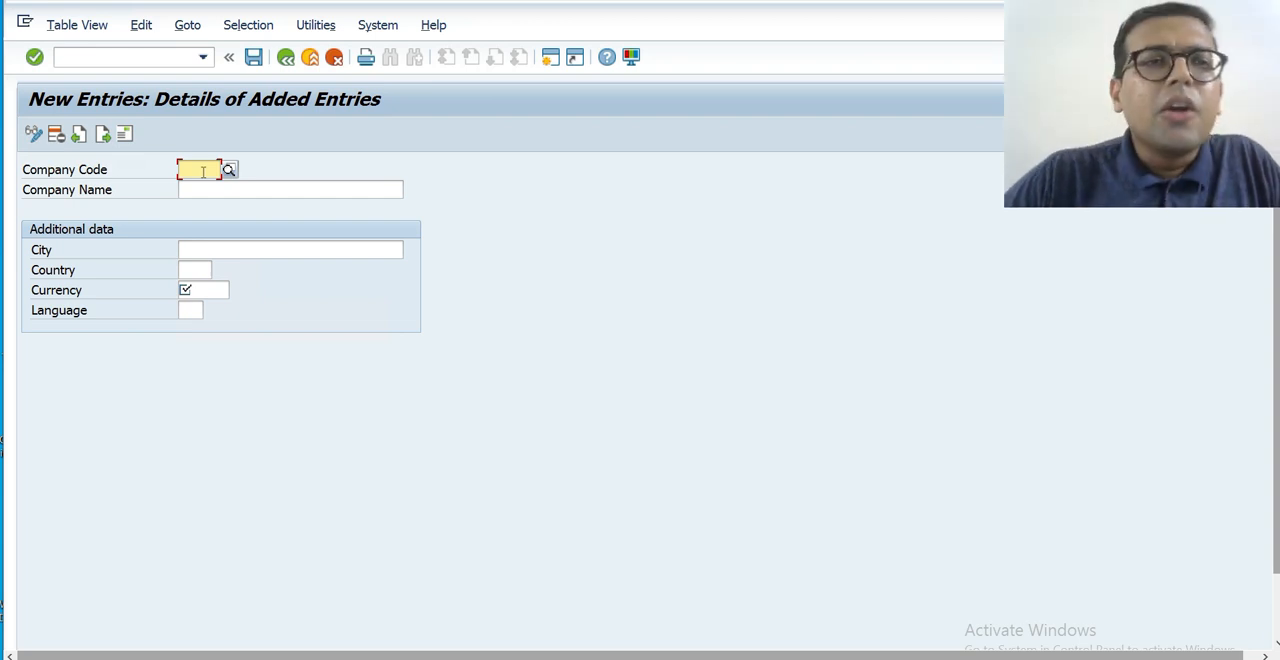
text(HK)
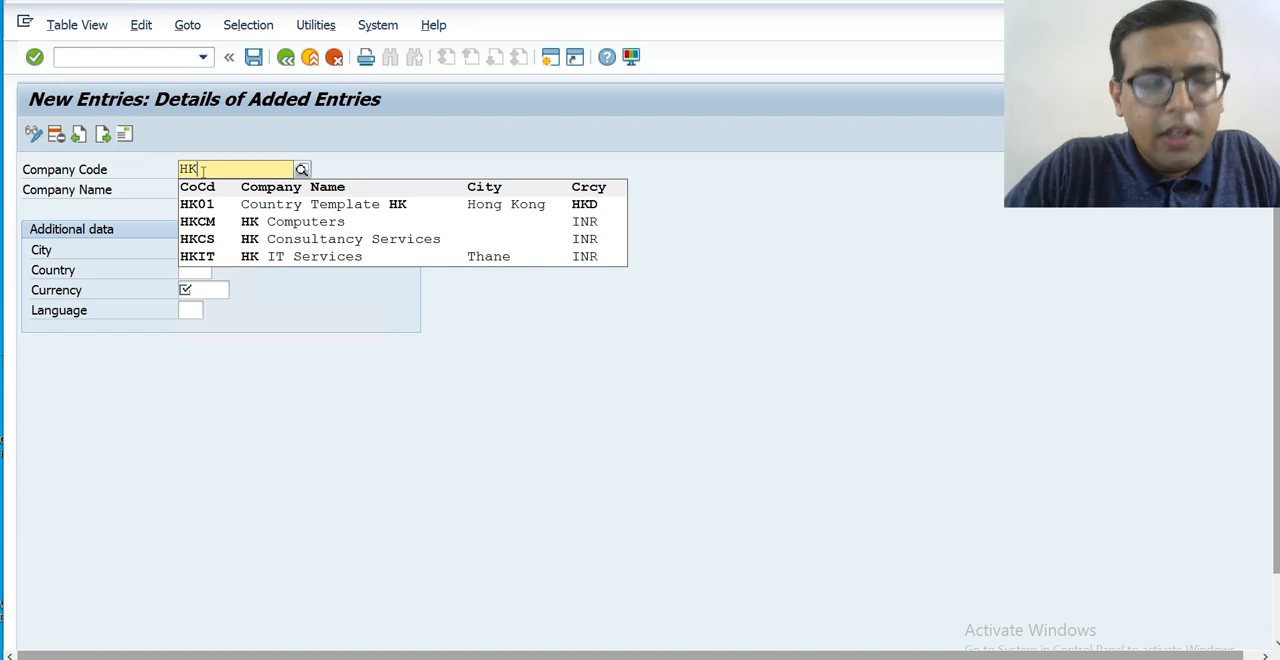
text(TN)
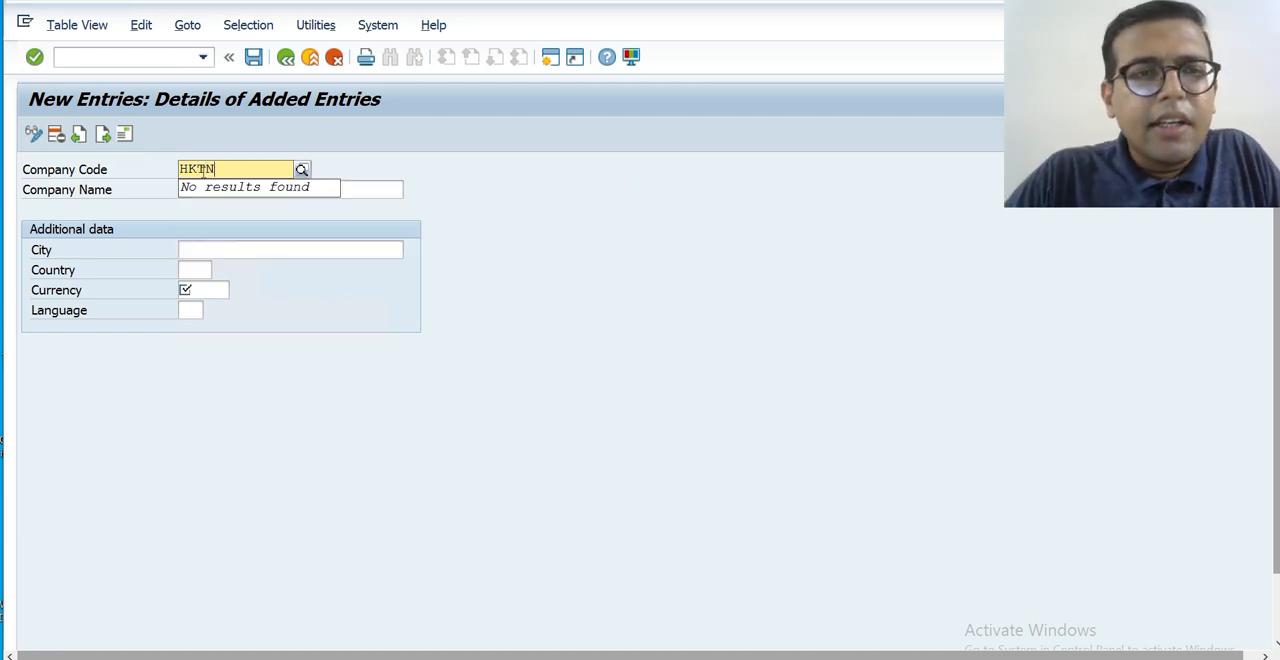
key(Return)
click(214, 186)
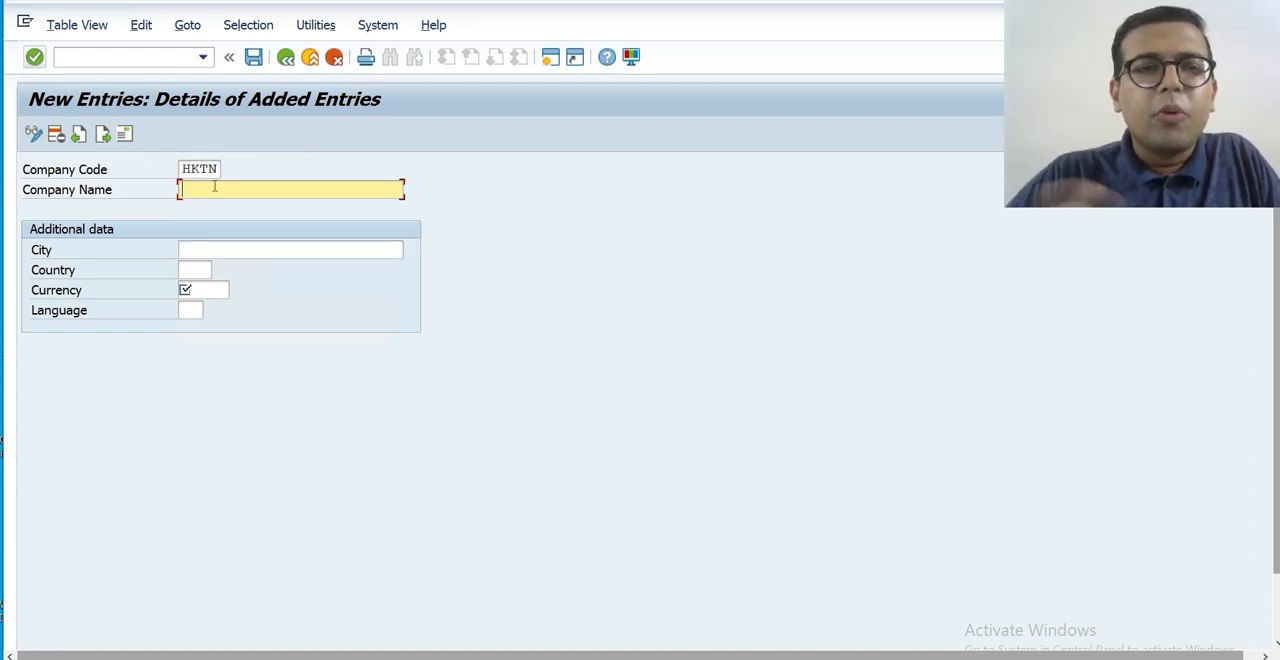
text(H)
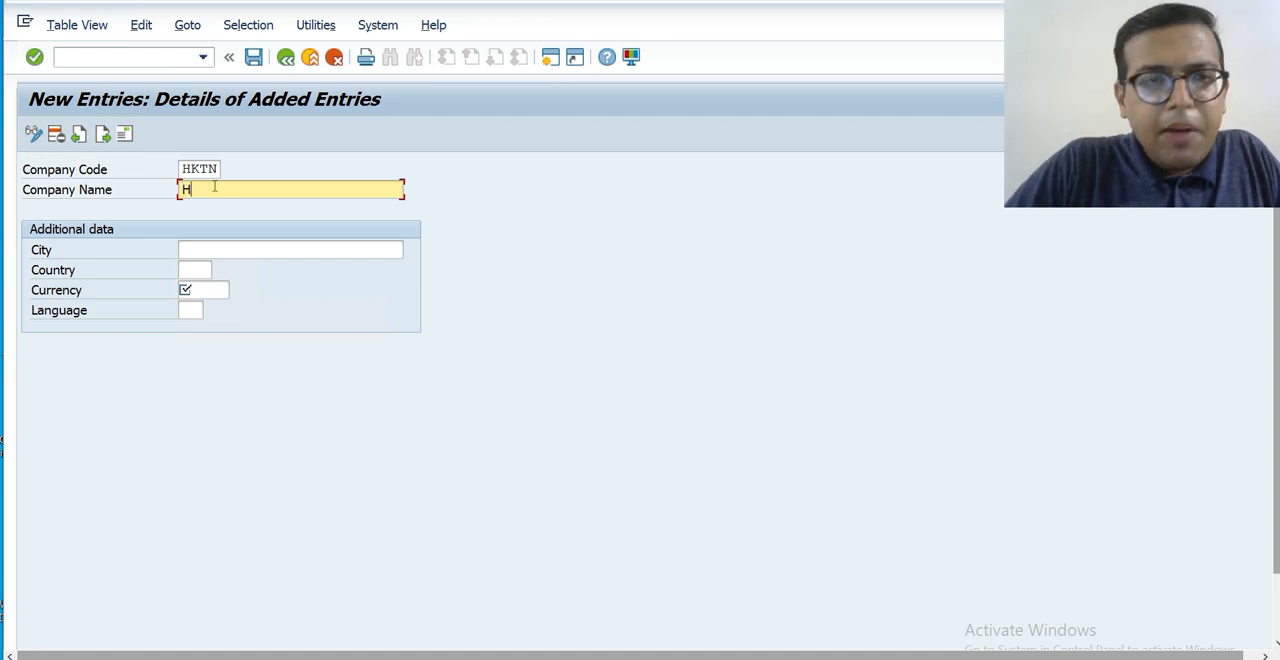
text(K Tran)
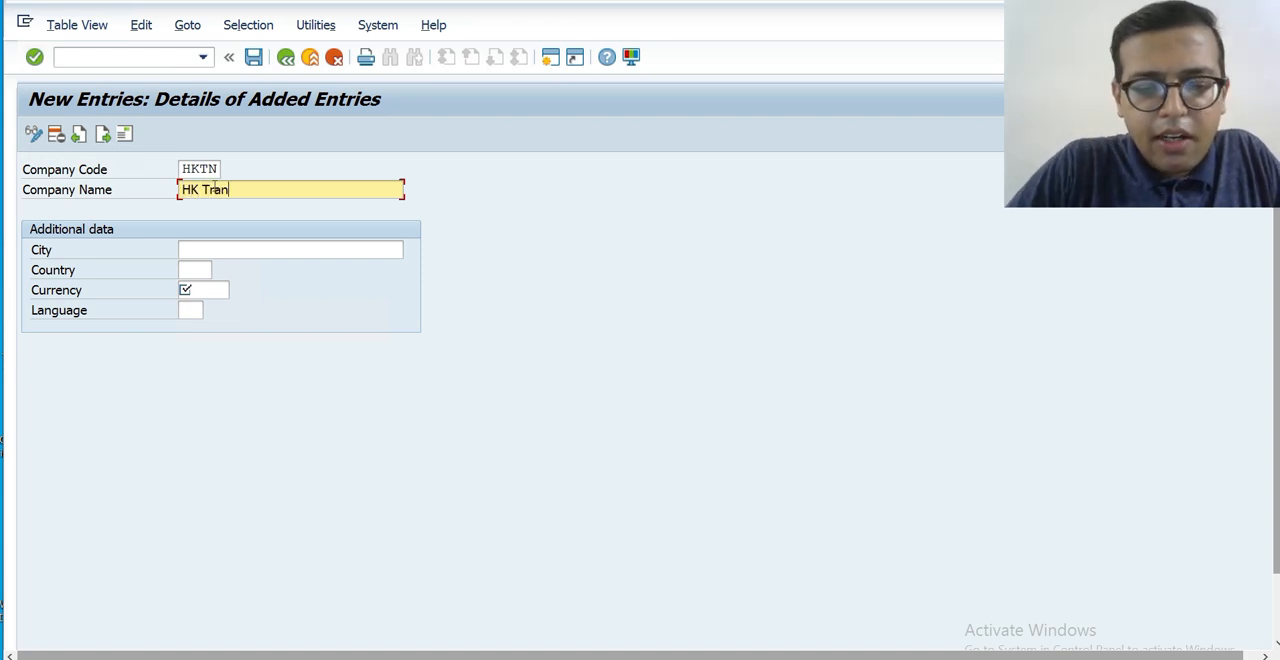
text(sport)
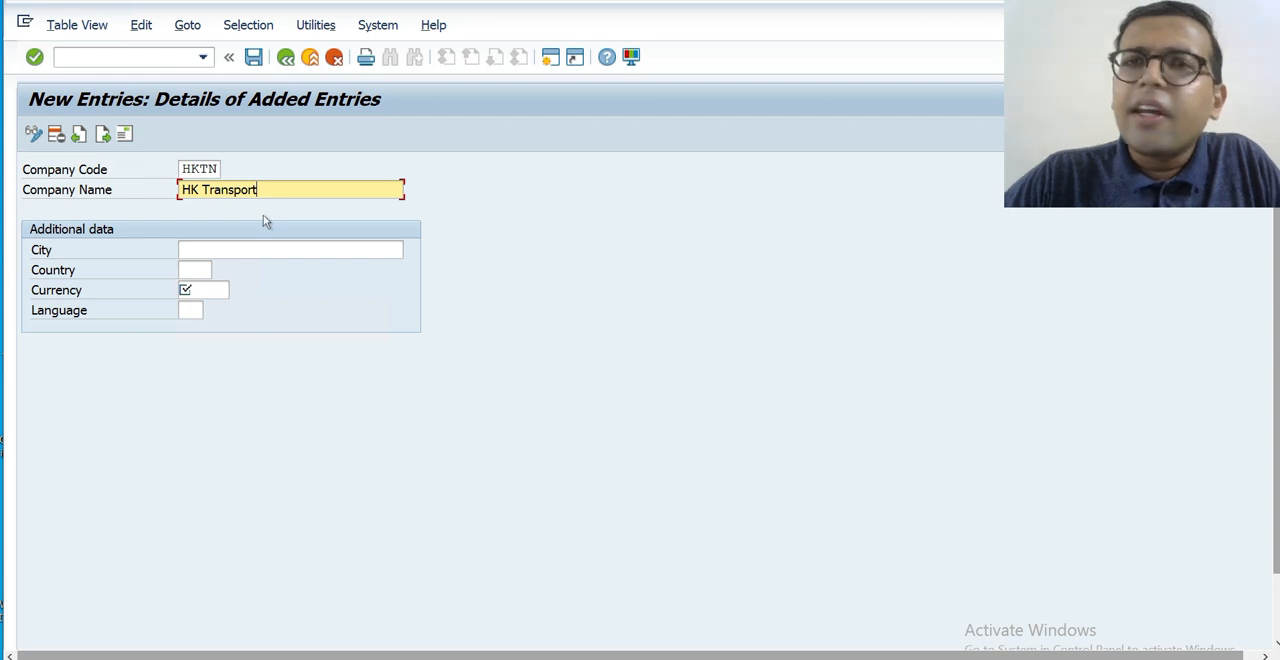
Set the city of the new company code to Thane.
click(241, 252)
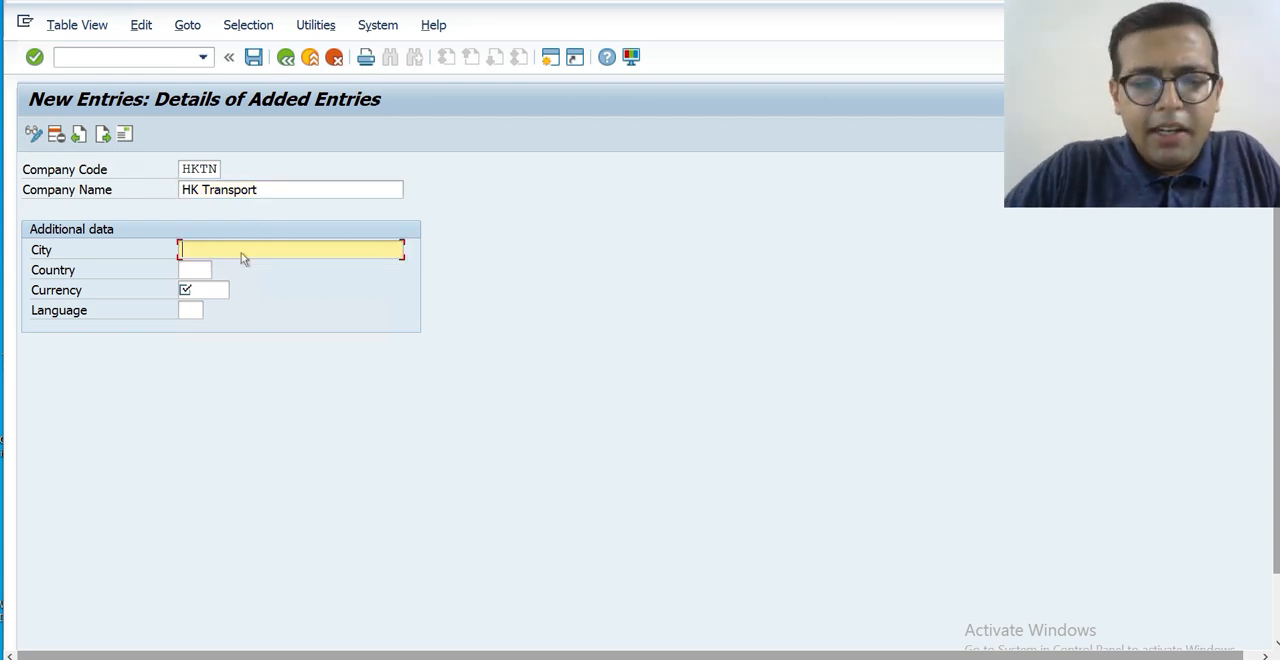
text(Mum)
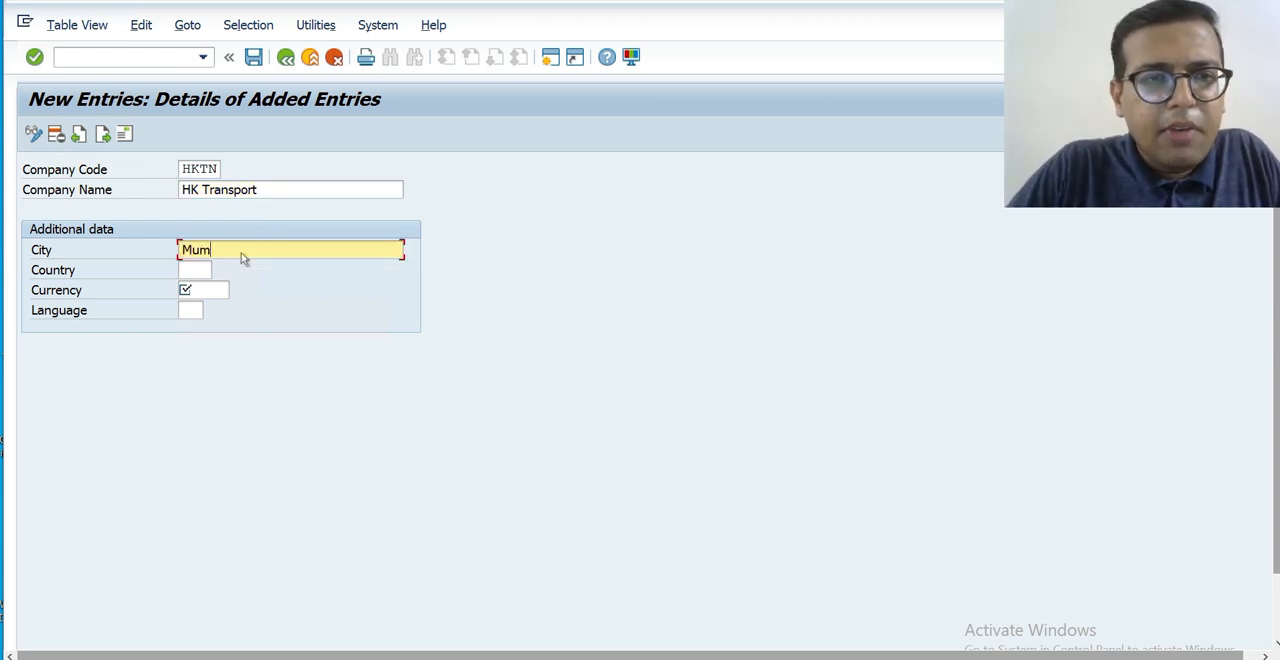
key(BackSpace)
key(BackSpace)
key(BackSpace)
text(Thane)
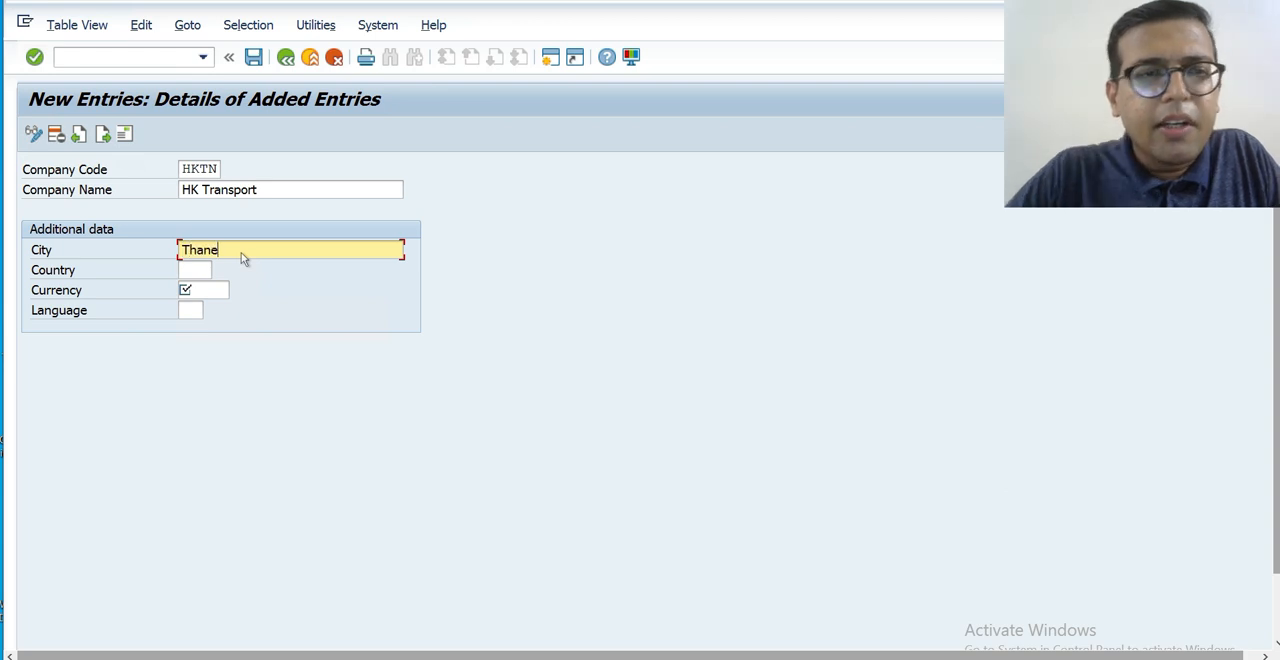
key(Tab)
text(IN)
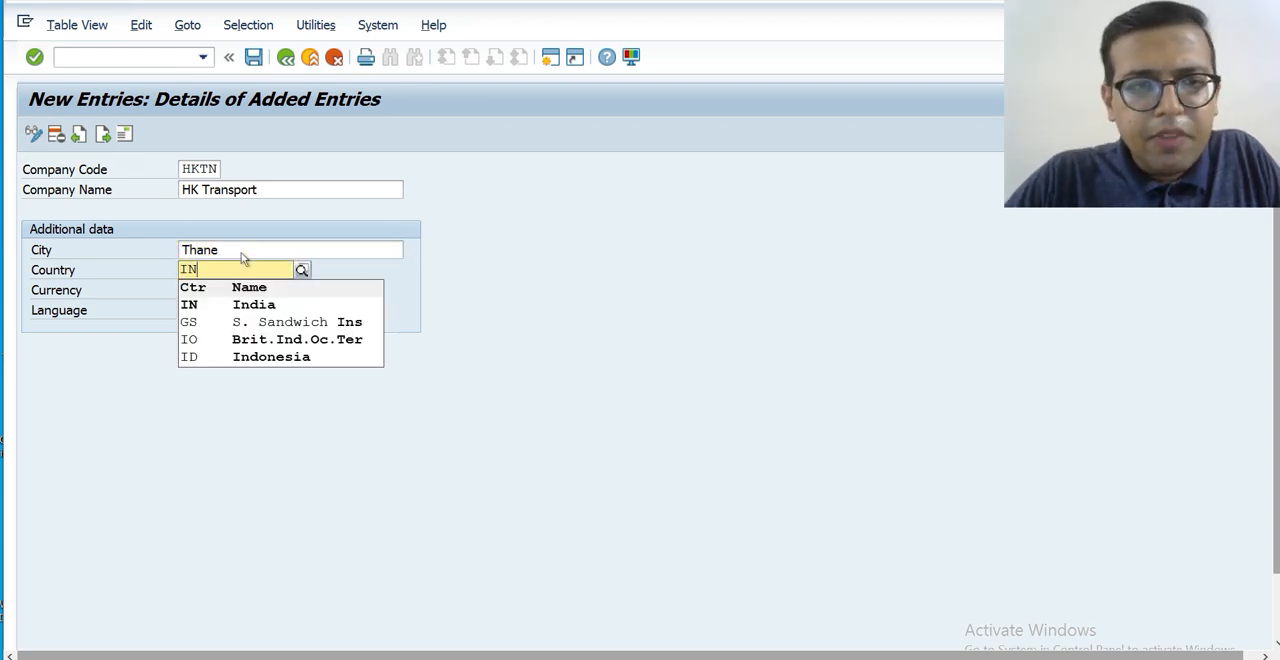
key(BackSpace)
key(BackSpace)
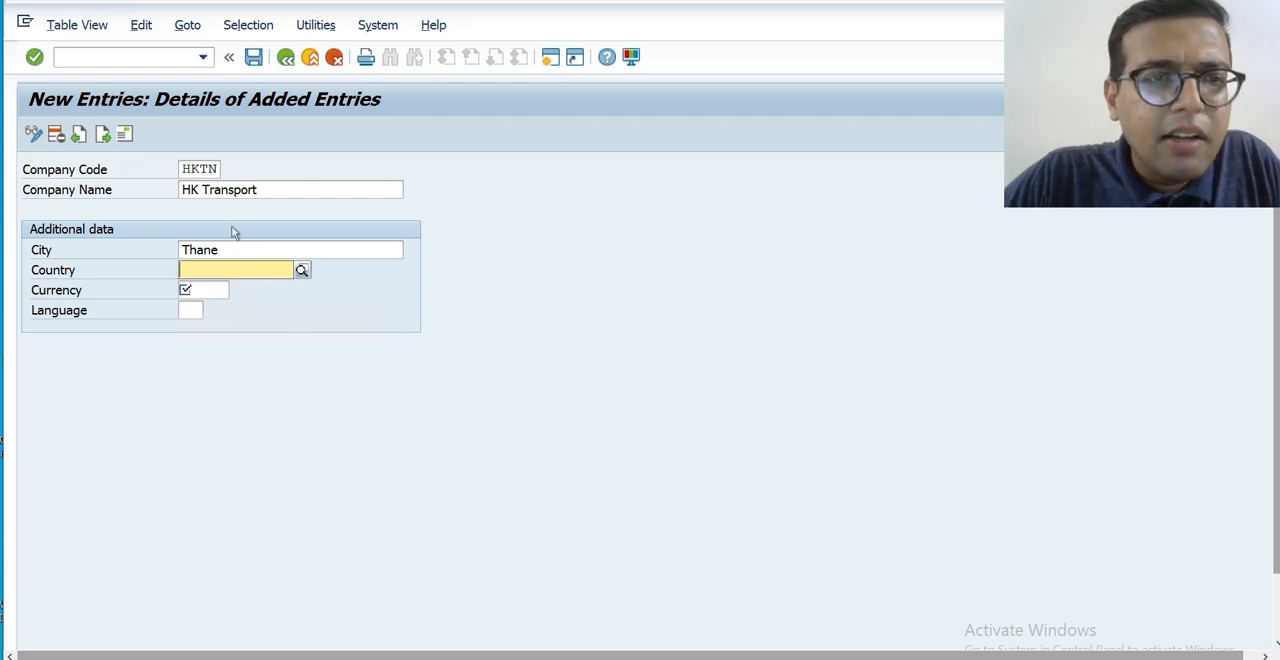
click(229, 252)
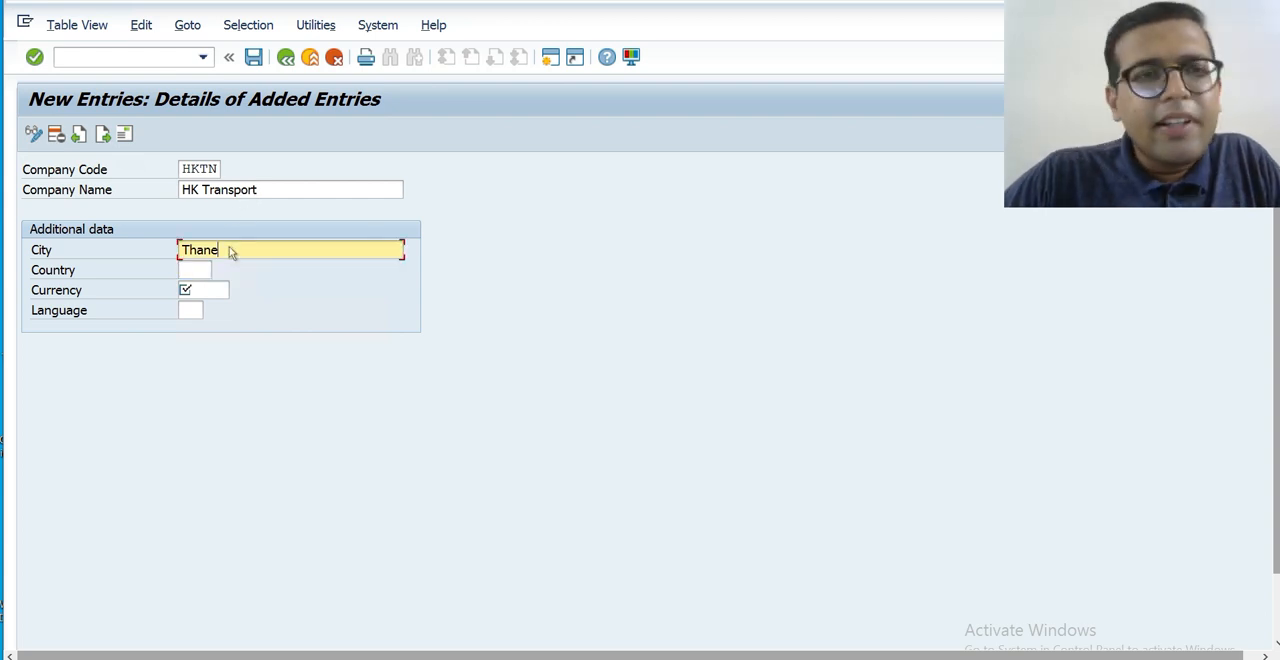
Open the list of possible country keys and search it for "in".
click(205, 276)
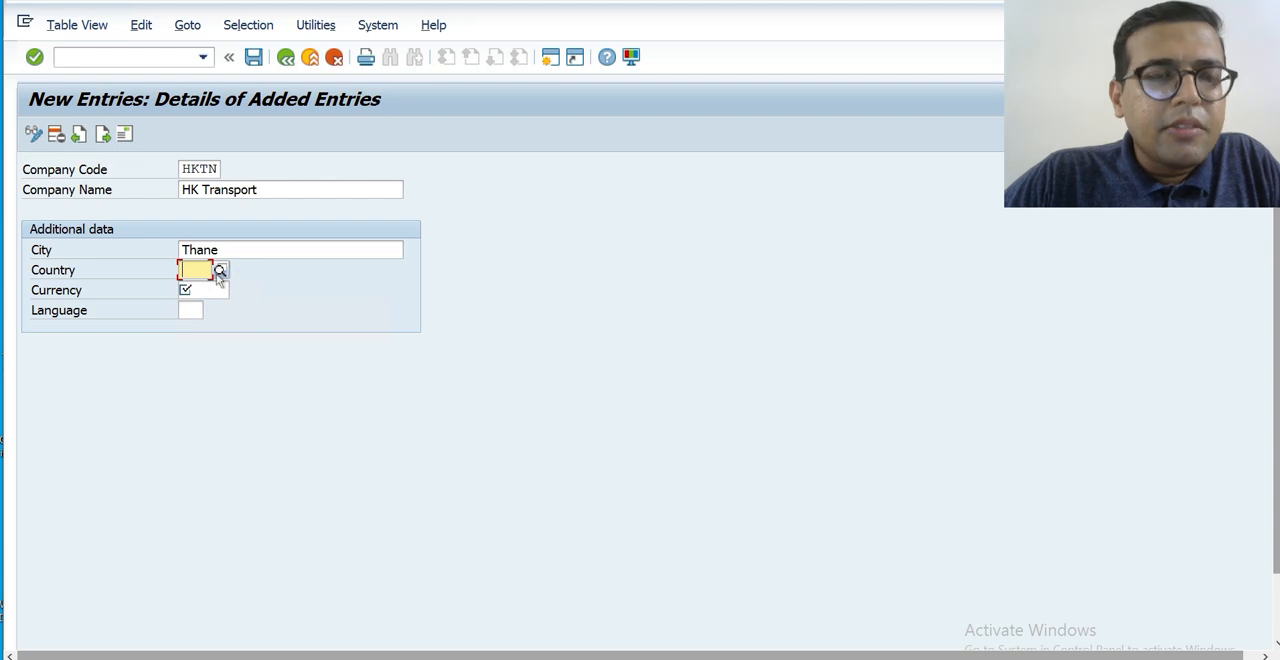
click(220, 271)
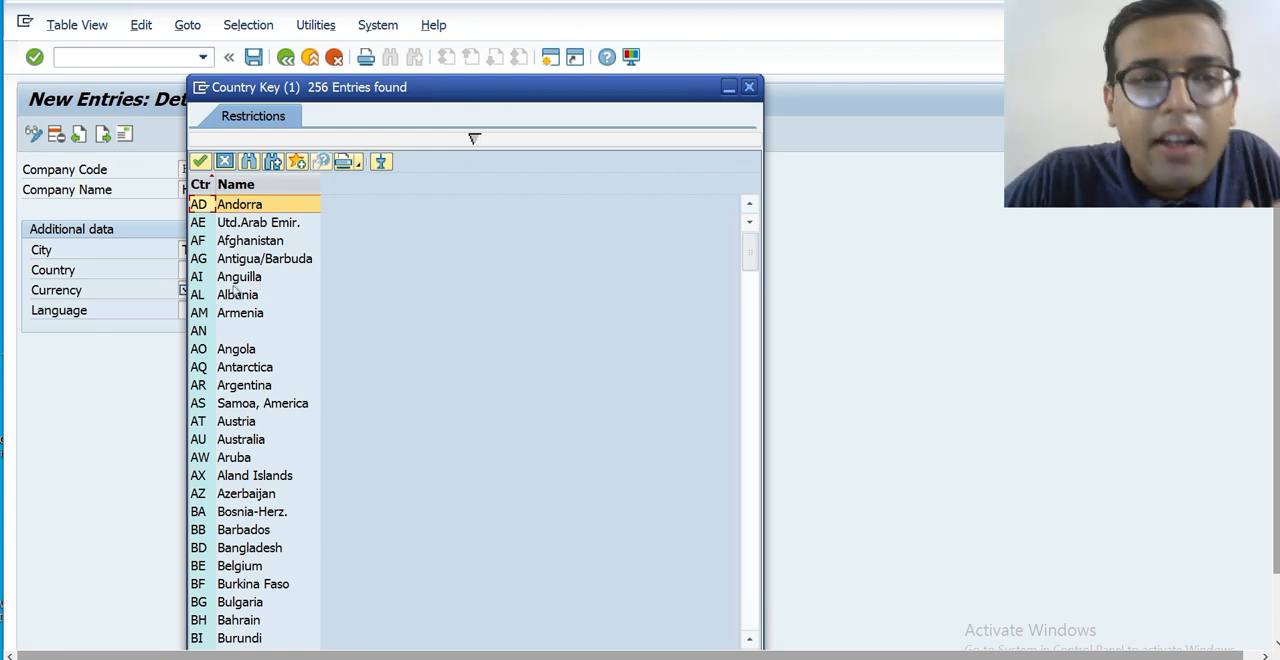
click(249, 162)
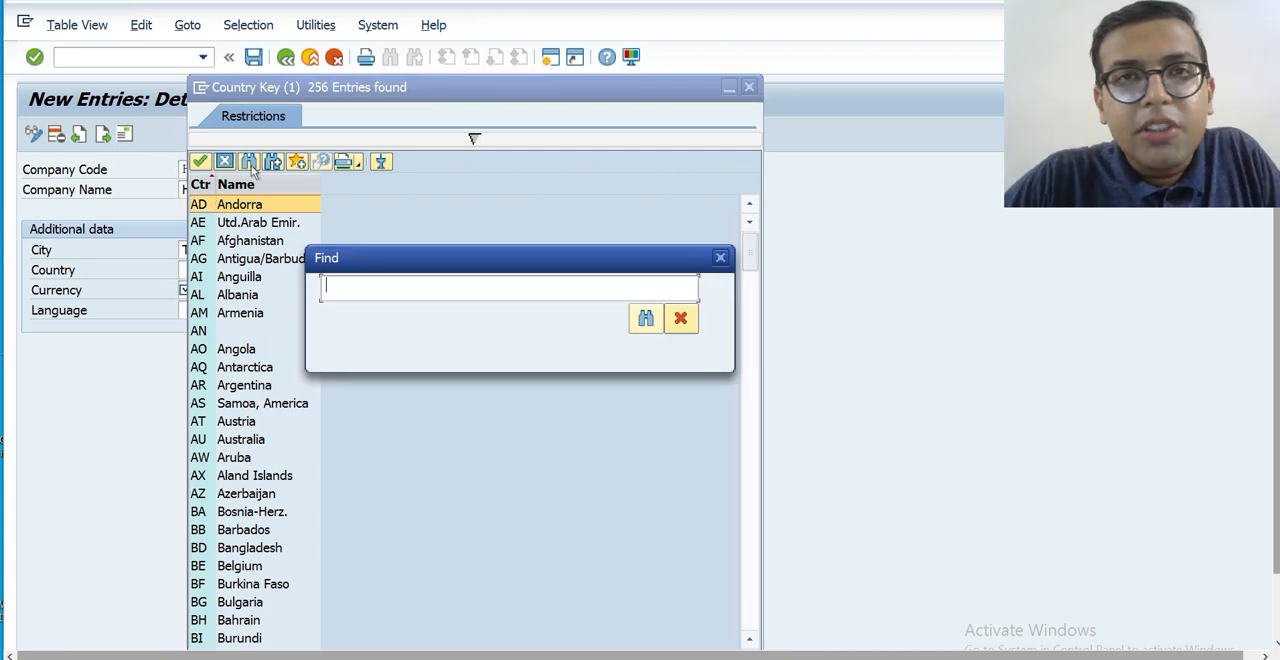
key(Escape)
click(248, 166)
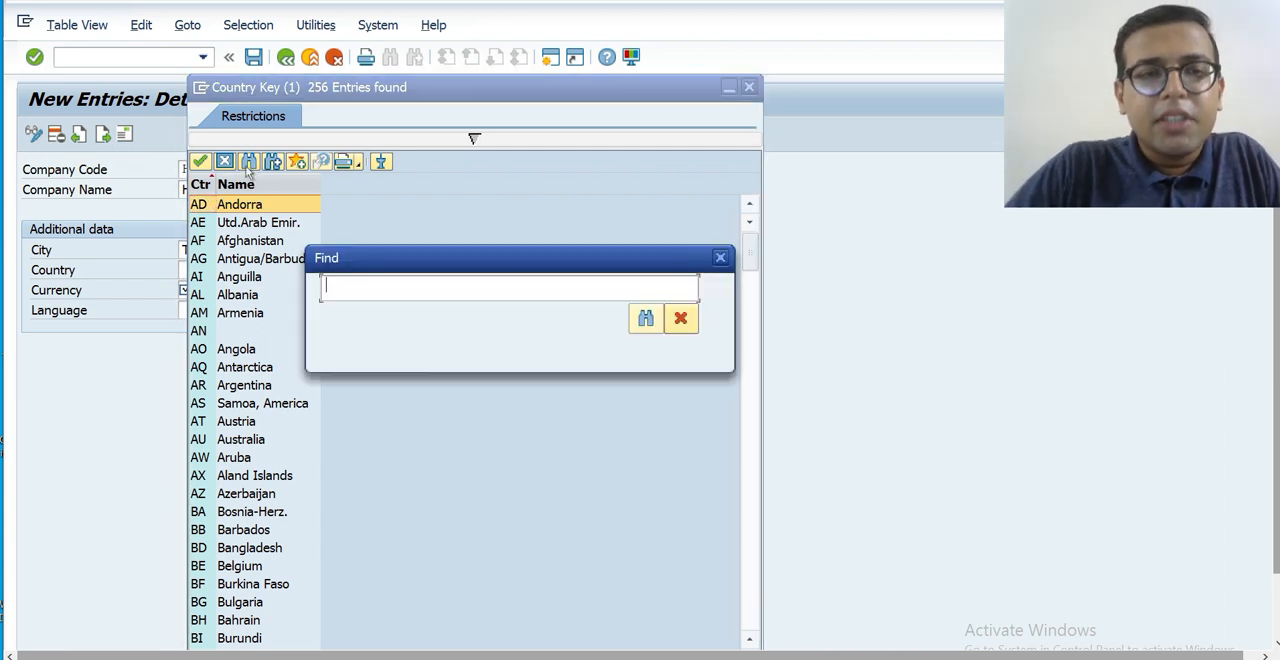
text(in)
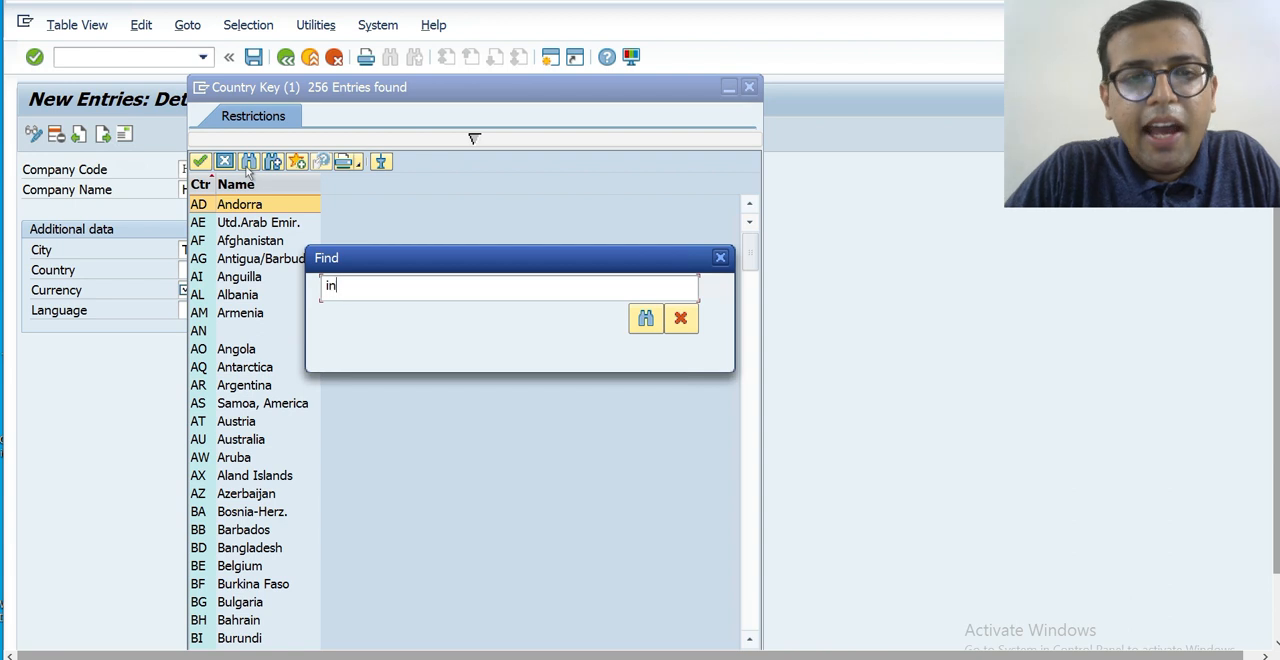
key(Return)
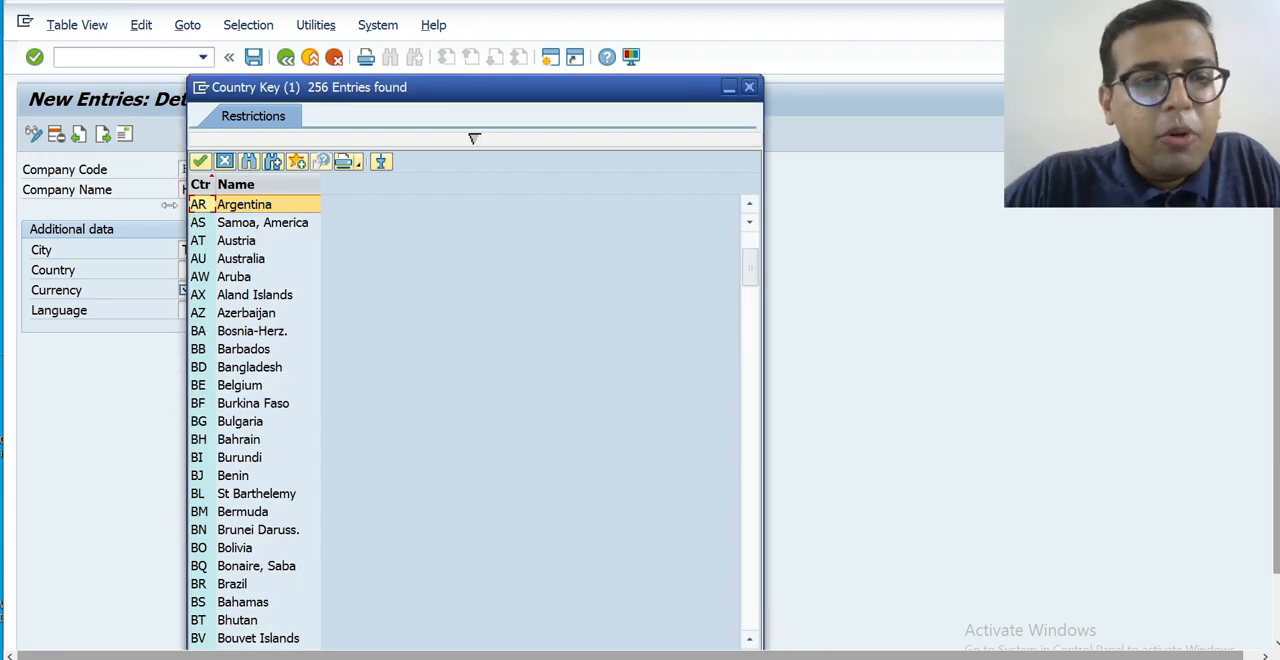
click(251, 162)
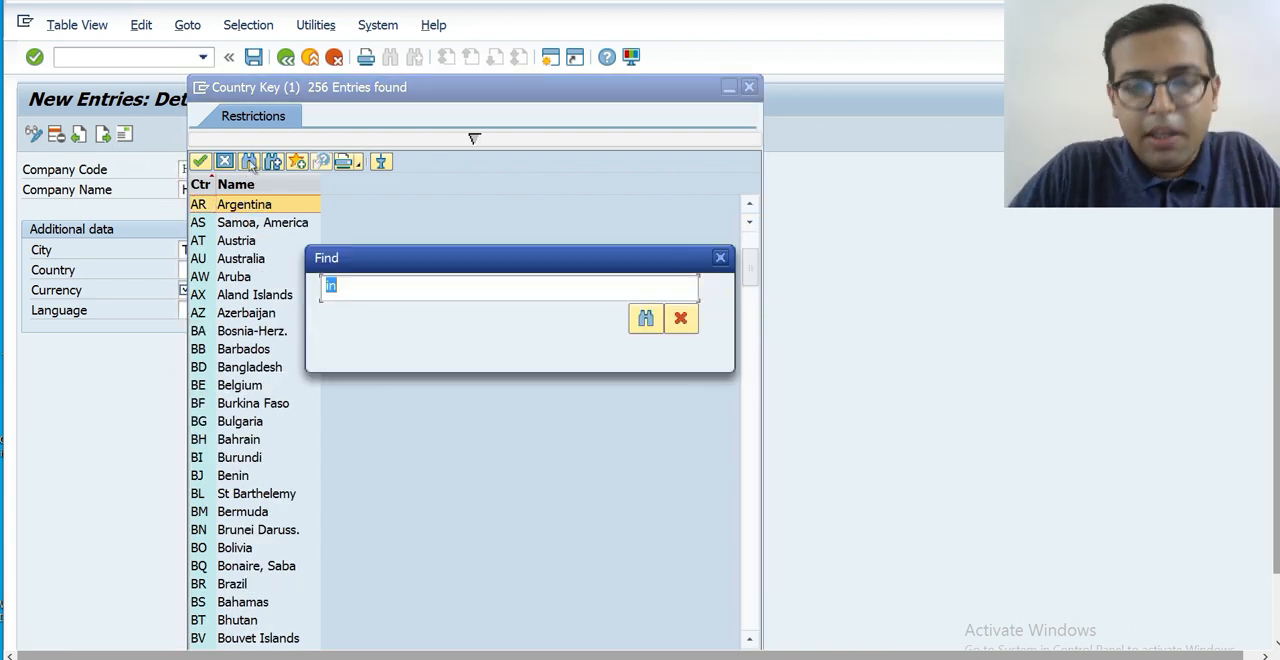
text(i)
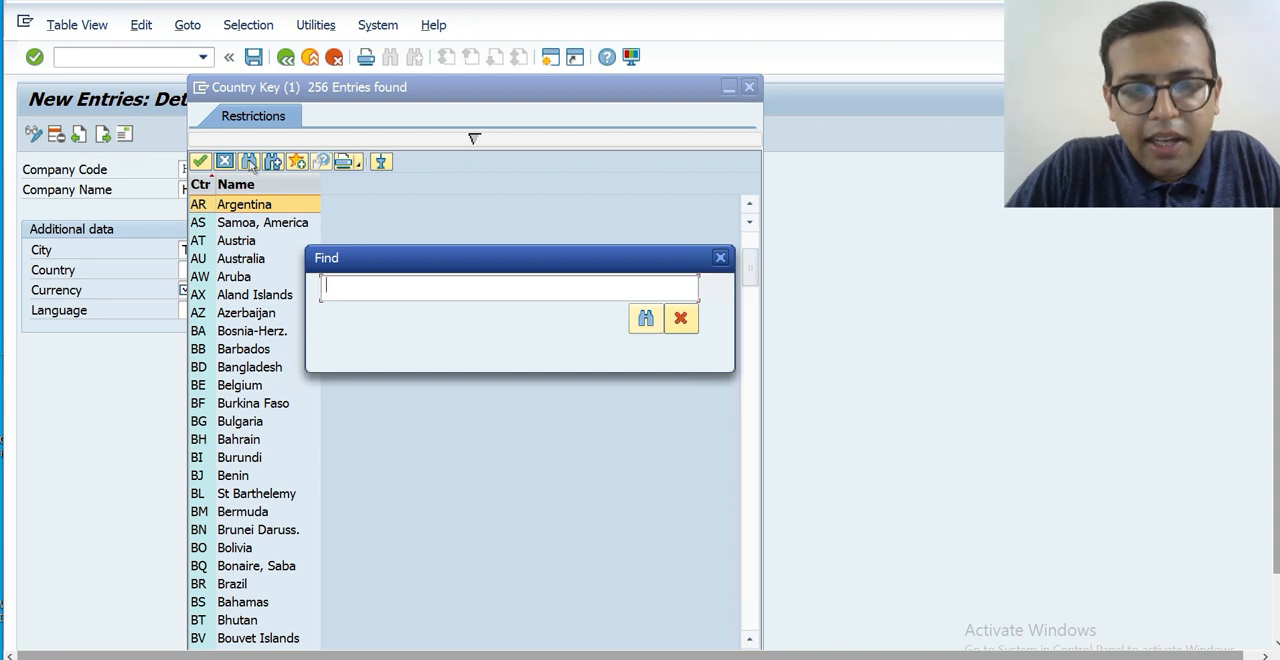
text(n)
key(Return)
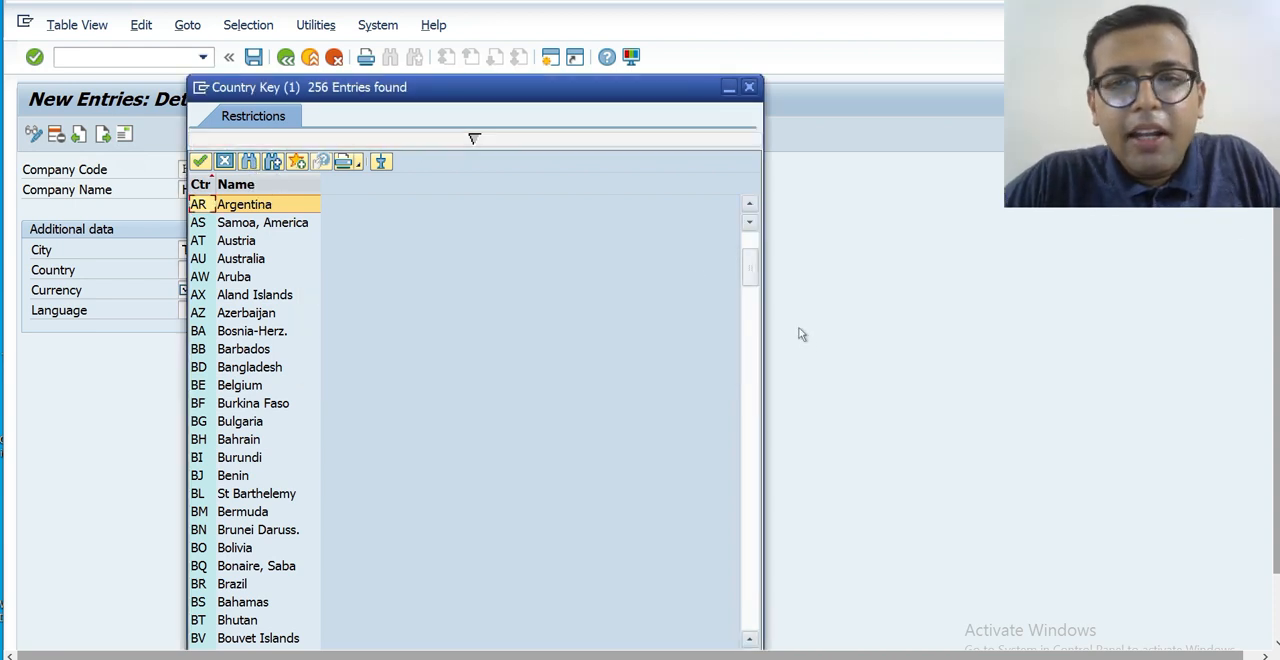
Choose IN (India) from the country key list as the company code's country.
drag(753, 283, 750, 403)
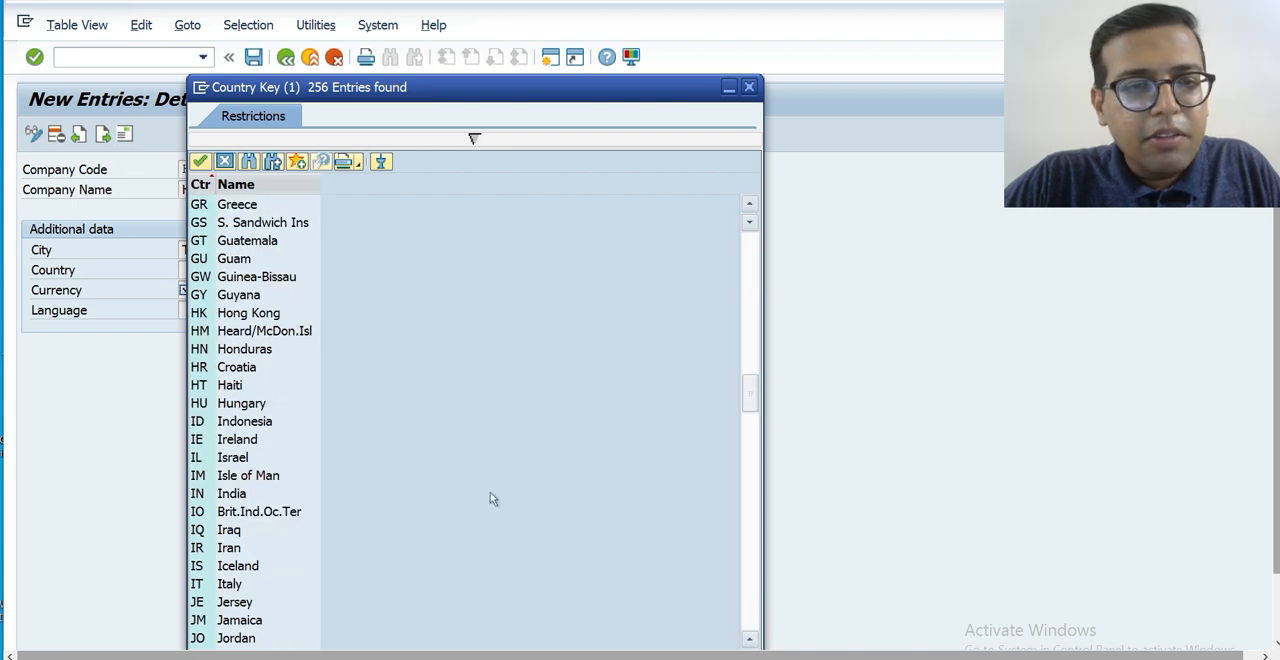
click(228, 495)
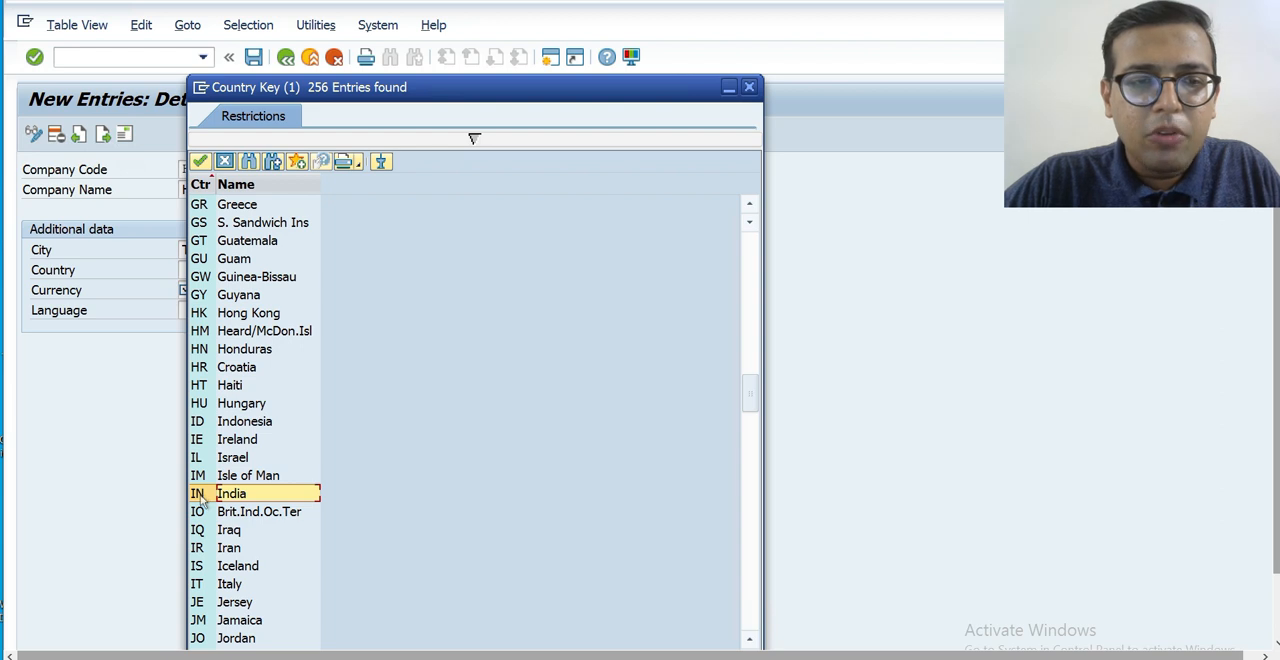
click(199, 495)
double_click(199, 495)
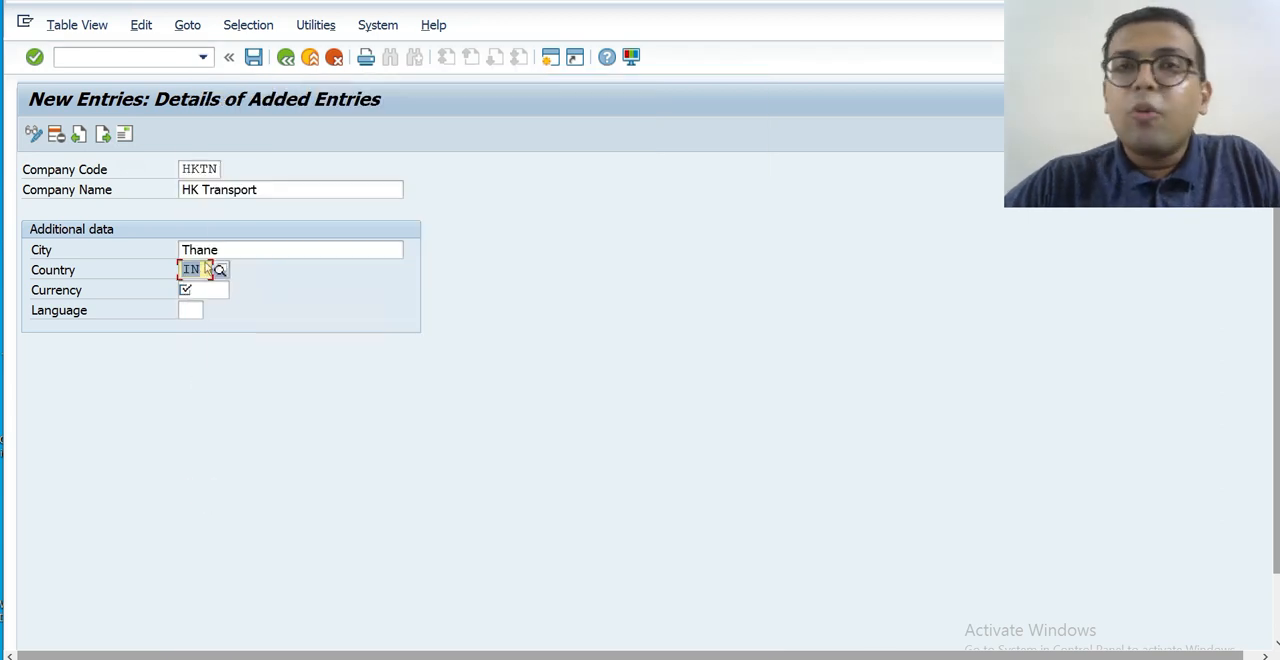
Clear the country and re-enter it as IN (India), and set the currency to INR (Indian Rupee).
key(BackSpace)
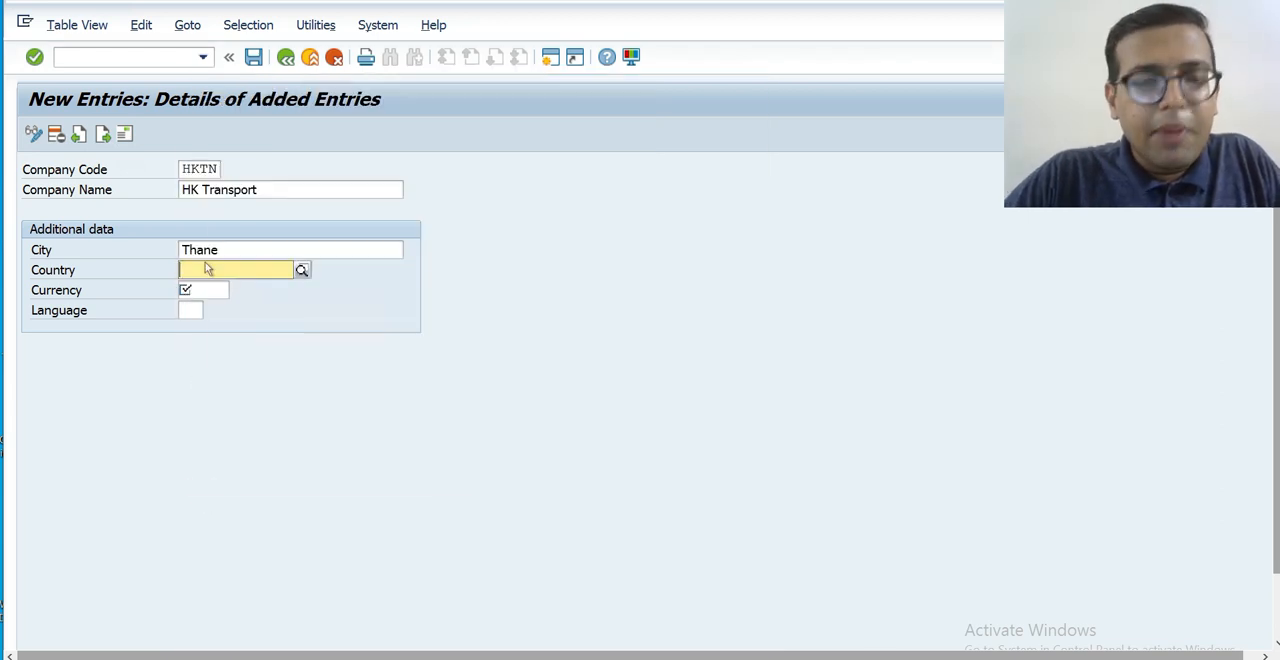
text(IN)
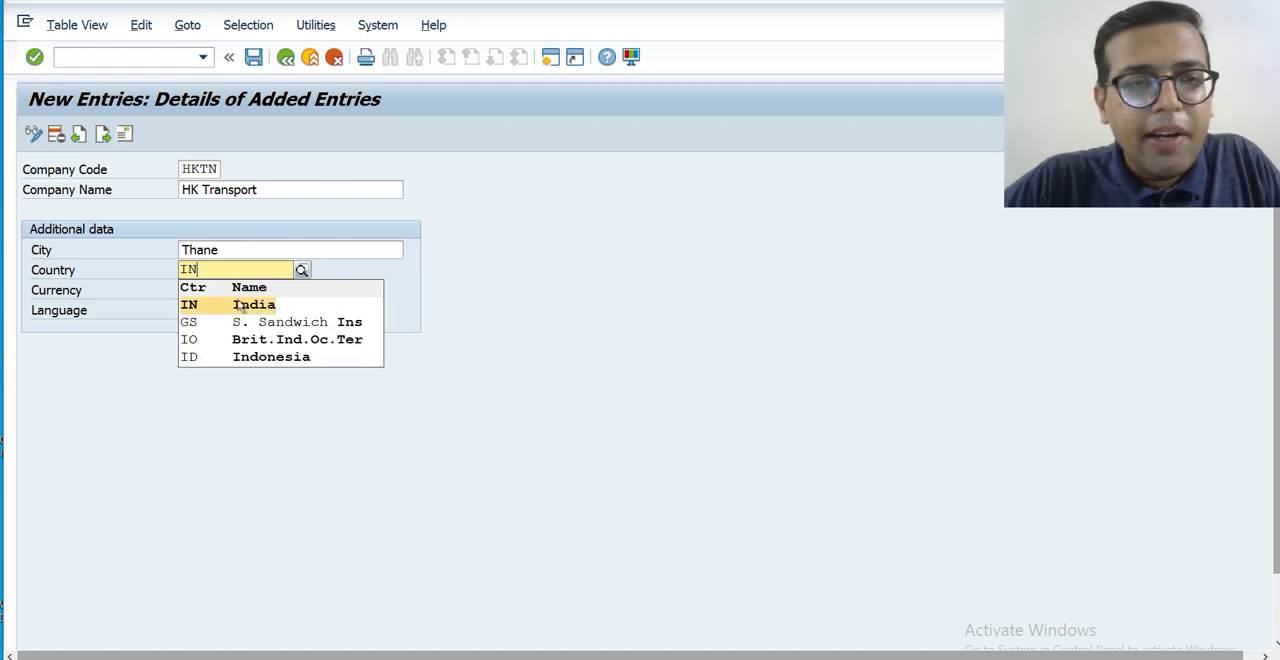
click(253, 302)
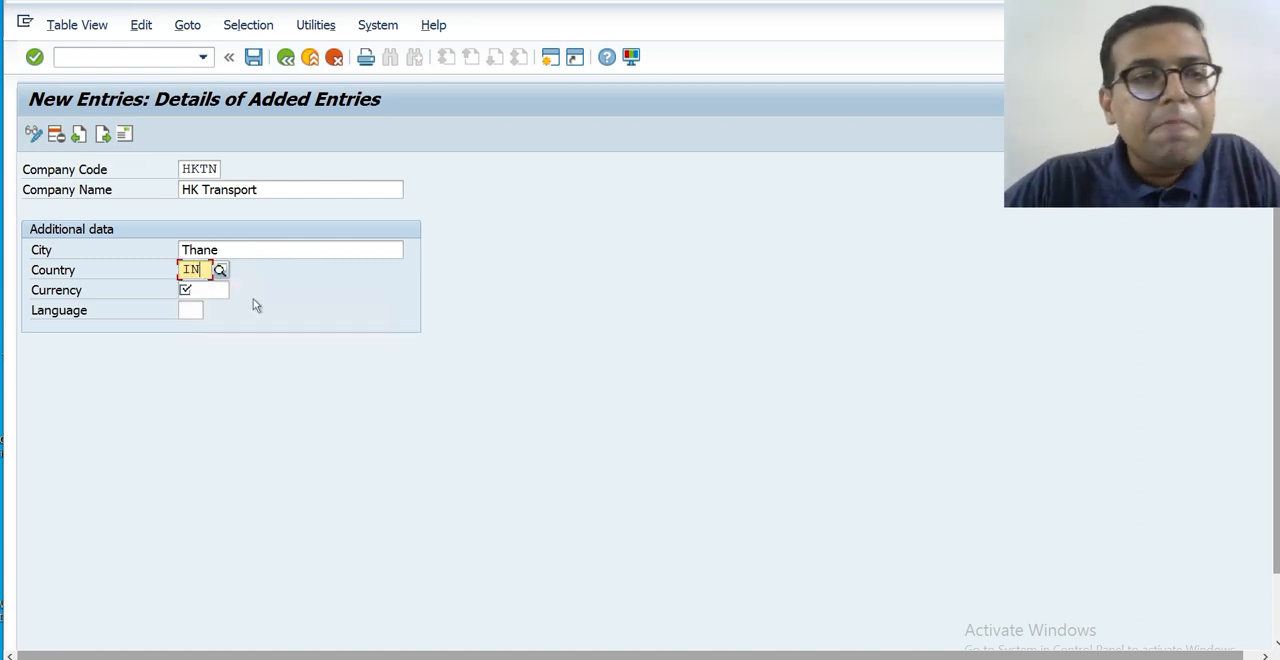
click(214, 290)
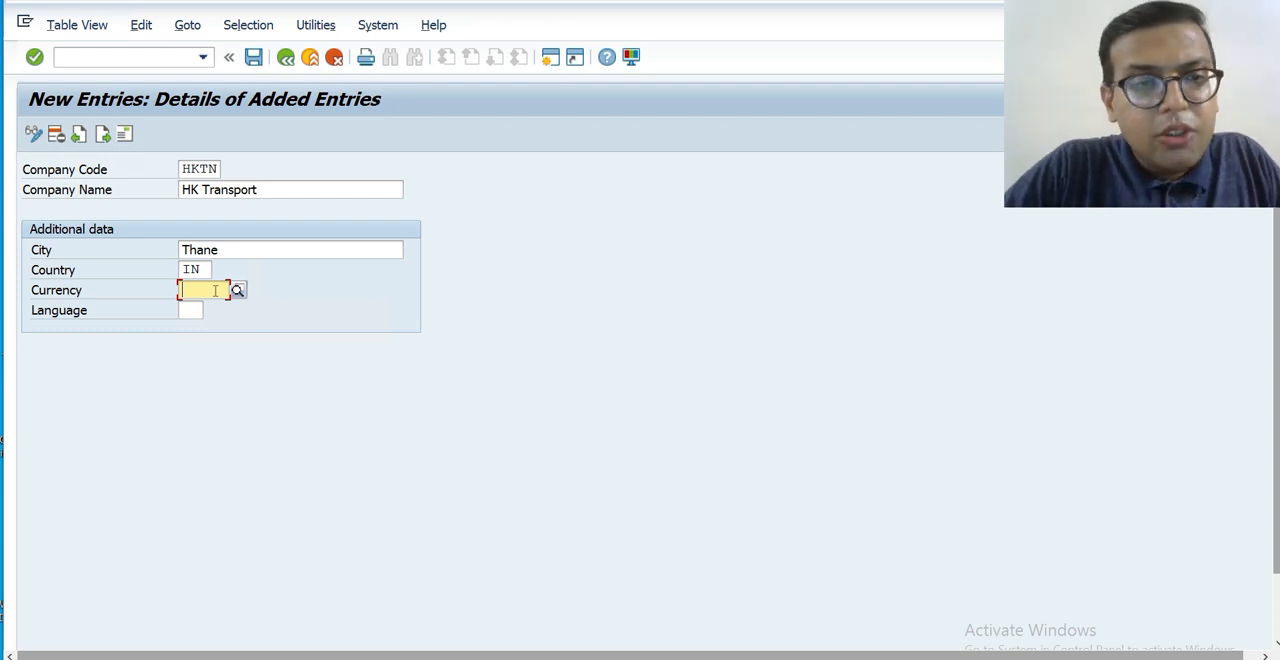
text(INR)
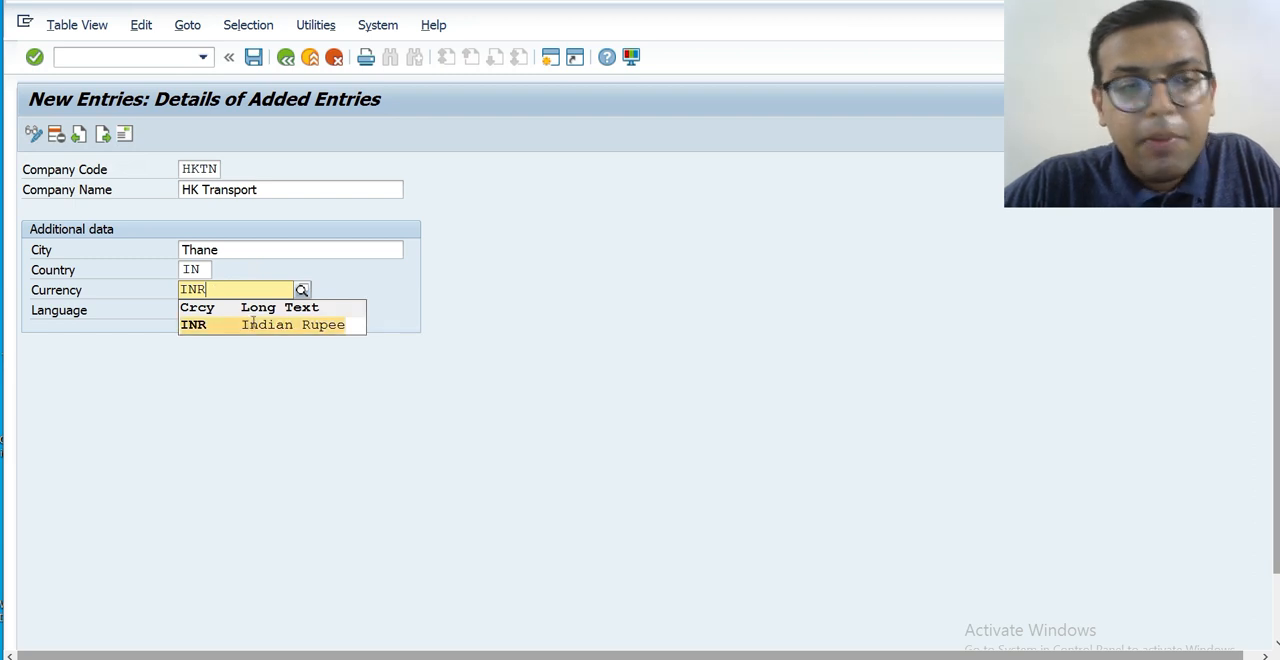
click(252, 323)
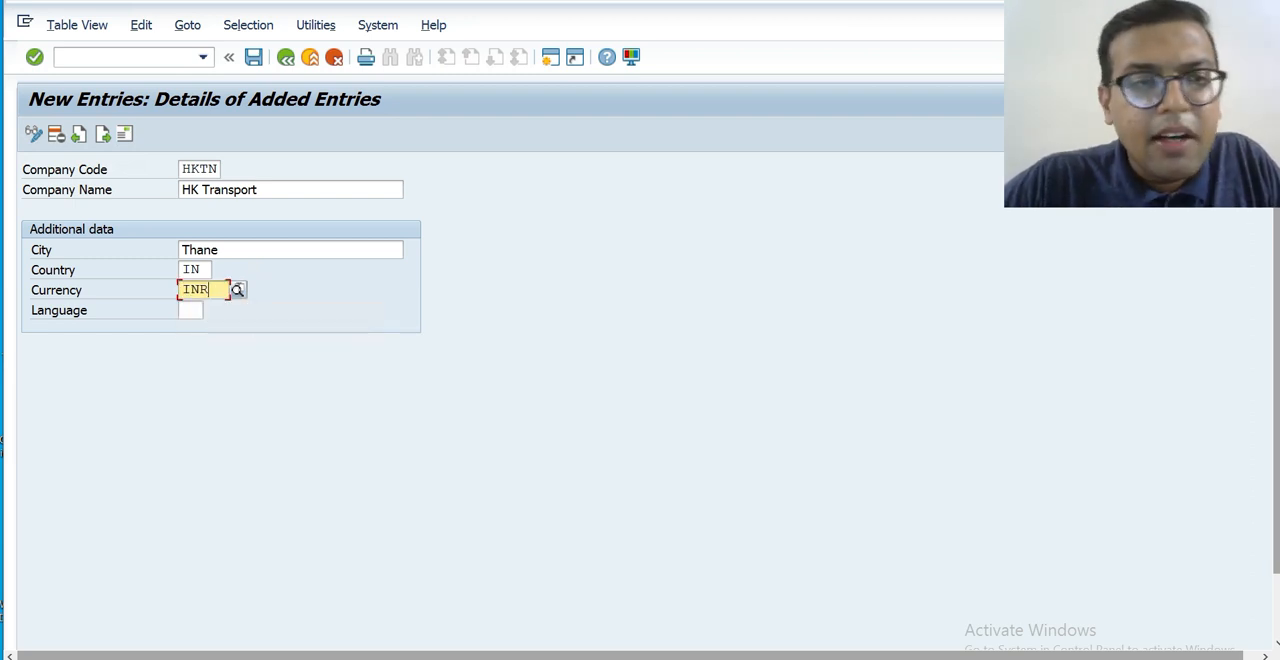
Set the language to EN, view the list of available language keys and close it without choosing another.
click(184, 311)
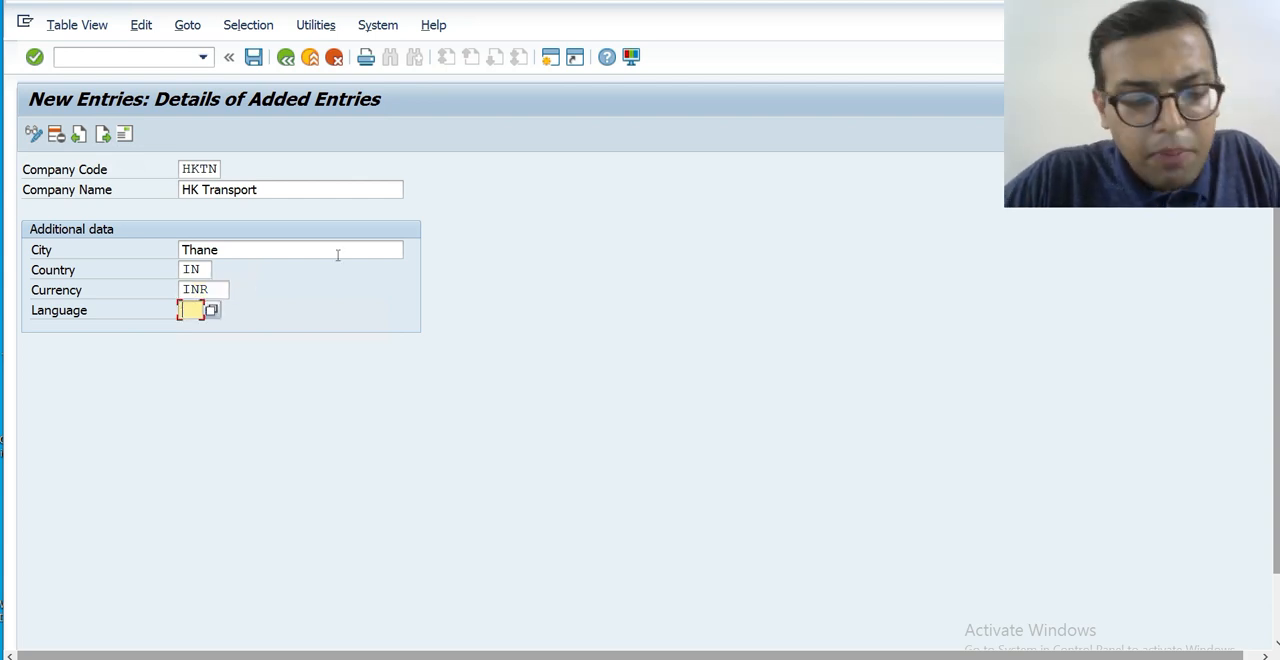
text(EN)
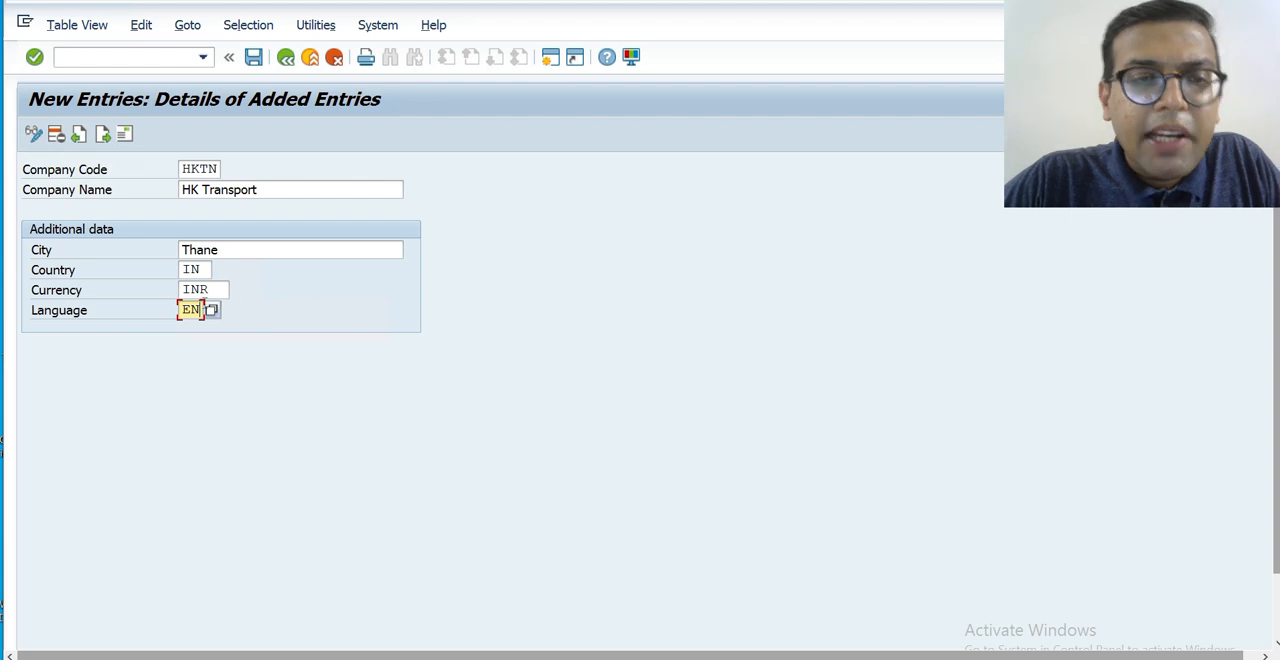
click(212, 310)
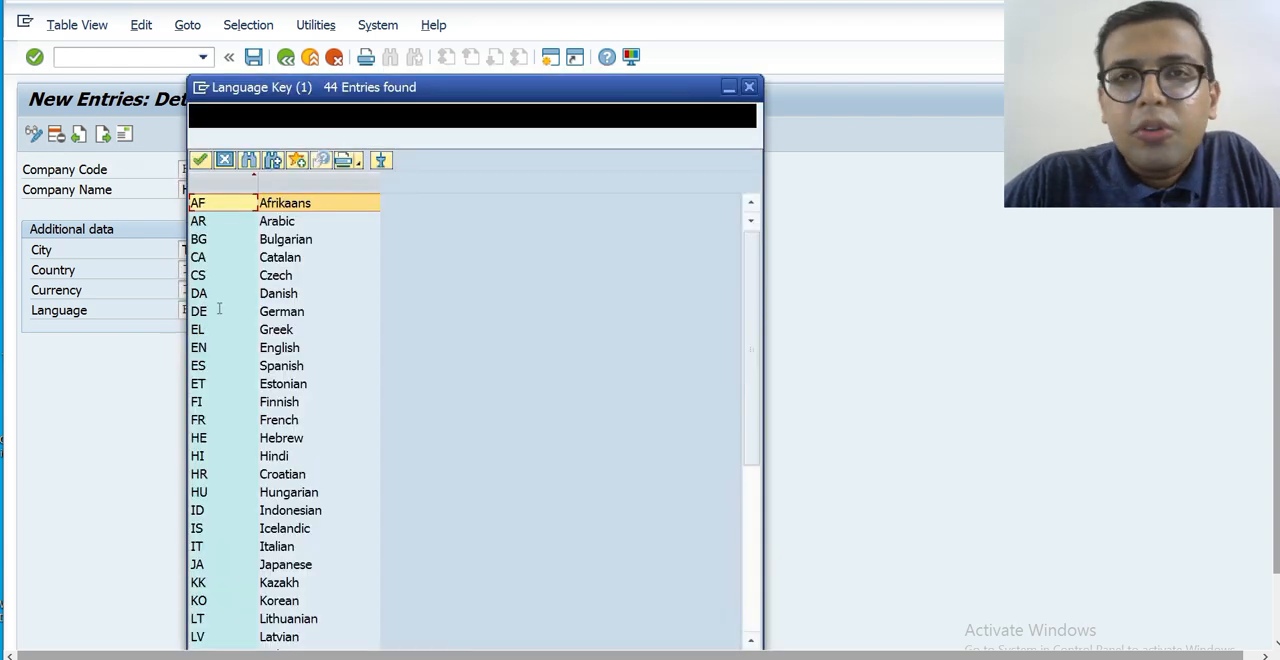
key(Escape)
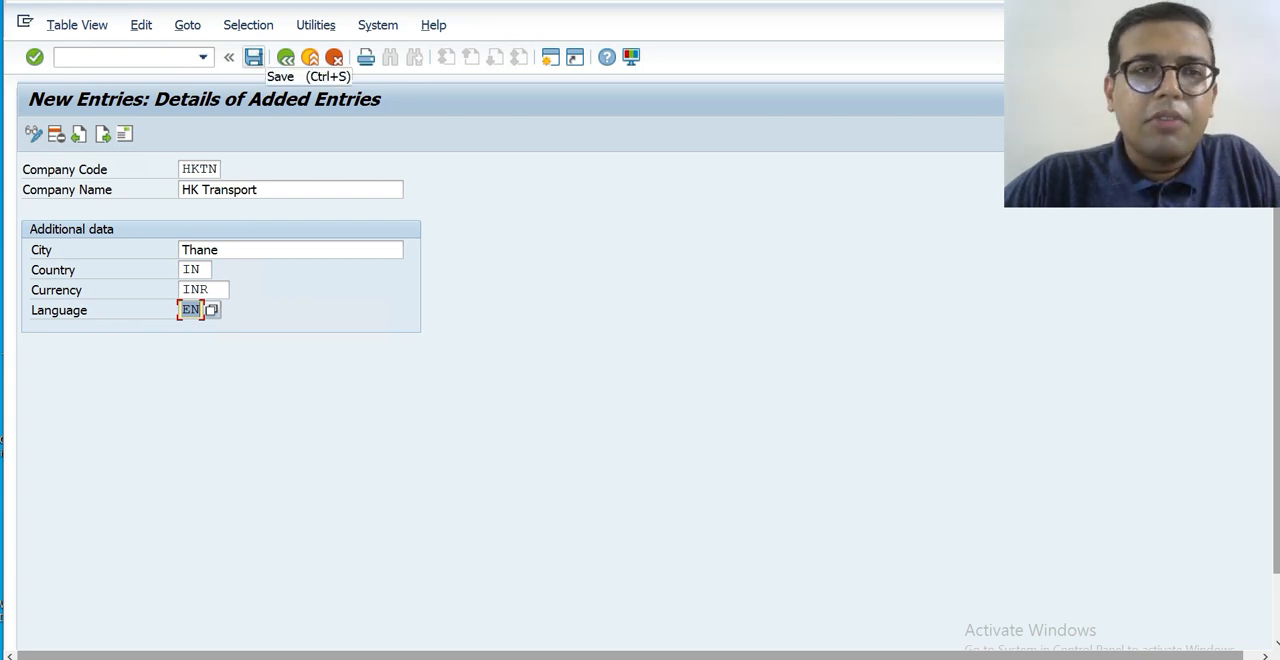
Save the company code entry and fill in its address with the title Company and the name HK Transport.
click(254, 57)
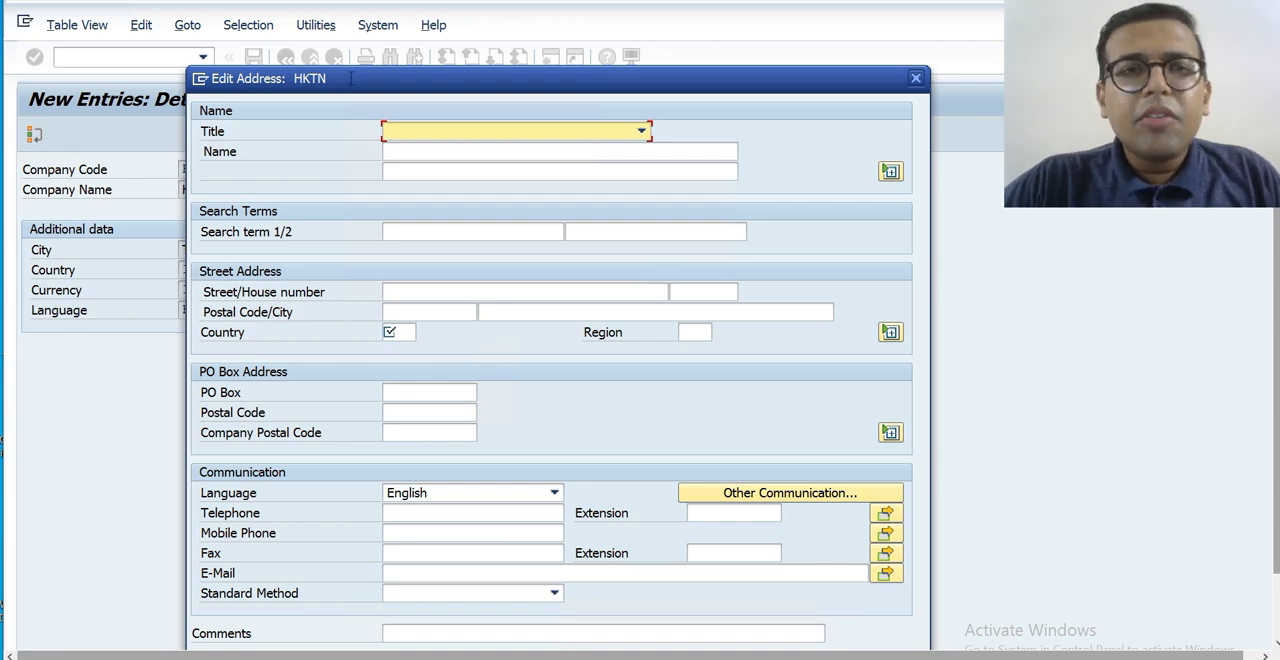
drag(350, 81, 455, 16)
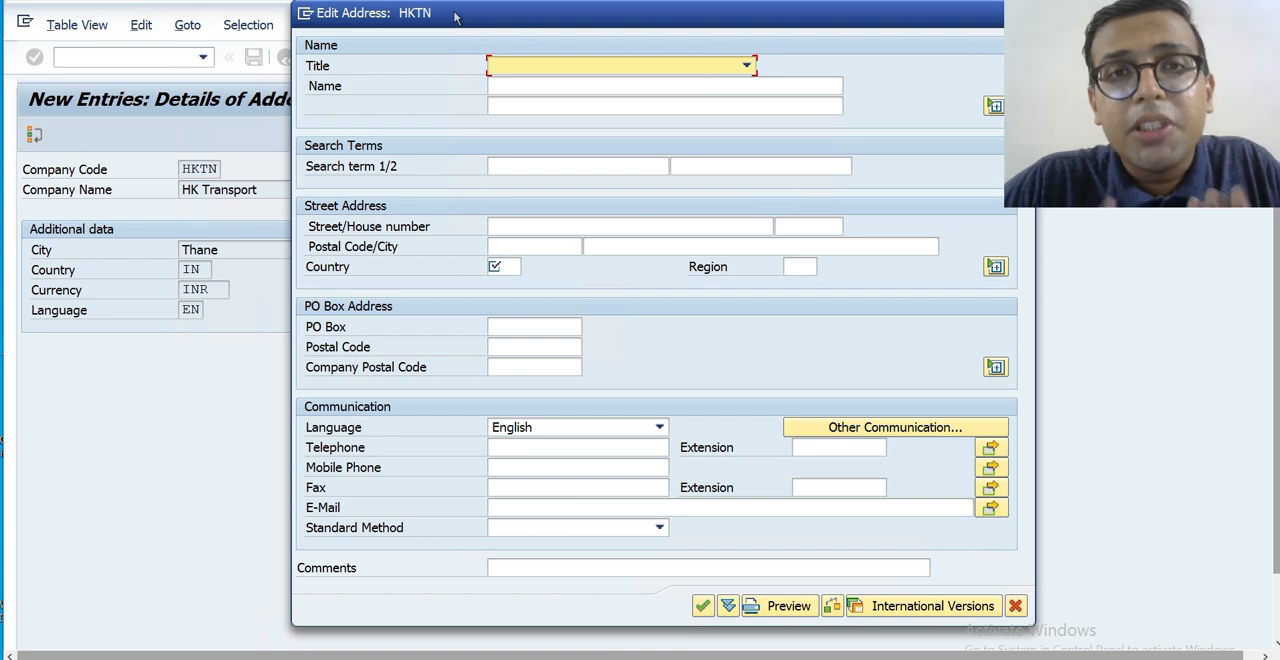
click(572, 66)
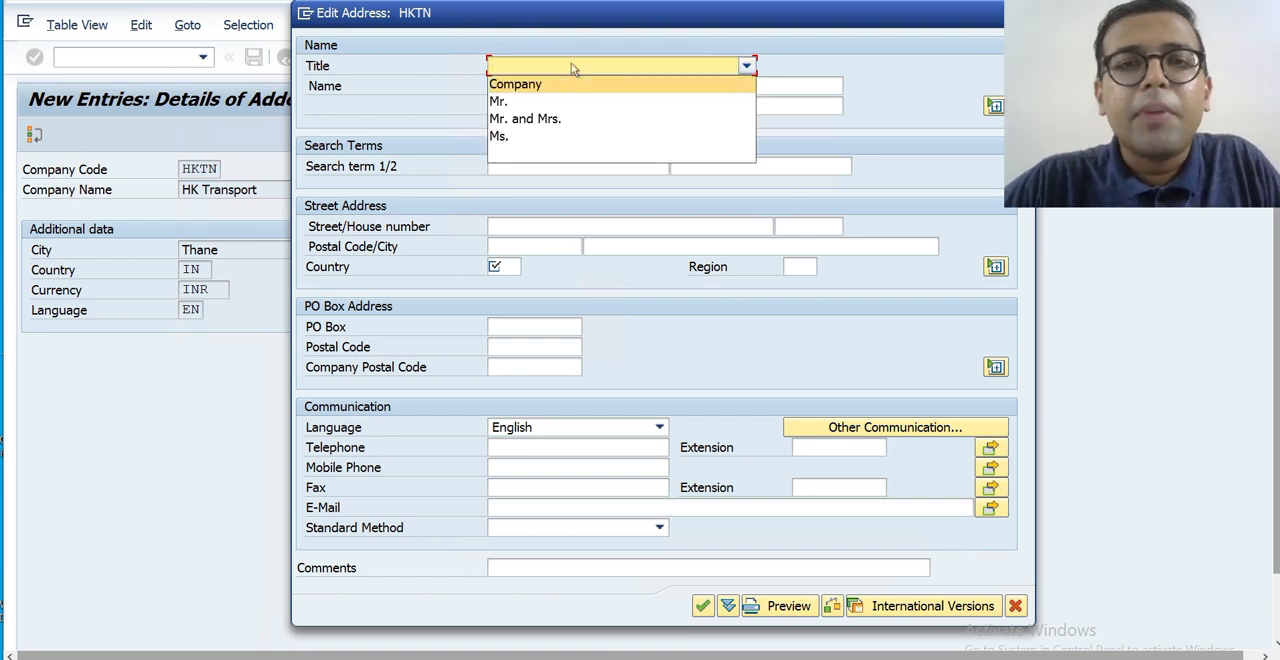
click(572, 86)
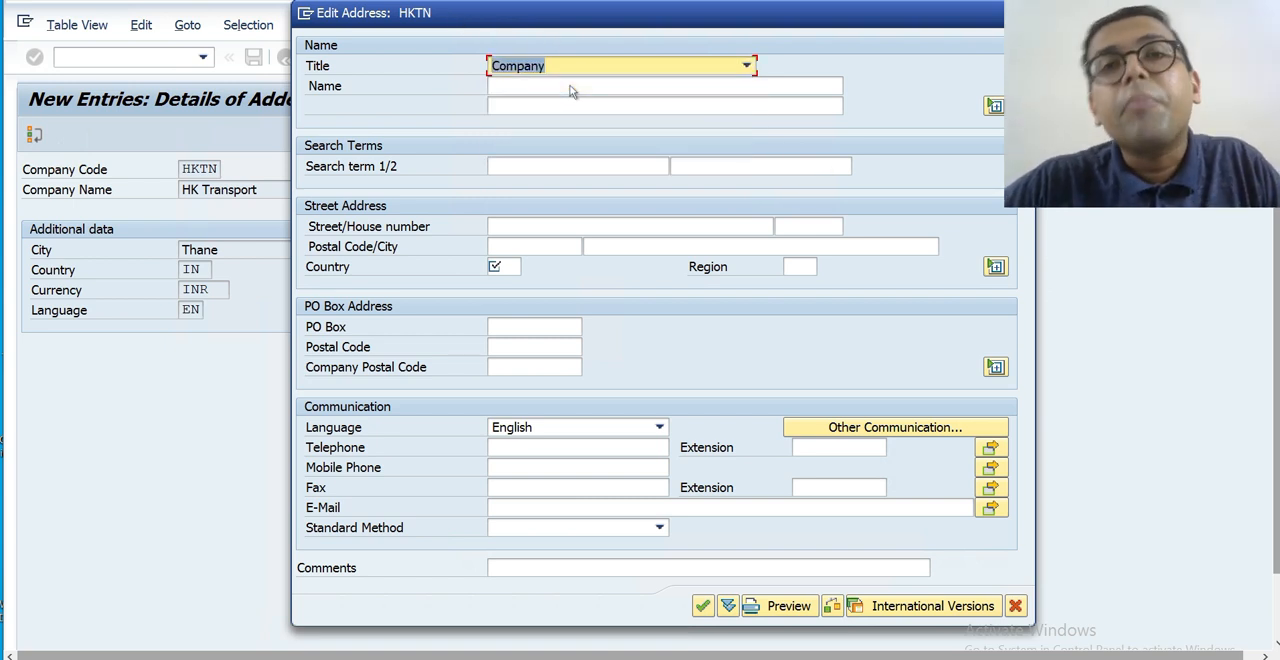
click(571, 88)
text(H)
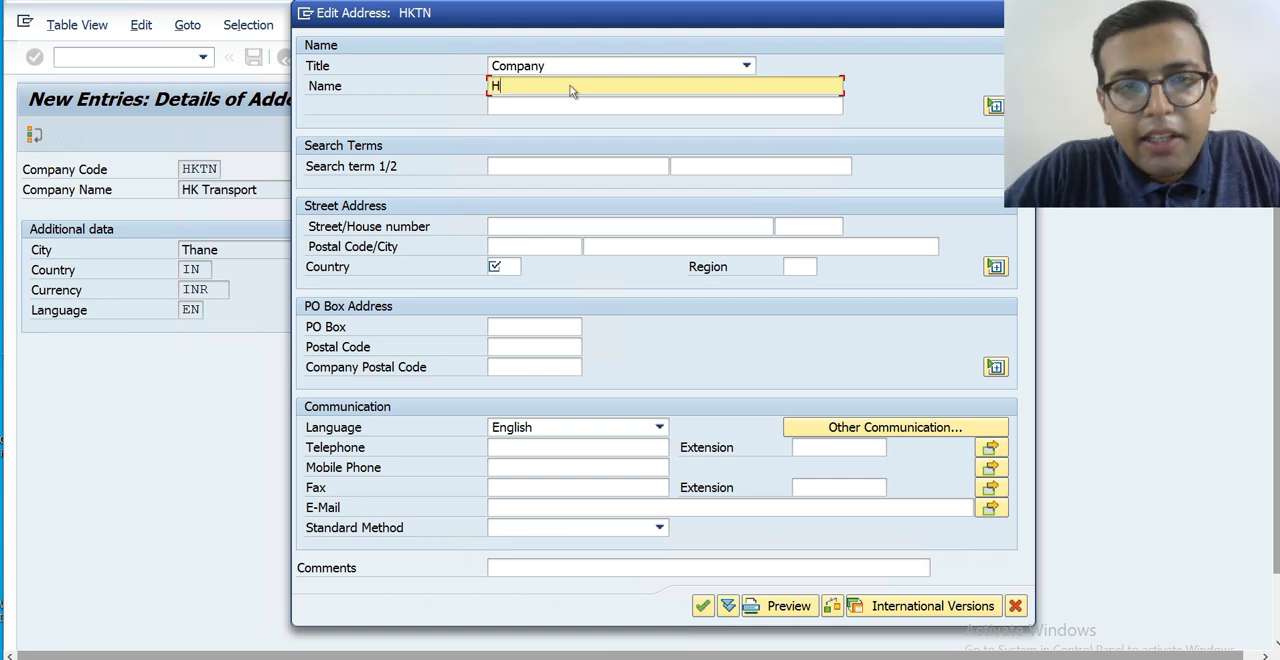
text(K Transport)
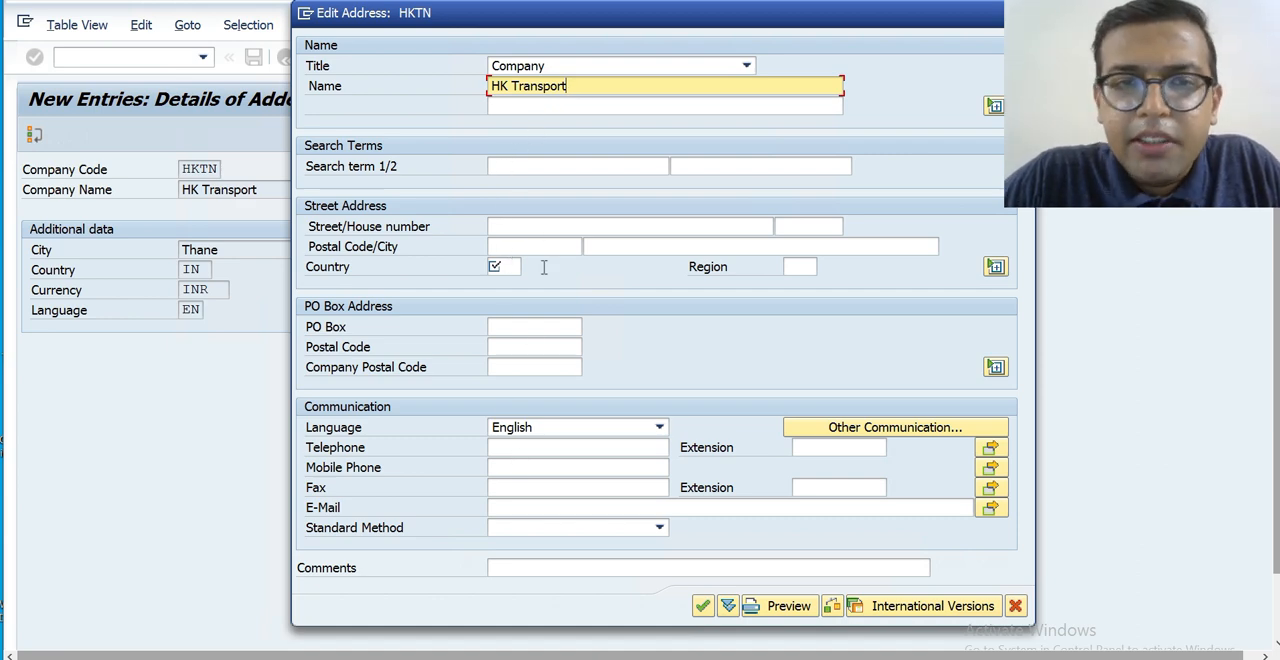
Set the country in the company code's address to IN (India) and confirm the address.
click(557, 167)
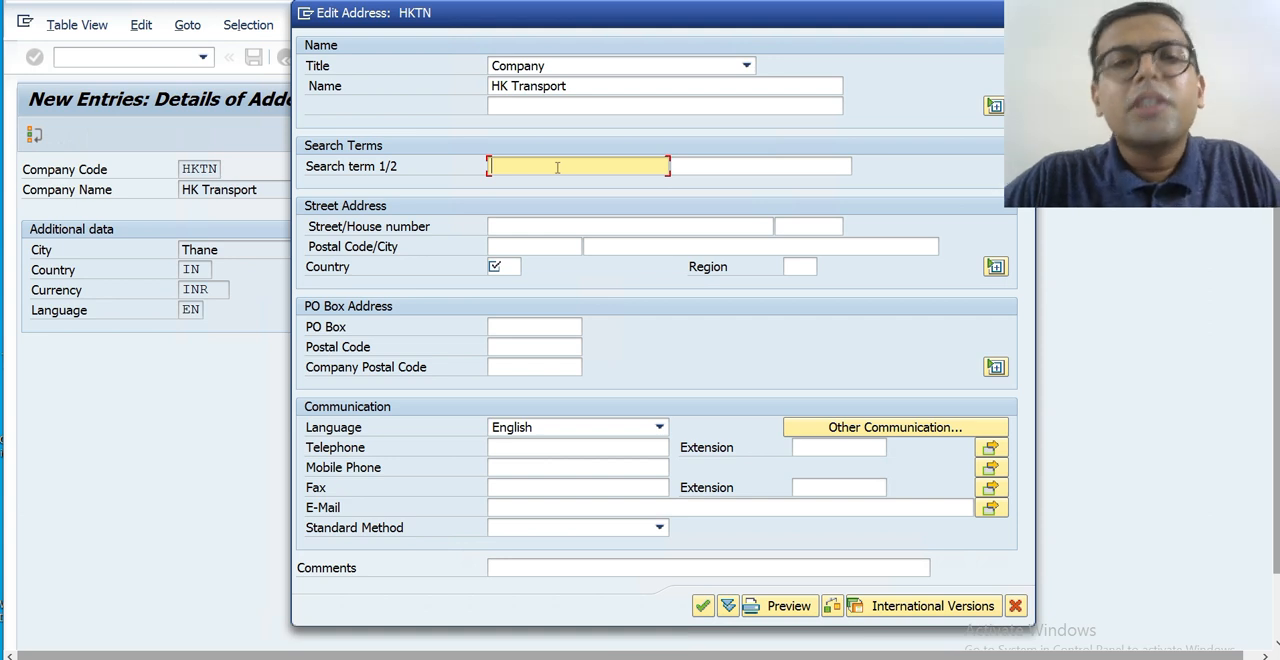
click(546, 222)
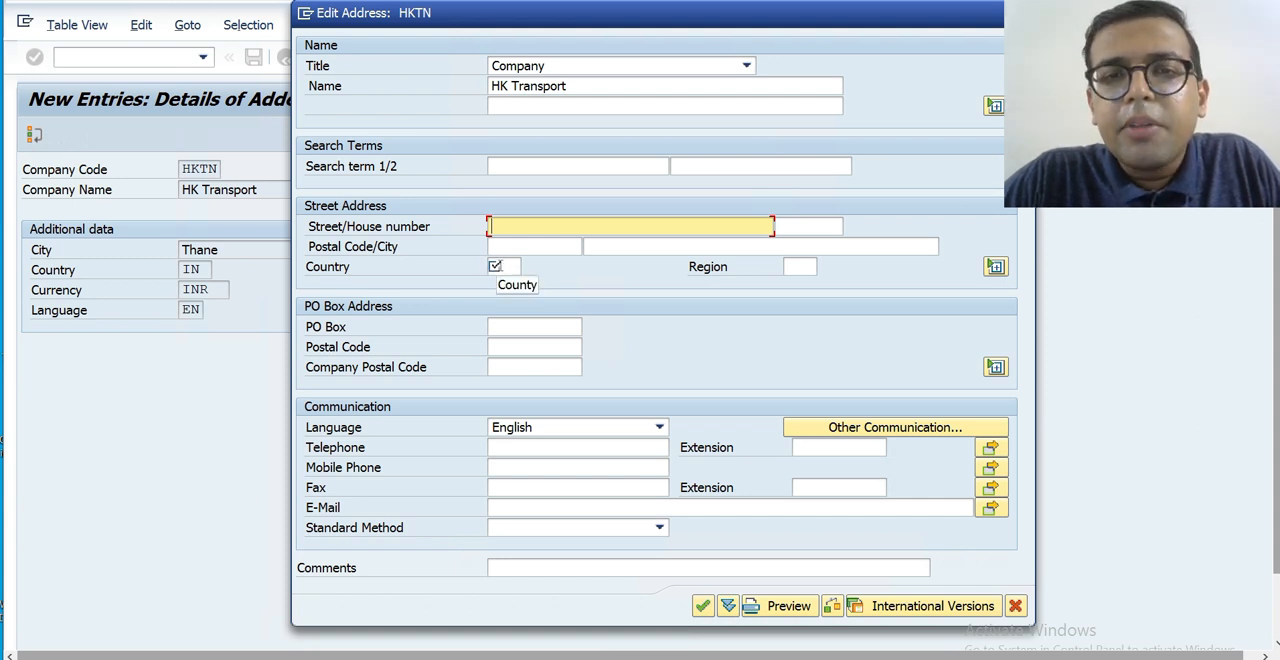
click(505, 266)
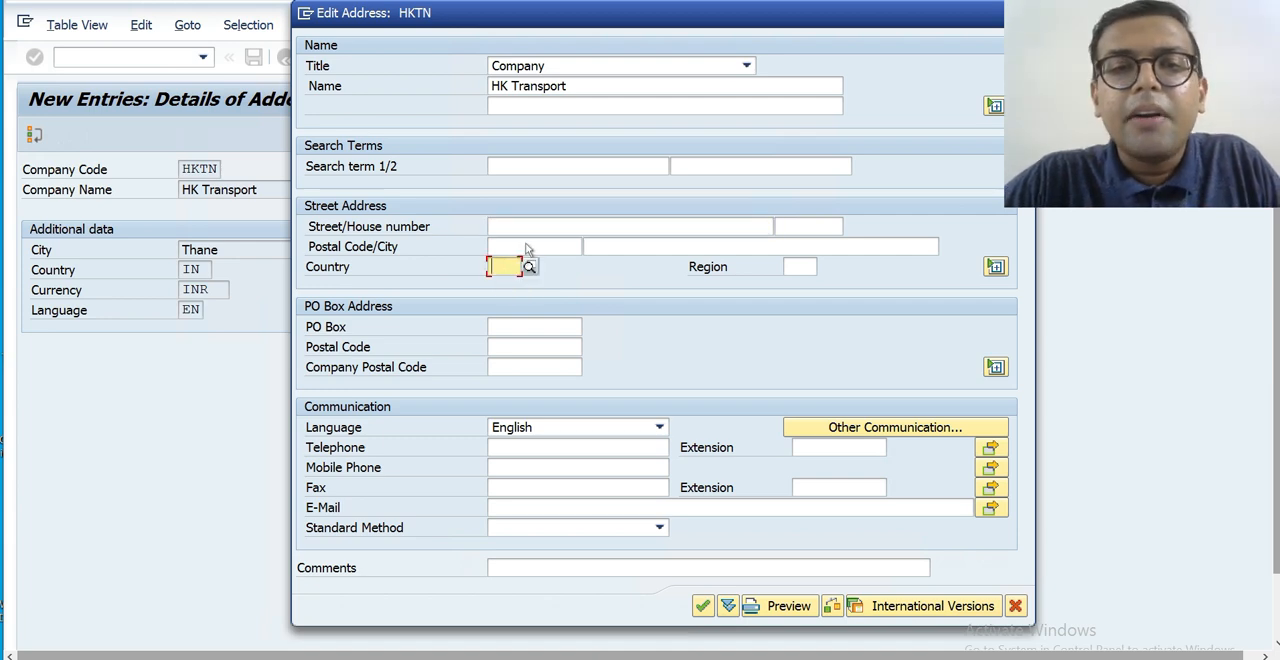
click(523, 248)
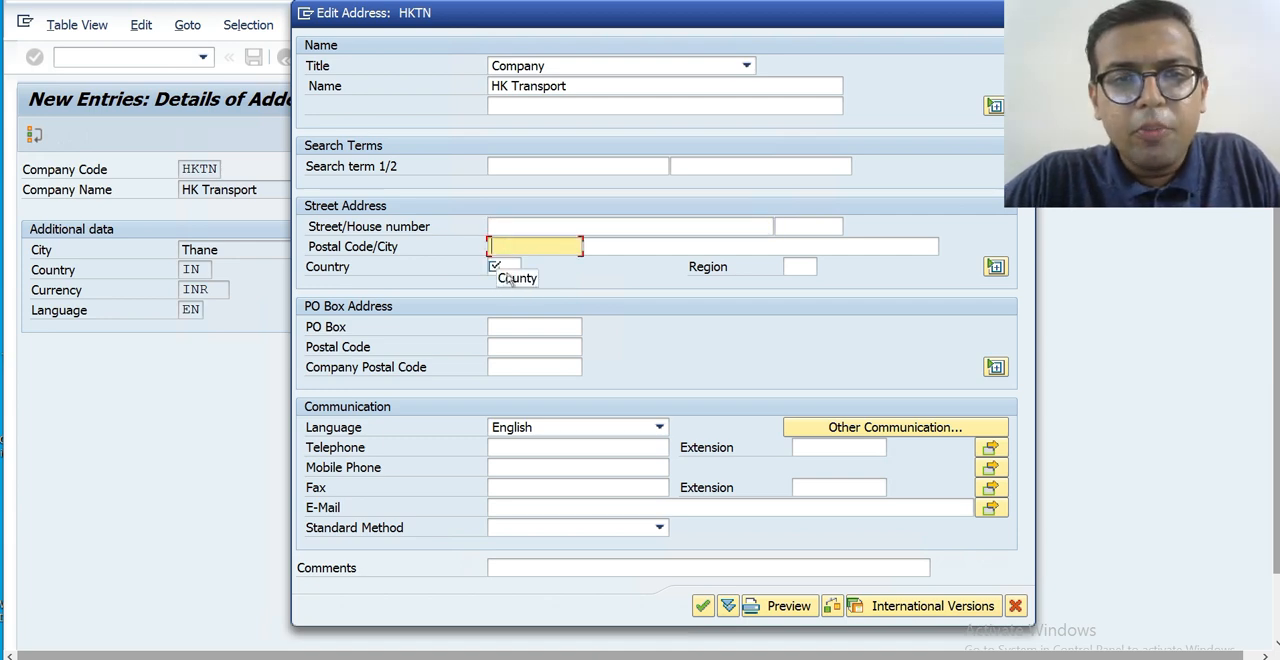
click(508, 266)
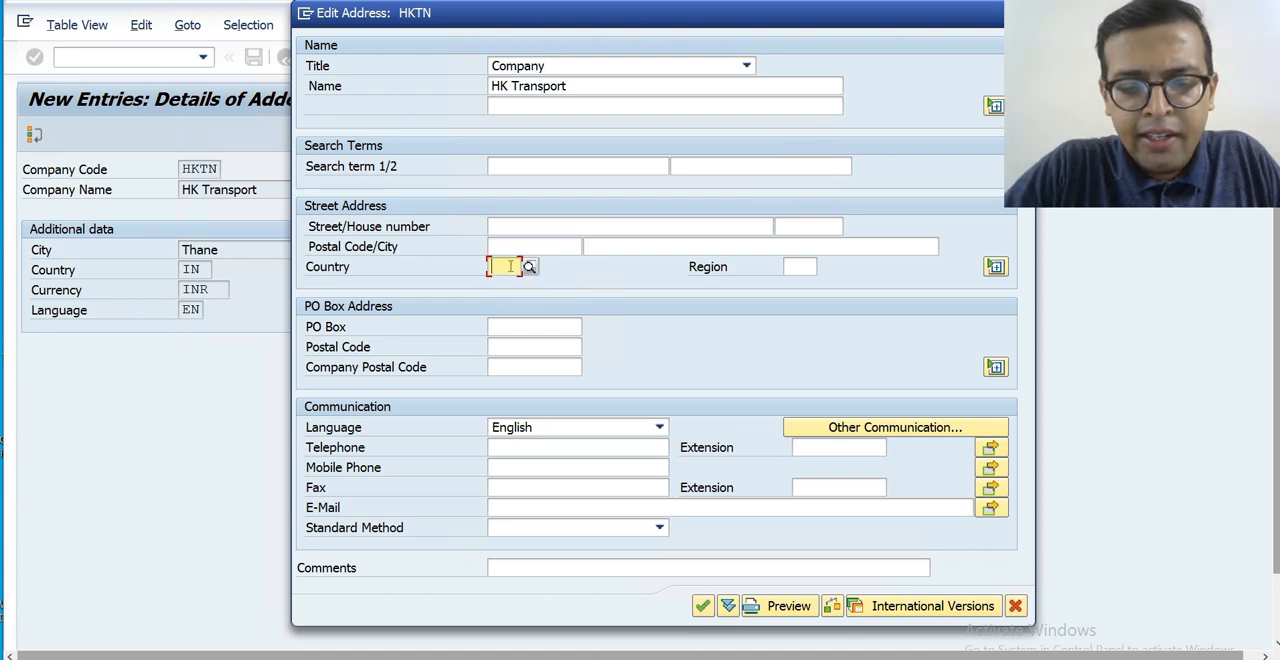
text(in)
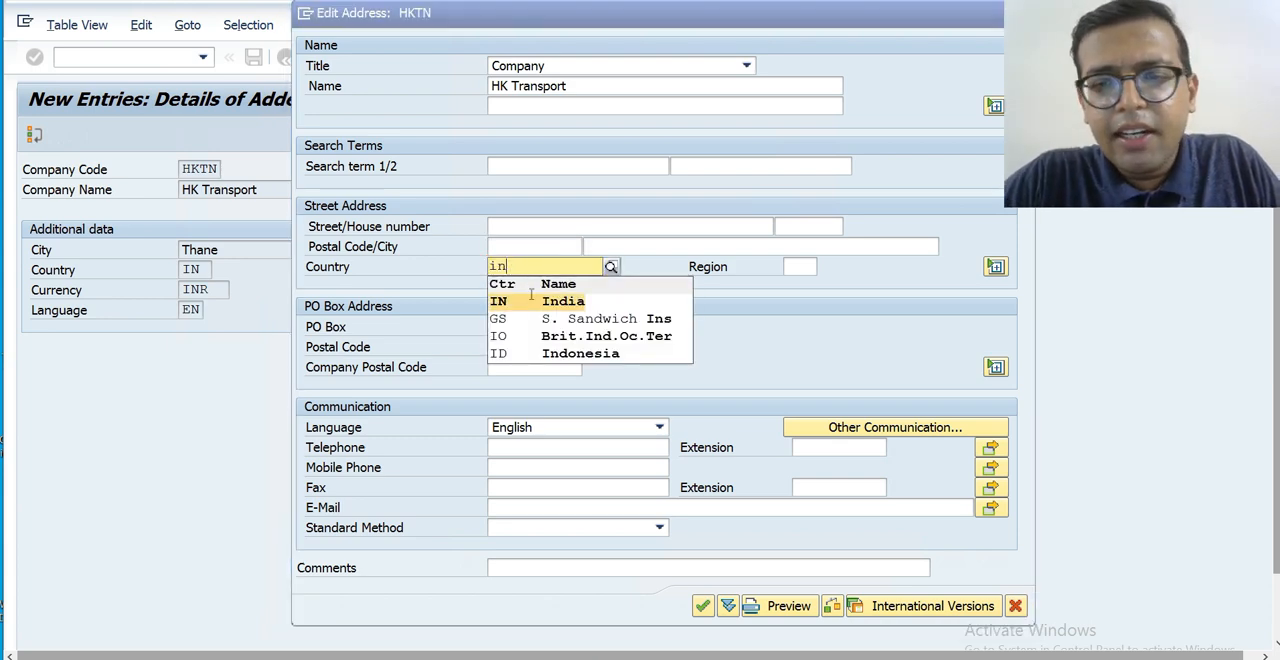
click(531, 298)
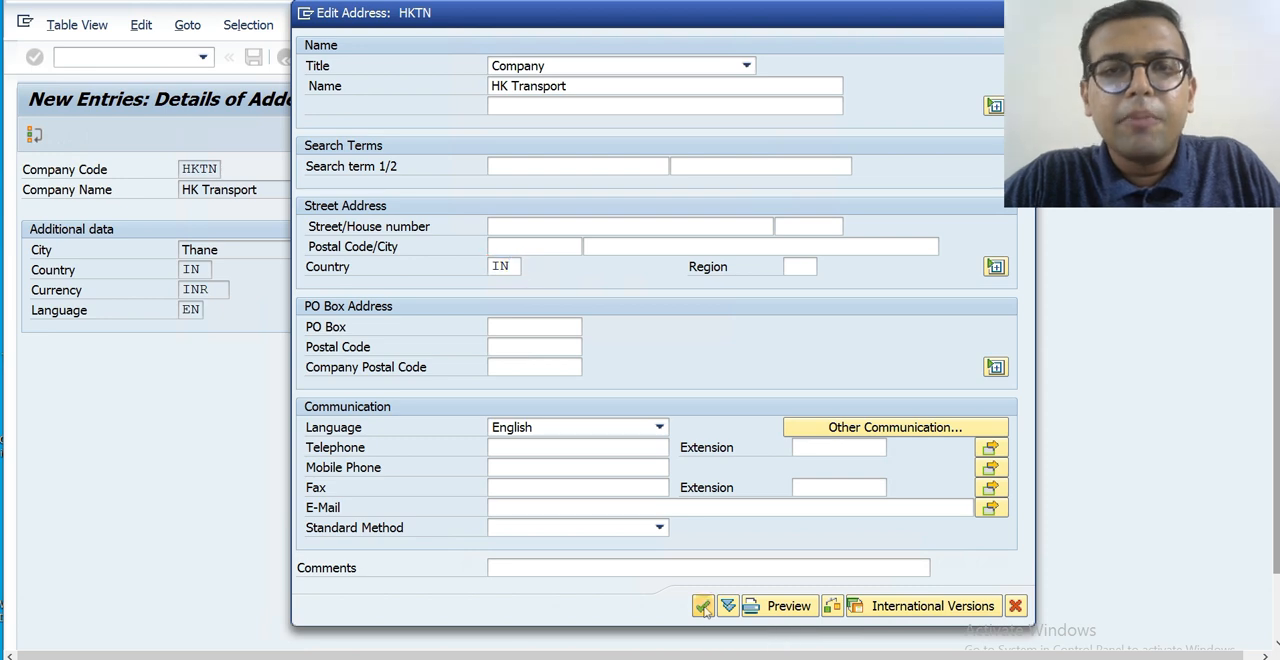
click(703, 606)
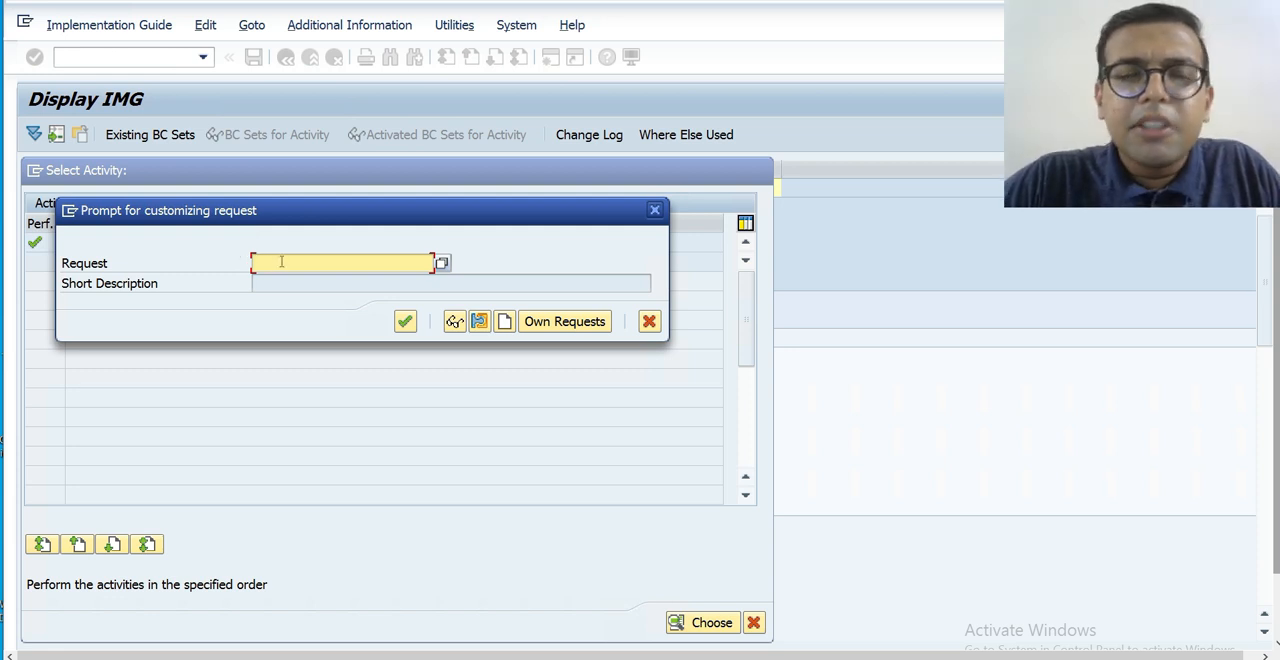
Record the company code in a new customizing request described as HK Transport and return to the implementation guide.
click(505, 322)
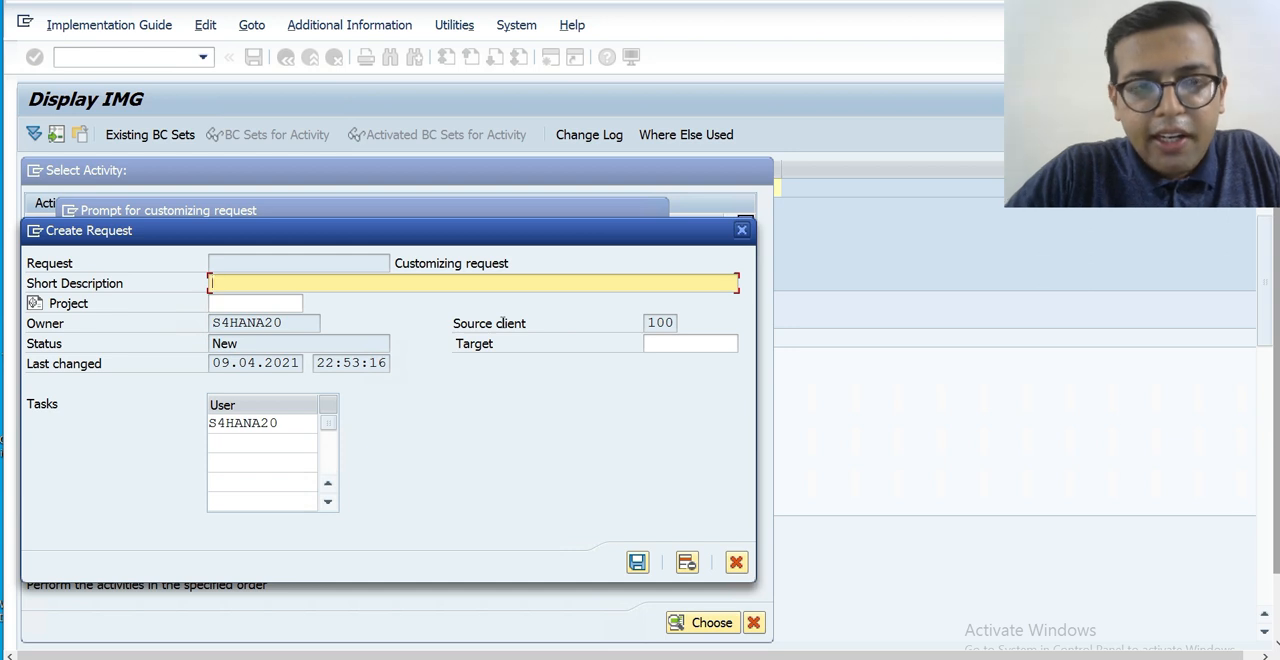
text(HK)
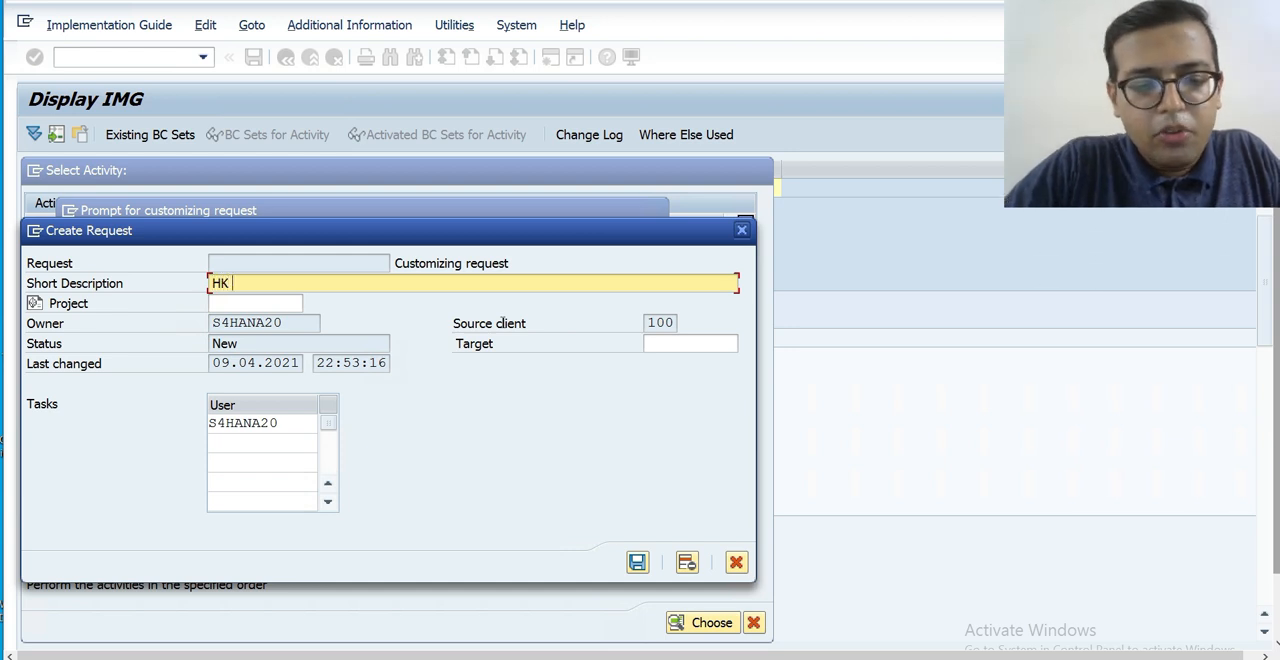
text( Trans)
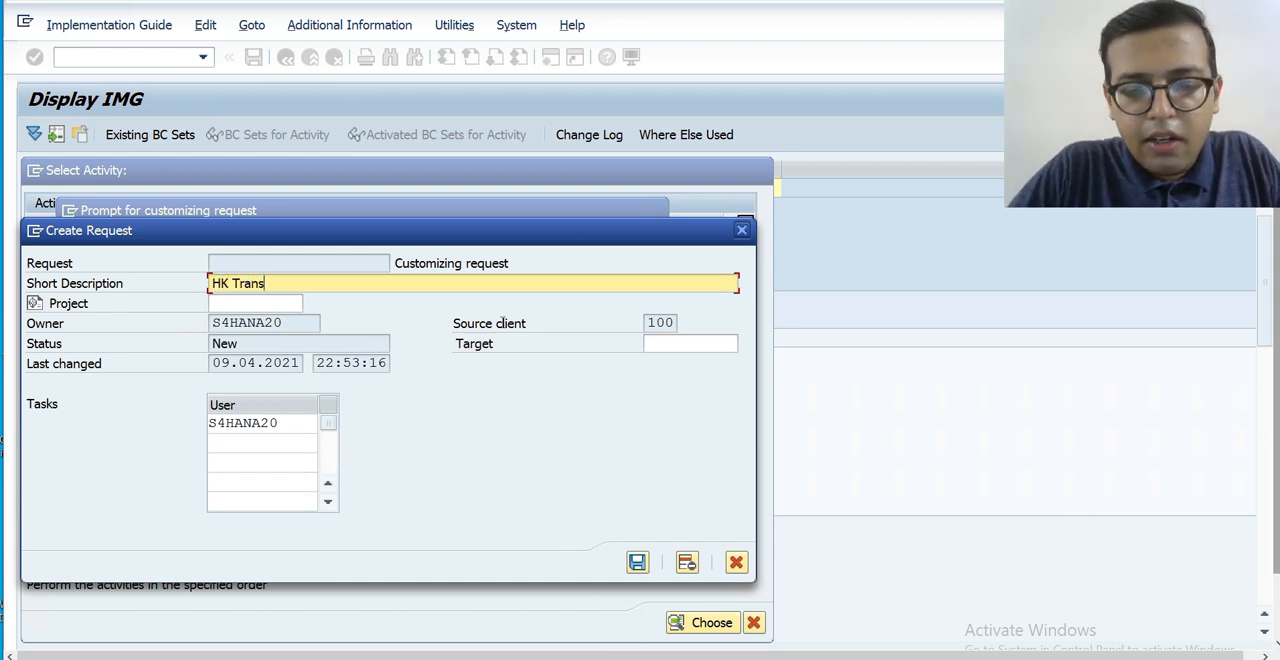
text(port)
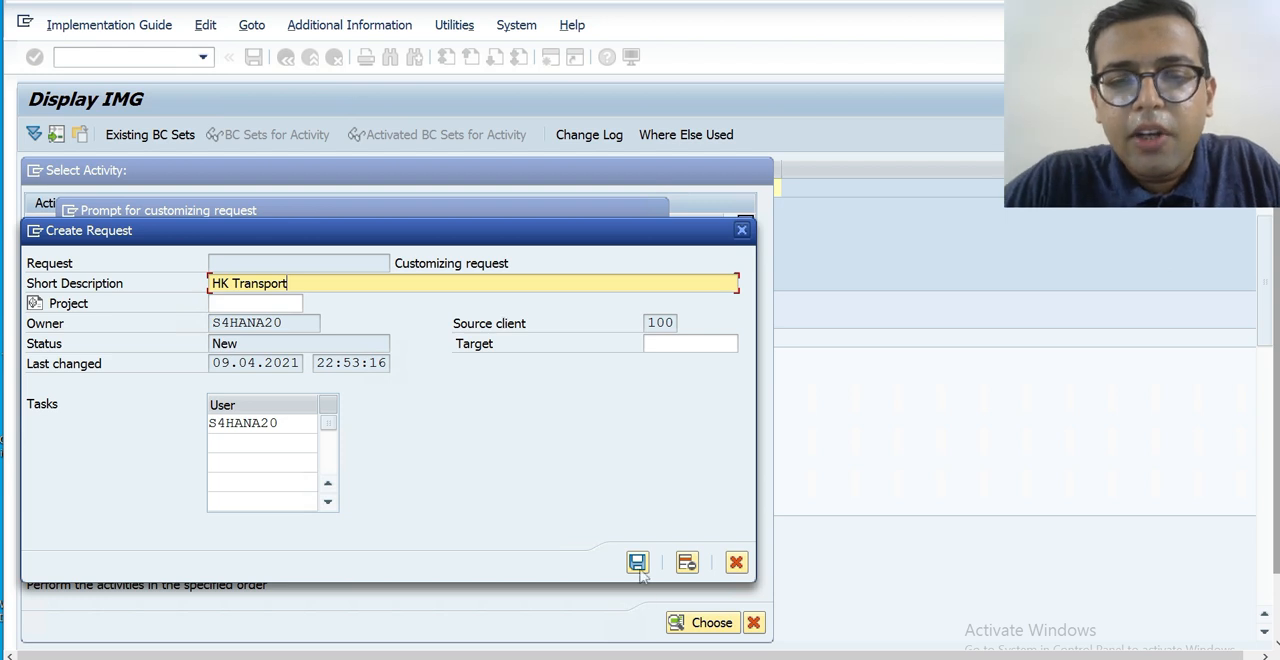
click(638, 564)
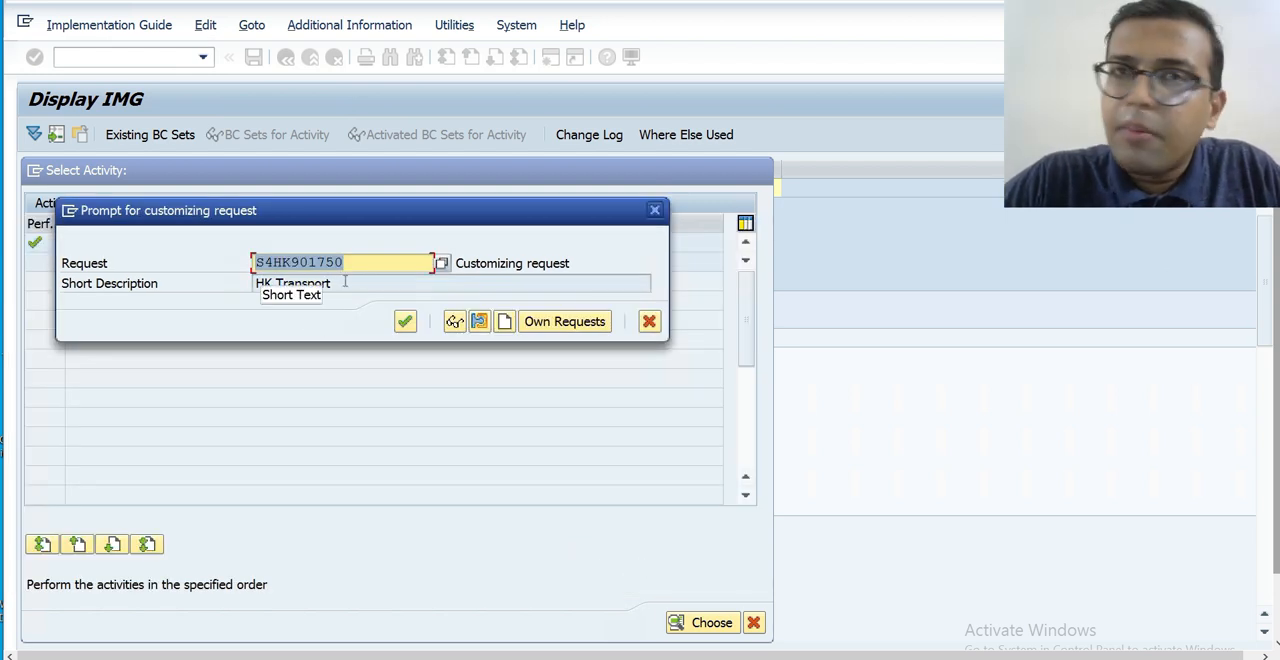
click(345, 283)
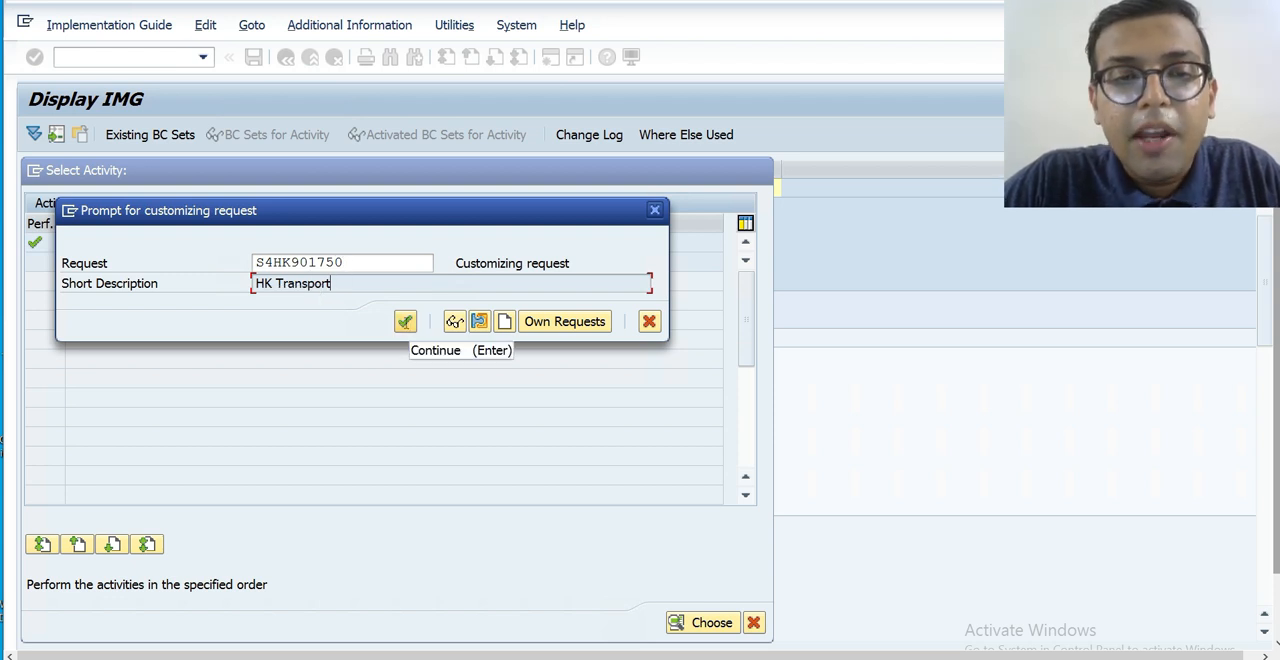
click(405, 321)
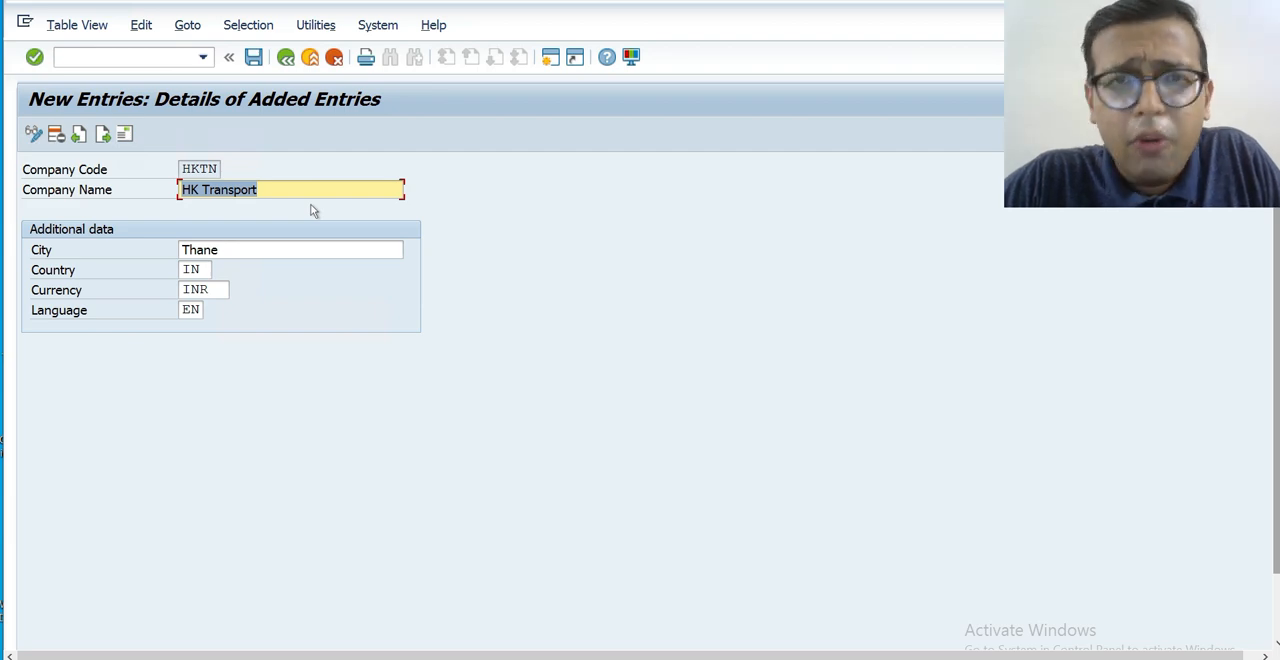
key(F3)
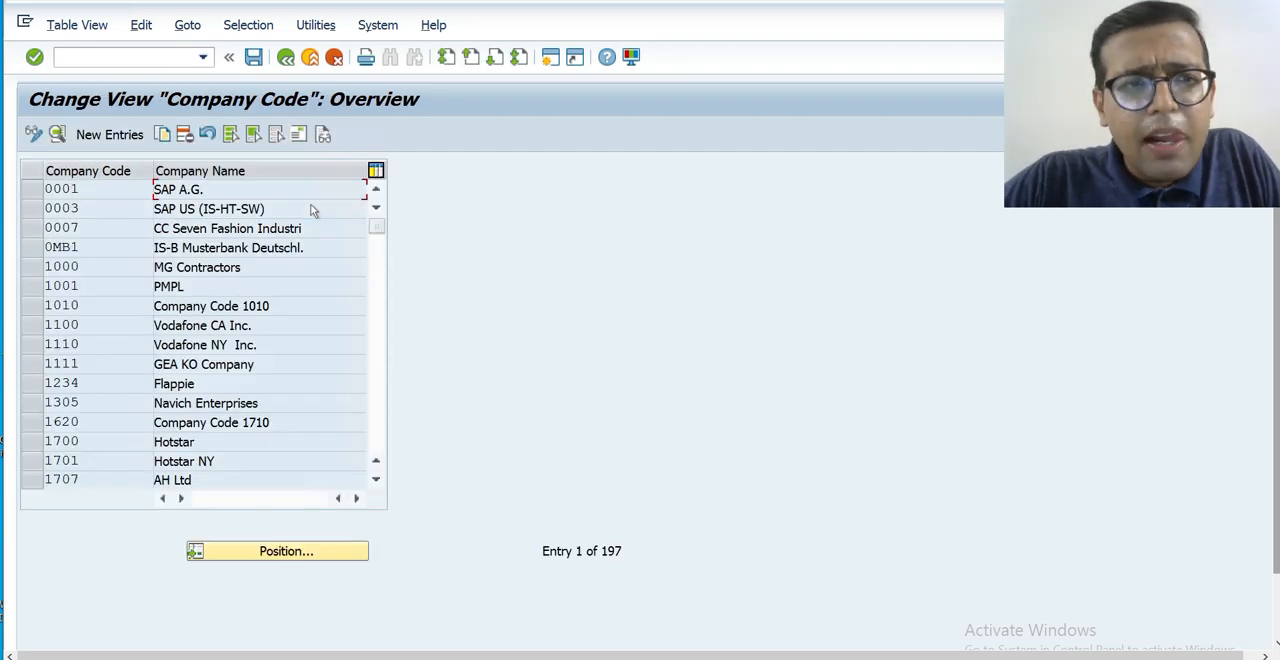
key(F3)
key(F12)
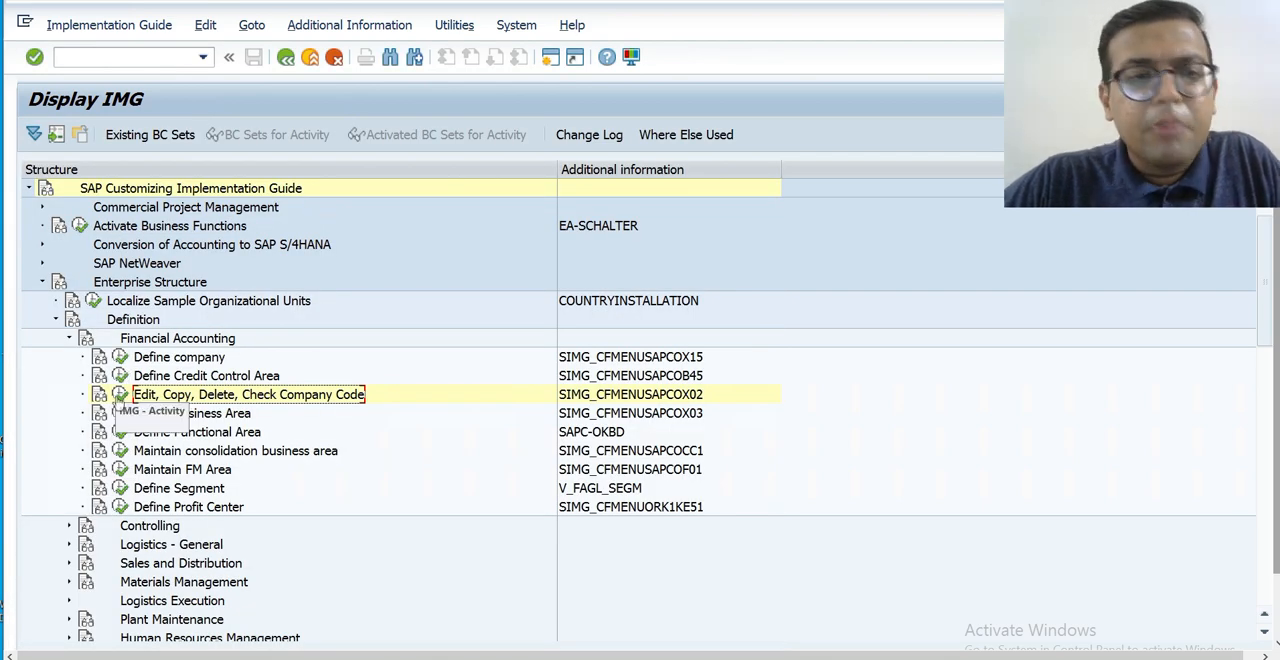
Reopen the Edit Company Code Data activity and position the company code list at HKIT.
click(119, 395)
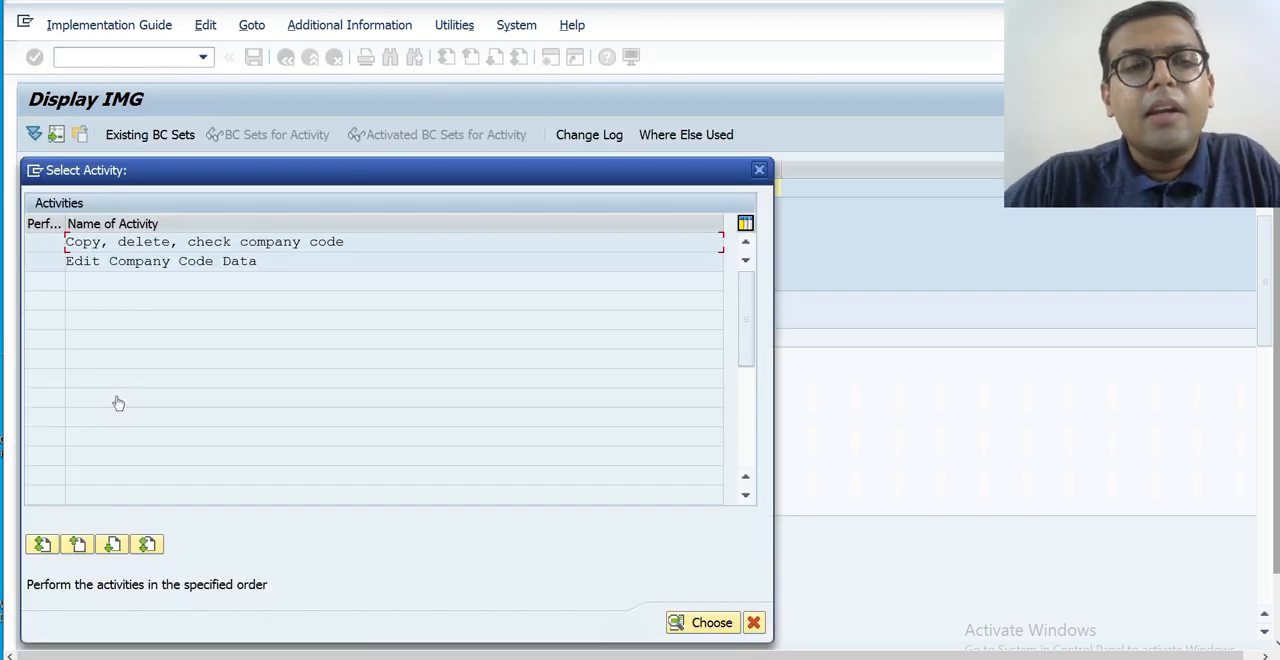
double_click(196, 263)
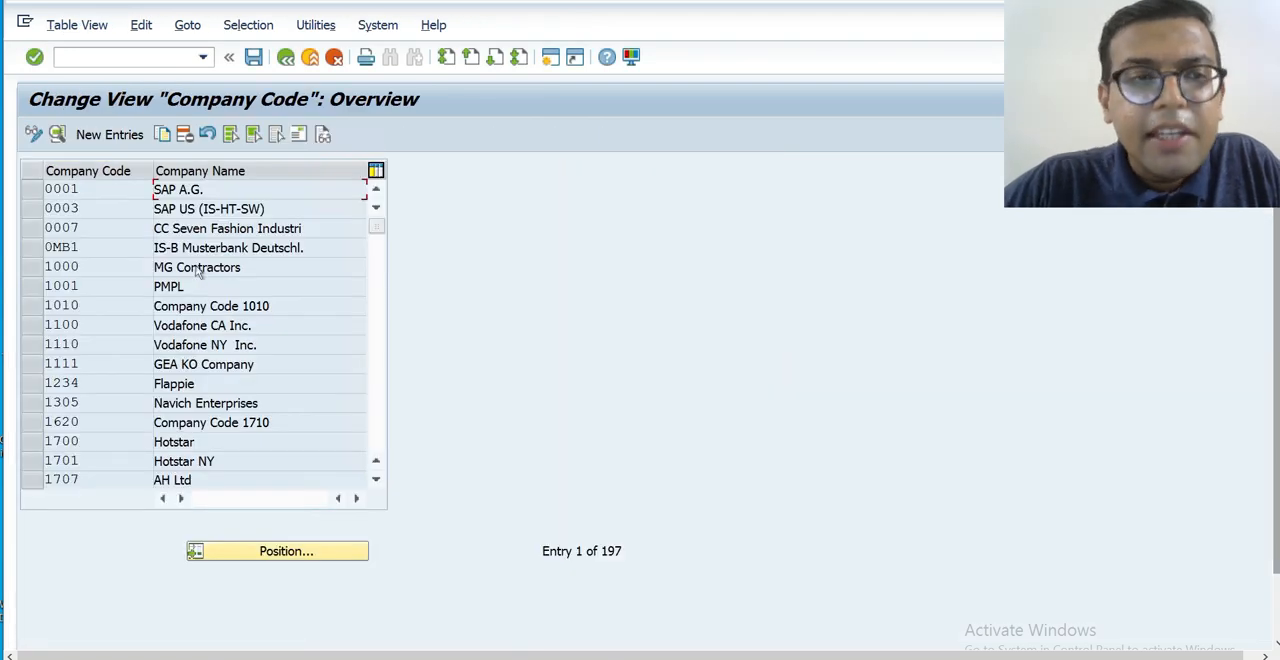
click(295, 555)
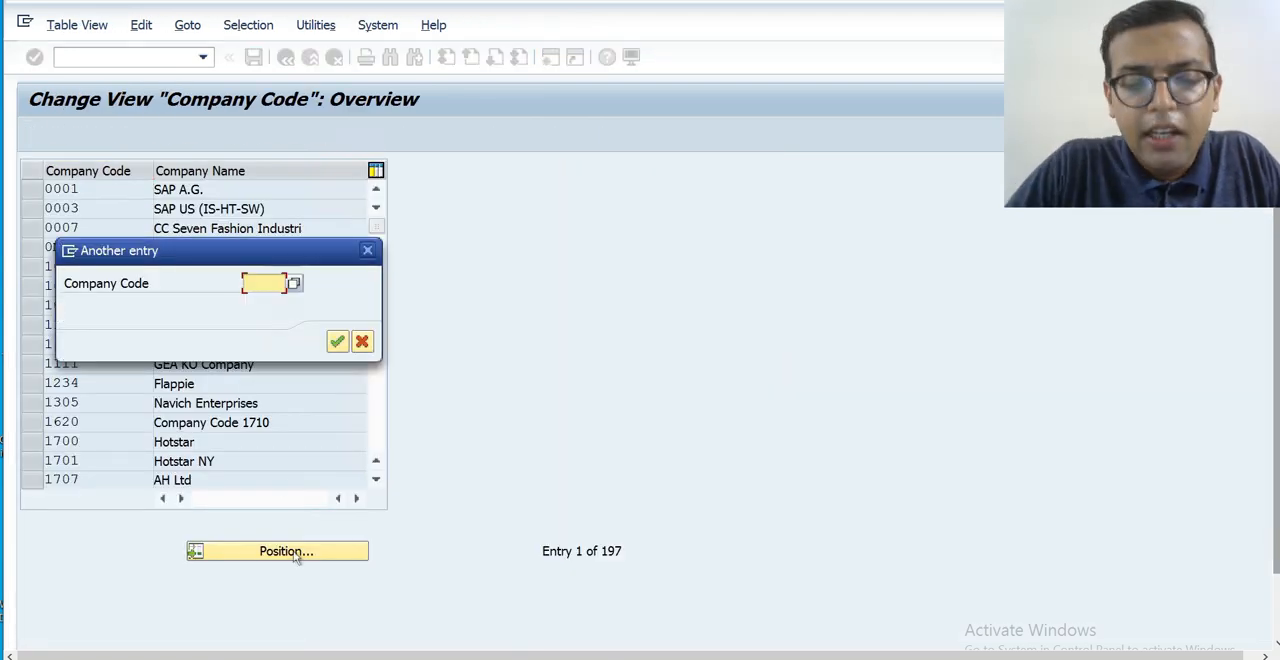
text(HKIT)
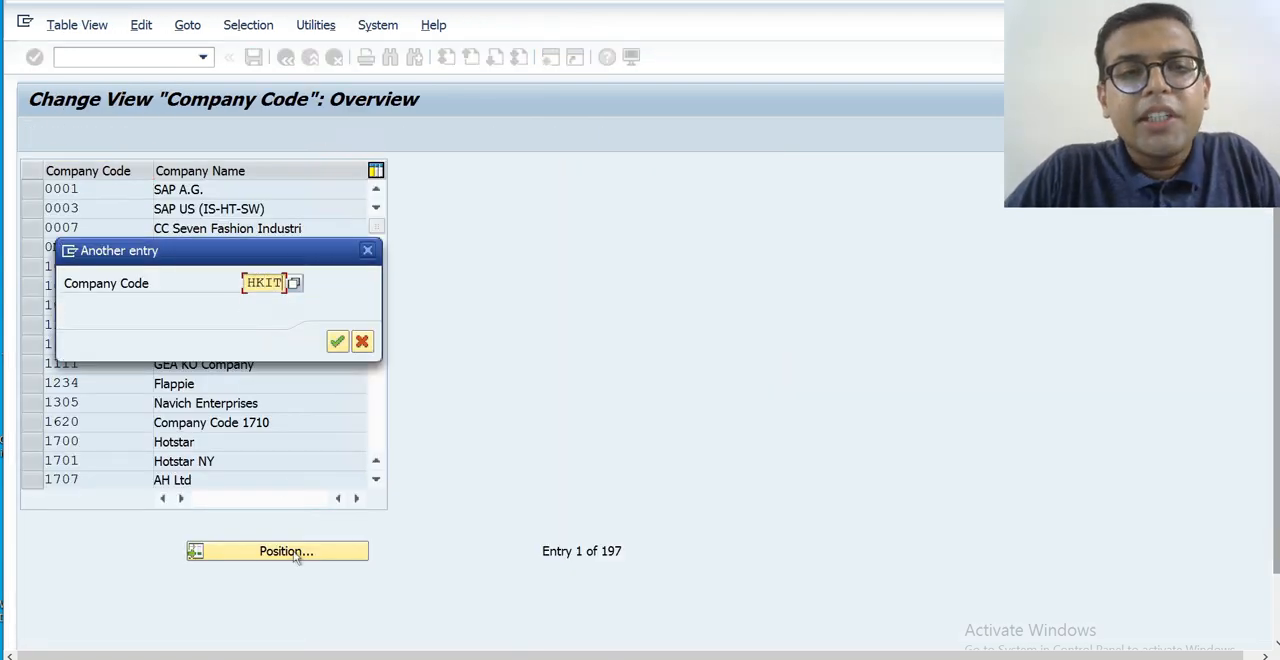
key(Return)
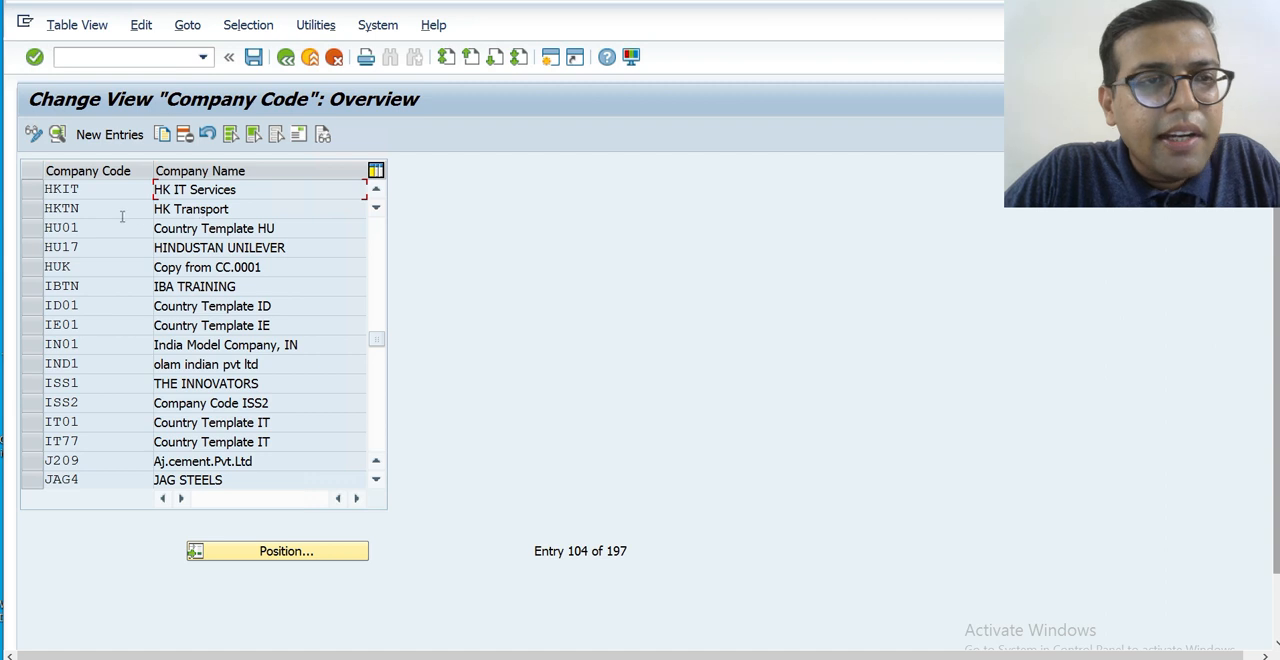
Check the details of company code HKTN and return to the implementation guide structure.
double_click(170, 210)
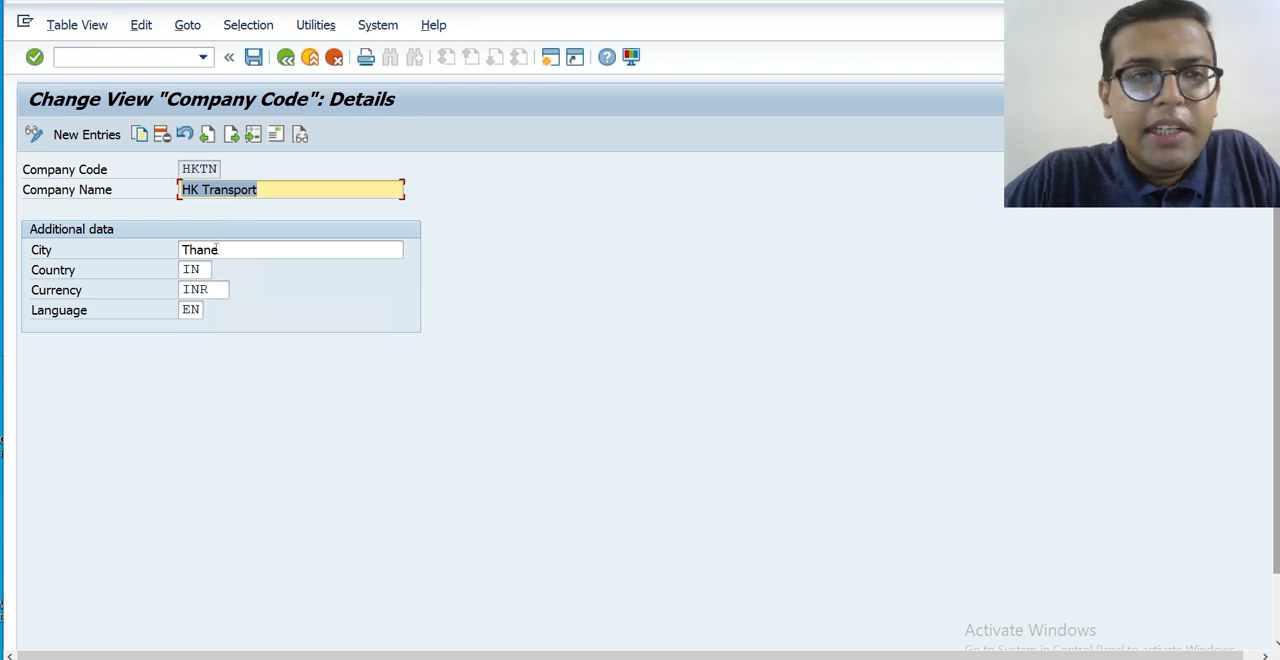
key(F3)
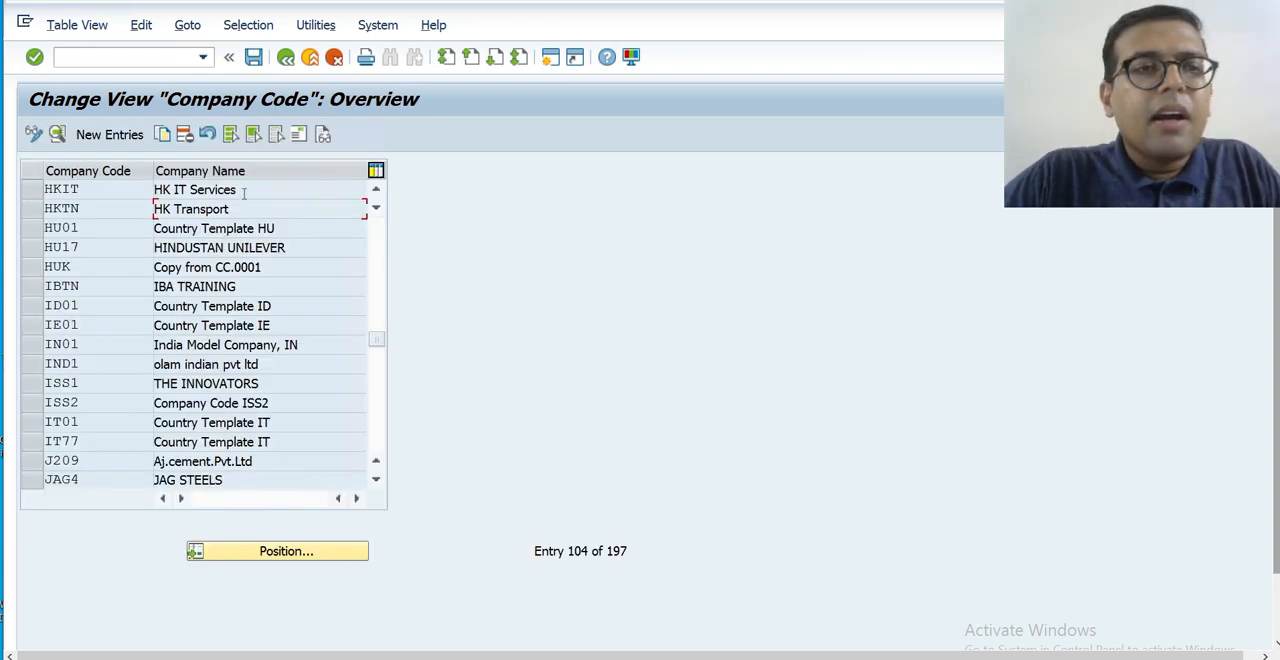
key(F3)
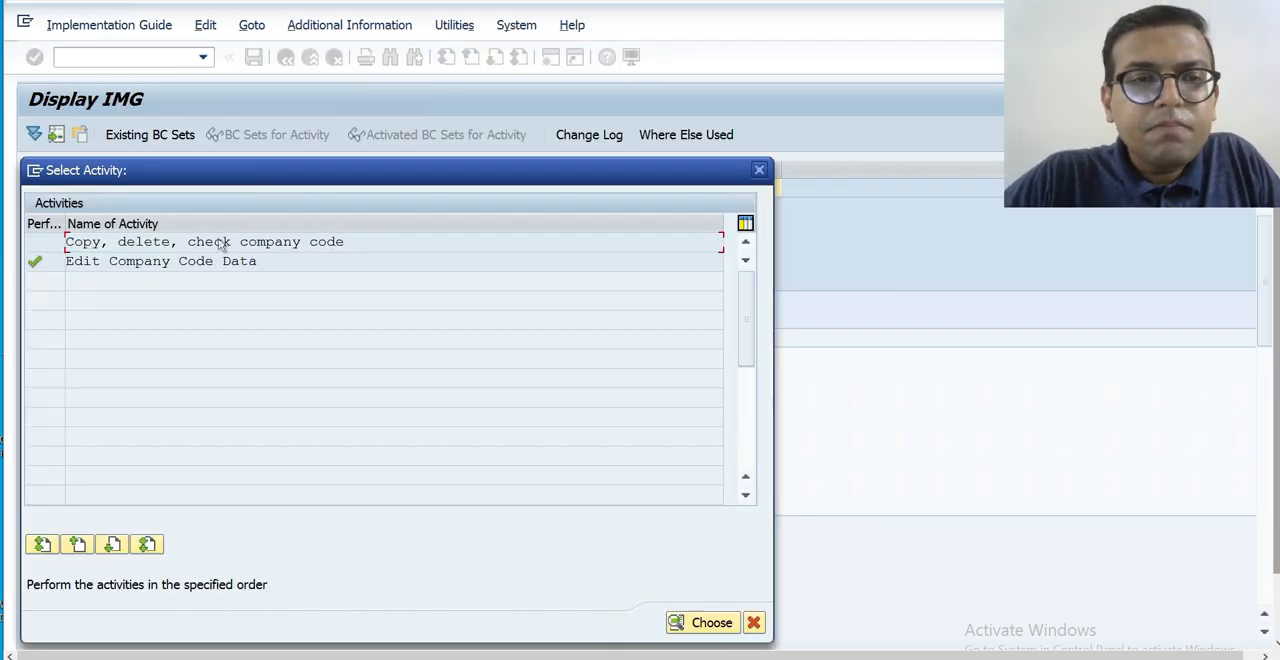
key(Escape)
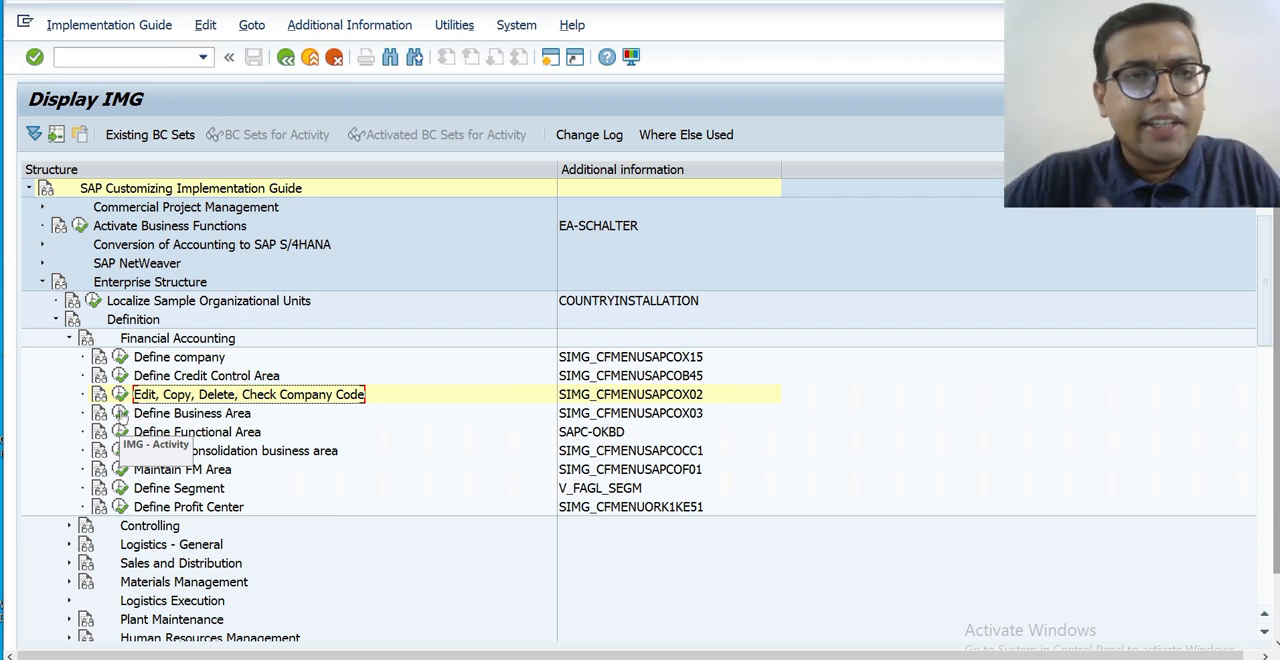
Collapse the Financial Accounting, Definition and Enterprise Structure nodes of the implementation guide.
click(70, 340)
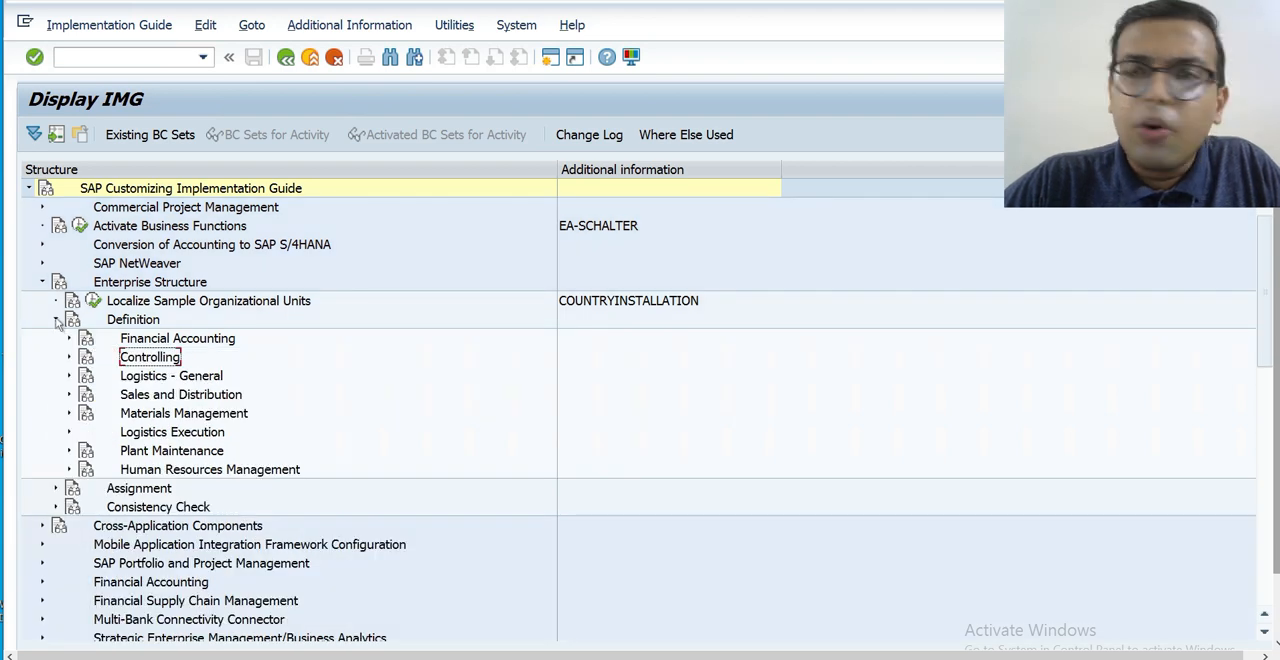
click(56, 319)
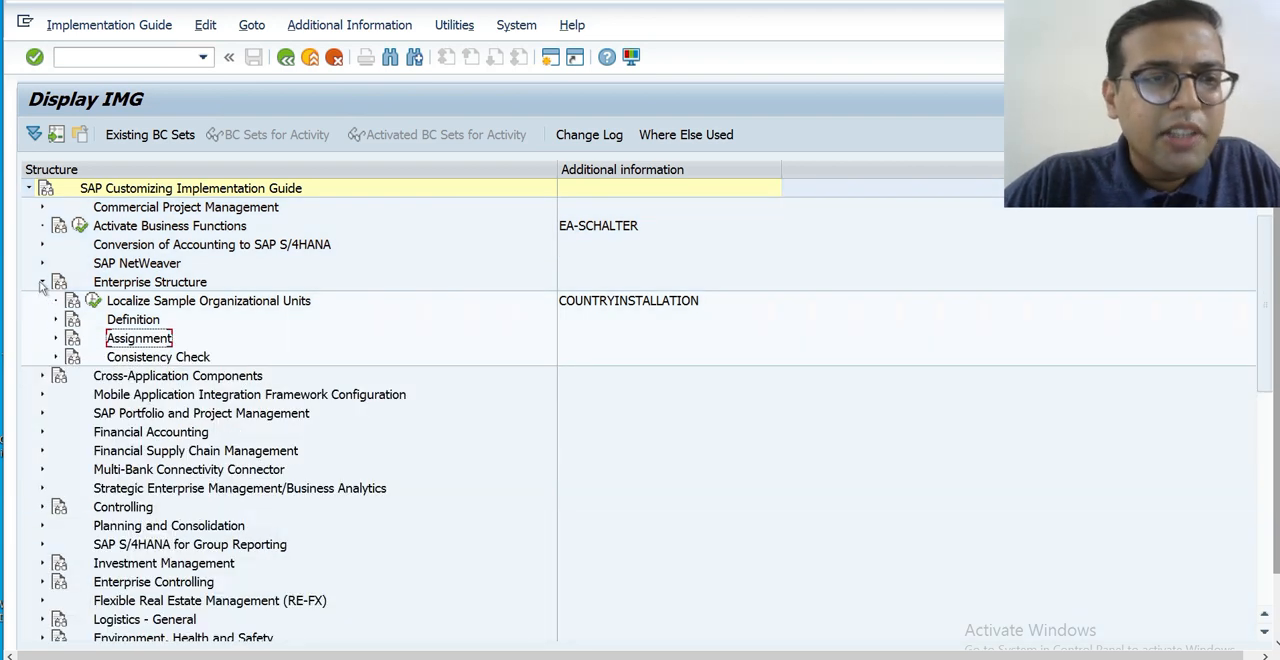
click(41, 283)
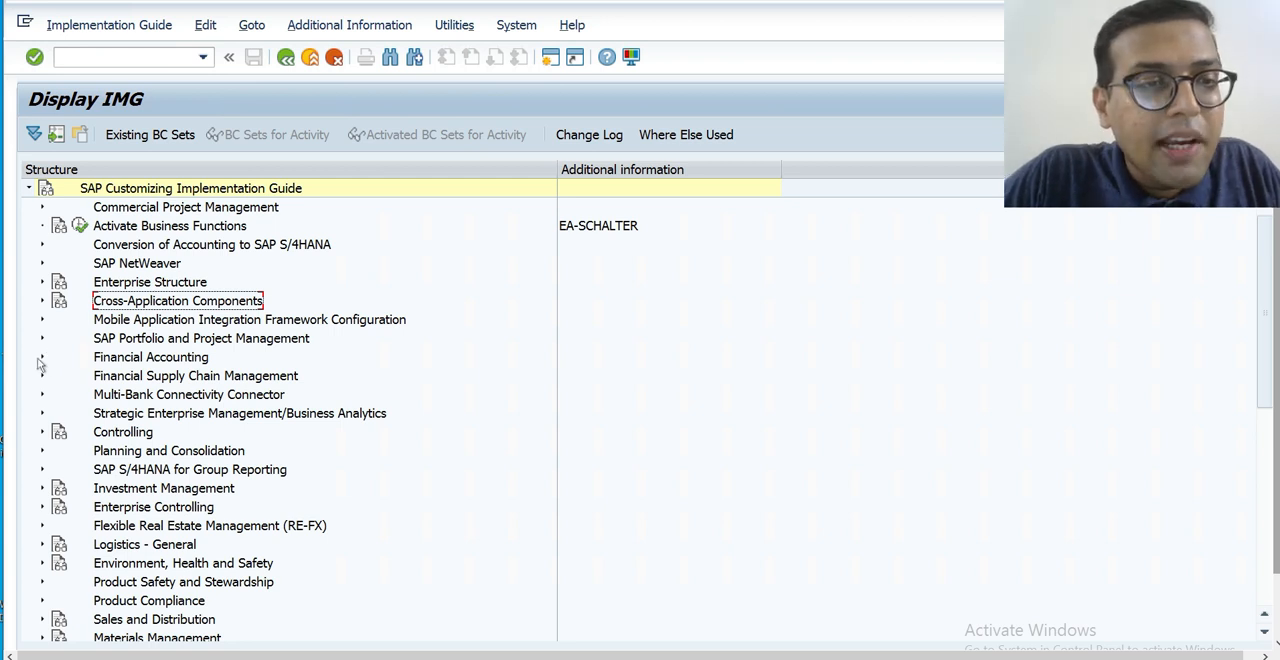
Expand Financial Accounting, Financial Accounting Global Settings and Ledgers in the implementation guide.
click(42, 360)
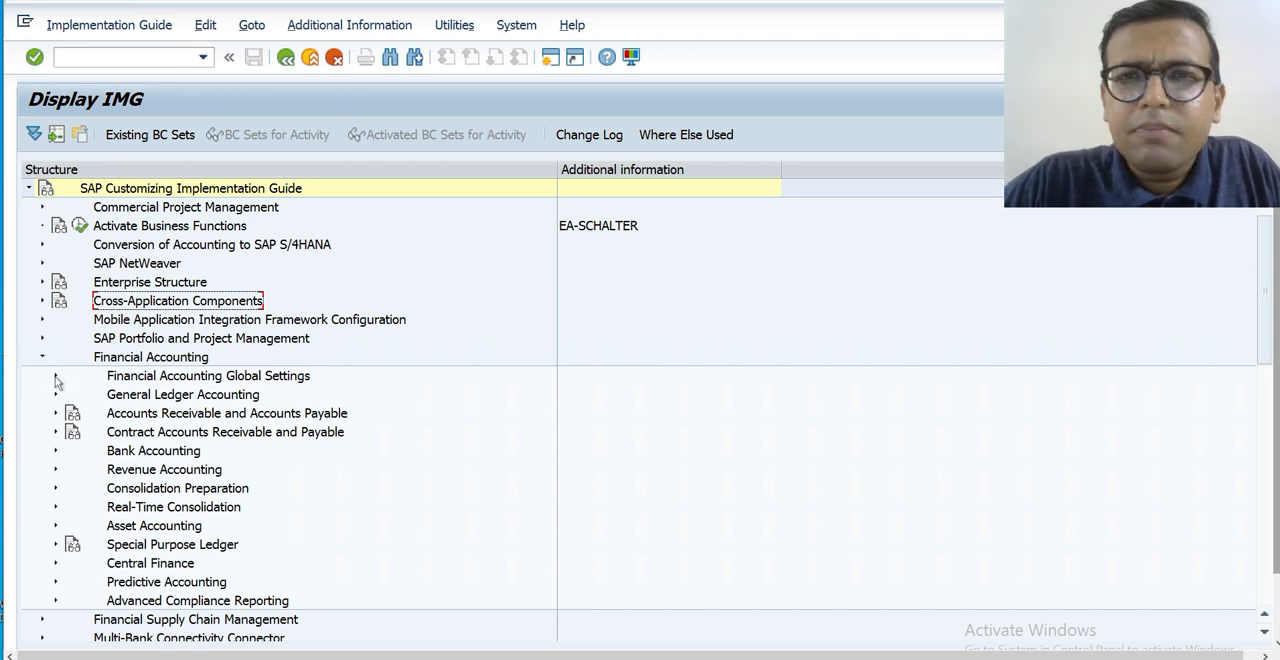
click(56, 377)
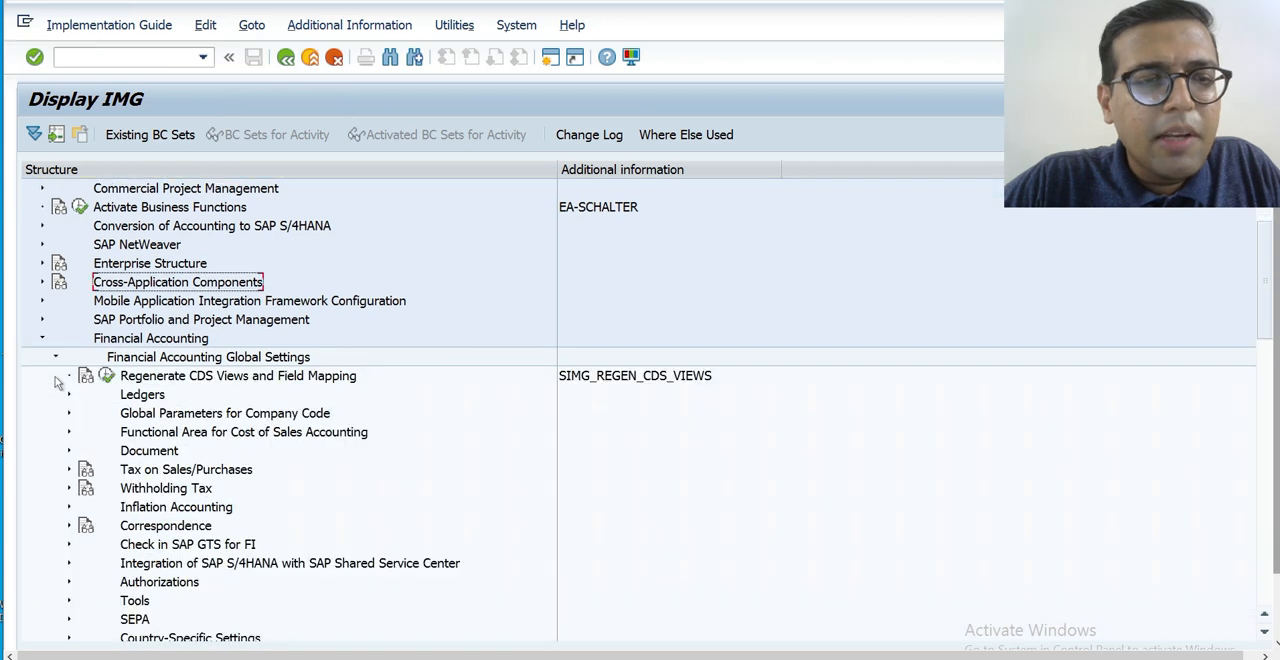
click(69, 395)
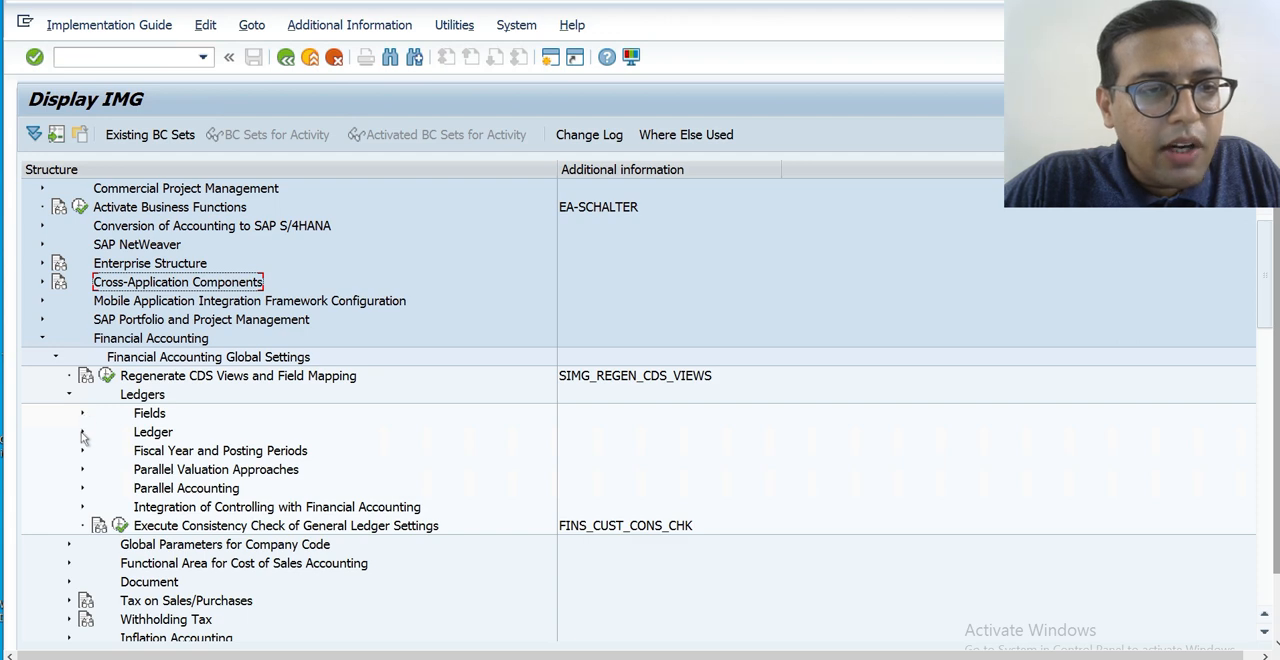
Look through the activities under the Ledger and Fields nodes, and collapse the Ledgers branch.
click(82, 433)
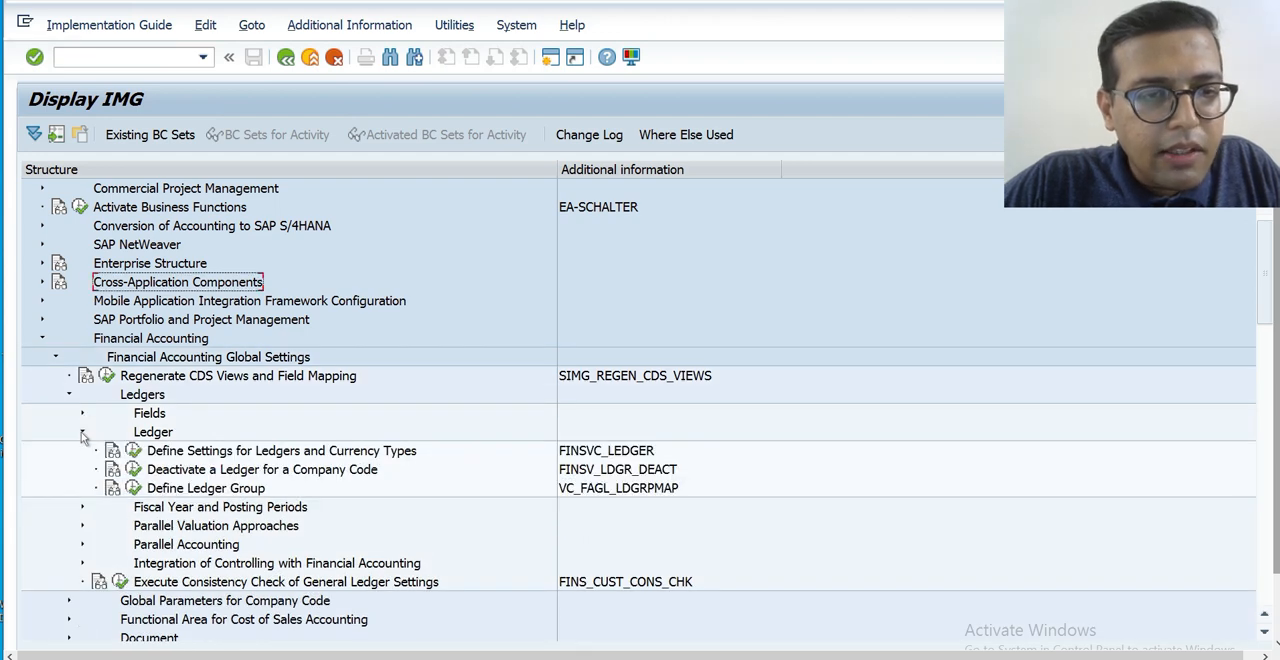
click(82, 433)
click(82, 413)
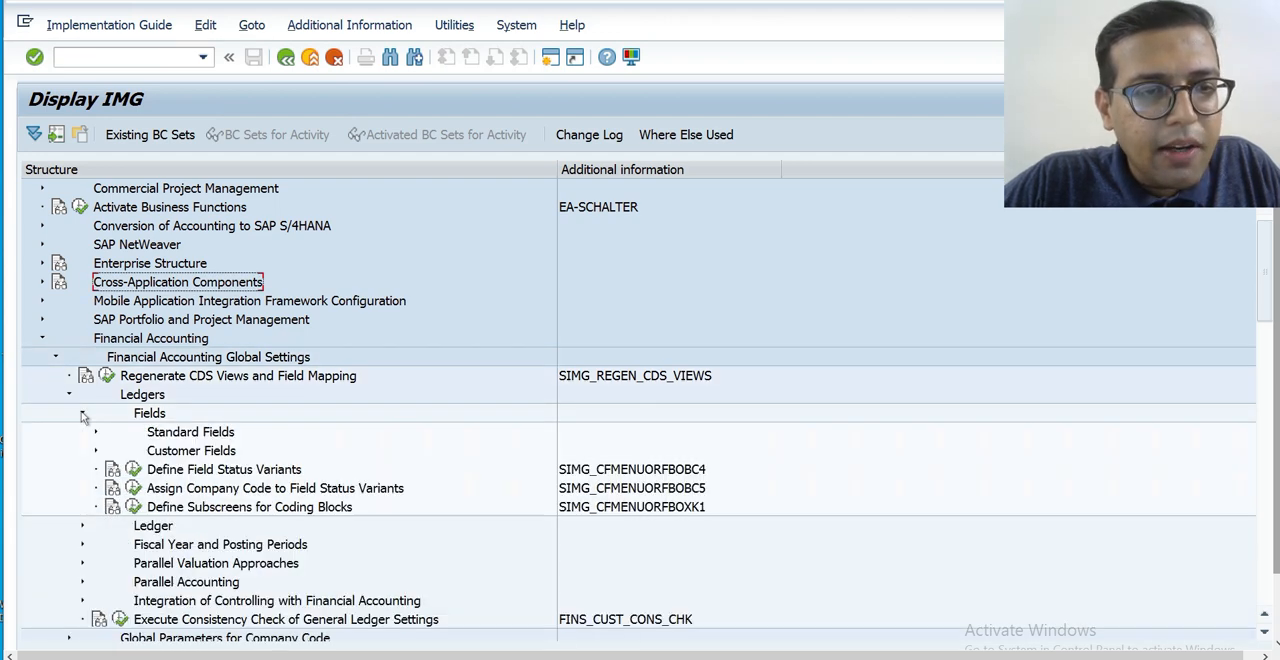
click(82, 414)
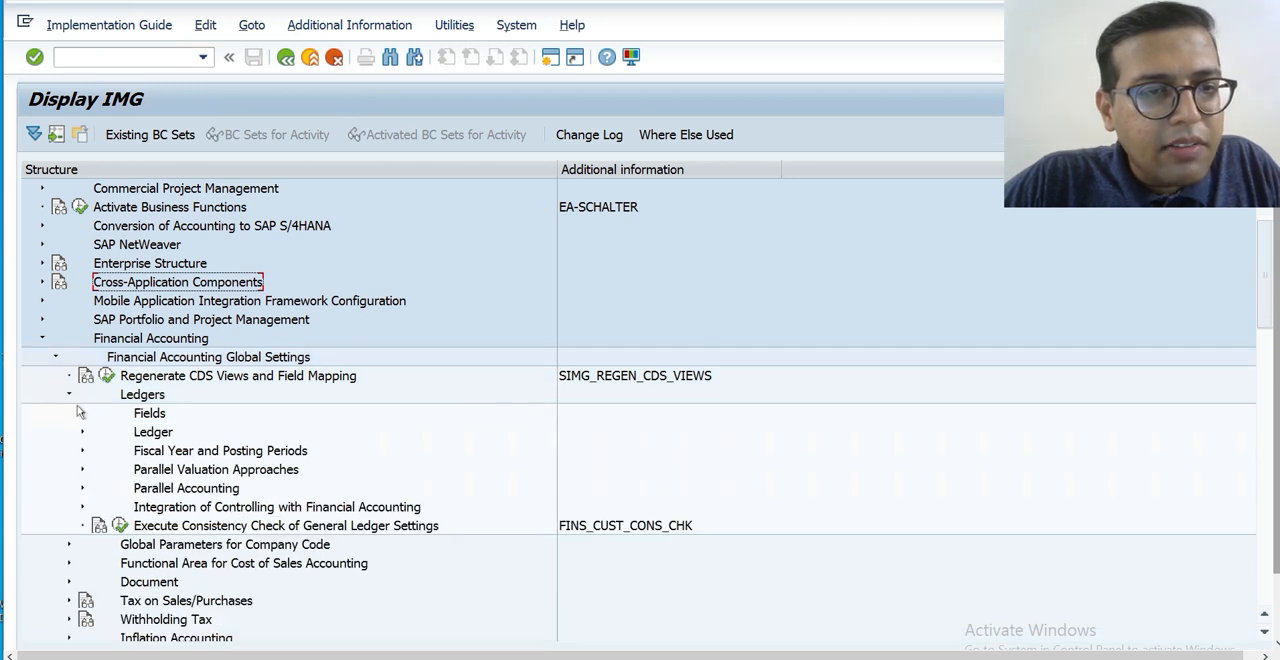
click(69, 395)
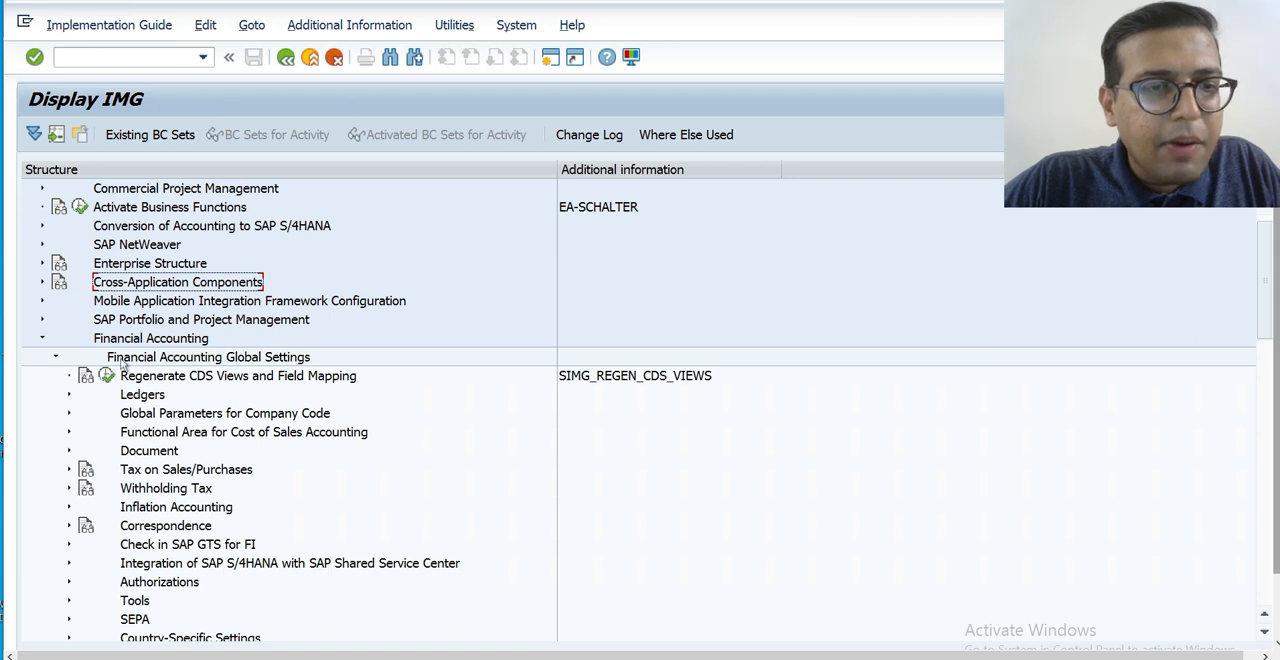
View the Enter Global Parameters activity under Global Parameters for Company Code and return to the implementation guide.
click(69, 414)
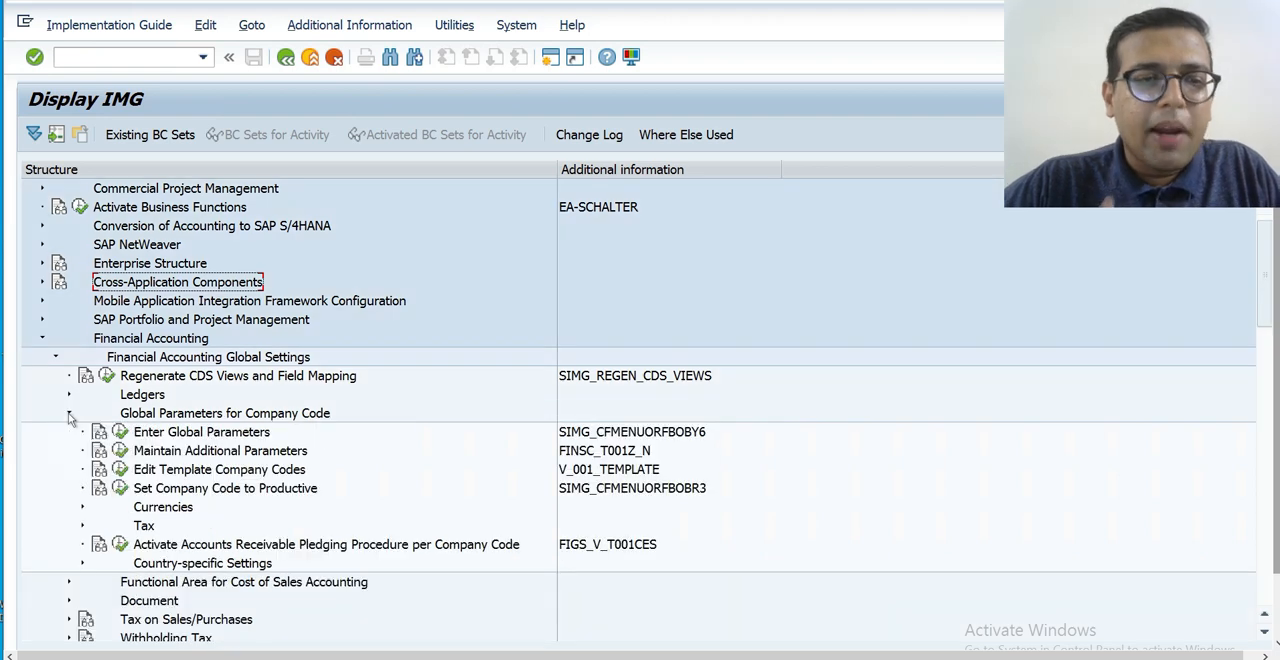
click(119, 432)
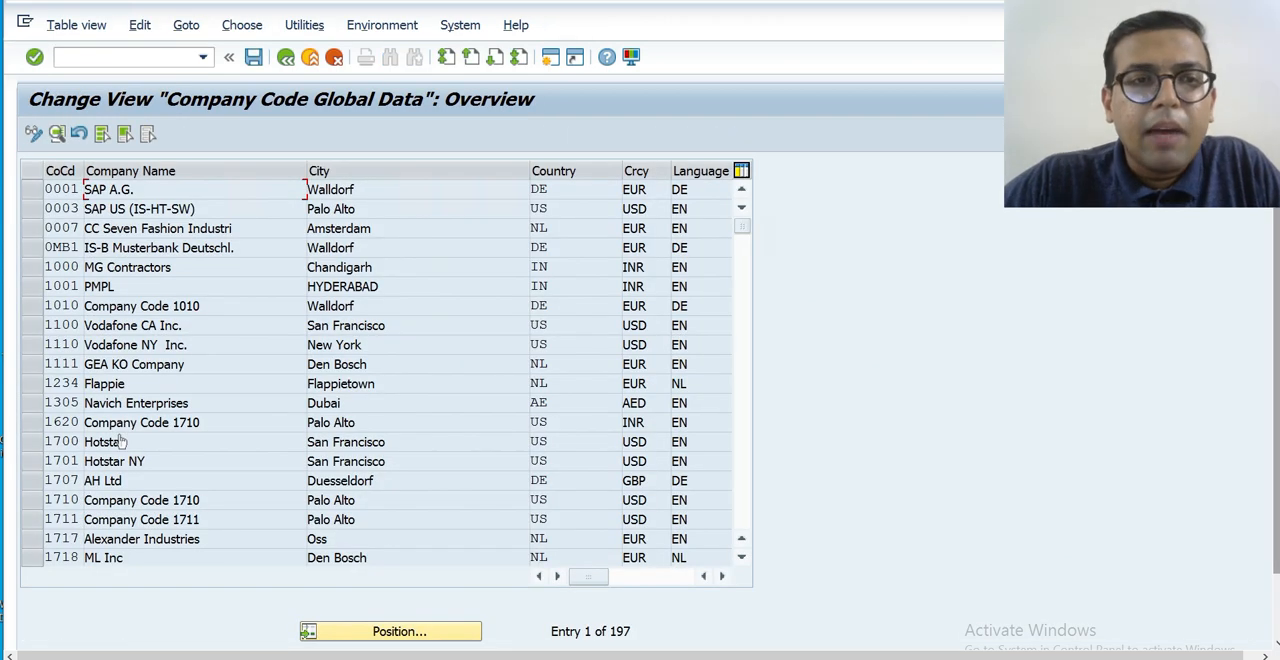
key(F3)
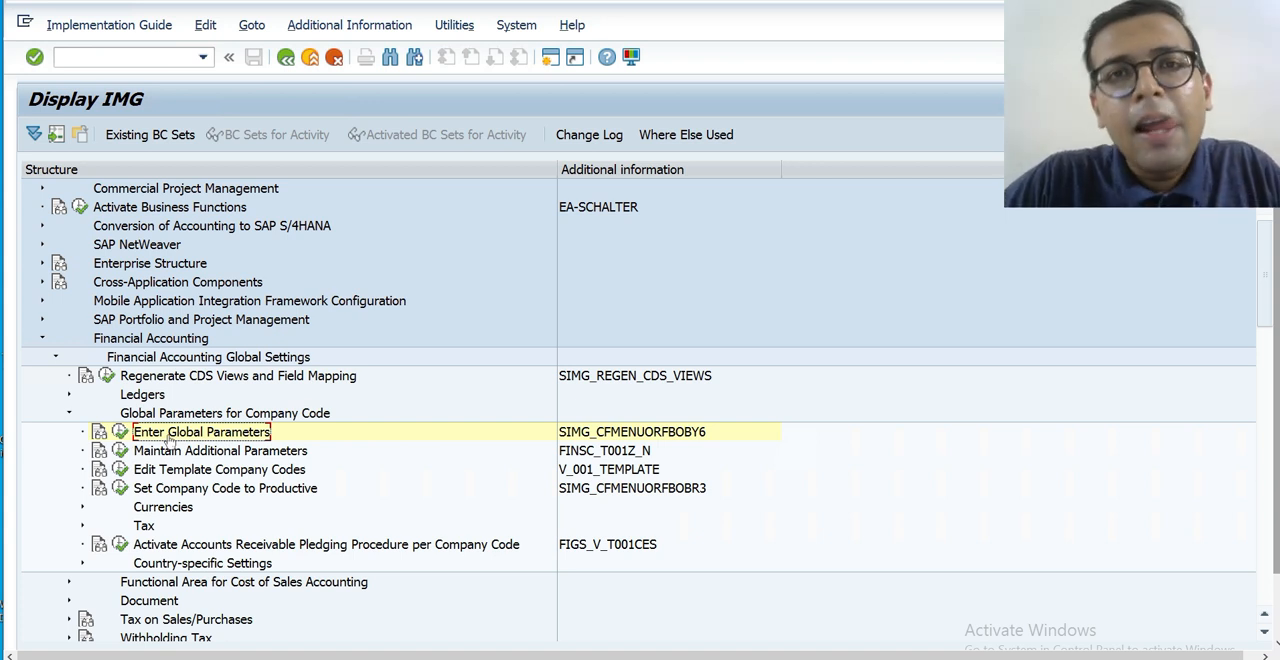
Reopen Enter Global Parameters, position the list at company code HKTN and open its global data details.
click(120, 432)
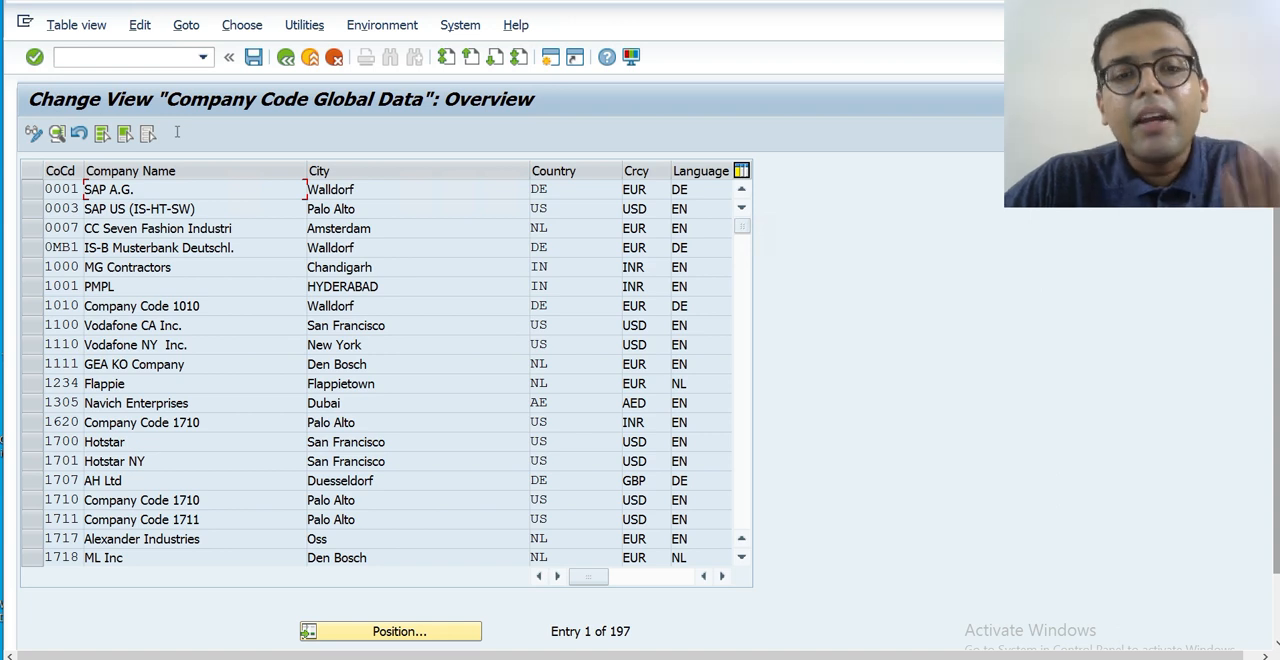
click(399, 632)
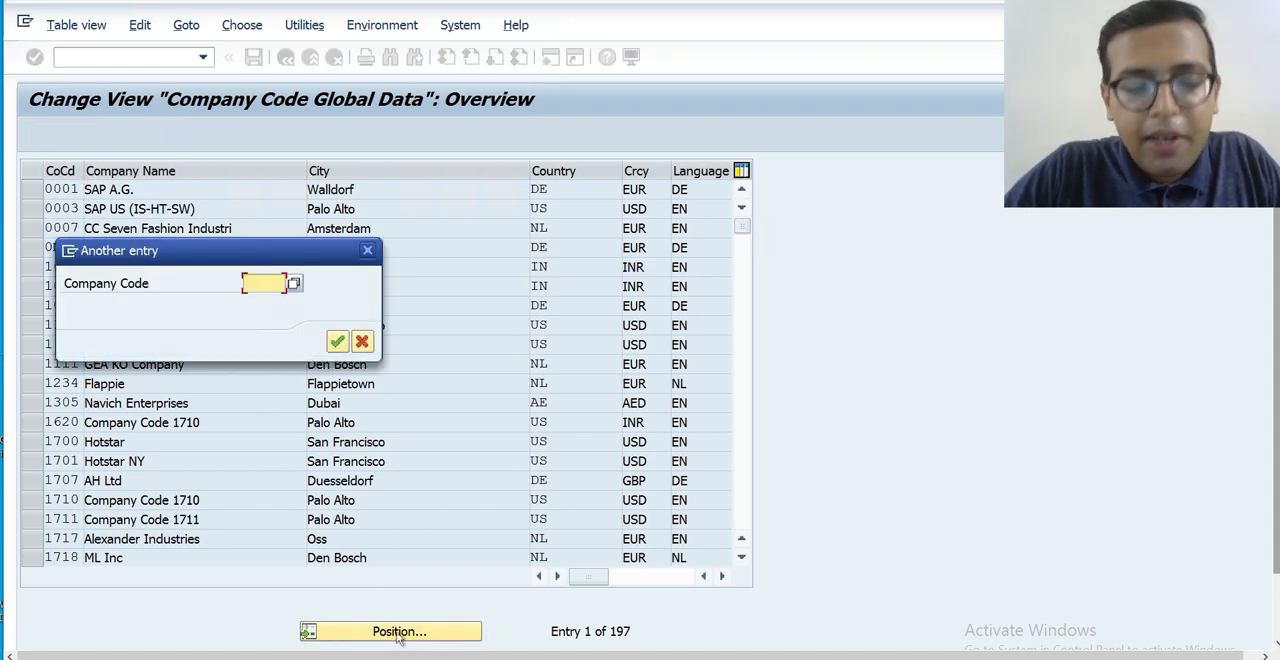
text(hkTN)
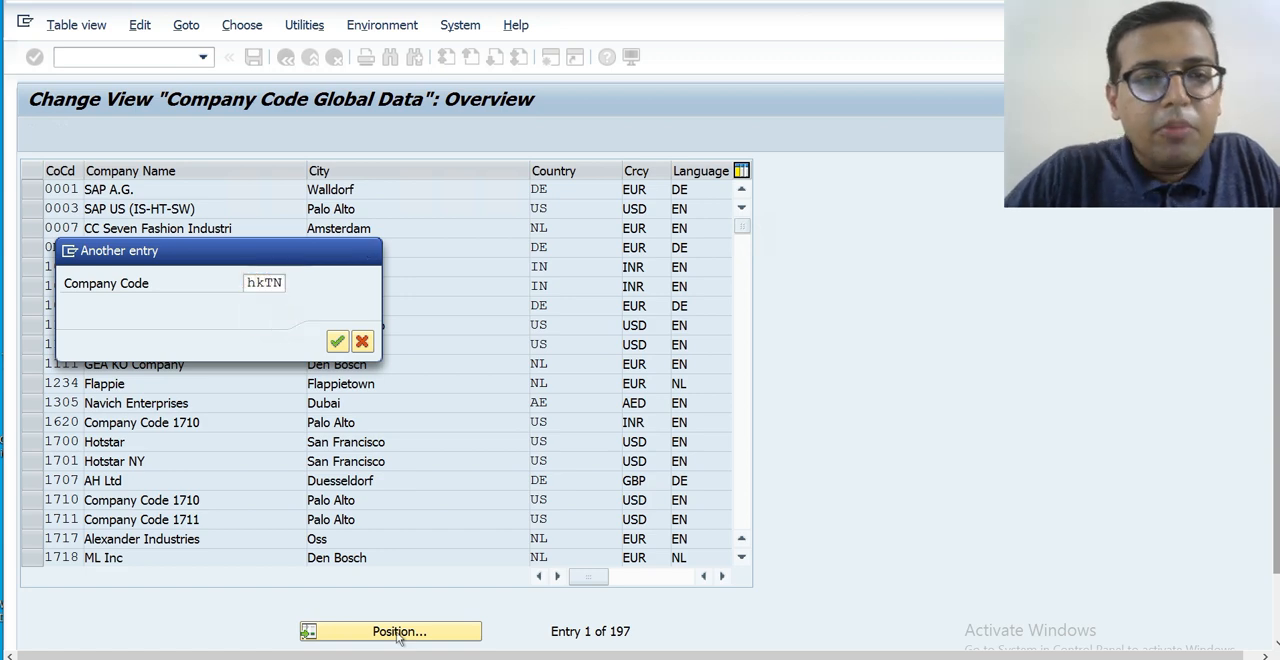
key(Return)
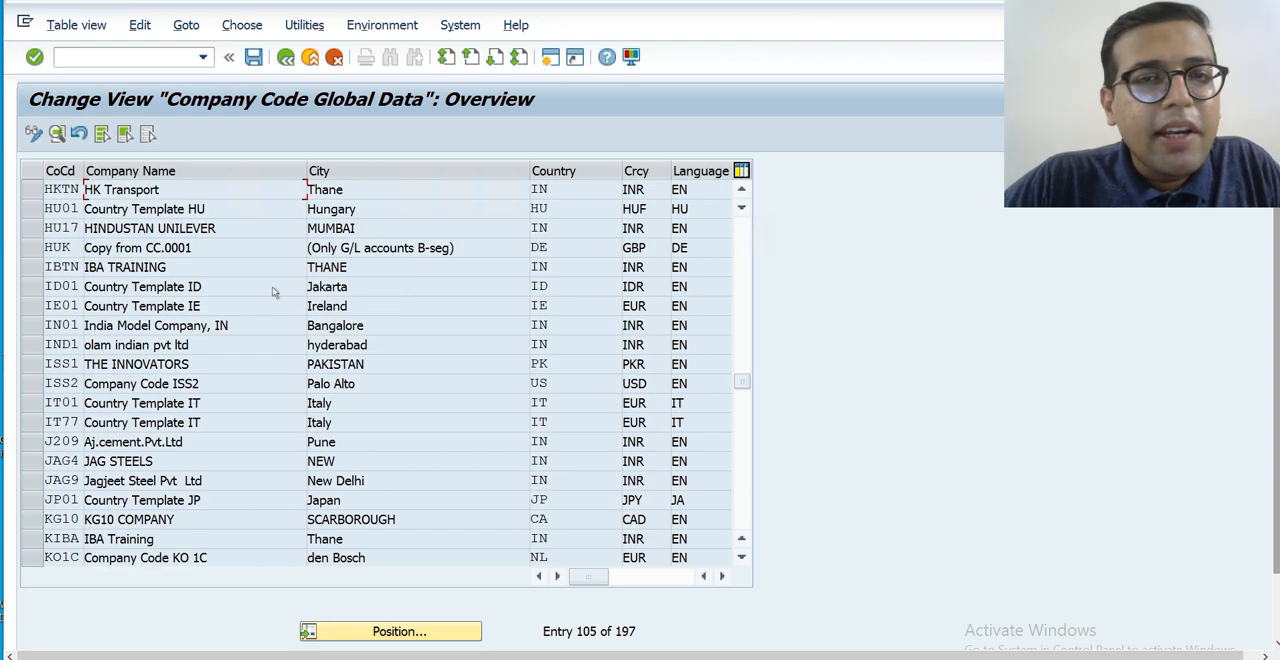
double_click(229, 190)
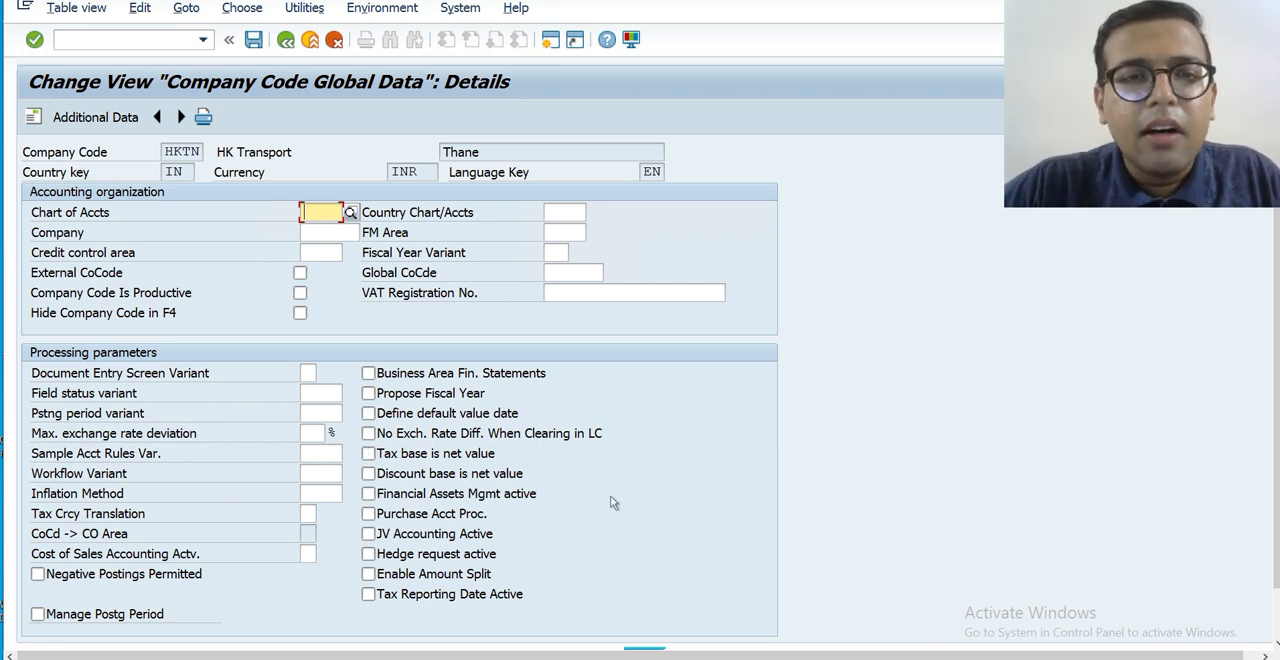
Examine the list of possible fiscal year variants for company code HKTN and close it without choosing one.
click(558, 254)
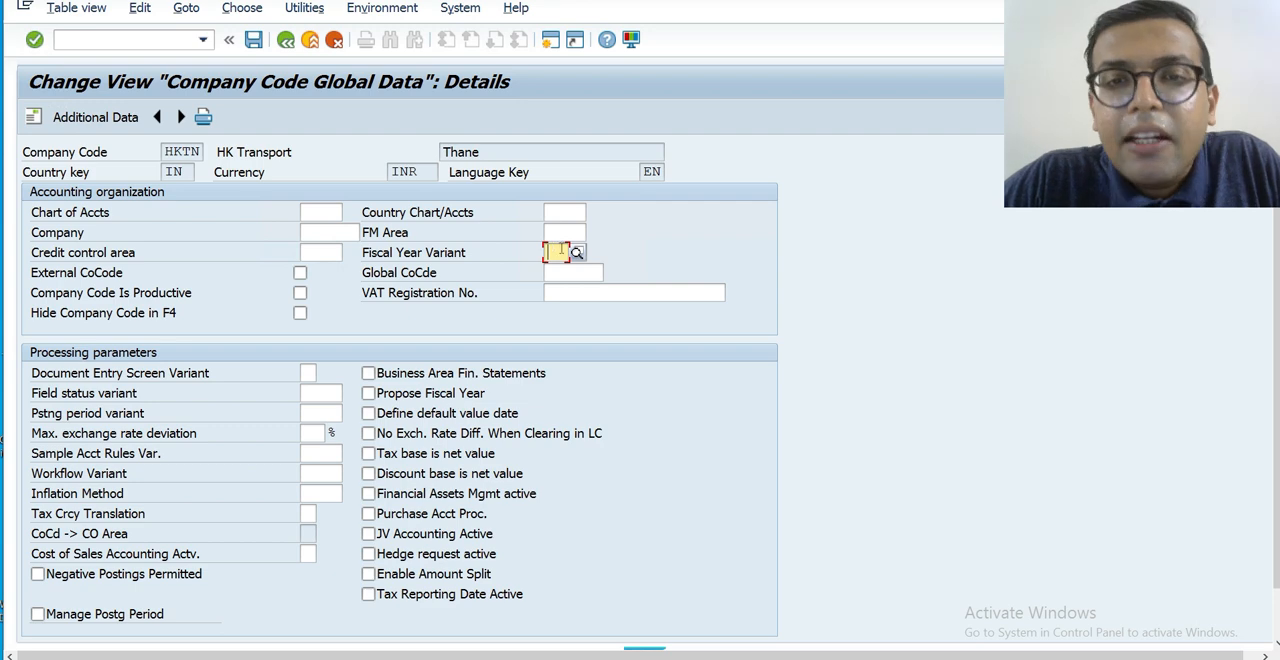
click(578, 253)
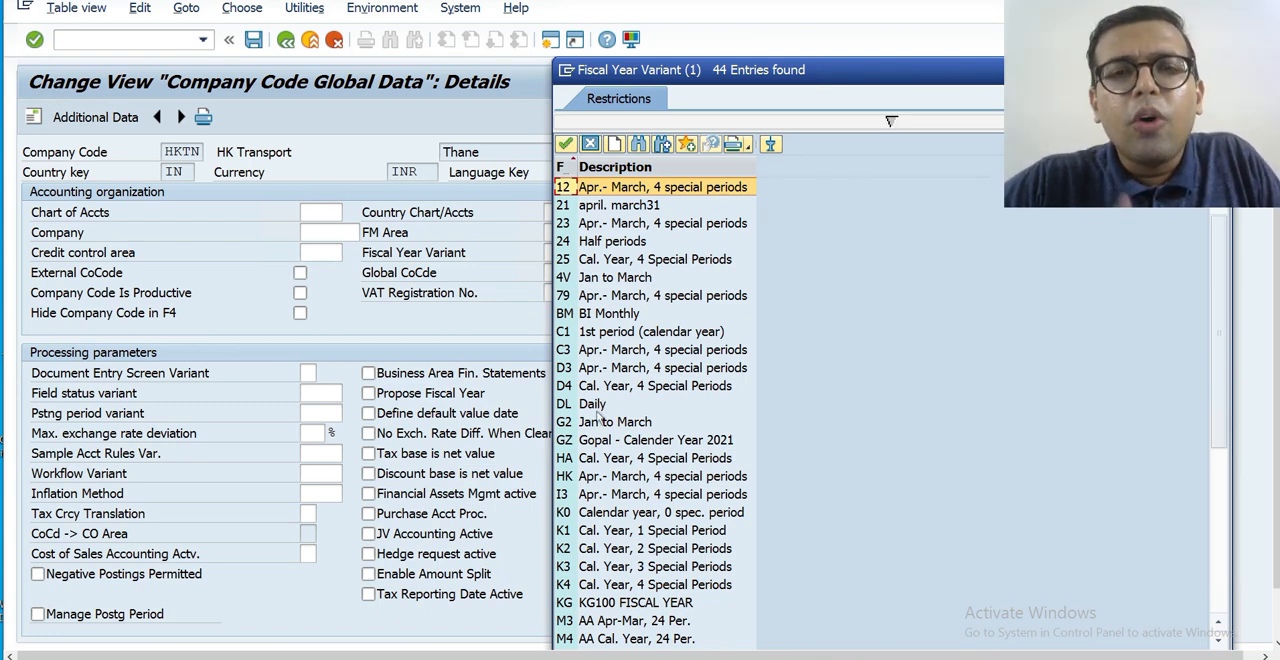
key(Escape)
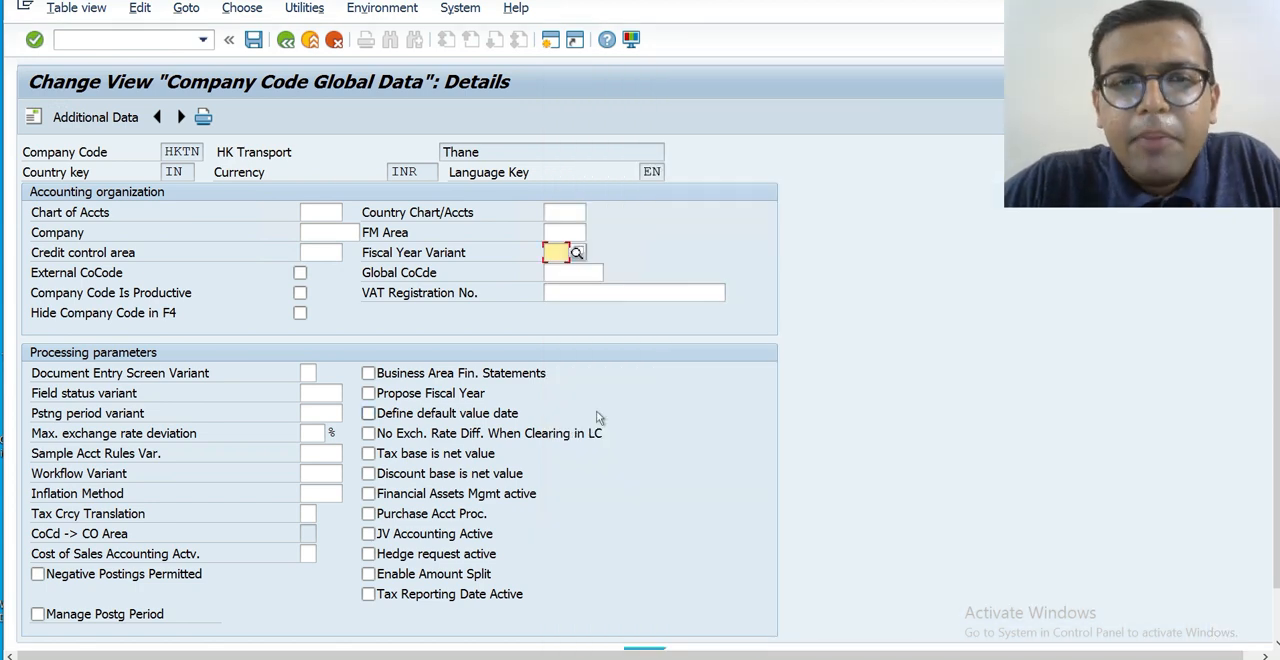
click(577, 254)
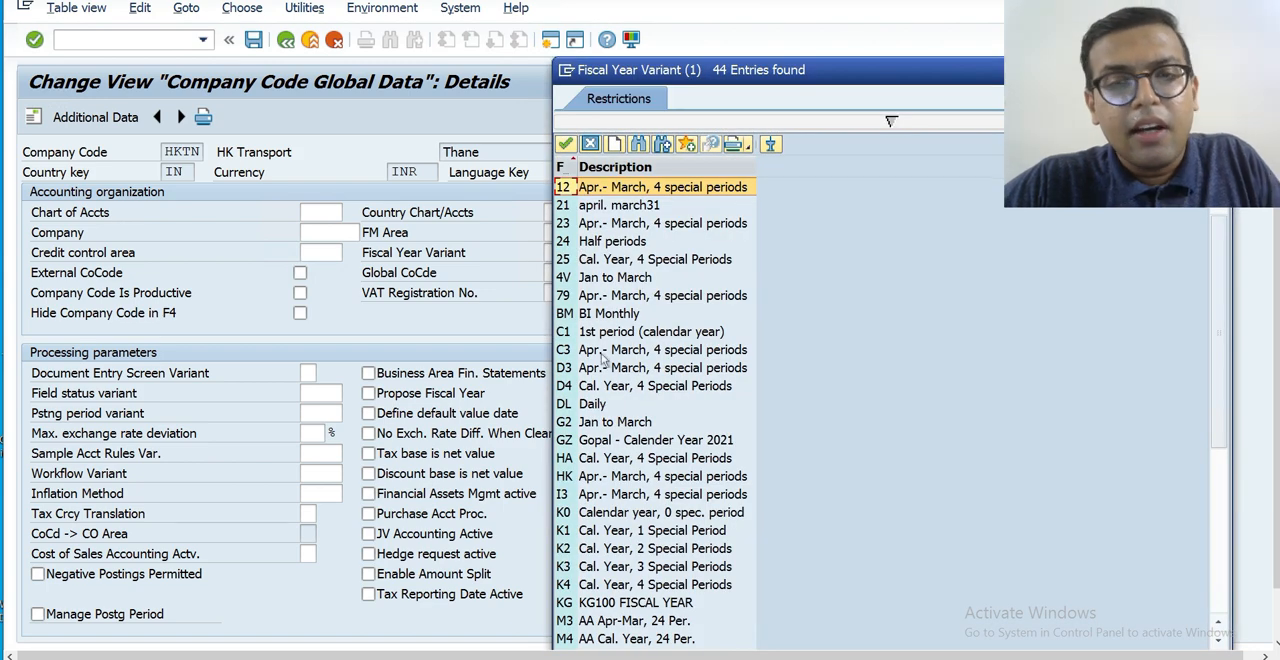
key(Escape)
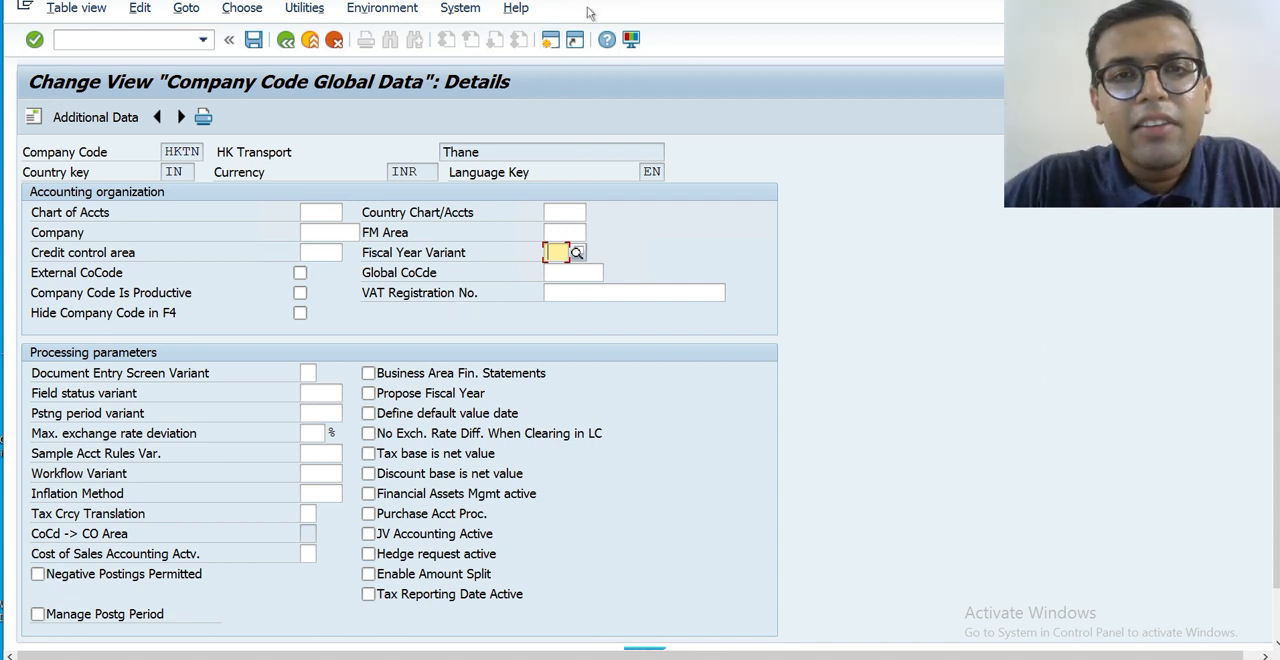
Open a new session, collapse the Favorites folder, run transaction SPRO and display the SAP Reference IMG.
click(548, 45)
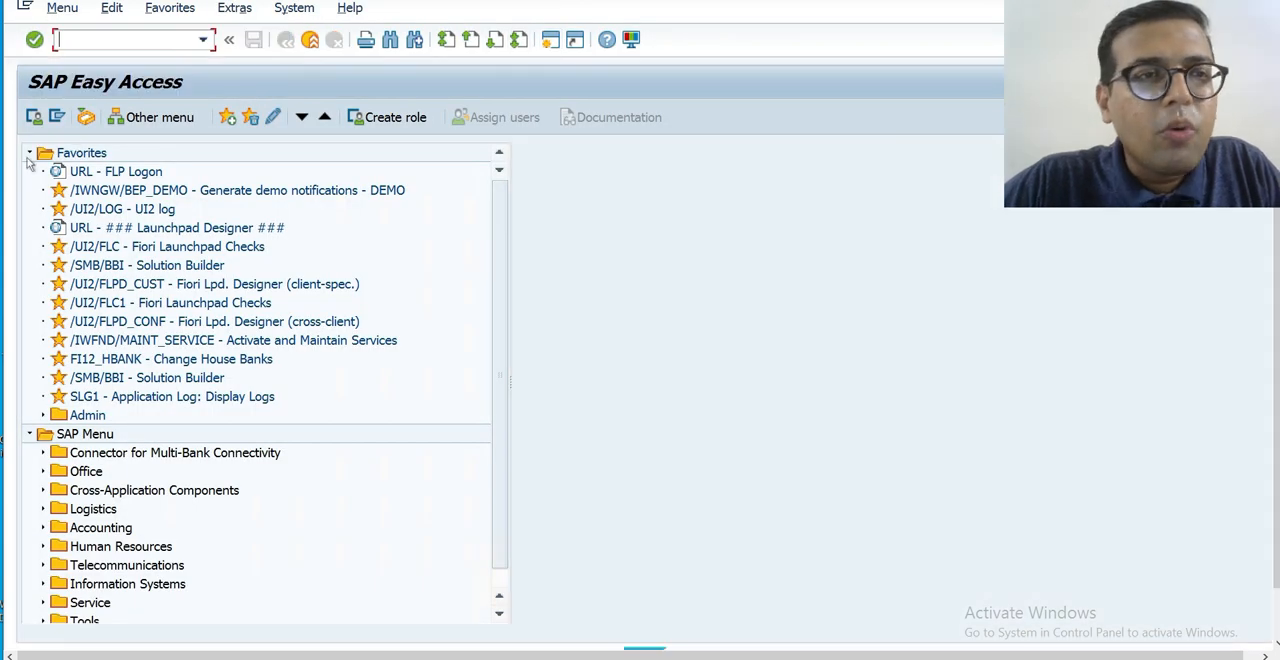
click(29, 153)
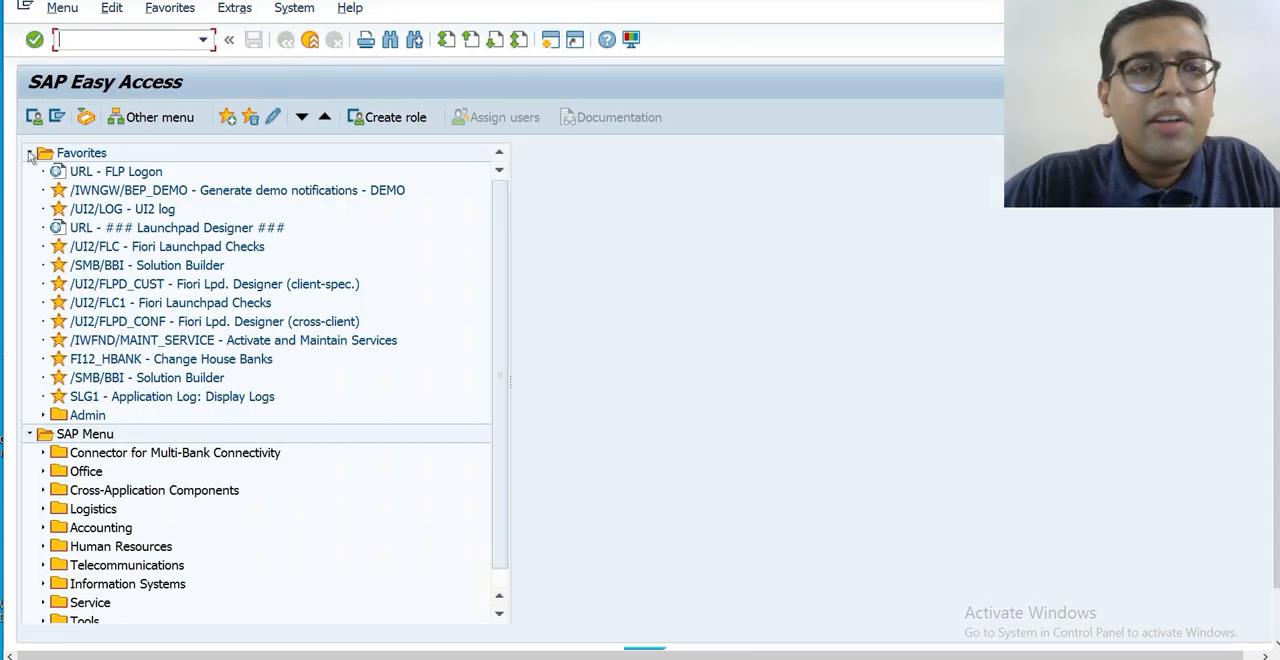
click(140, 45)
text(SPRO)
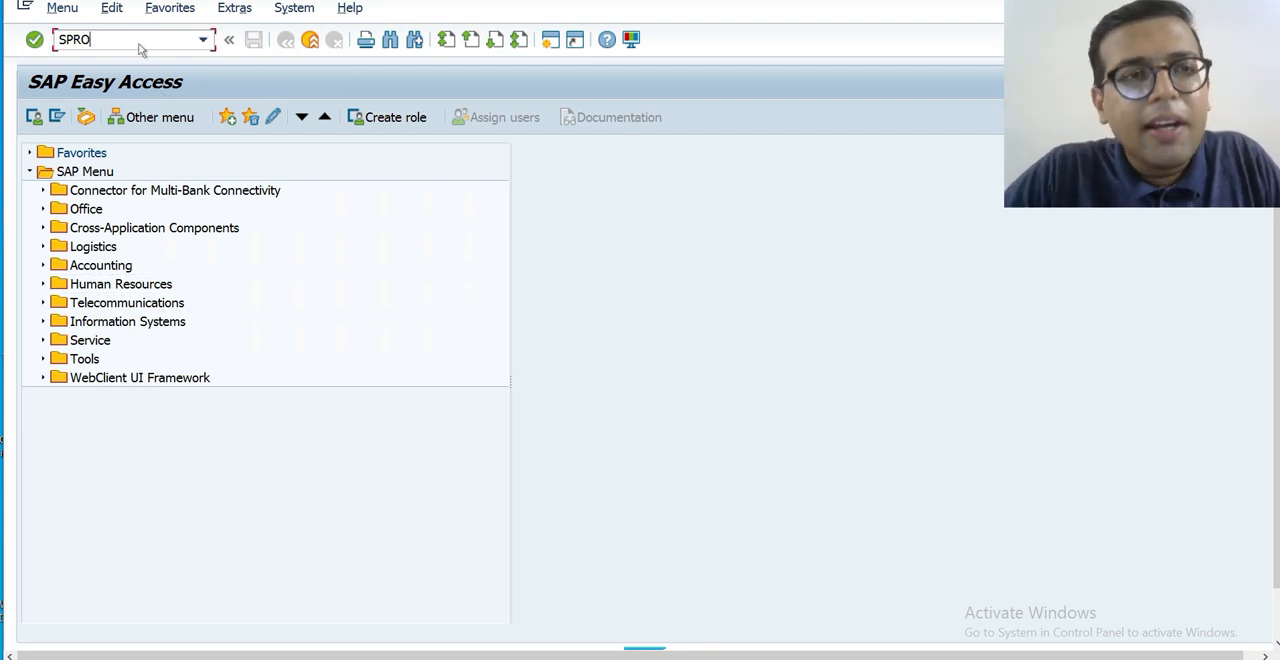
key(Return)
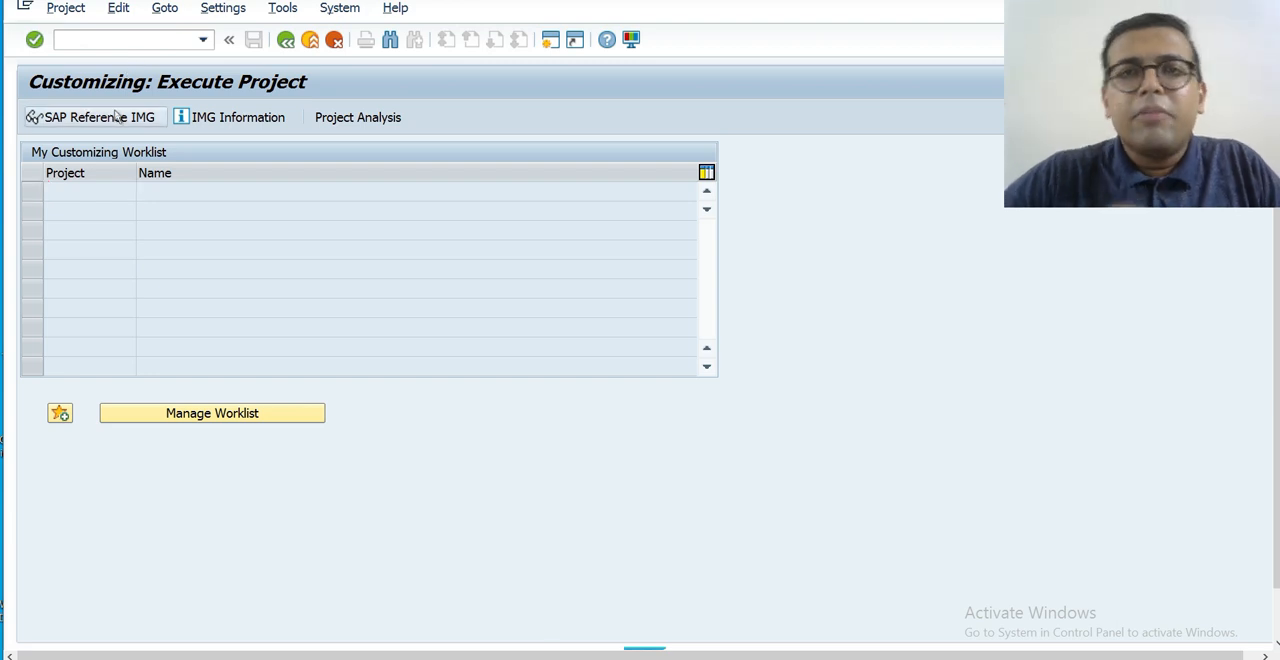
click(117, 117)
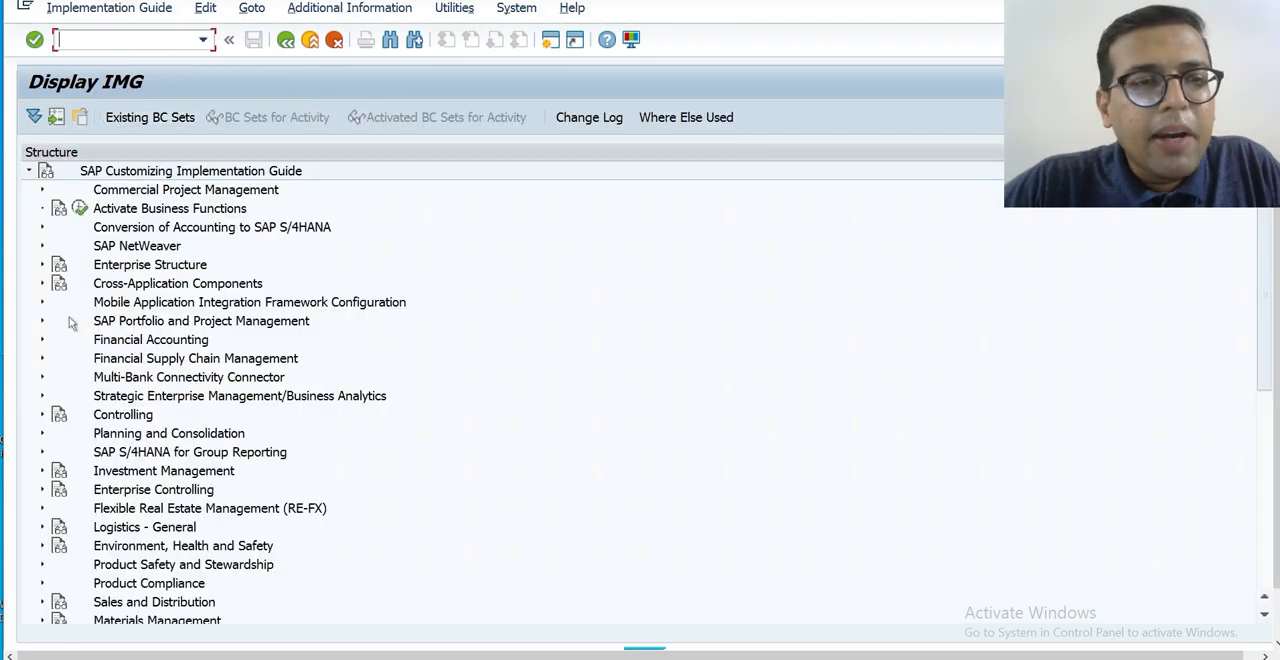
Open the Maintain Fiscal Year Variant activity under Financial Accounting Global Settings, Ledgers, Fiscal Year and Posting Periods.
click(41, 342)
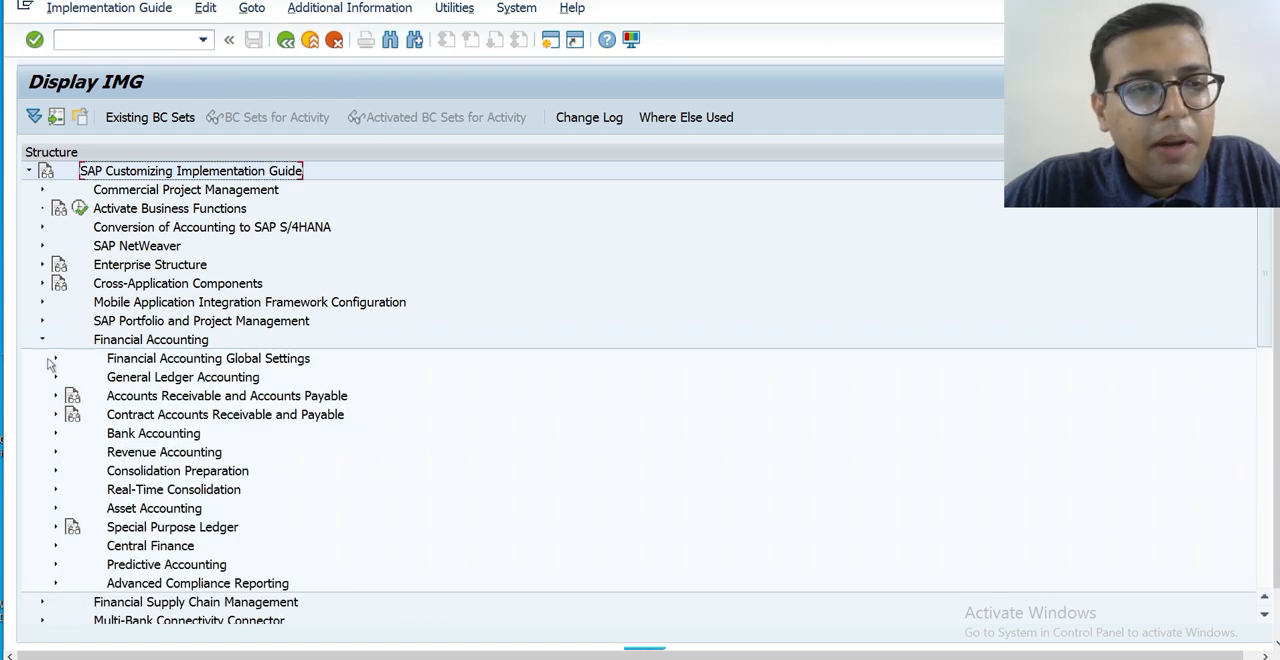
click(56, 361)
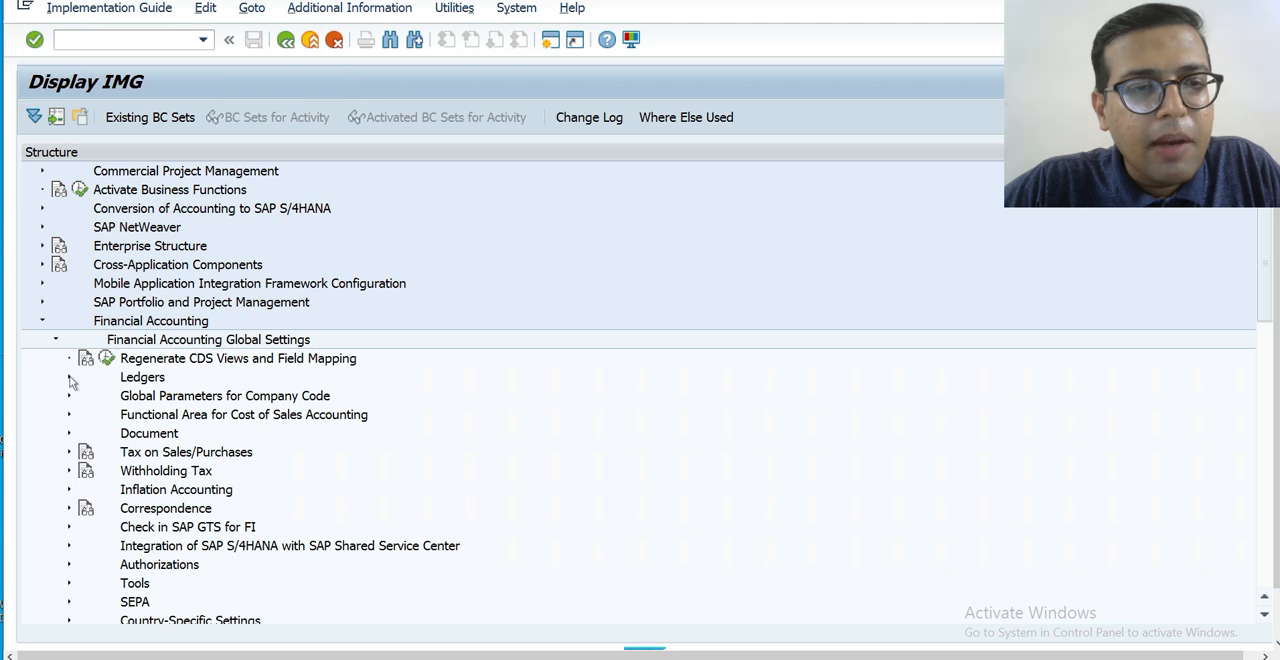
click(69, 378)
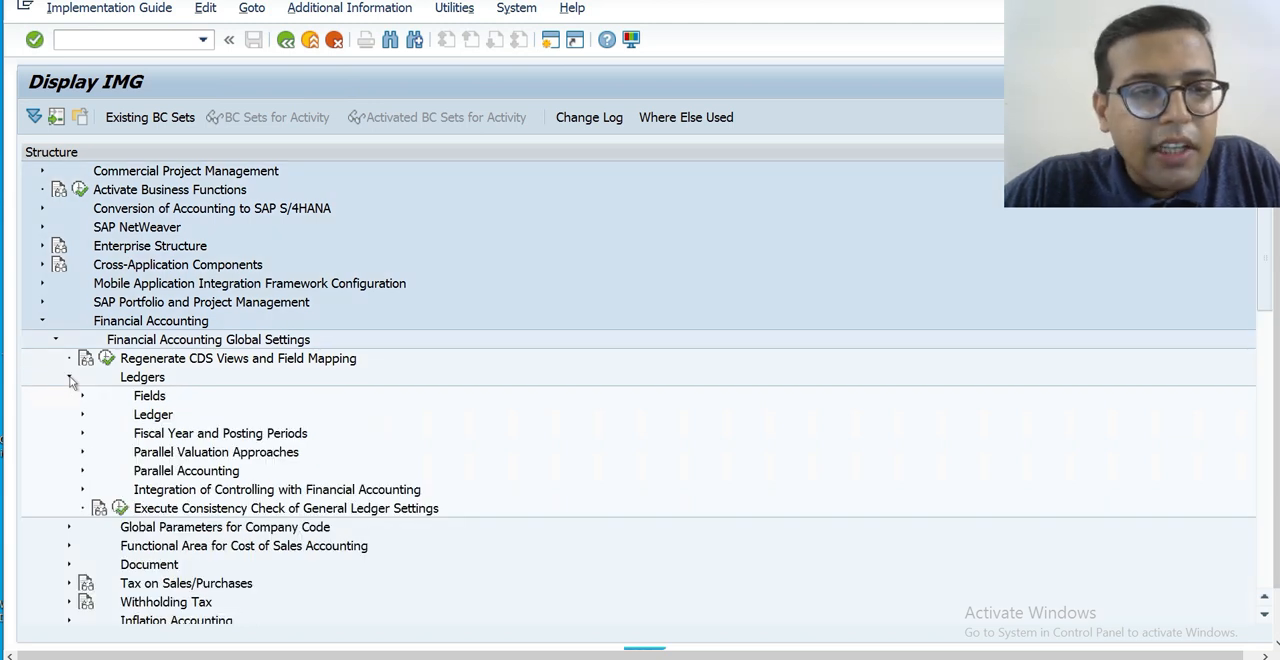
click(82, 434)
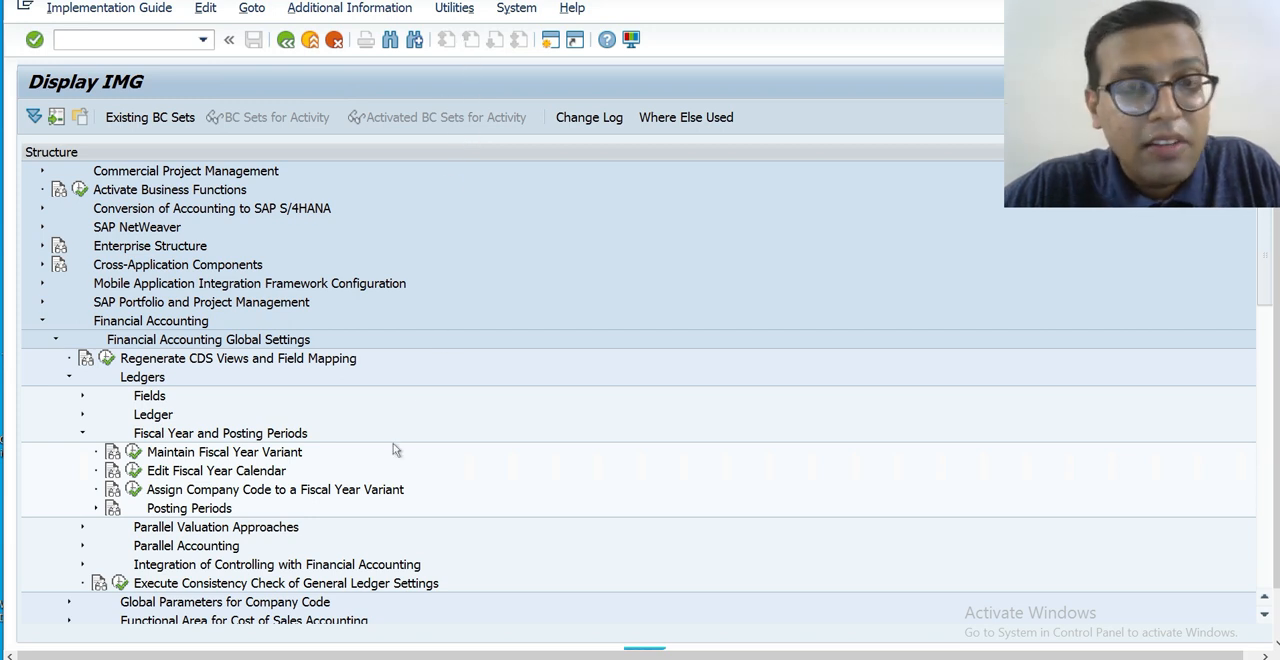
click(134, 453)
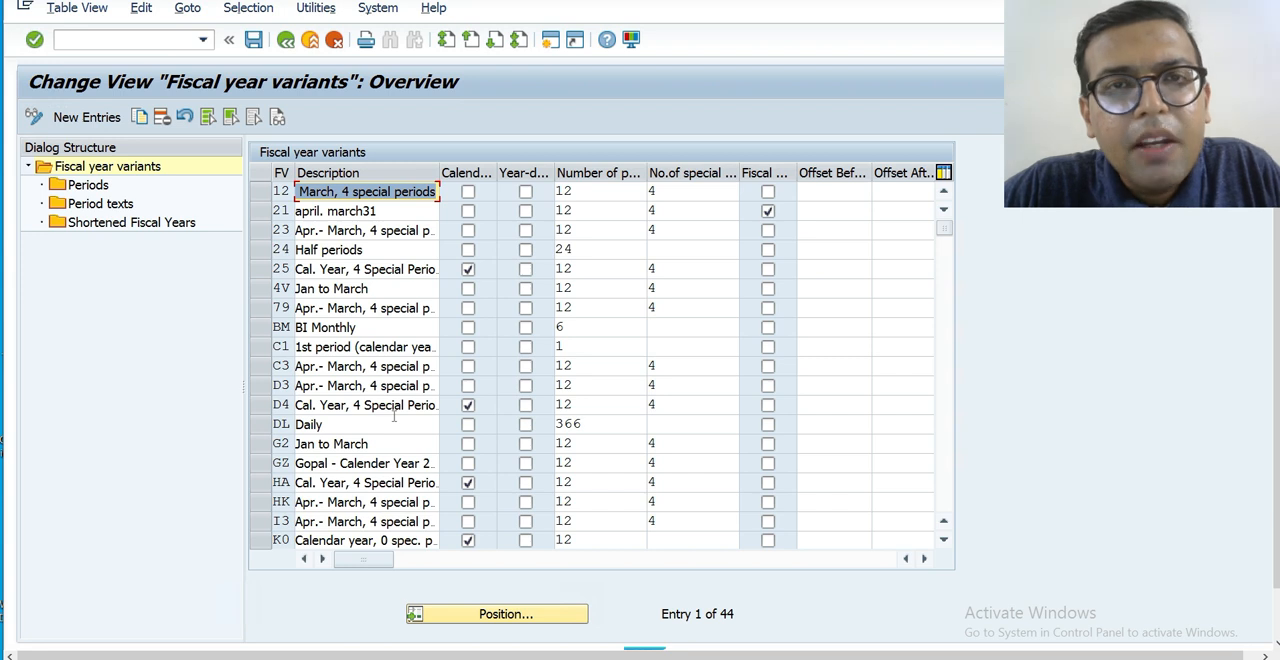
Position the fiscal year variants list at K4 and select that variant's row.
click(477, 616)
text(k4)
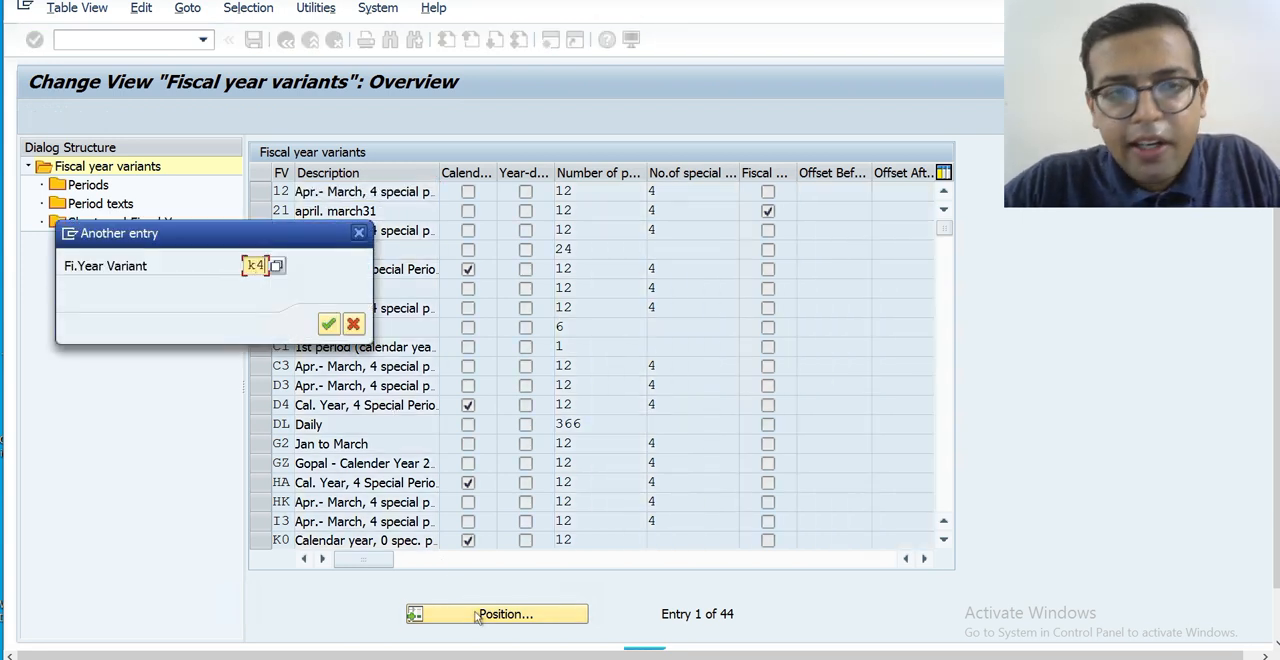
key(Return)
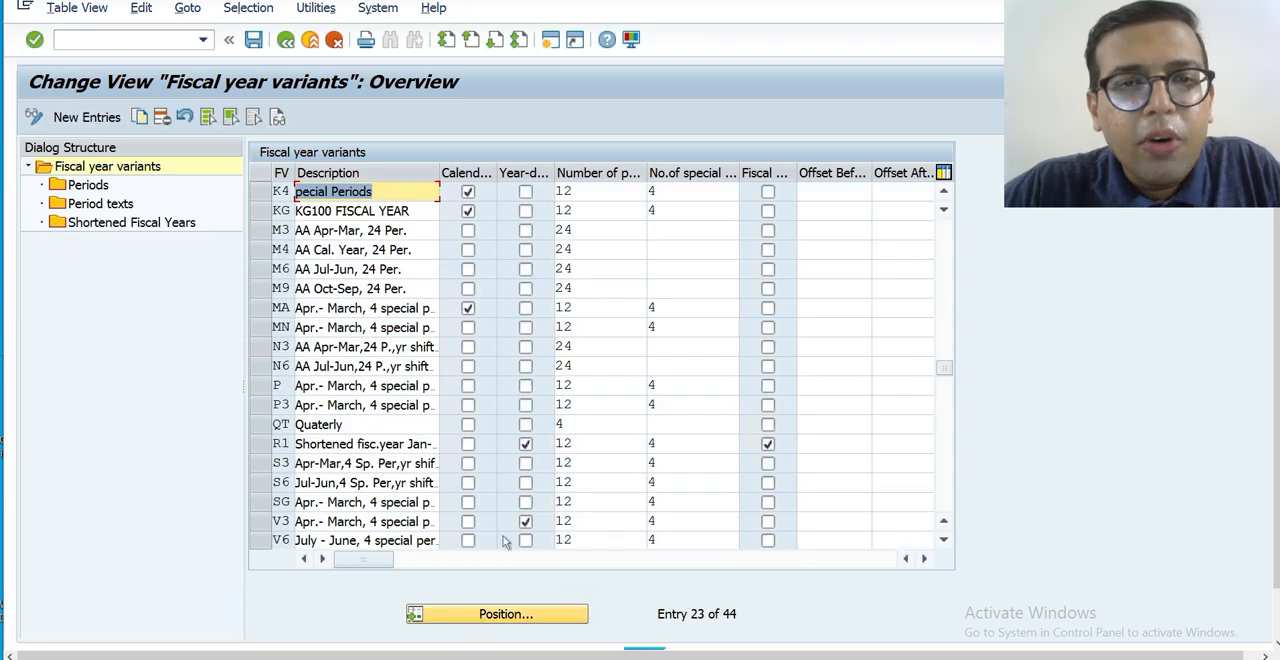
click(263, 194)
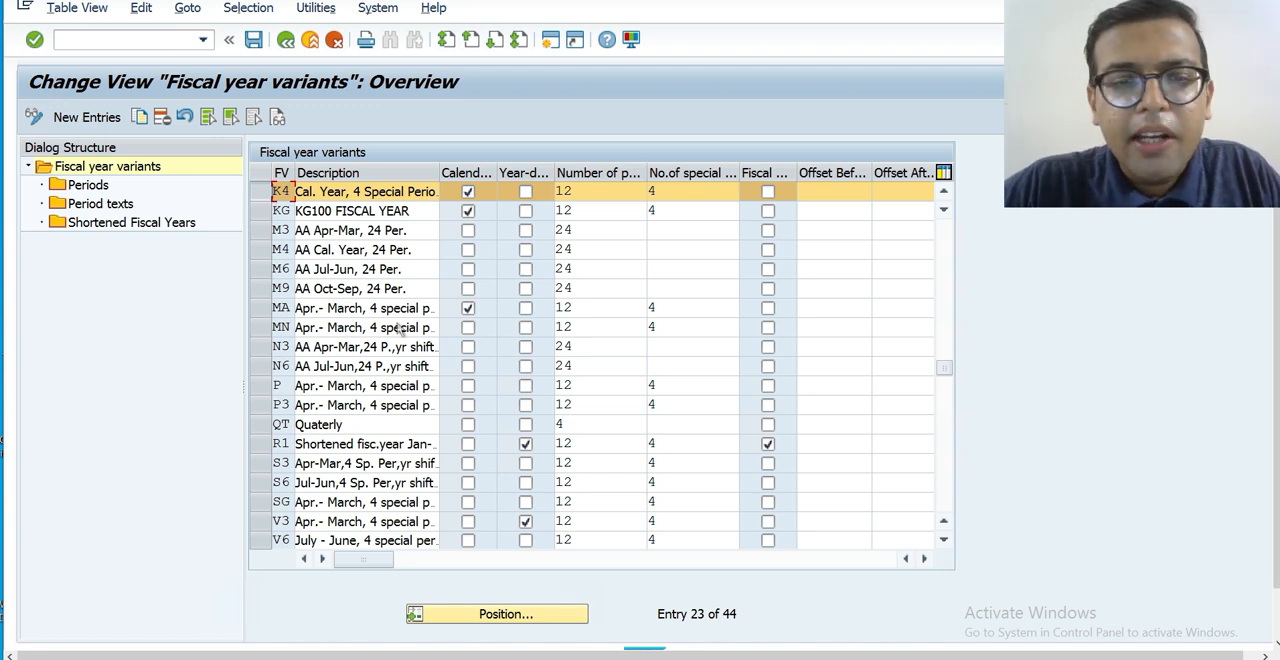
Position the fiscal year variants list at V3.
click(527, 614)
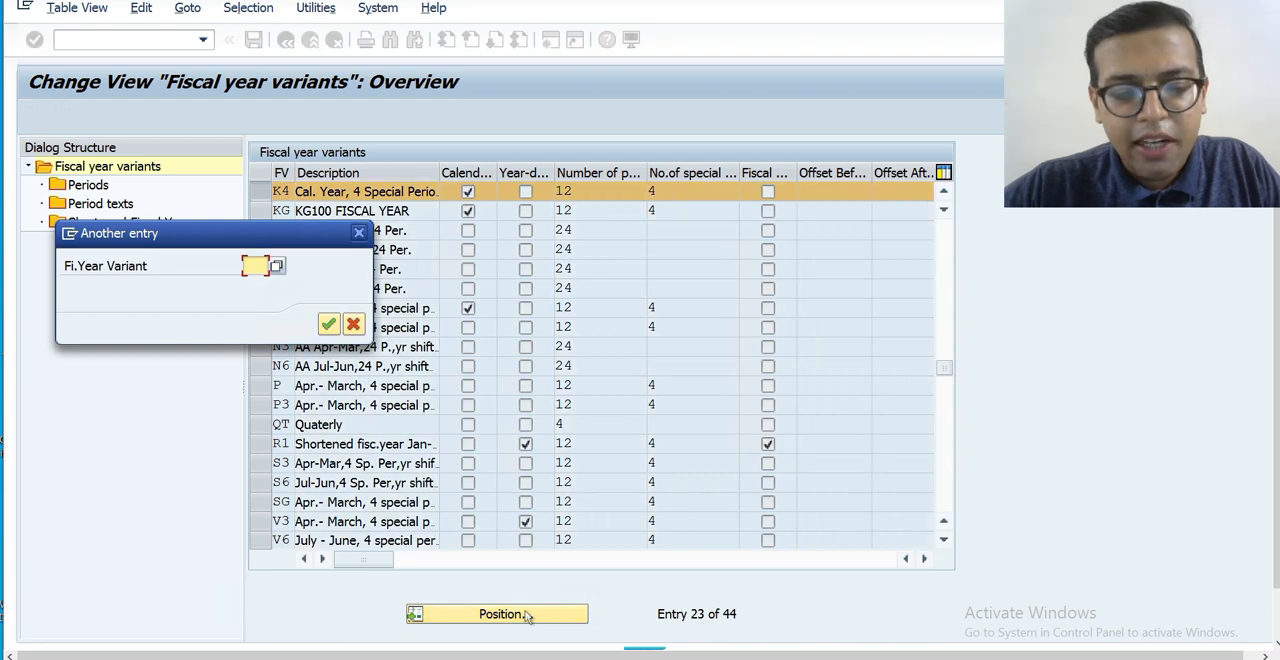
text(V3)
key(Return)
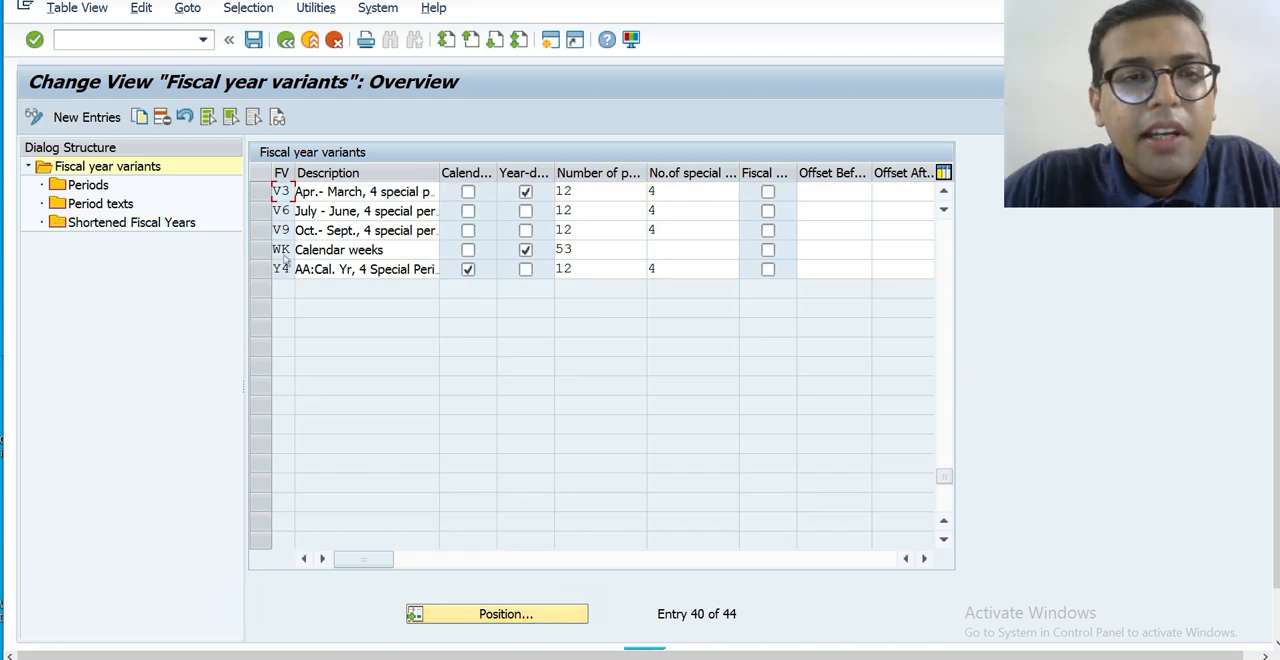
click(261, 192)
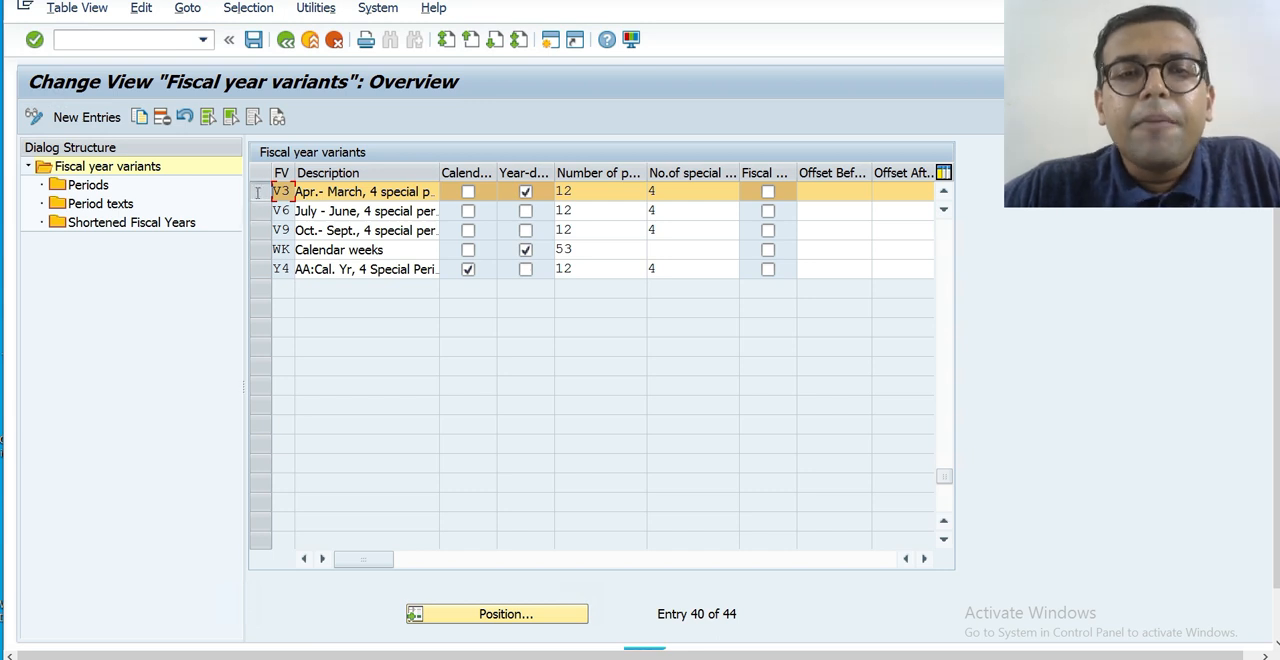
click(139, 117)
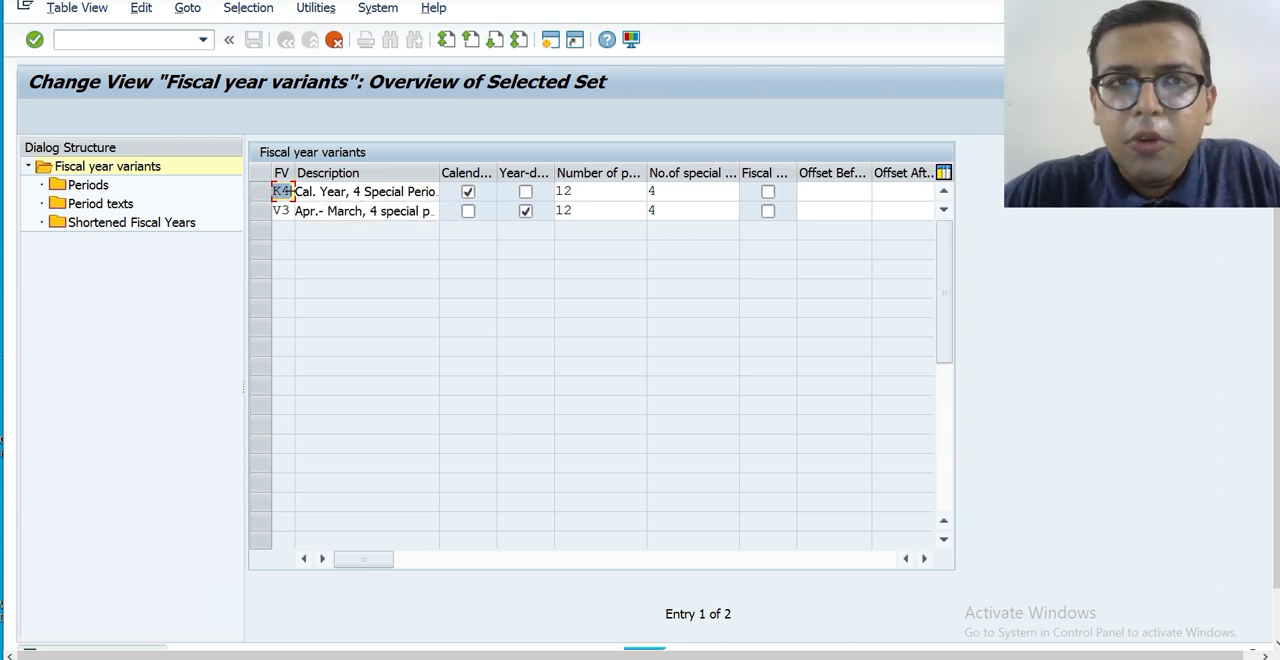
click(335, 39)
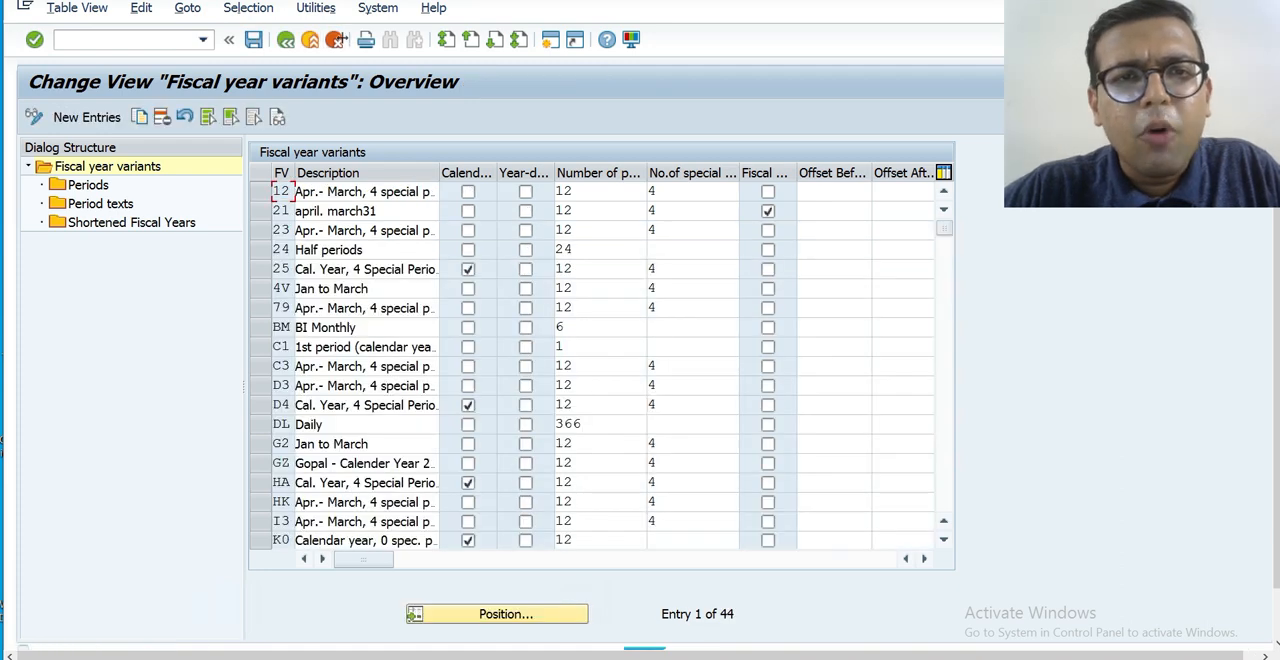
Leave and reopen the Maintain Fiscal Year Variant activity, and position the fiscal year variants list at V3.
click(285, 39)
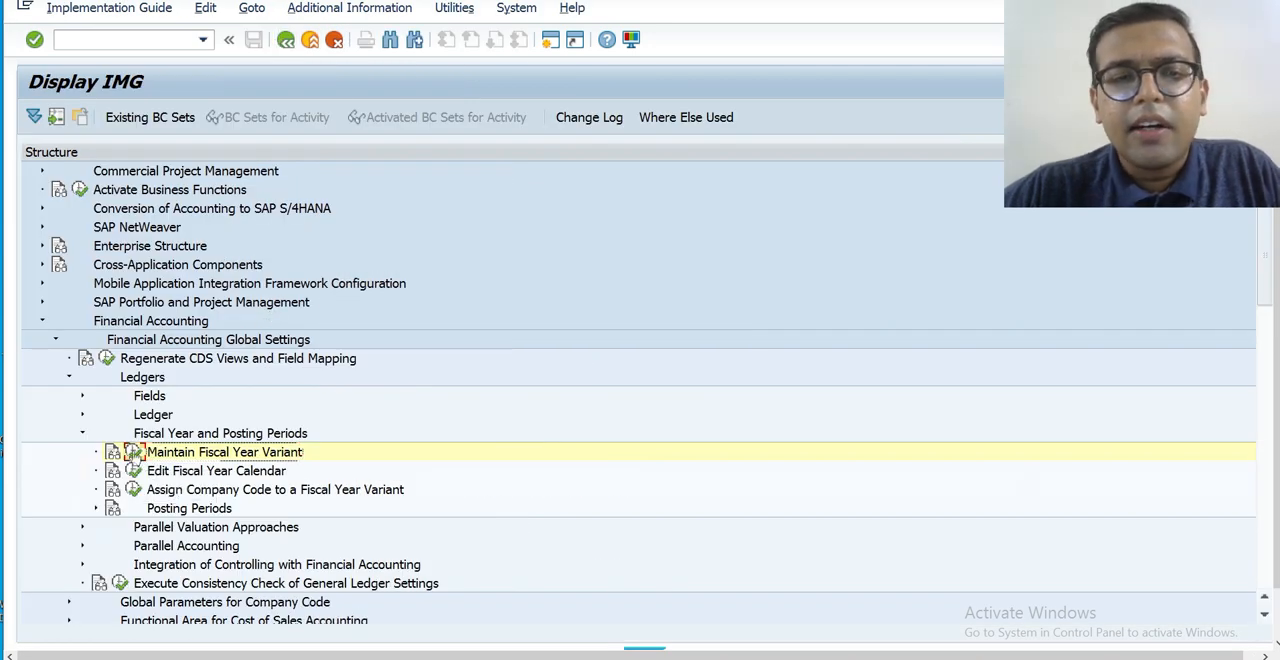
click(133, 452)
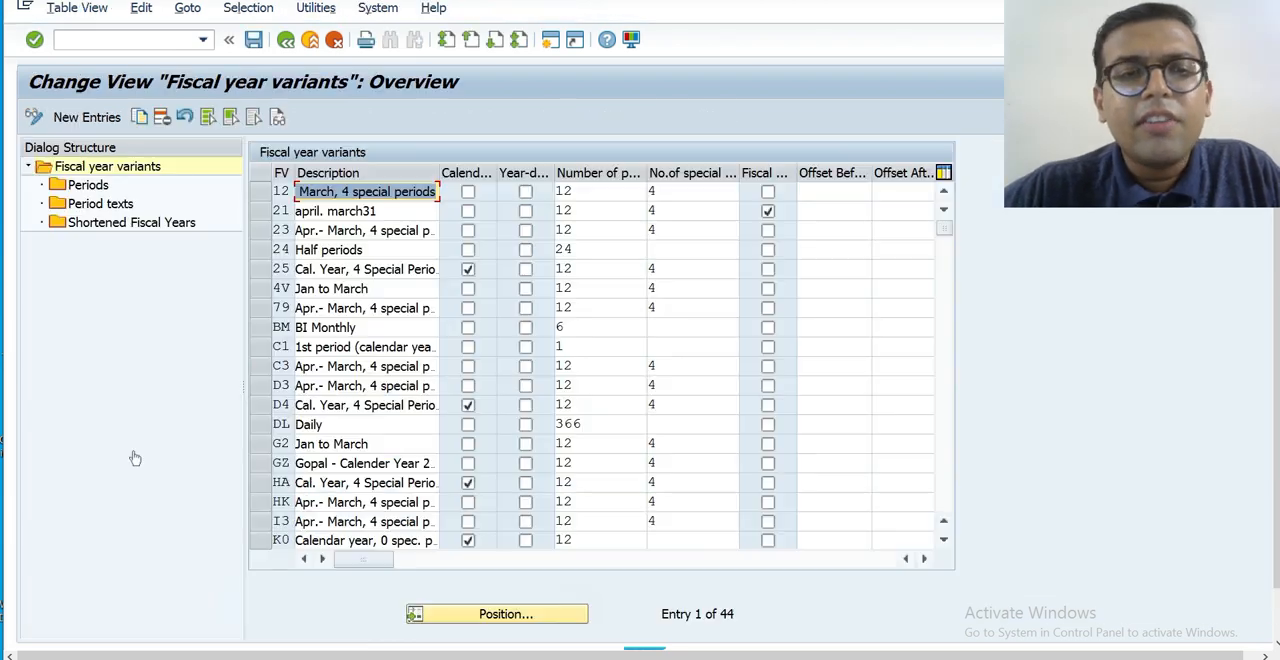
click(513, 615)
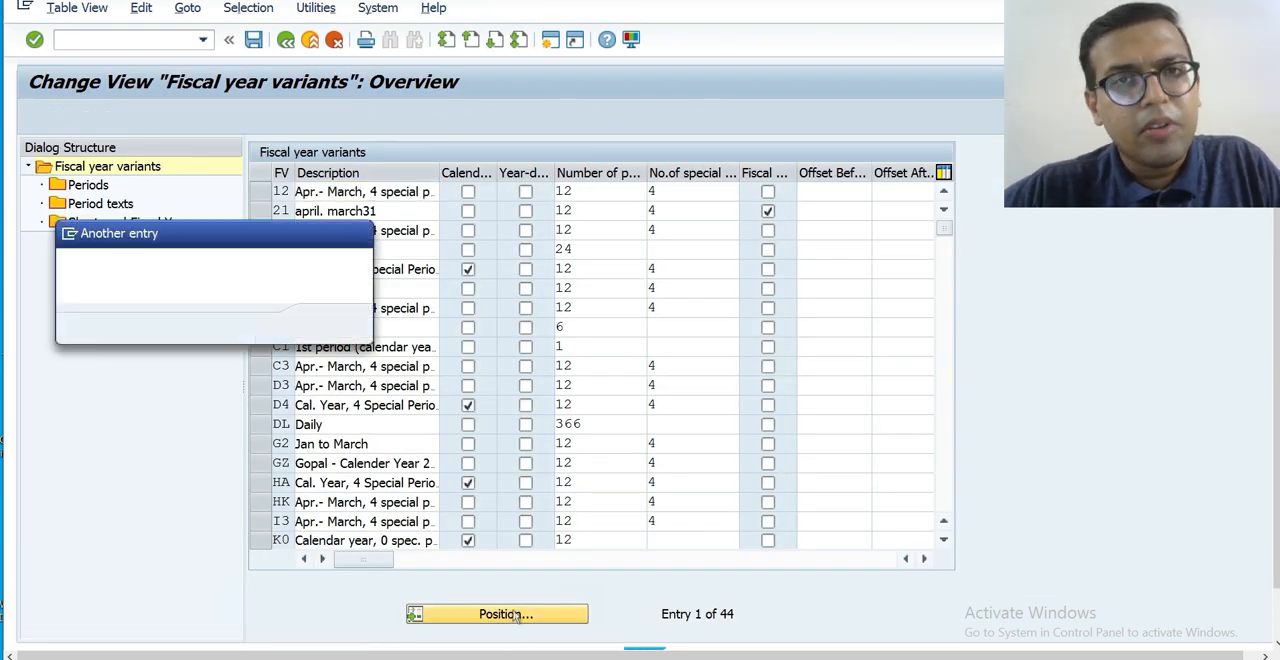
text(v)
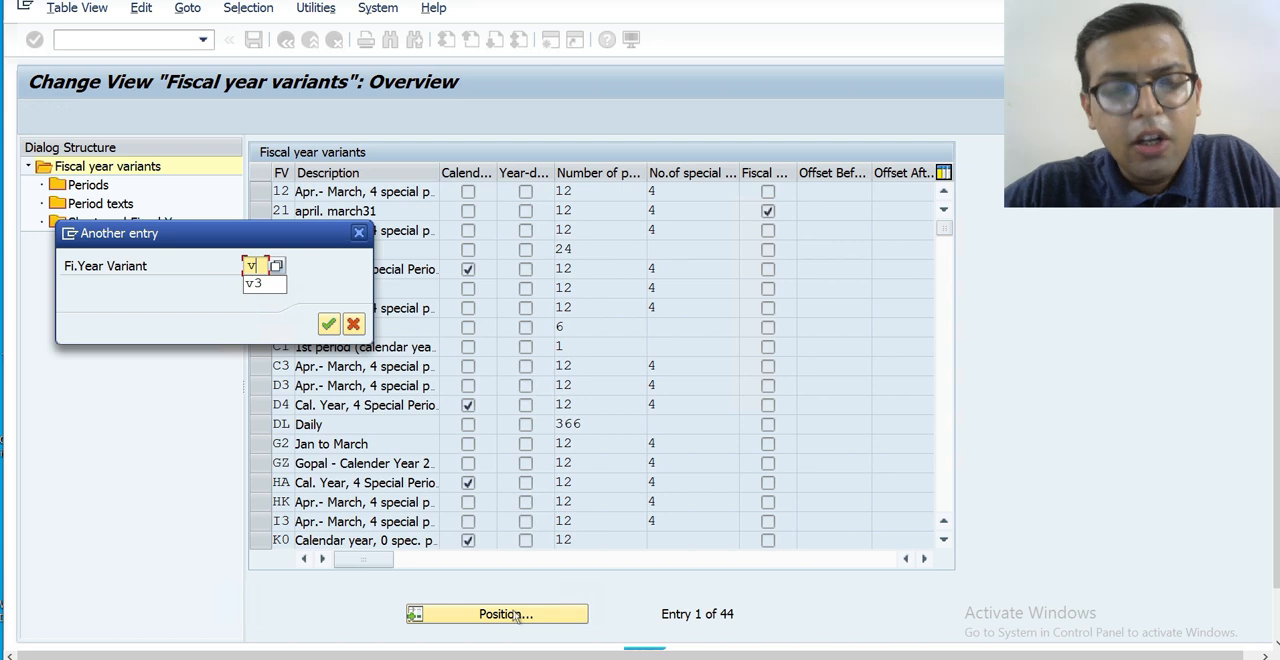
text(3)
key(Return)
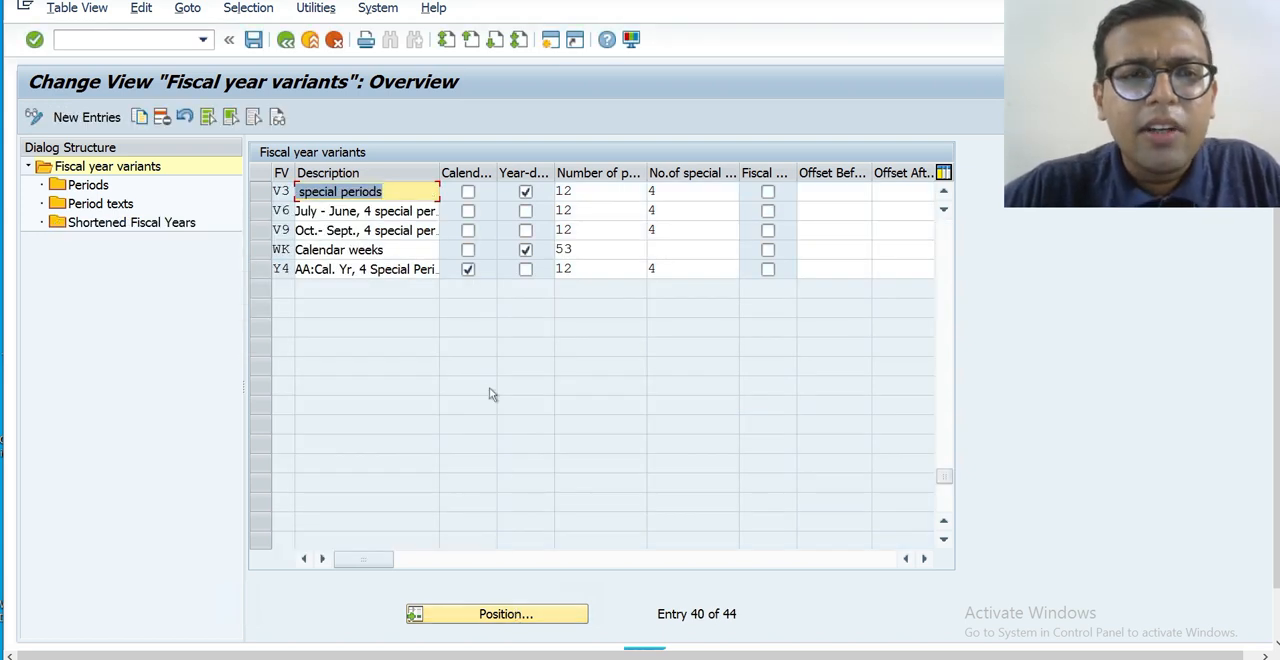
Select the row of fiscal year variant V3 and turn off its year-dependent setting.
click(259, 193)
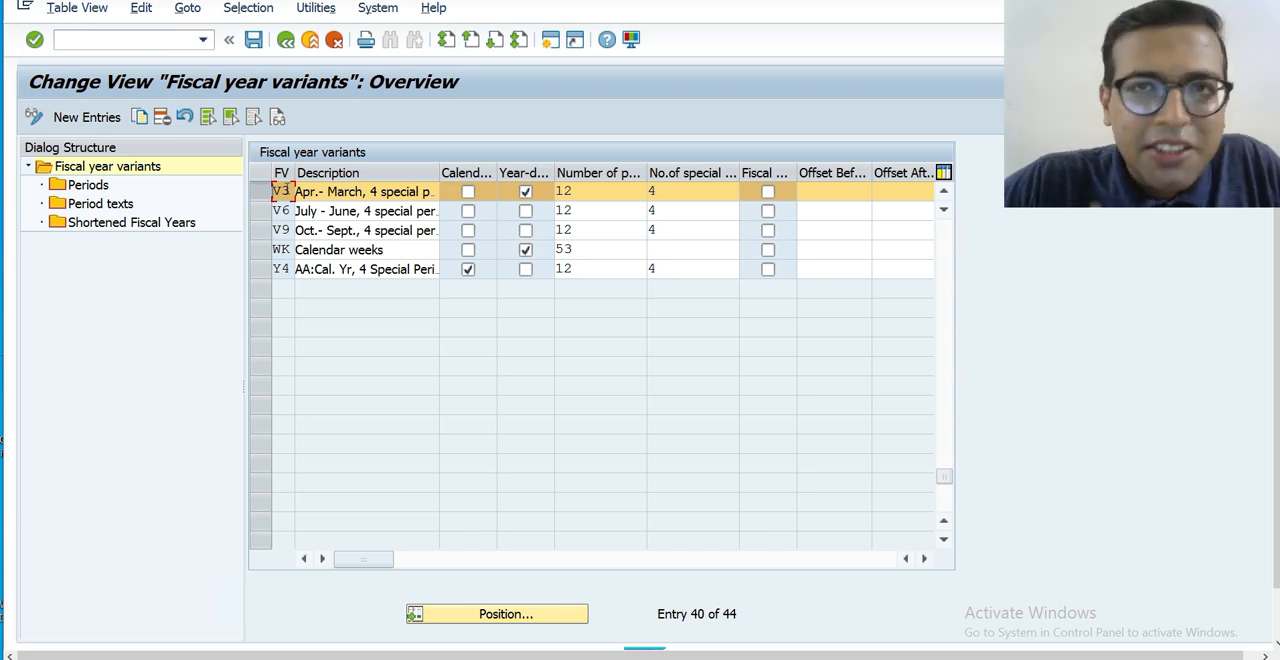
click(352, 190)
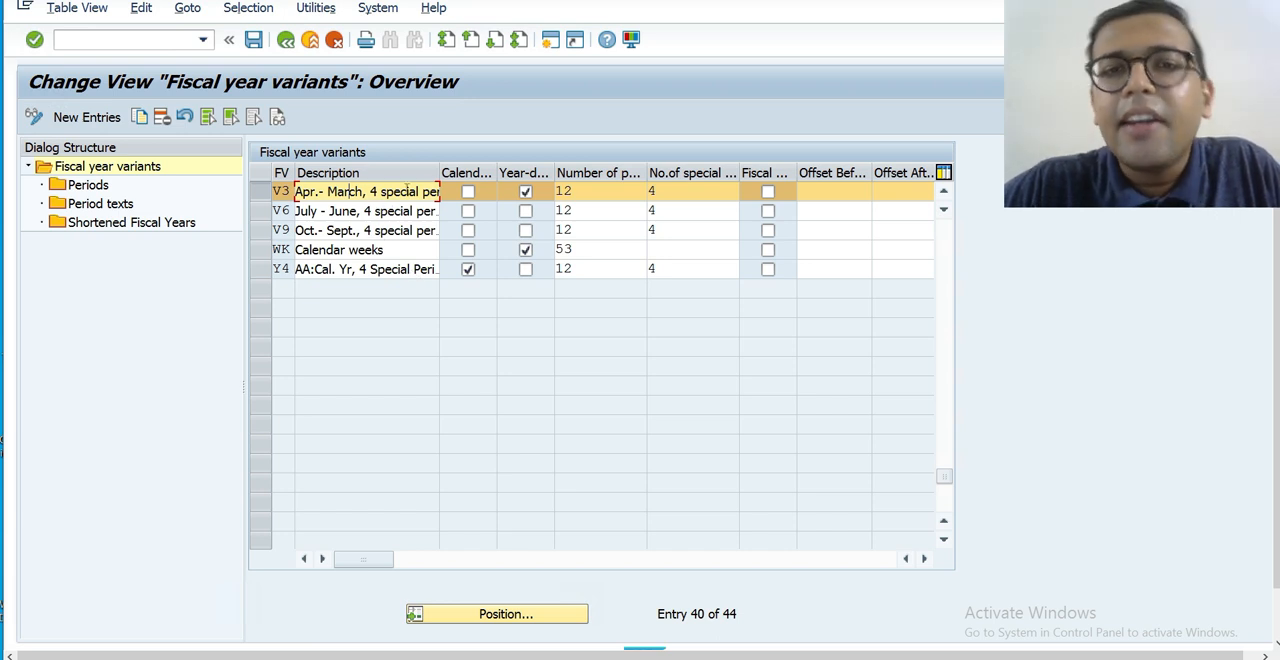
click(468, 193)
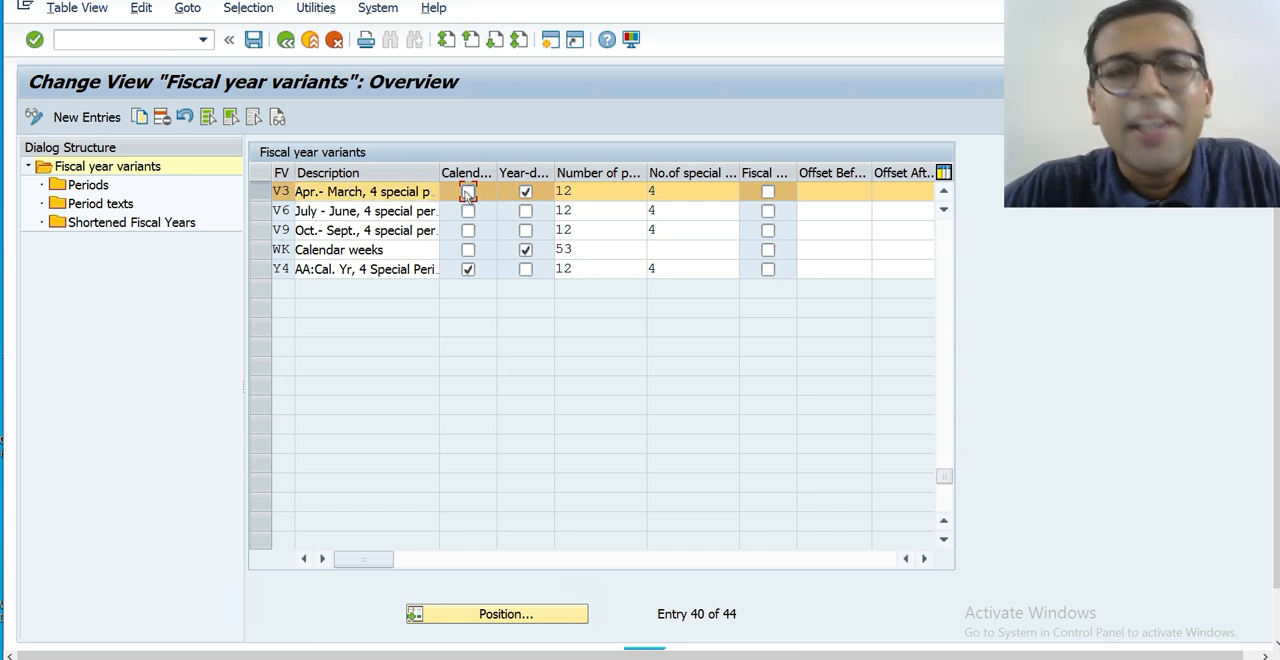
click(525, 191)
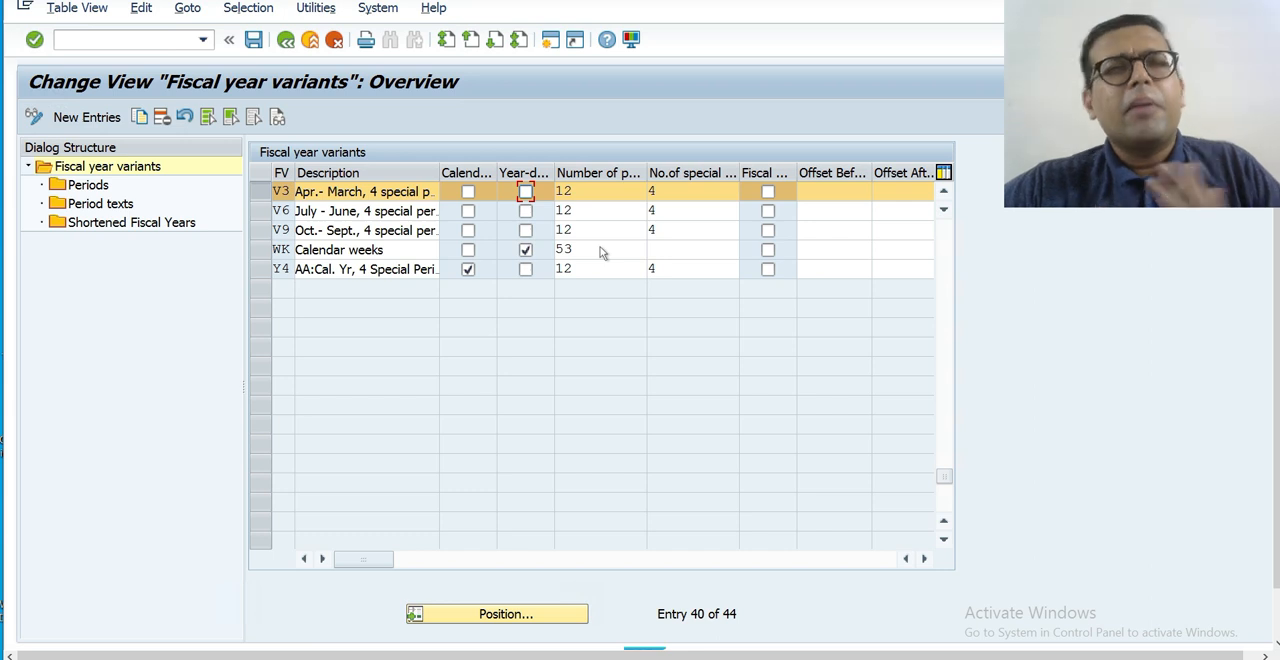
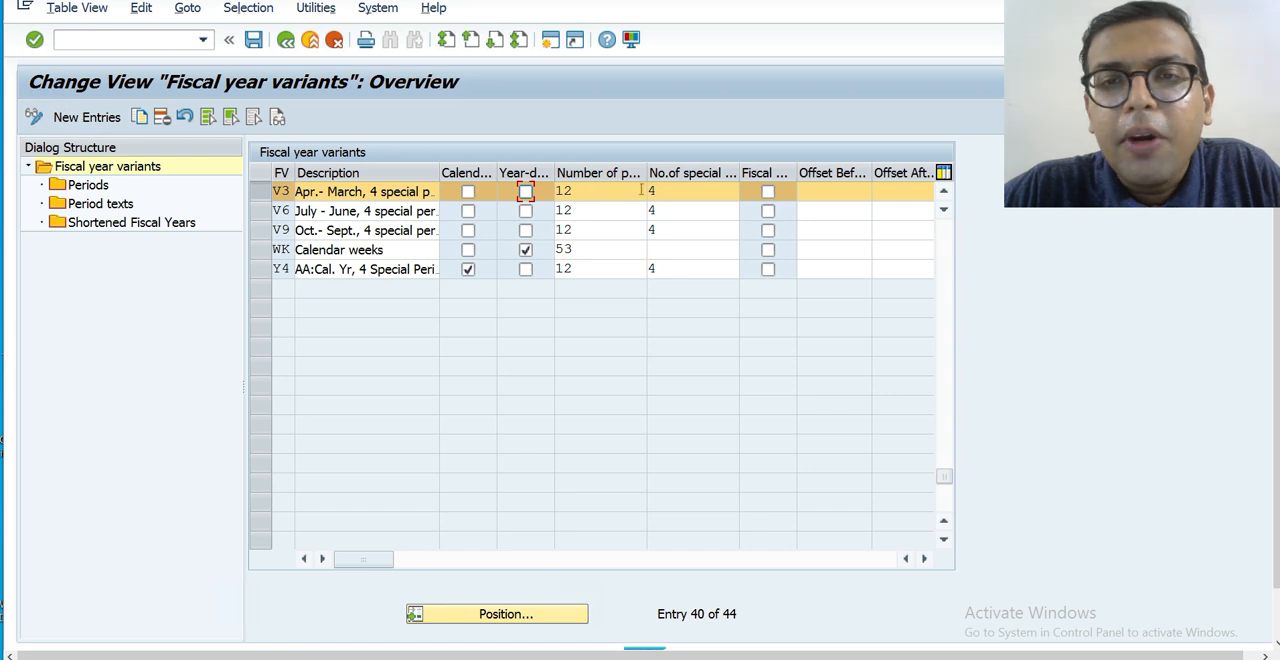
Try to open the periods of fiscal year variant V3 and discard the pending change to the variant.
click(674, 189)
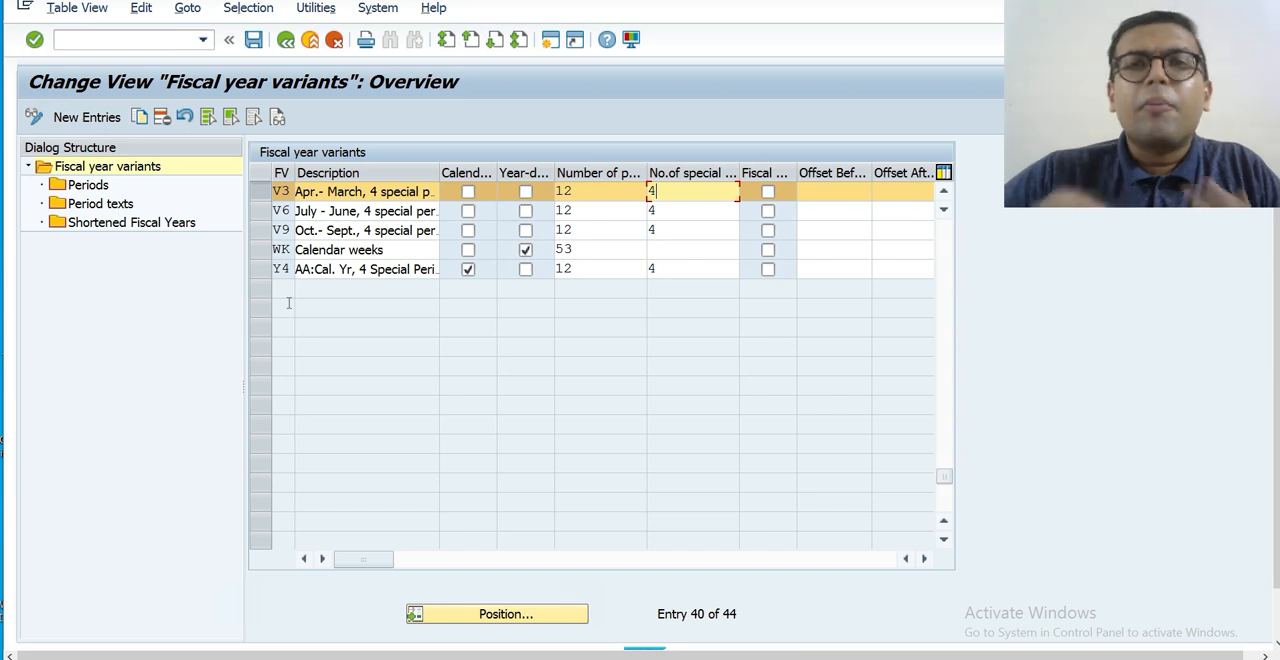
click(257, 193)
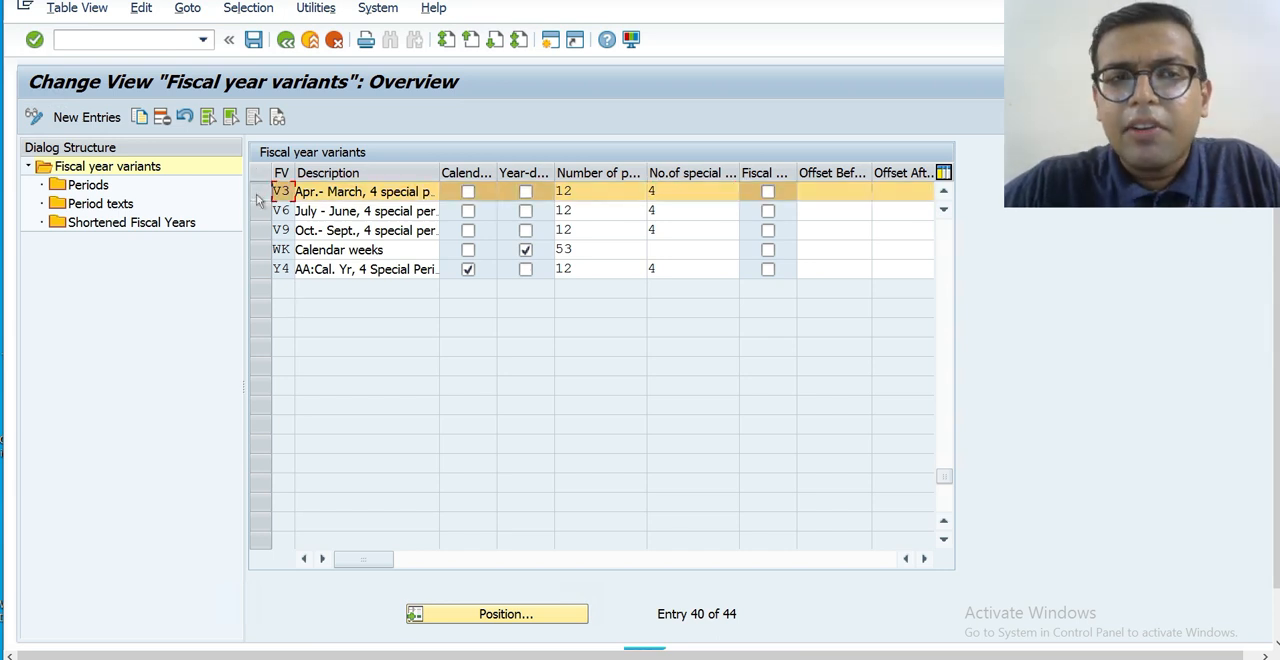
double_click(88, 186)
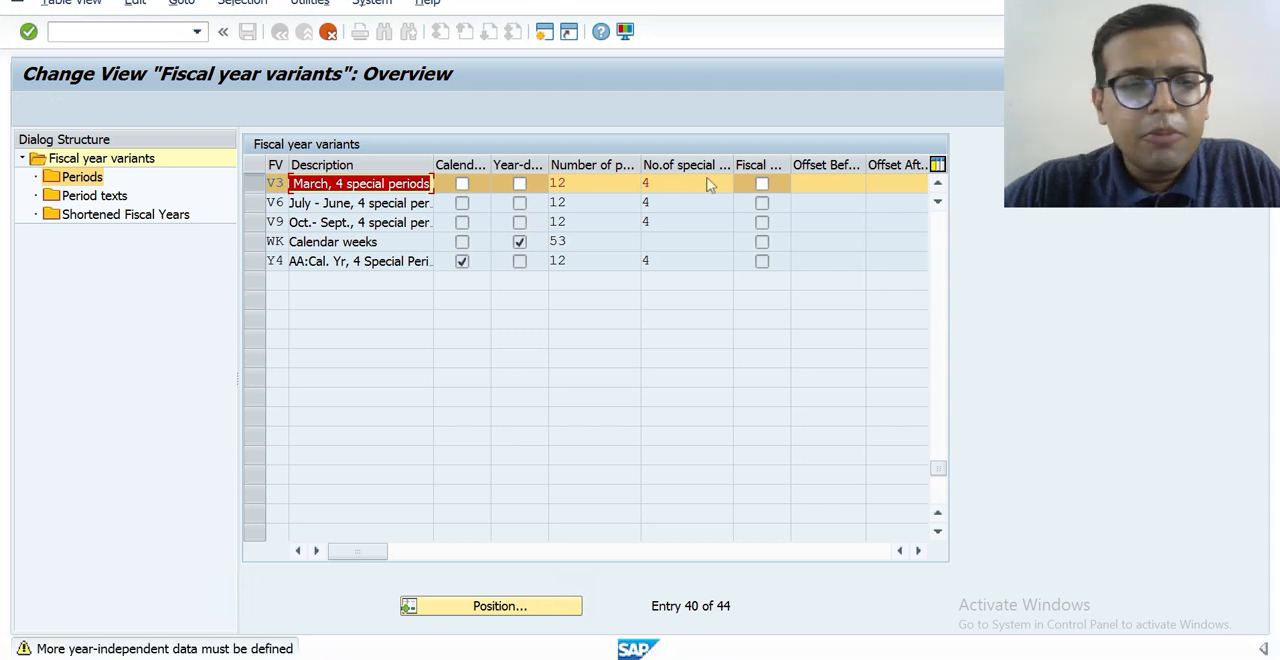
click(328, 32)
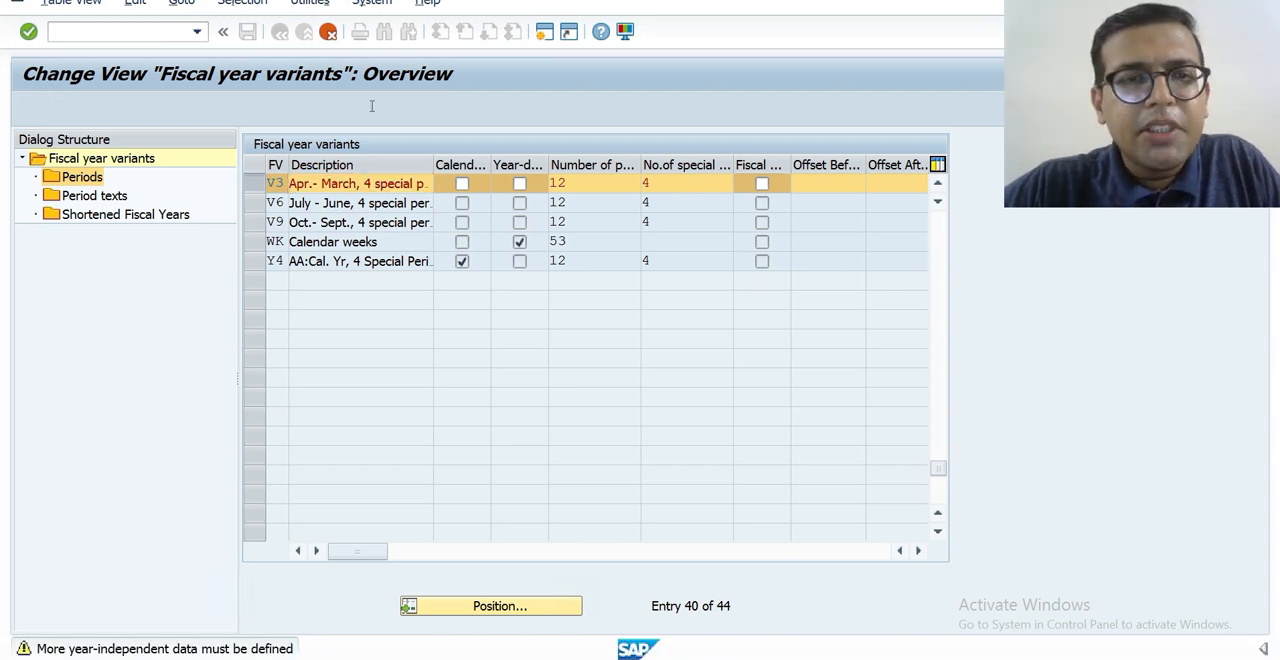
click(333, 341)
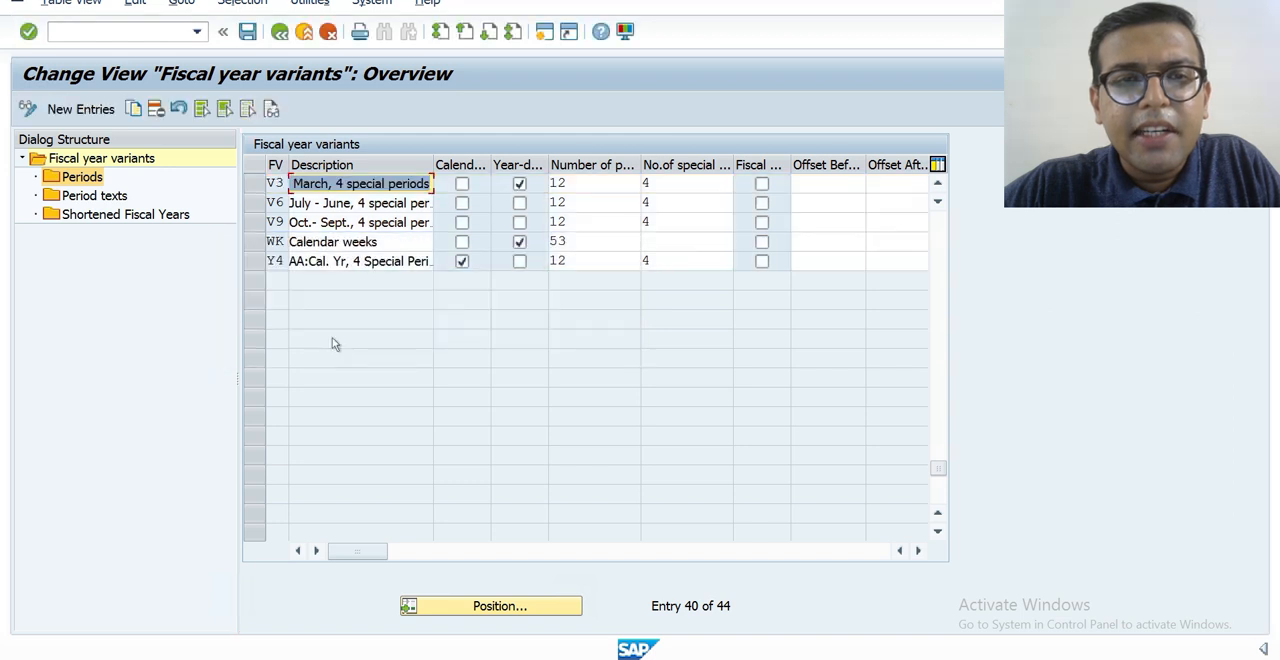
Select fiscal year variant V3 and open its periods for calendar year 2021.
click(255, 184)
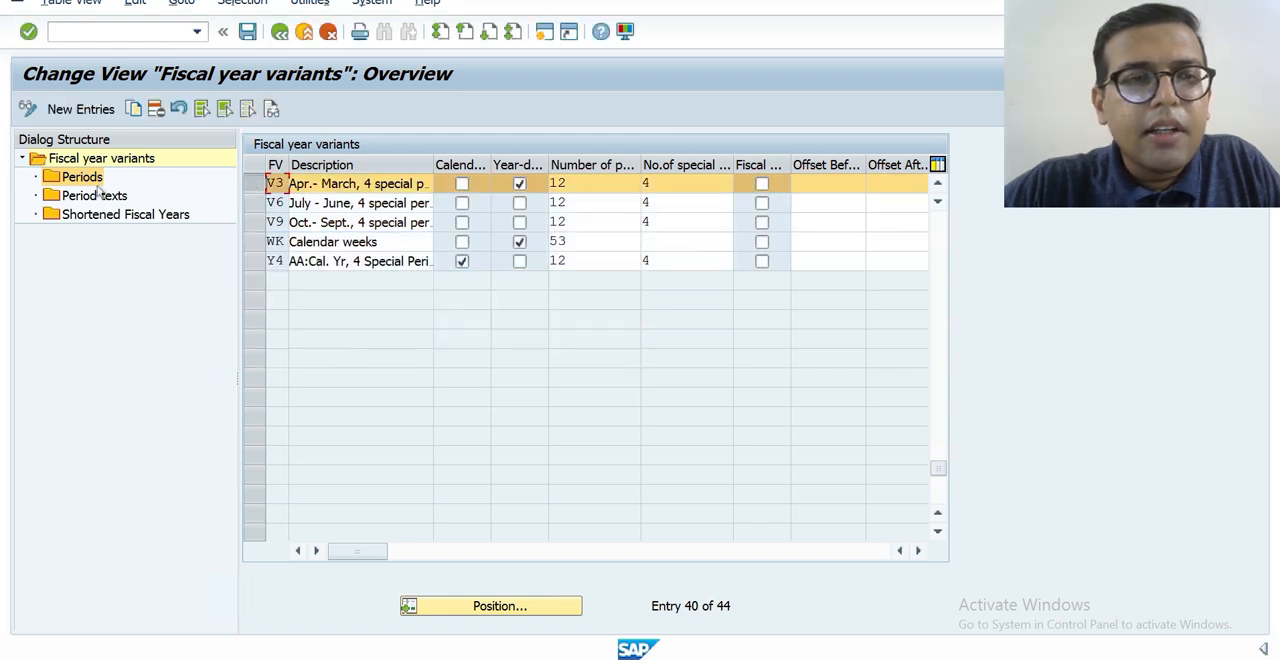
double_click(88, 179)
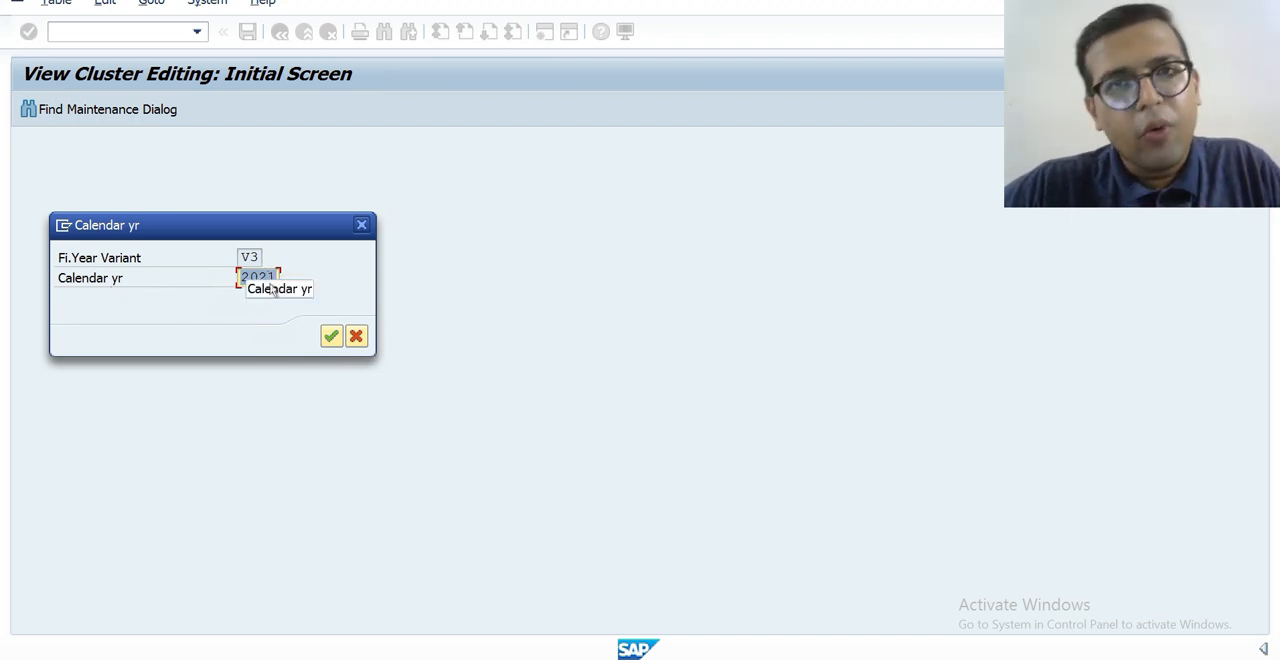
click(332, 337)
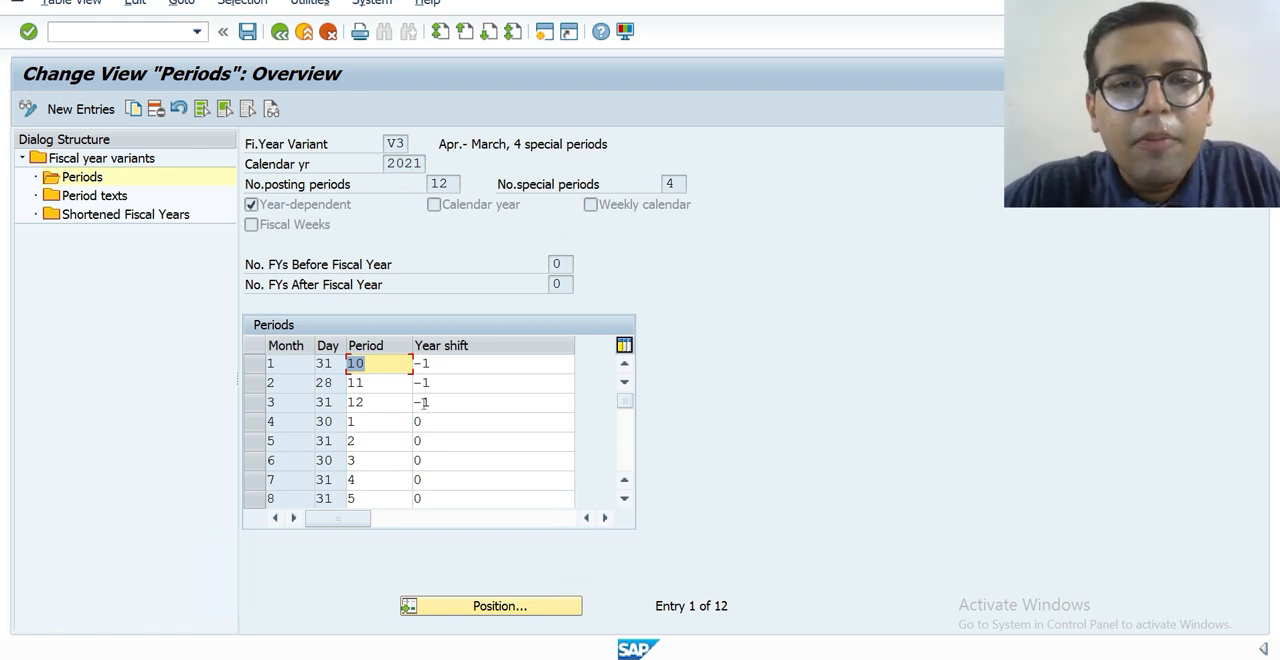
Review which posting period each calendar month is assigned to in variant V3, through month 12.
click(383, 422)
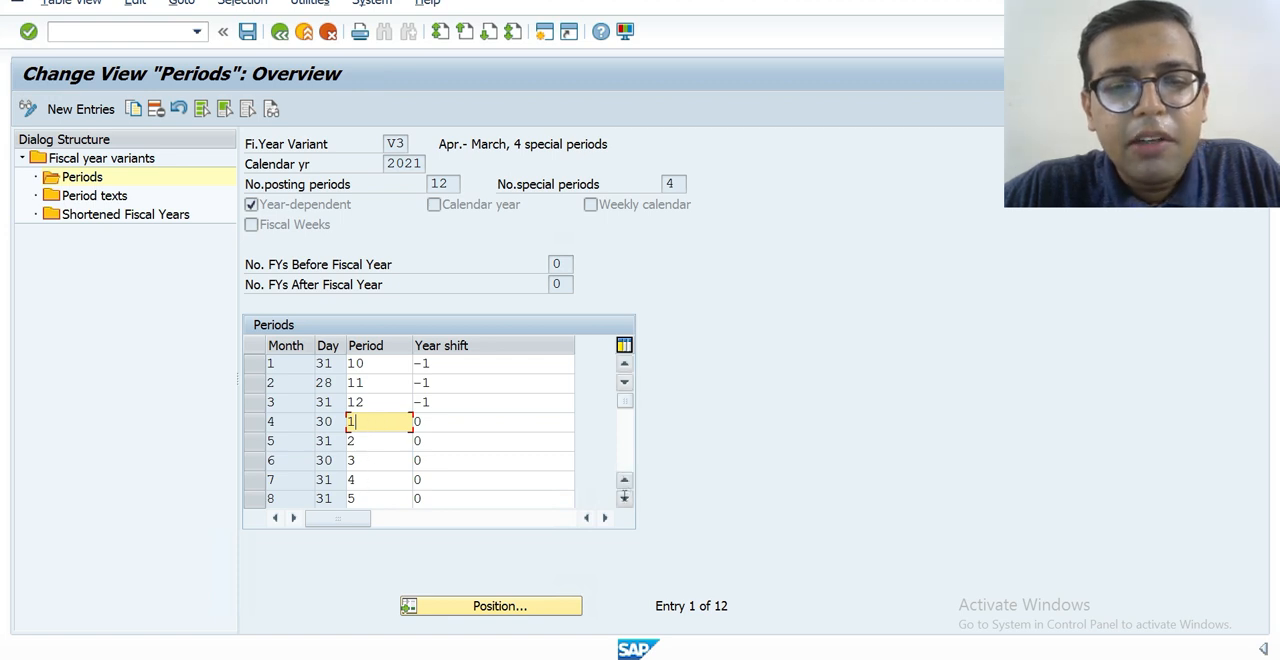
scroll(623, 477, down, 1)
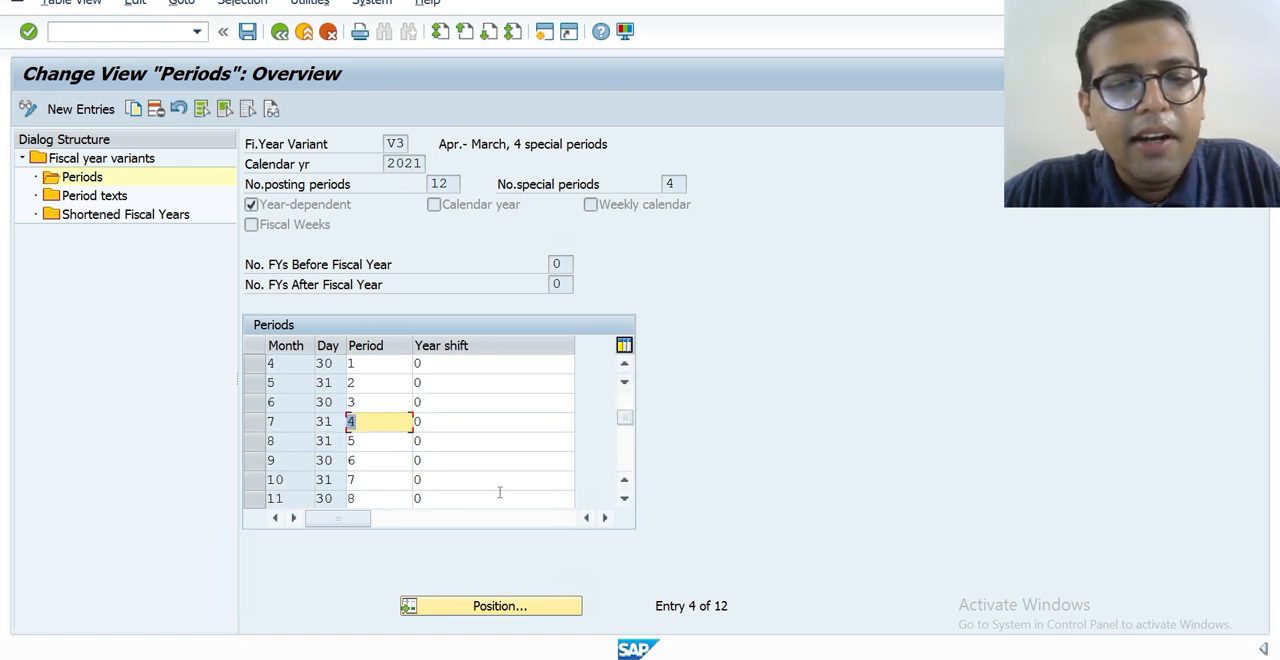
click(623, 496)
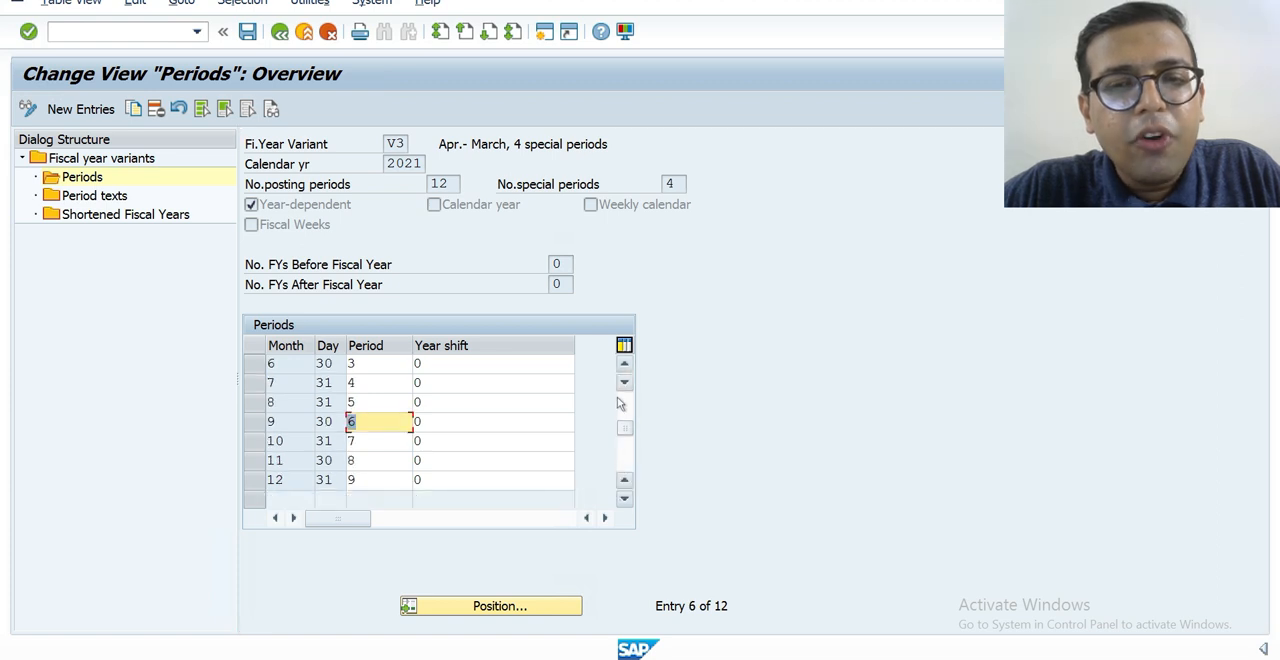
click(624, 366)
click(624, 366)
click(624, 366)
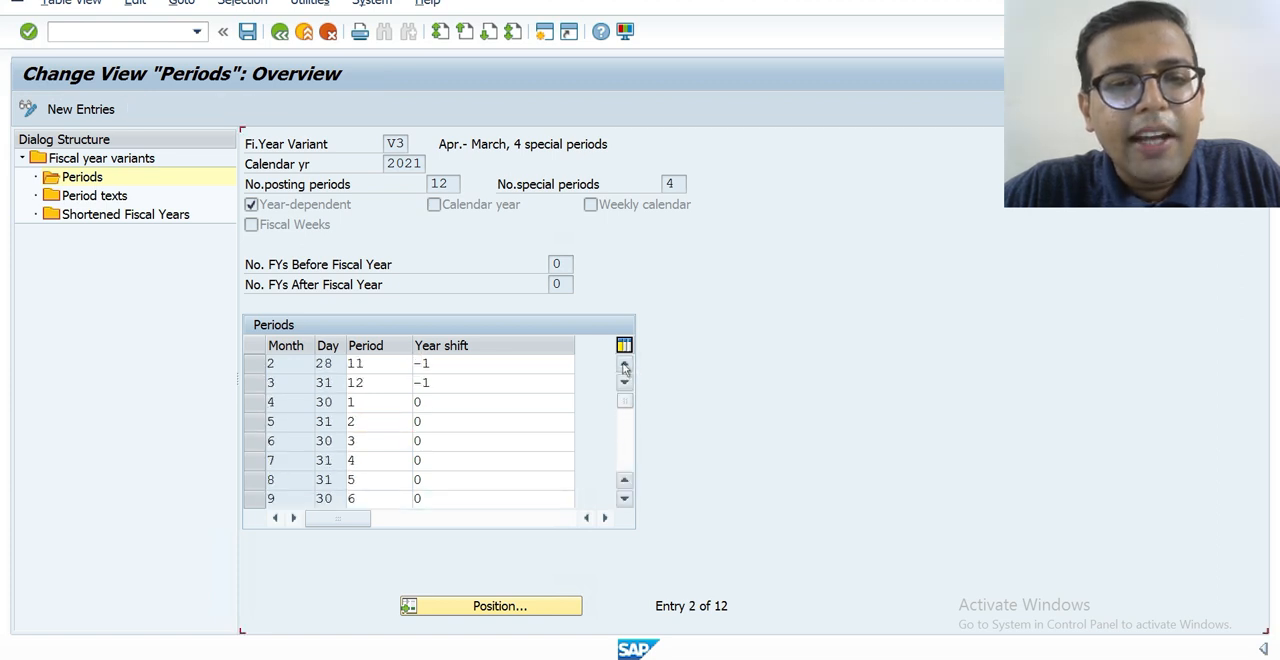
click(624, 366)
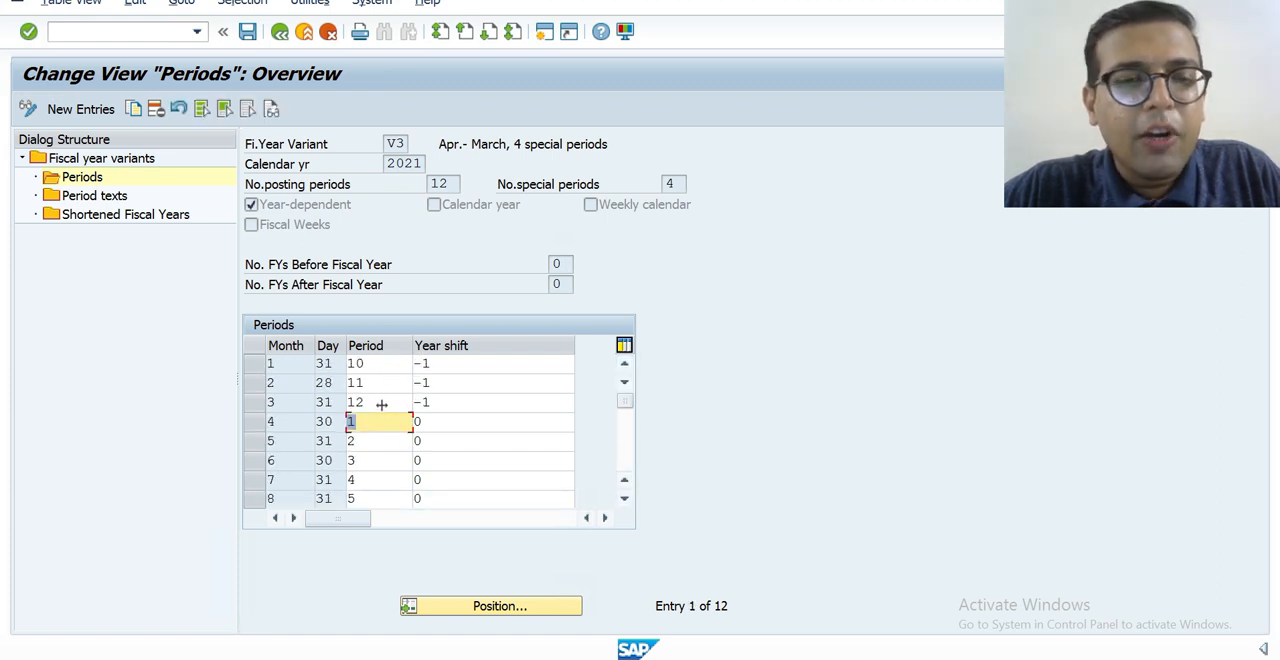
click(381, 402)
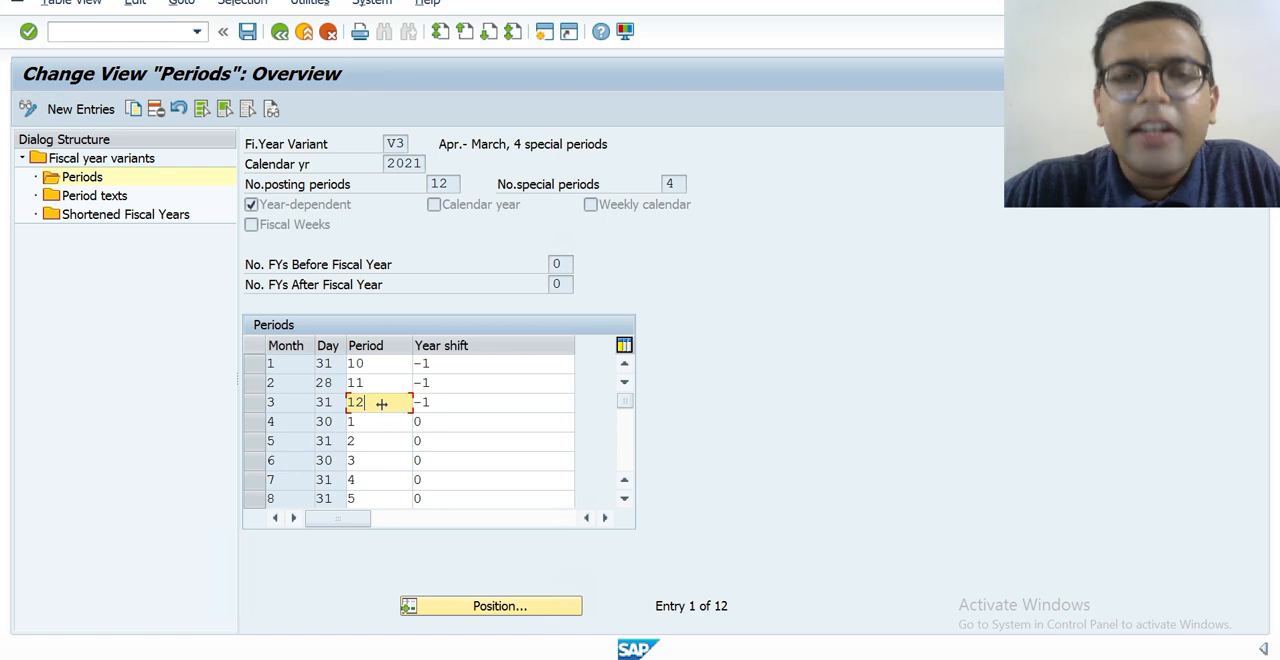
Compare the year shift entries of months 1 to 3 with those of months 4 to 7 in variant V3's periods.
click(440, 420)
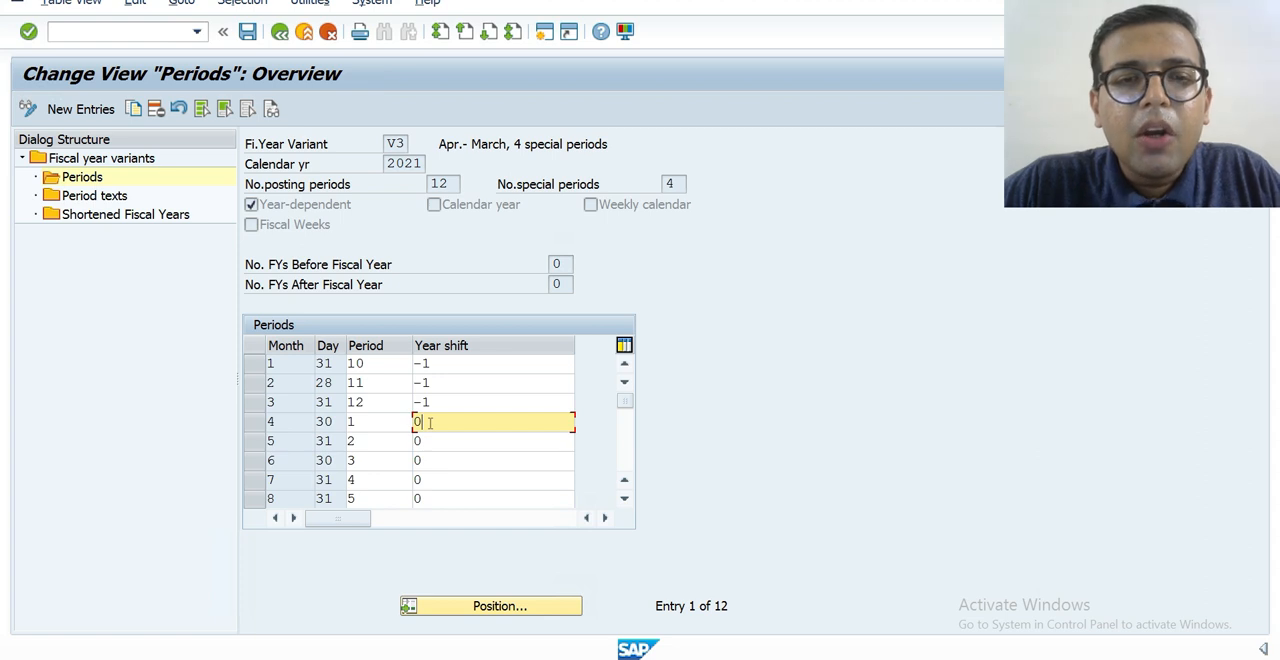
click(449, 366)
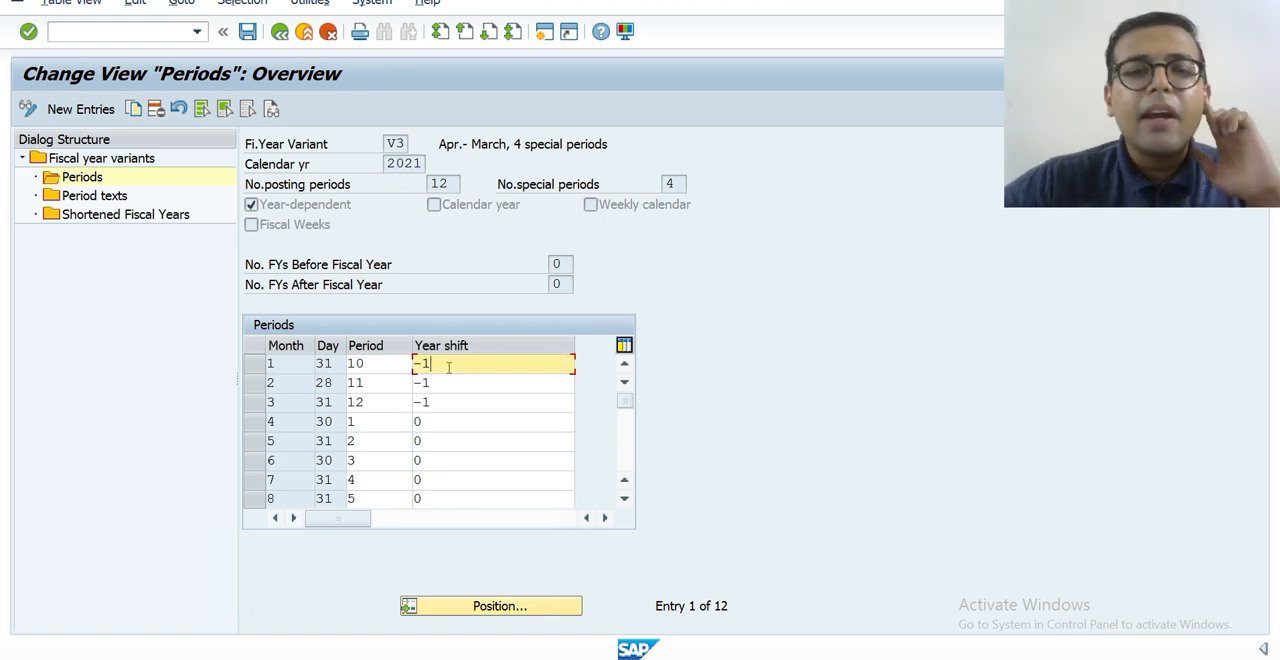
click(433, 425)
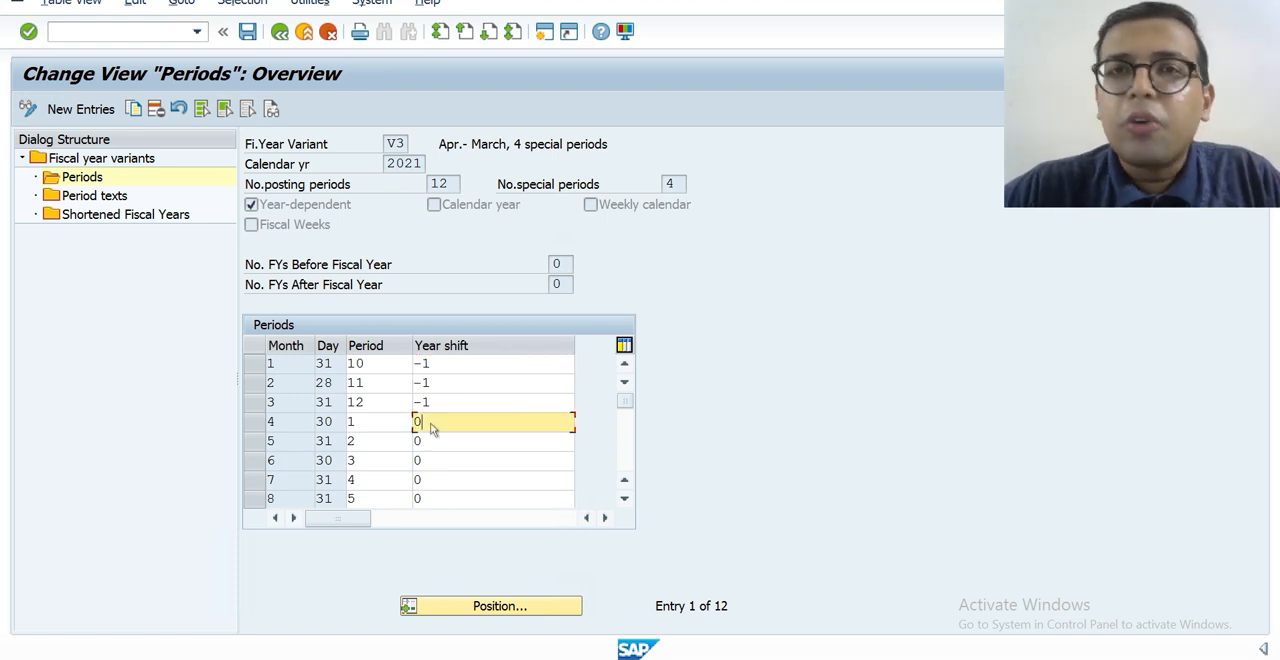
click(431, 443)
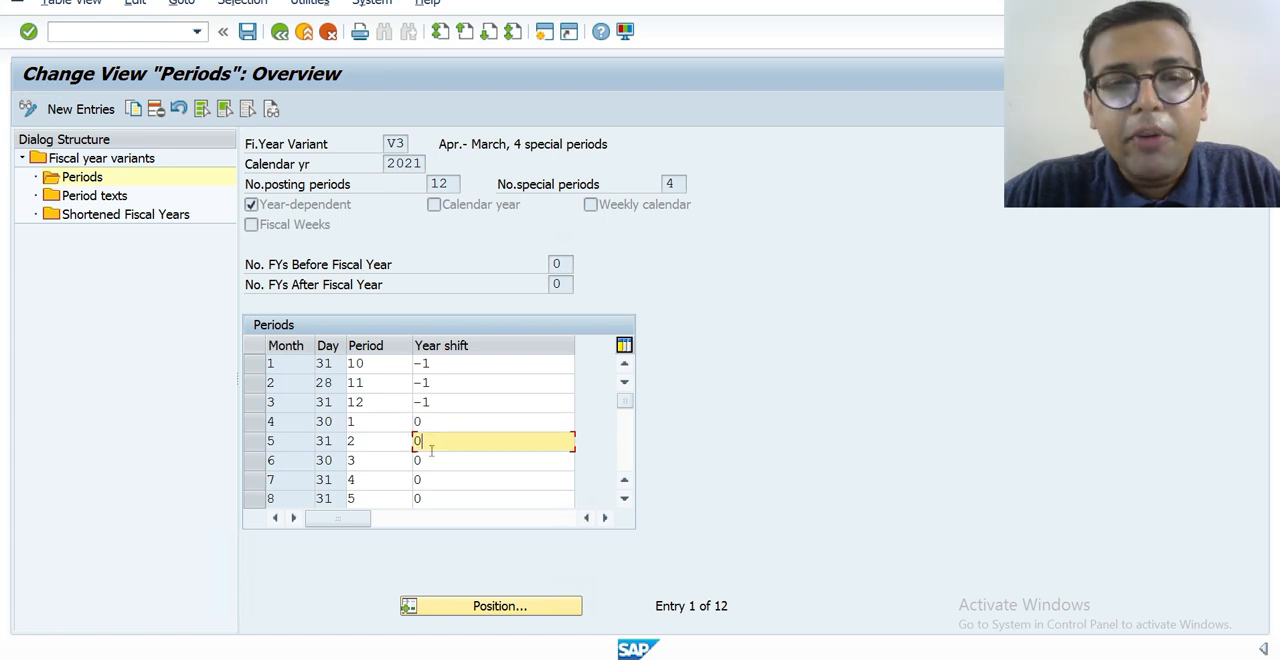
click(432, 462)
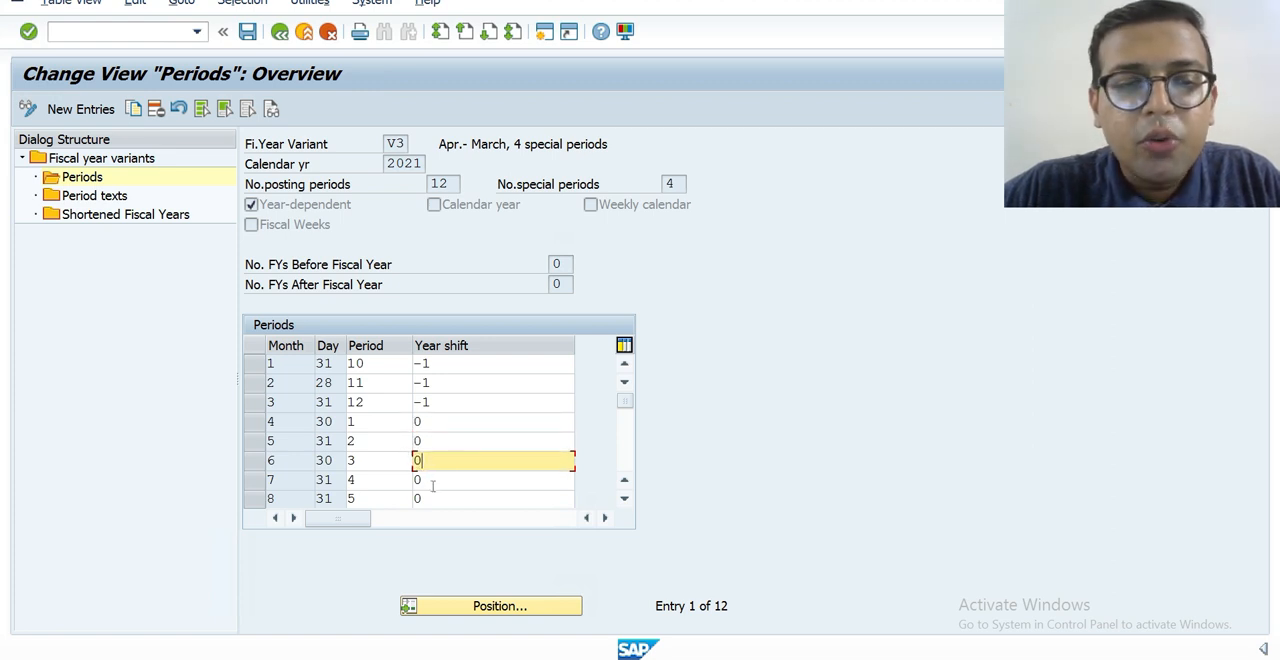
click(433, 484)
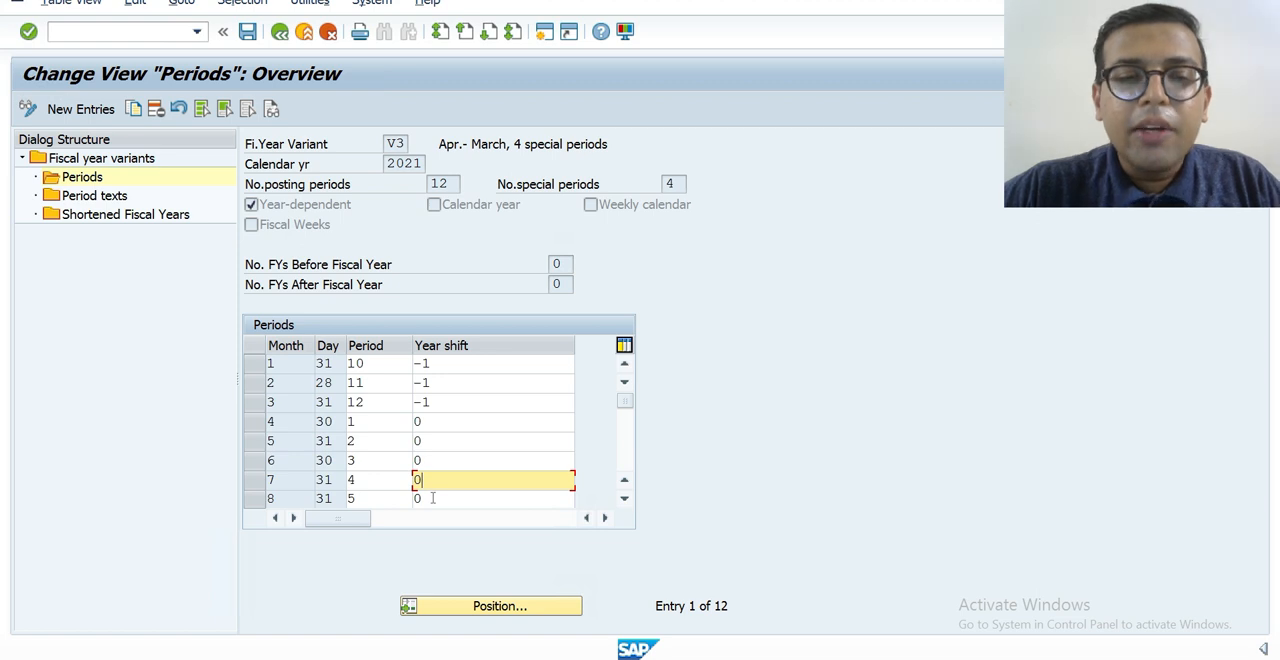
click(449, 361)
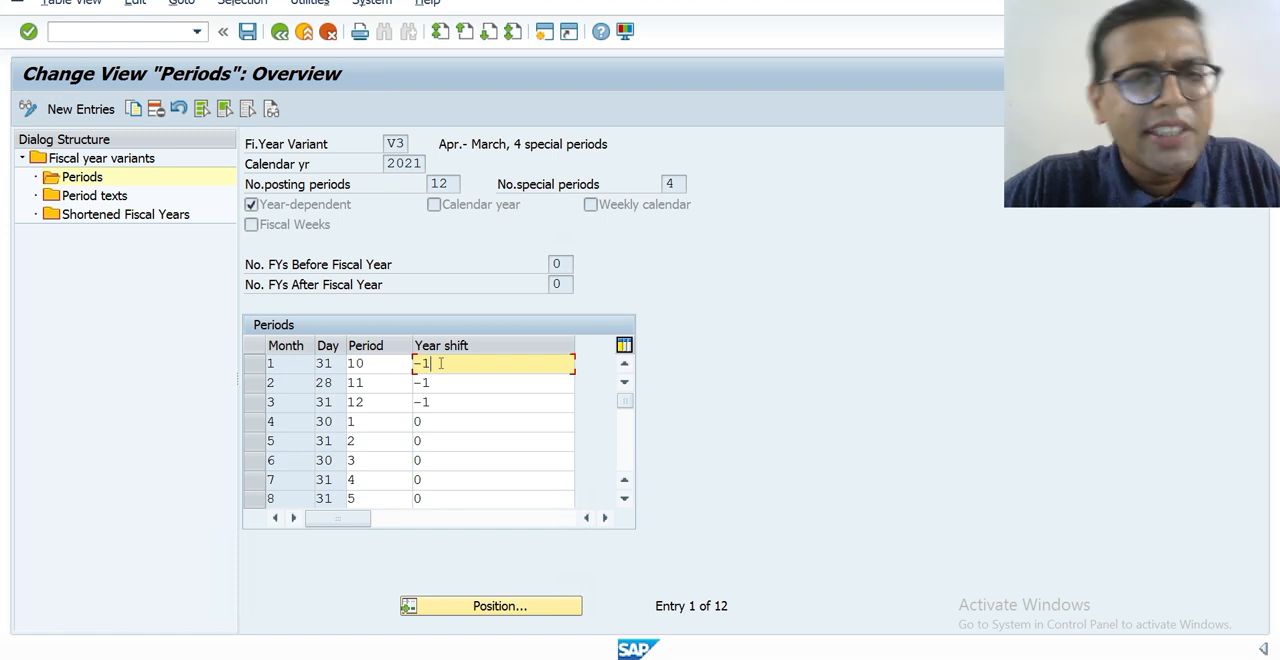
click(434, 421)
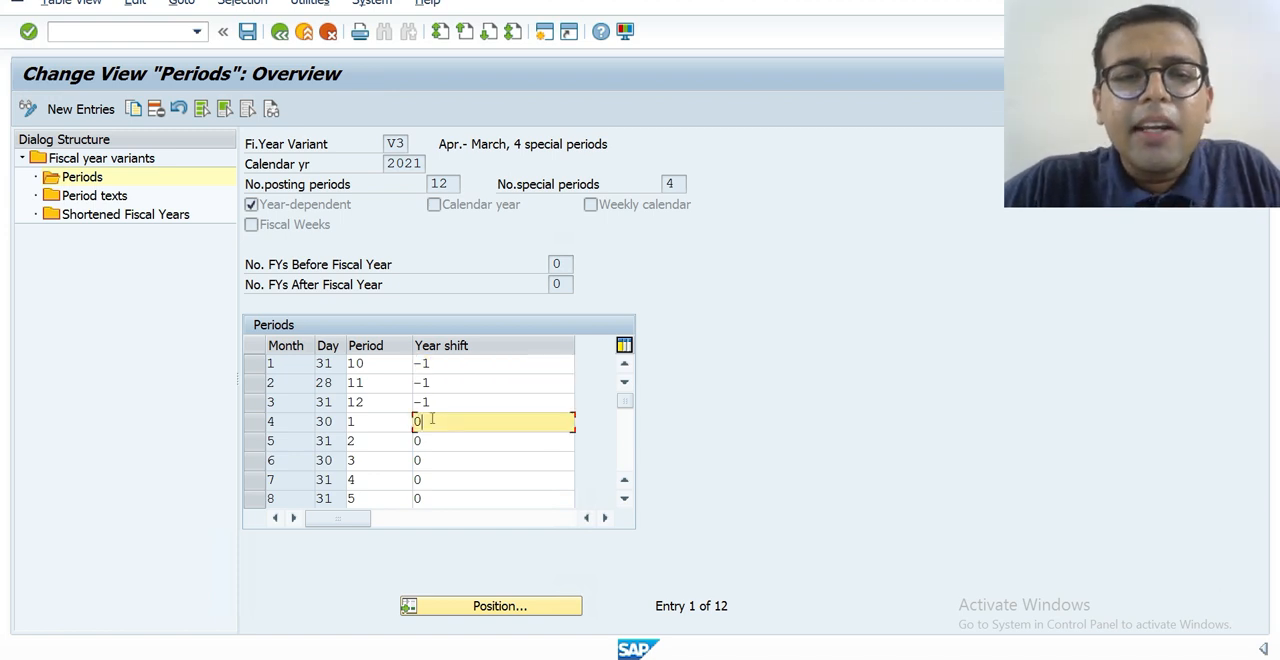
click(446, 364)
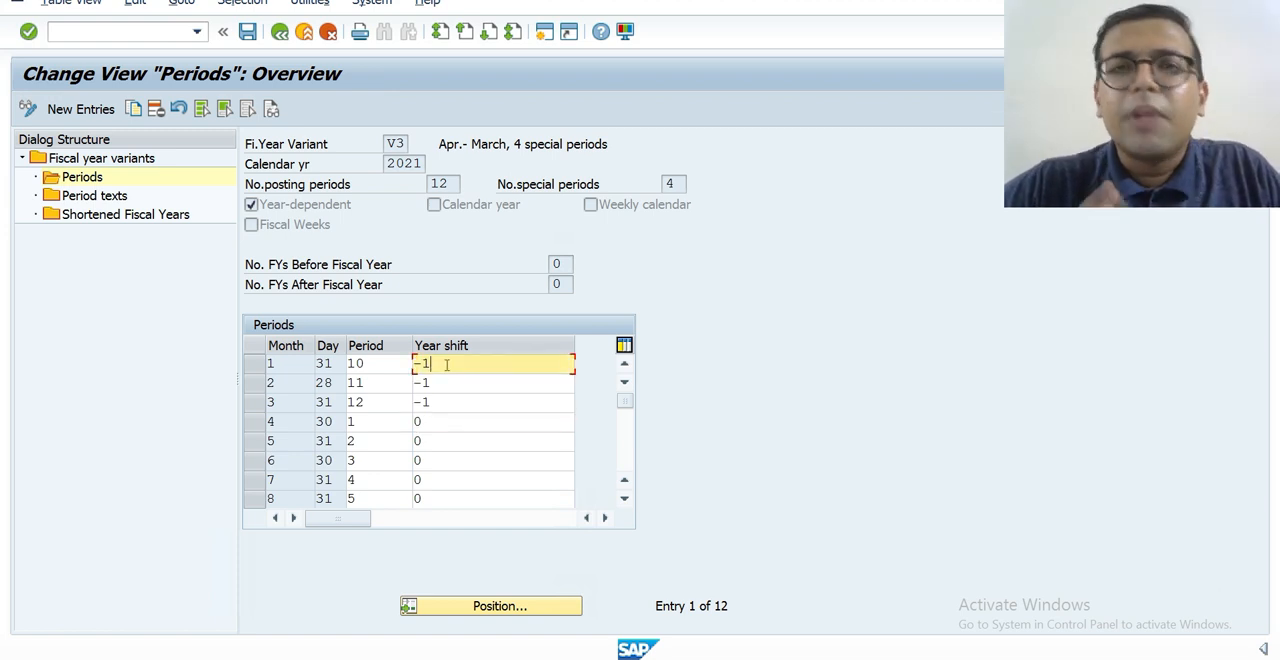
click(430, 422)
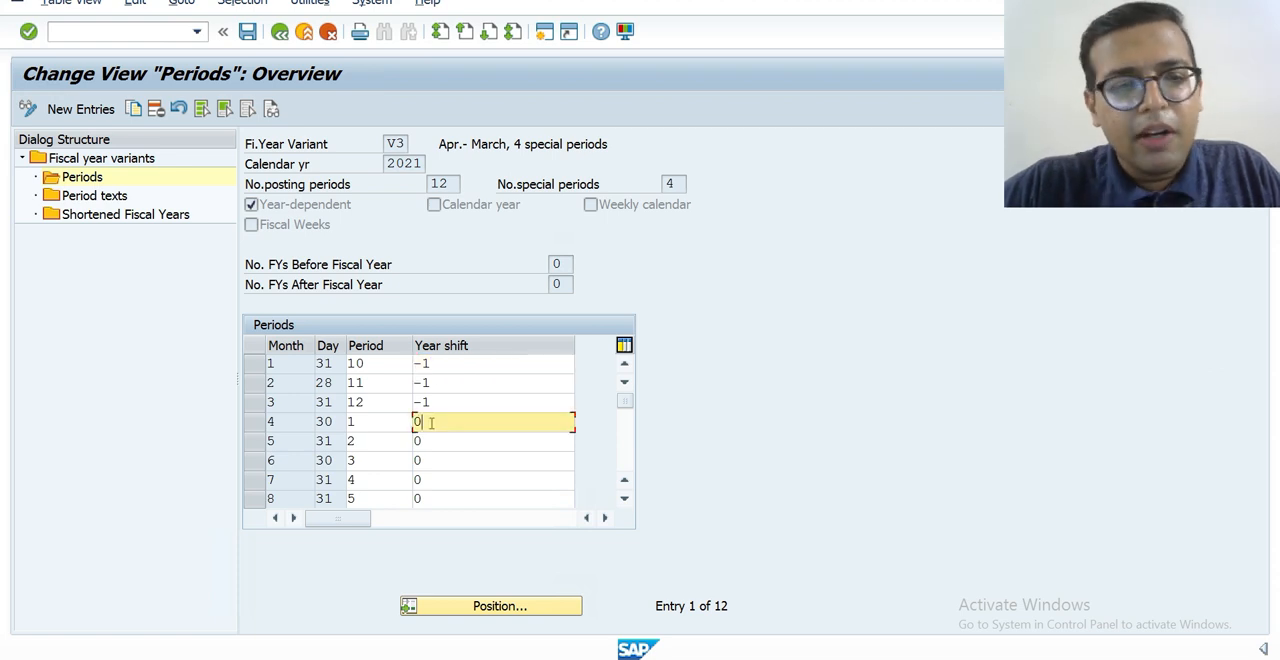
click(463, 360)
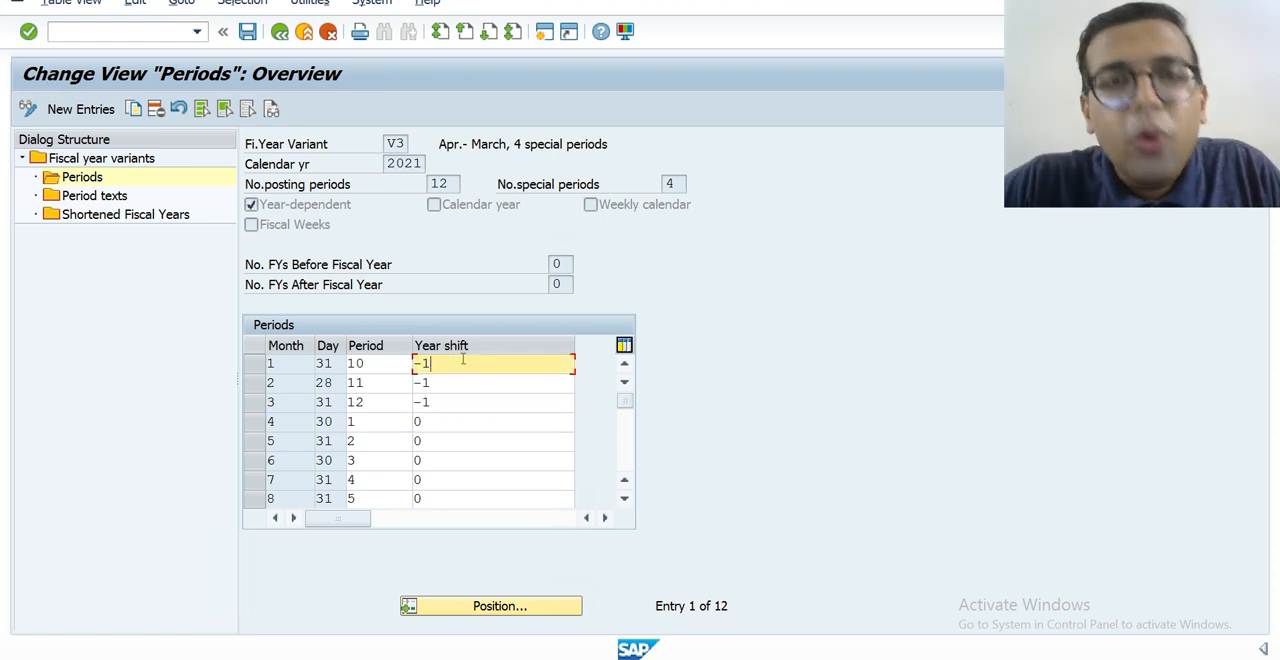
click(461, 382)
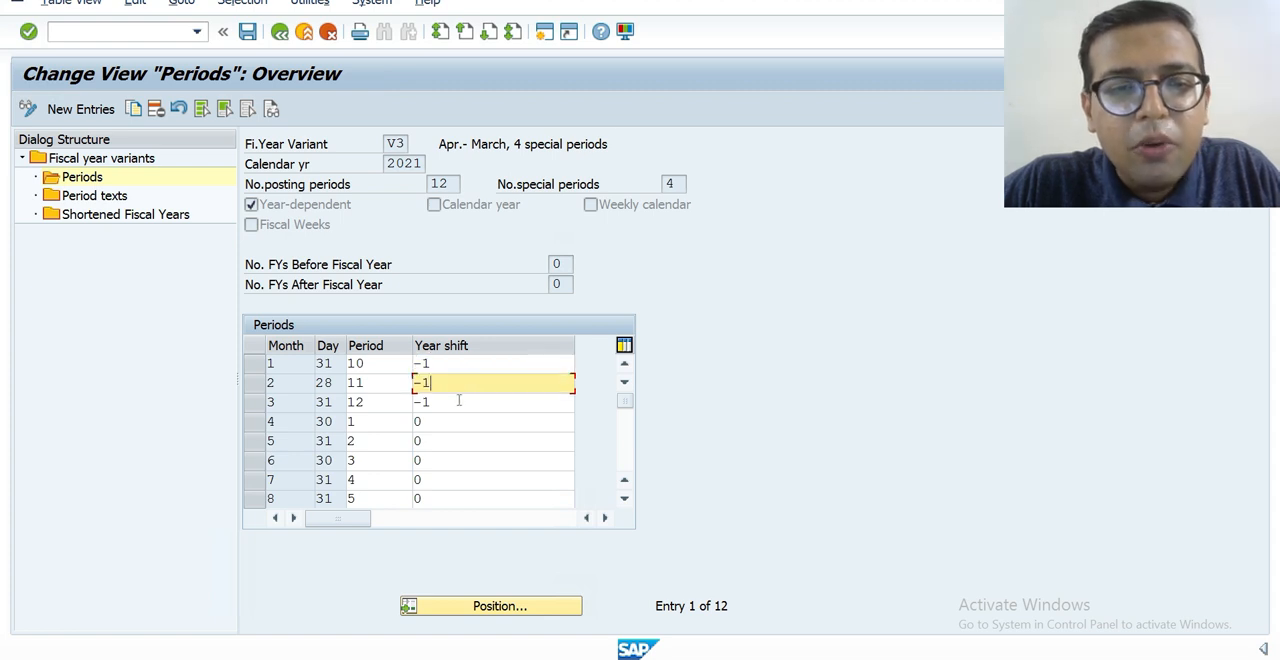
click(459, 401)
click(459, 426)
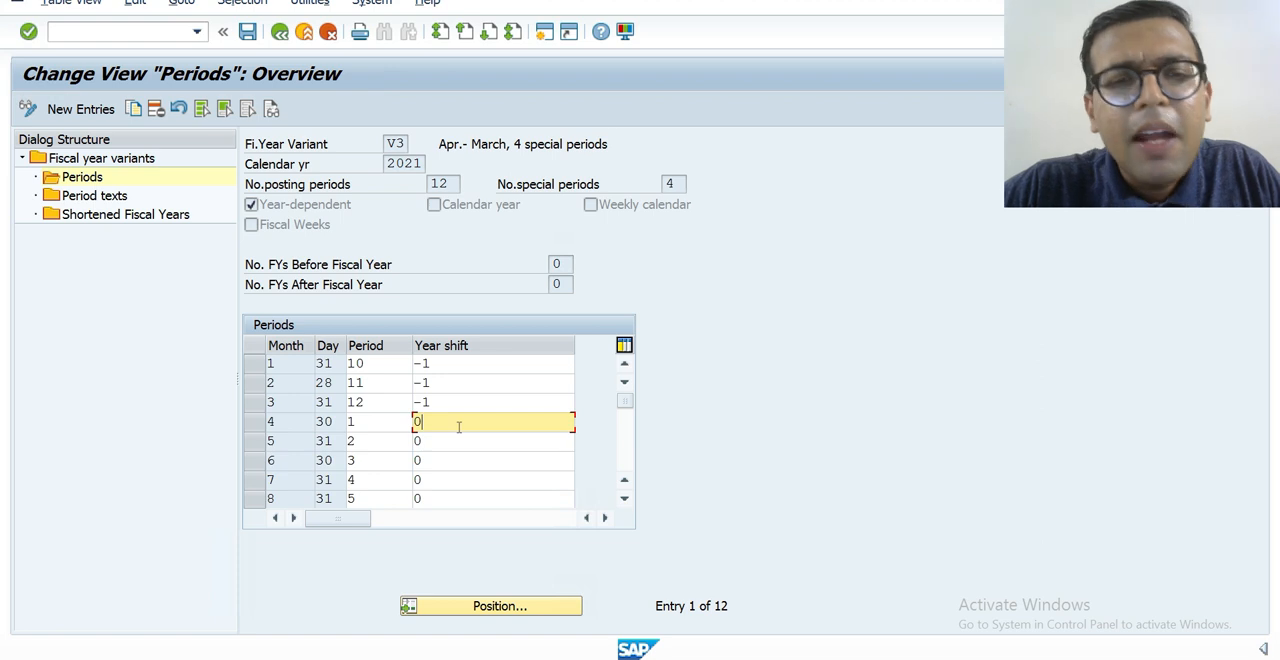
View the period texts of variant V3 for fiscal year 2021 and return to the implementation guide structure.
double_click(106, 198)
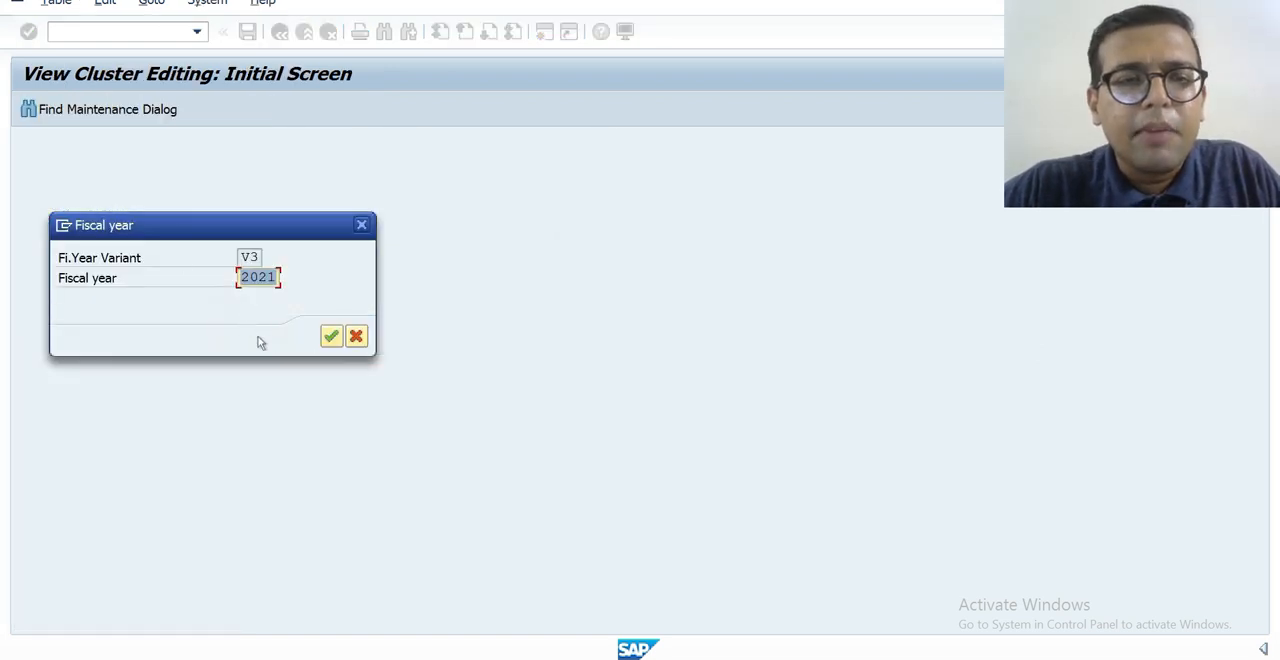
click(330, 336)
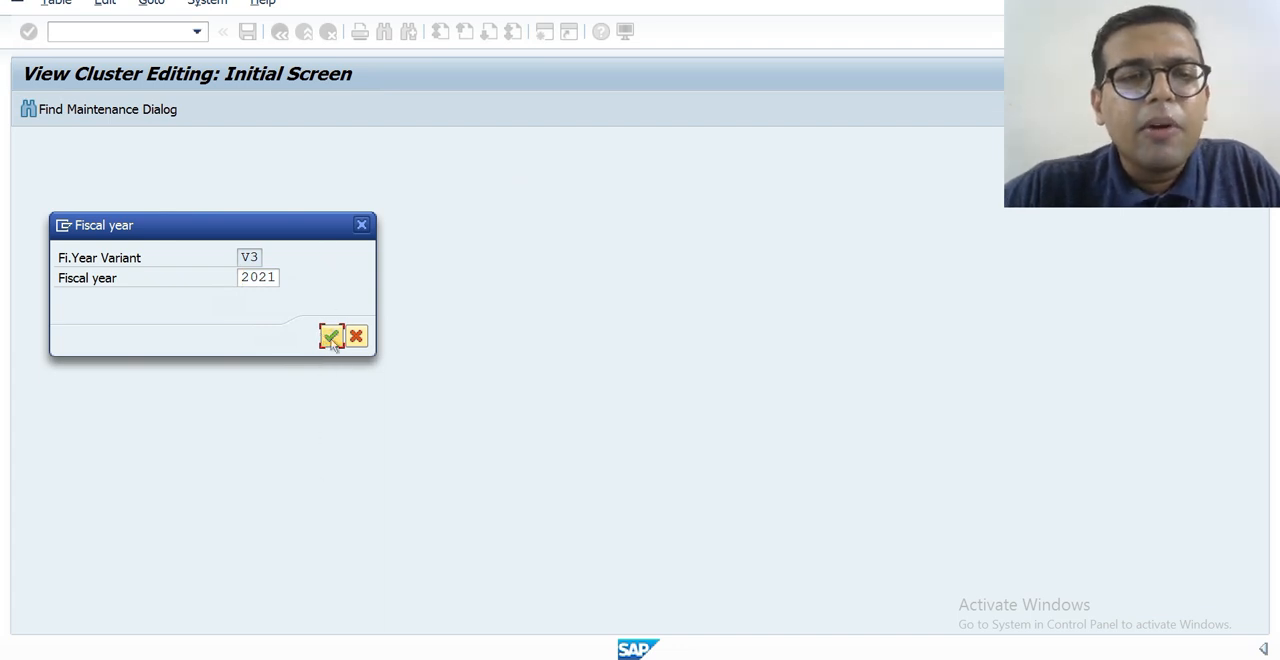
click(331, 337)
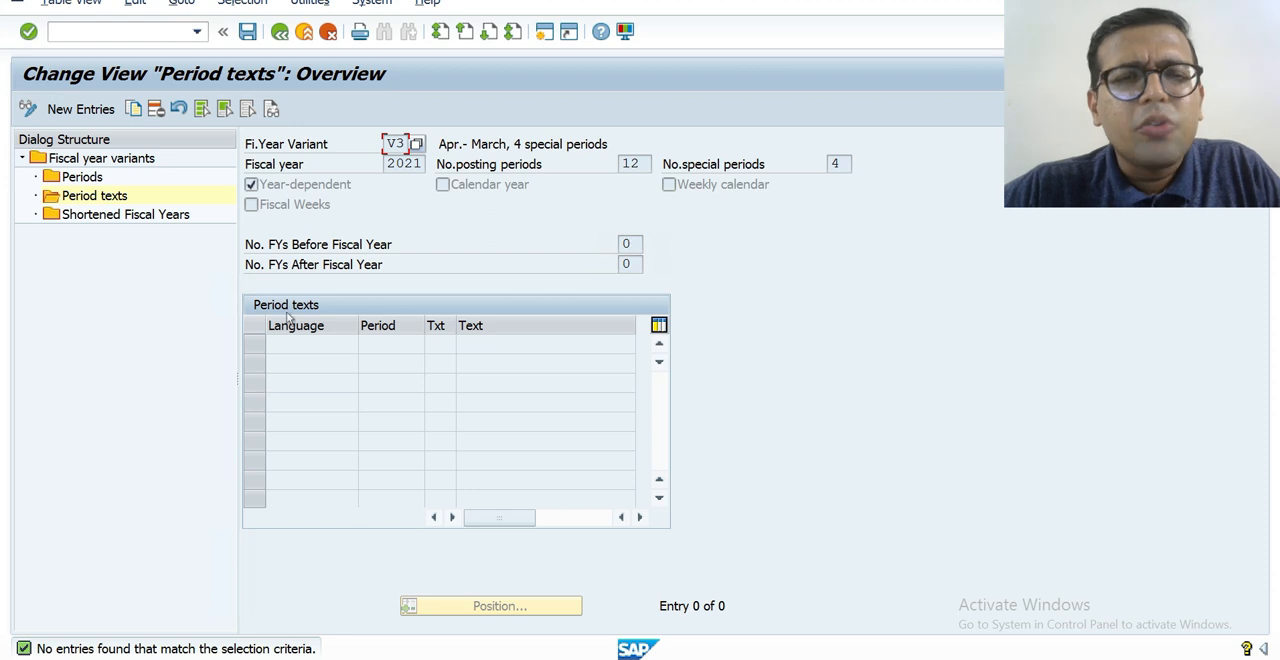
click(280, 32)
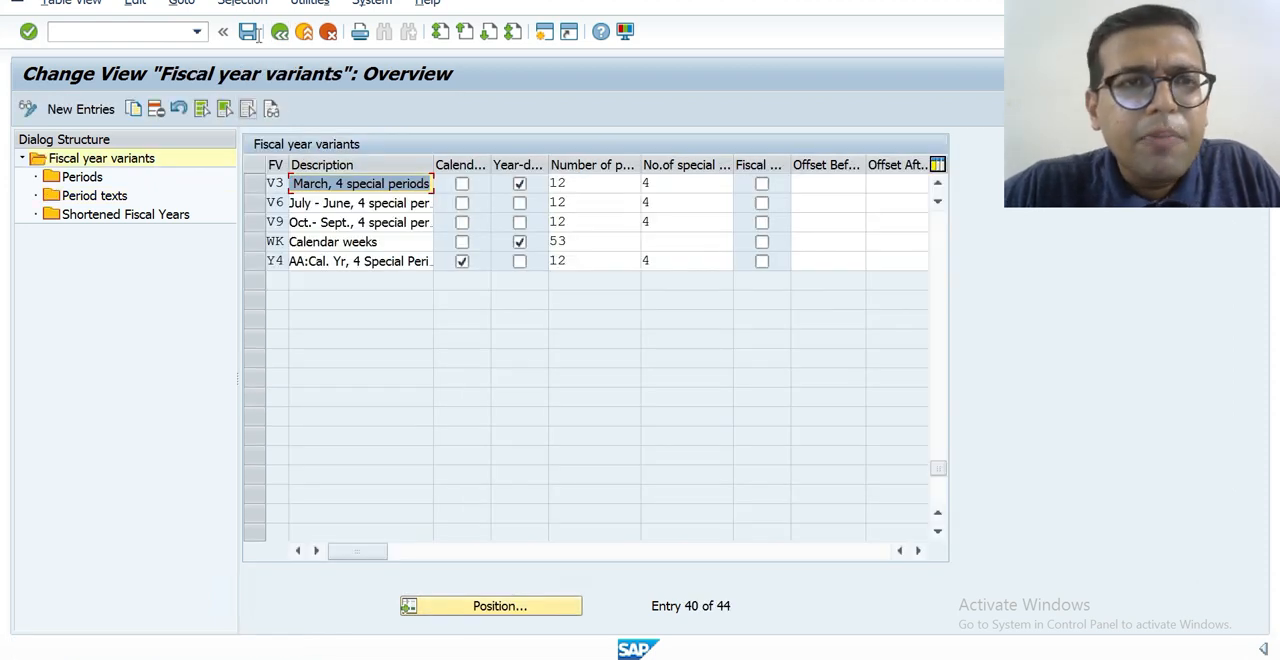
click(280, 32)
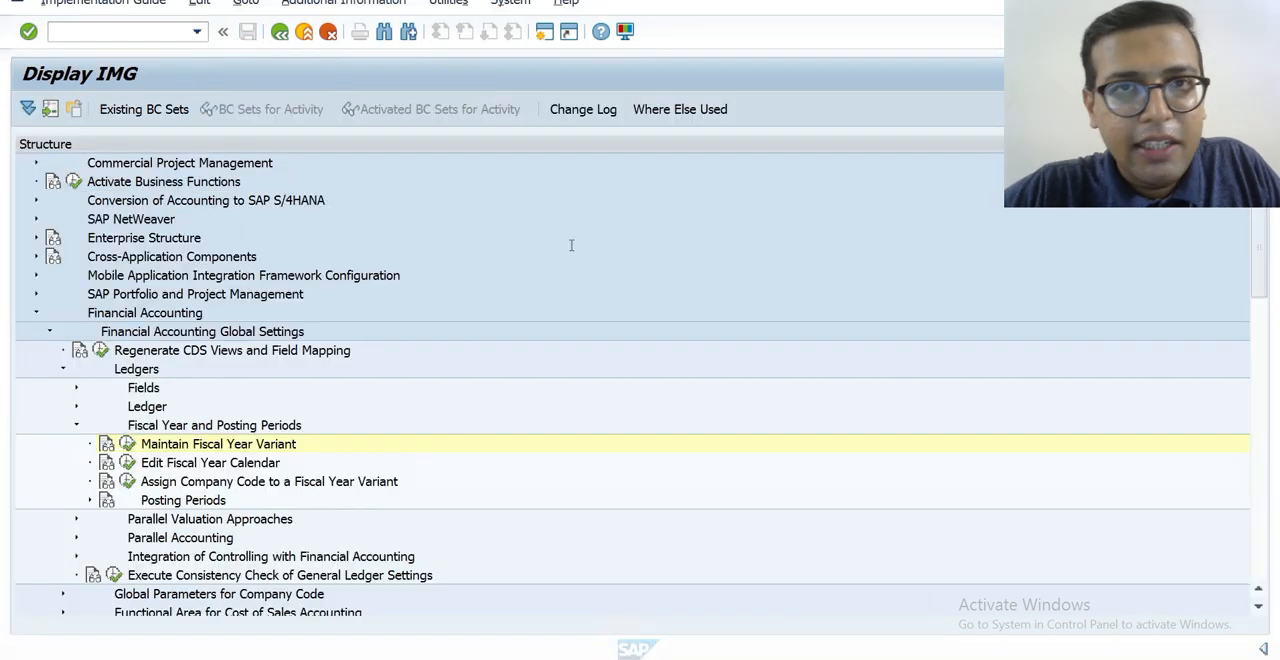
Try to open the Assign Company Code to a Fiscal Year Variant activity and decline displaying the locked data.
click(127, 484)
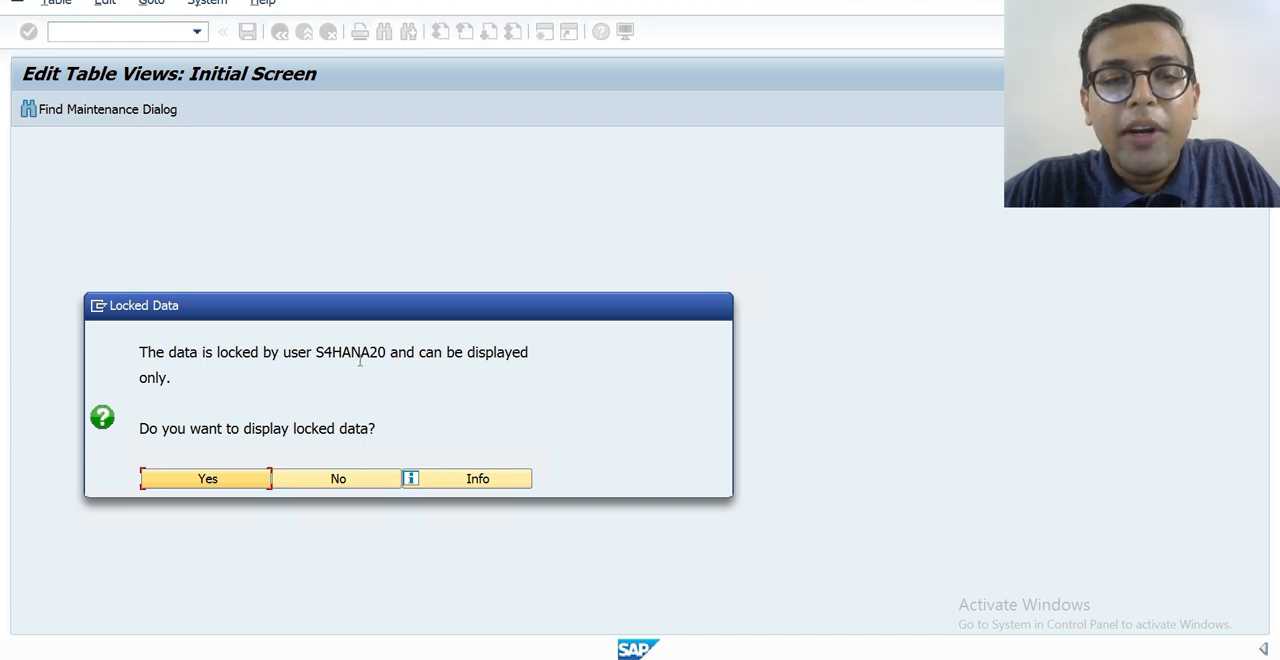
double_click(403, 368)
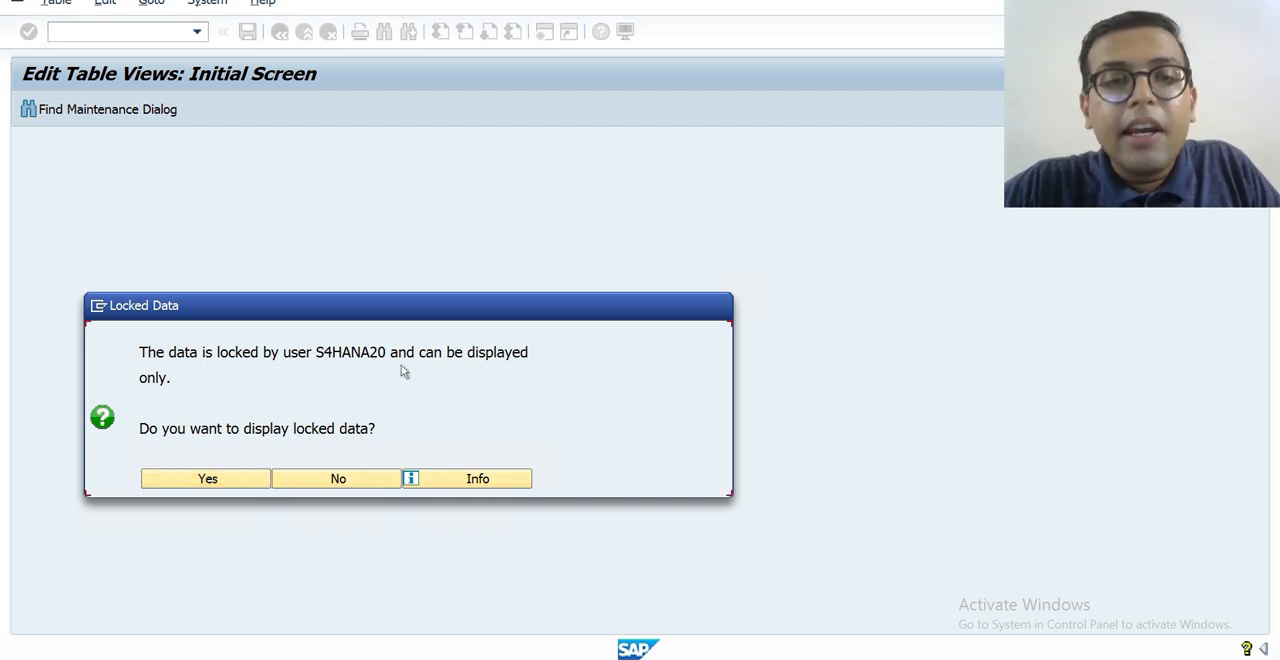
click(338, 479)
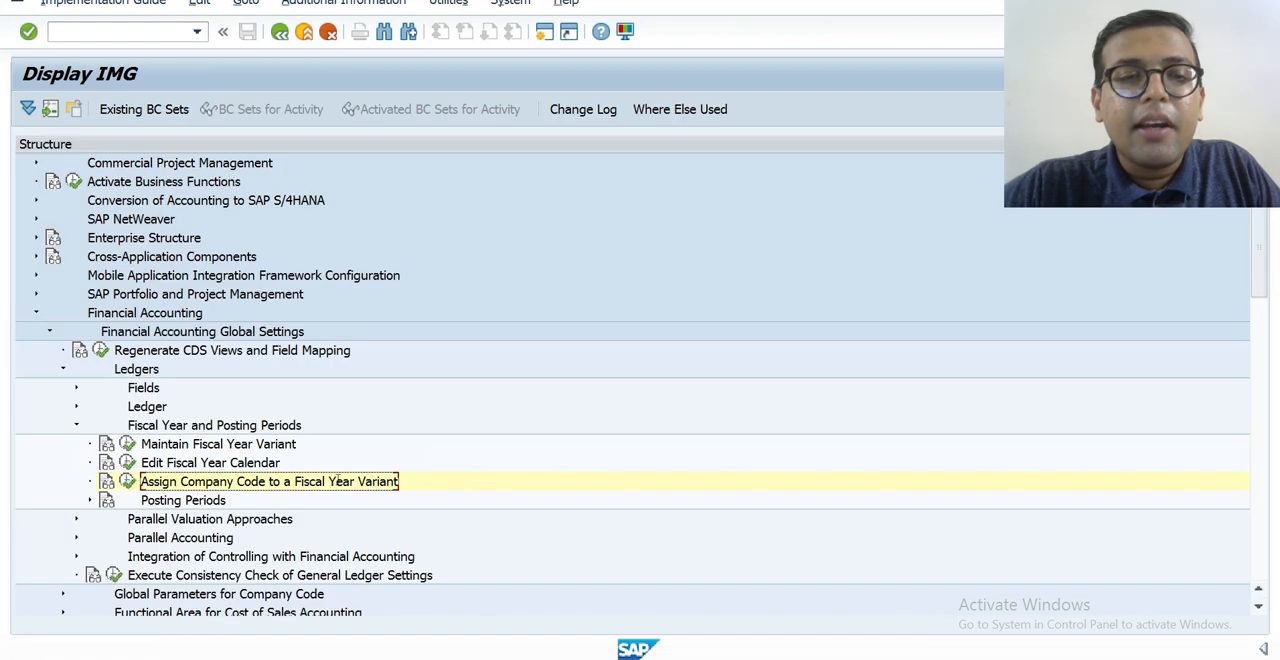
Display the locked company code to fiscal year variant assignments read-only, and return to the implementation guide.
click(126, 482)
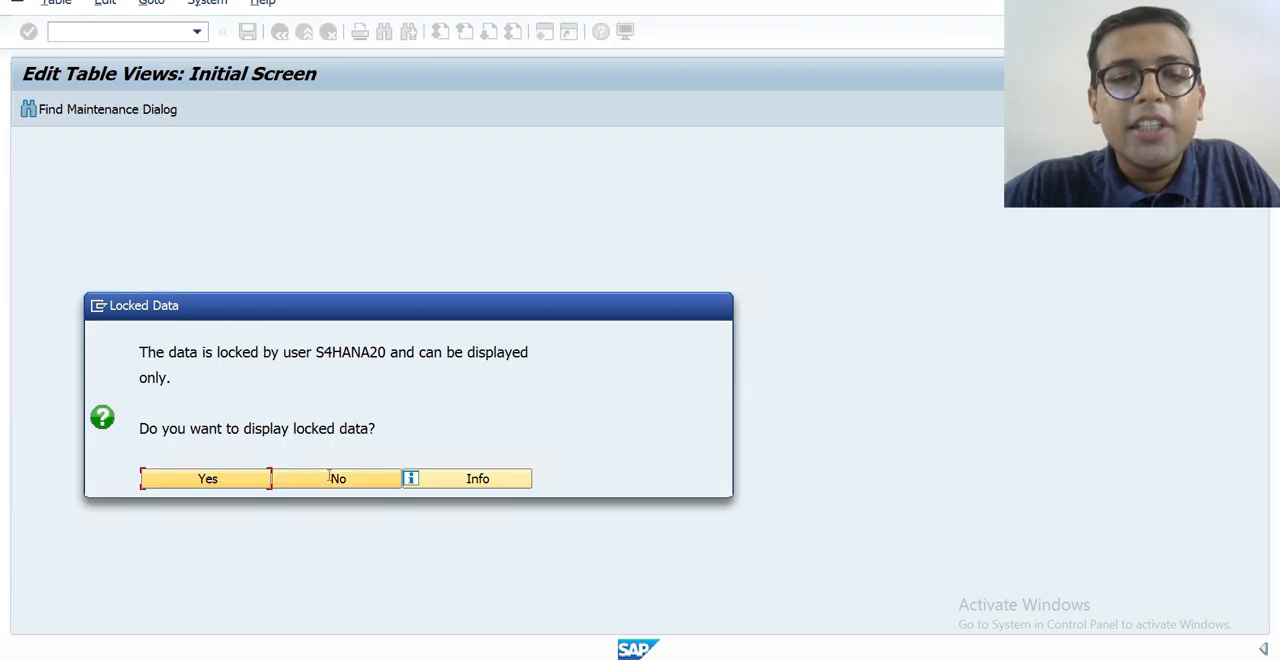
click(331, 479)
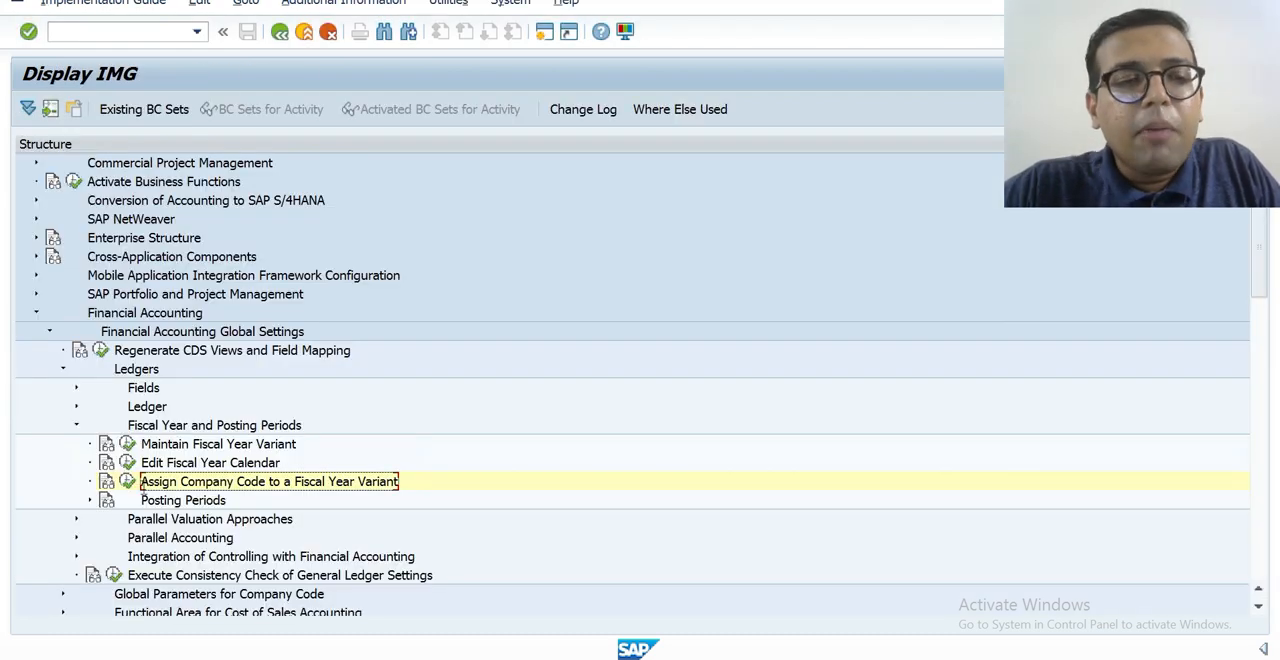
click(128, 483)
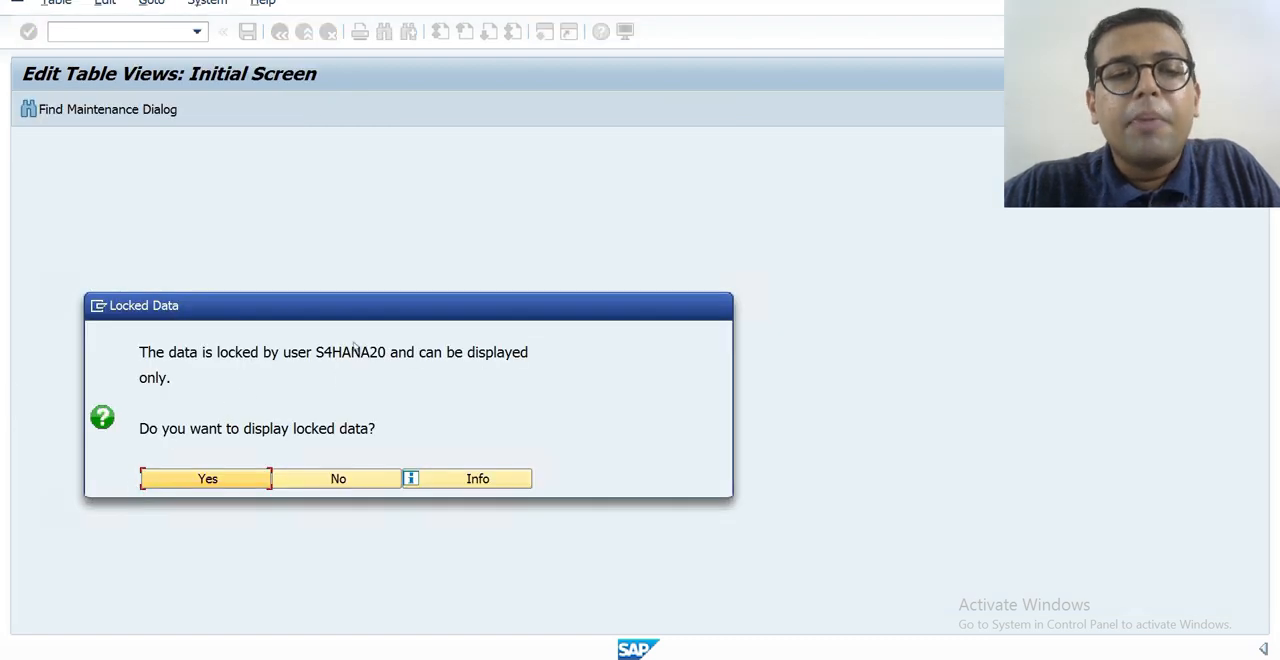
click(214, 477)
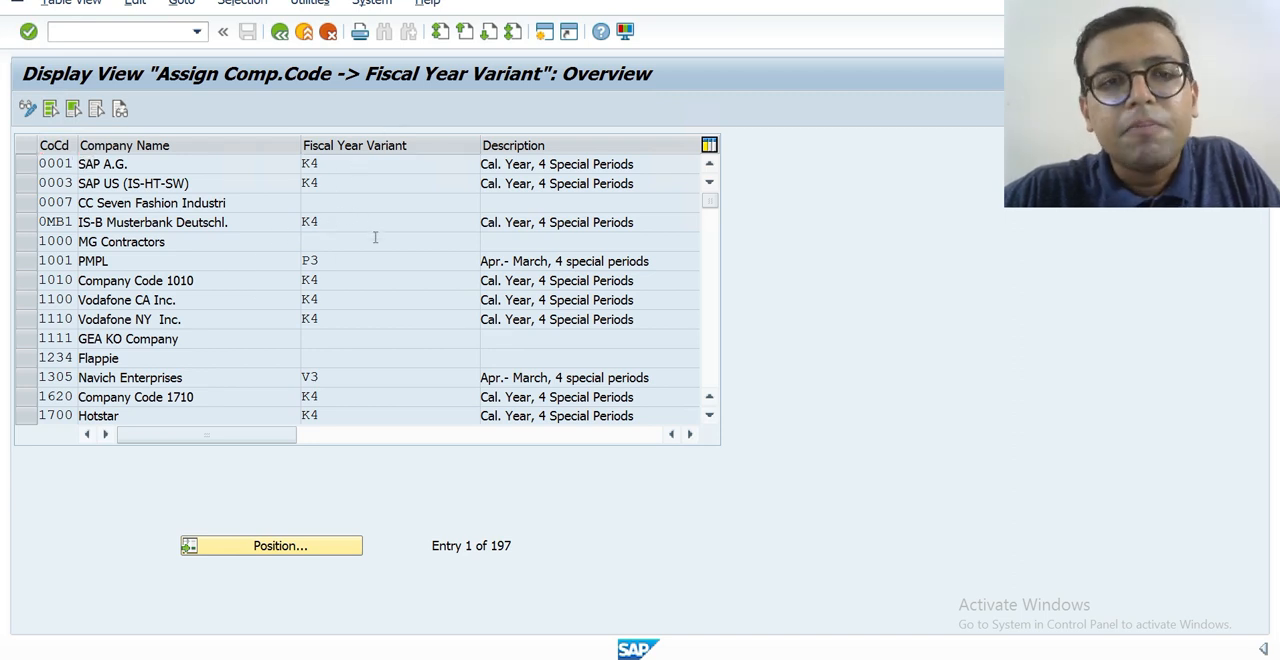
key(F3)
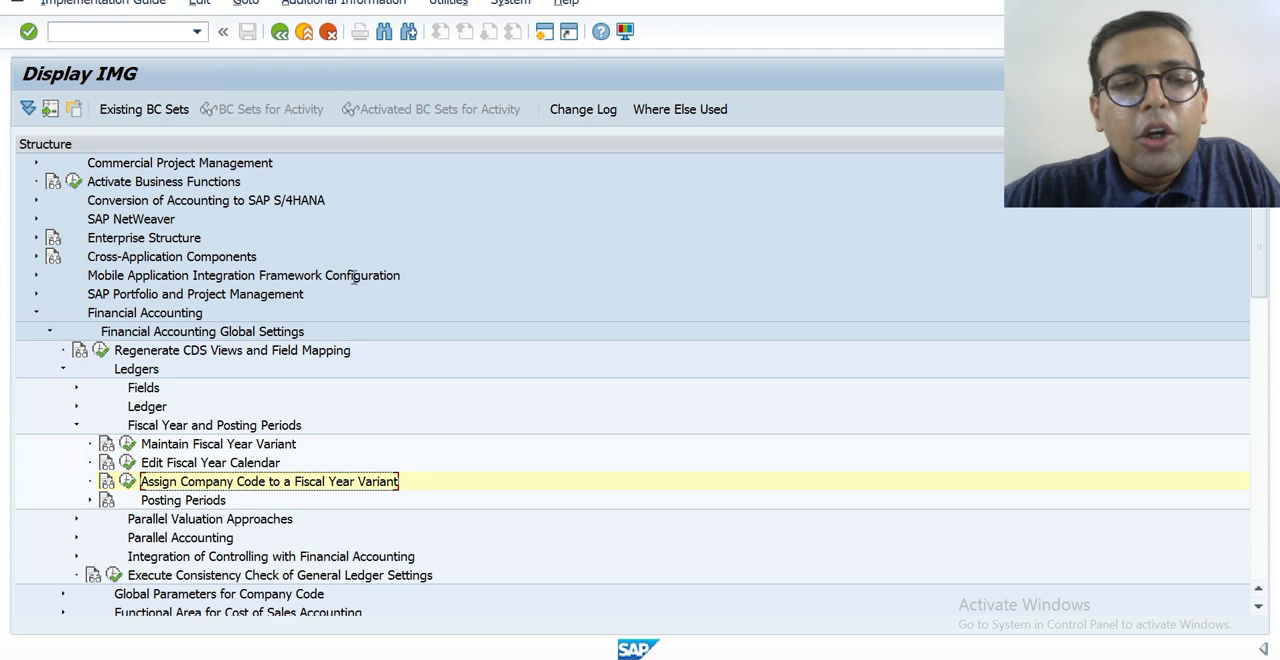
Exit HKTN's Company Code Global Data maintenance in the other session to release the locked fiscal year variant assignments.
double_click(212, 482)
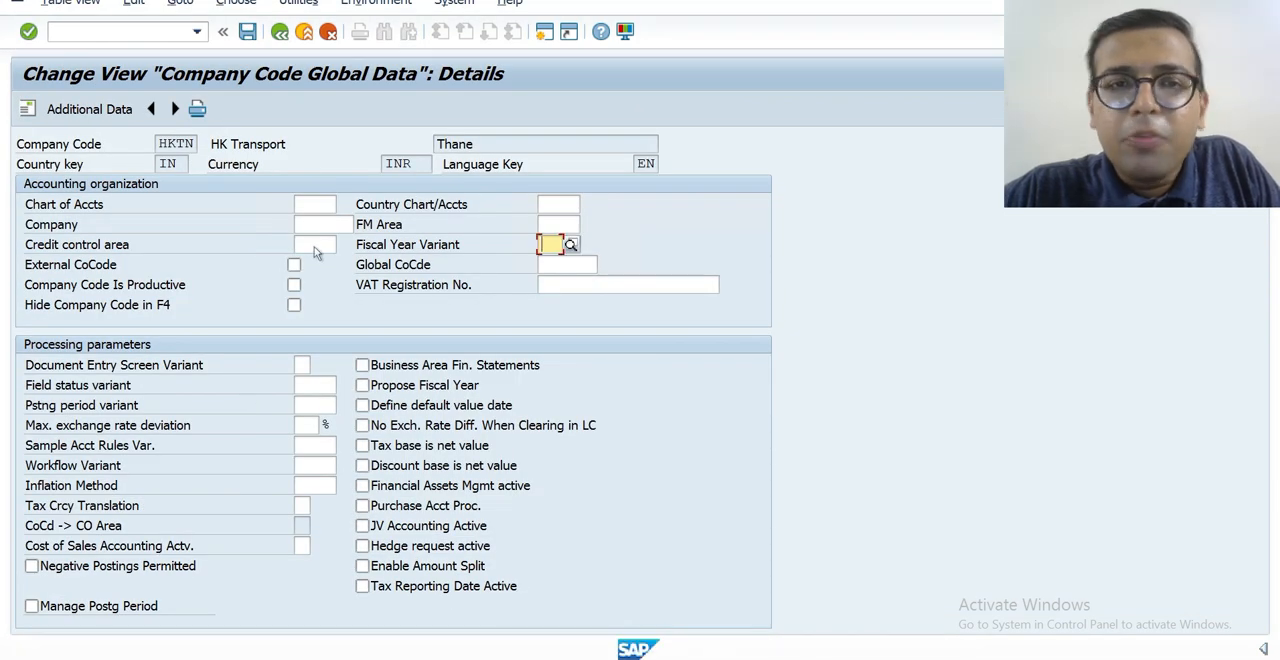
key(F3)
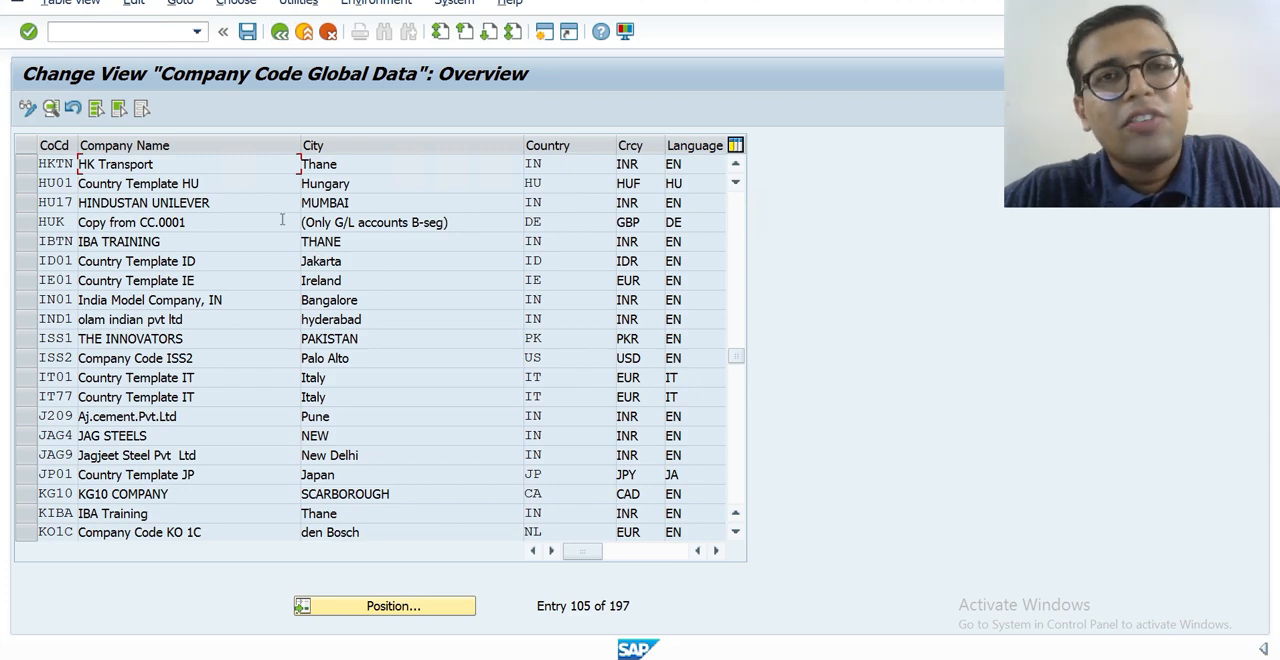
key(F3)
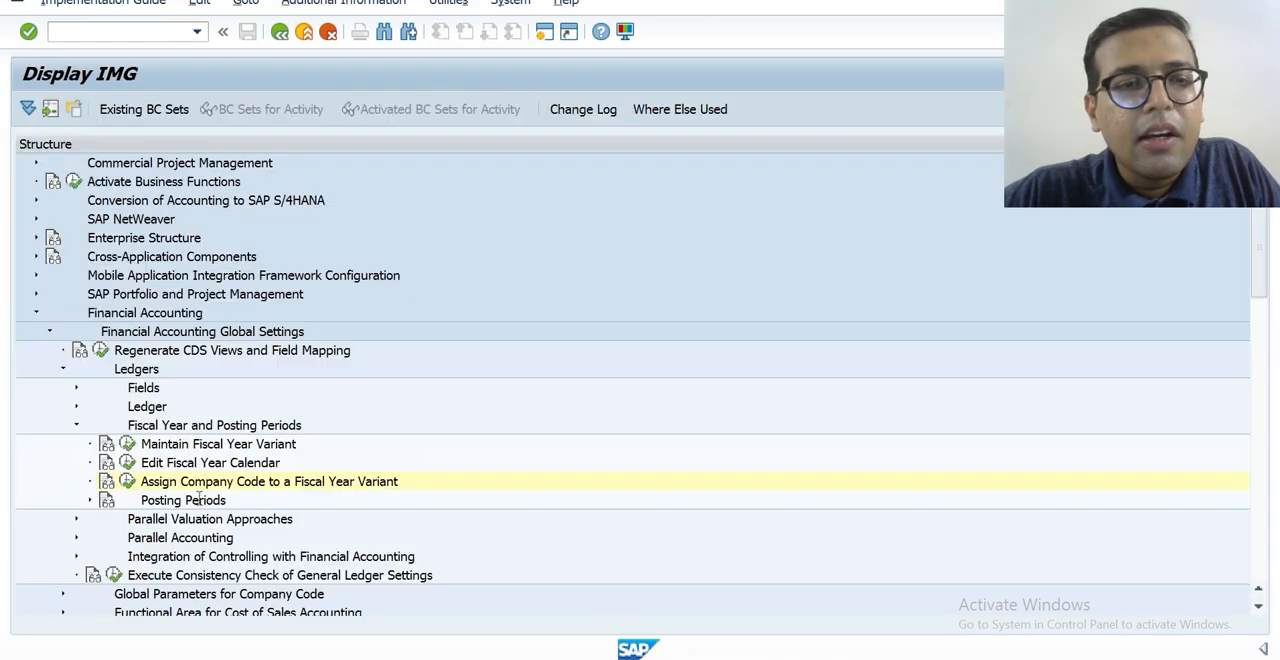
click(128, 481)
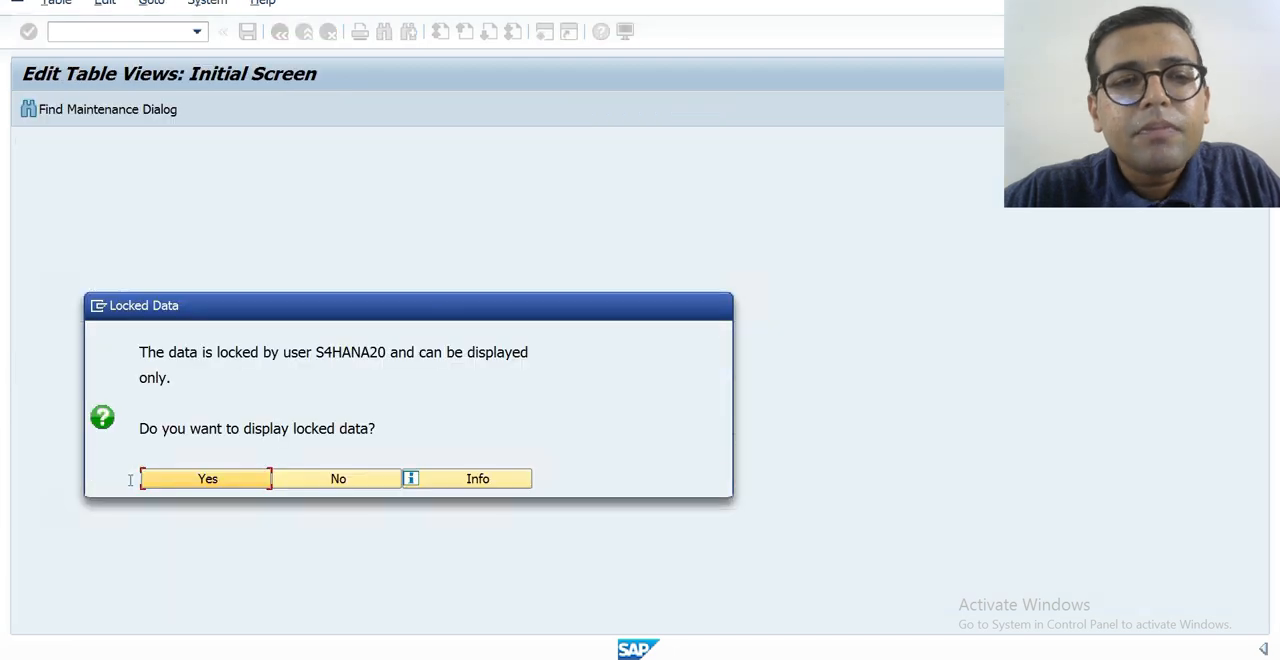
double_click(251, 489)
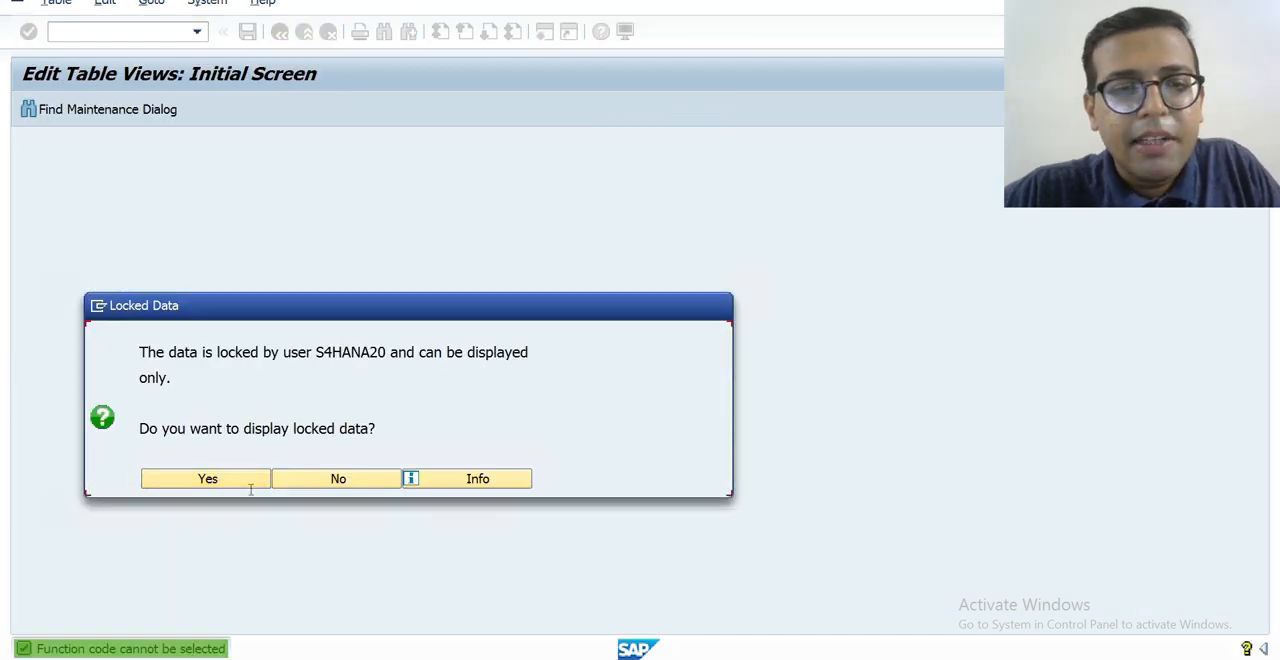
click(309, 481)
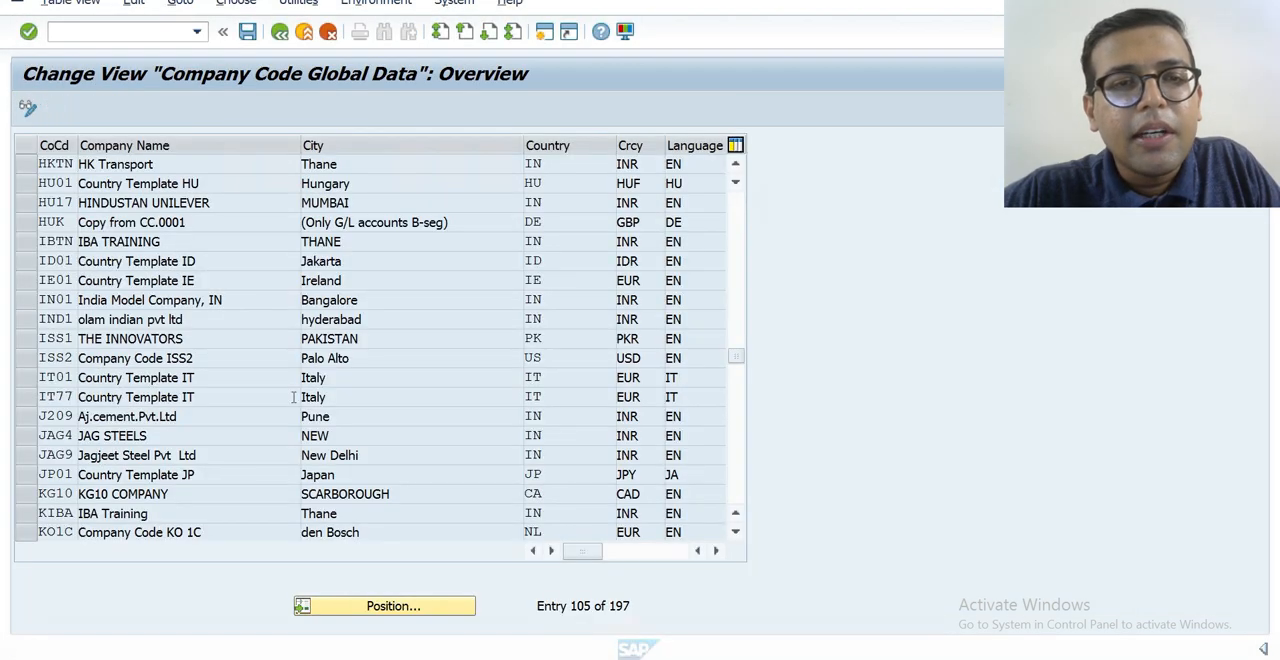
key(F3)
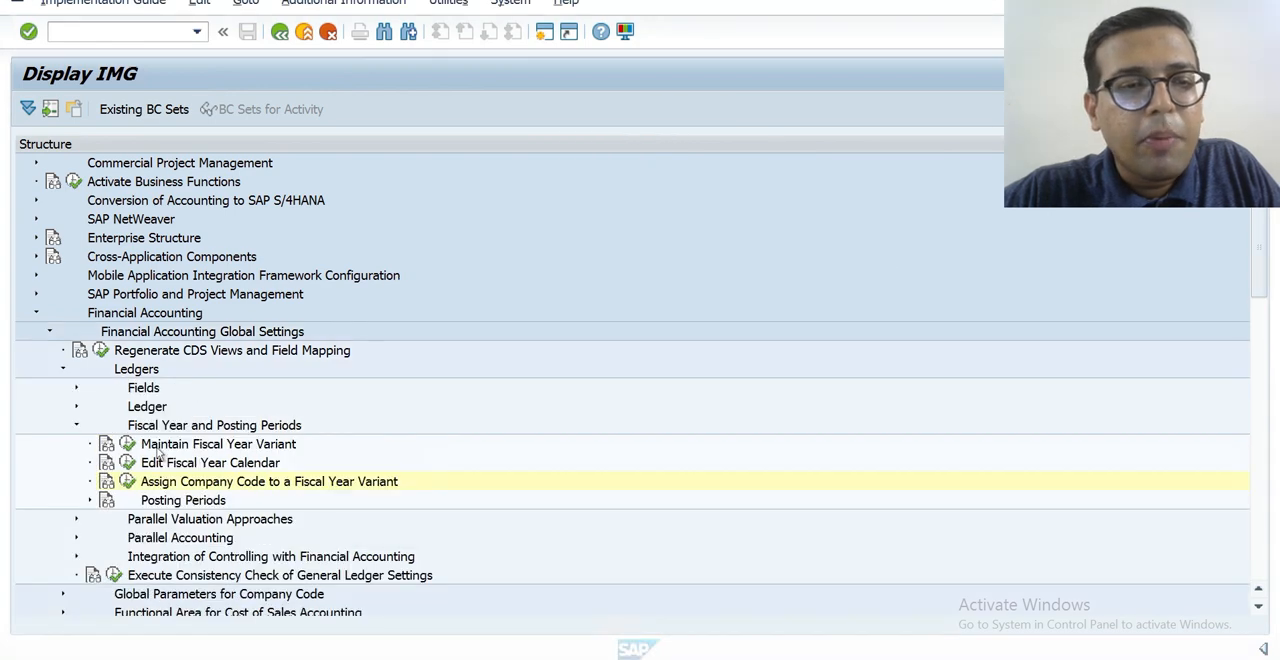
Open the Assign Company Code to a Fiscal Year Variant activity for editing and position the list at company code HKTN.
click(127, 482)
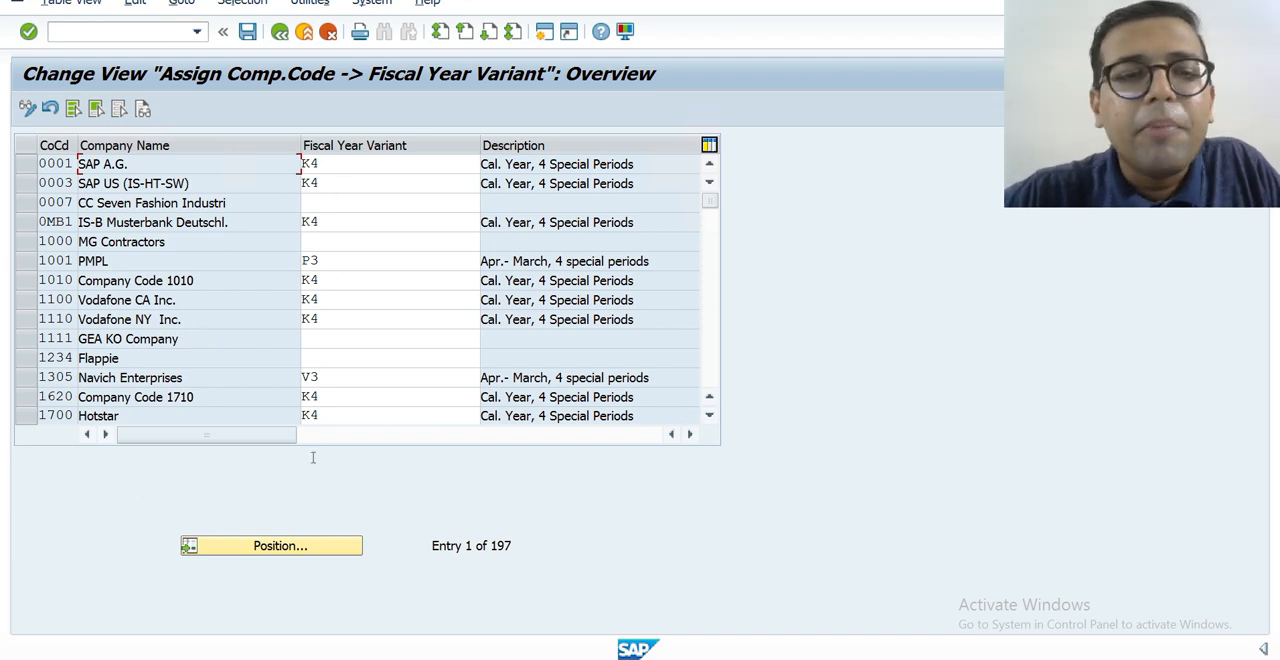
click(281, 553)
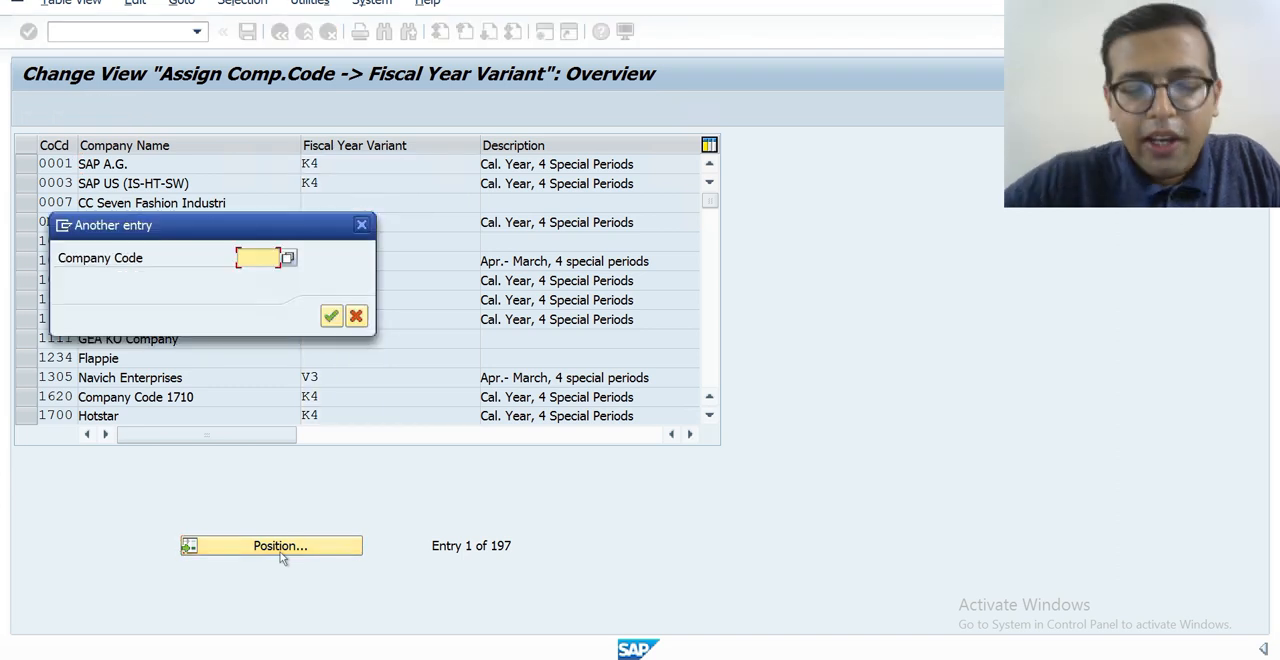
text(HKIT)
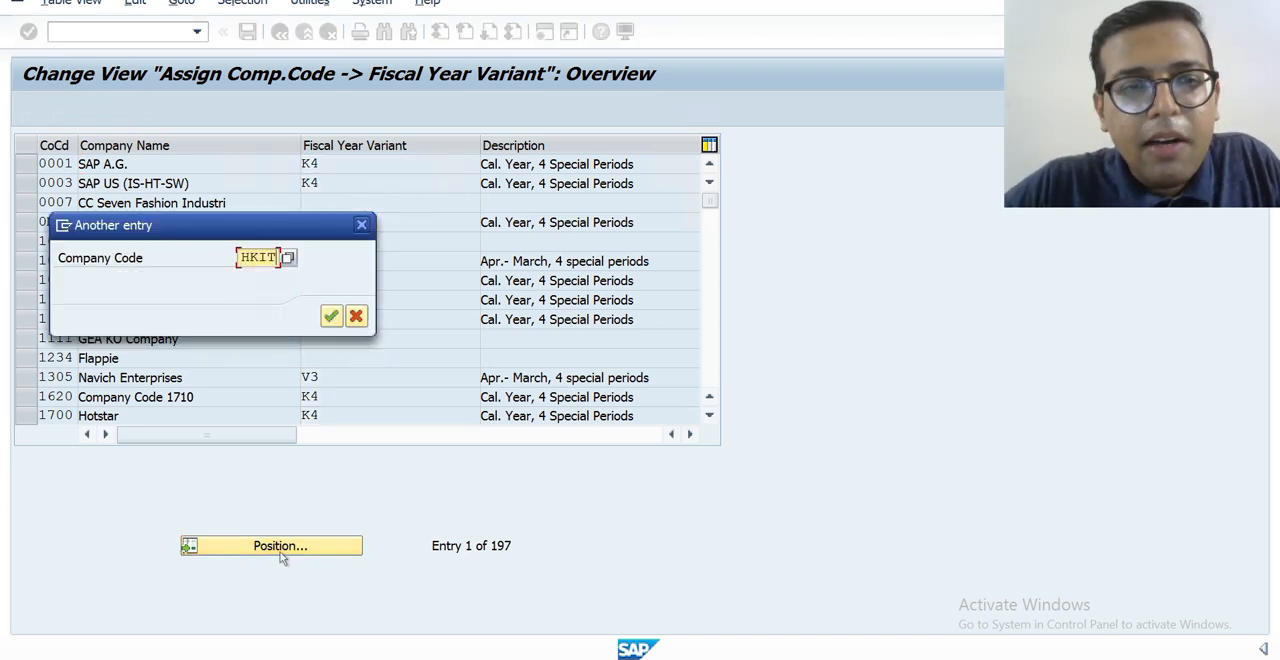
key(BackSpace)
key(BackSpace)
text(TN)
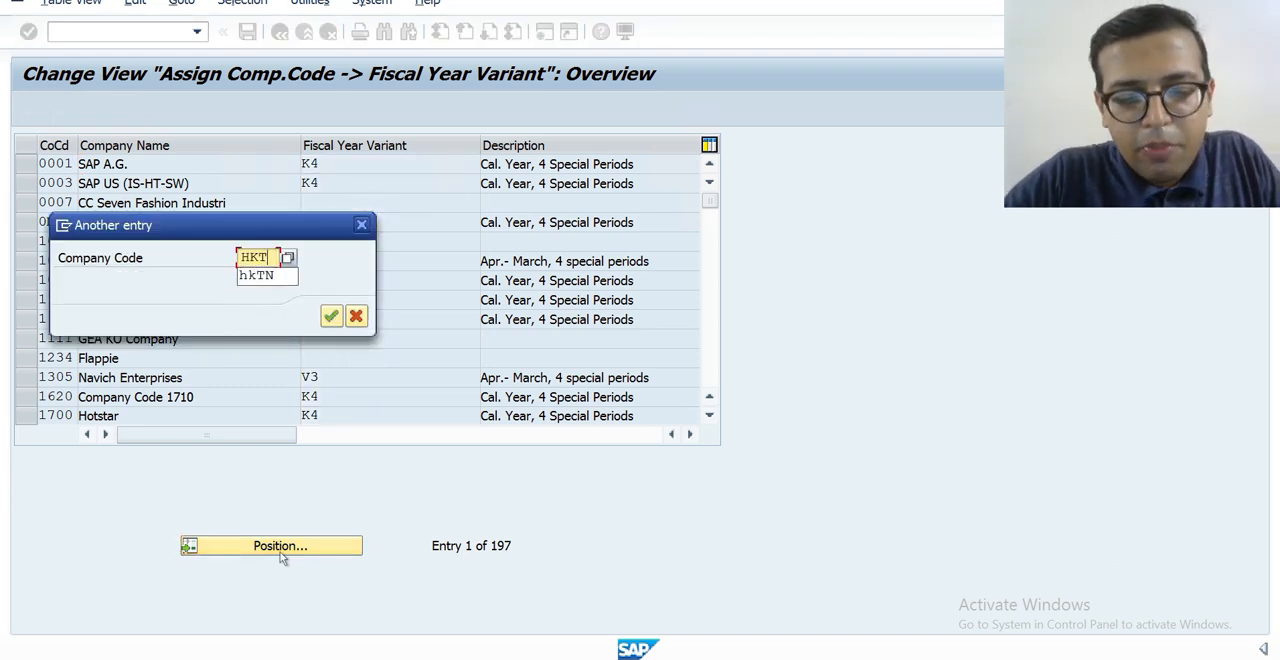
key(Return)
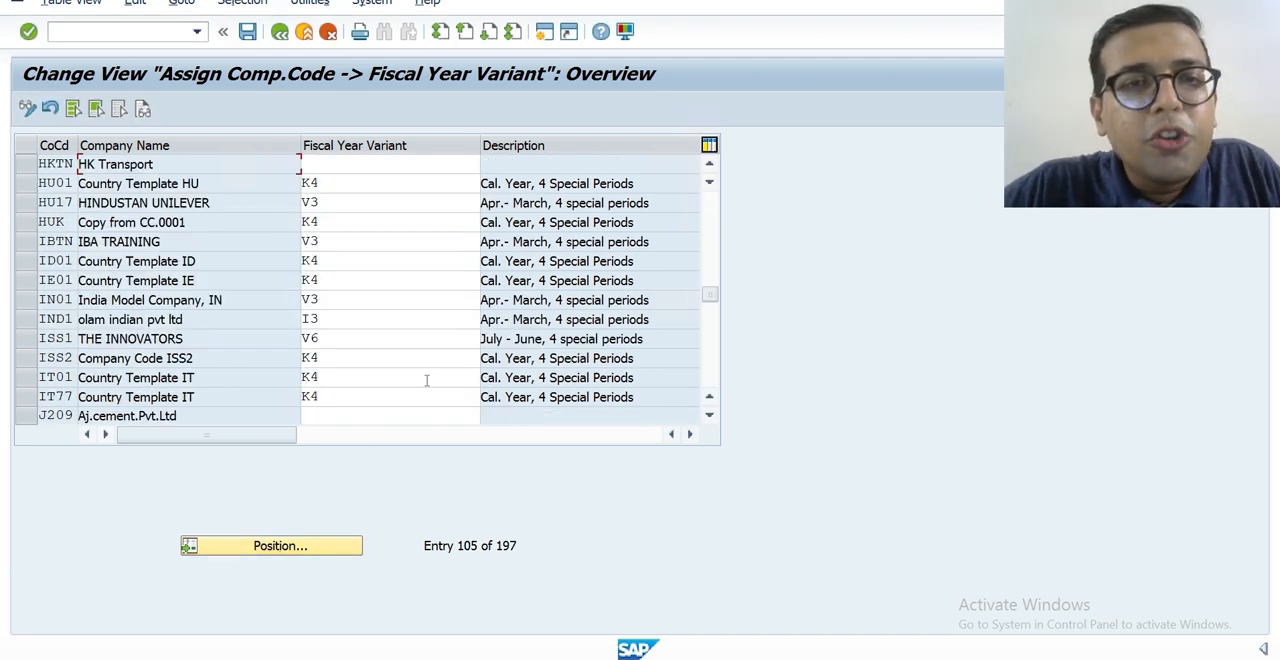
Assign fiscal year variant V3 to company code HKTN and save it in the HK Transport customizing request.
click(460, 165)
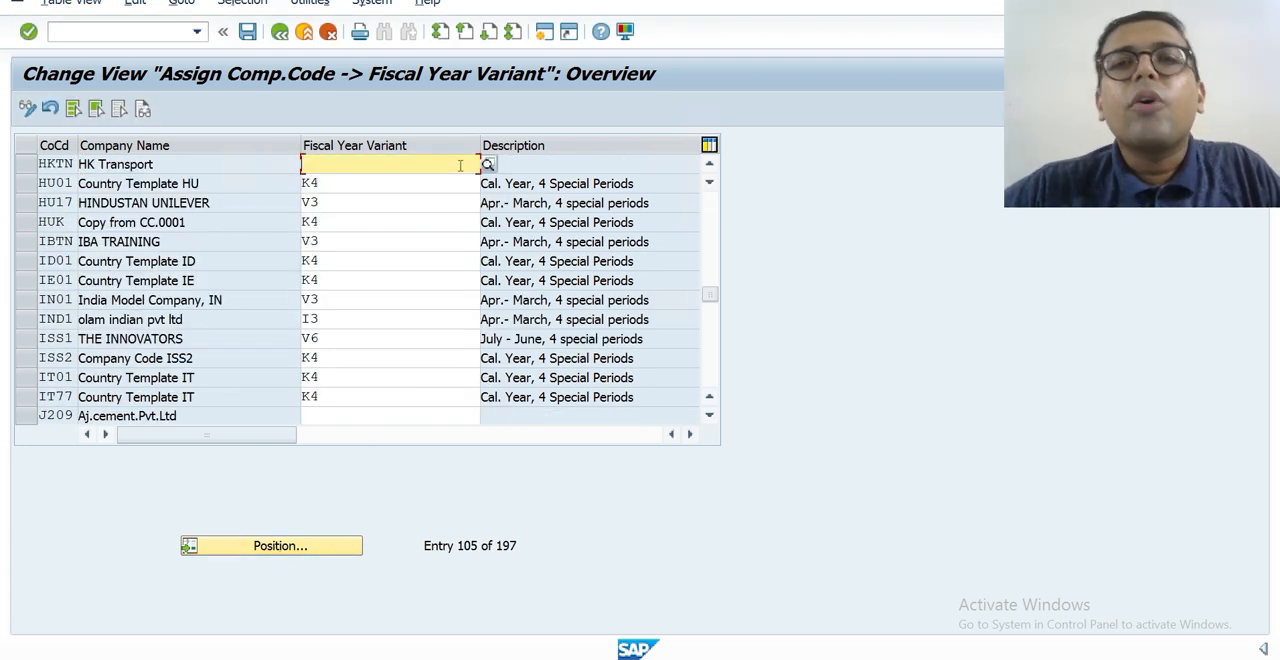
text(V3)
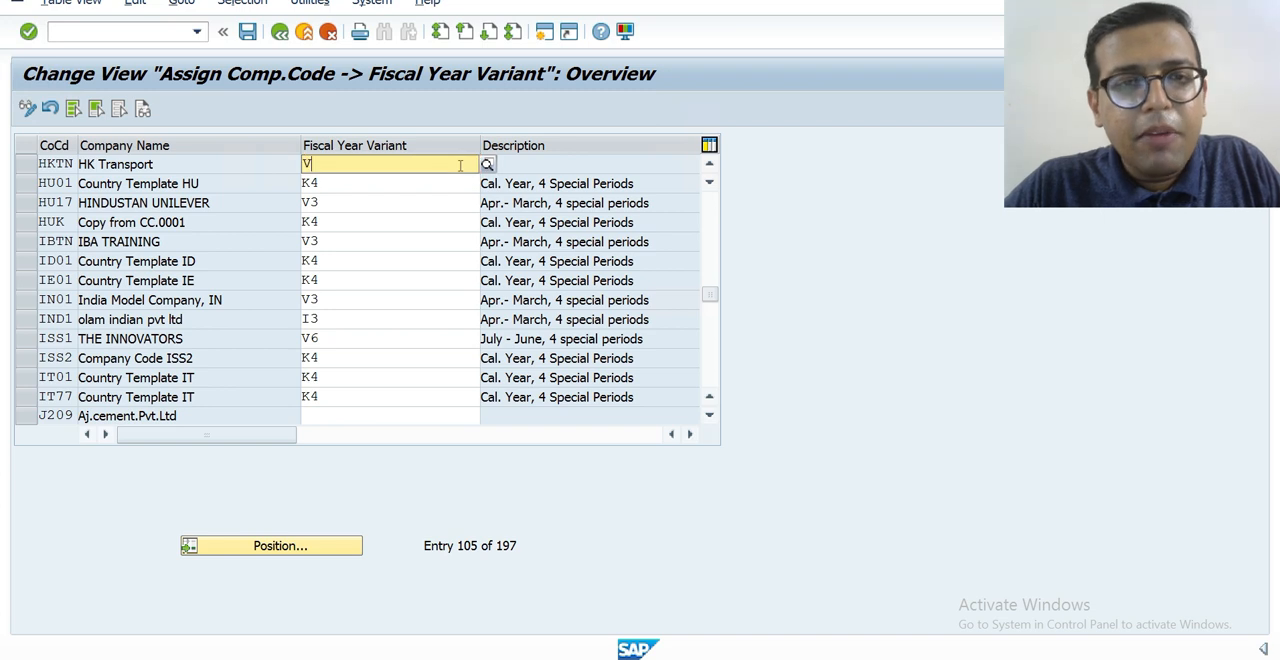
key(Return)
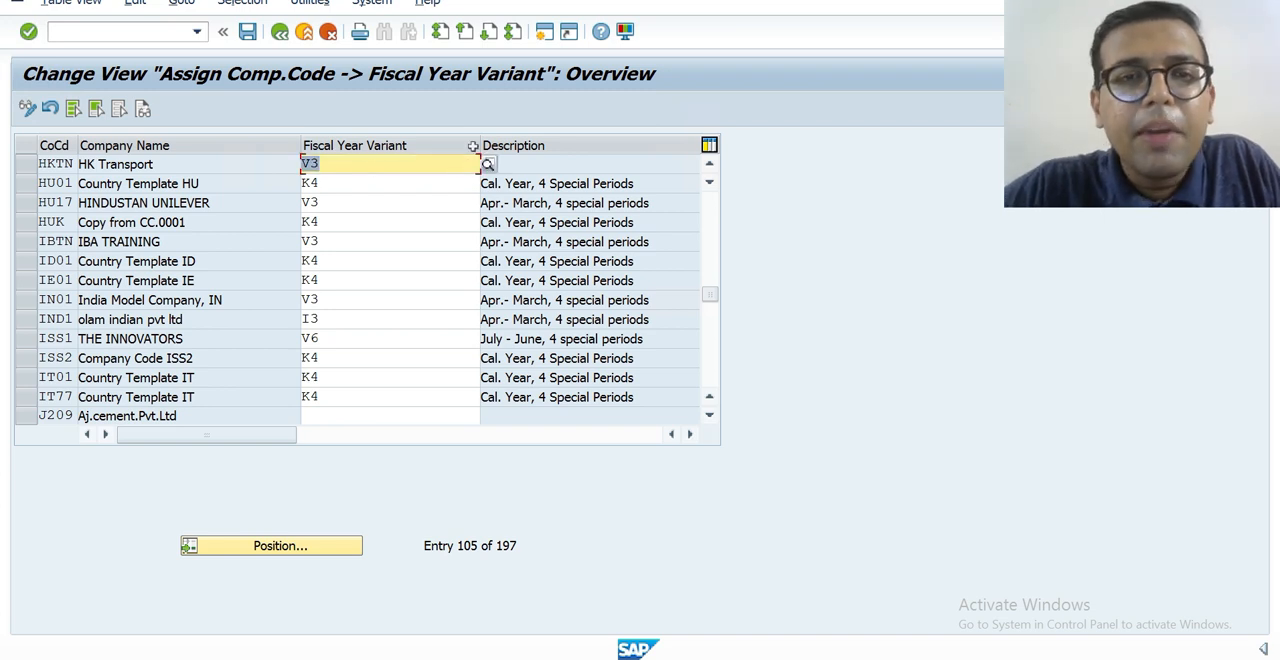
click(247, 32)
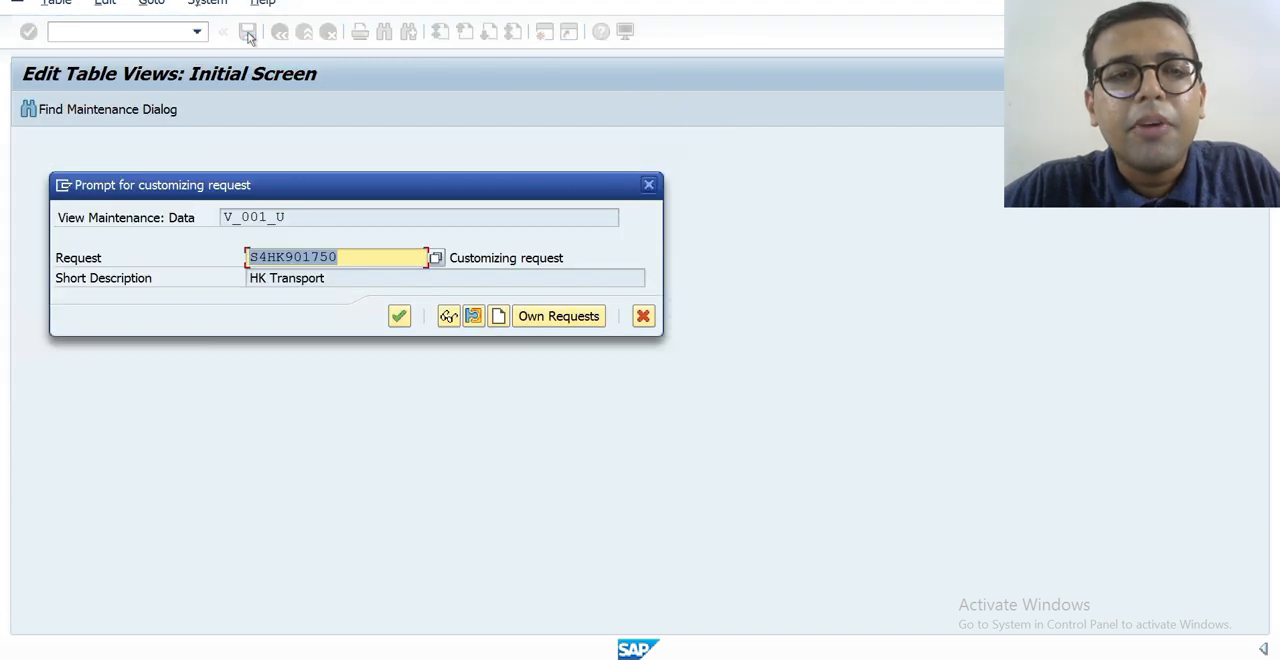
click(399, 316)
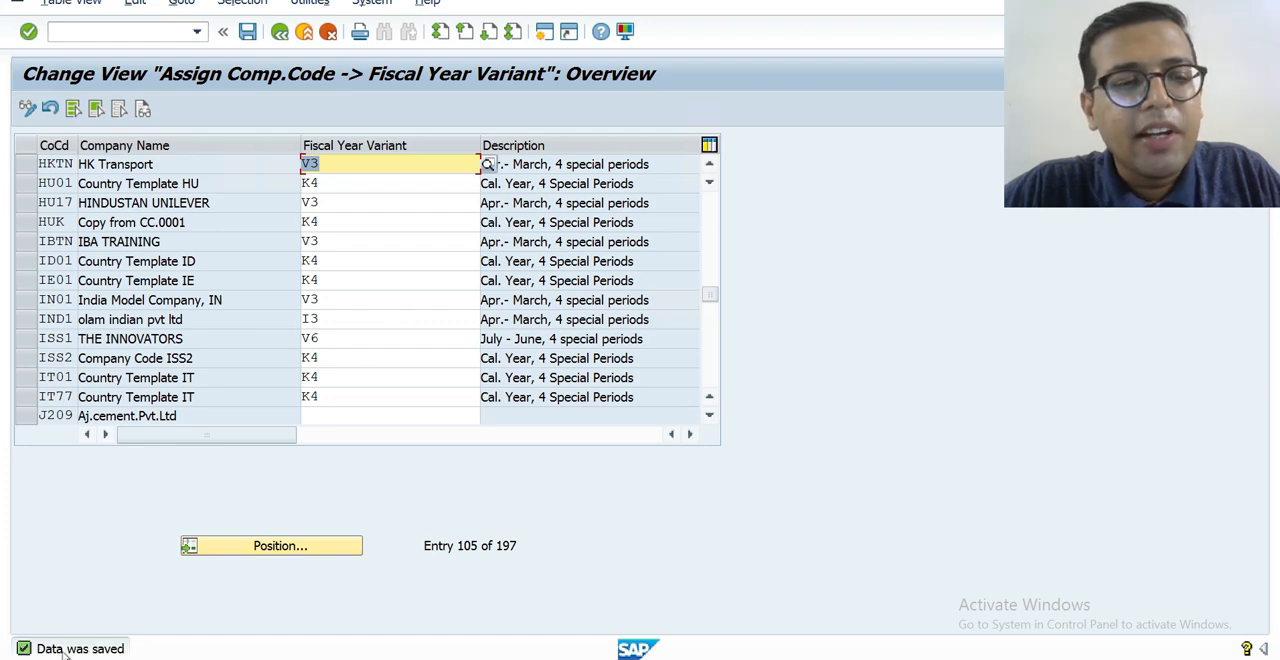
key(F3)
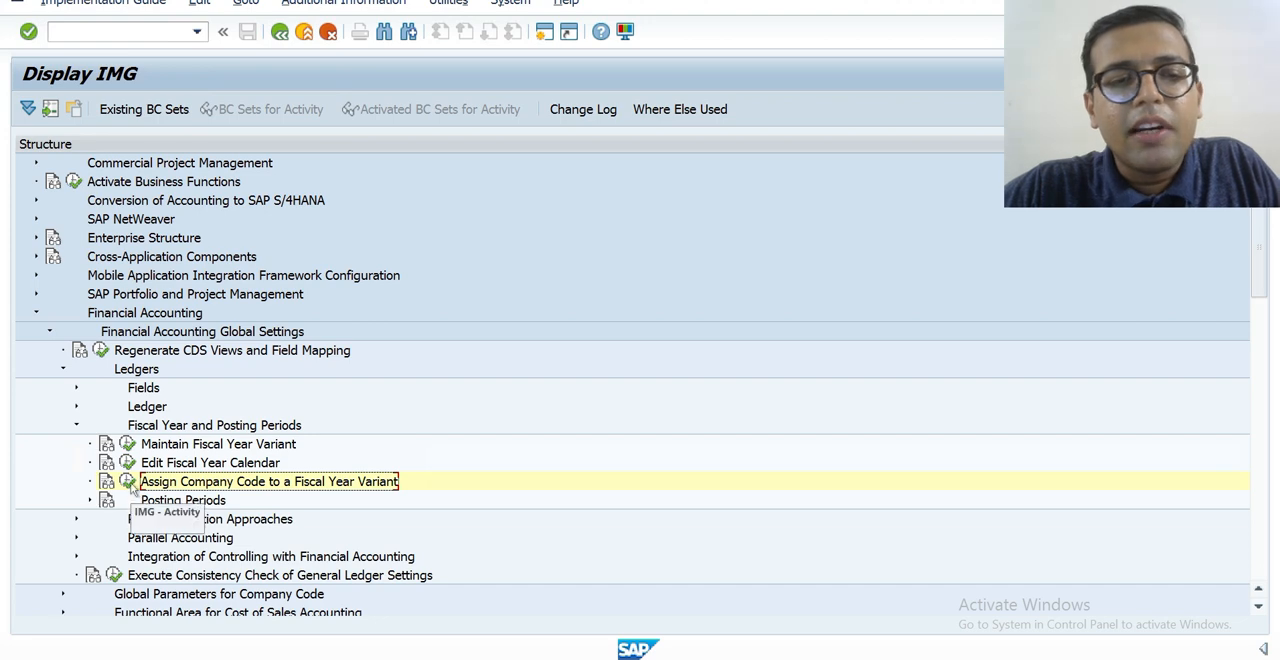
Open company code HKTN's details through Enter Global Parameters in the other session and go to the posting period variant field.
key(alt+Tab)
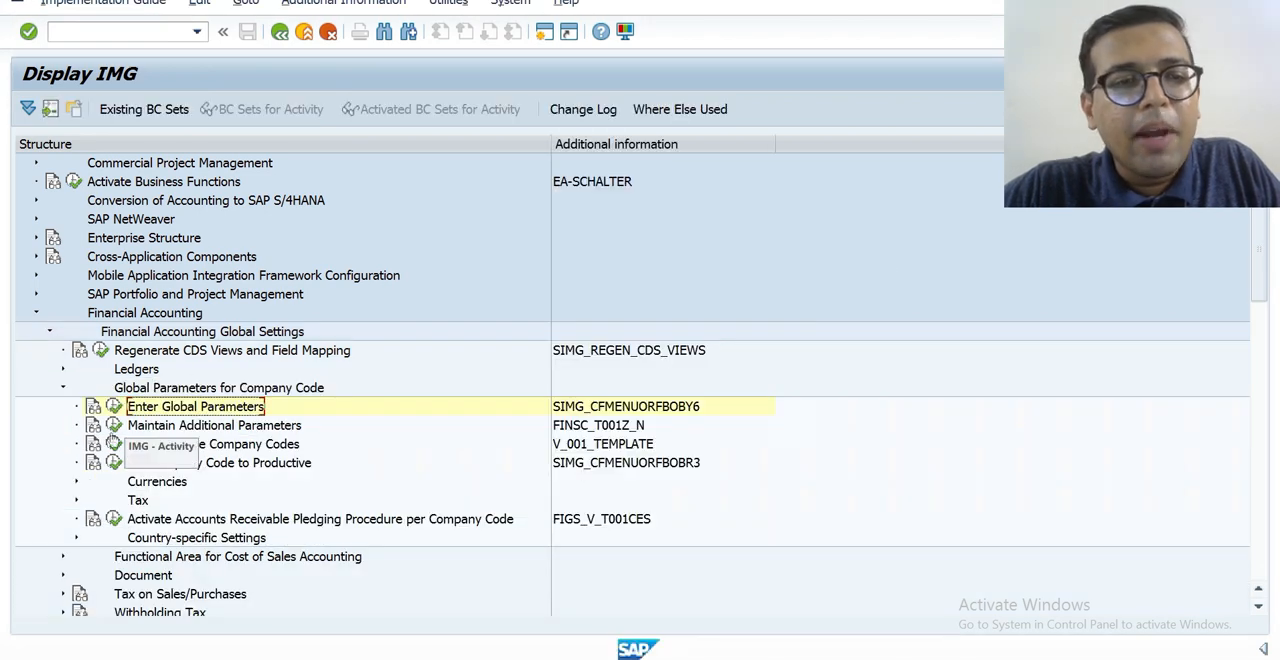
click(113, 406)
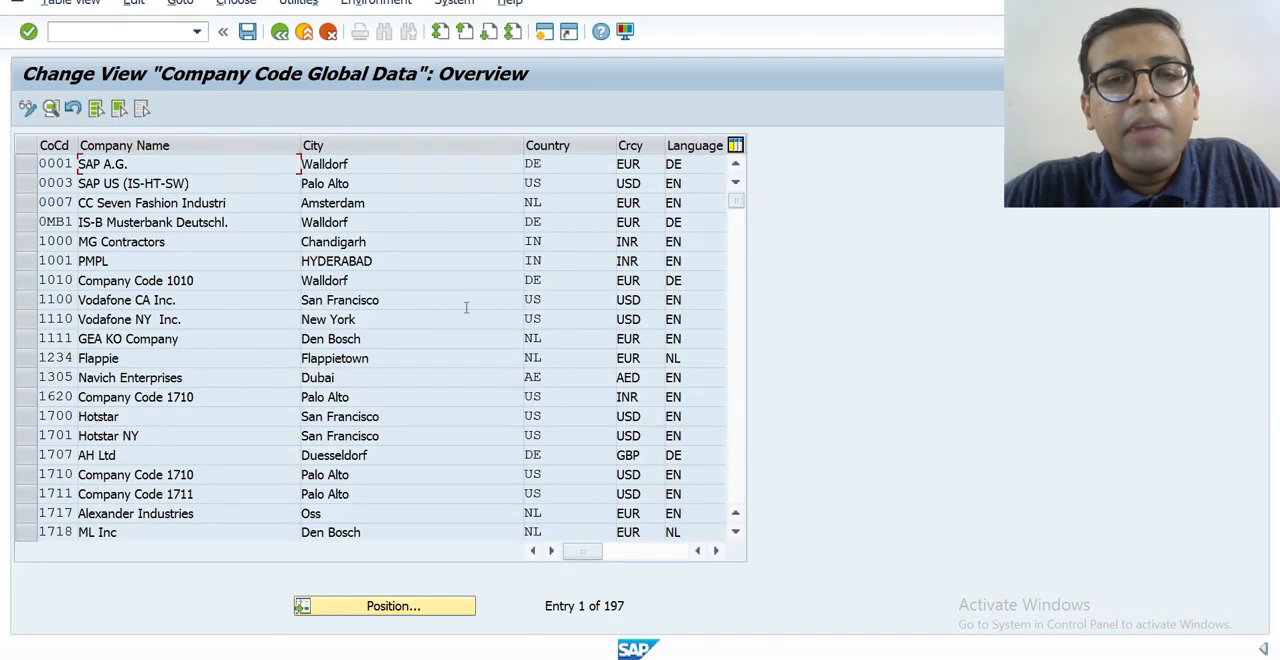
click(406, 618)
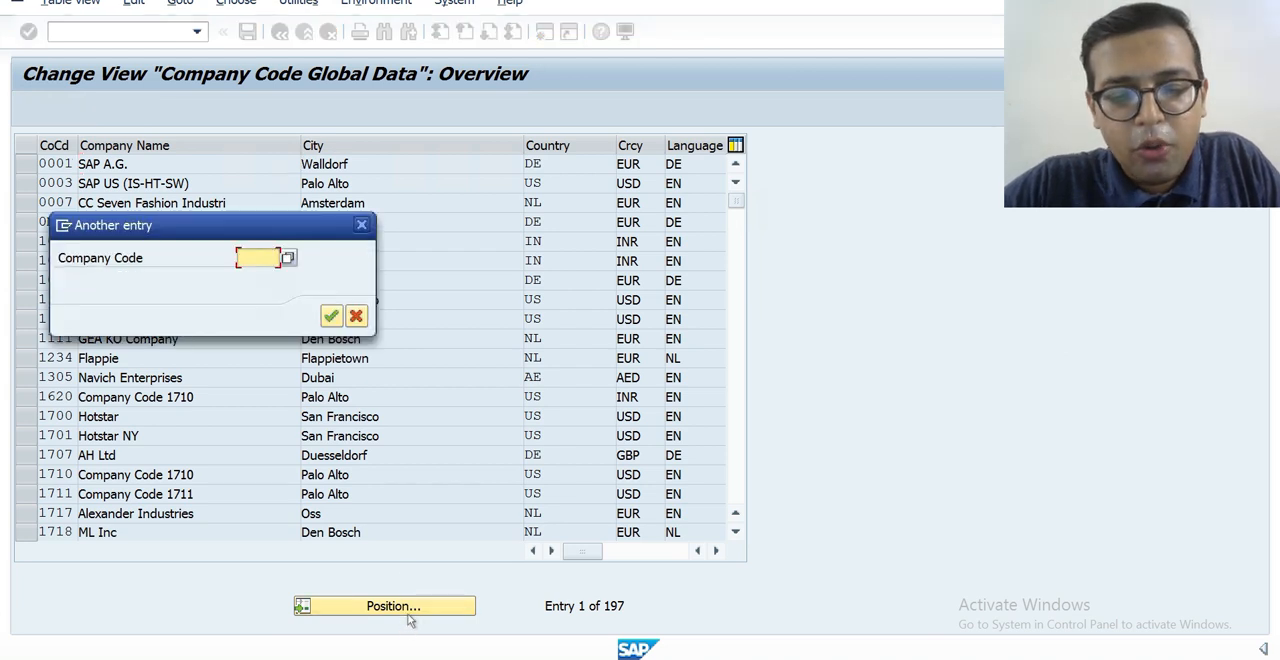
text(HKTN)
key(Return)
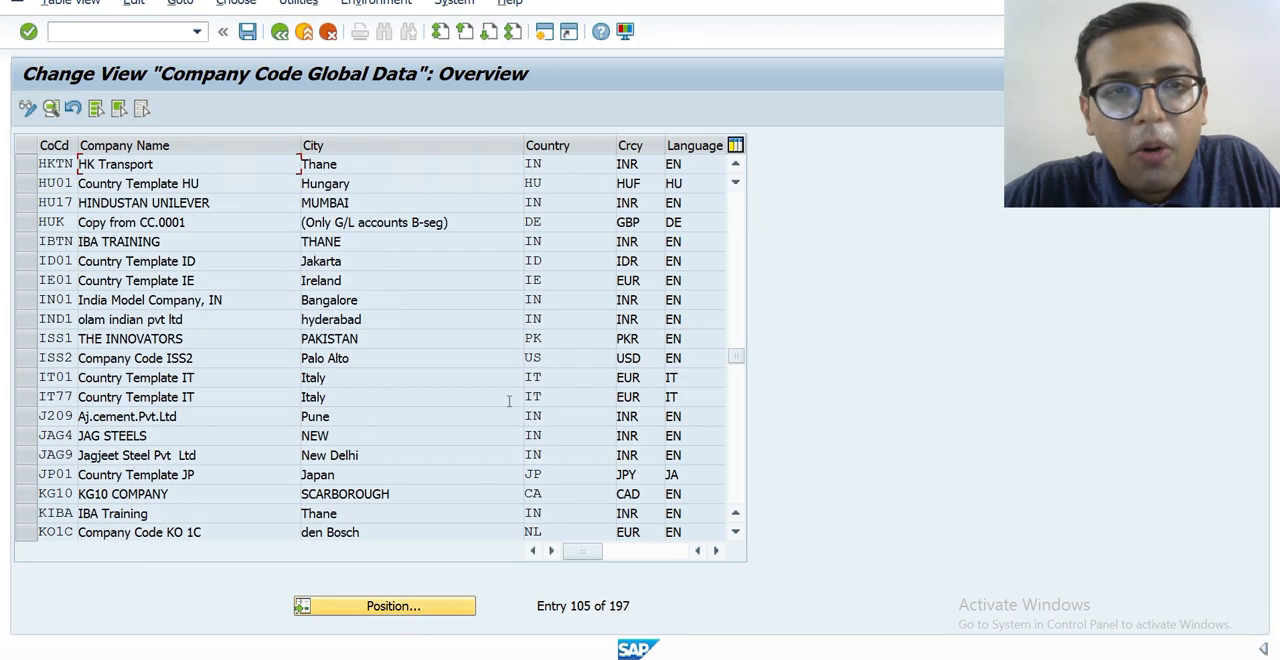
double_click(393, 166)
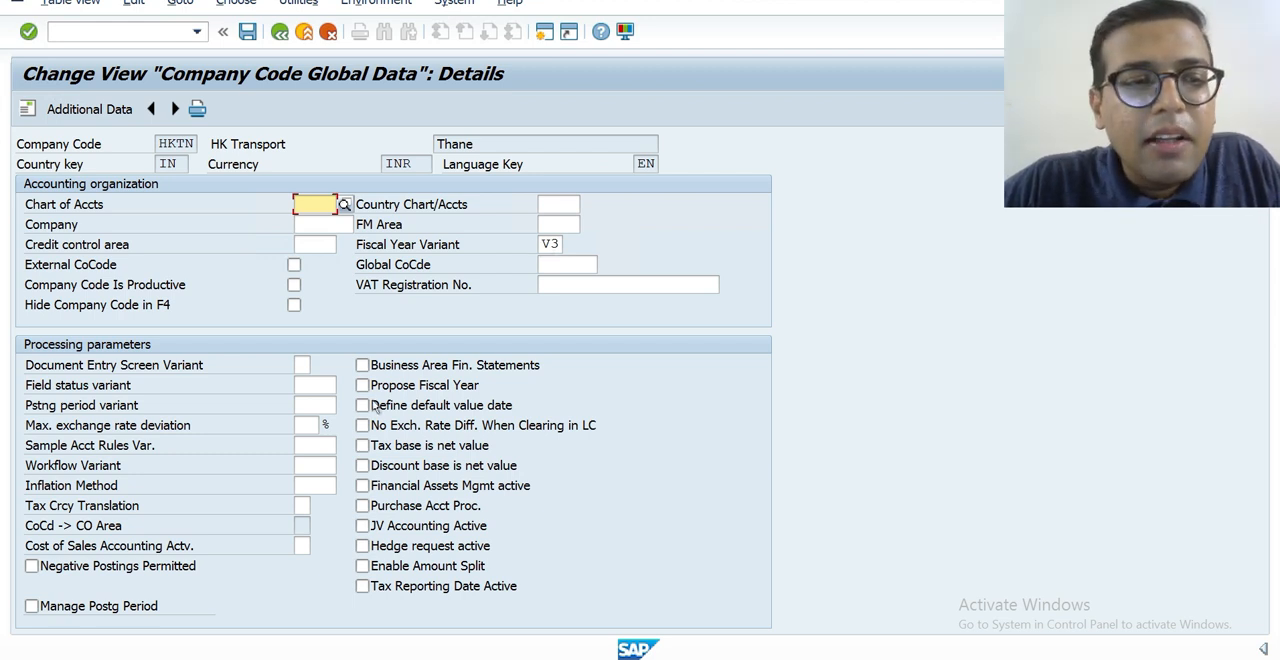
click(307, 406)
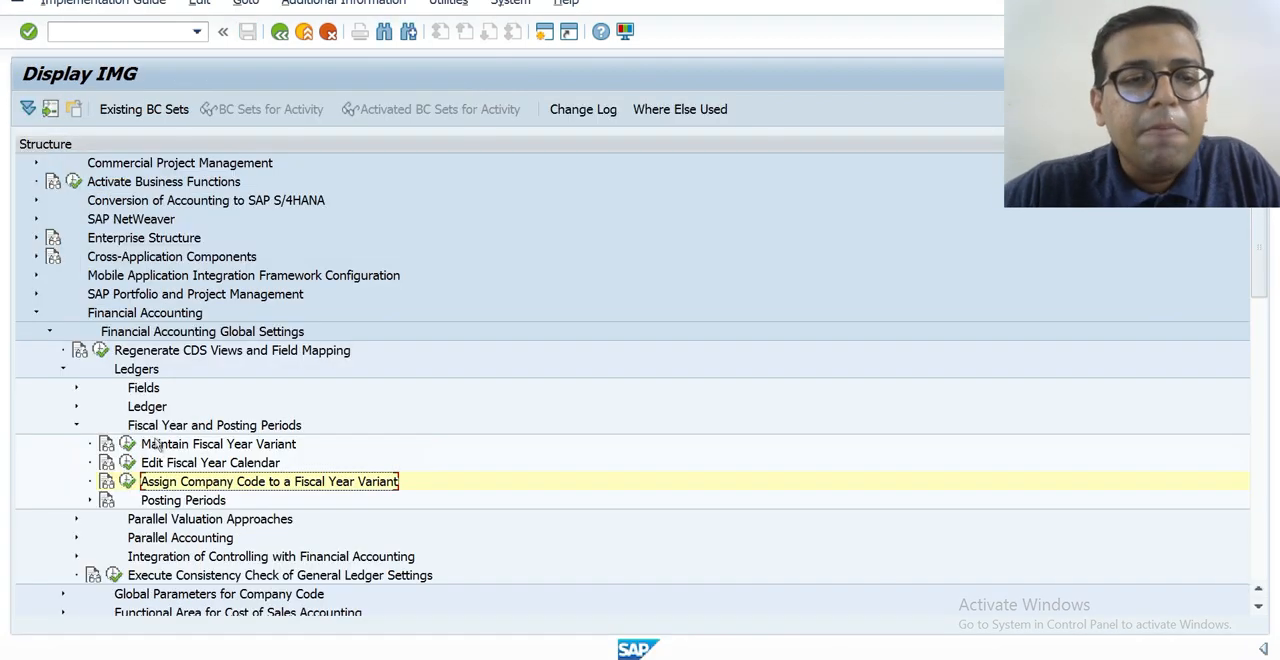
Expand the Posting Periods node under Fiscal Year and Posting Periods in the implementation guide and maximize its window.
click(89, 501)
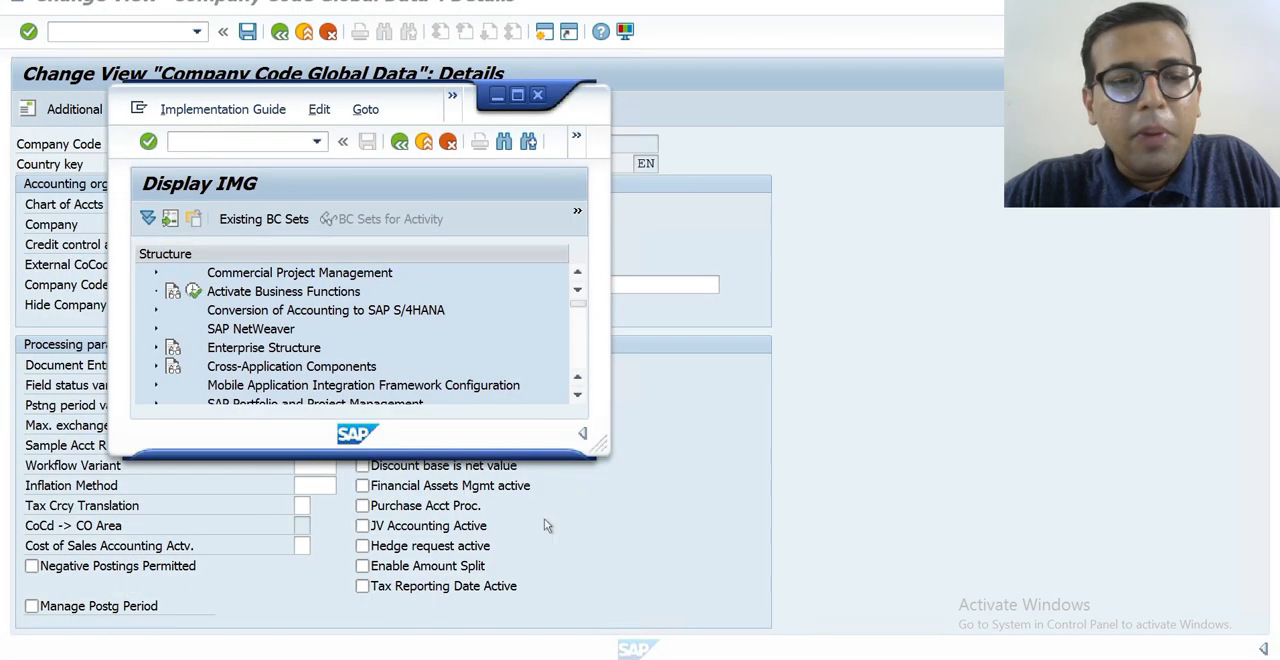
click(517, 96)
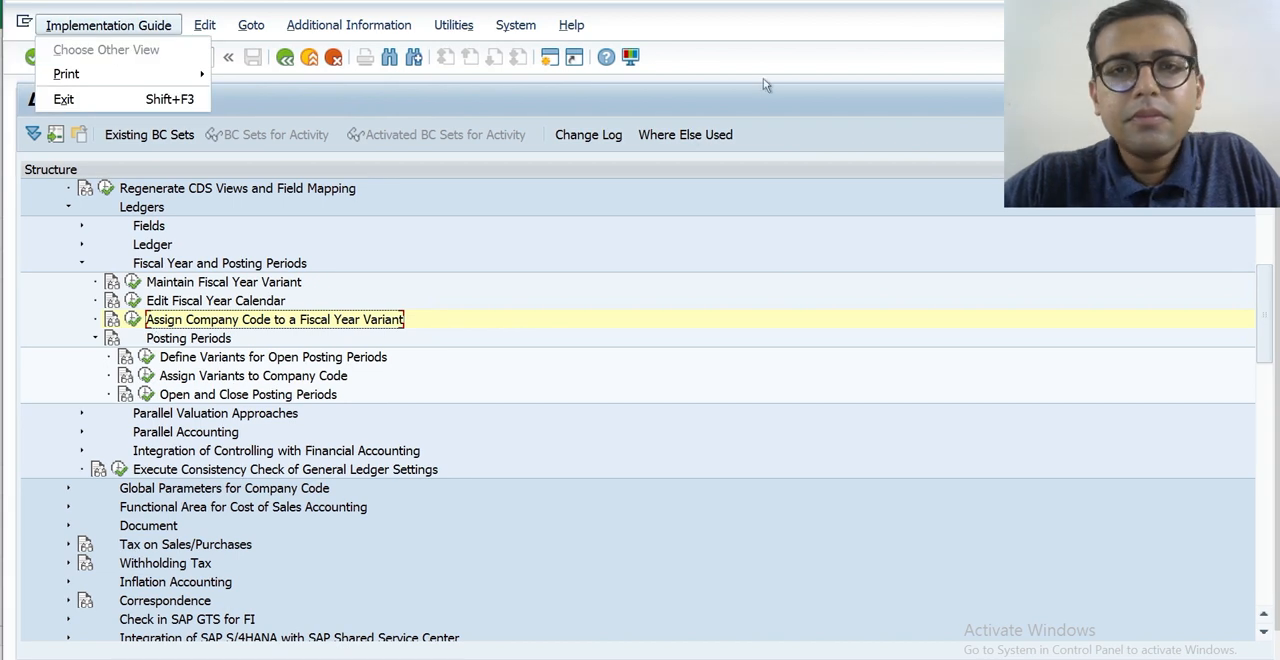
click(778, 67)
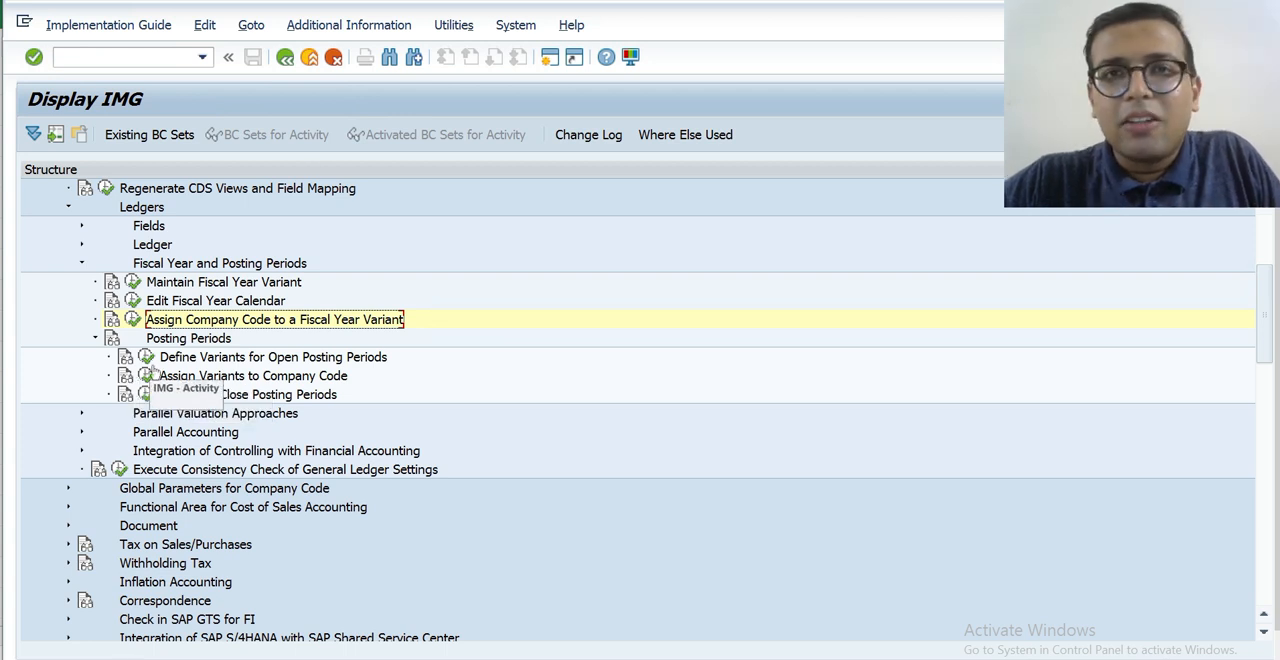
Switch to the blank Excel worksheet and enter the company code HKTN in cell K2.
key(alt+Tab)
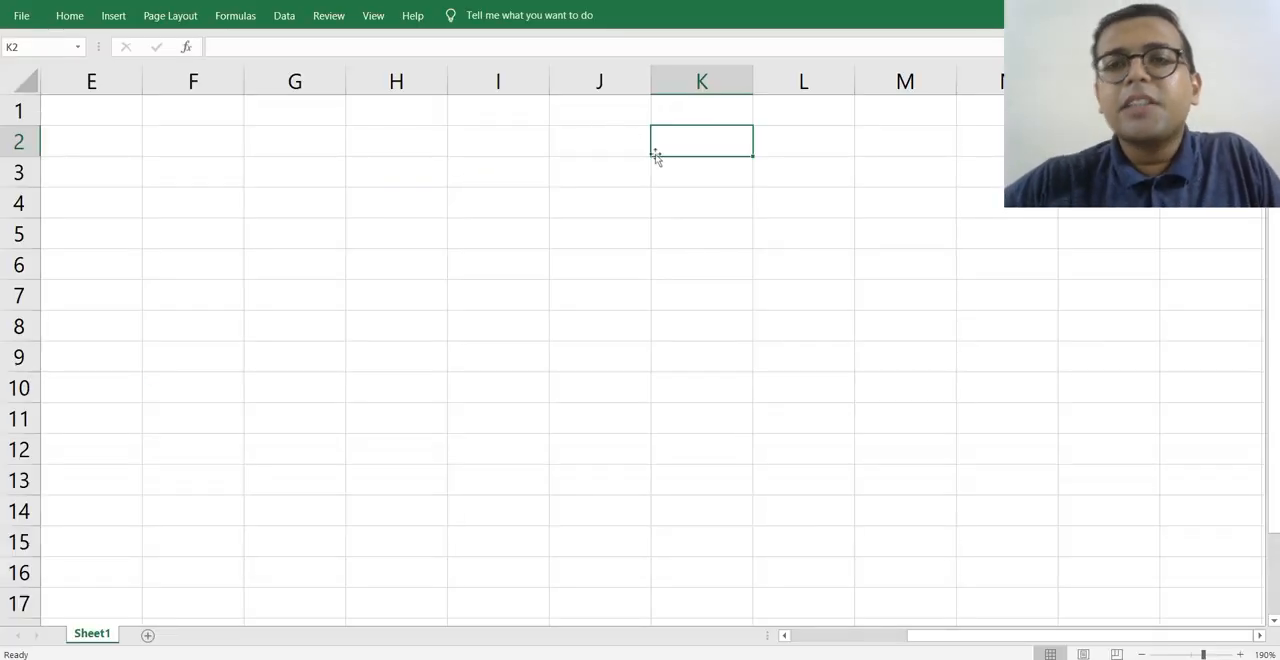
text(HK)
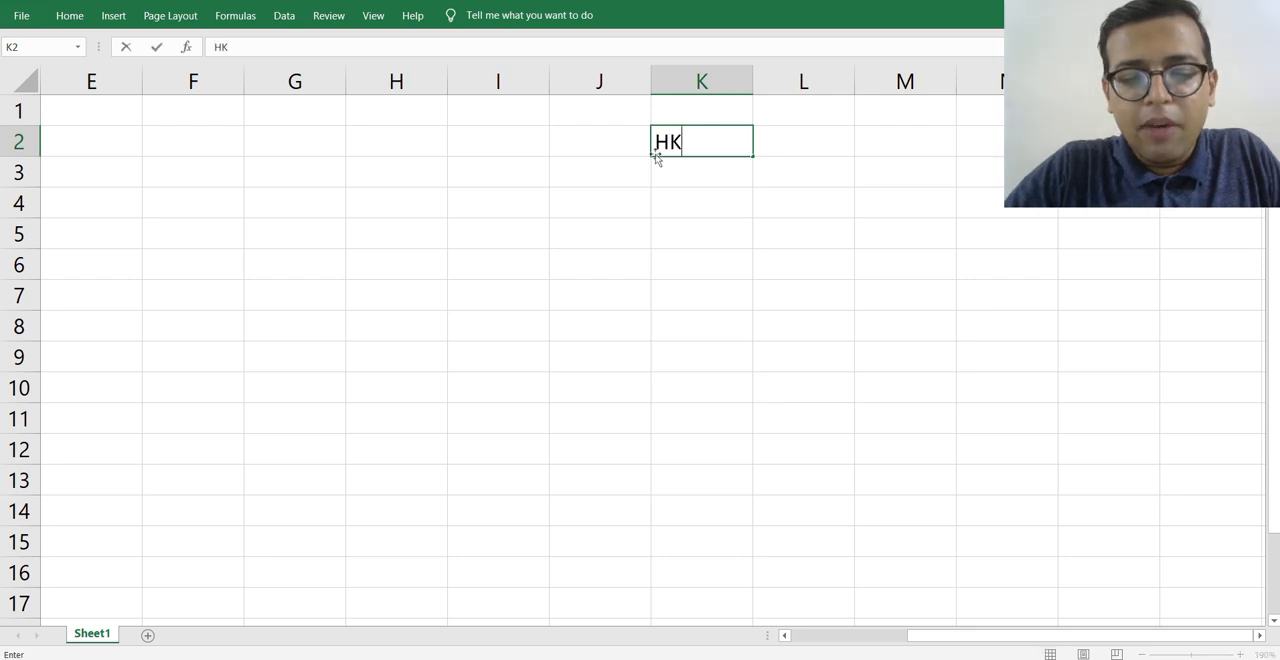
text(TN)
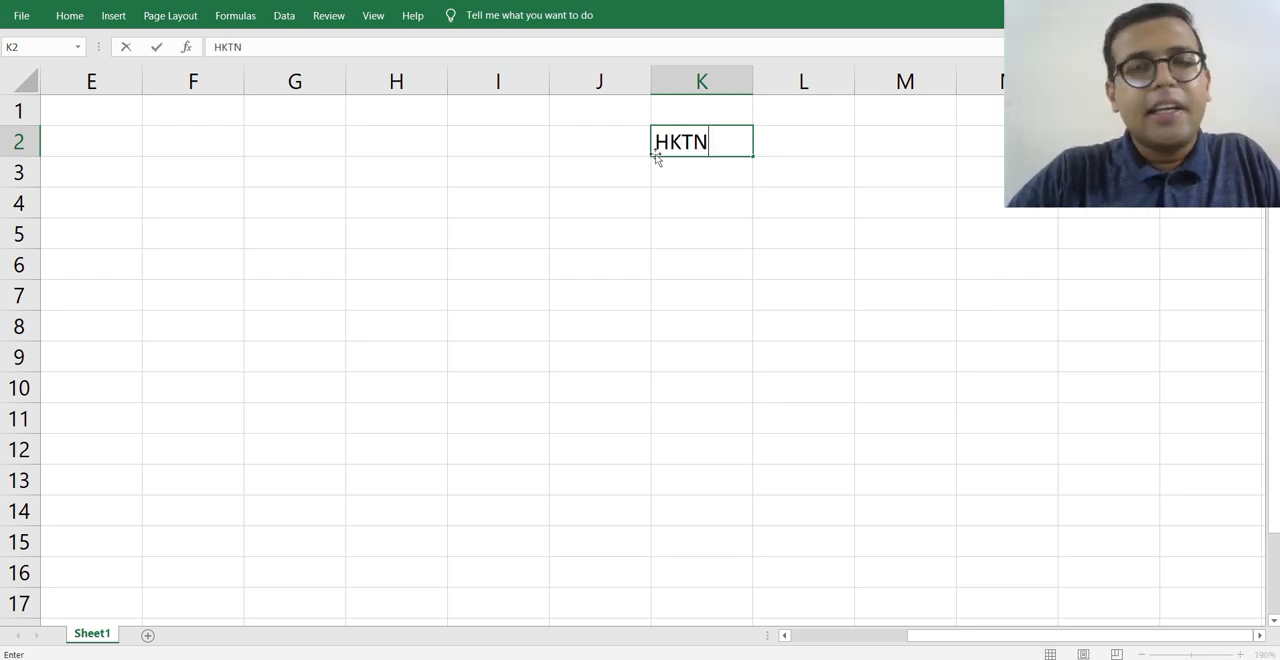
key(Return)
key(Down)
key(Left)
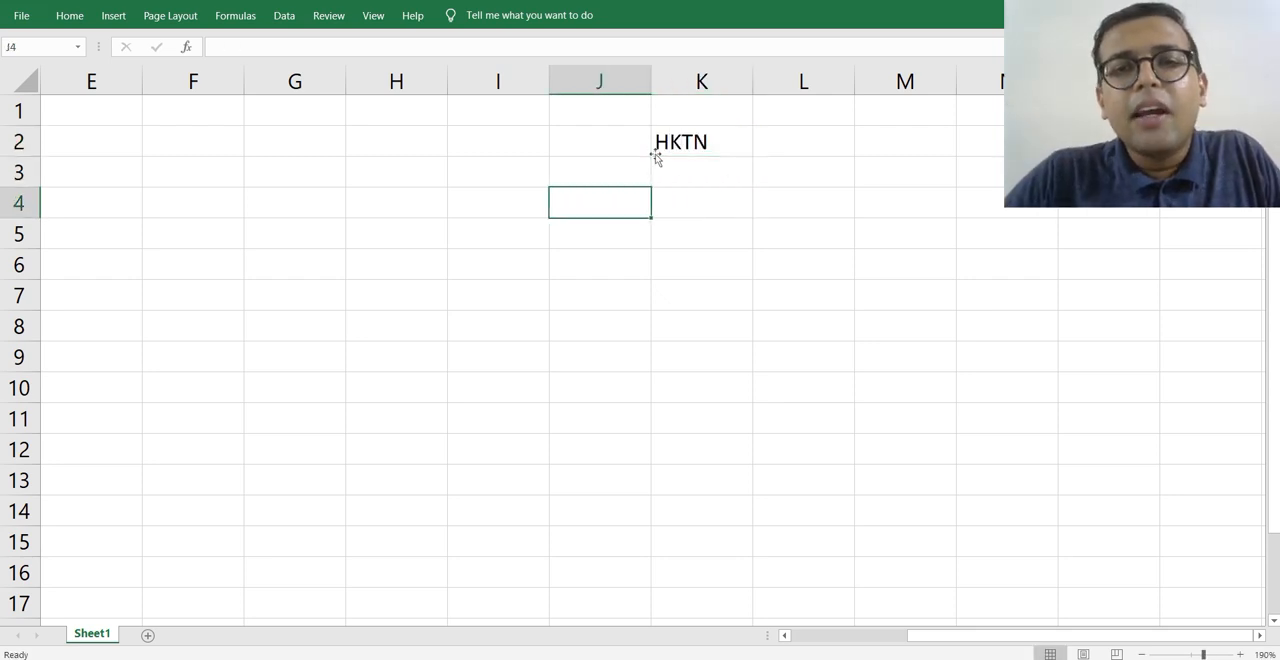
key(Up)
key(Up)
key(Right)
key(Right)
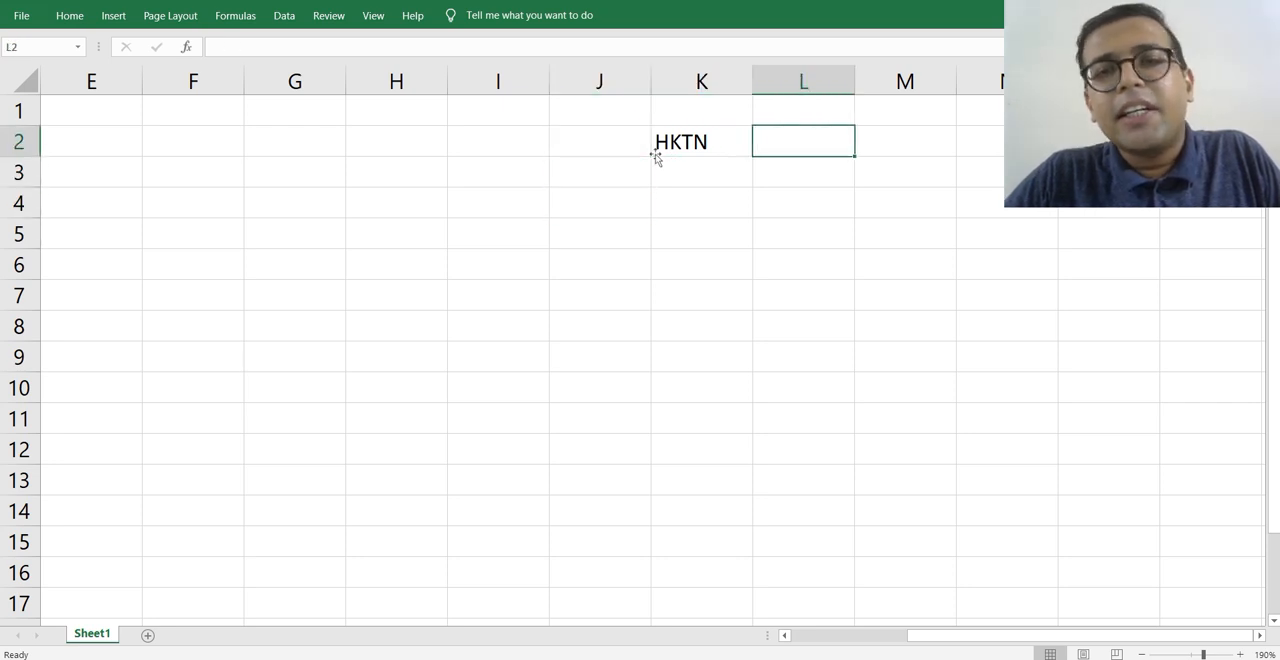
key(Down)
key(Down)
key(Left)
key(Left)
Add list item 1) in cell J4 with the label Fiscal Year Varnt in K4.
key(Up)
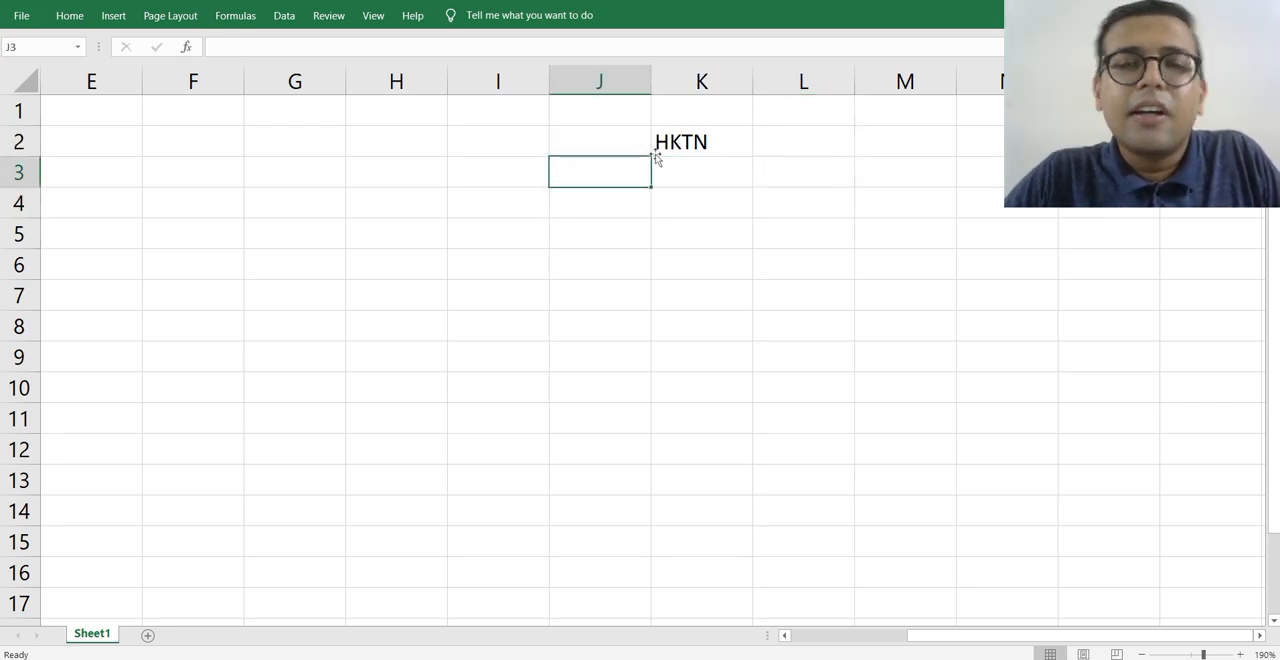
key(Down)
key(Down)
key(Up)
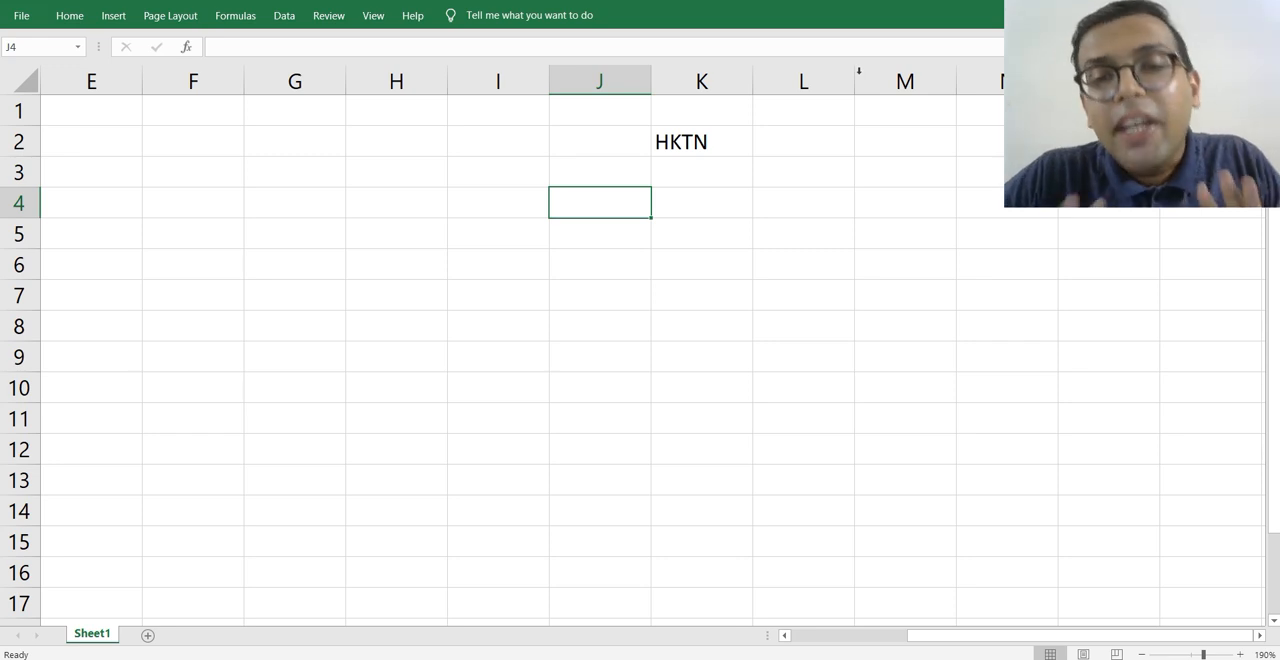
text(1))
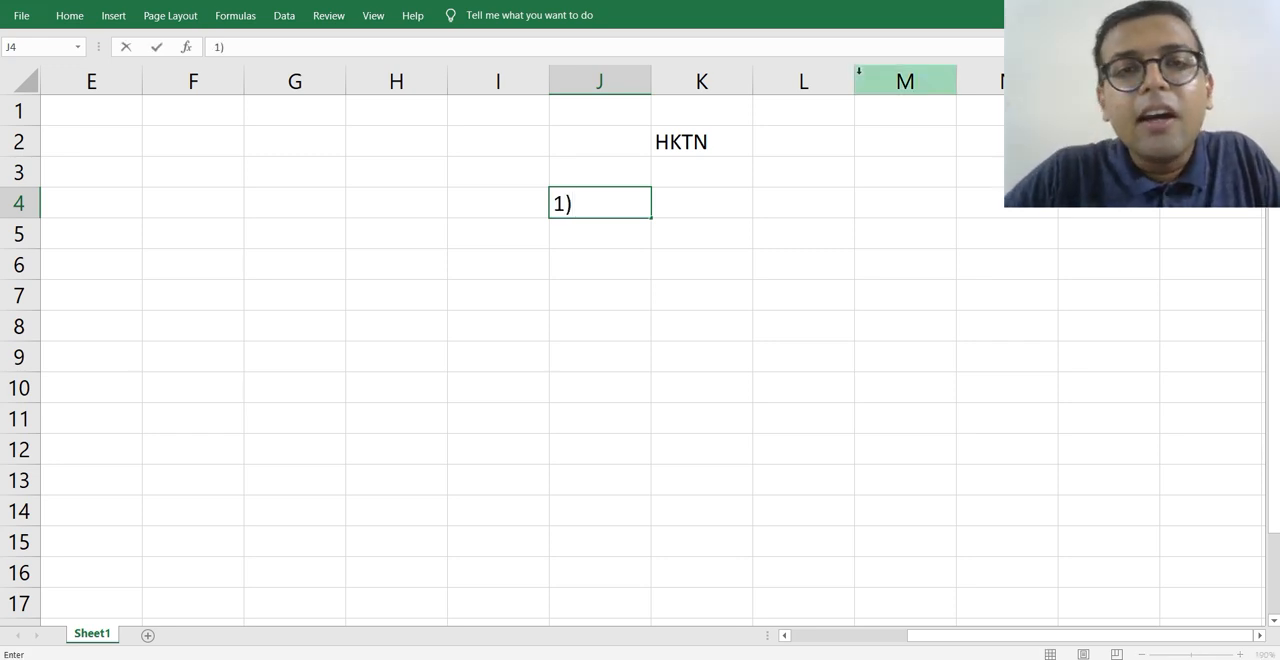
key(Tab)
text(Fi)
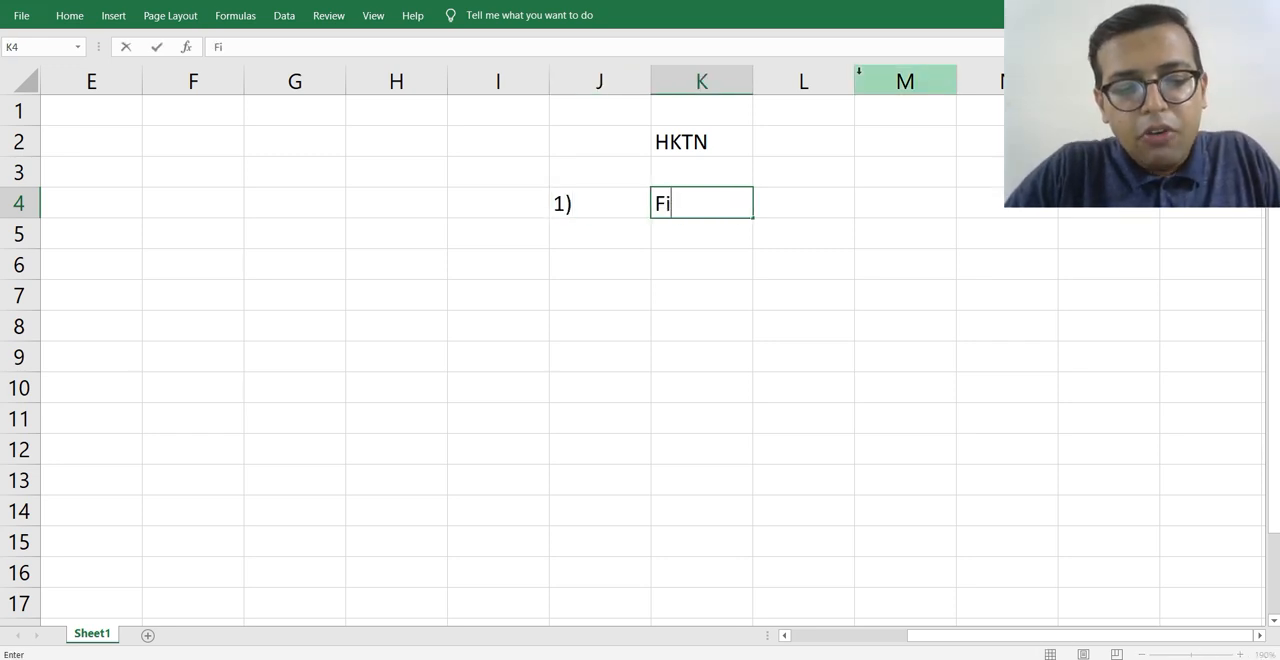
text(scal Y)
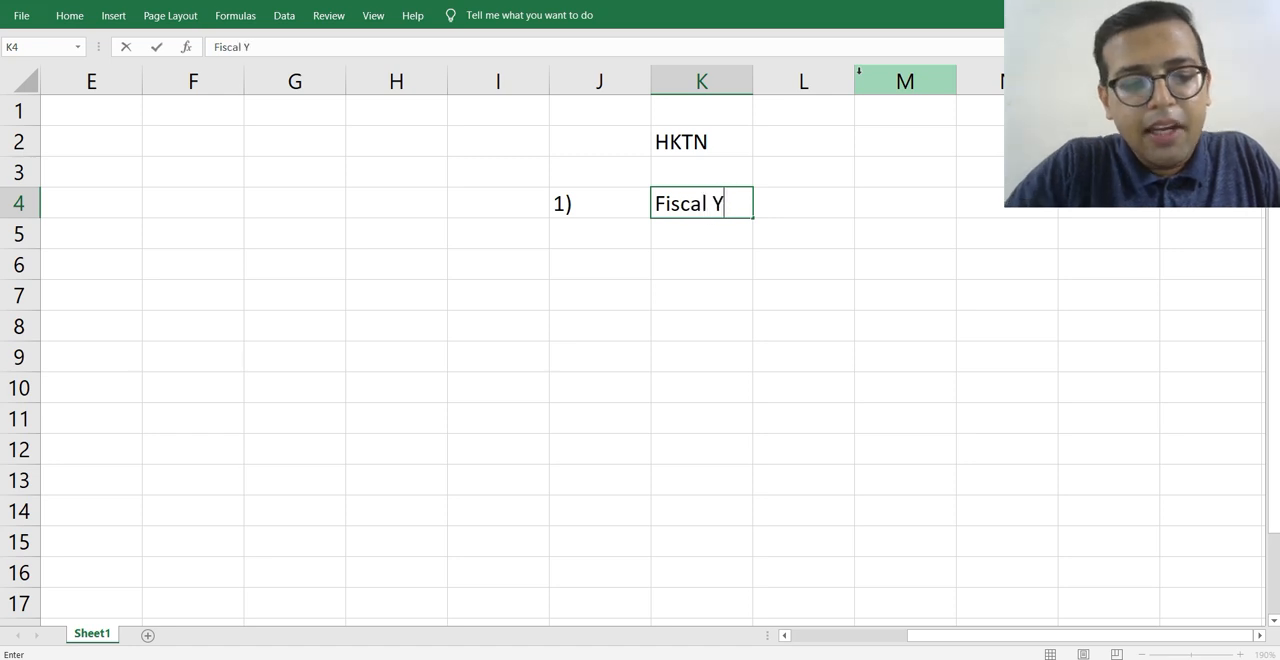
text(ear Vari)
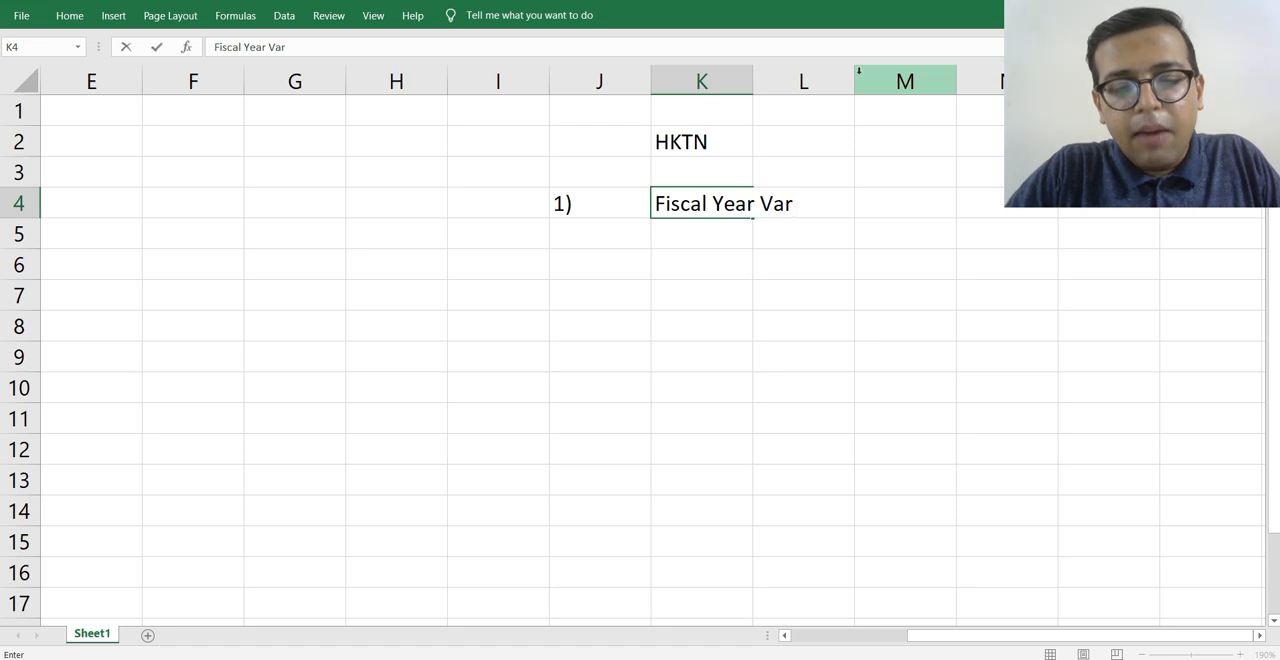
text(nt)
key(Return)
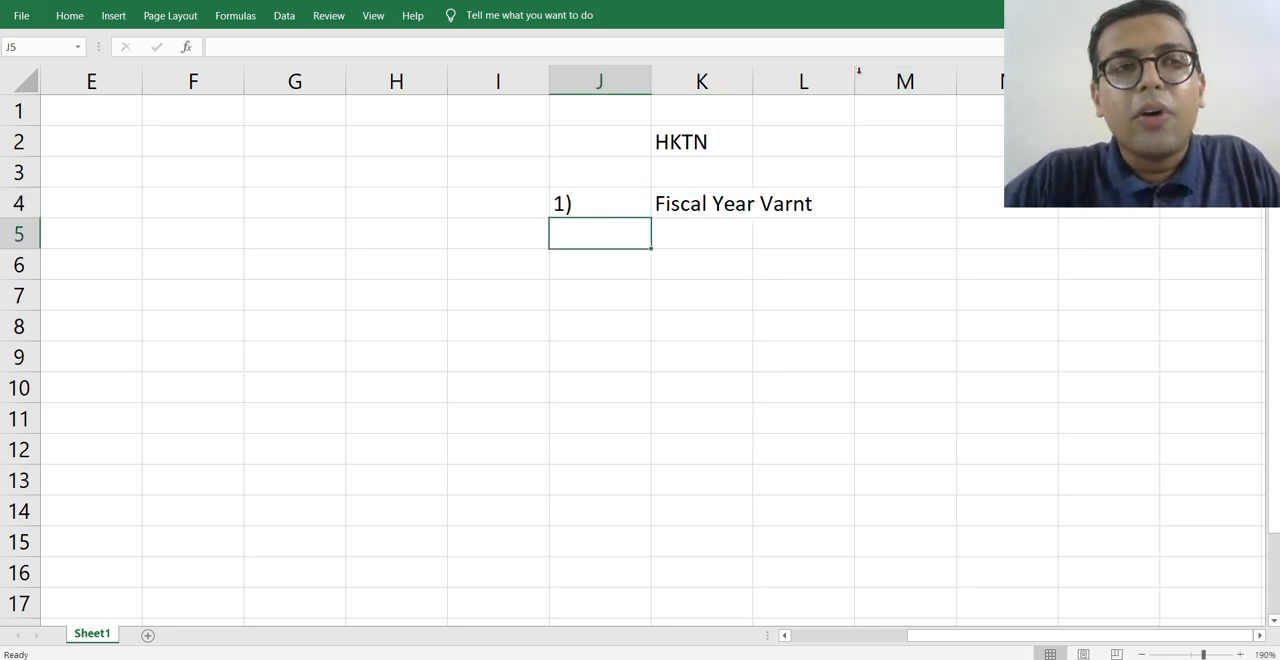
Add list item 2) in cell J5 with the label Posting Period in K5.
text(2))
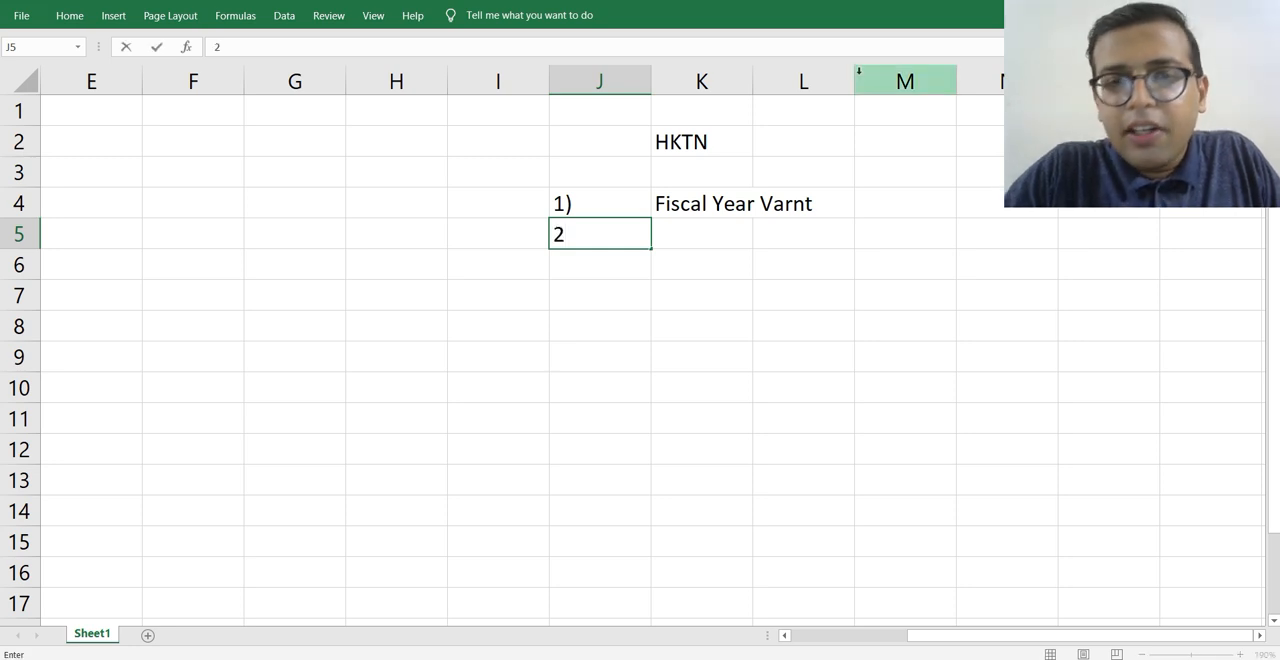
key(Tab)
text(Pos)
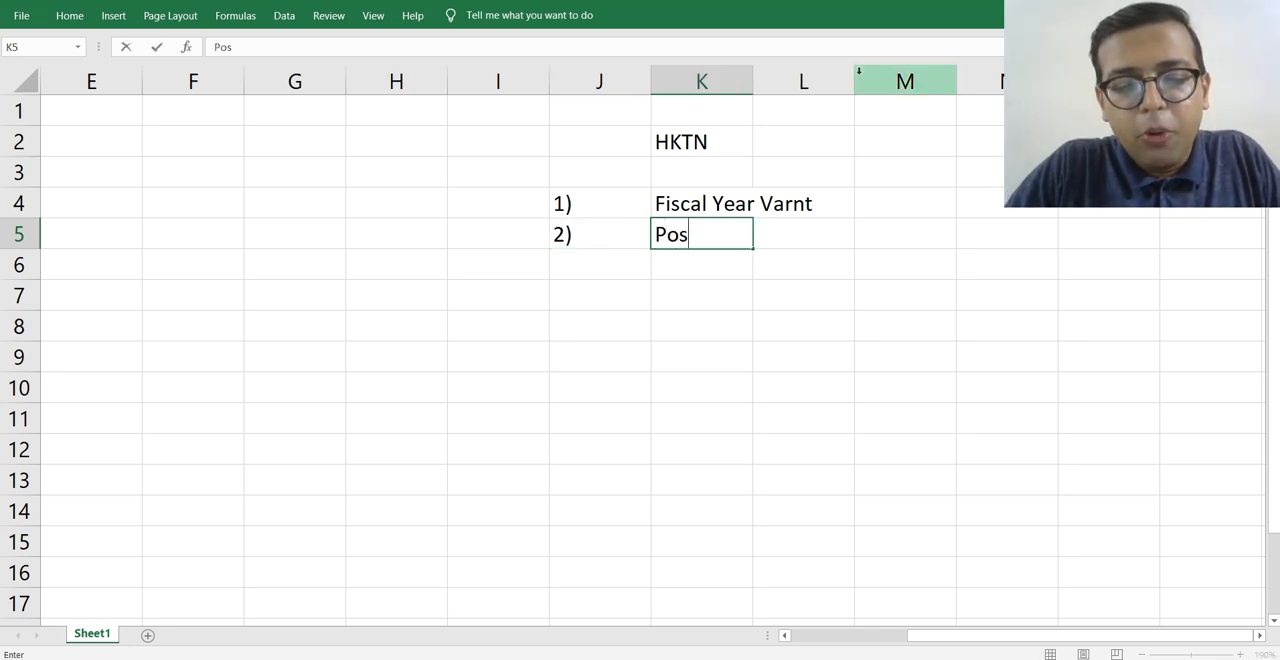
text(ting Period)
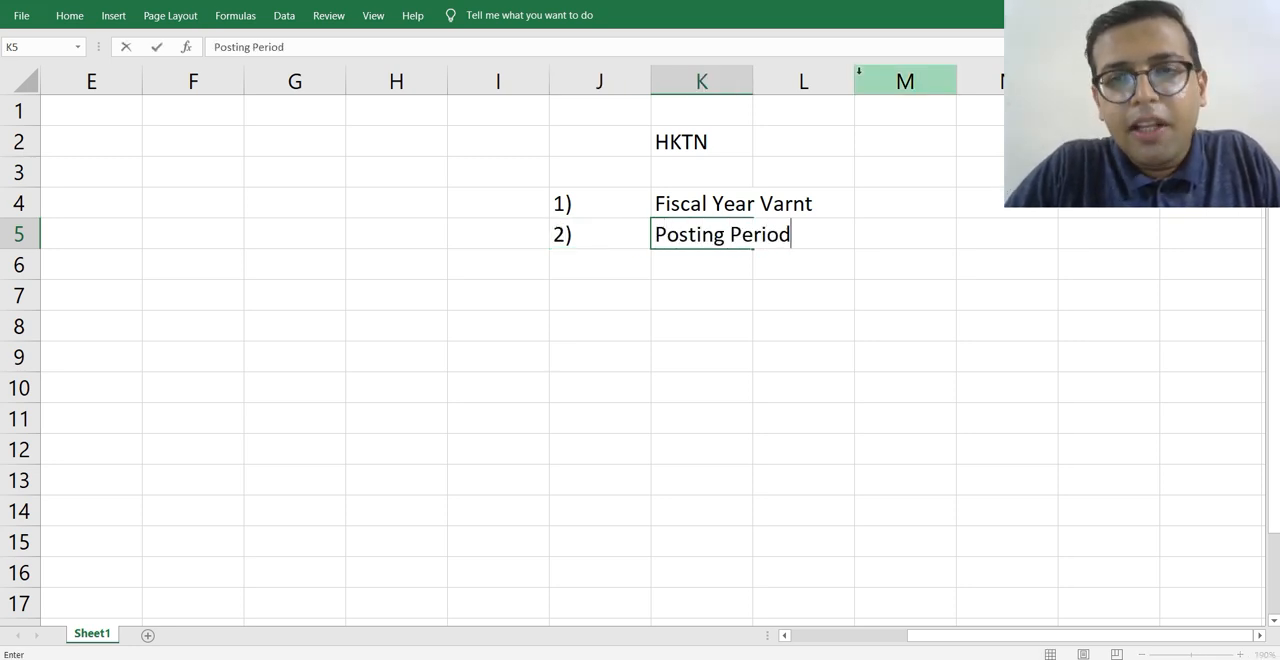
key(Return)
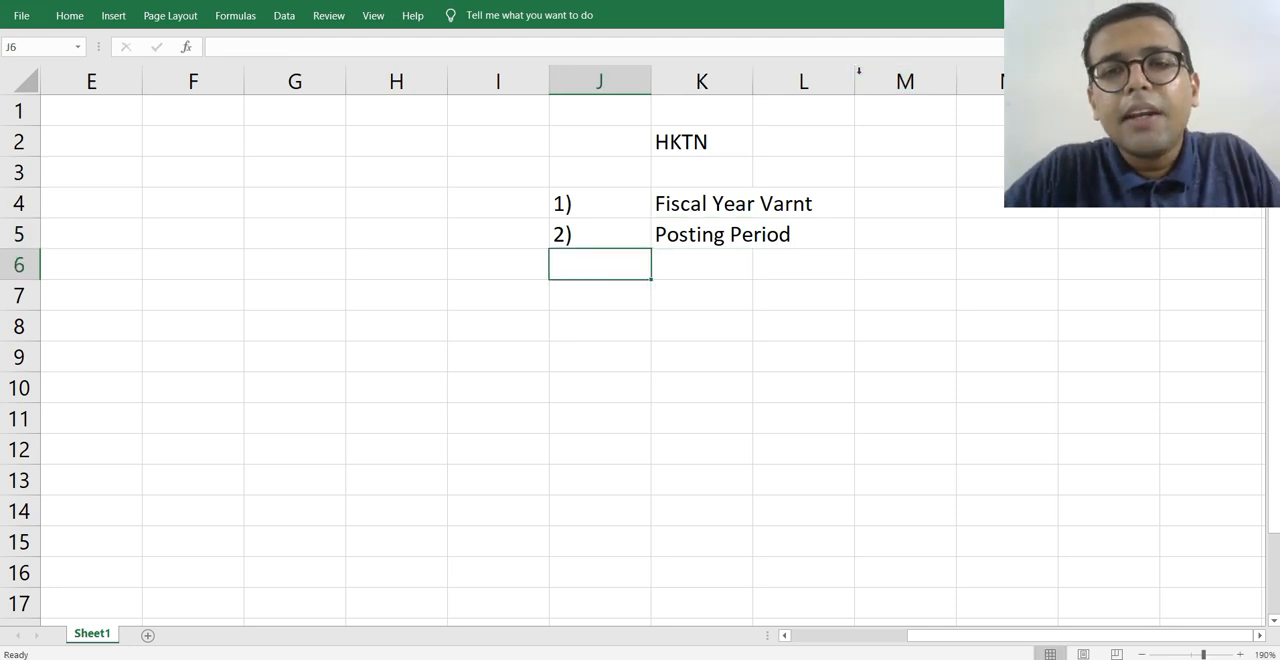
key(Down)
key(Down)
key(Down)
key(Up)
key(Up)
key(Up)
key(Up)
key(Up)
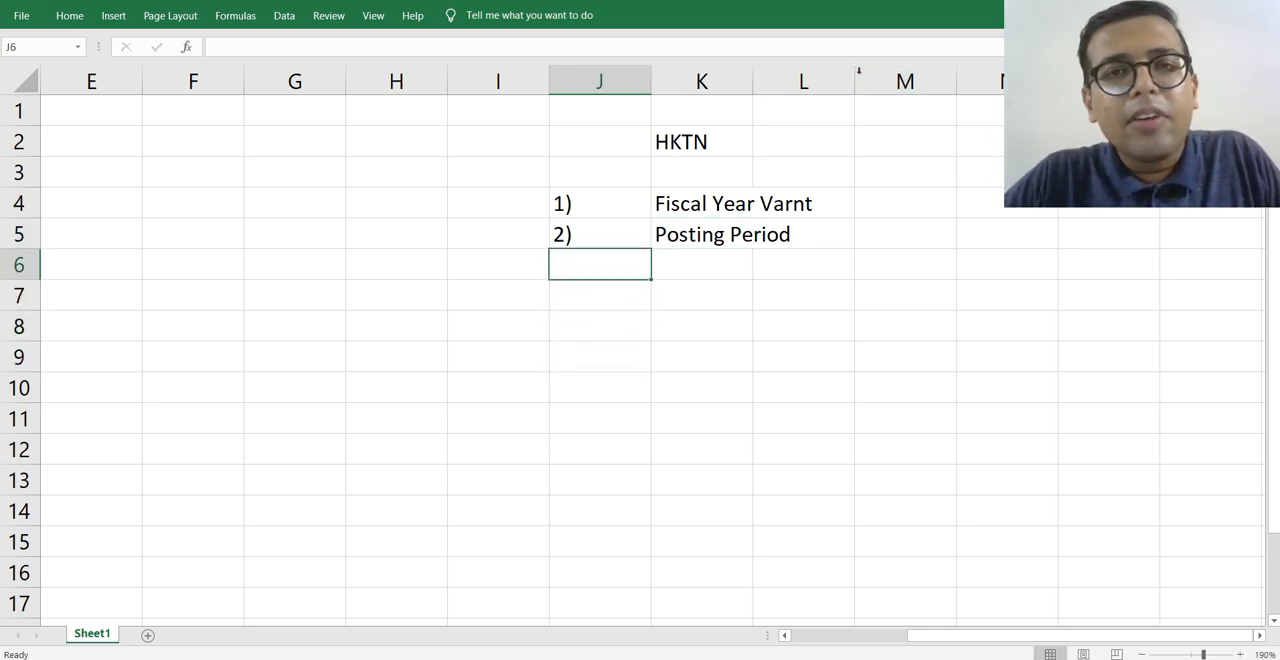
Enter April -Mar in cell M4 as the range for the fiscal year variant.
key(Right)
key(Right)
key(Right)
key(Right)
key(Right)
key(Right)
key(Right)
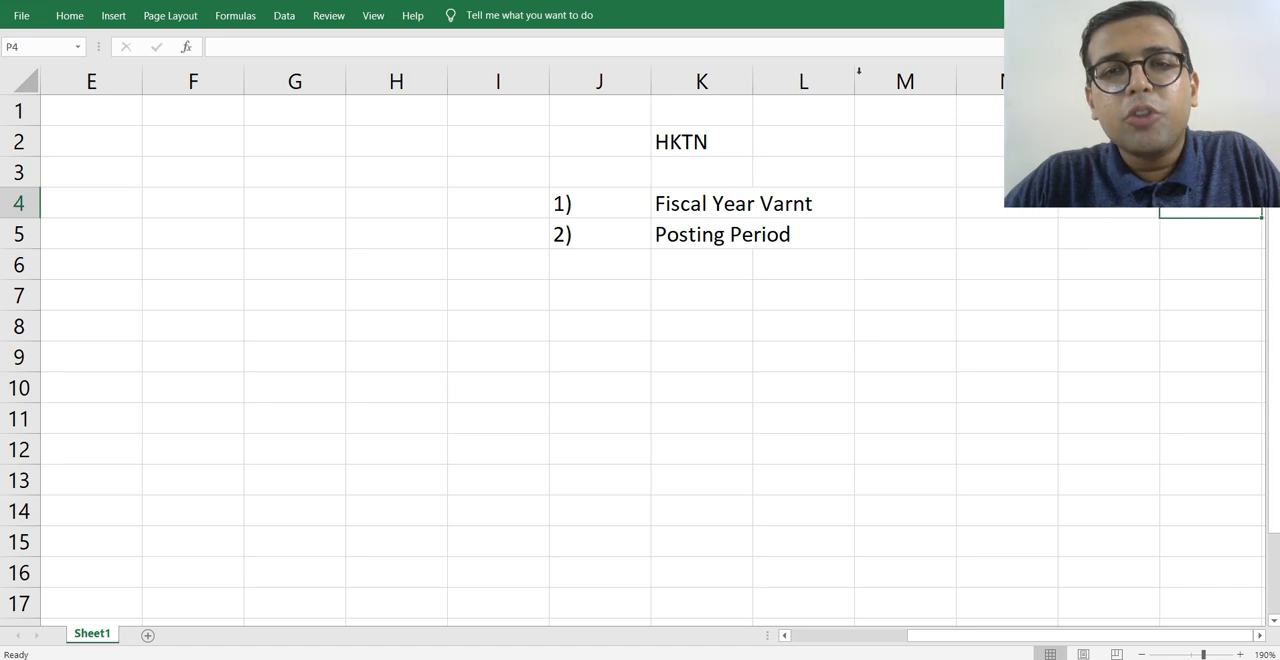
key(Left)
key(Left)
key(Left)
key(Left)
text(Ap)
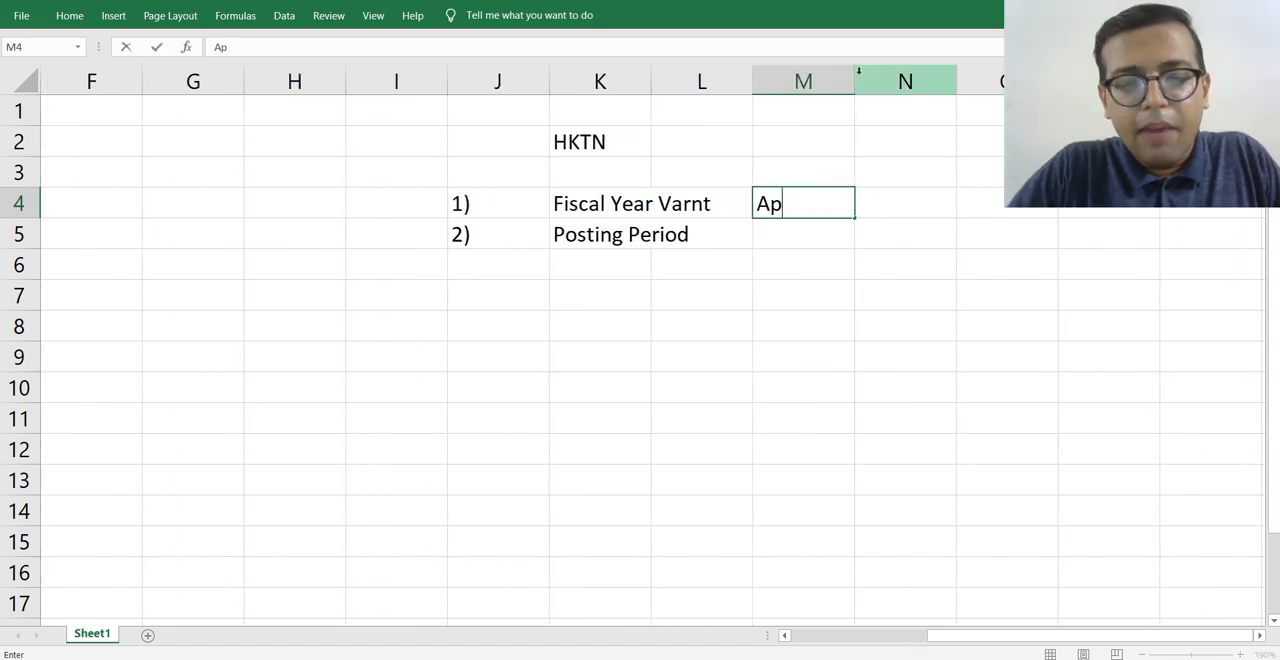
text(ril 2)
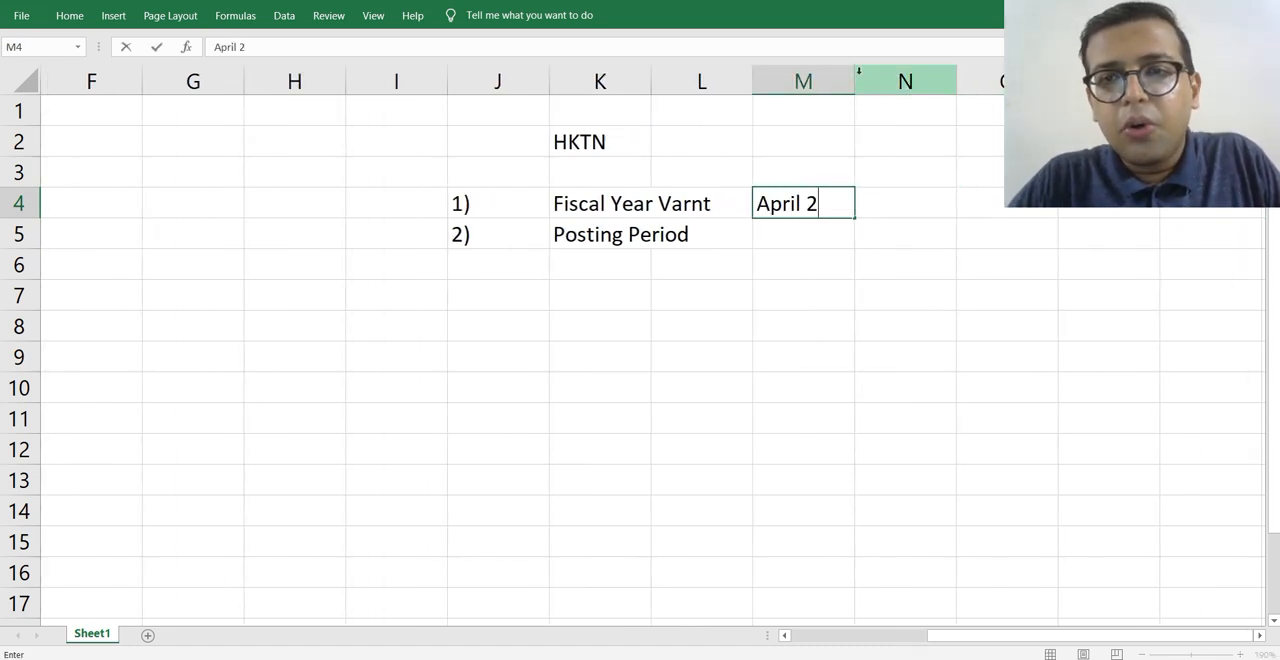
key(BackSpace)
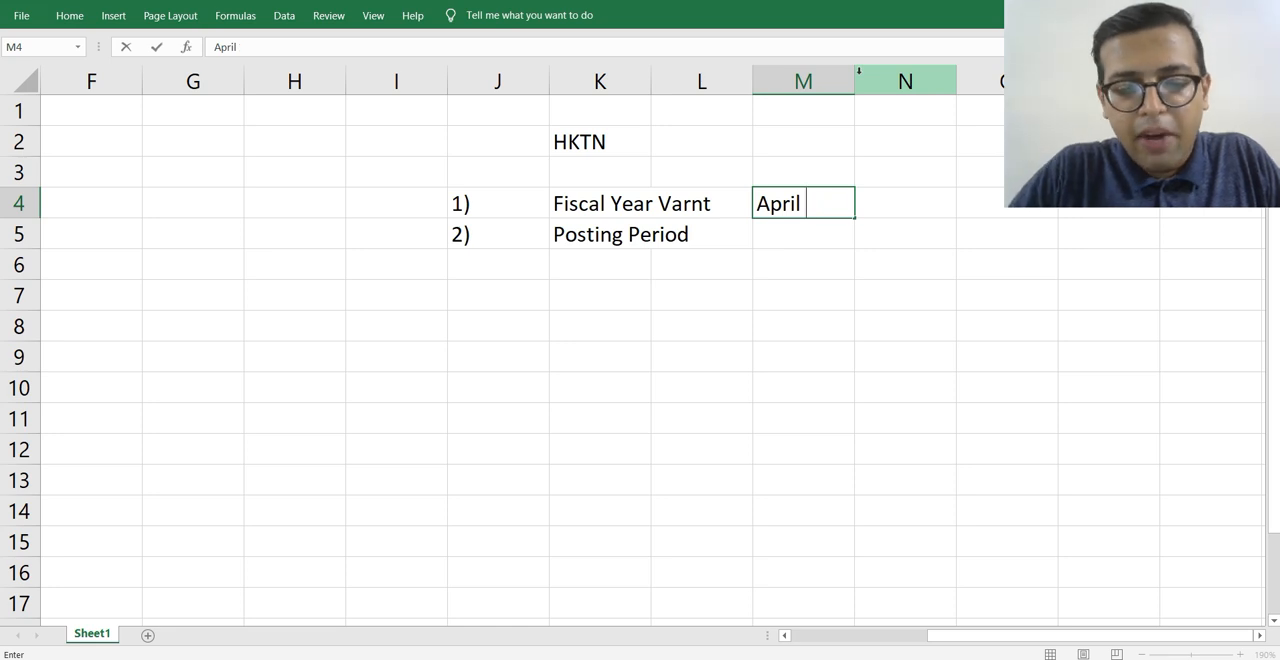
text(-Marc)
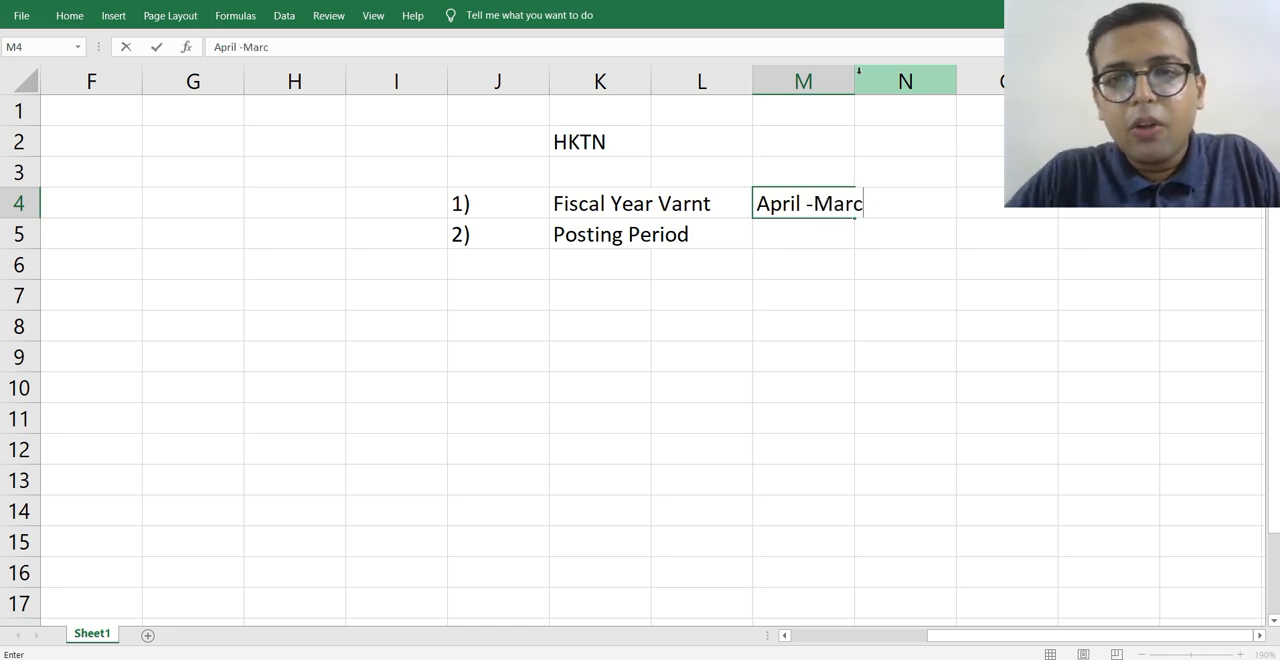
key(BackSpace)
key(Return)
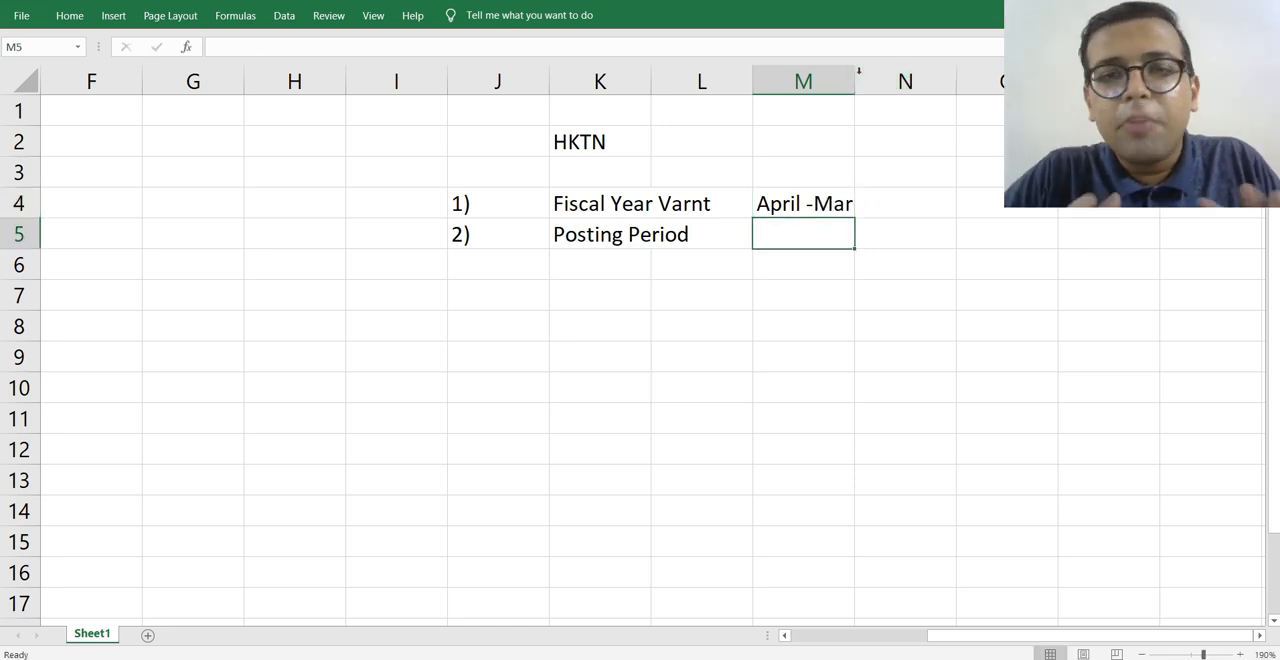
key(Down)
key(Up)
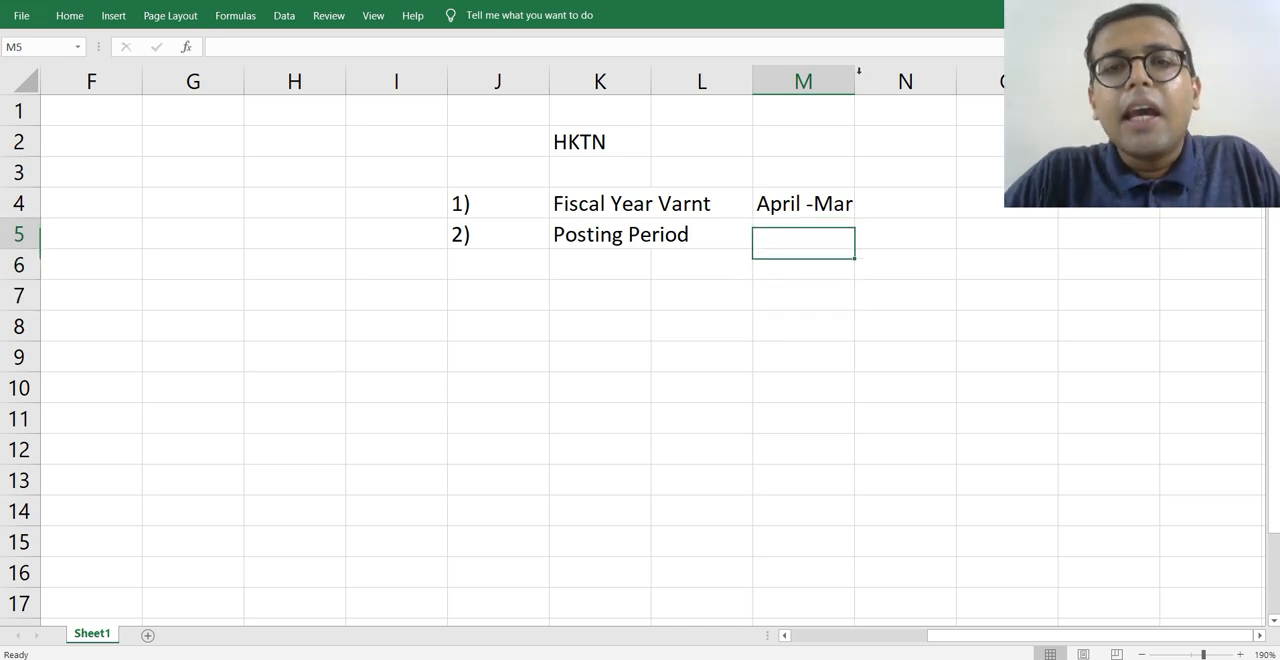
key(Up)
key(Up)
key(Down)
key(Down)
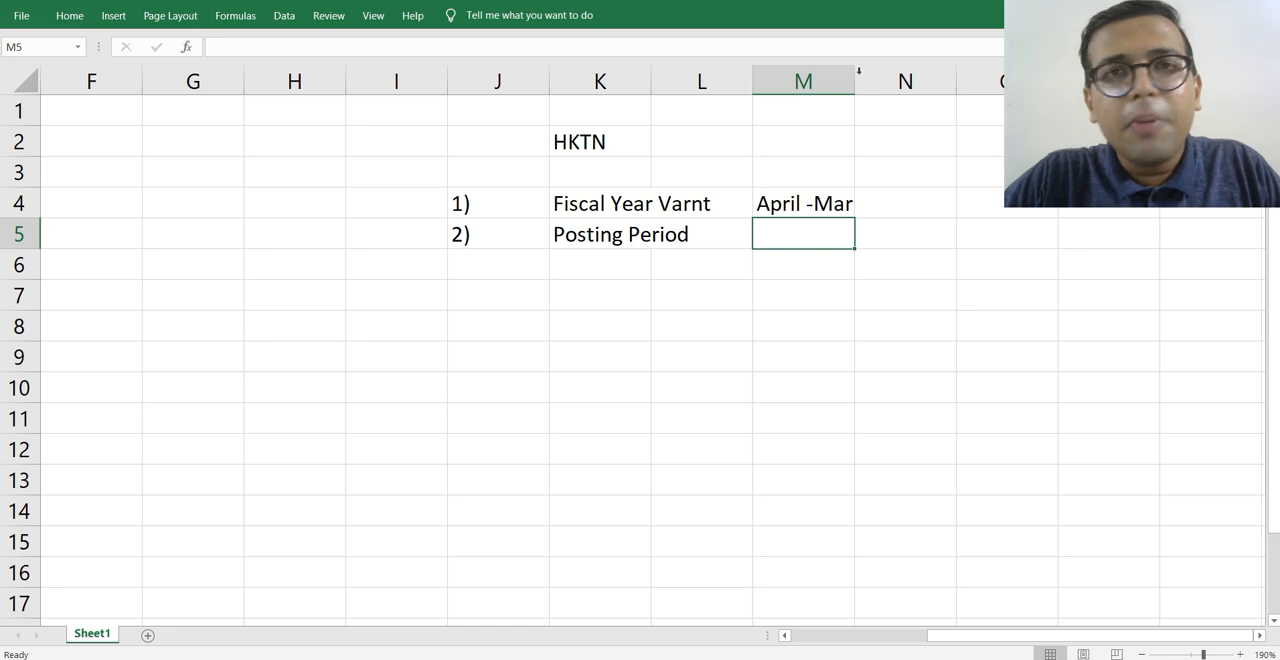
key(Down)
key(Up)
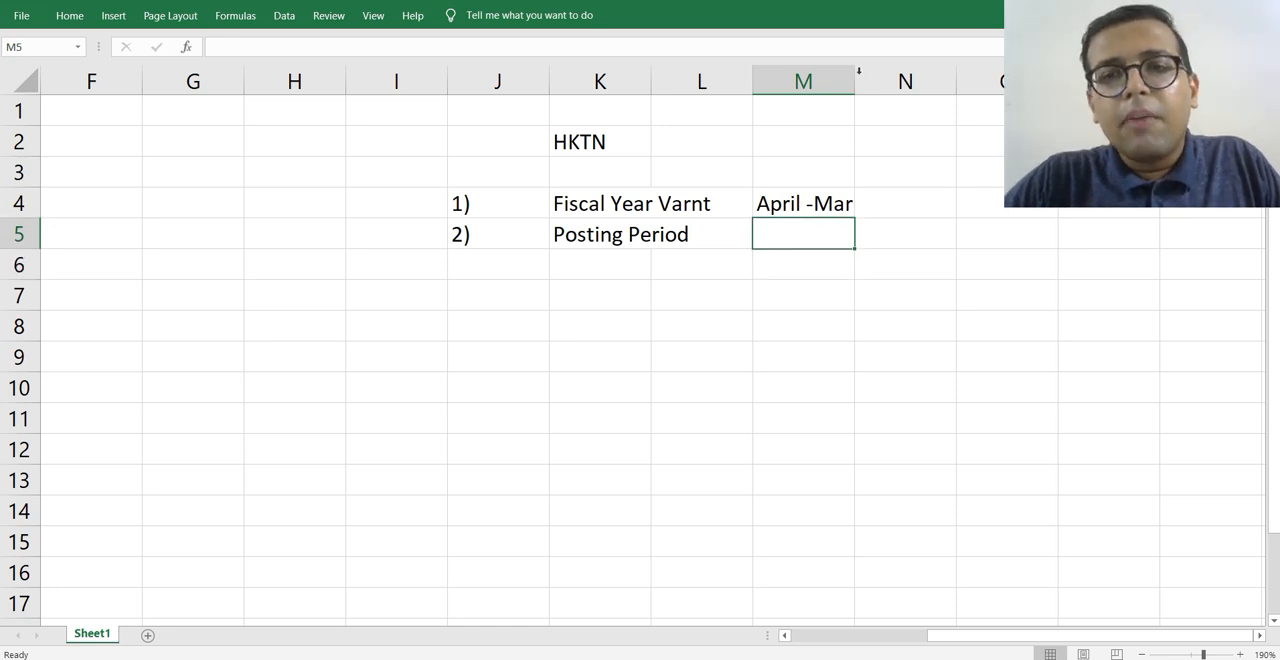
List the posting periods April 21-Mar 22 in cell M5 and April 22-Mar 23 in M6.
text(April)
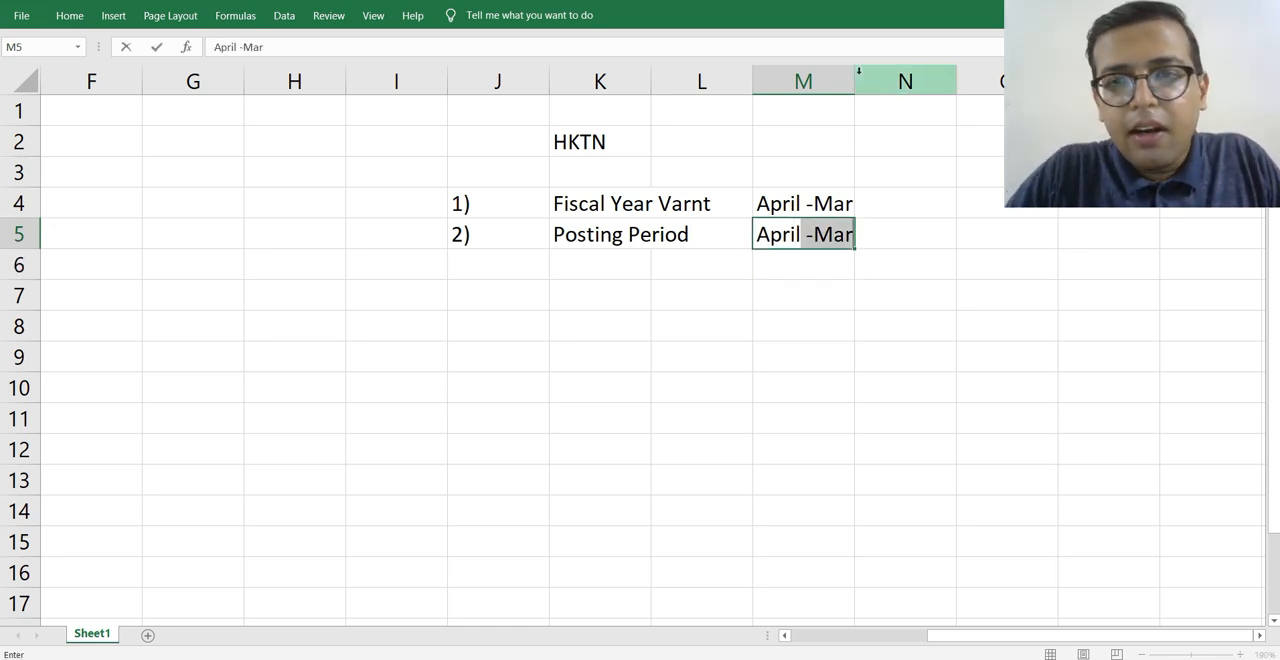
text( 21-M)
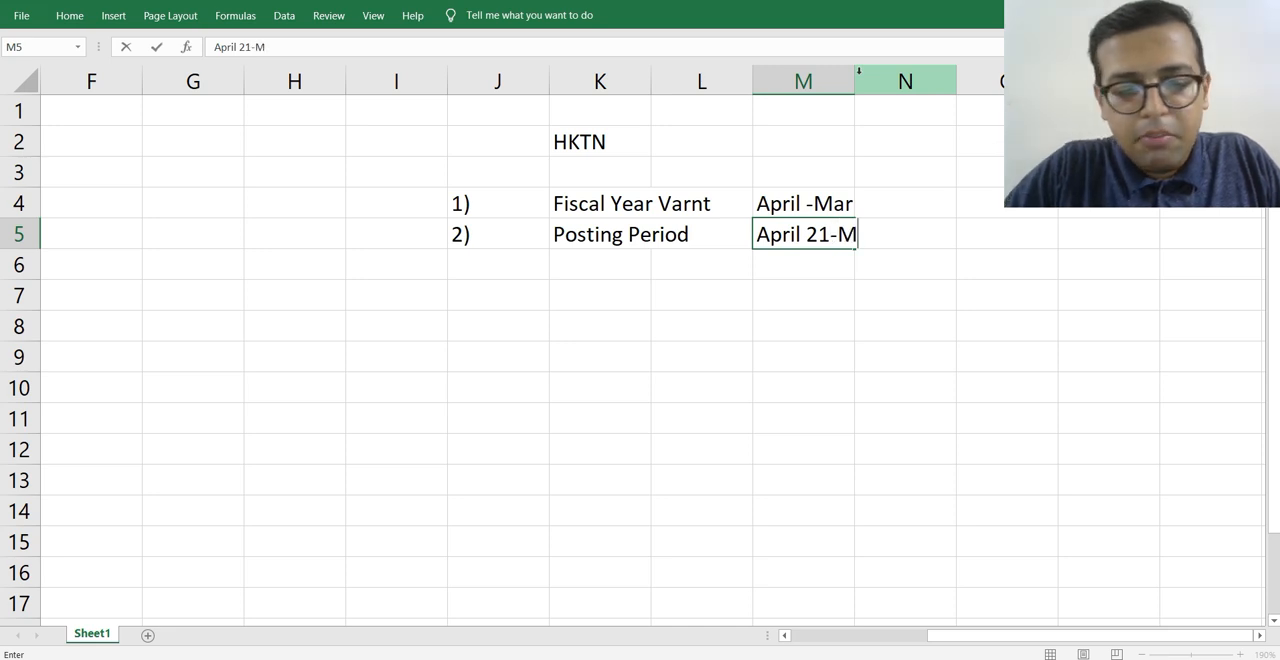
text(ar 22)
key(Return)
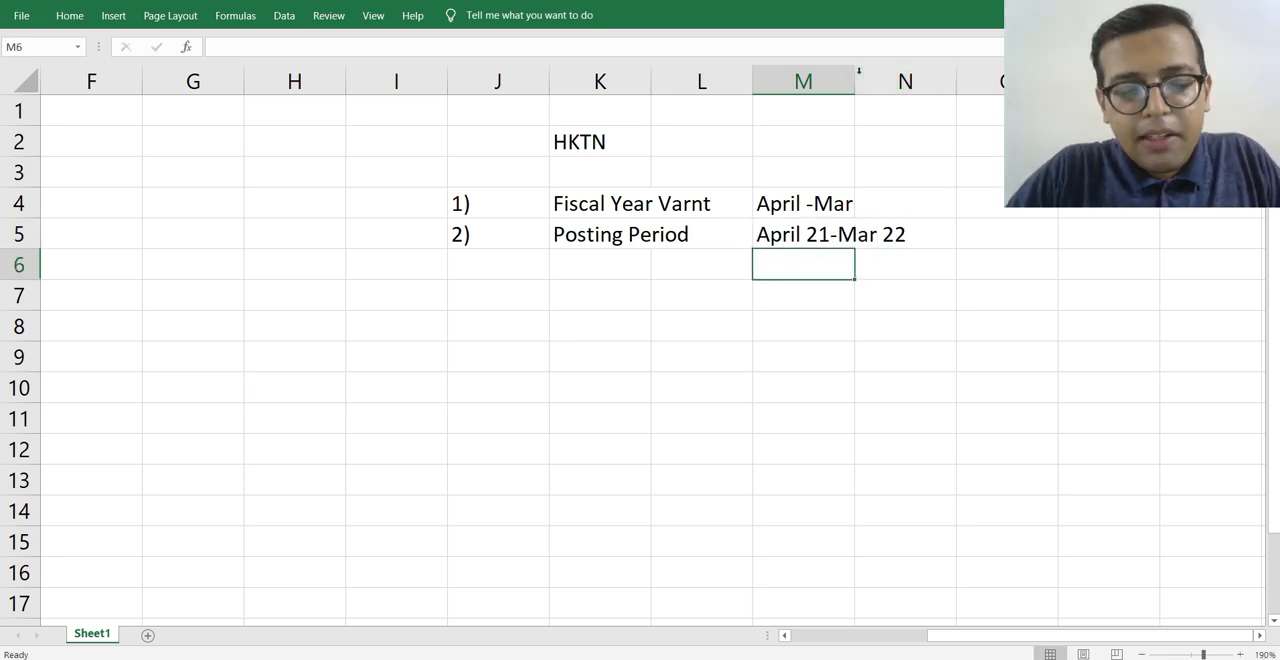
text(APril )
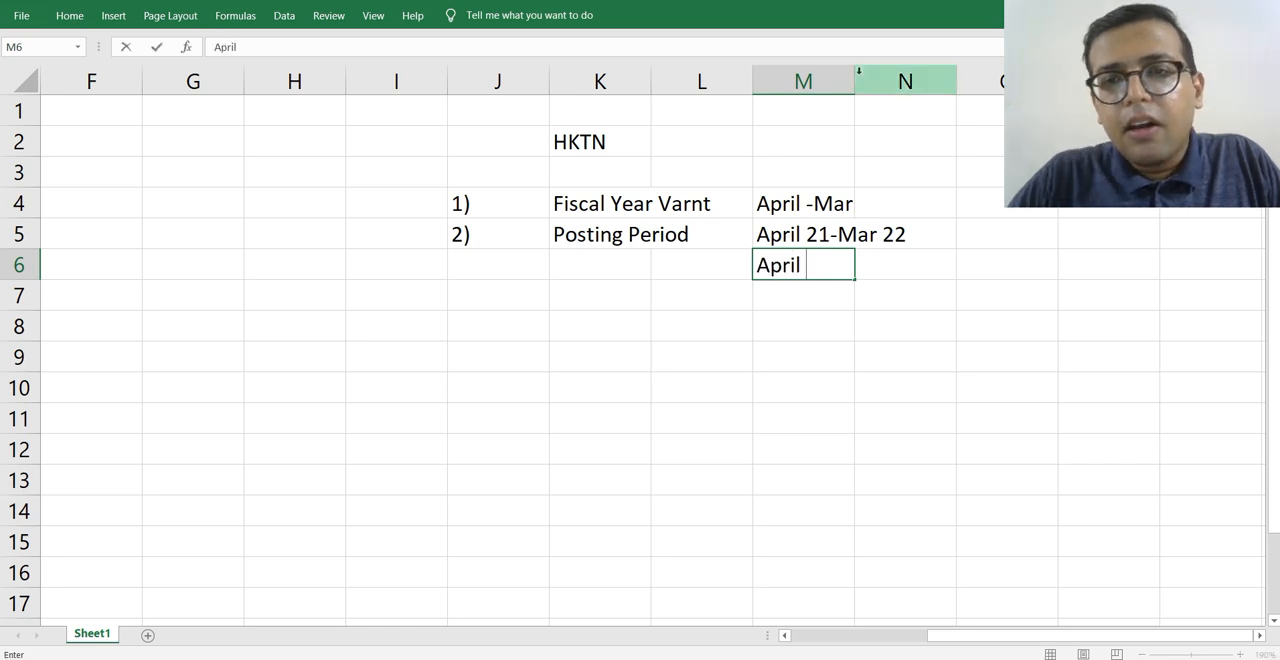
text(22)
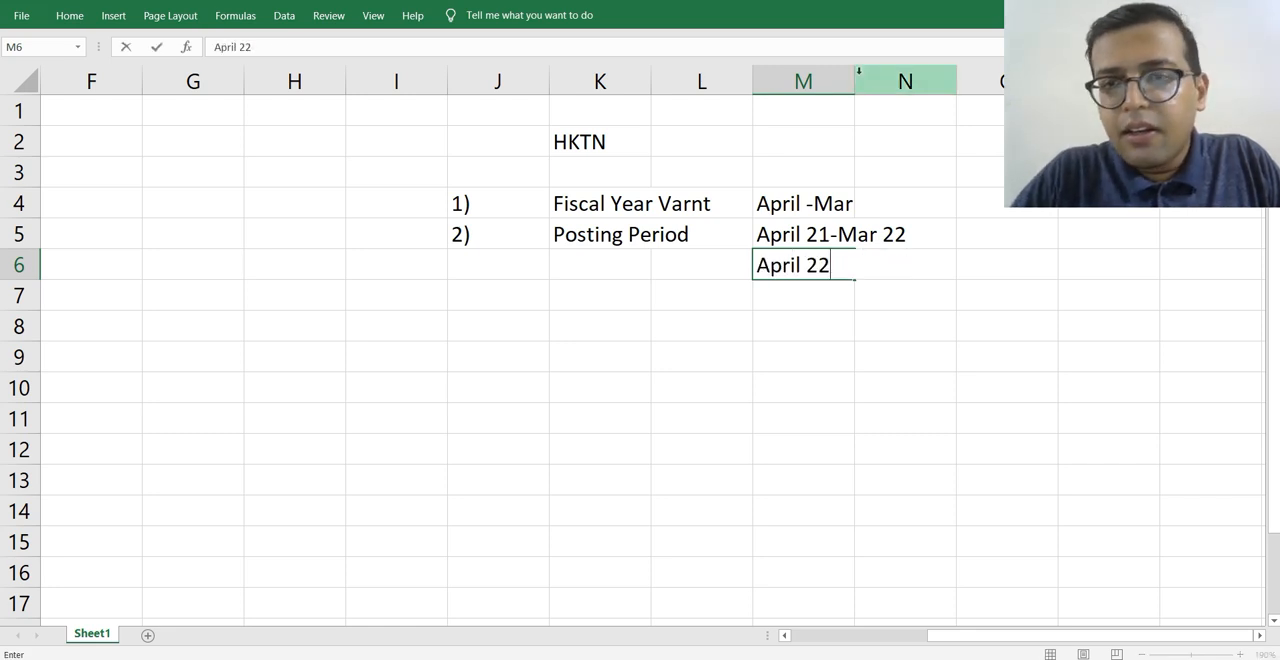
text(-Mar 23)
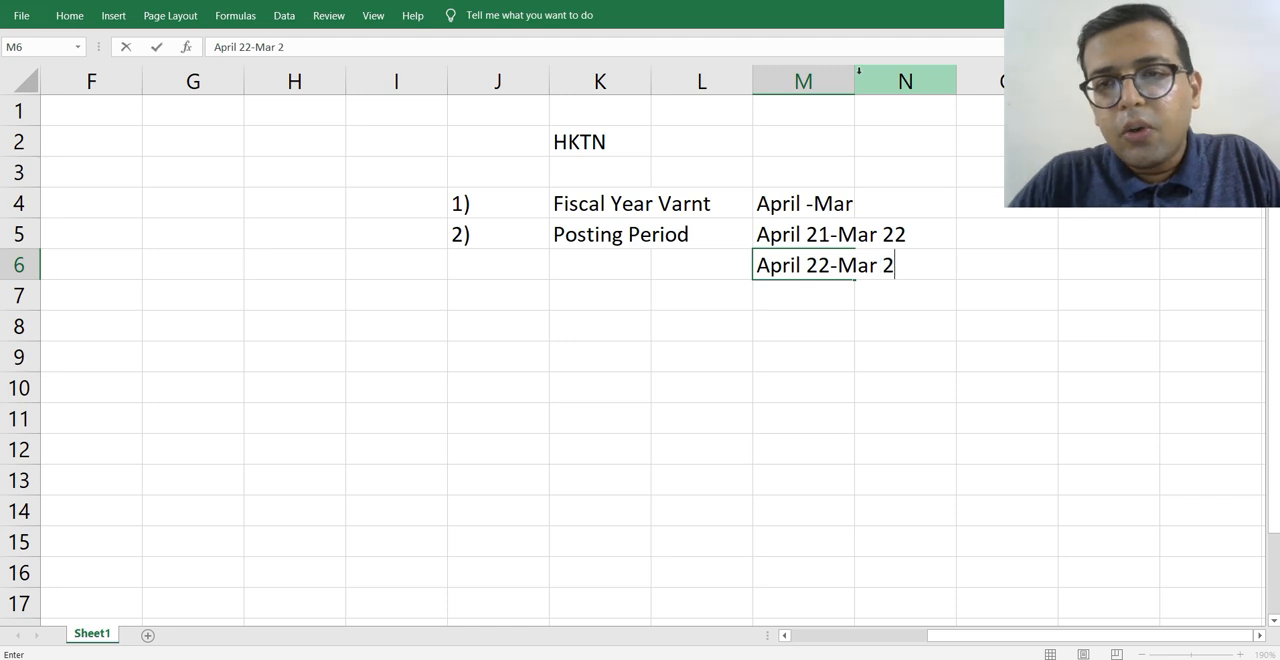
key(Return)
Enter the posting period April 23-Mar 24 in cell M7, below the existing periods.
text(Apri)
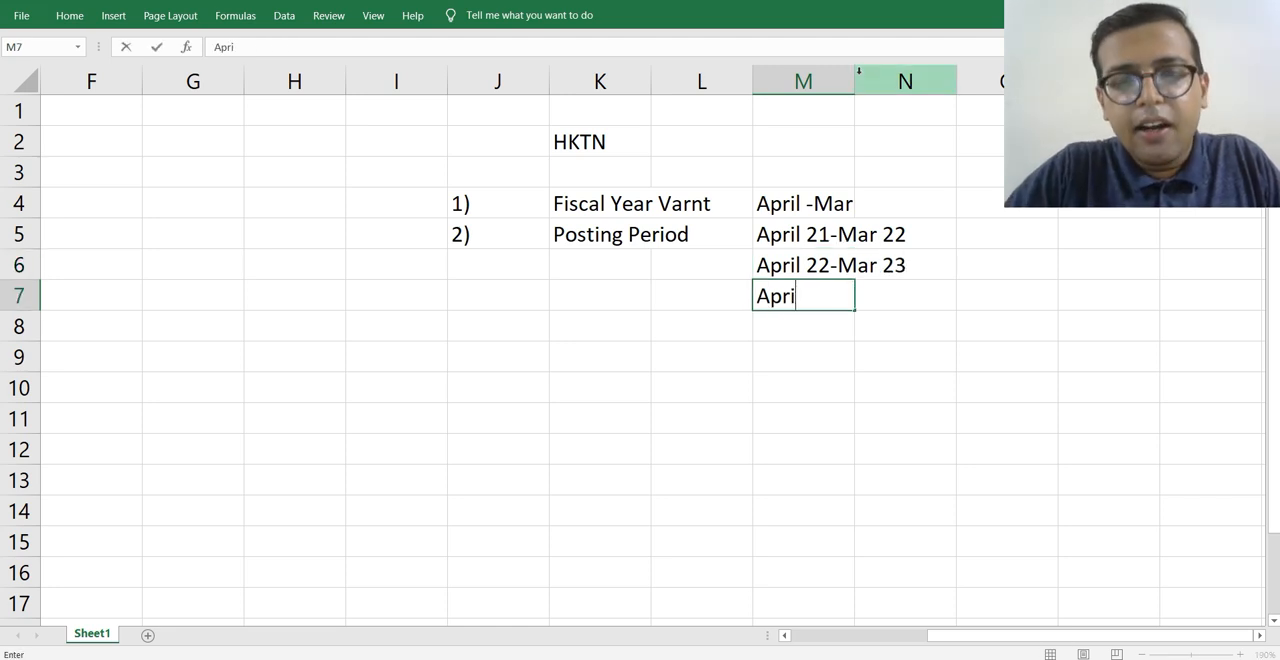
text(l )
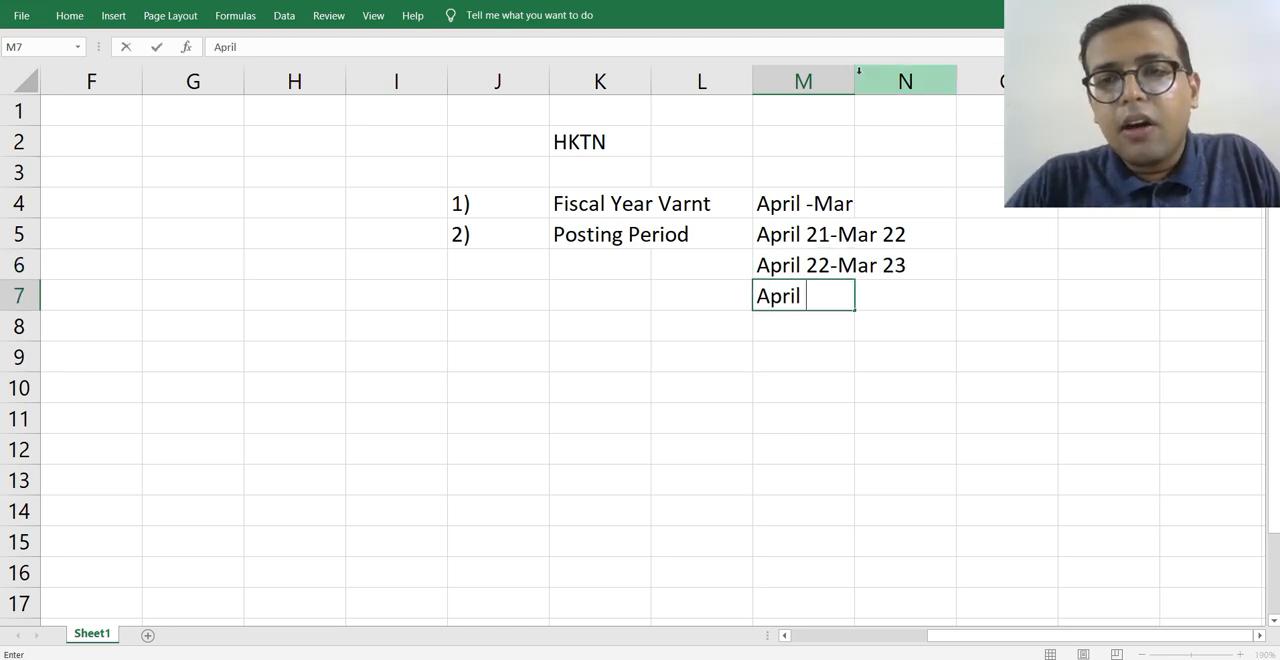
text(23)
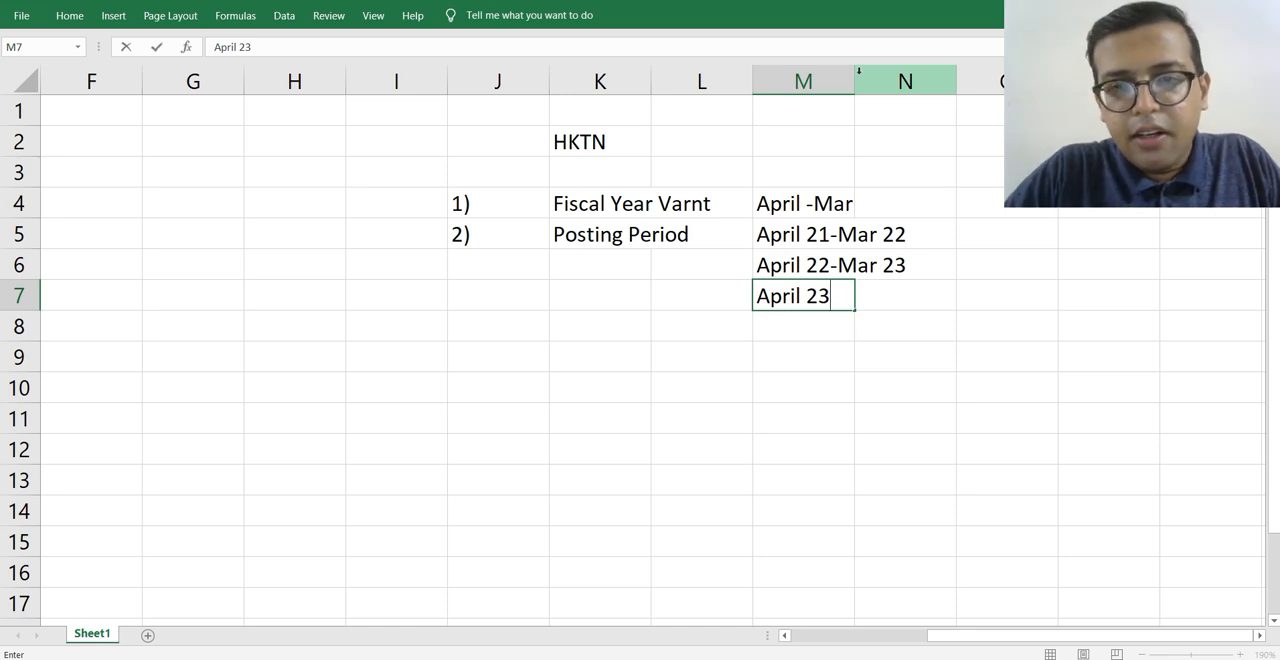
text(-Mar 24)
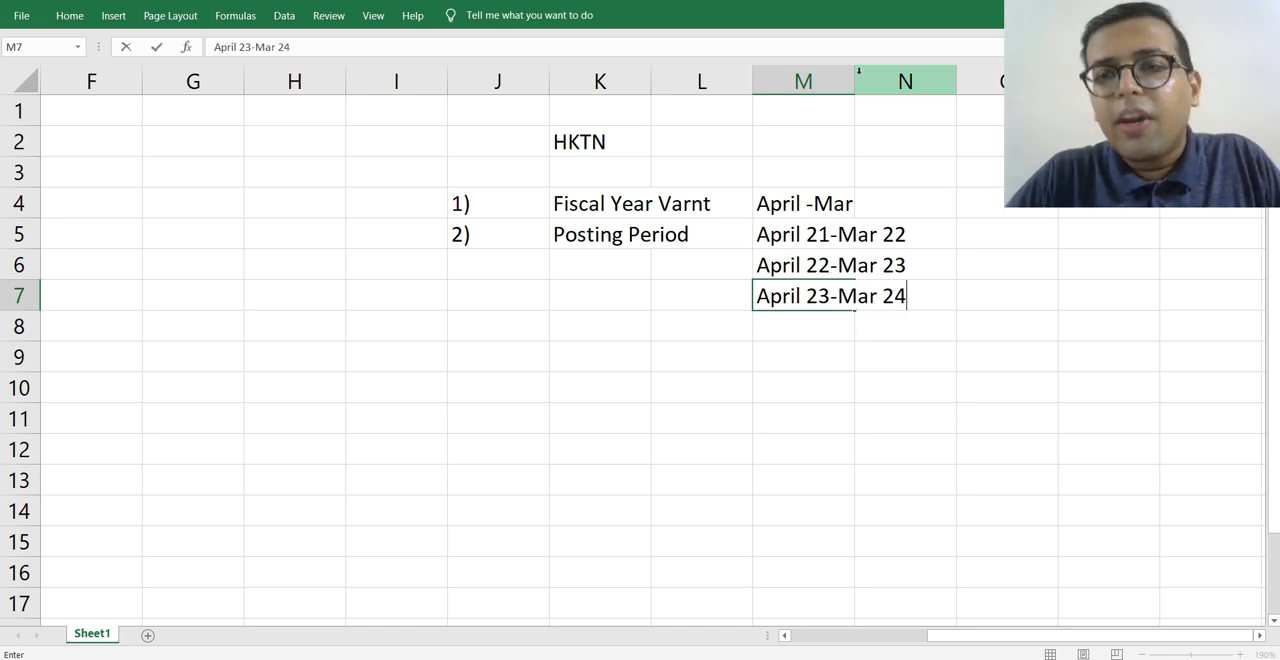
key(Return)
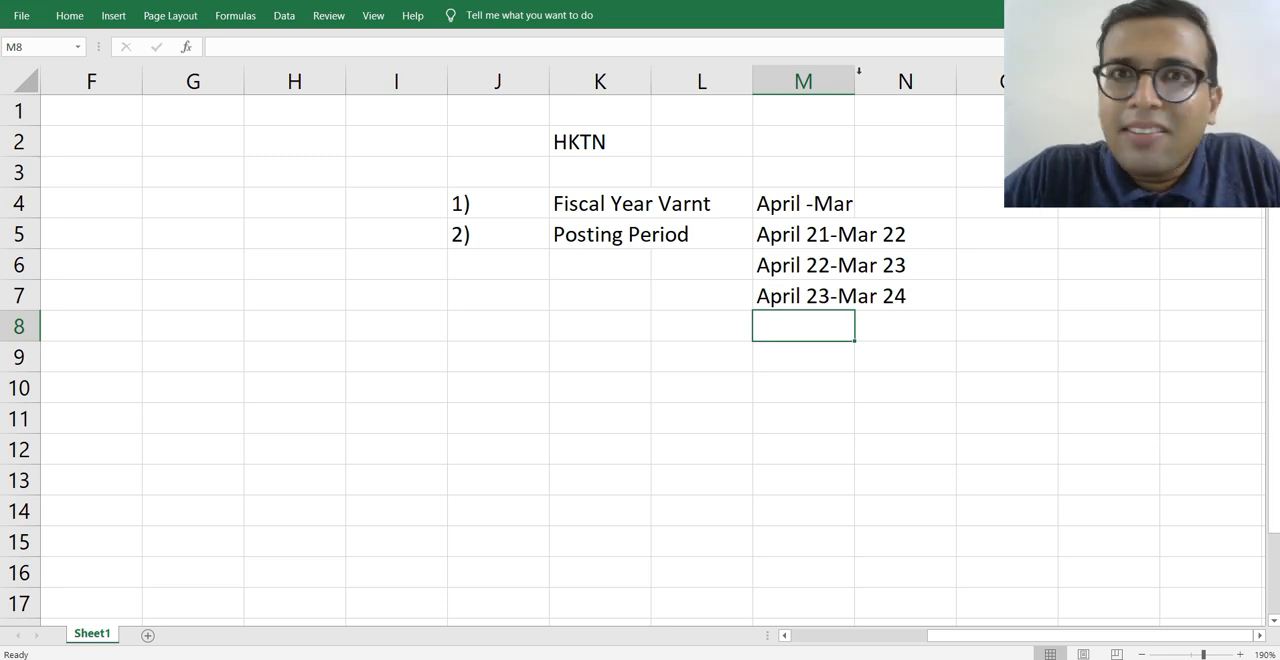
Insert a blank row above the Posting Period row 5.
click(689, 240)
key(shift+space)
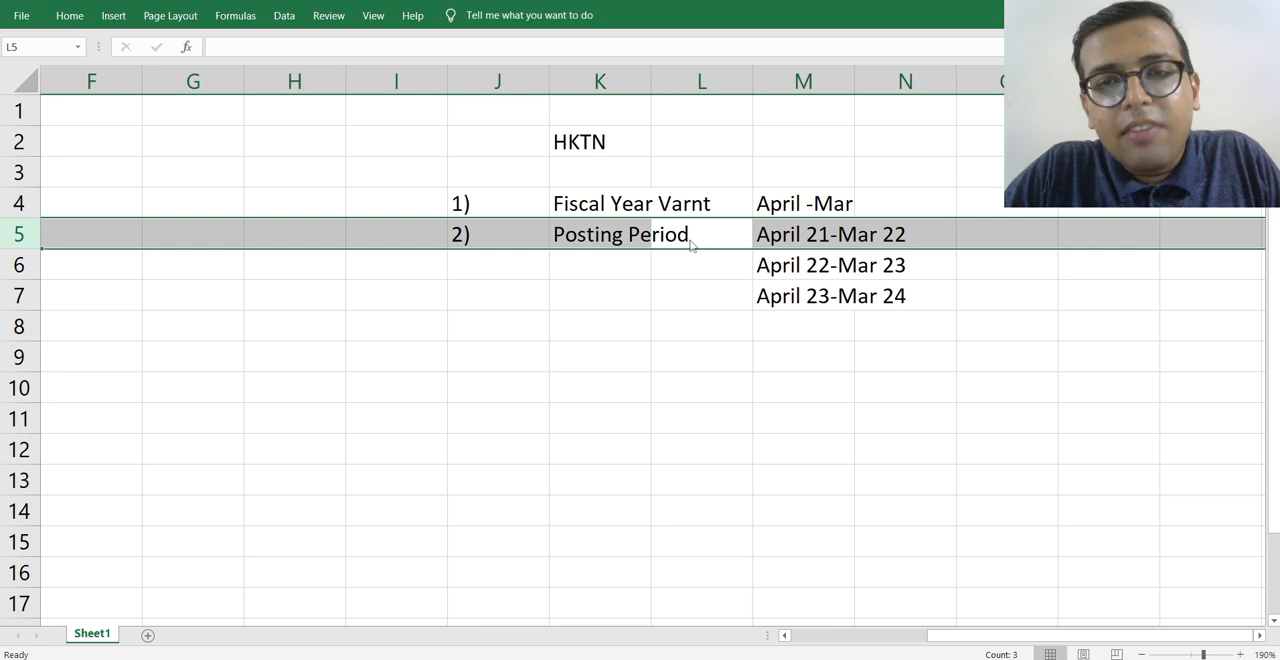
key(ctrl+shift+plus)
key(Down)
key(Down)
key(Down)
key(Down)
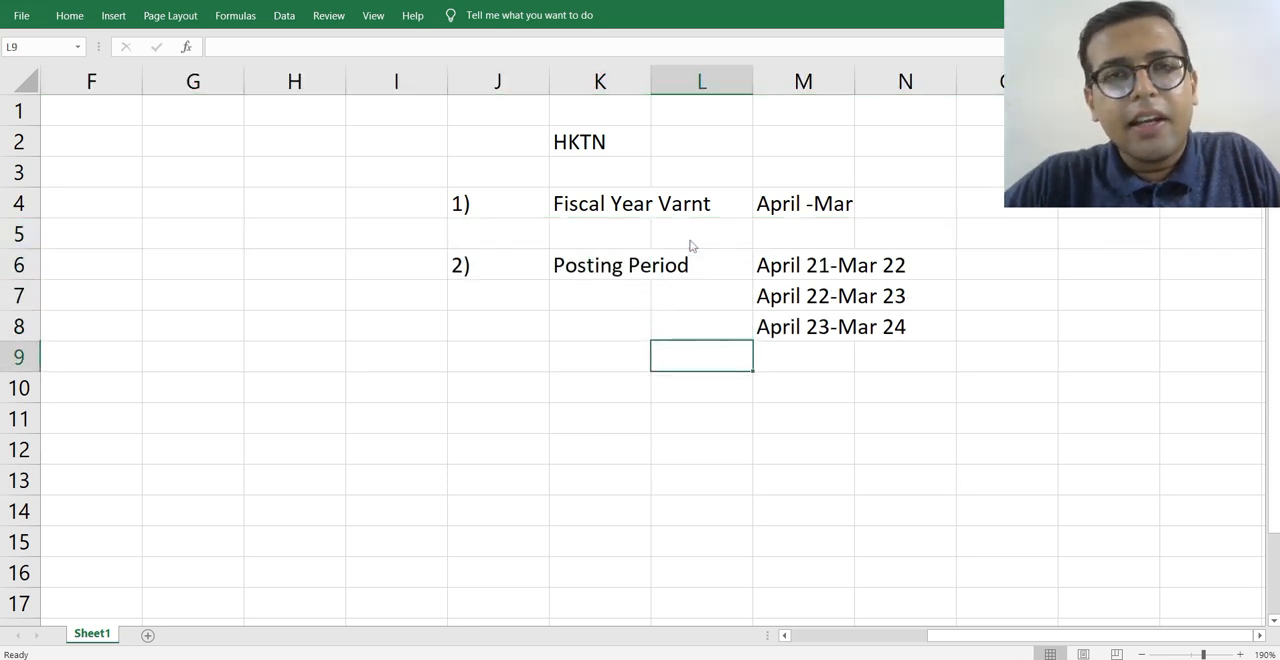
Insert two more blank rows at row 5, between Fiscal Year Varnt and Posting Period.
click(770, 297)
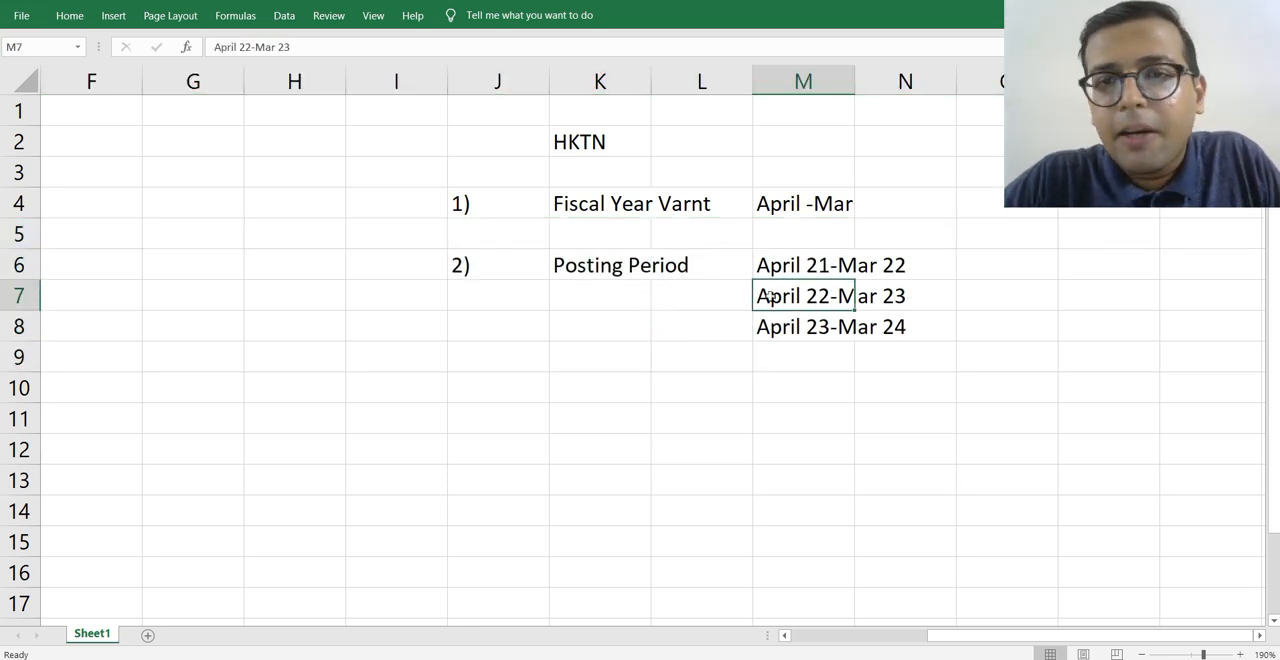
key(Up)
key(Up)
key(Up)
key(Down)
key(Down)
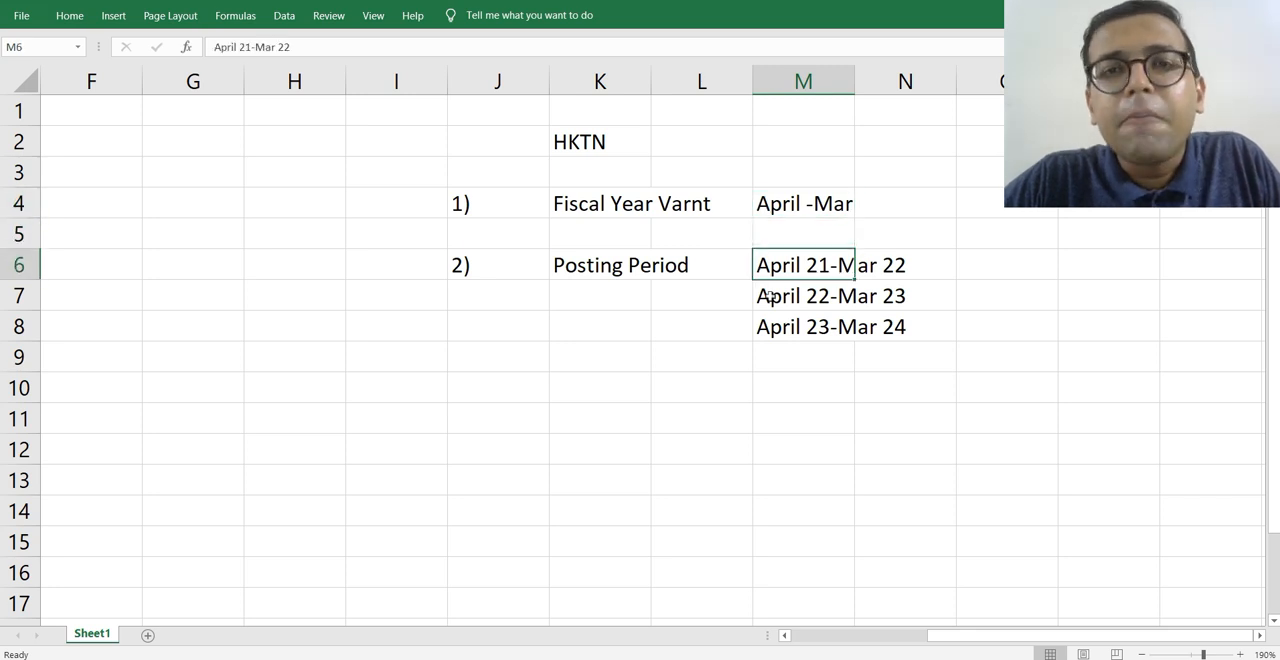
key(Up)
key(shift+space)
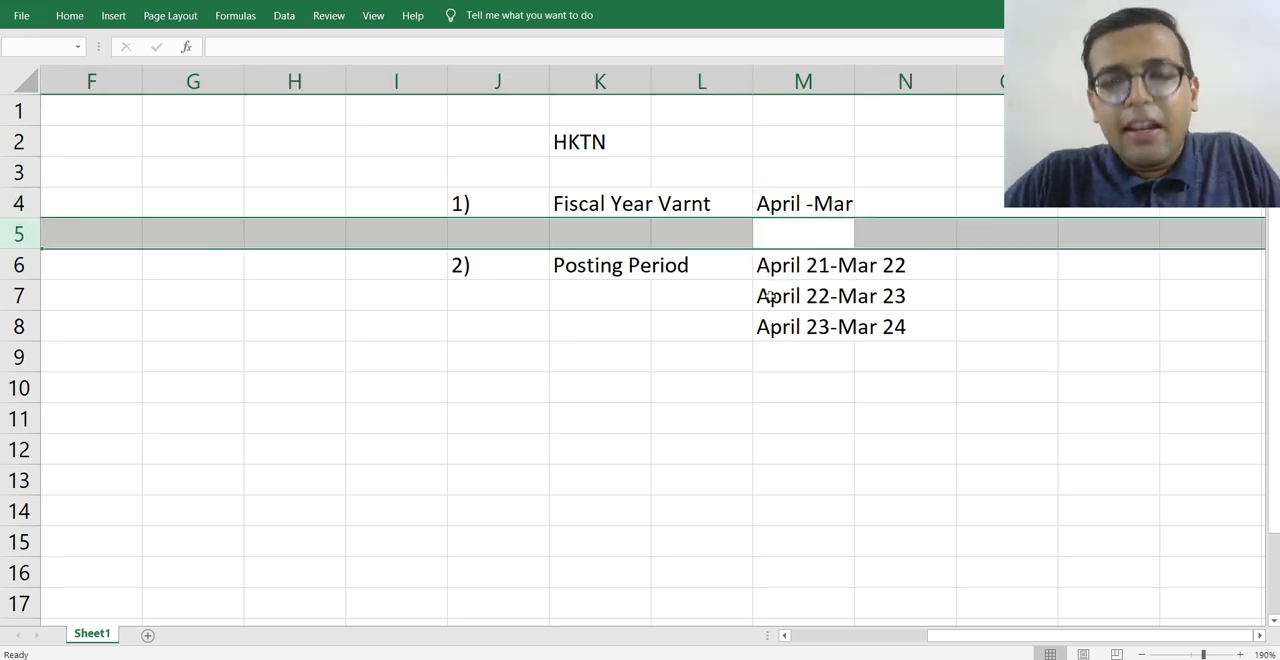
key(ctrl+shift+plus)
key(ctrl+shift+plus)
Enter Create V3 in cell K5 beneath the Fiscal Year Varnt label.
key(Down)
key(Left)
key(Left)
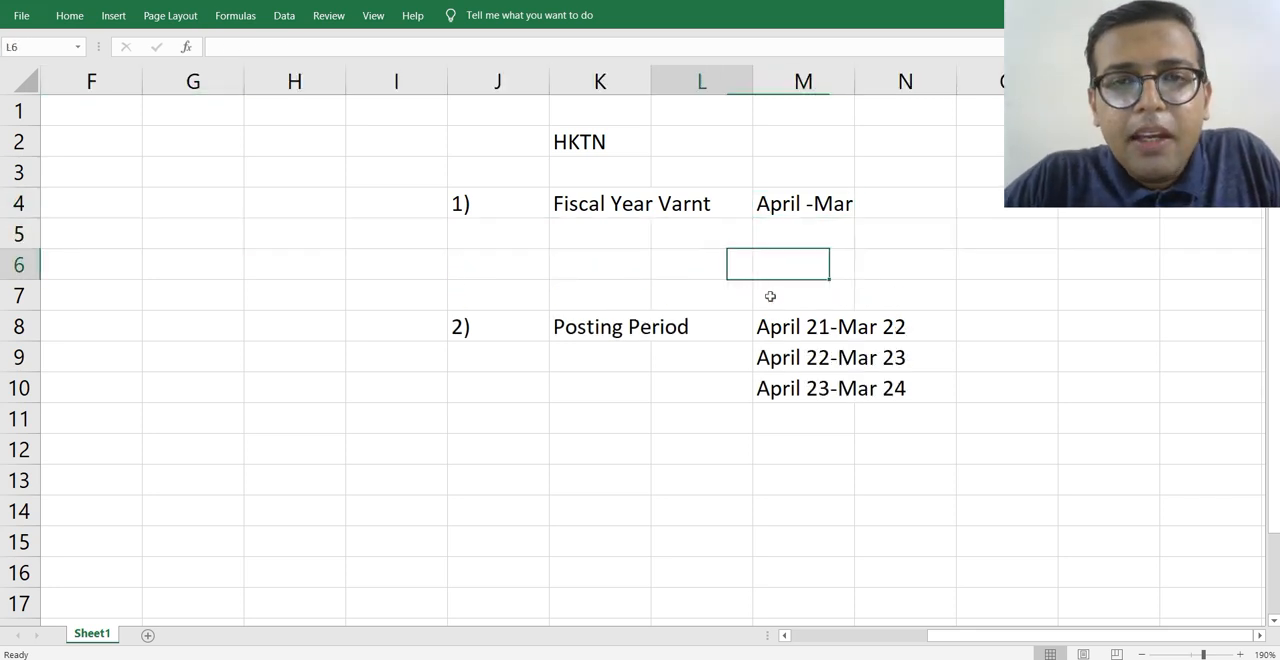
key(Up)
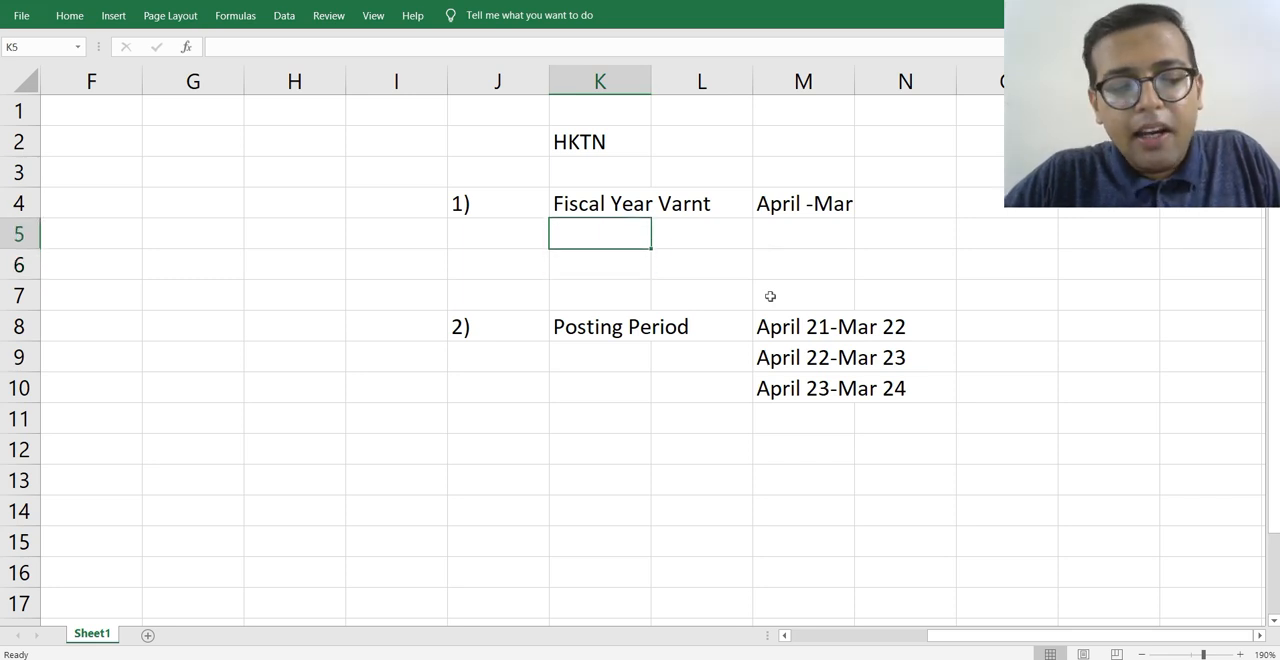
text(Create )
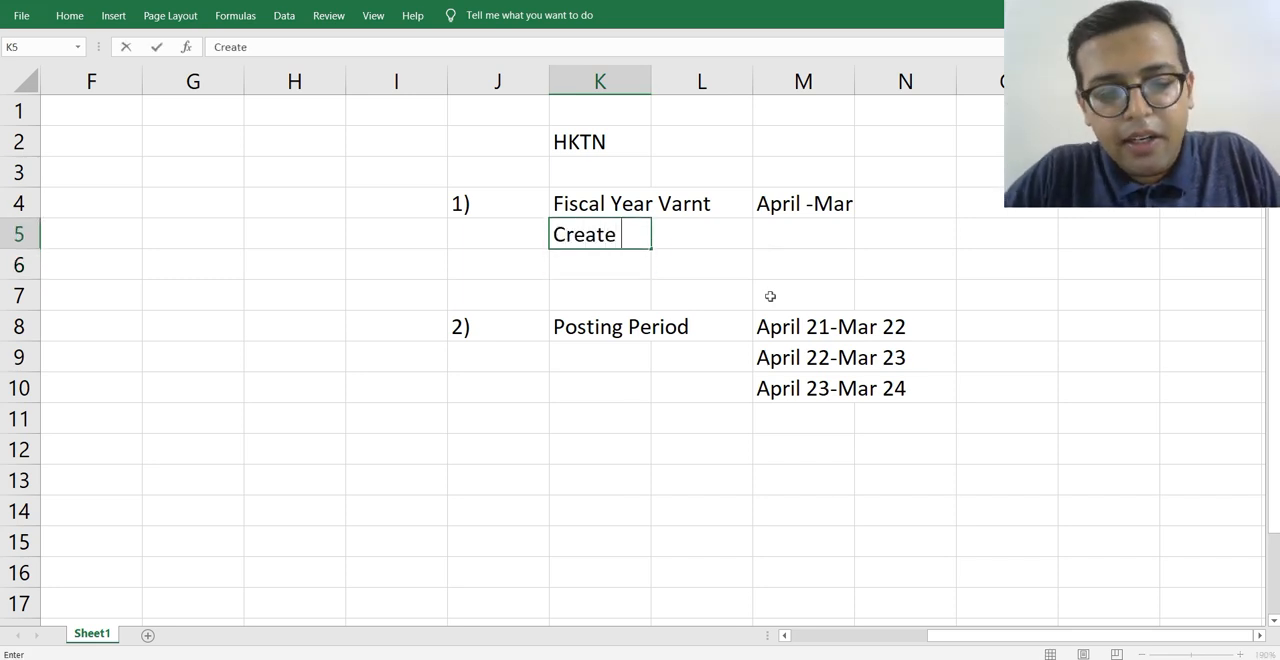
text(V3)
key(Return)
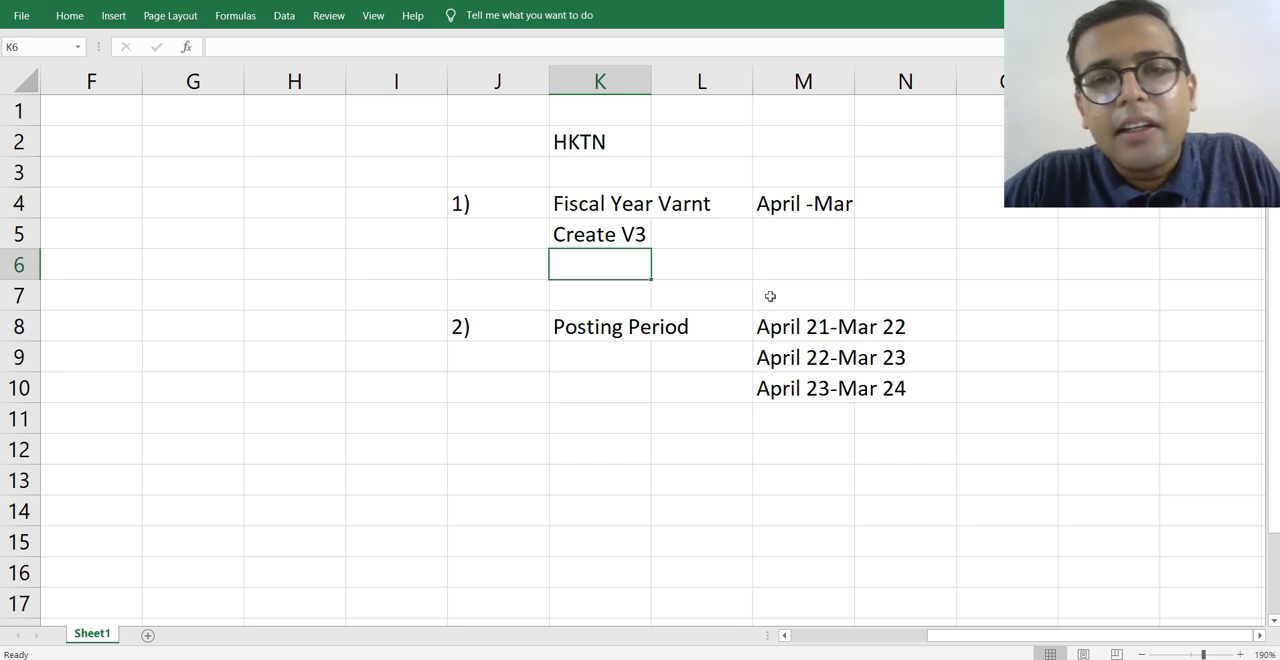
Enter Assign in cell K6 and HKTN V3 in cell L6.
text(Ass)
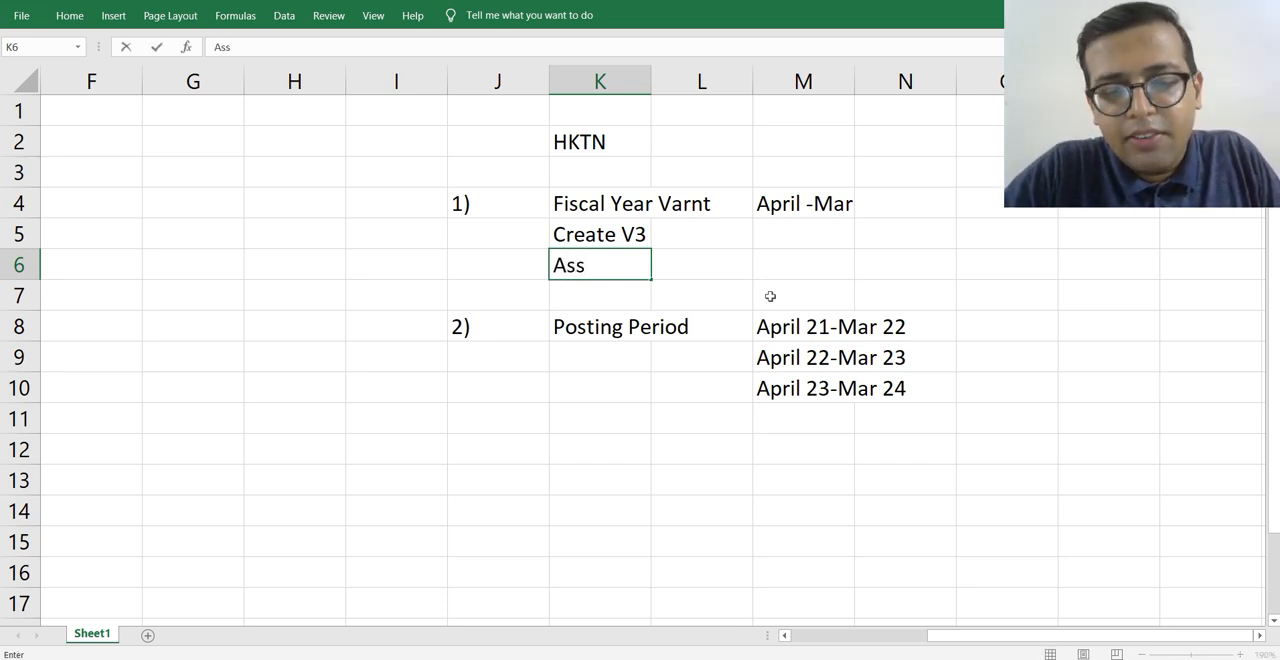
text(ign)
key(Tab)
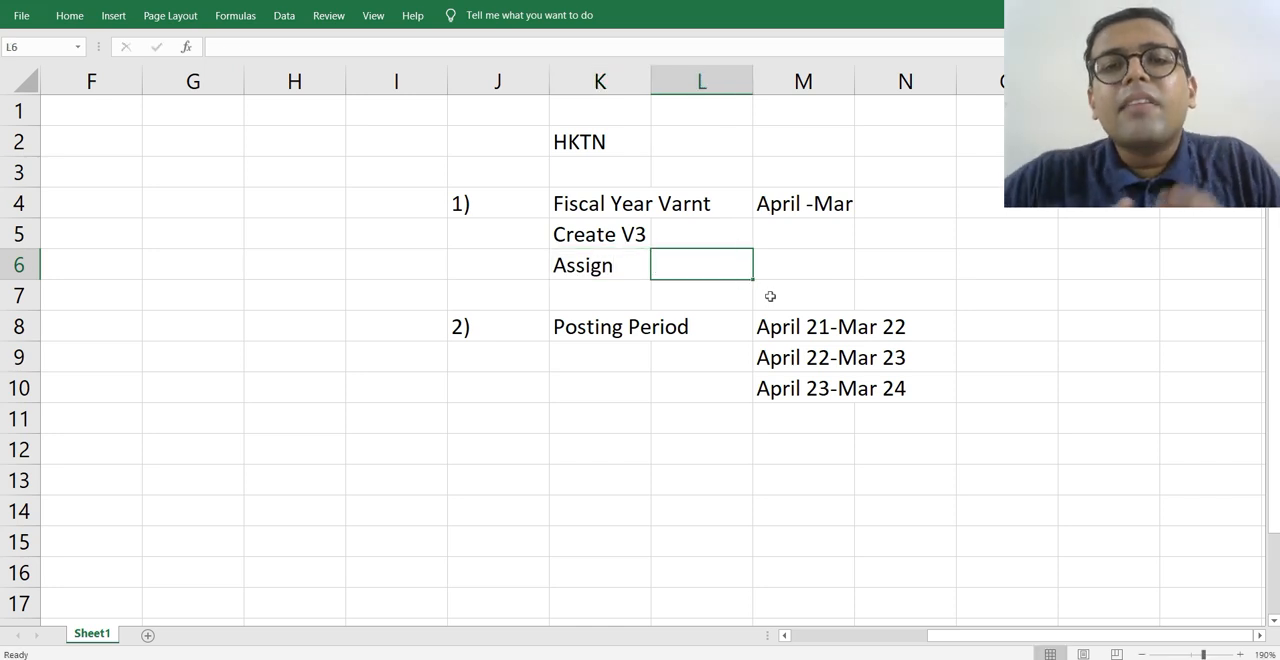
text(HKTN)
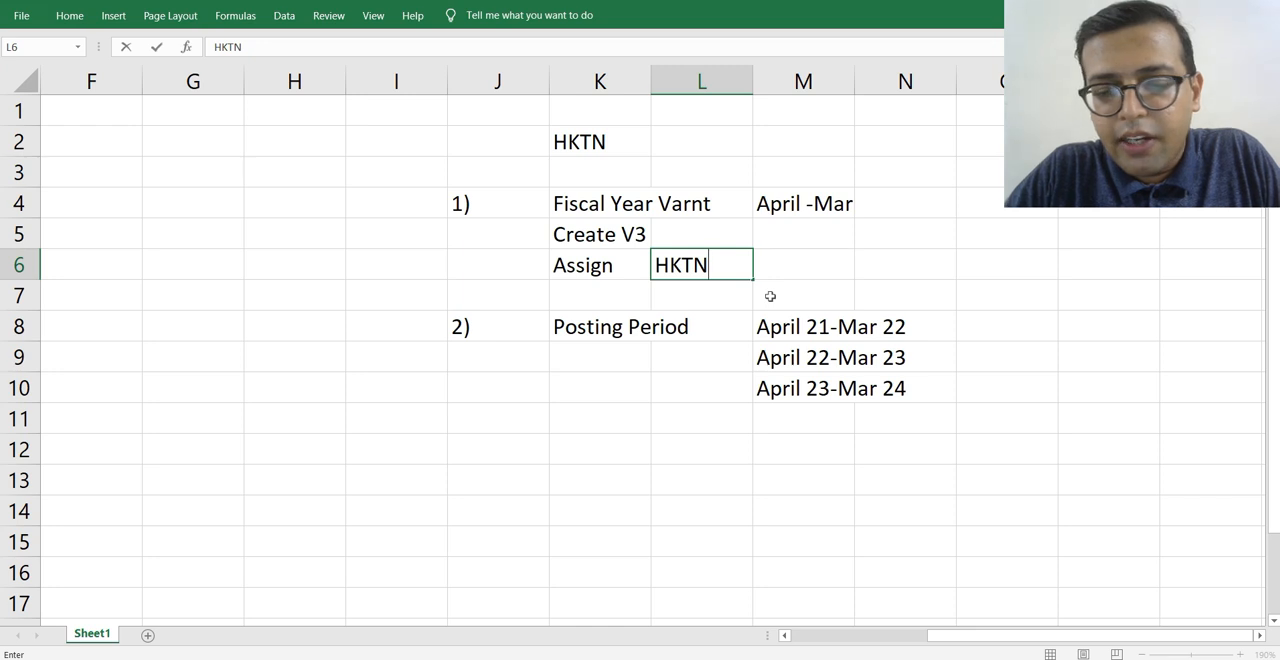
text(  V)
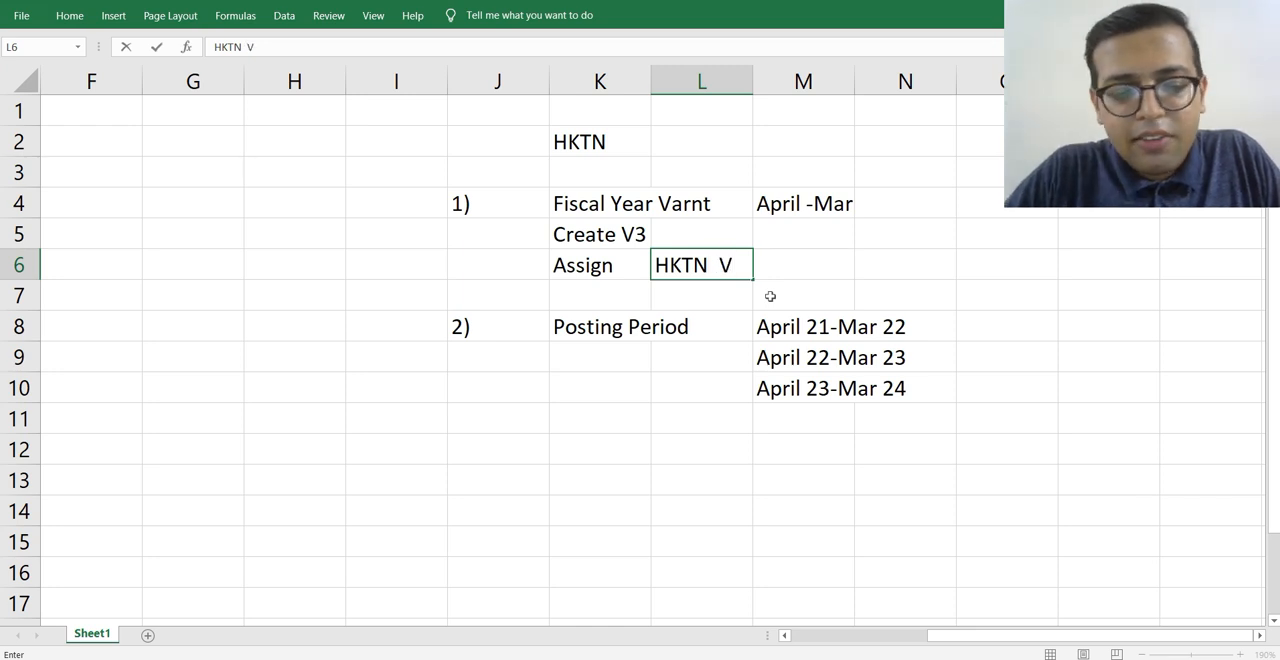
text(3)
key(BackSpace)
text(3)
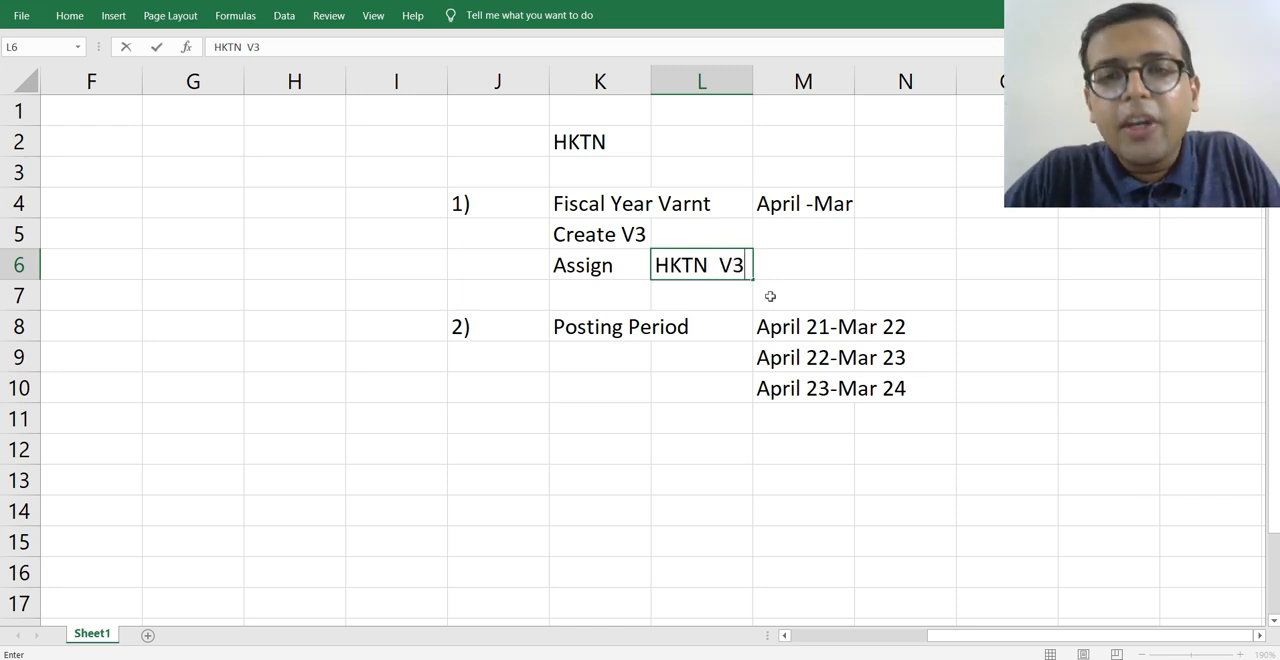
key(Return)
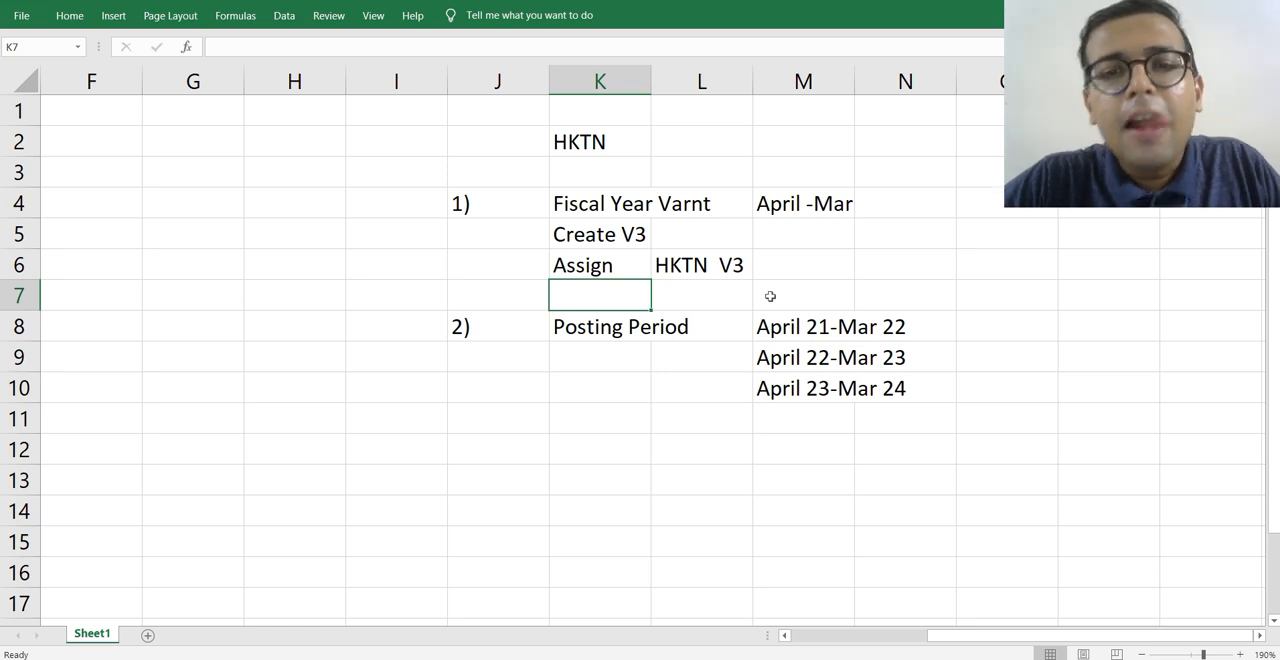
Move the three posting period ranges from M8:M10 to K11:K13, below the Posting Period label.
key(Right)
key(Right)
key(Down)
key(shift+Down)
key(shift+Down)
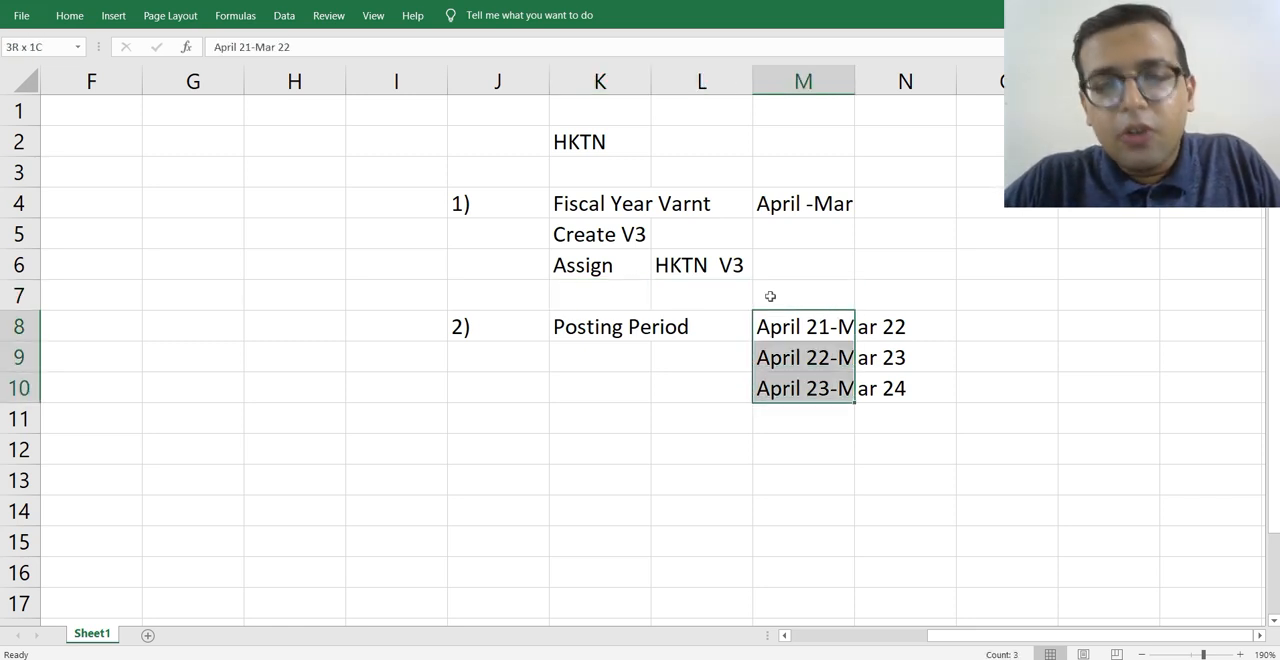
key(ctrl+c)
key(Down)
key(Down)
key(Down)
key(Down)
key(Down)
key(Left)
key(Left)
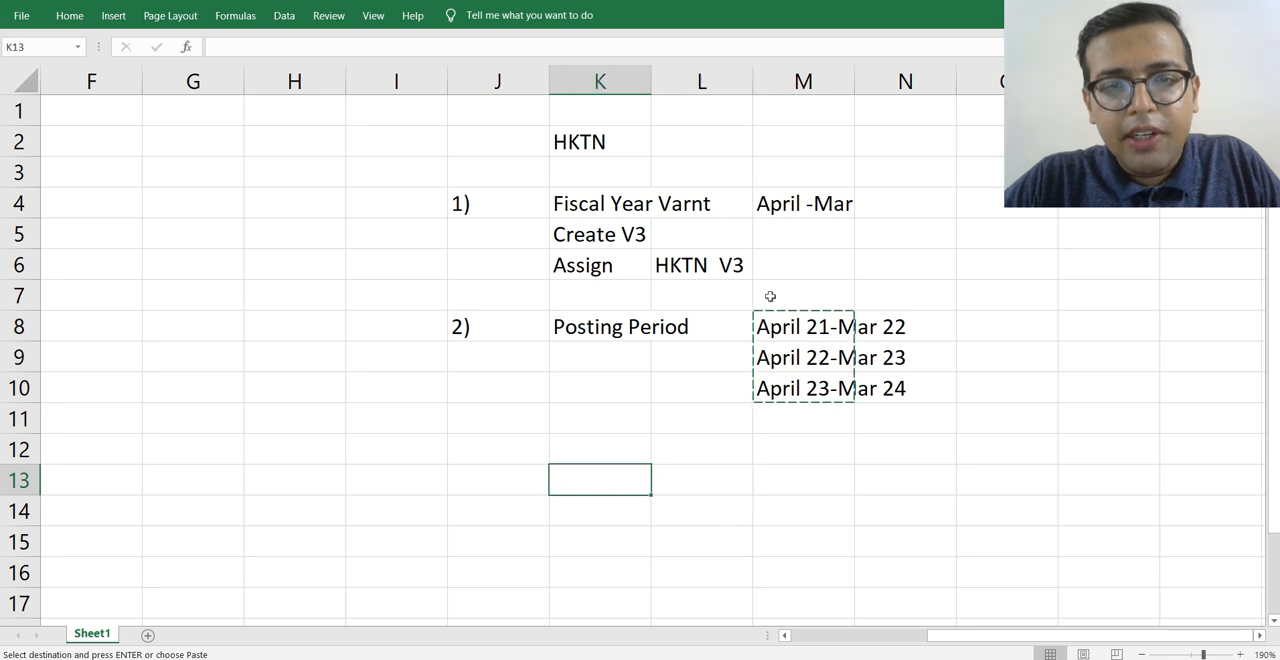
key(Up)
key(Up)
key(Return)
key(Down)
key(Down)
key(Down)
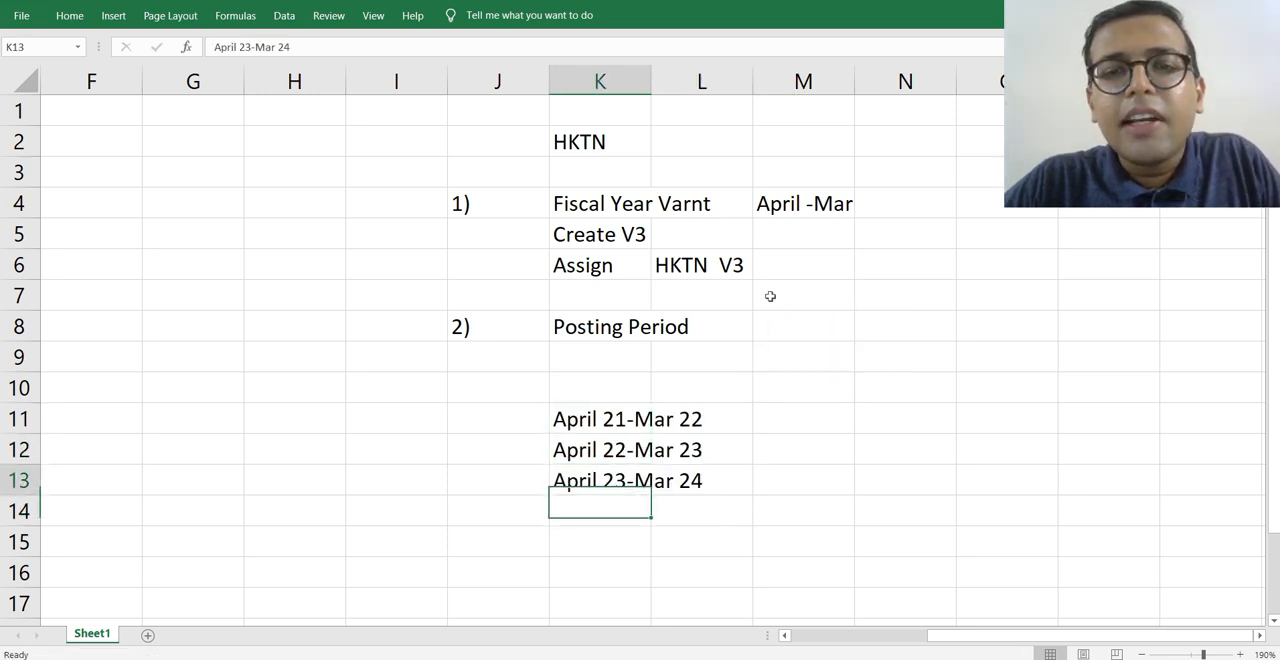
key(Up)
key(Up)
key(Up)
key(Up)
Enter Create in cell M11 and fill it down to M12 and M13 for all three posting periods.
key(Down)
key(Down)
key(Down)
key(Down)
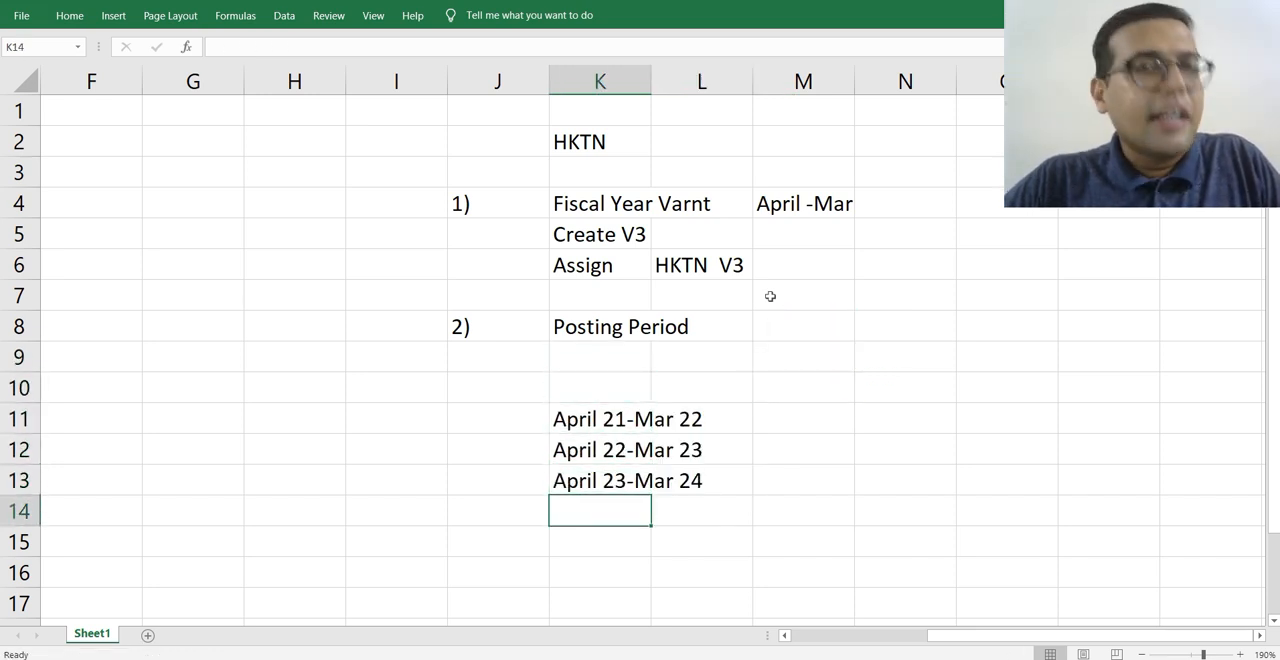
key(Up)
key(Up)
key(Up)
key(Up)
key(Down)
key(Right)
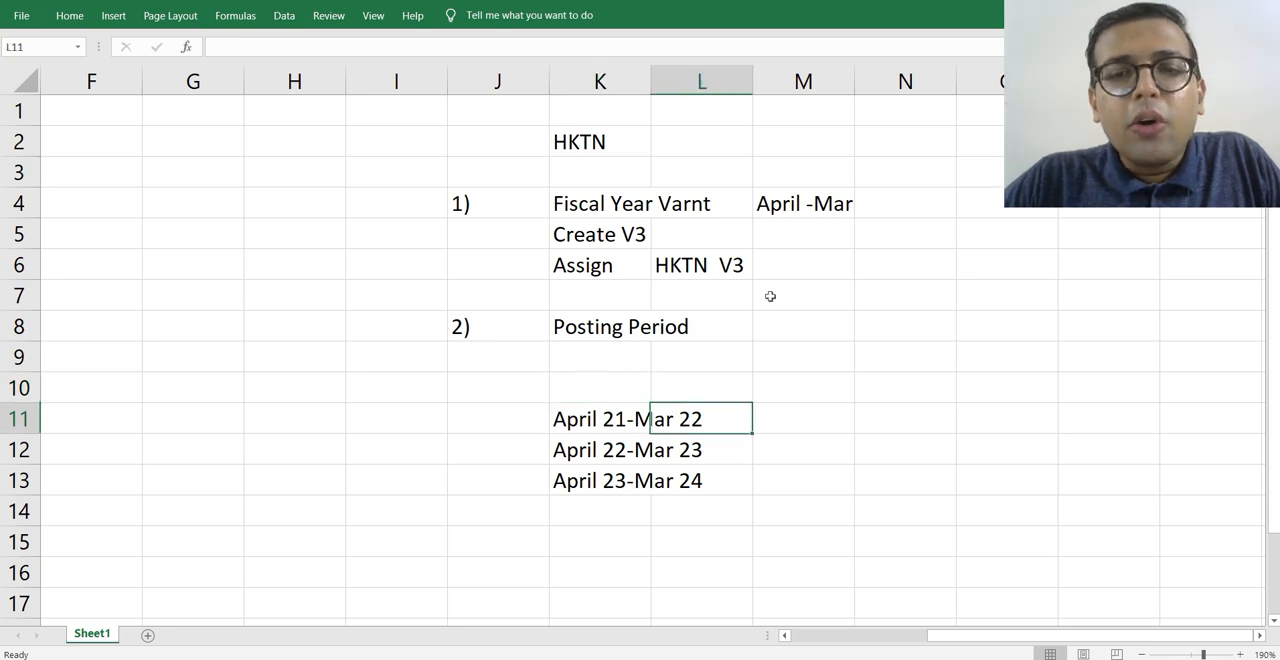
key(Right)
text(Create)
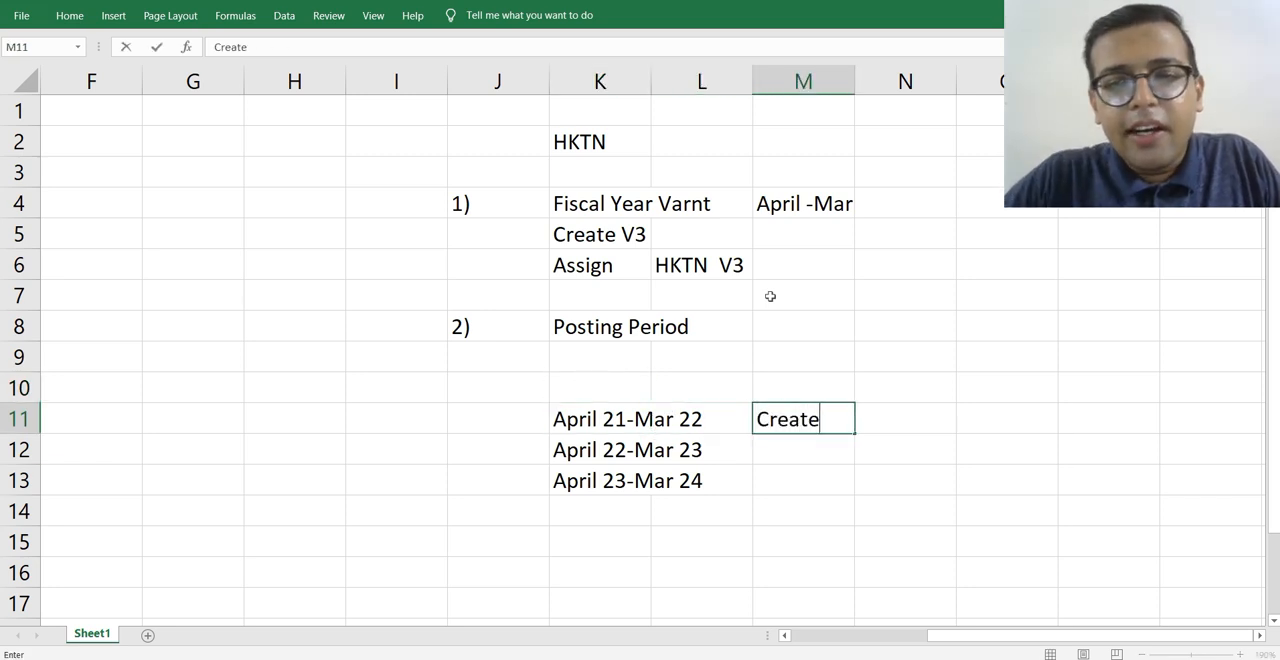
key(Return)
key(ctrl+d)
key(Down)
key(ctrl+d)
Enter Assign in cell N11 and HKTN in cell O11 for the April 21-Mar 22 period.
key(Up)
key(Up)
key(Right)
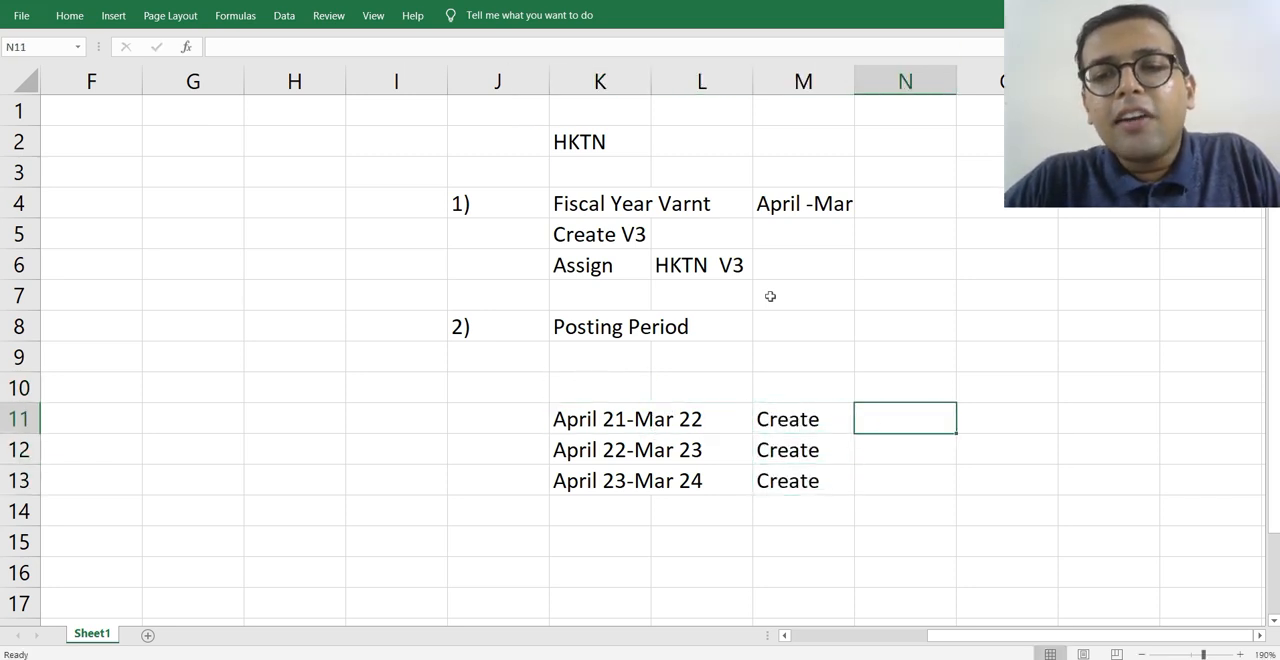
text(Assign)
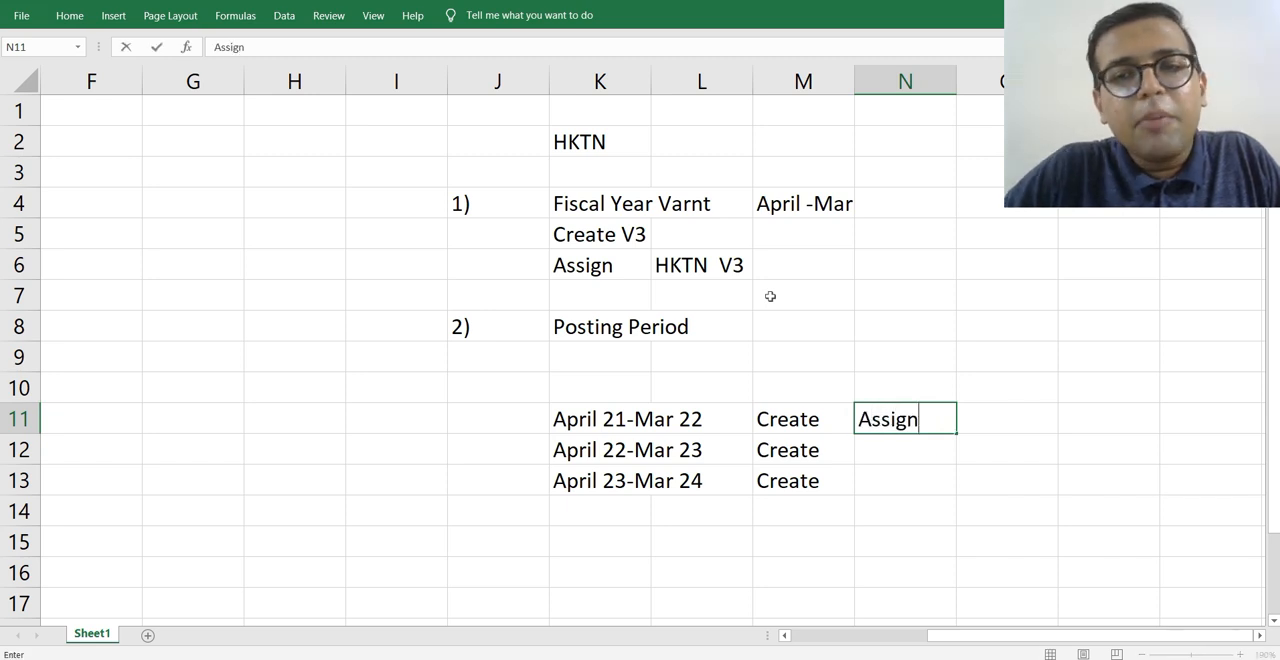
key(Tab)
text(HKTN)
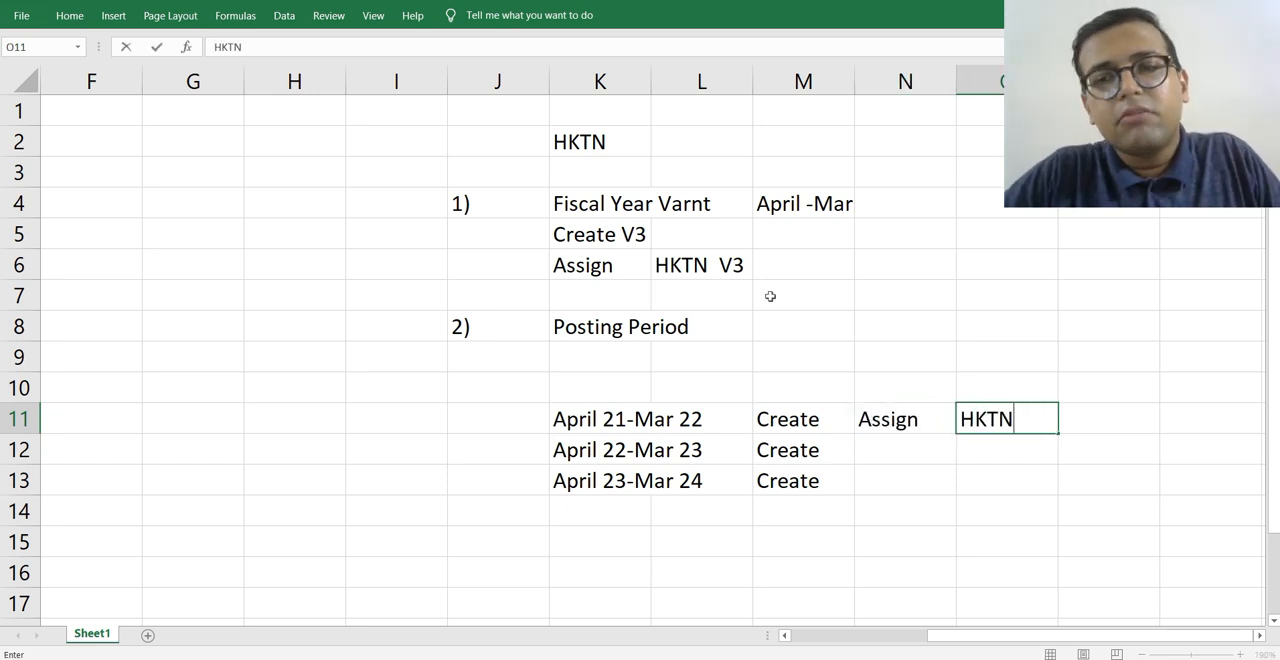
key(Return)
key(Left)
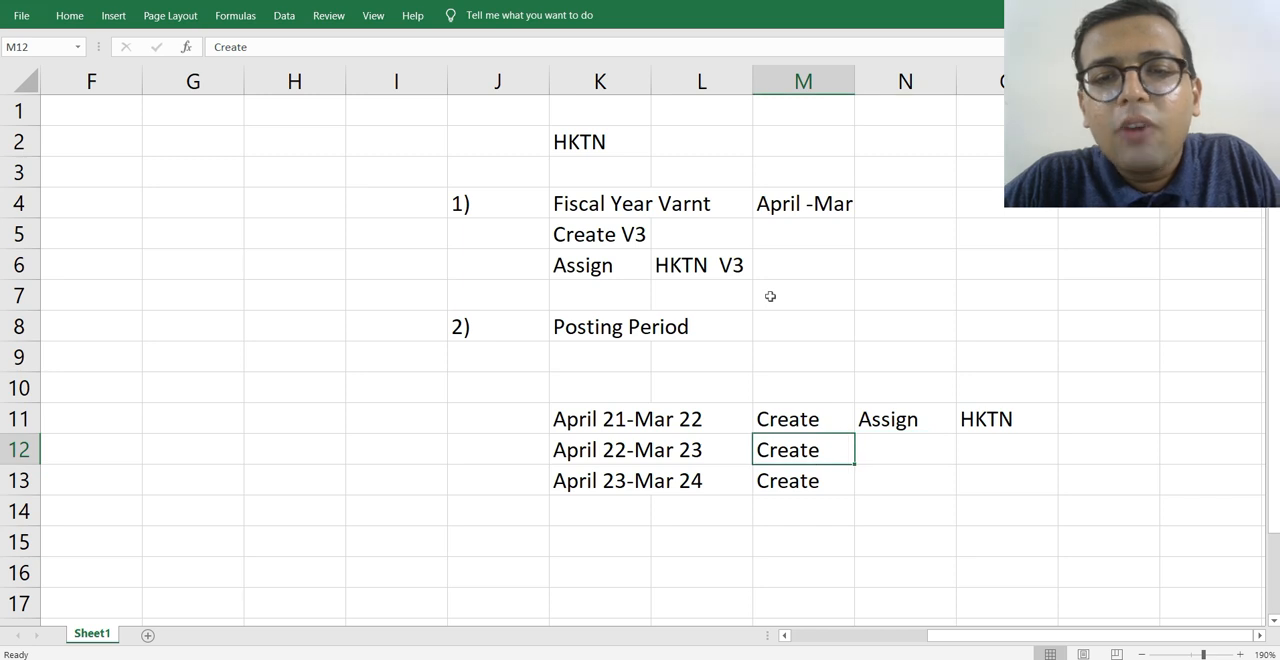
Copy the Assign and HKTN entries from N11:O11 to rows 12 and 13.
key(Up)
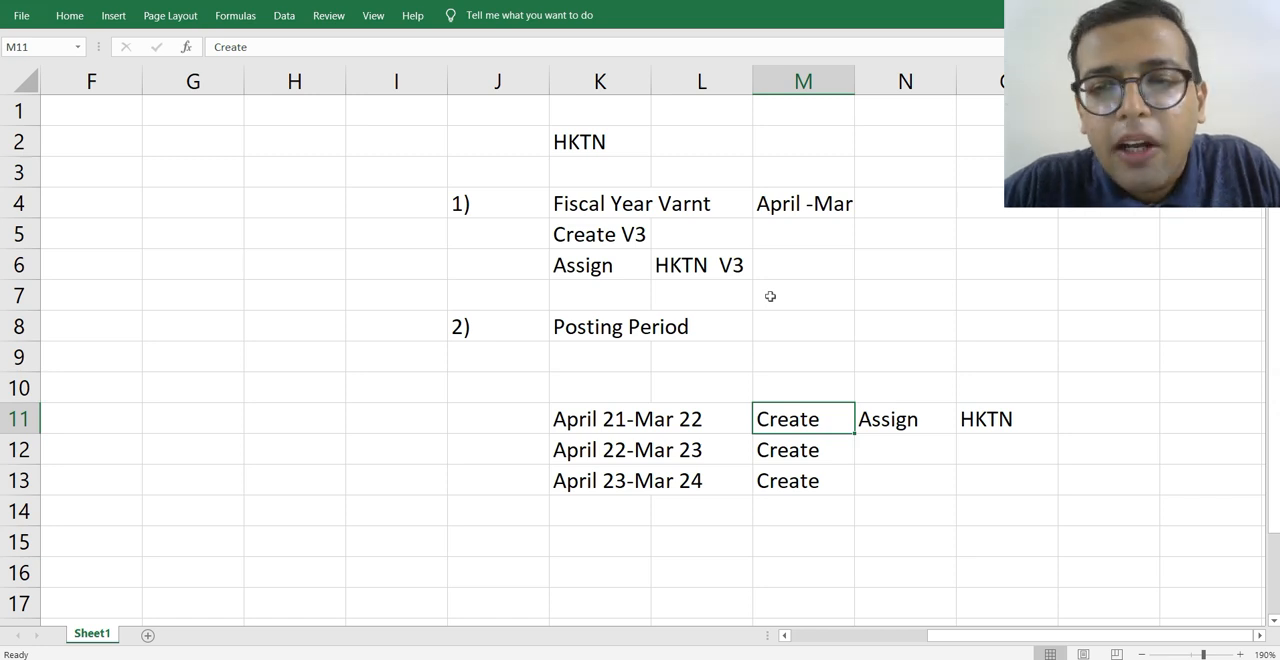
key(Down)
key(Right)
key(Up)
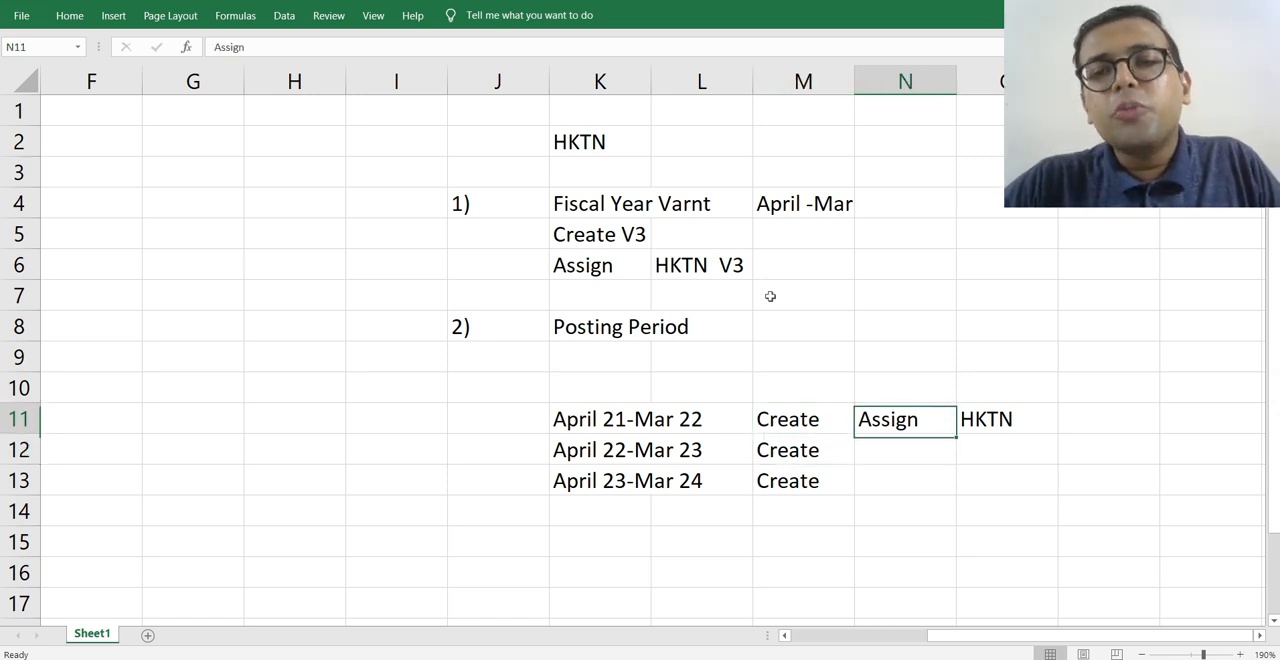
key(shift+Right)
key(ctrl+c)
key(Down)
key(shift+Down)
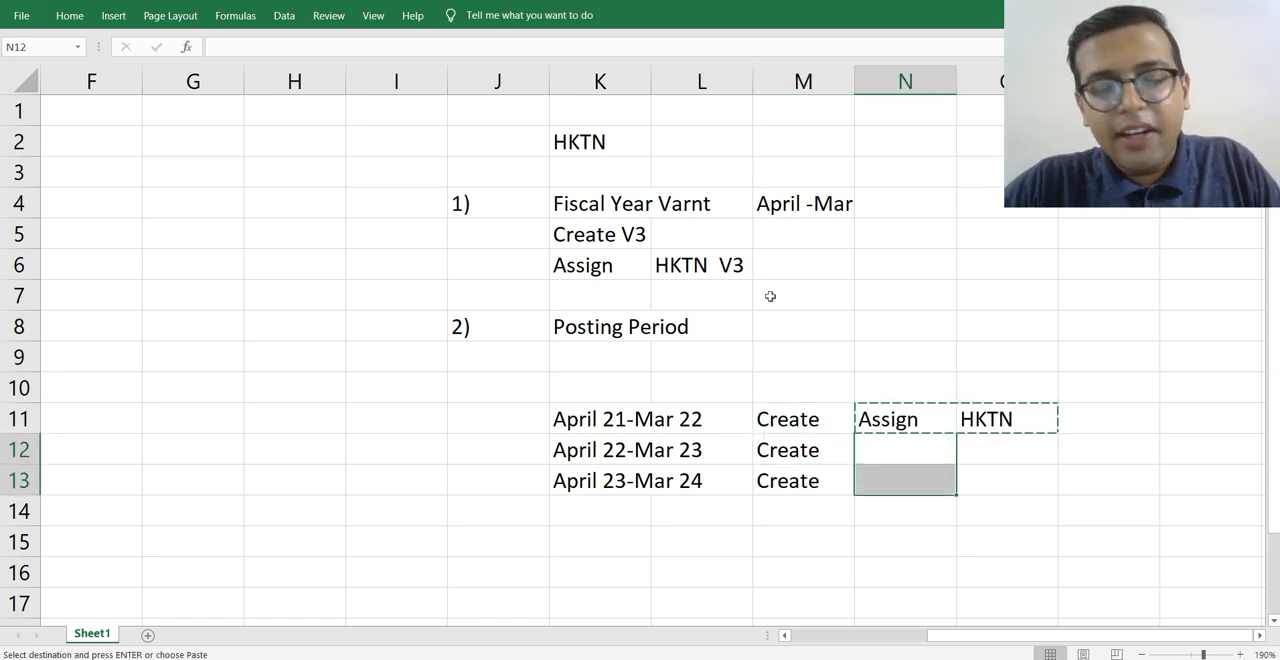
key(ctrl+v)
Clear the Assign and HKTN entries from N11:O13 beside the three posting period ranges.
key(Up)
key(Down)
key(Down)
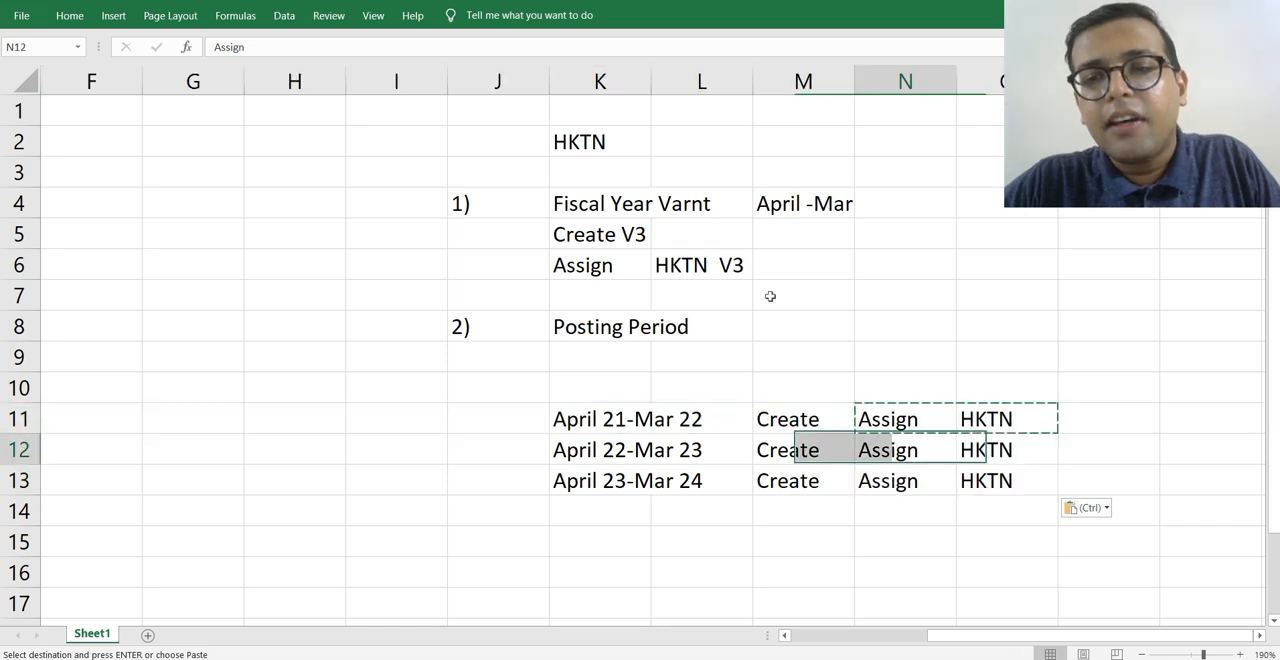
key(shift+space)
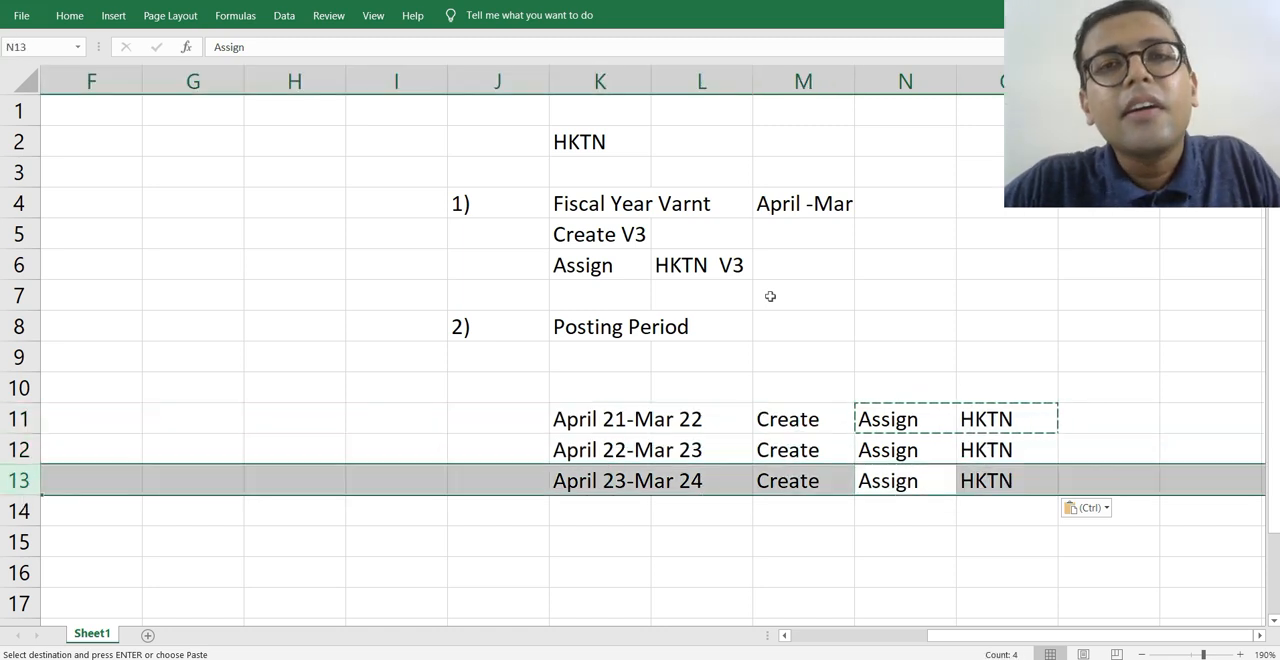
key(Escape)
key(Up)
key(Up)
key(shift+Right)
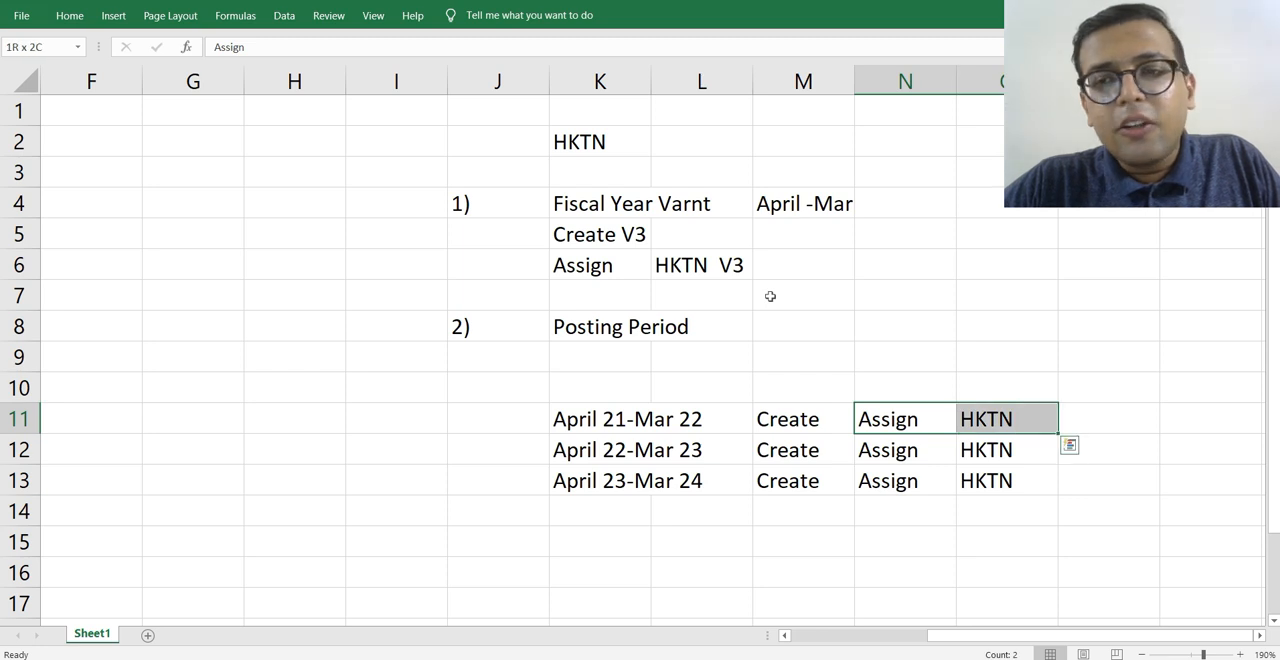
key(Left)
key(Right)
key(shift+Right)
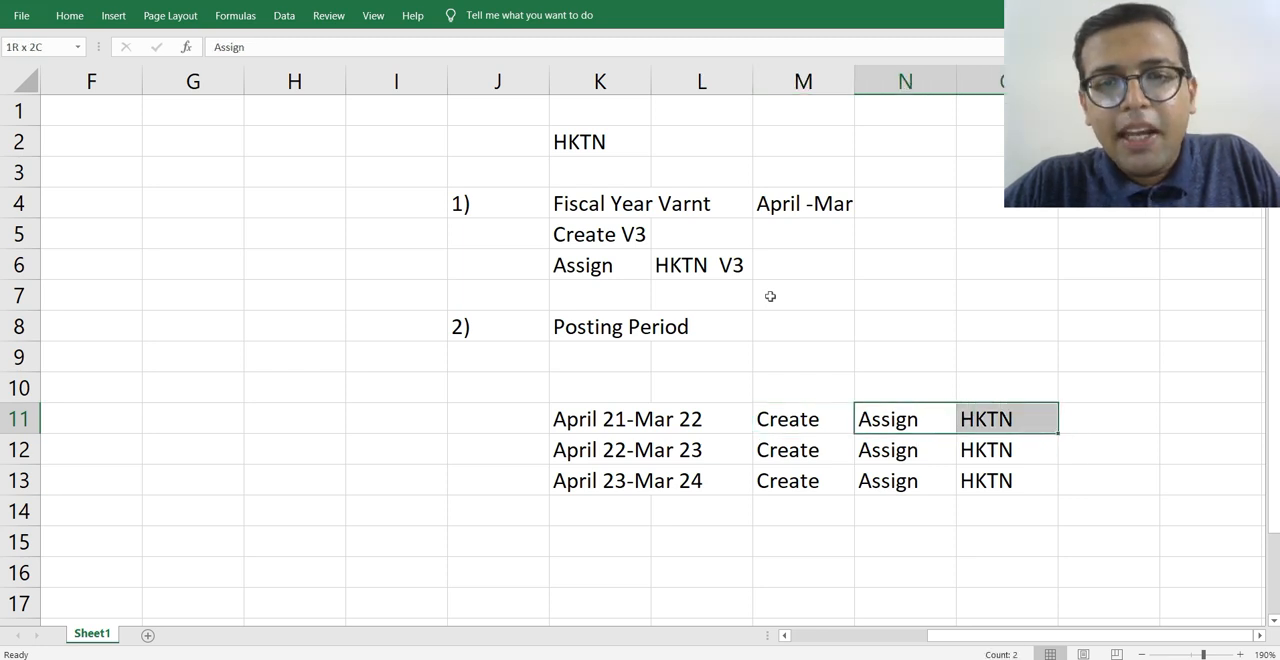
key(shift+Down)
key(shift+Down)
key(Delete)
key(Left)
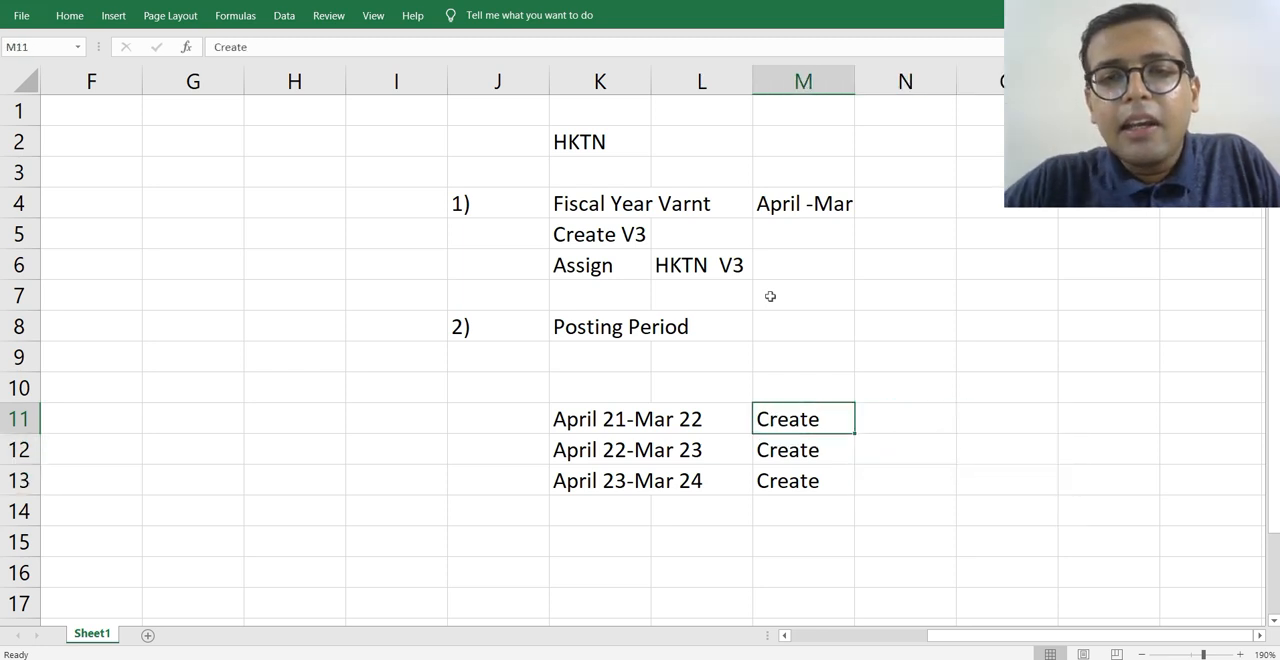
key(Left)
key(Up)
key(Left)
key(Down)
key(Down)
key(Down)
key(Down)
key(Up)
key(Up)
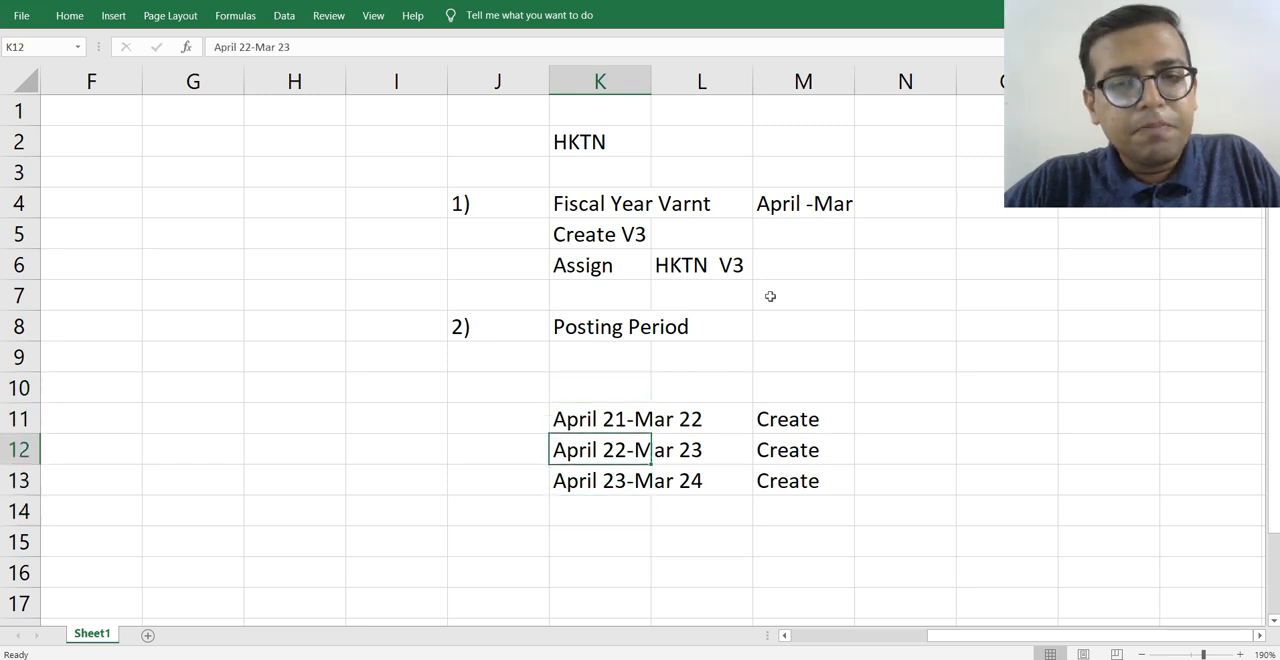
key(Up)
key(Up)
key(Up)
key(Down)
key(Down)
key(Down)
key(Down)
key(Down)
key(Up)
key(Up)
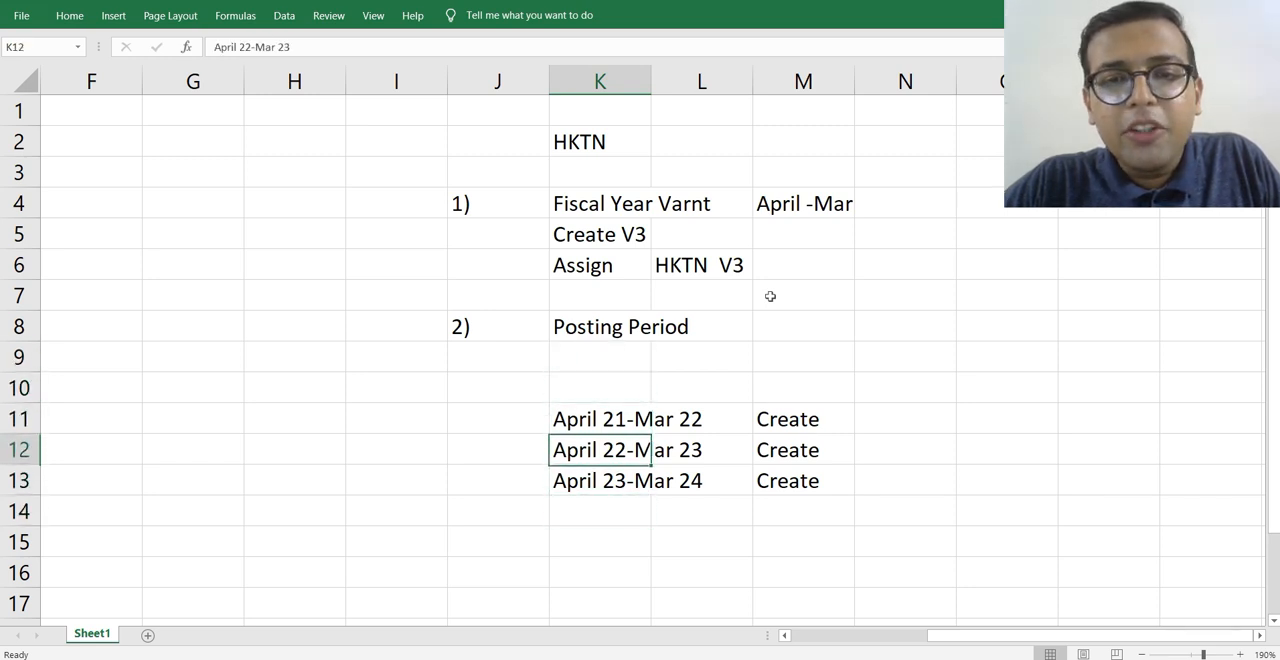
Enter HKTN in cell K9, directly below the Posting Period label.
key(Up)
key(Up)
key(Up)
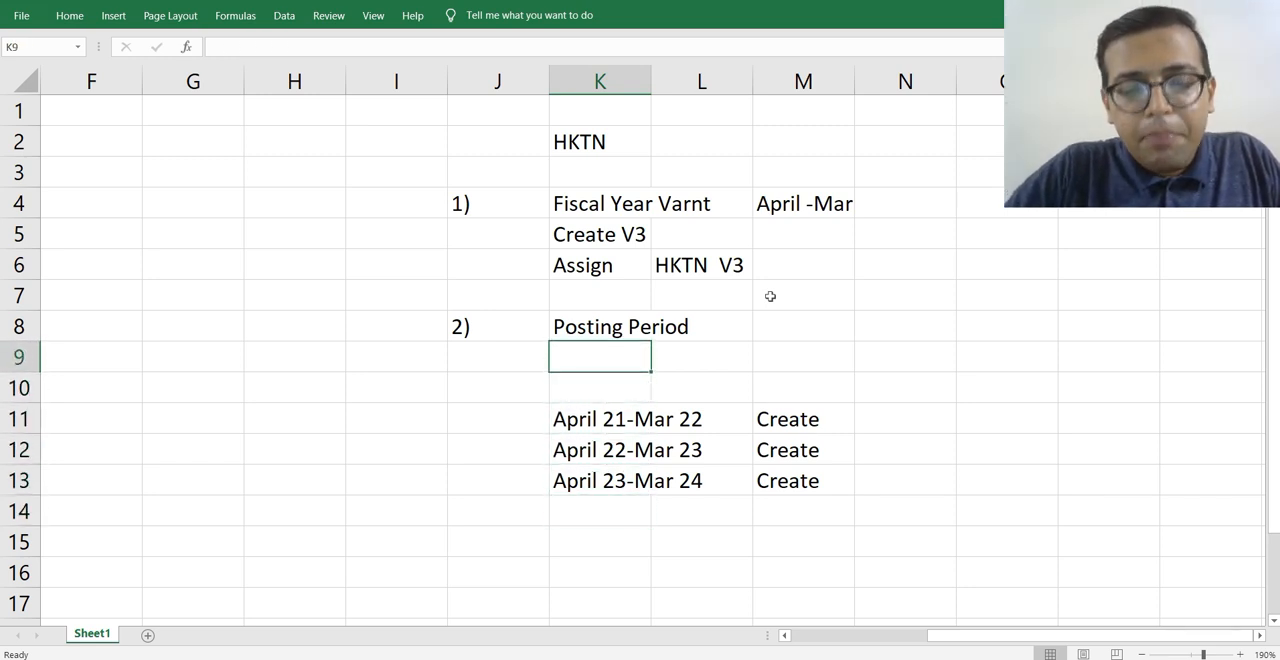
key(Right)
key(Right)
key(Right)
key(Left)
key(Left)
key(Left)
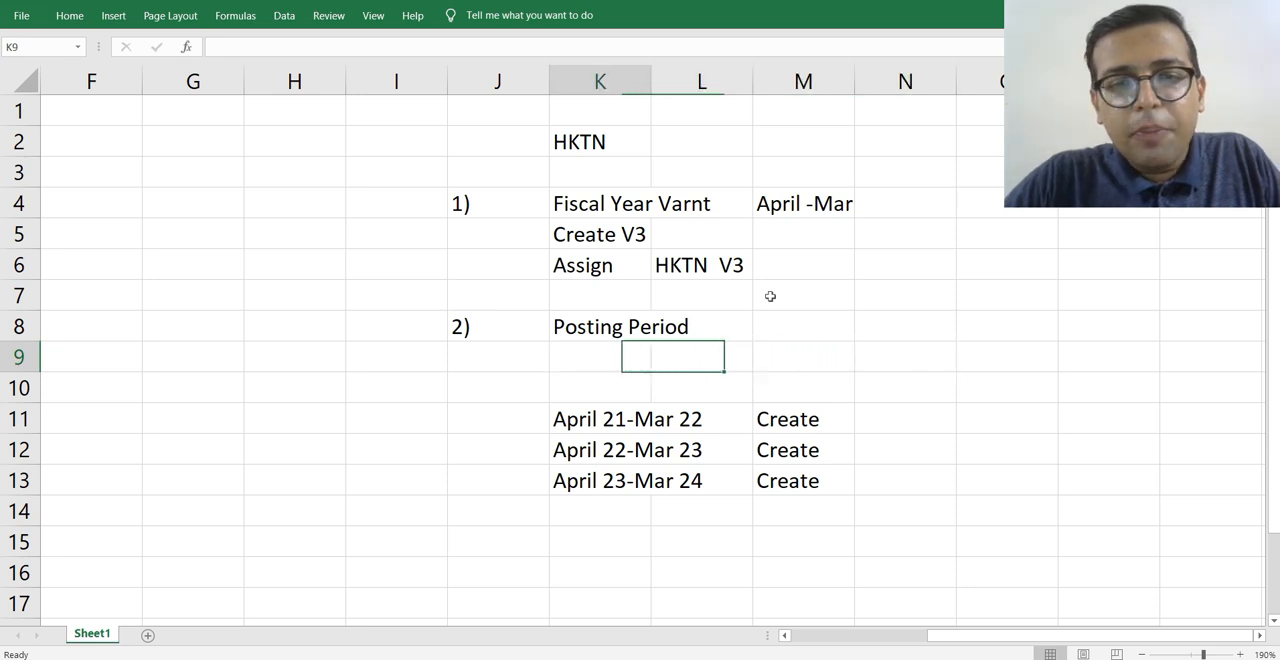
text(HKTN)
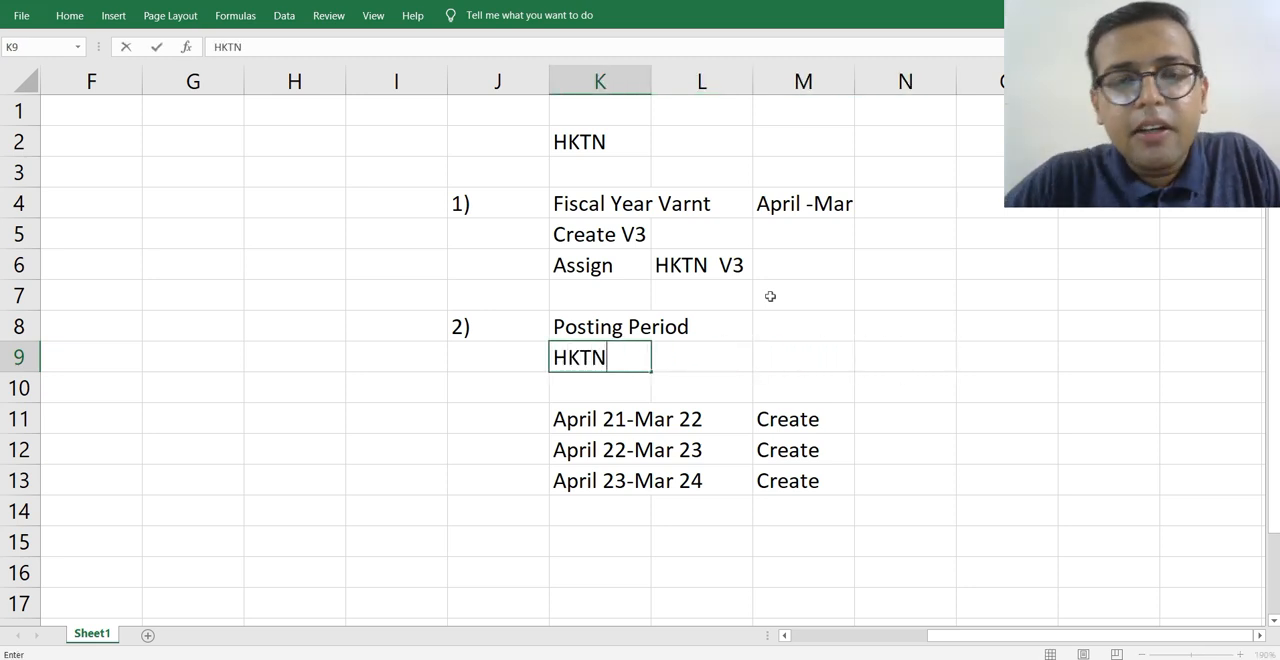
key(Return)
key(Down)
key(Down)
key(Down)
key(Up)
key(Up)
key(Up)
key(Down)
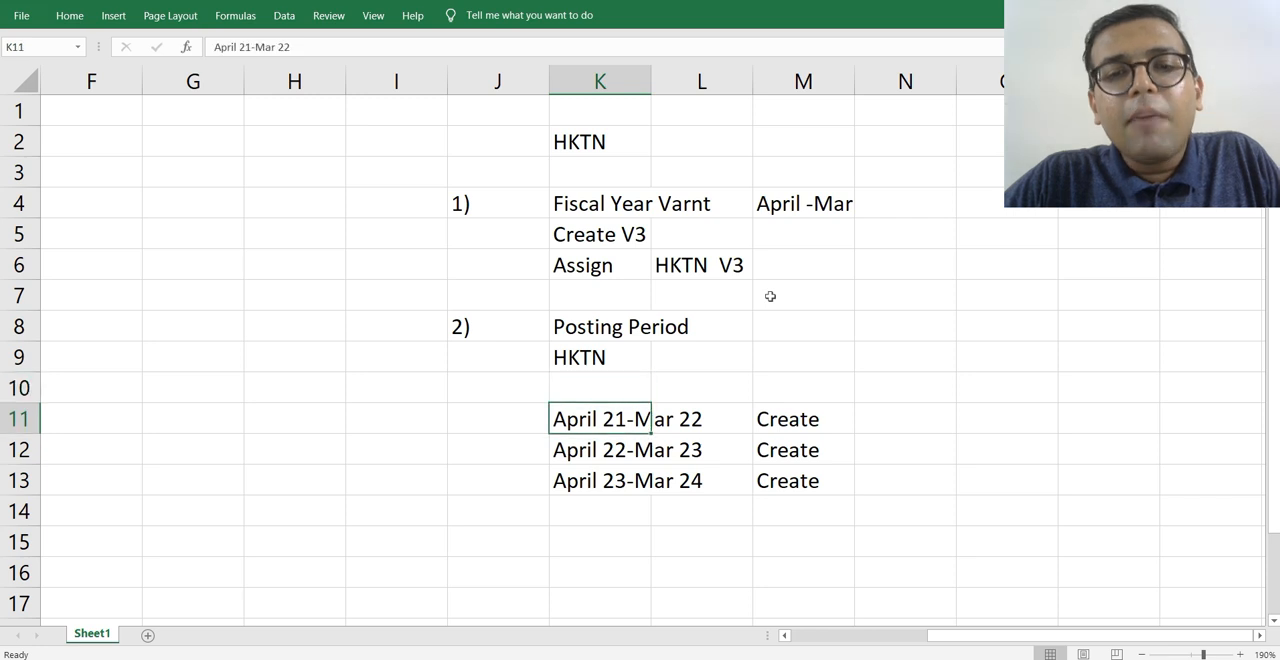
key(Up)
key(Up)
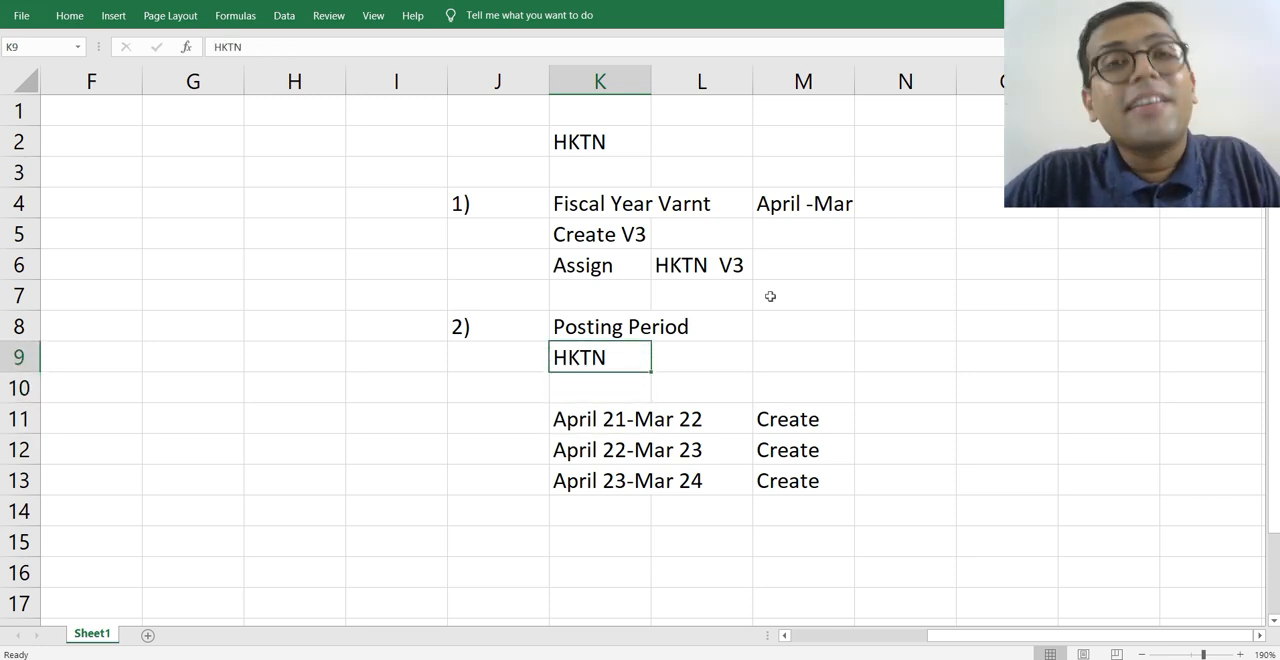
Enter Posting Period Varnt in cell K10 above the period ranges and format it bold and underlined.
key(Down)
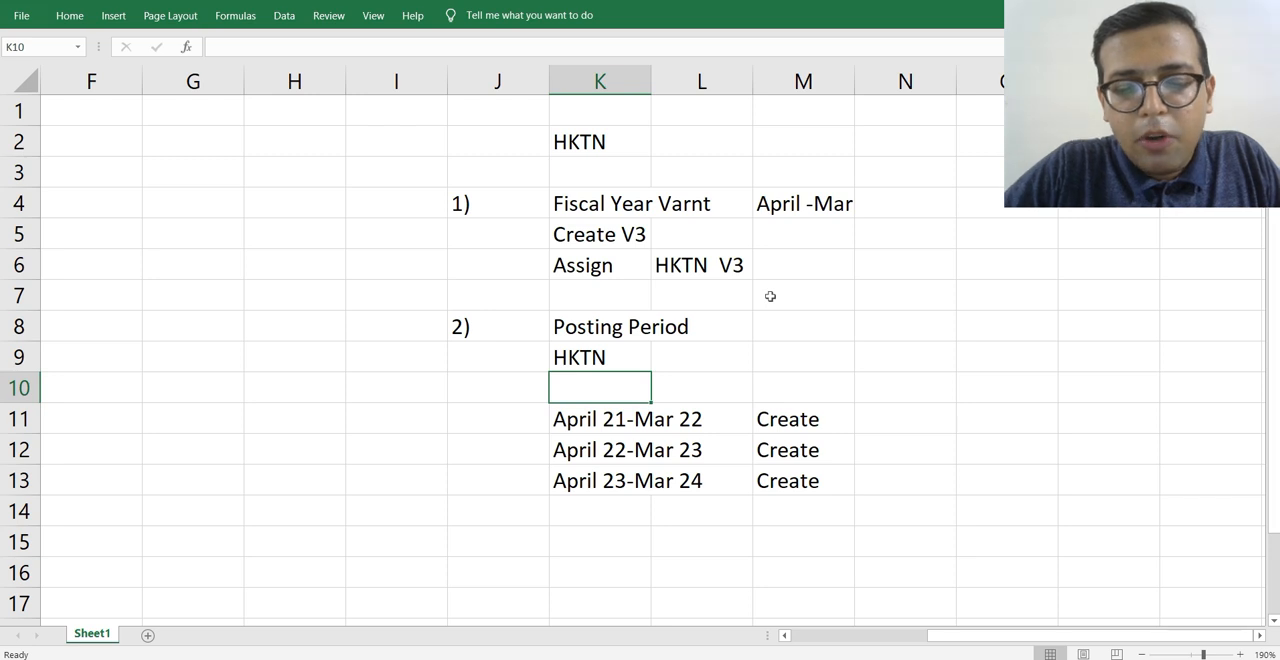
text(Posting )
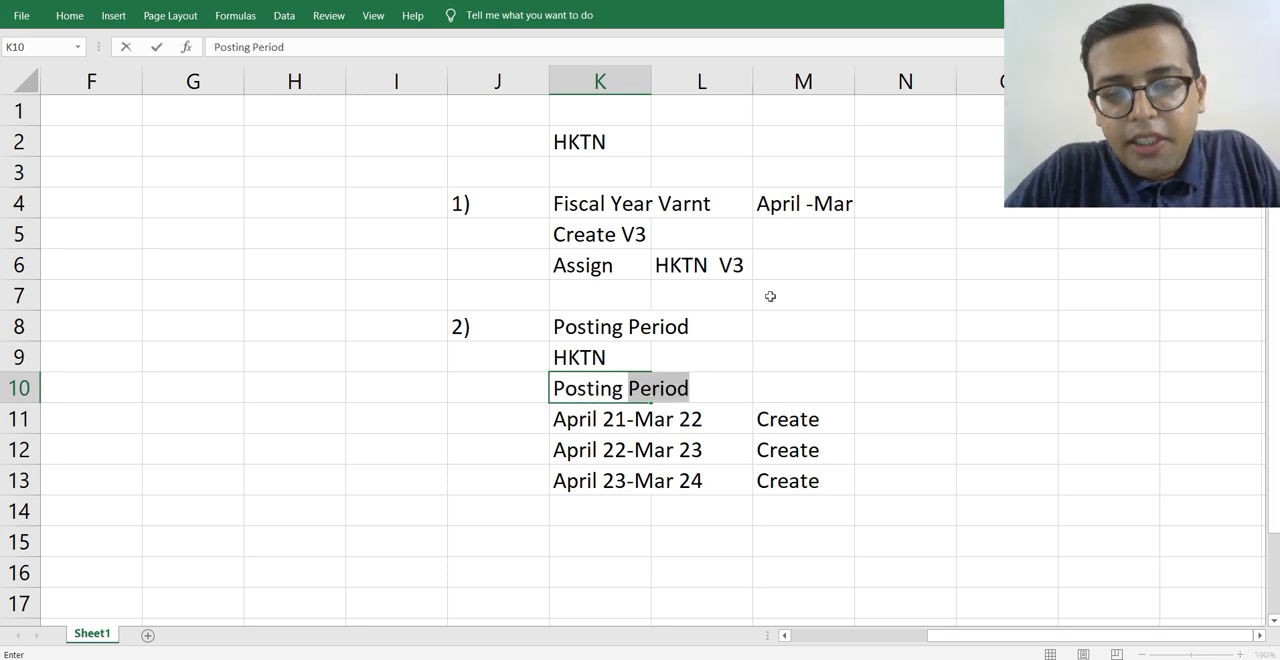
text(Period Va)
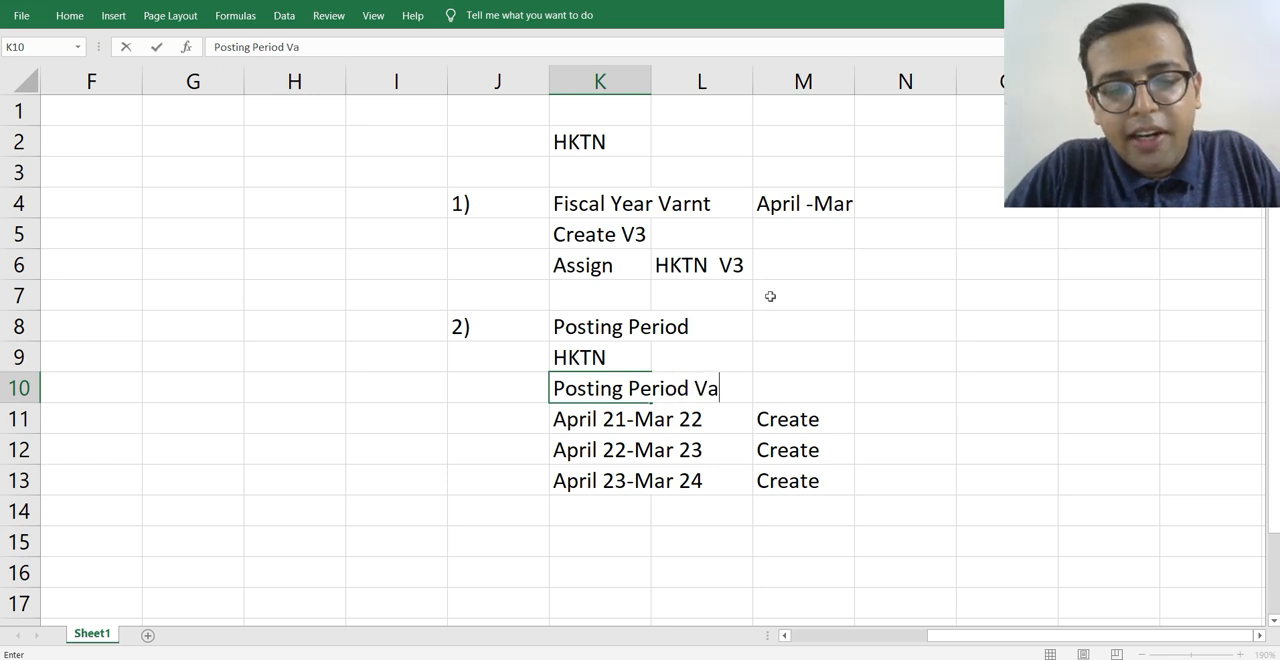
text(rnt)
key(Tab)
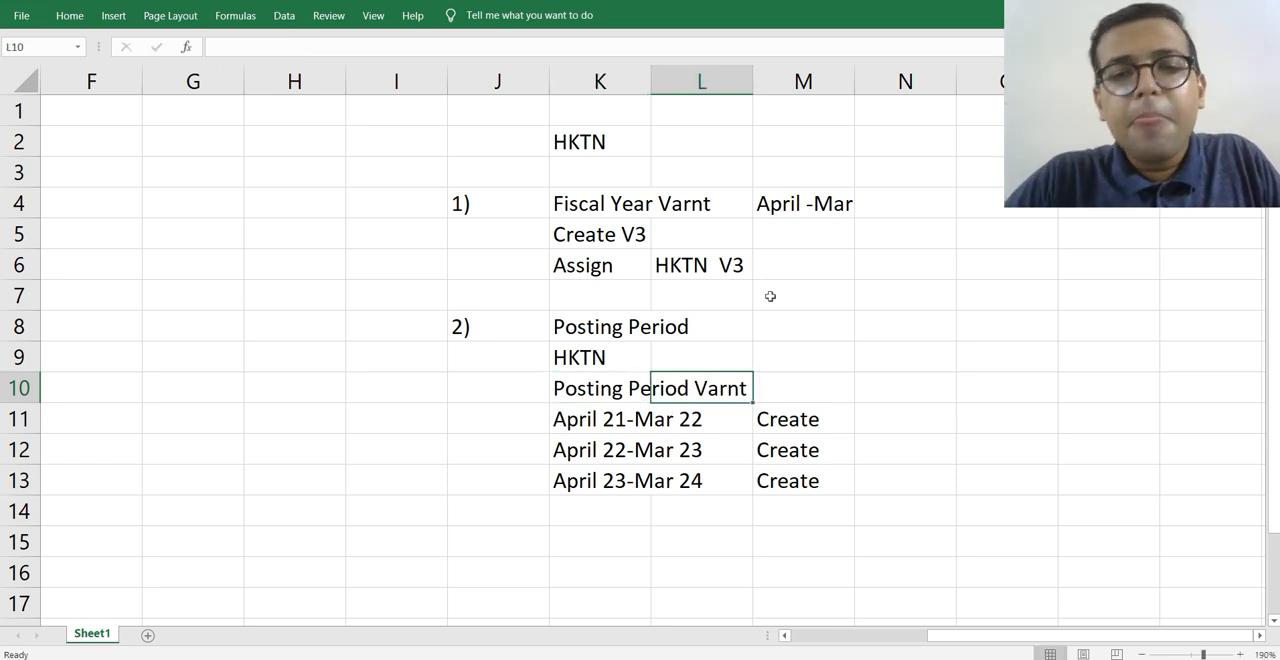
key(Left)
key(ctrl+b)
key(ctrl+u)
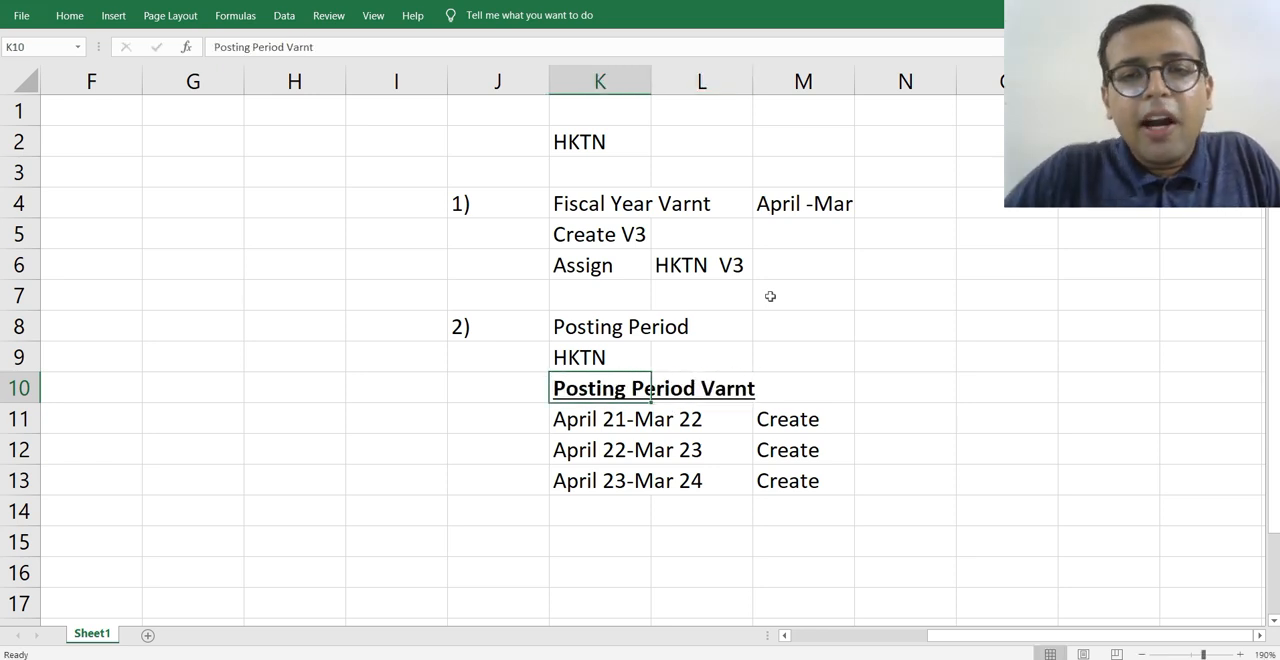
Enter Assign in cell N10 and HKTN in cell O10 on the Posting Period Varnt row.
key(Right)
key(Right)
key(Right)
text(Assign)
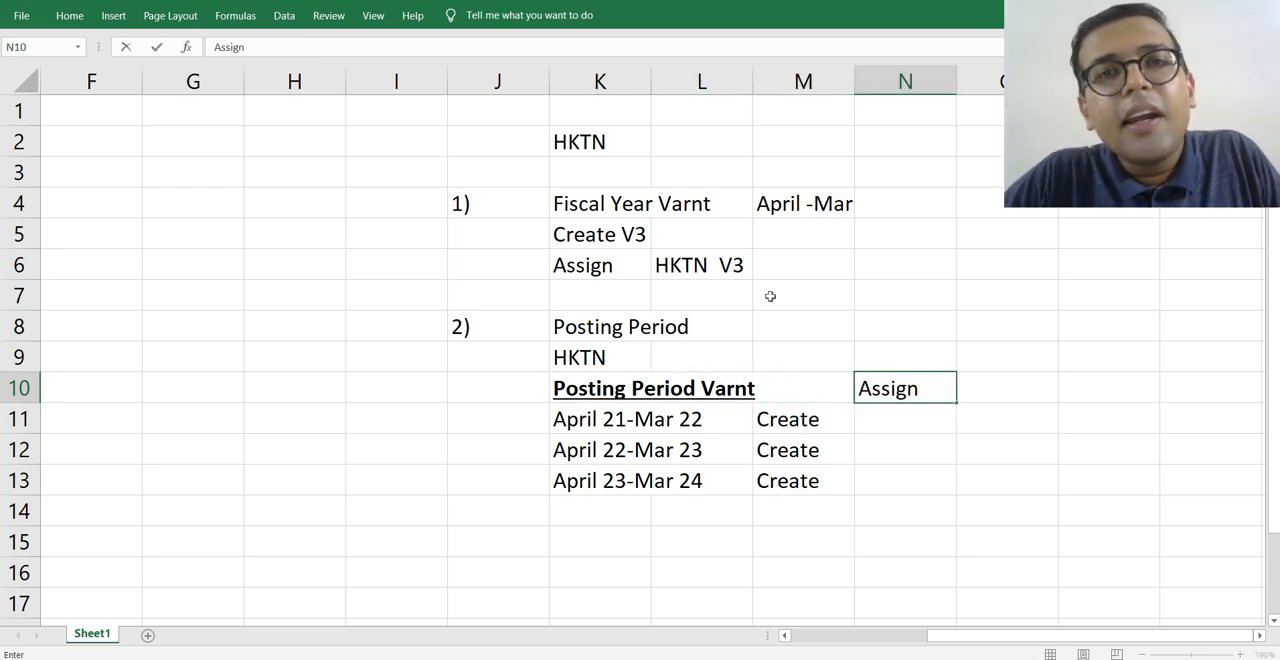
key(Tab)
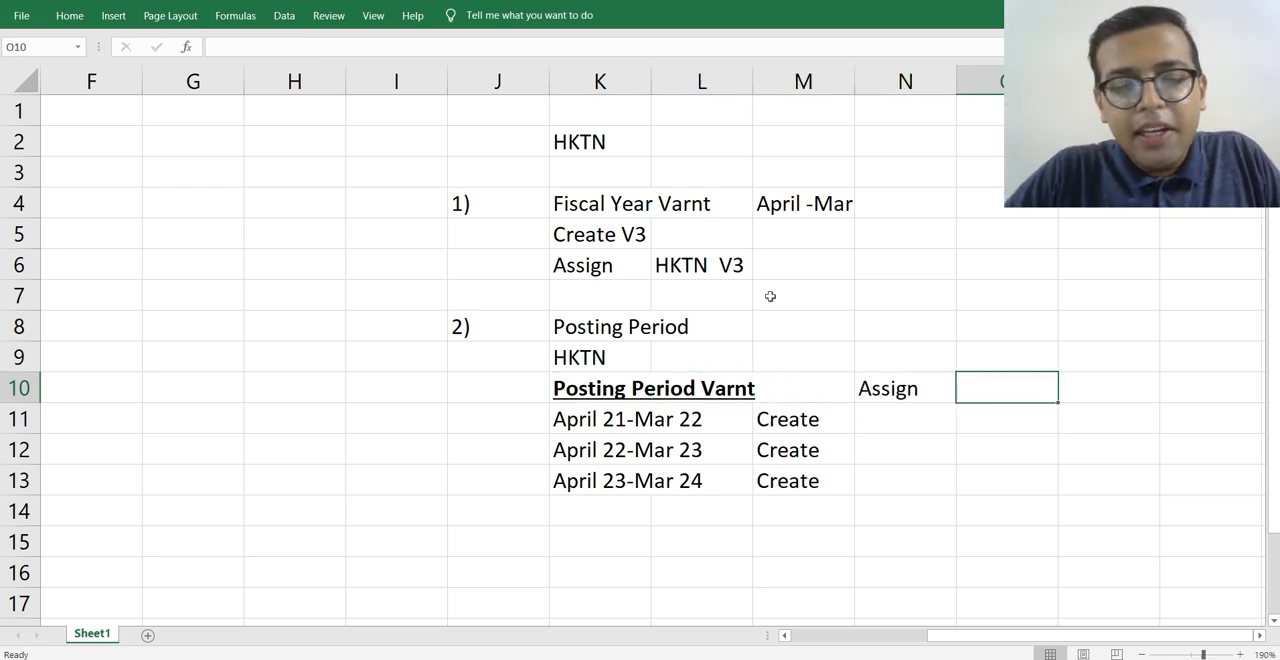
text(HKTN)
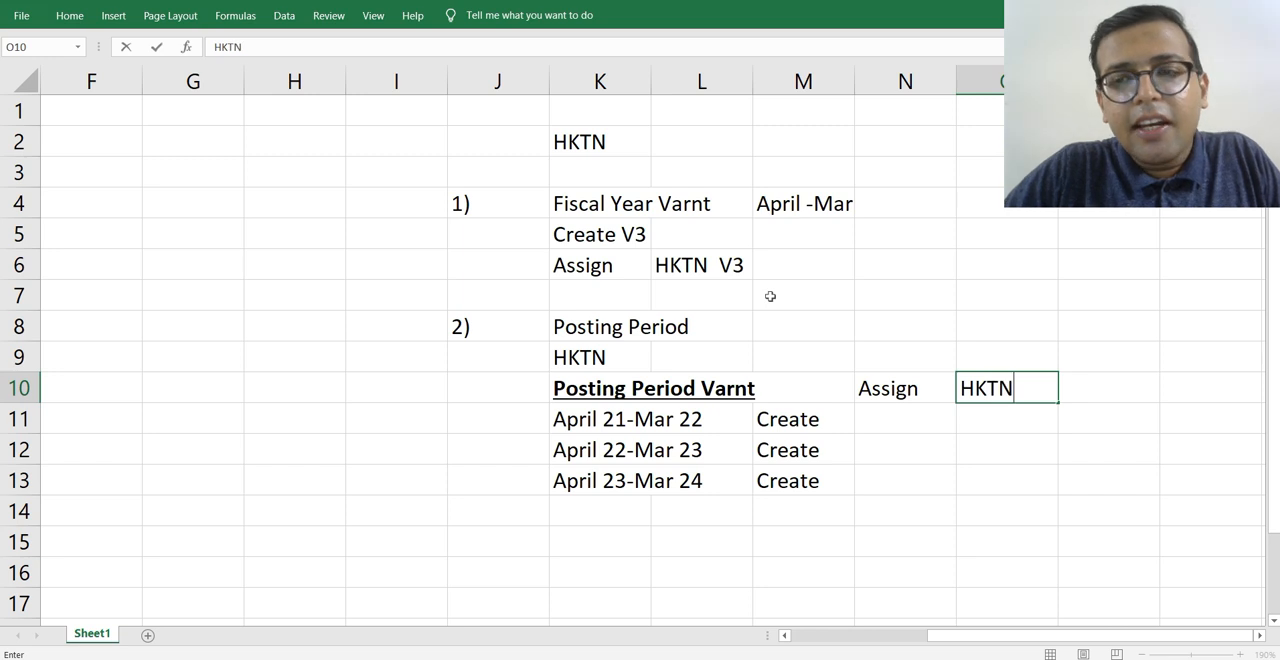
key(Return)
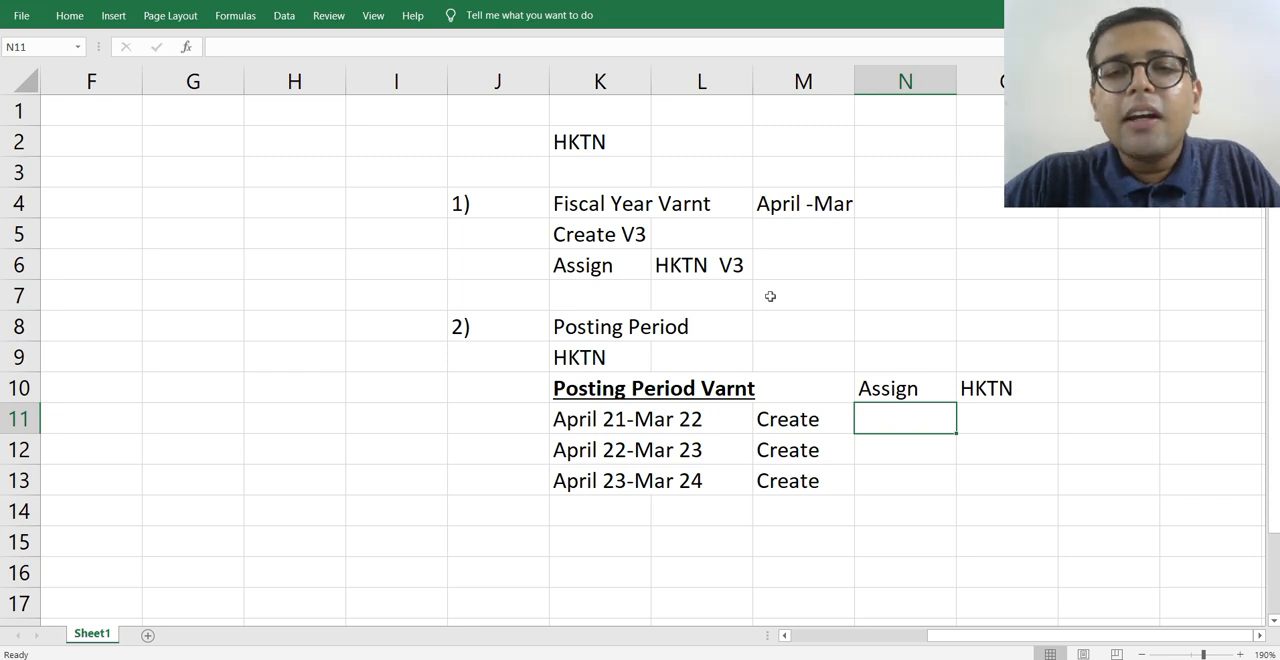
click(582, 352)
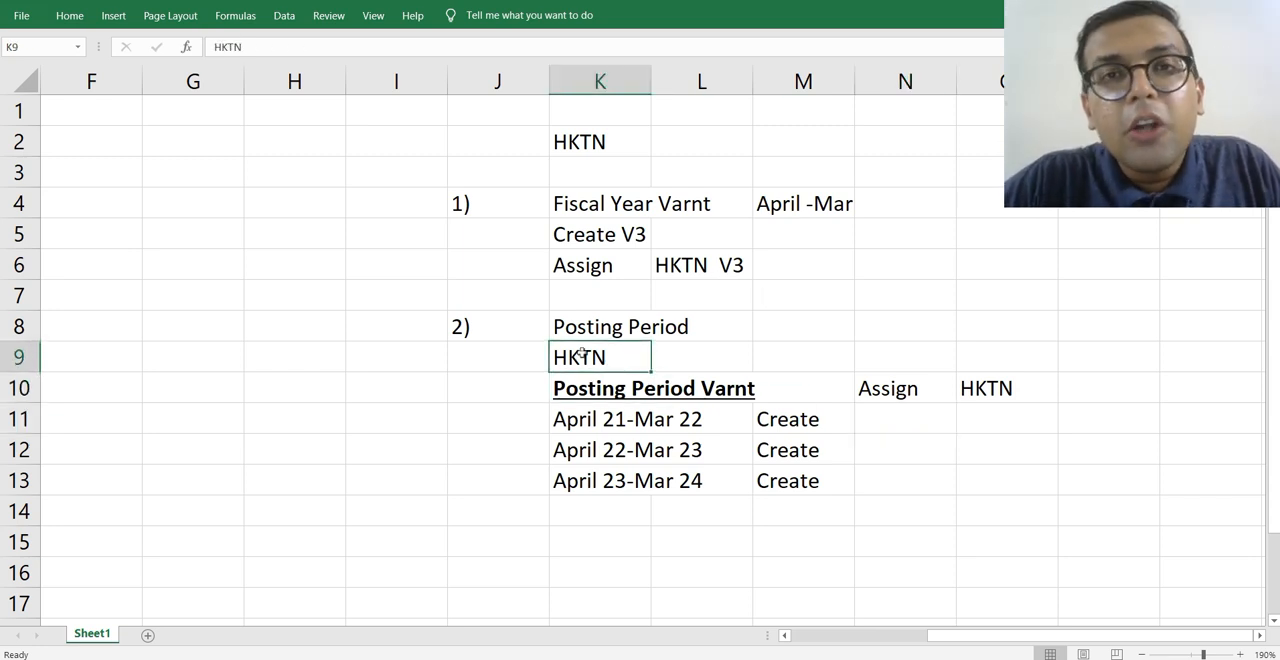
click(566, 418)
click(593, 356)
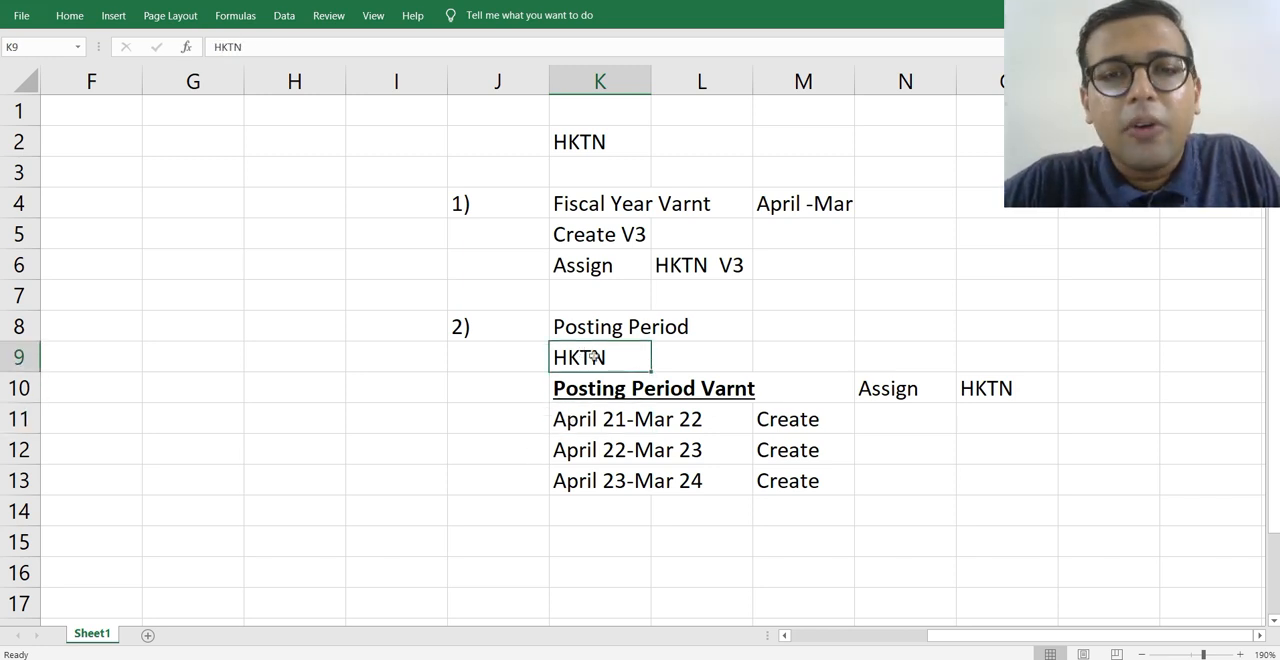
click(585, 388)
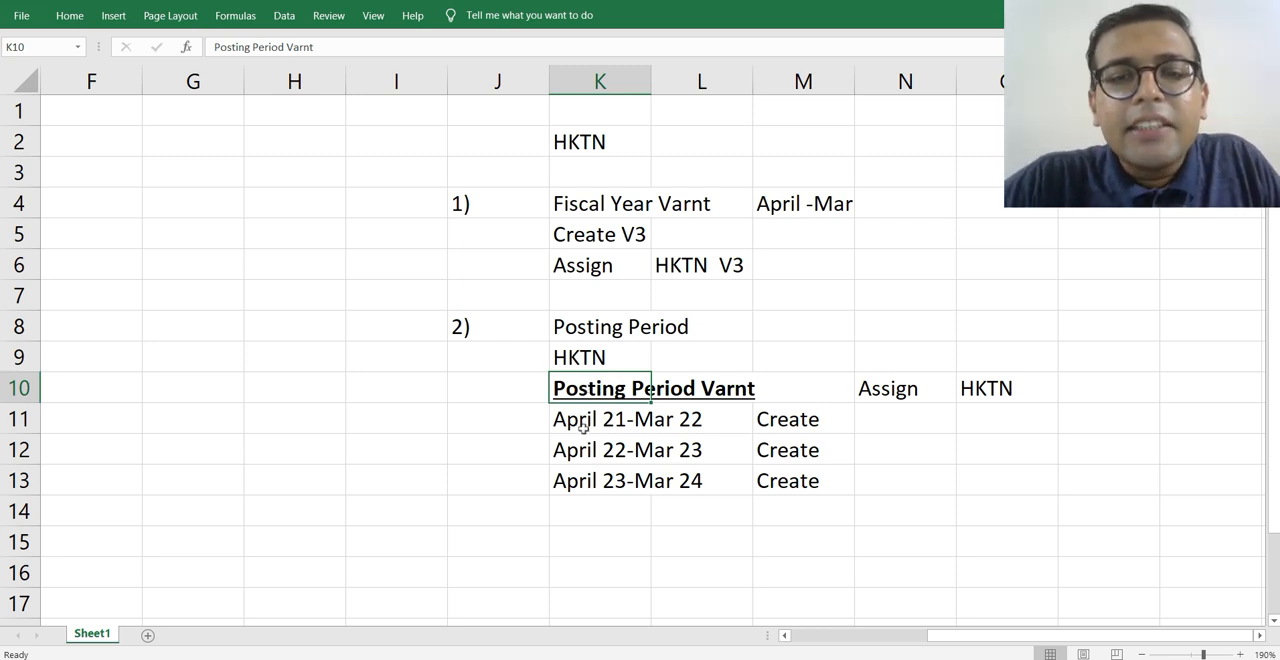
click(628, 420)
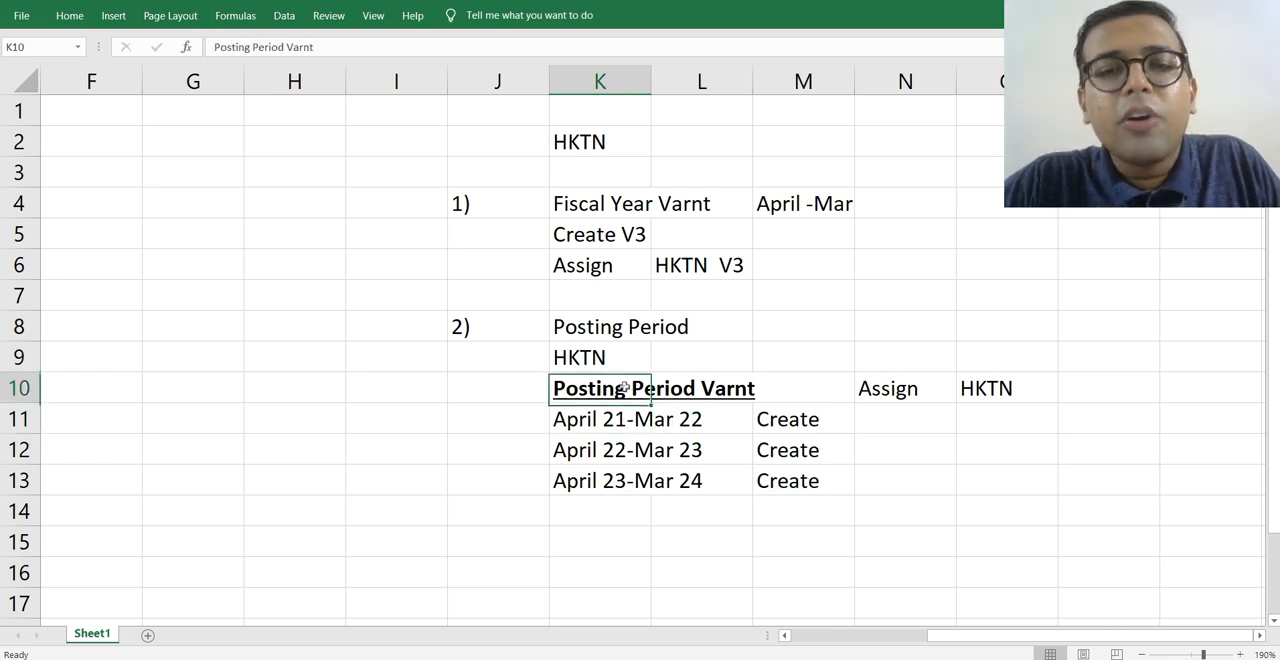
click(622, 388)
Enter HKTN as the variant name in cell M10, beside the Posting Period Varnt heading.
click(798, 388)
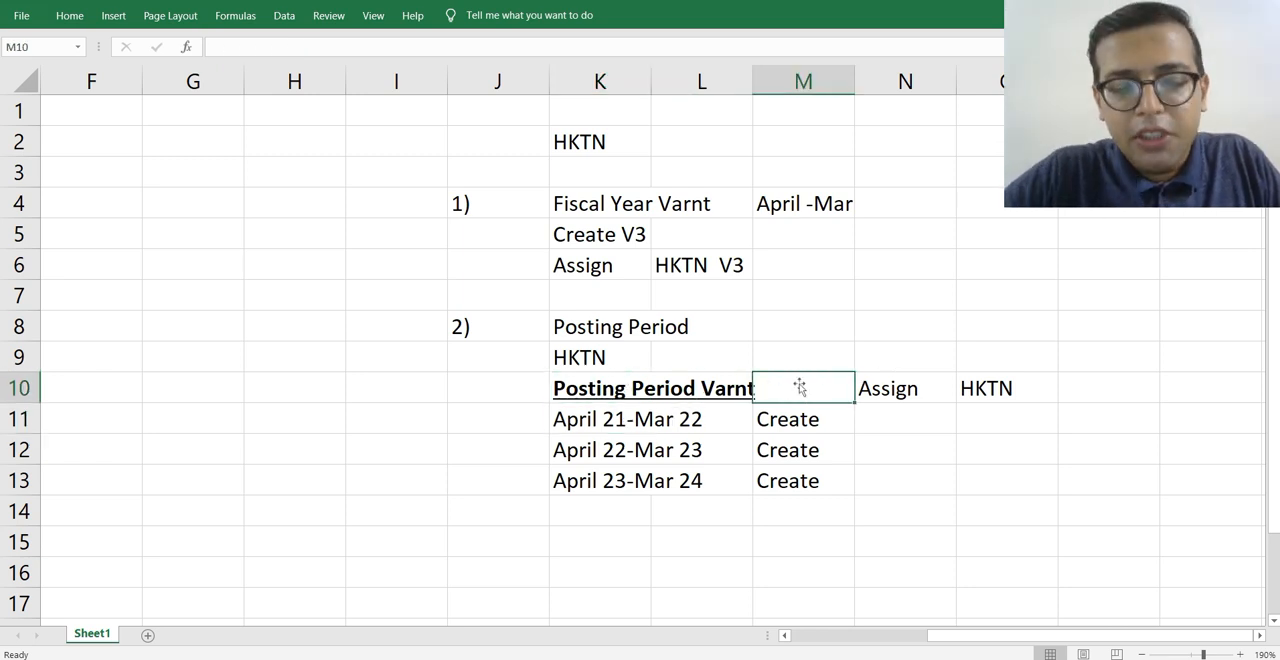
text(HKTN)
key(Return)
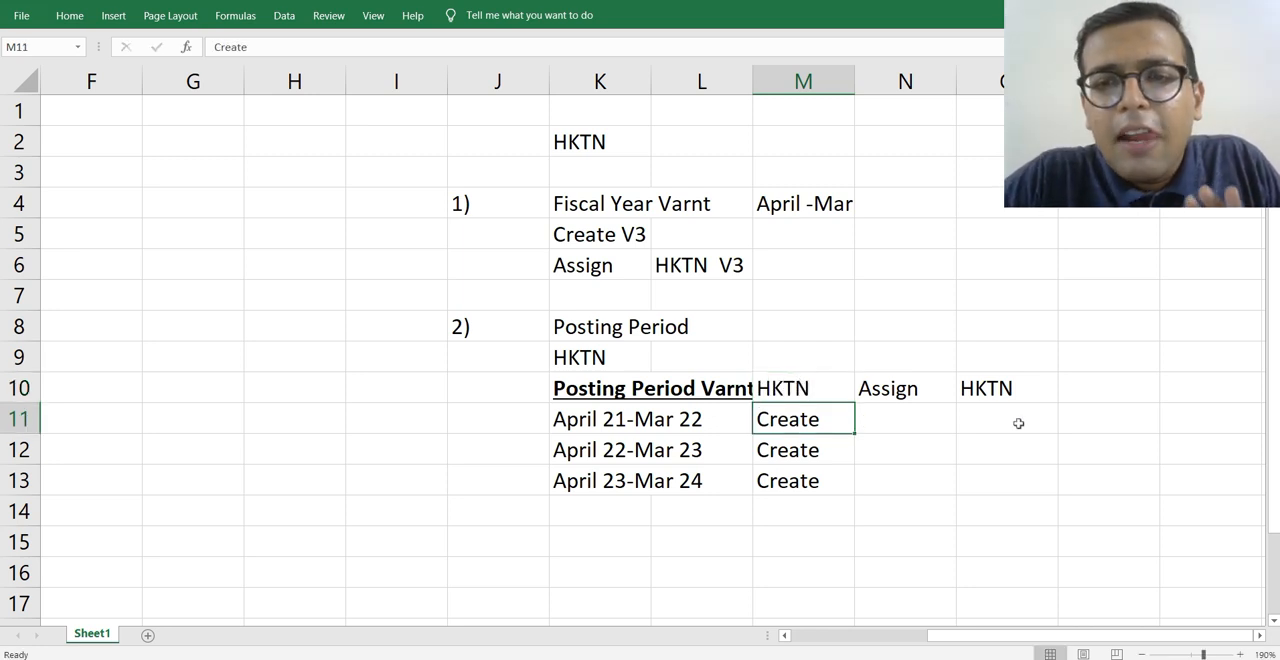
Set the posting period variant name in cell M10 to HKPV.
click(812, 388)
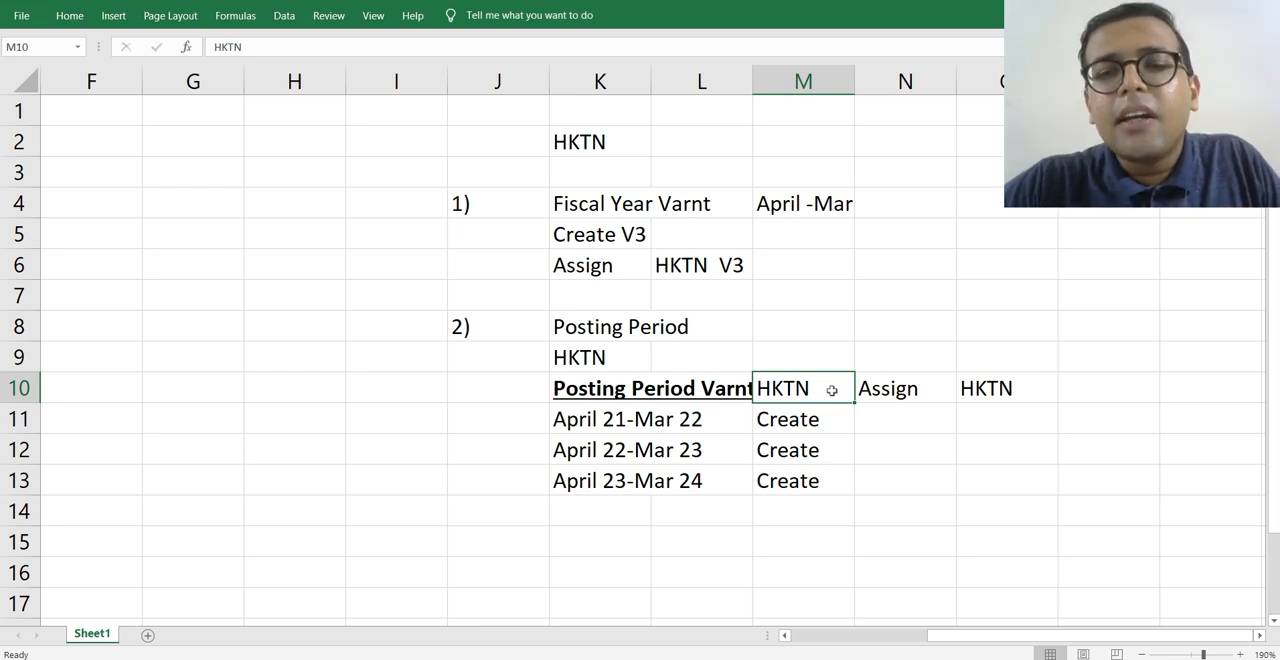
text(HK)
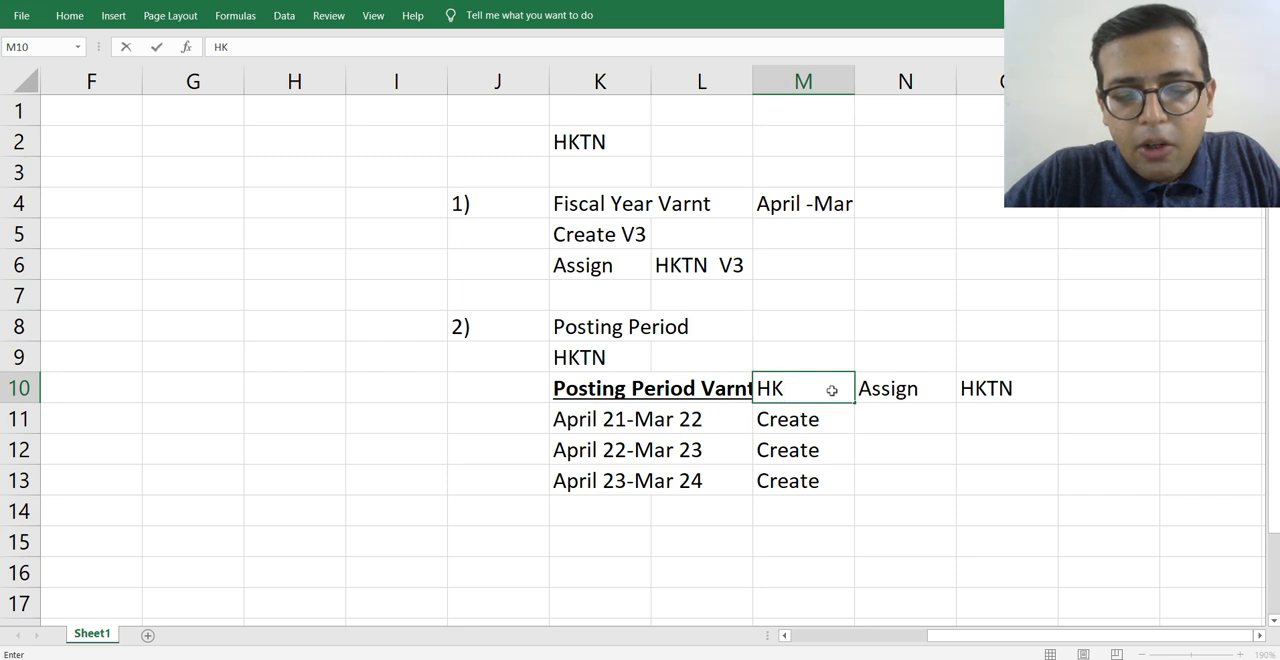
text(PV)
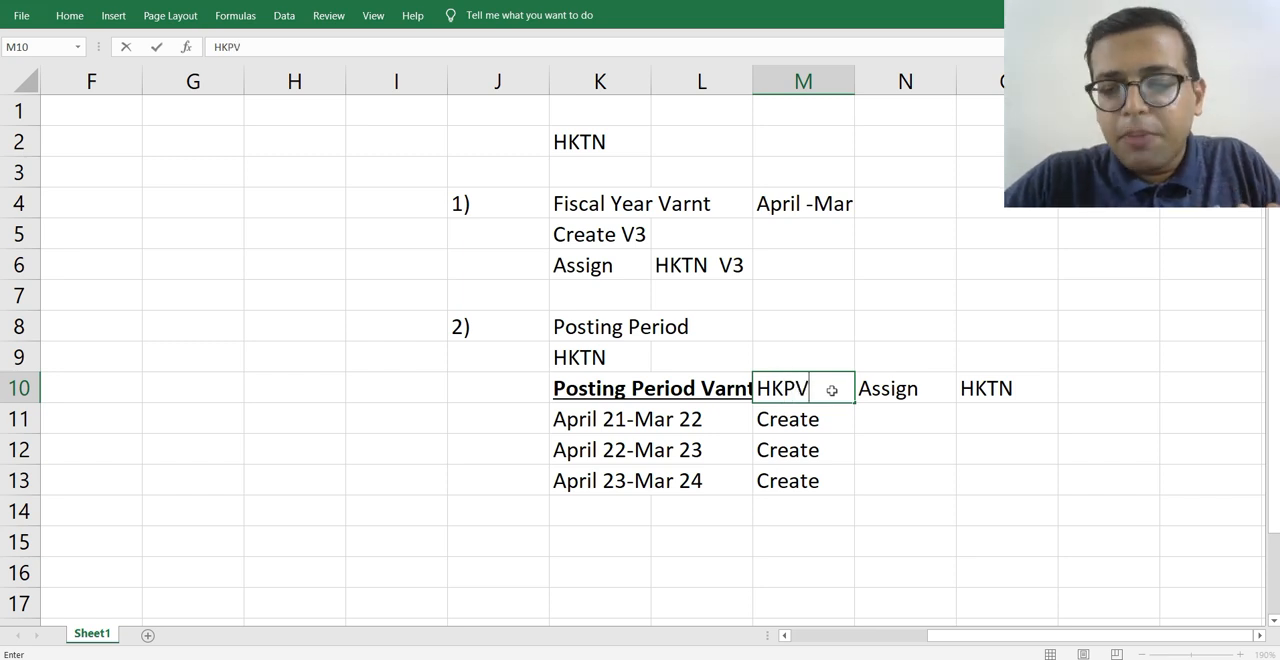
key(Return)
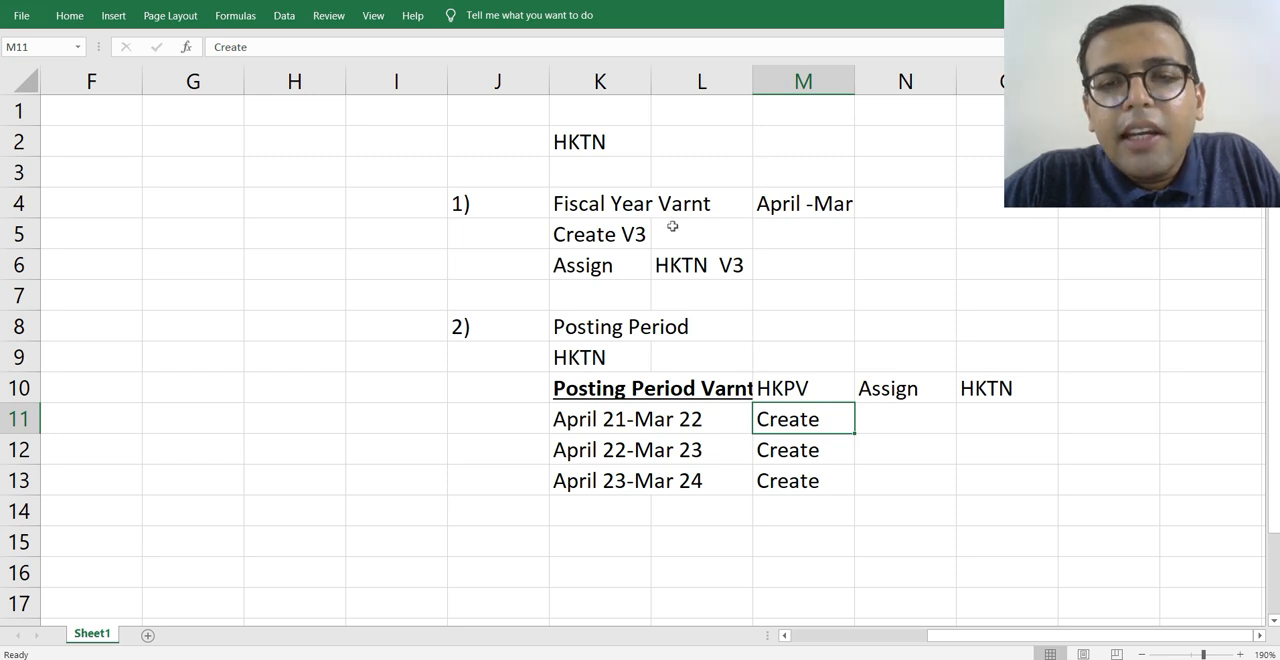
click(773, 380)
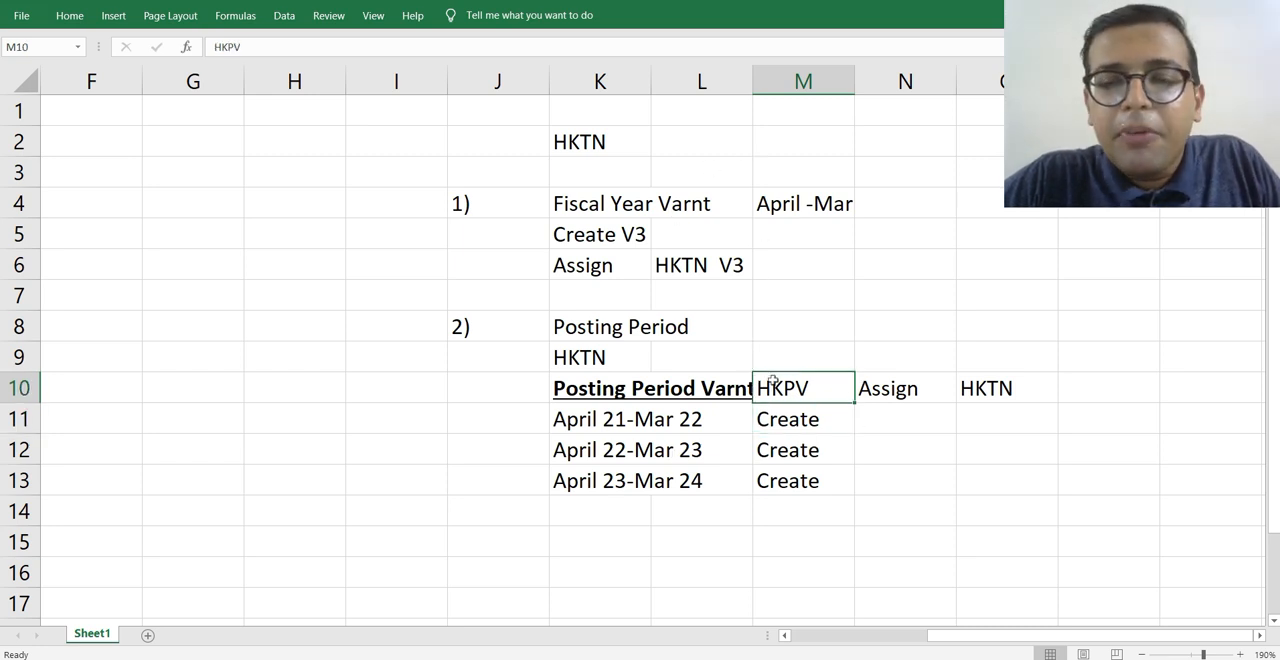
click(964, 391)
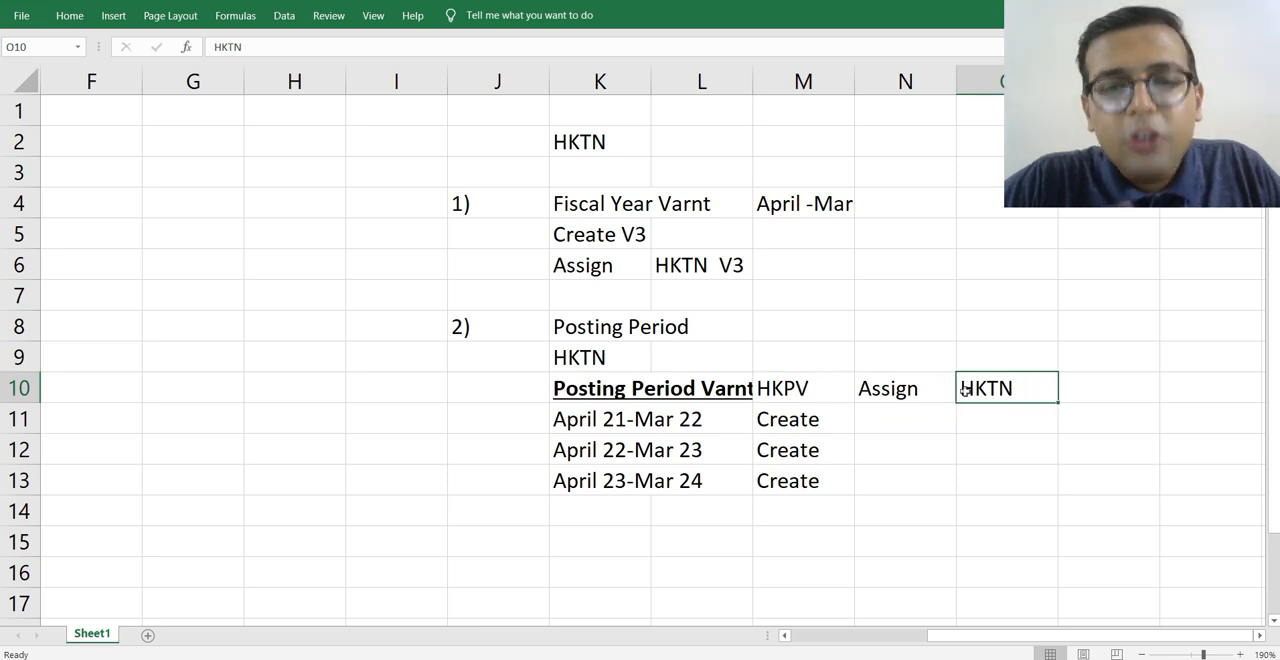
click(576, 424)
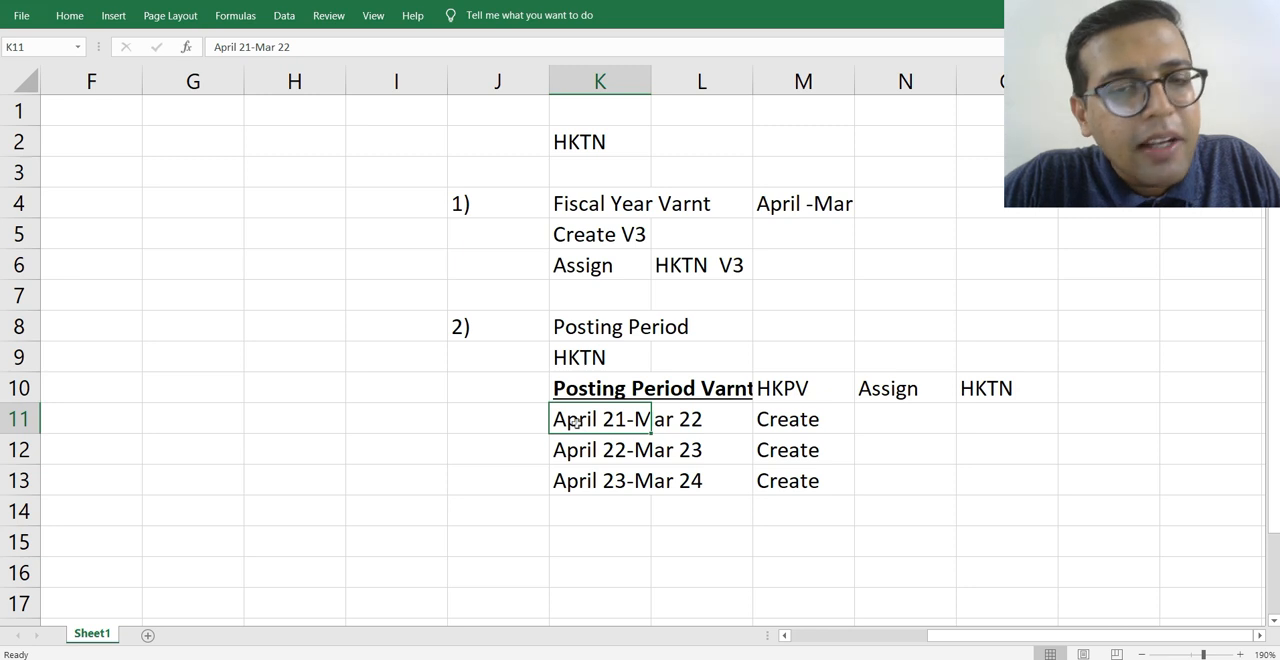
click(771, 386)
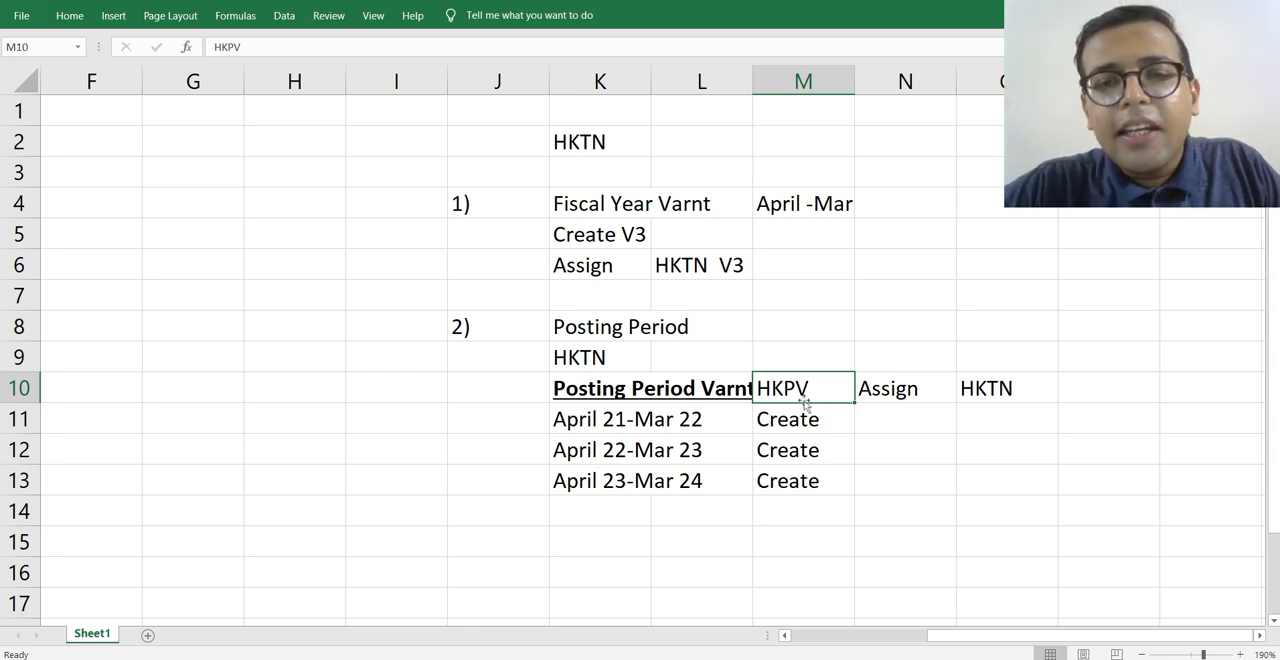
Review the outline of creating and assigning the fiscal year variant, posting period variant and period ranges for HKTN.
click(608, 358)
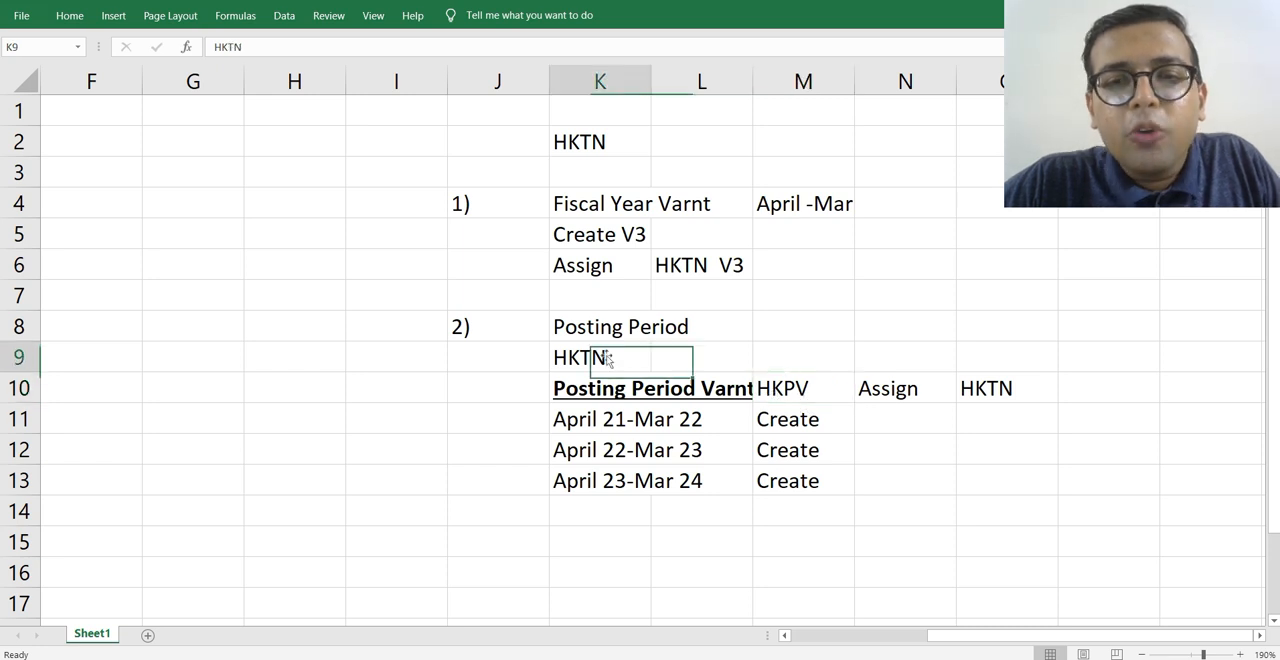
click(605, 231)
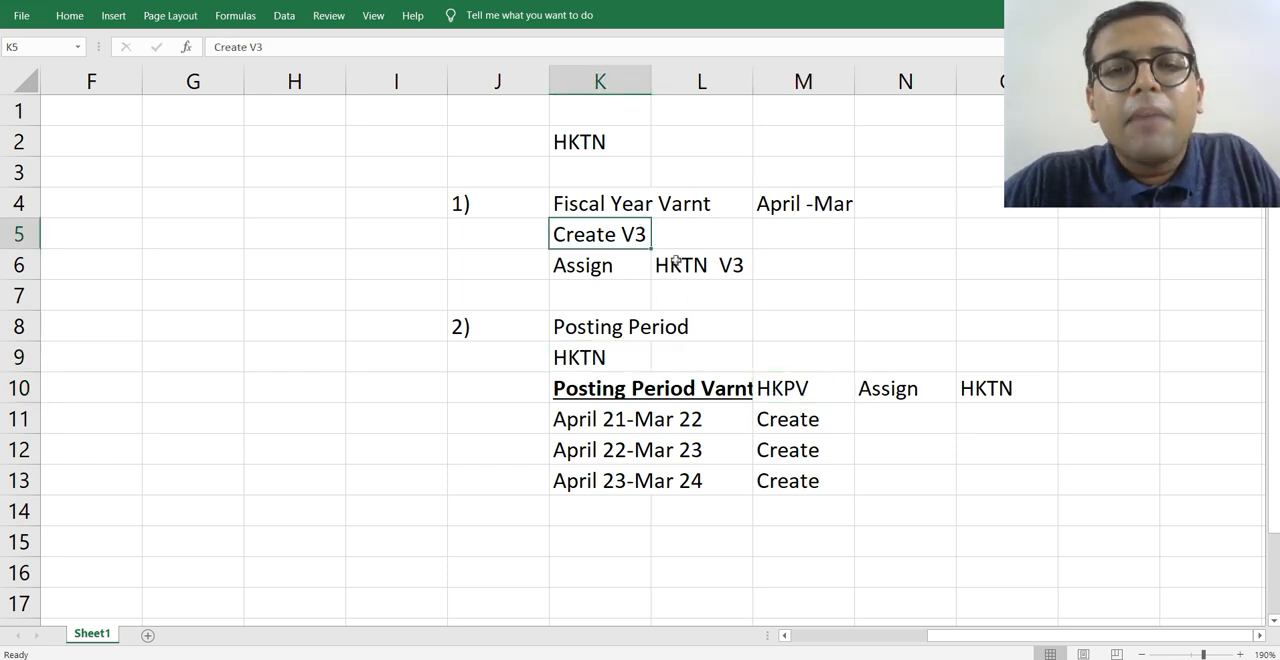
click(679, 261)
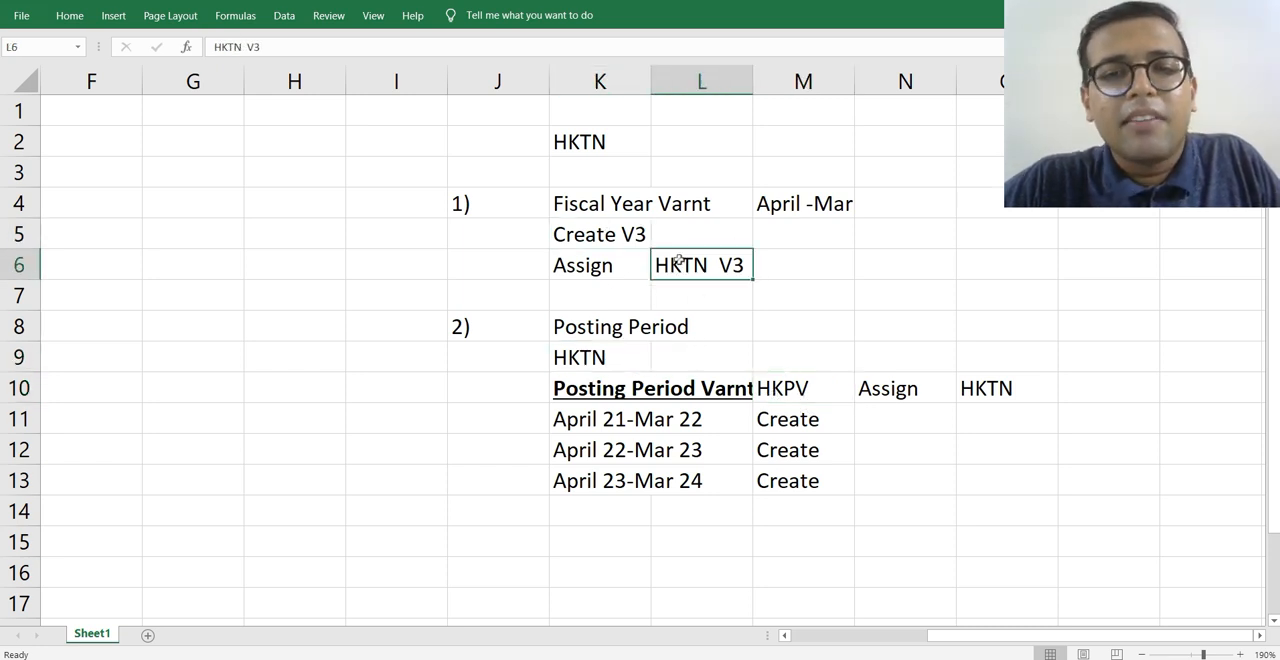
click(568, 360)
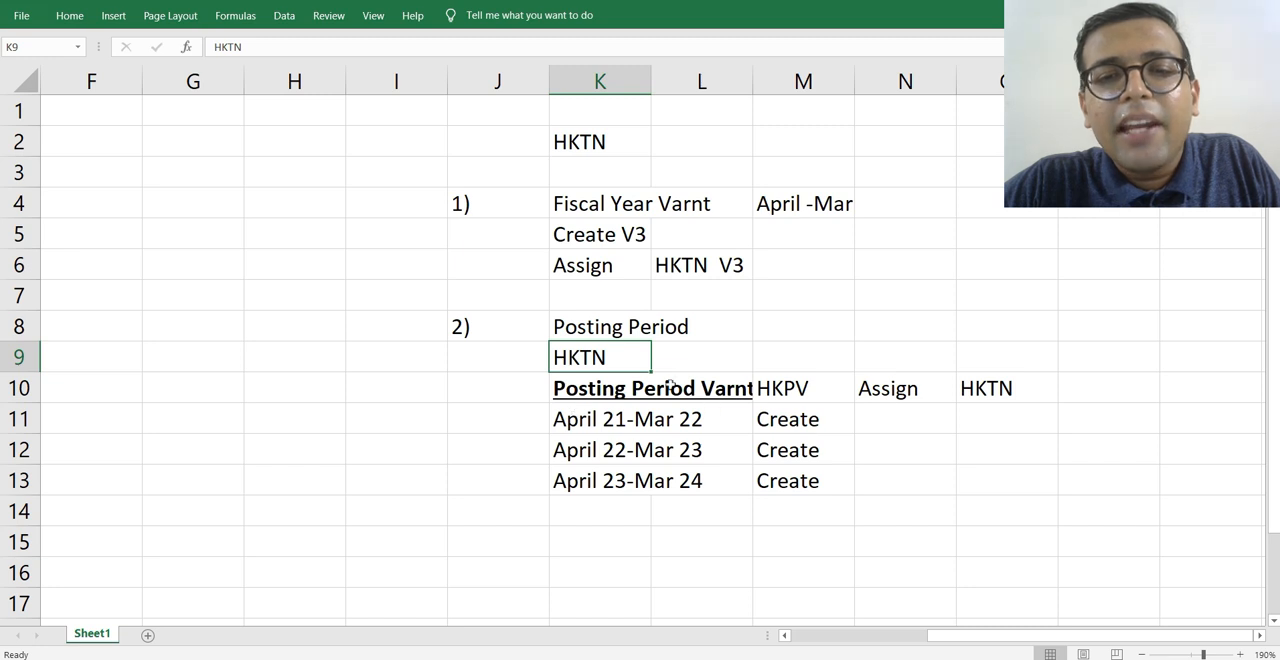
click(571, 394)
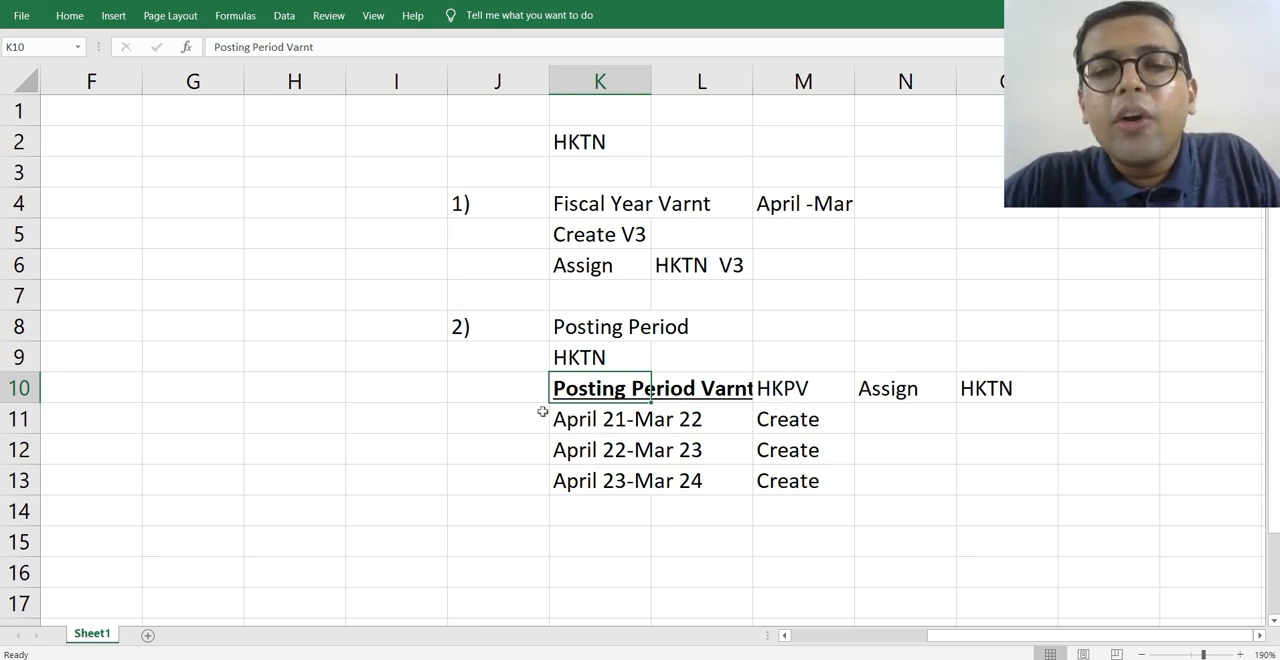
drag(25, 419, 25, 482)
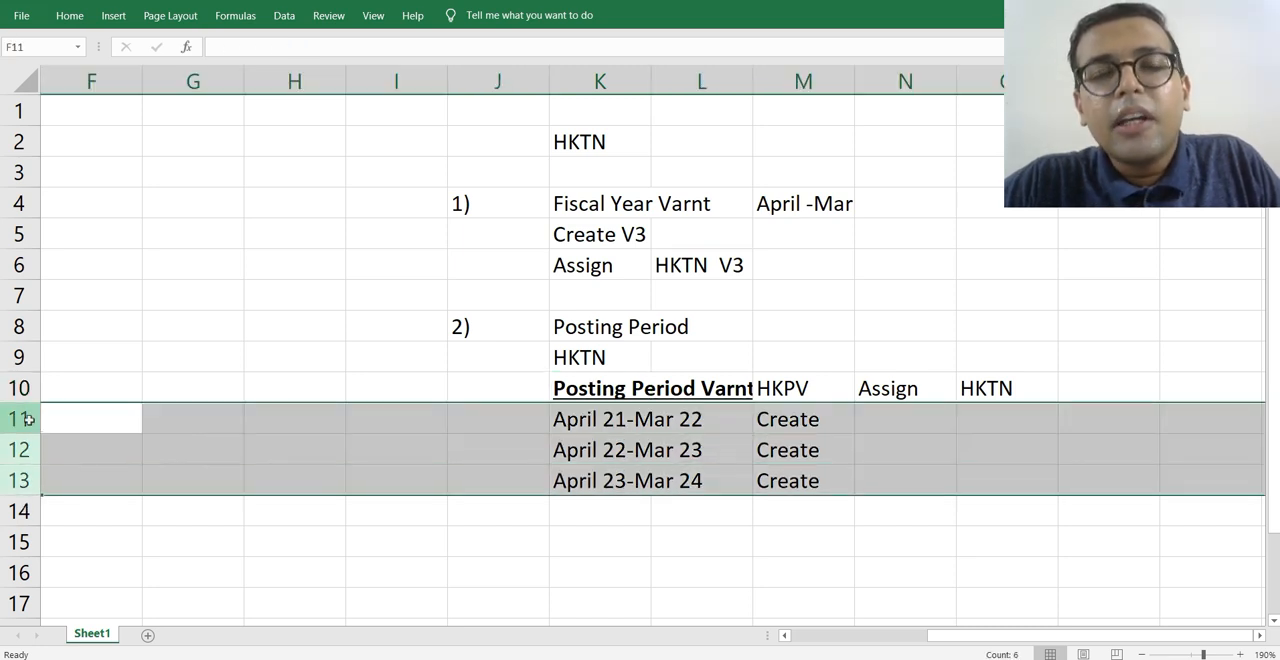
click(731, 396)
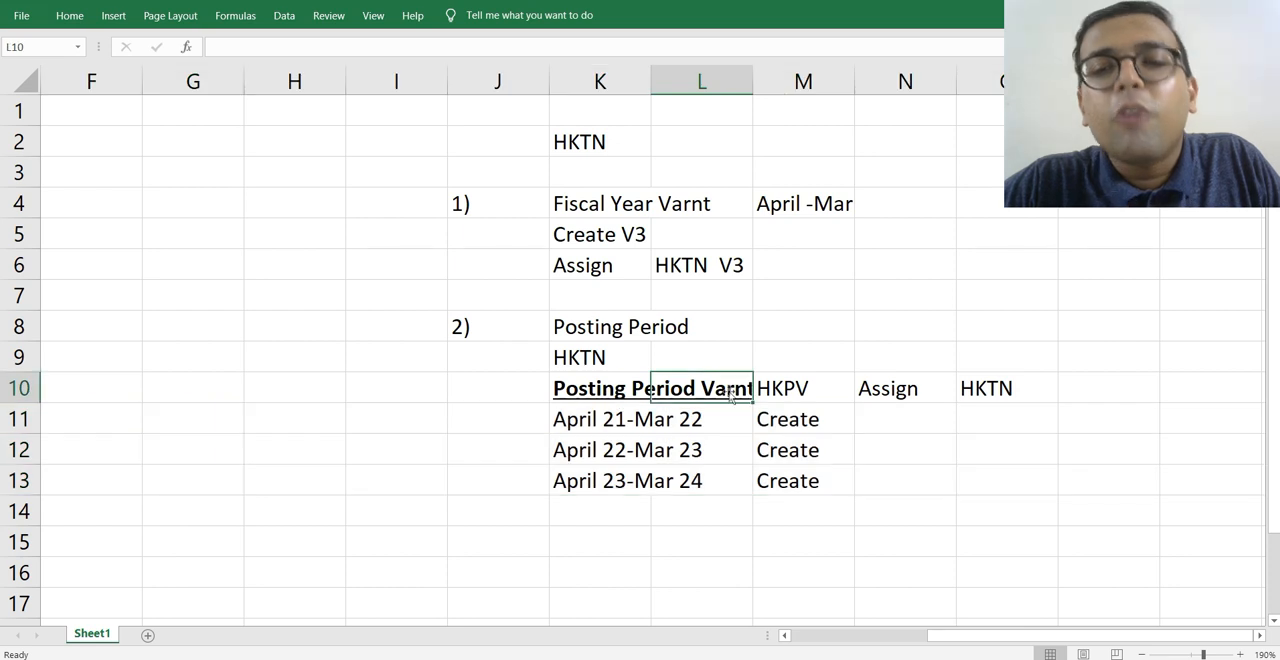
click(1033, 393)
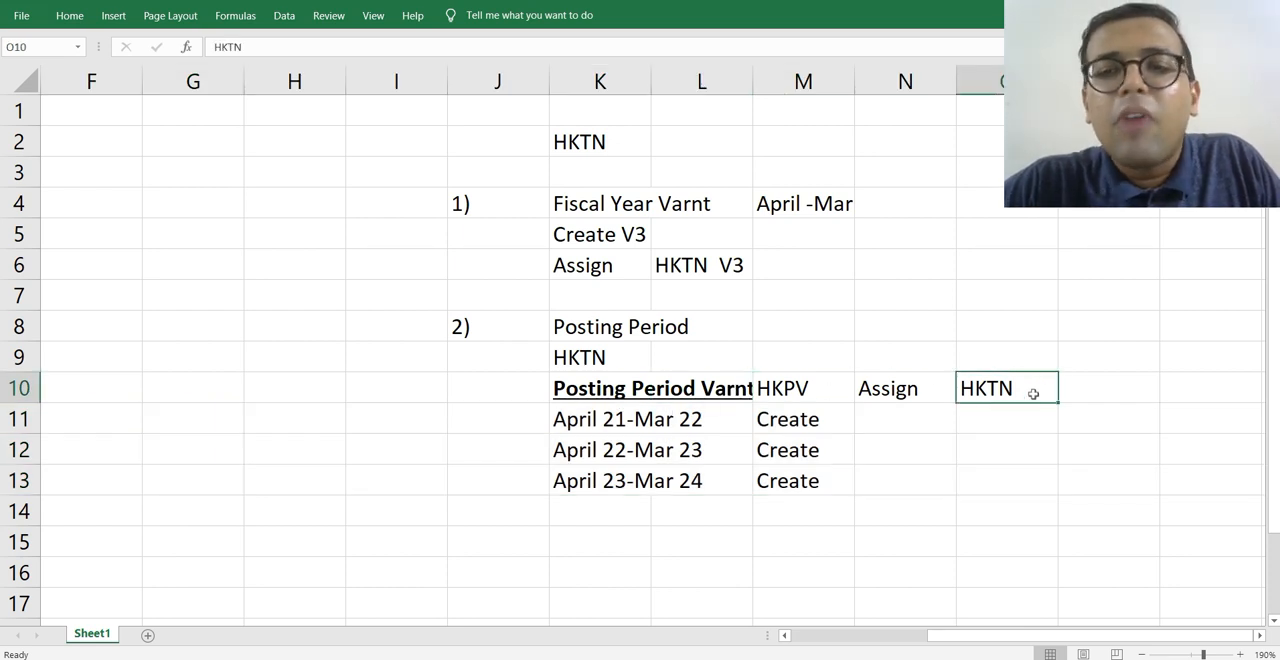
click(958, 410)
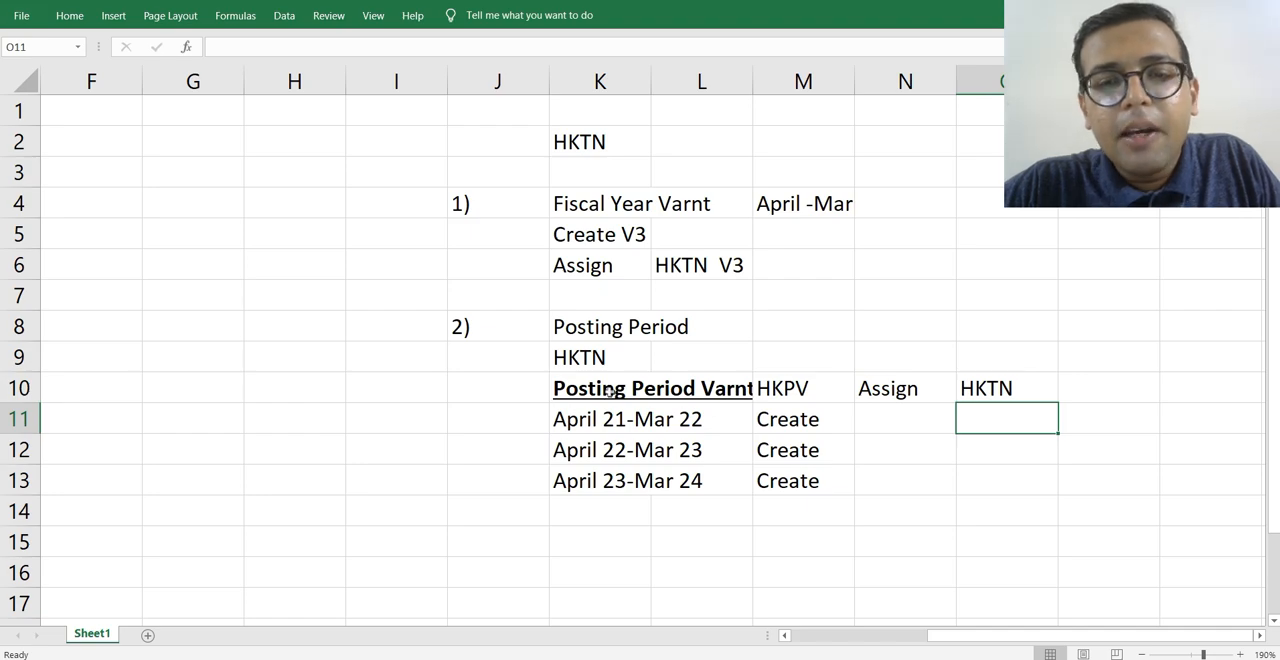
Switch to SAP, open Define Variants for Open Posting Periods and add a new entry with variant HKPV.
key(alt+Tab)
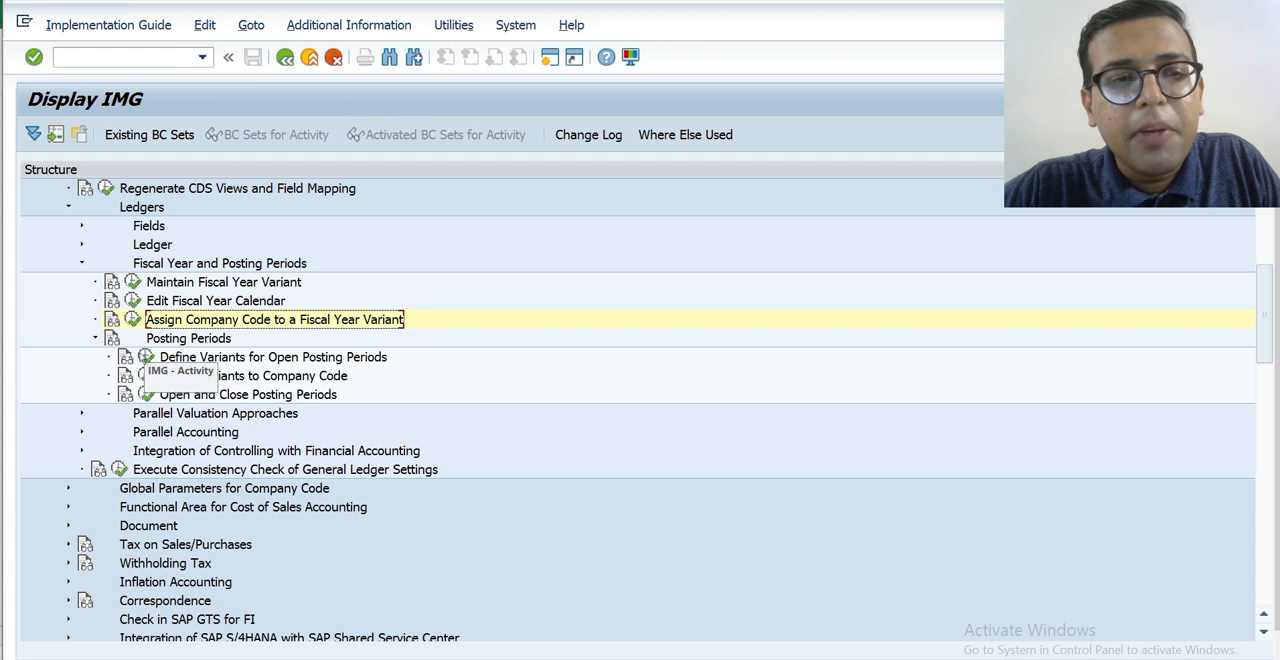
click(146, 357)
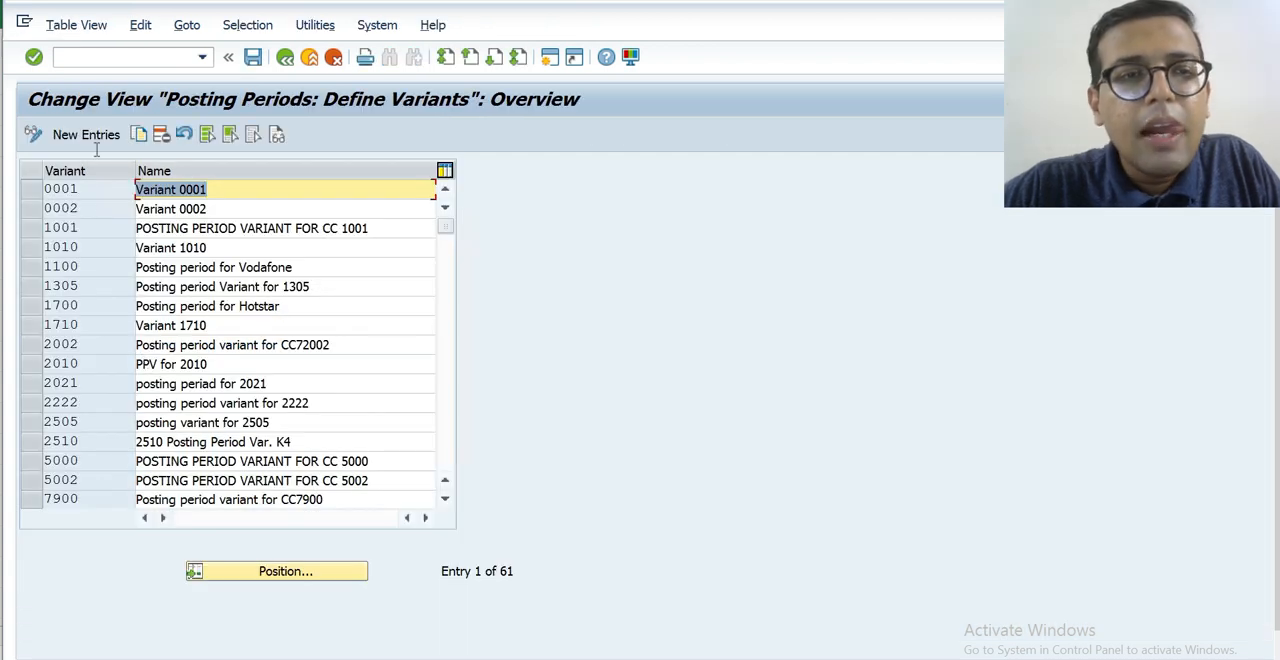
click(95, 137)
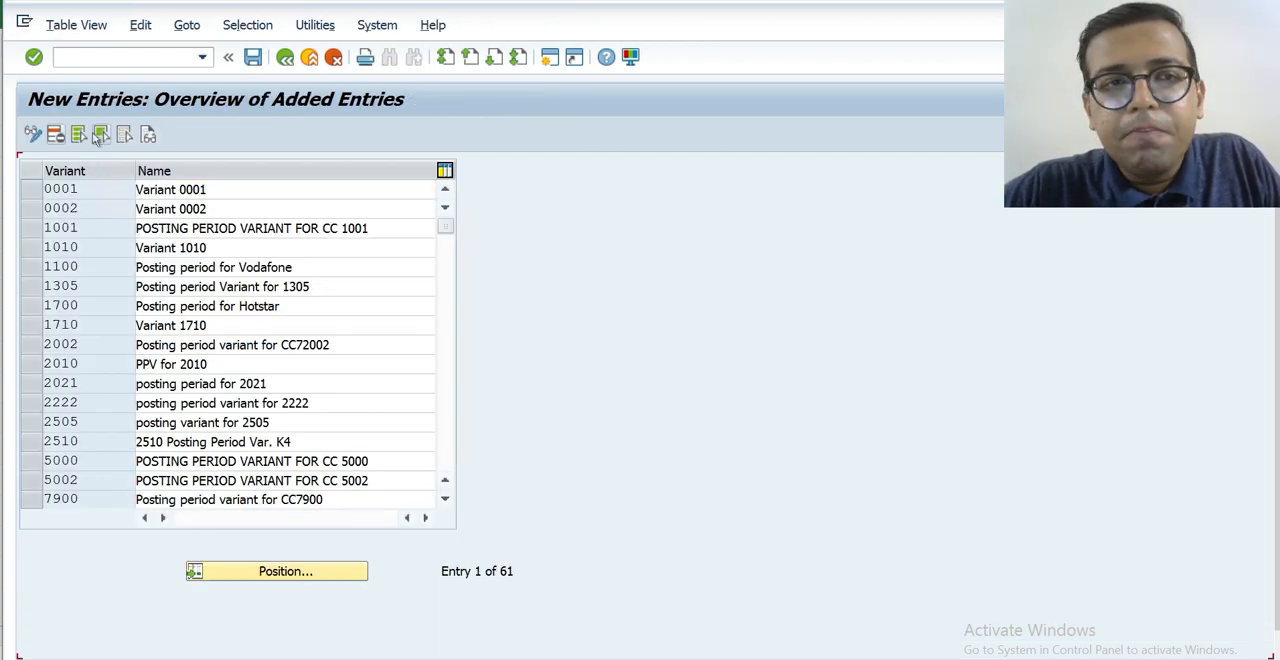
text(HKPV)
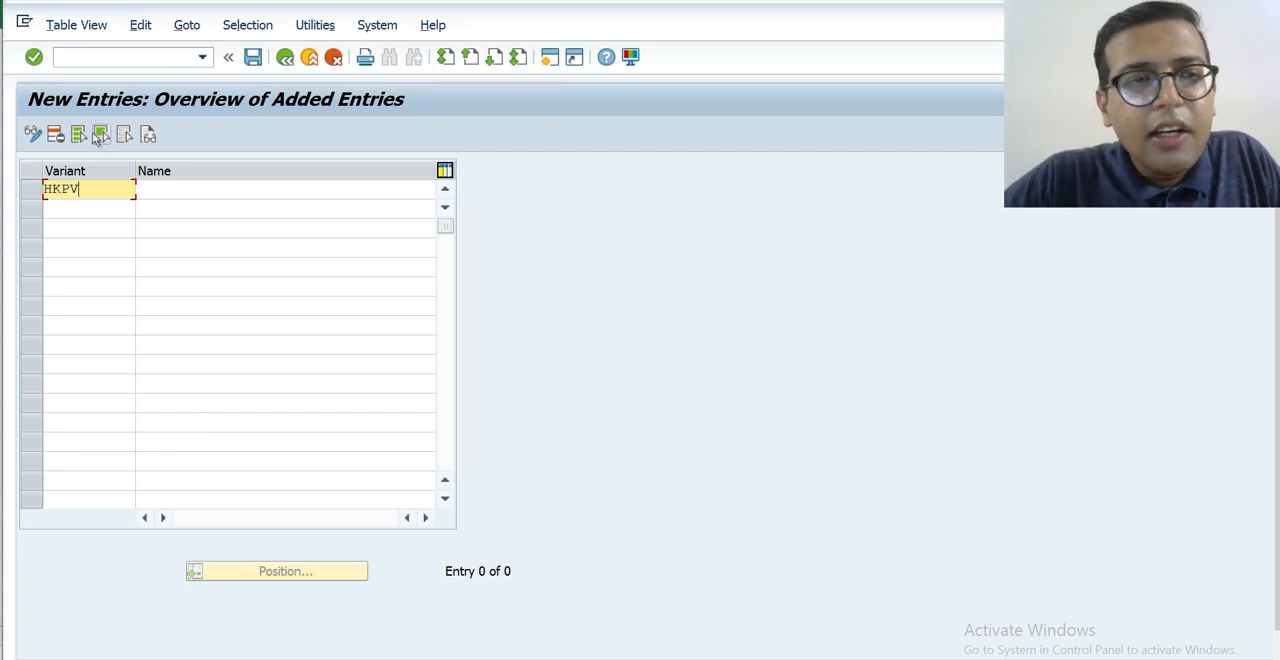
key(Tab)
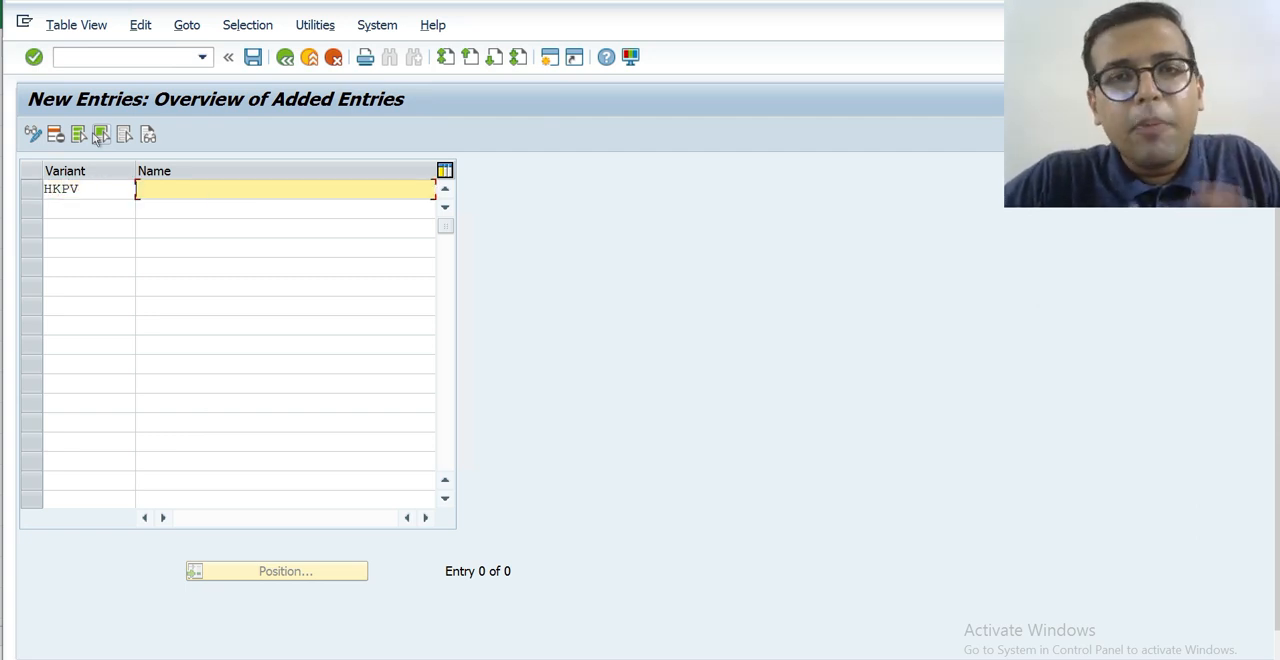
Name variant HKPV HK Transport Posting Variant and save it under the HK Transport customizing request.
text(HK)
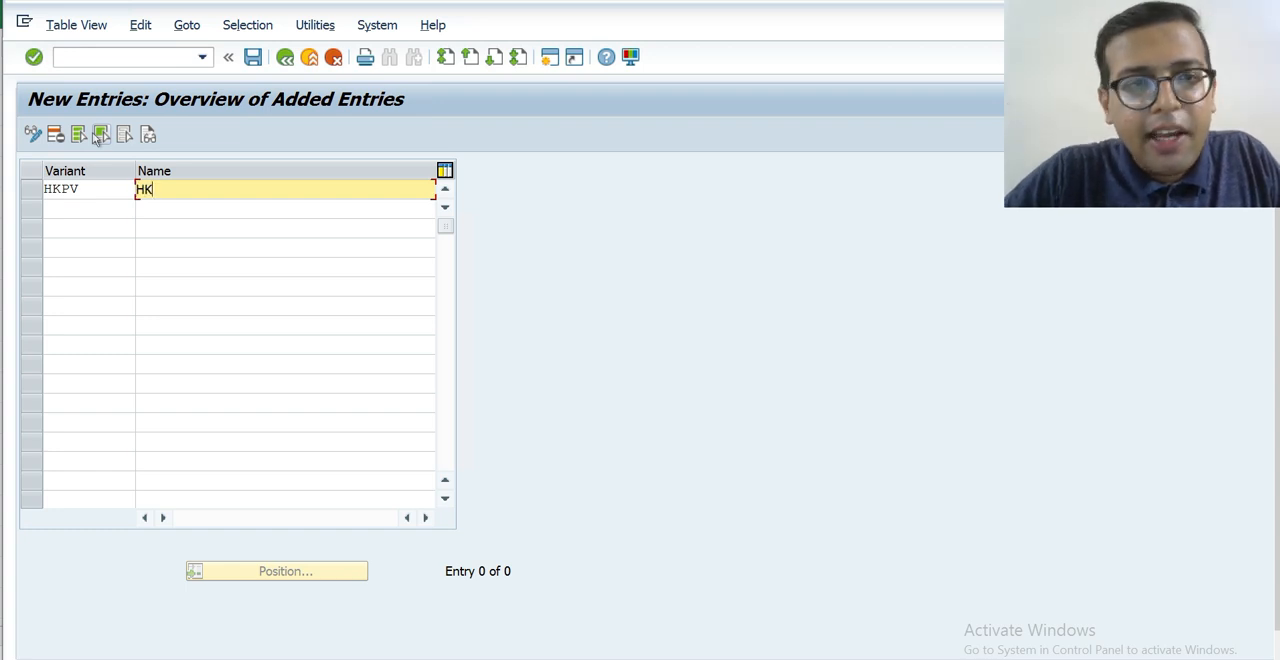
text(Tran)
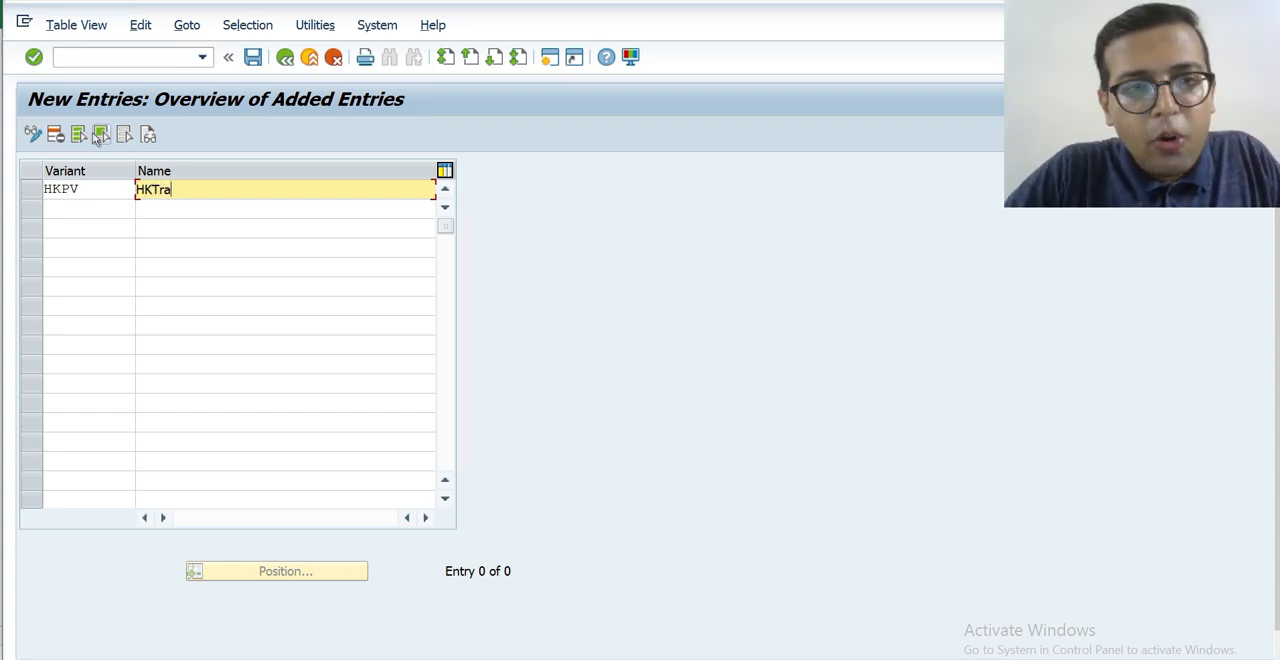
key(BackSpace)
key(BackSpace)
key(BackSpace)
key(BackSpace)
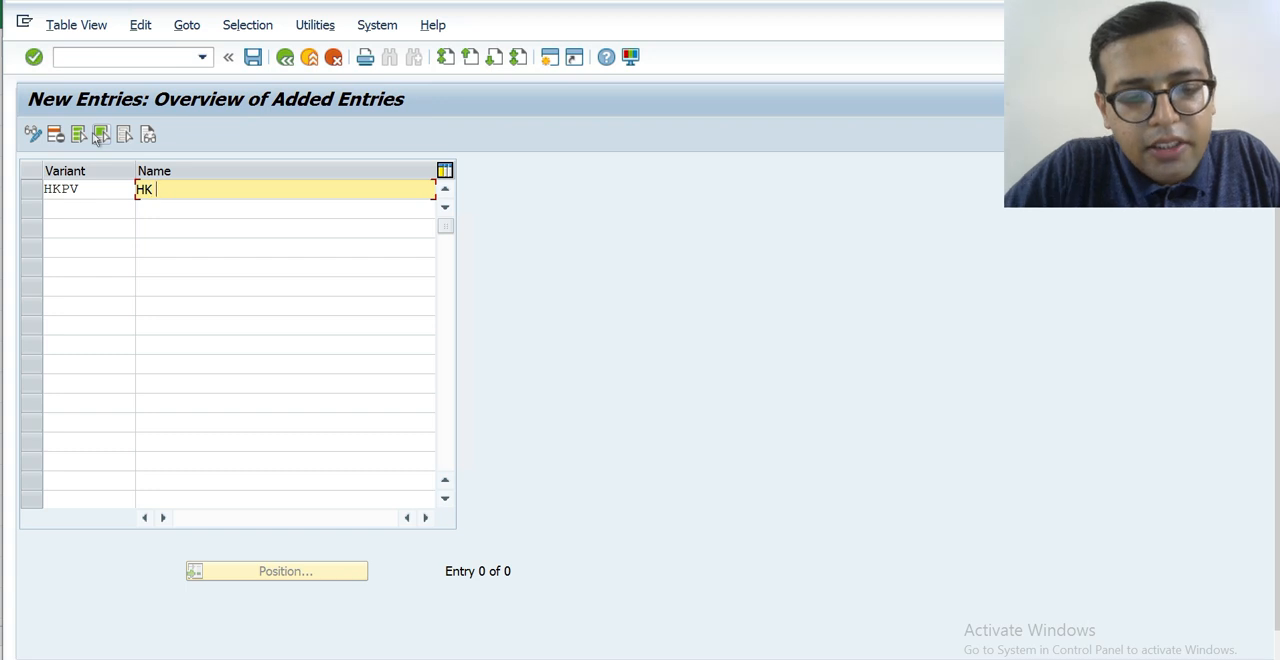
text(Transport)
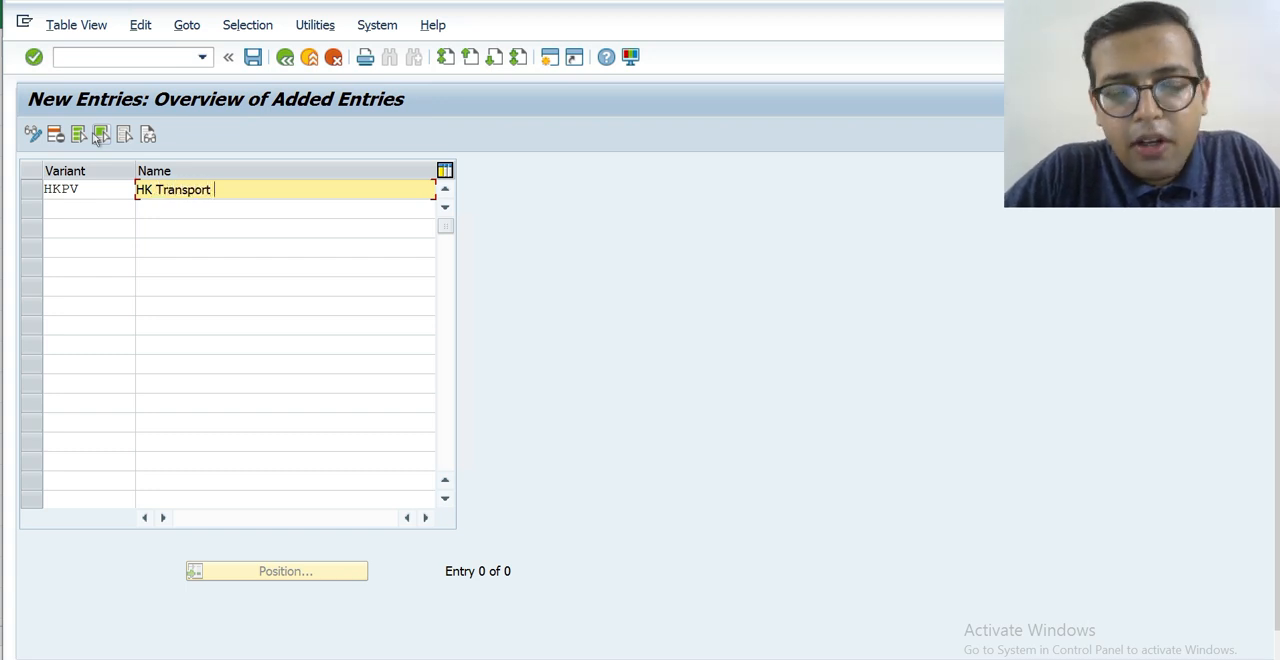
text( Posting)
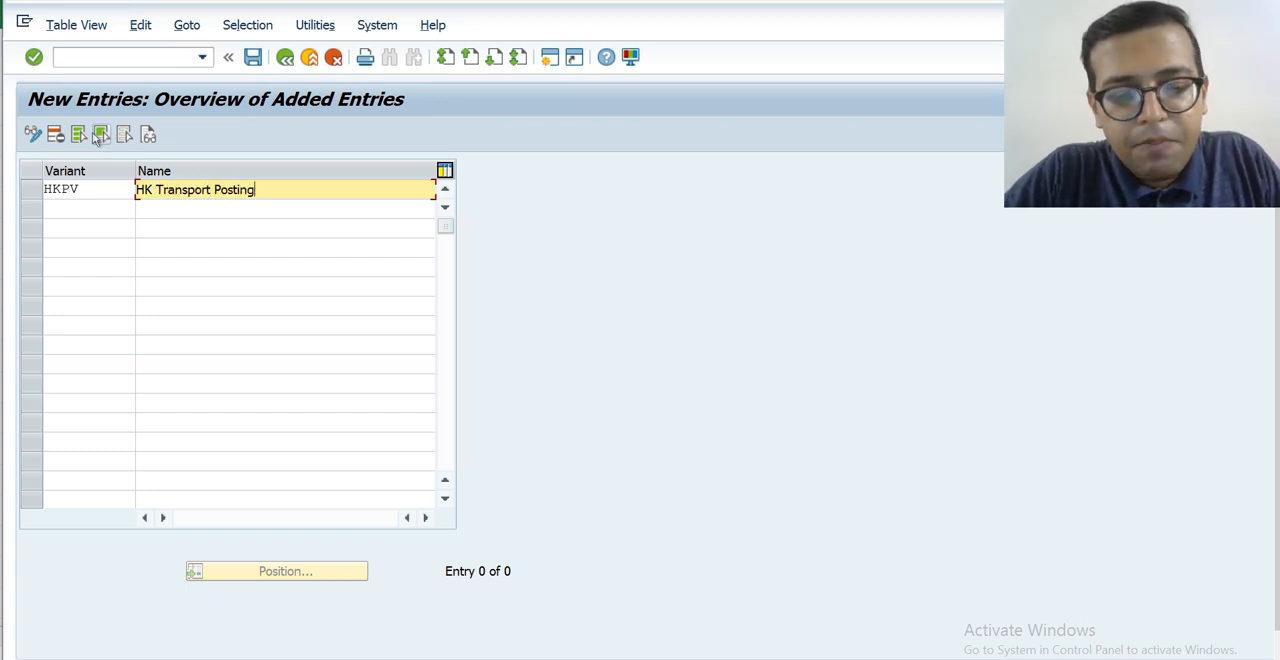
text( Varian)
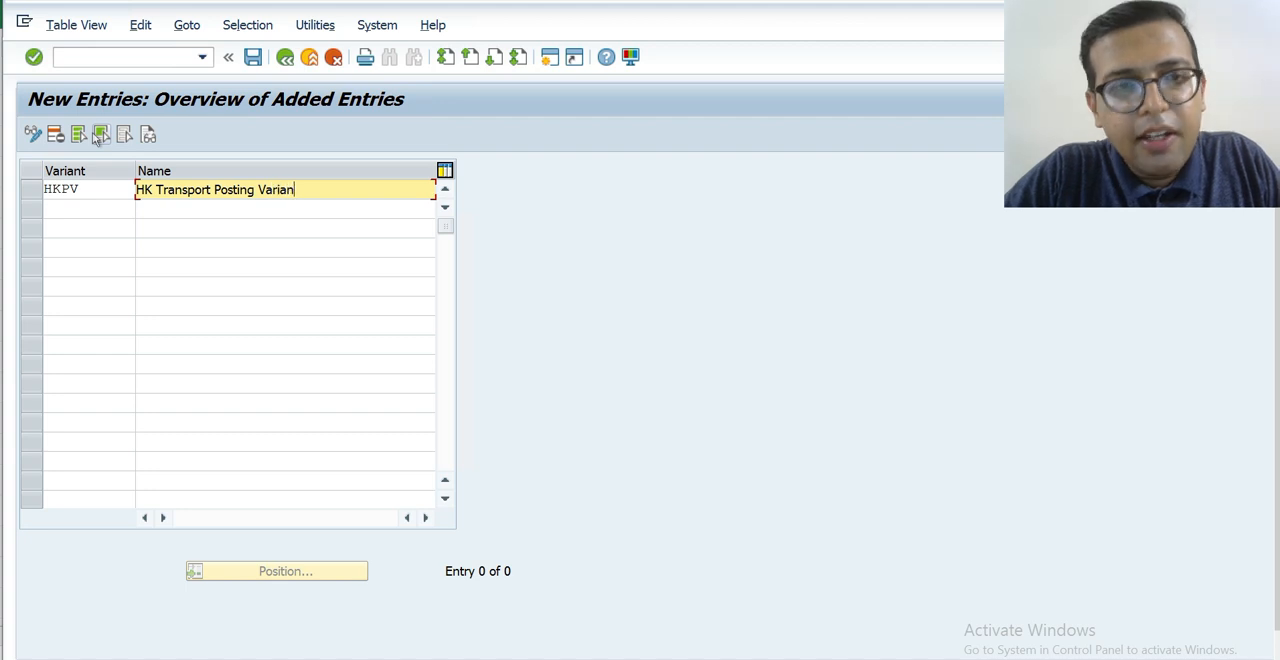
text(t)
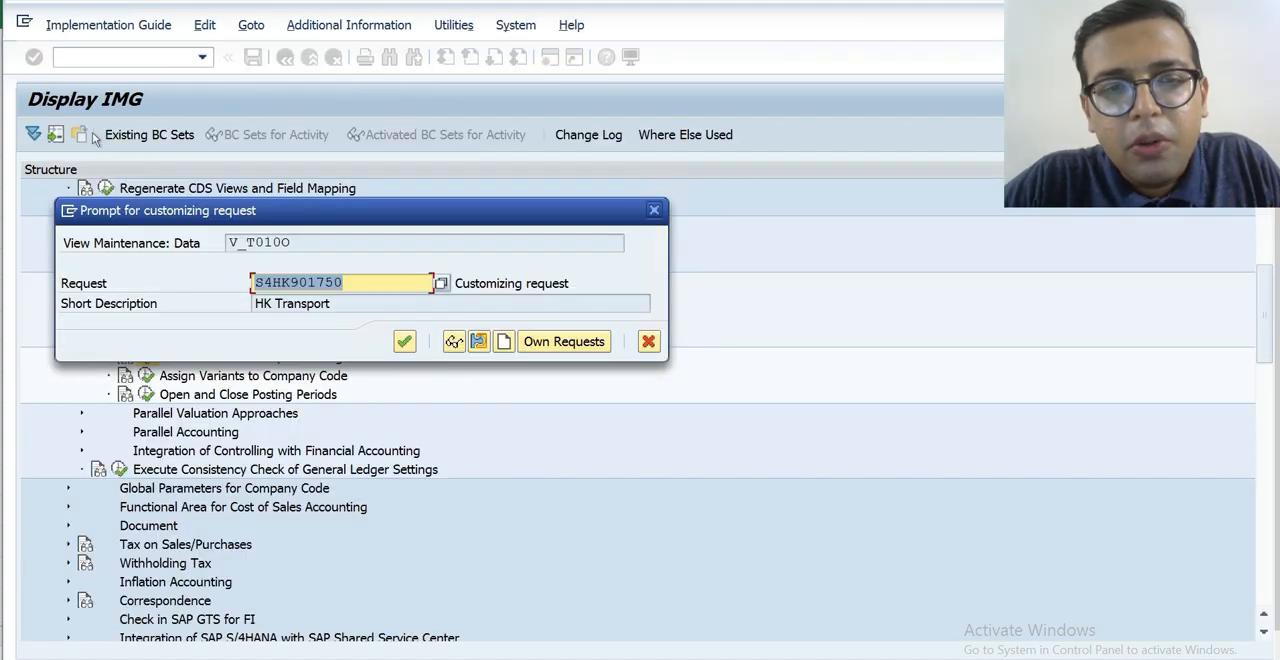
key(Return)
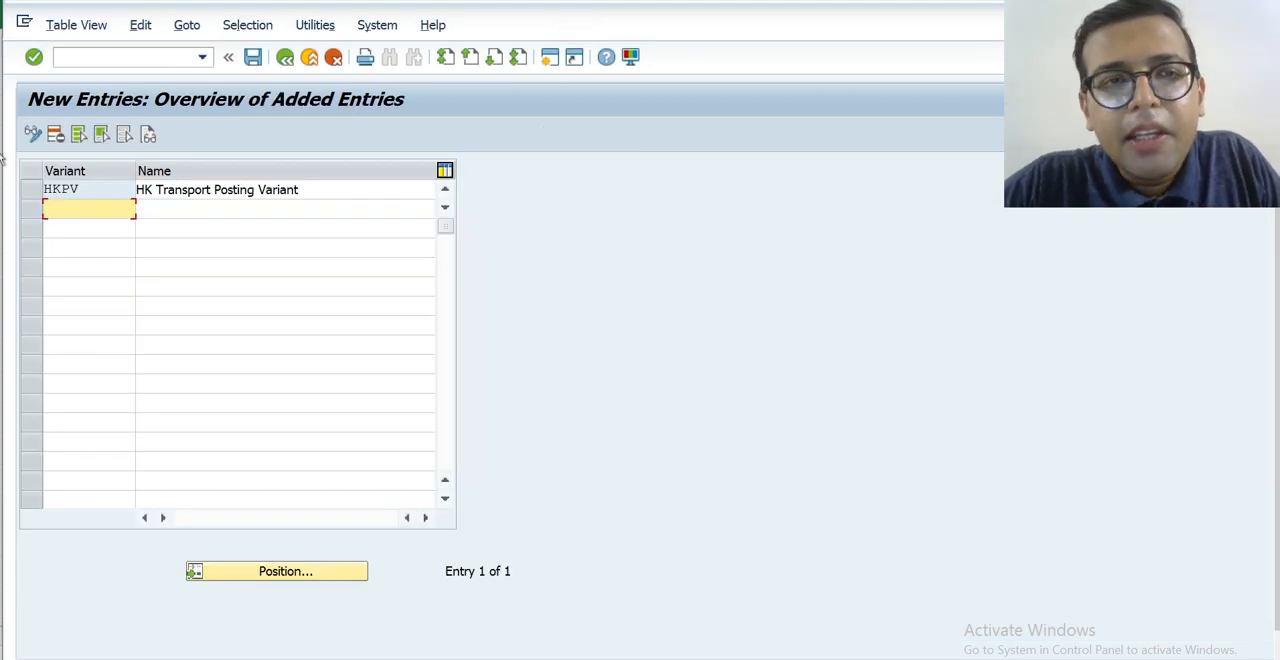
Leave the posting period variant definitions and return to the IMG structure, checking the Excel outline for the assignment step.
click(1, 157)
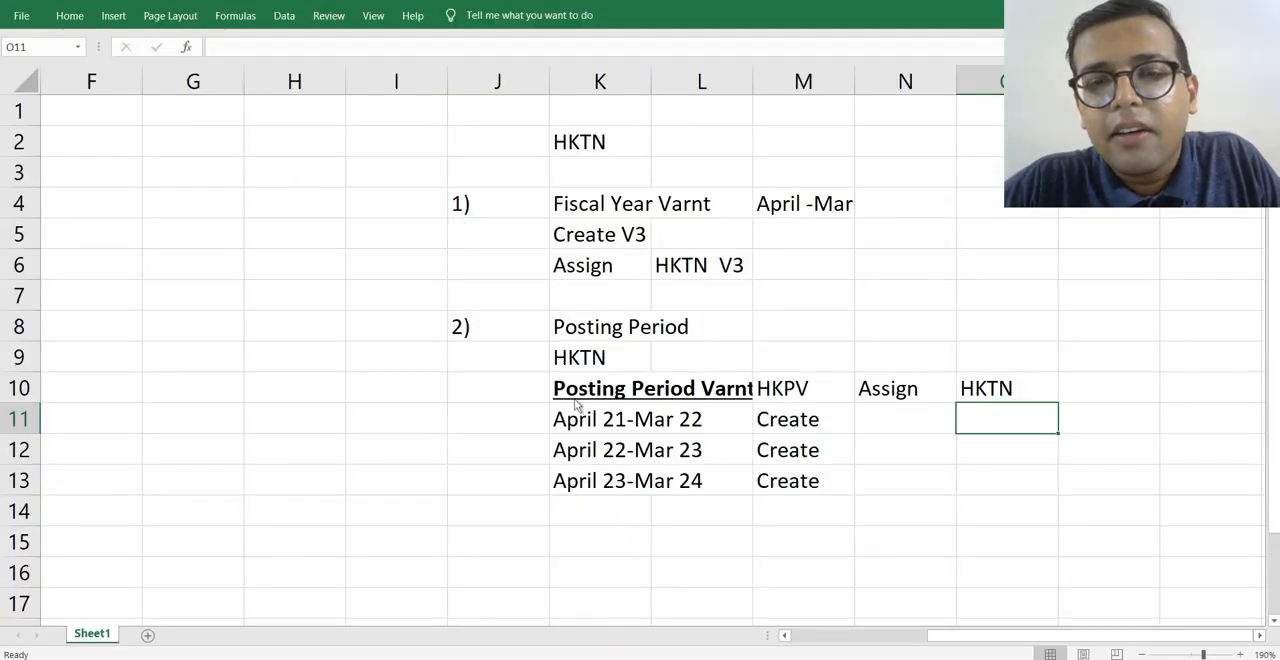
key(alt+Tab)
key(F3)
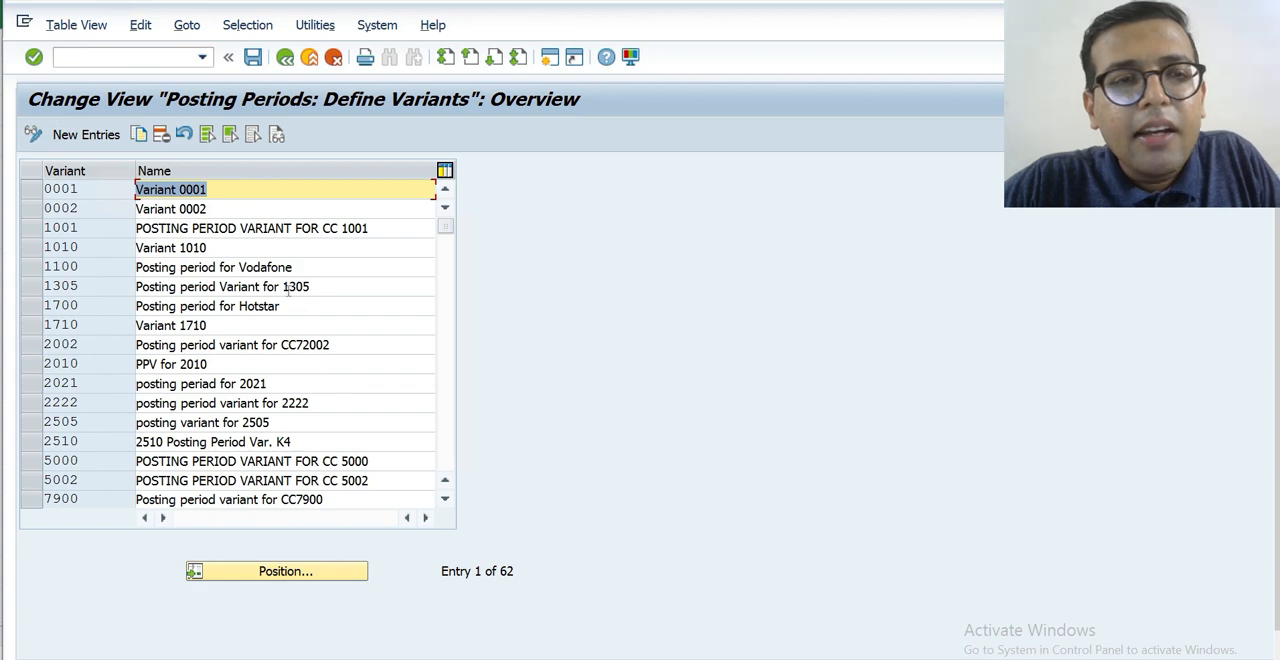
key(F3)
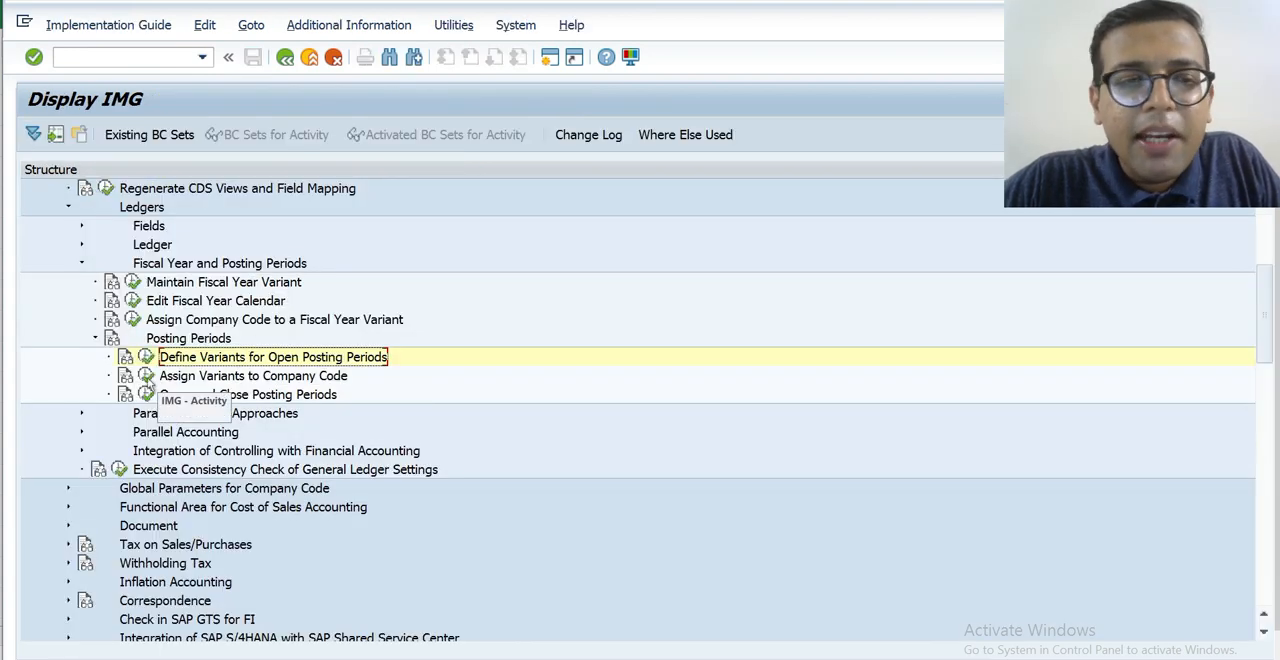
key(alt+Tab)
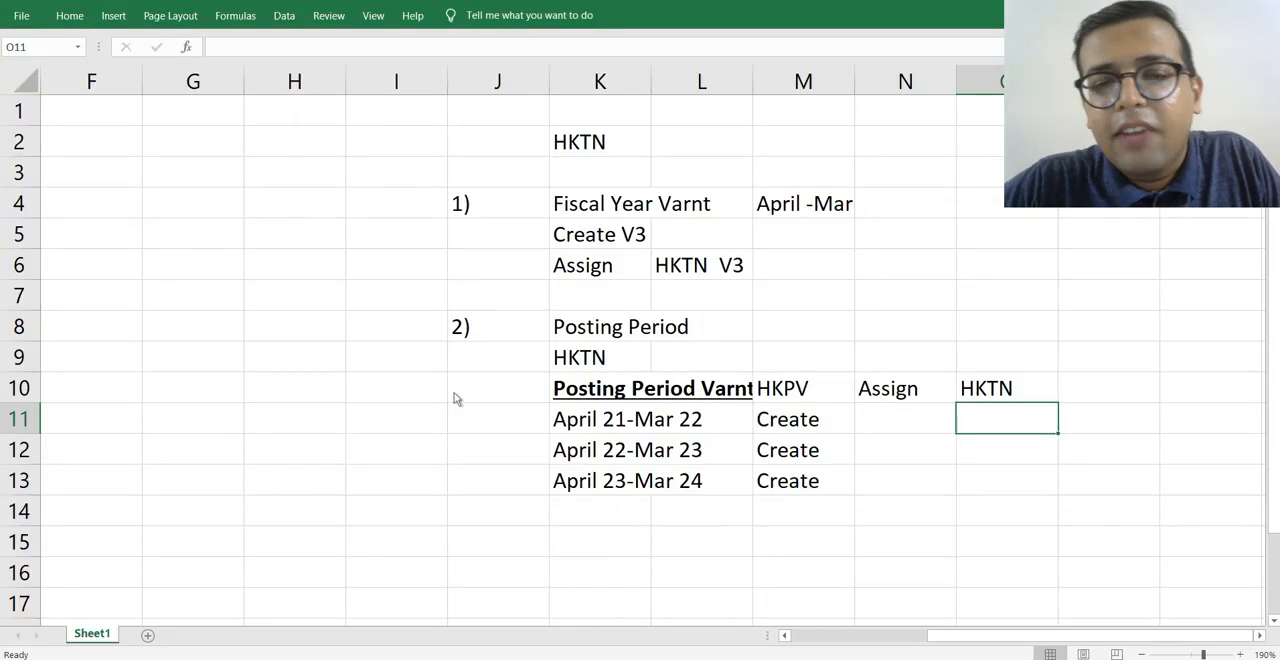
key(alt+Tab)
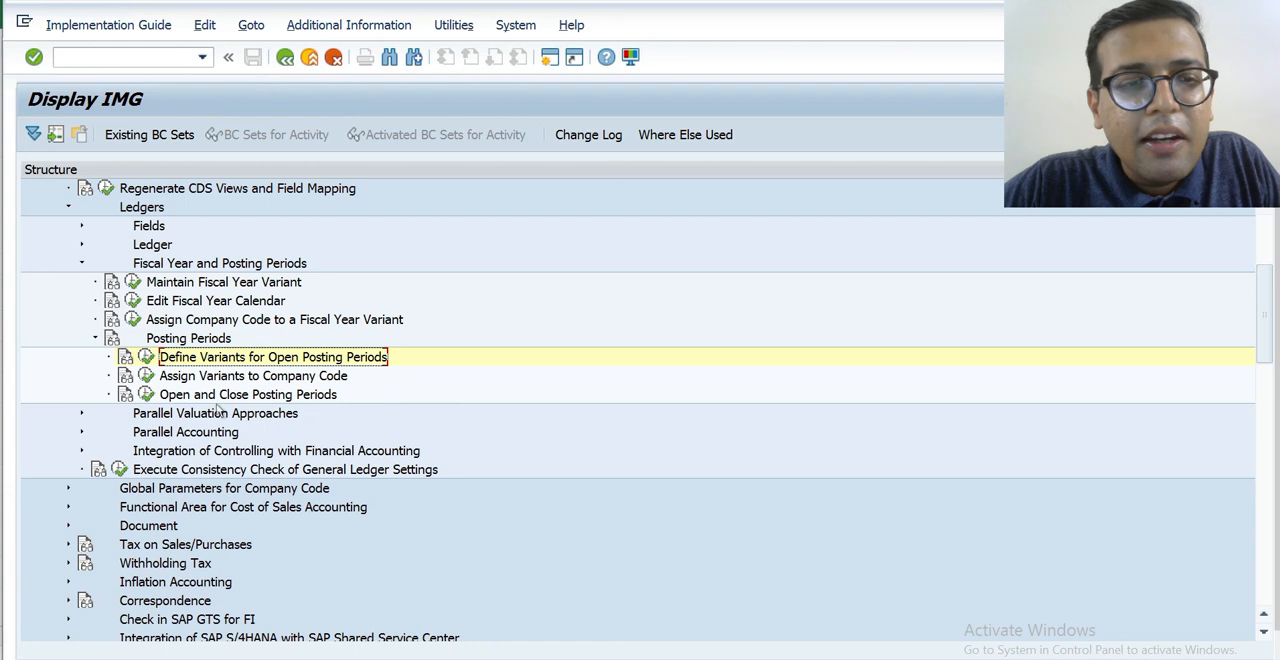
Try to open Assign Variants to Company Code, decline displaying locked data, and exit HKTN's Company Code Global Data in the other session.
click(146, 376)
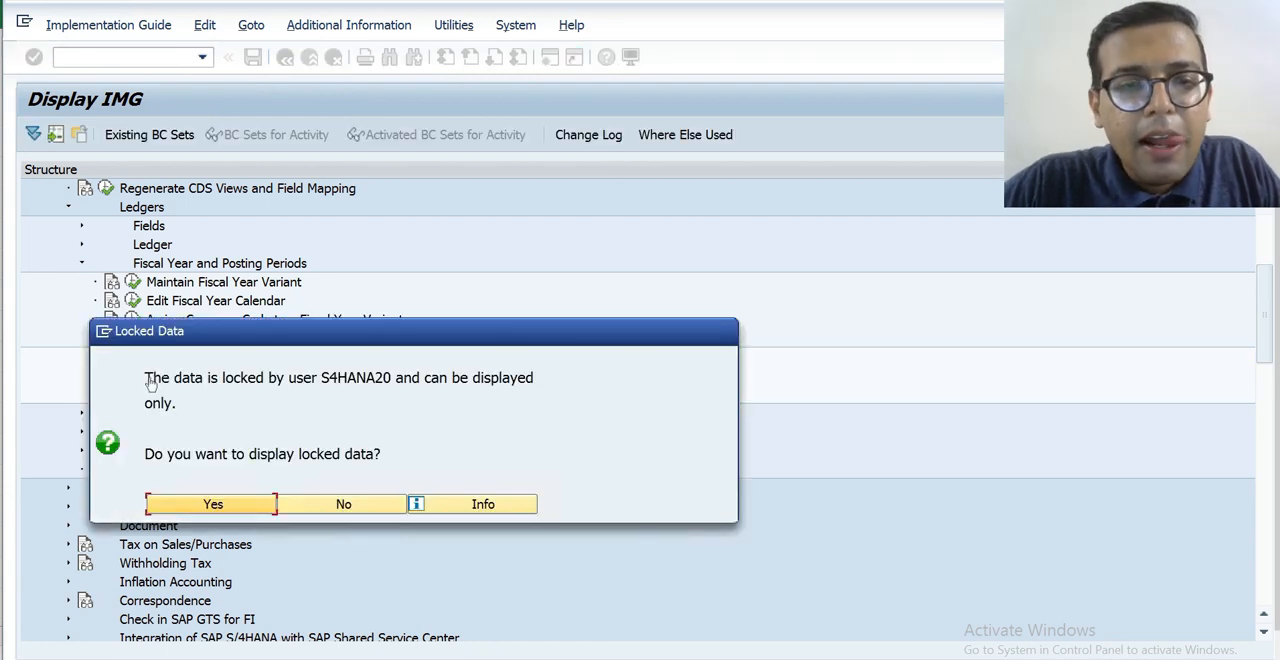
click(323, 508)
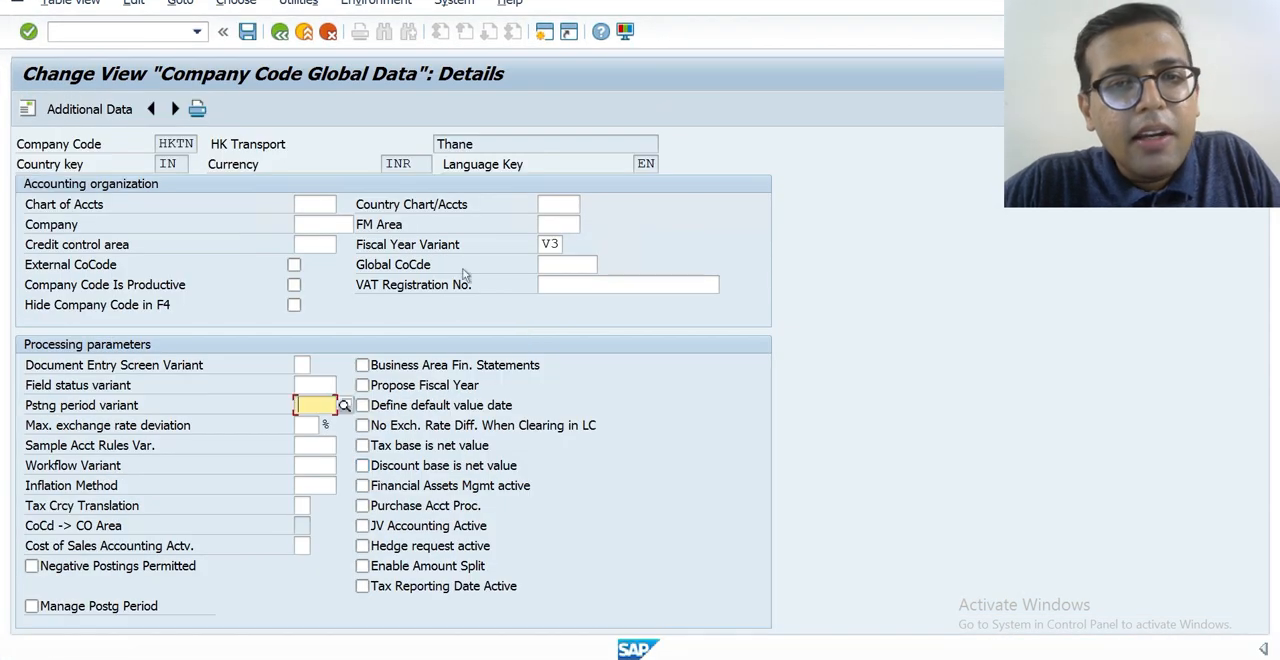
key(F3)
key(F3)
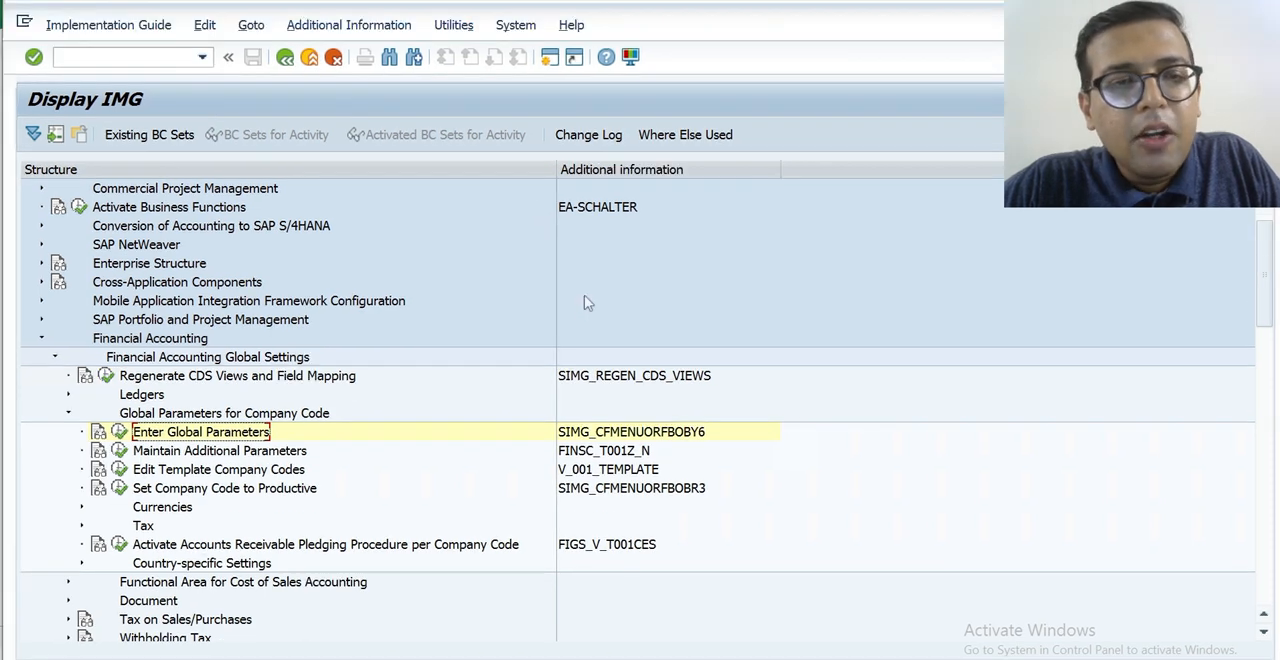
key(alt+Tab)
key(alt+Tab)
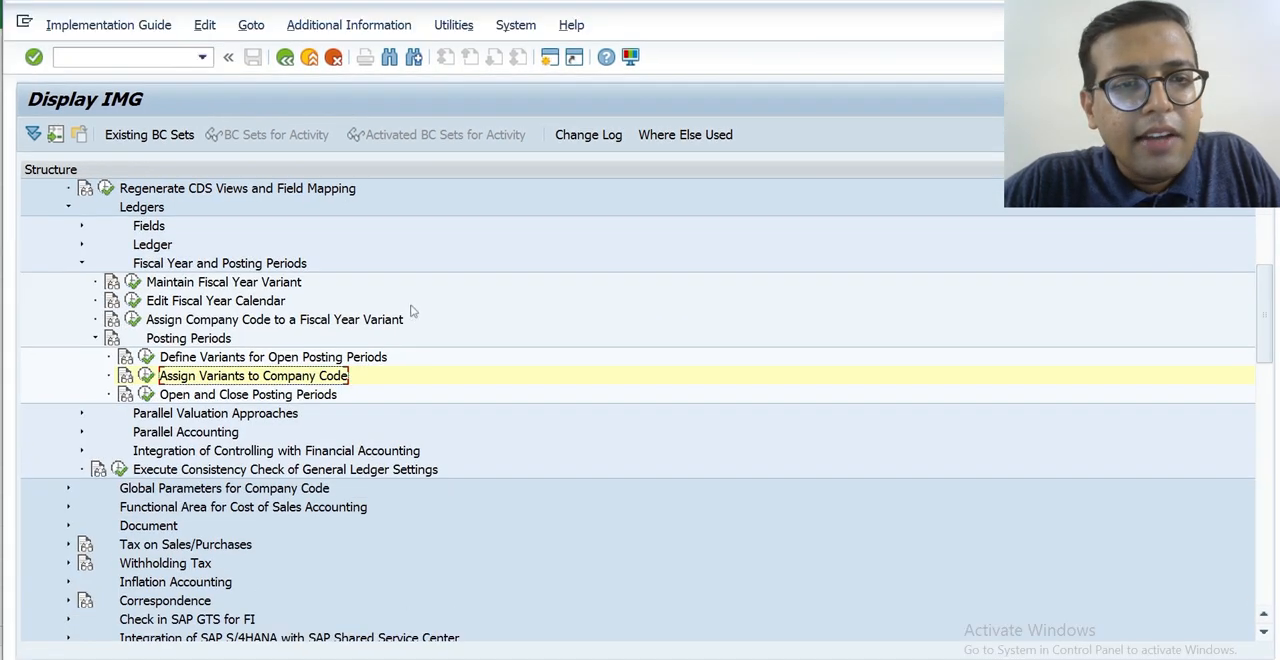
Open Assign Variants to Company Code, locate company code HKTN and assign it posting period variant HKPV.
click(145, 377)
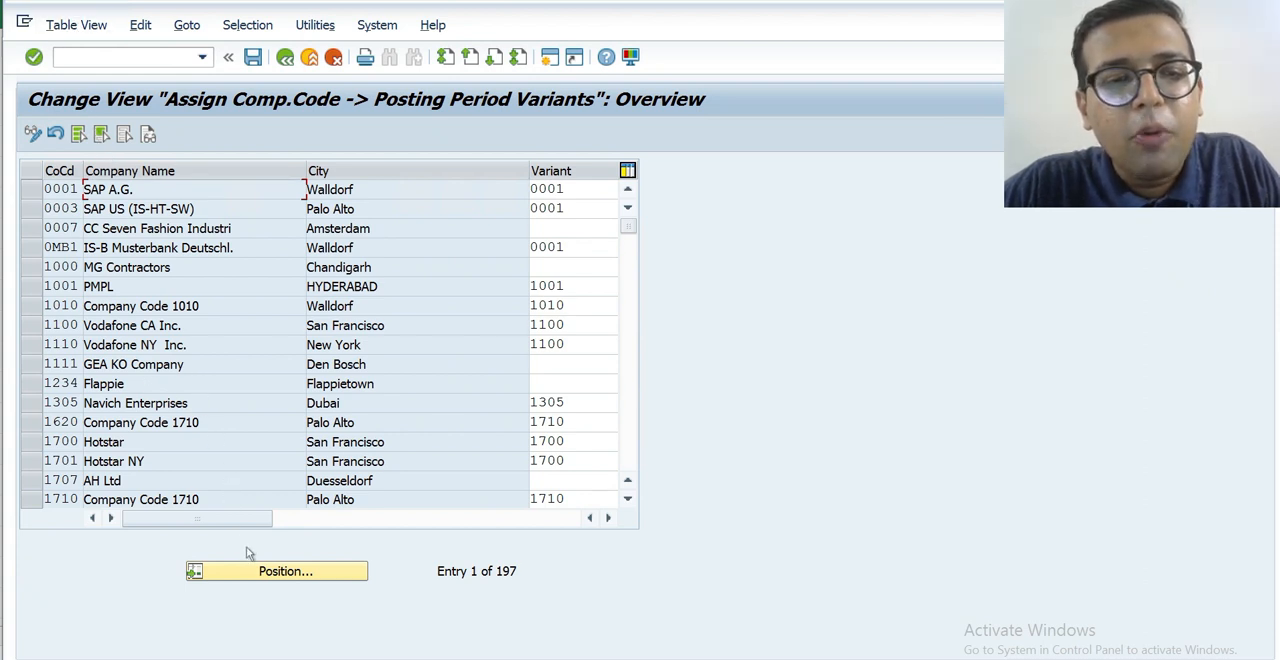
click(264, 578)
text(HKTN)
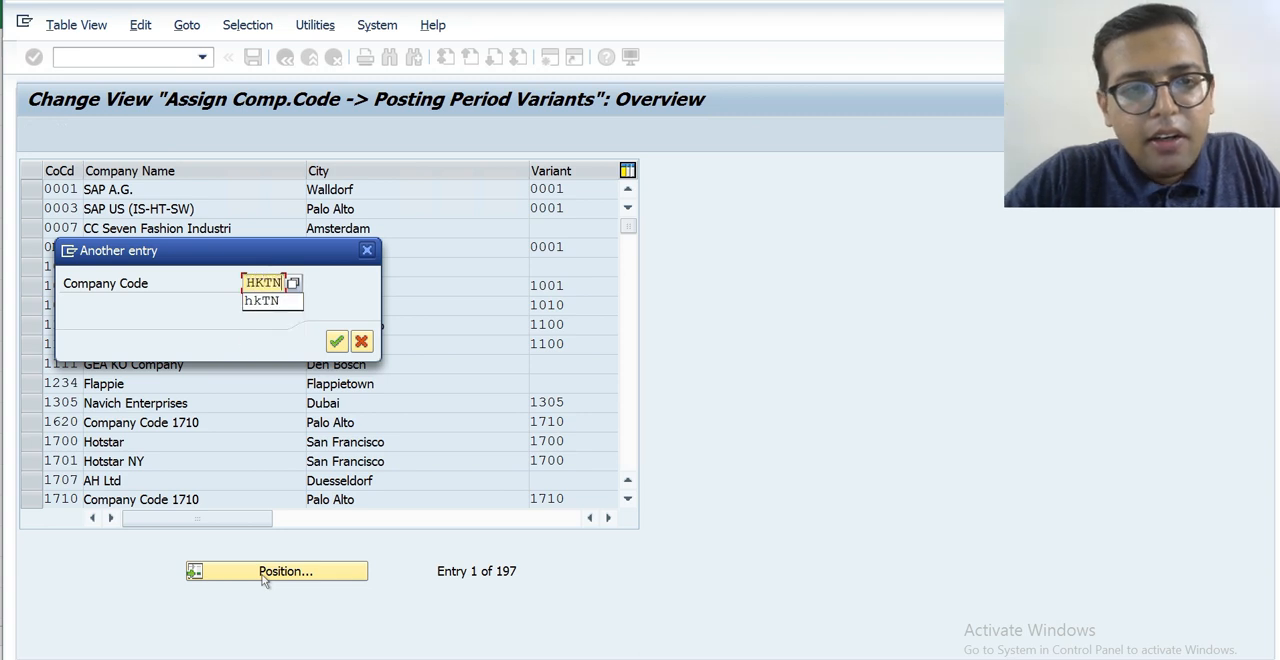
key(Return)
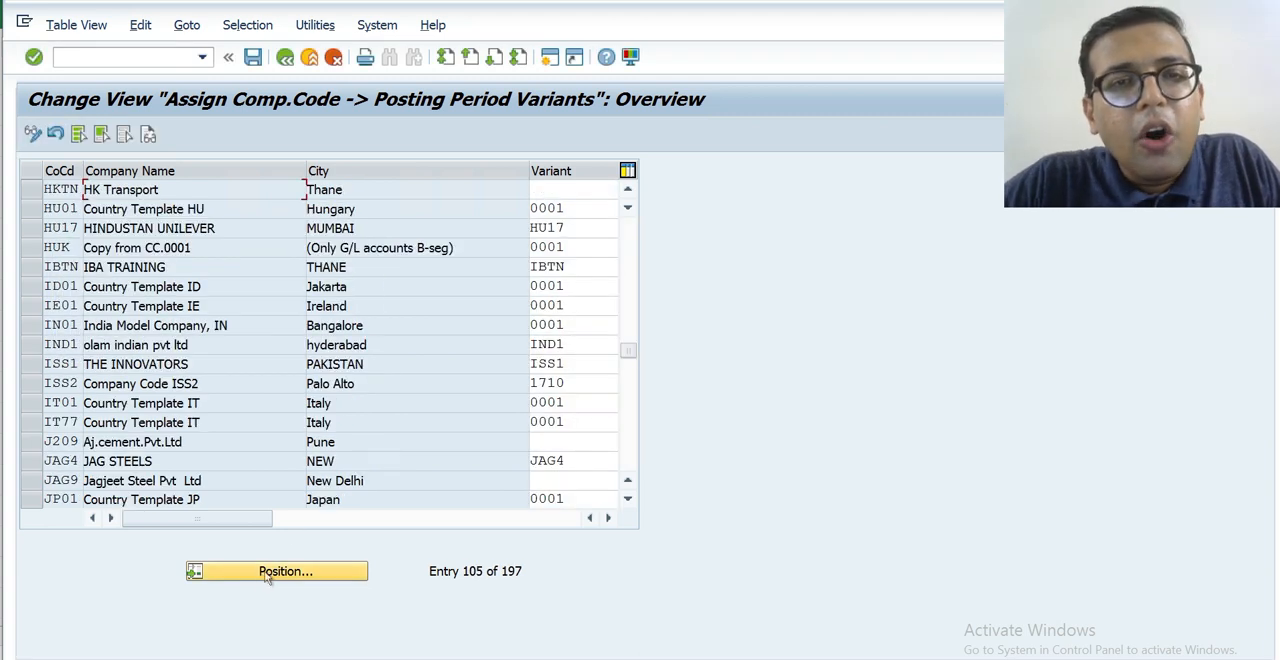
click(568, 187)
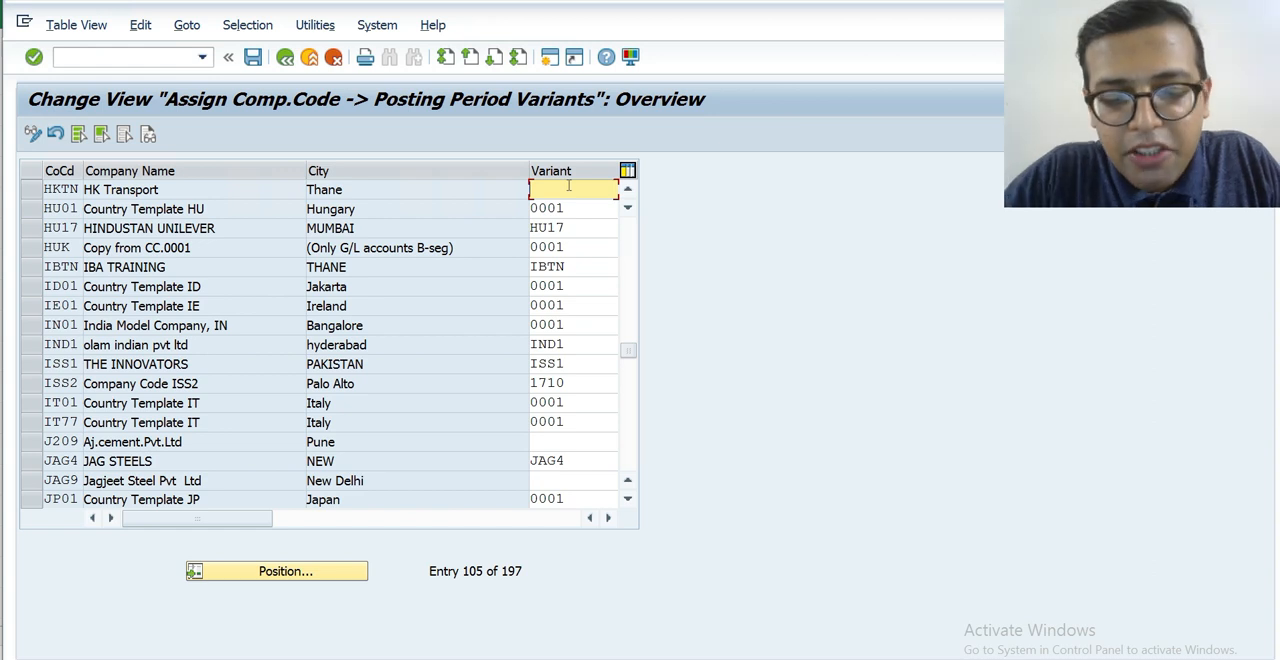
text(HKPV)
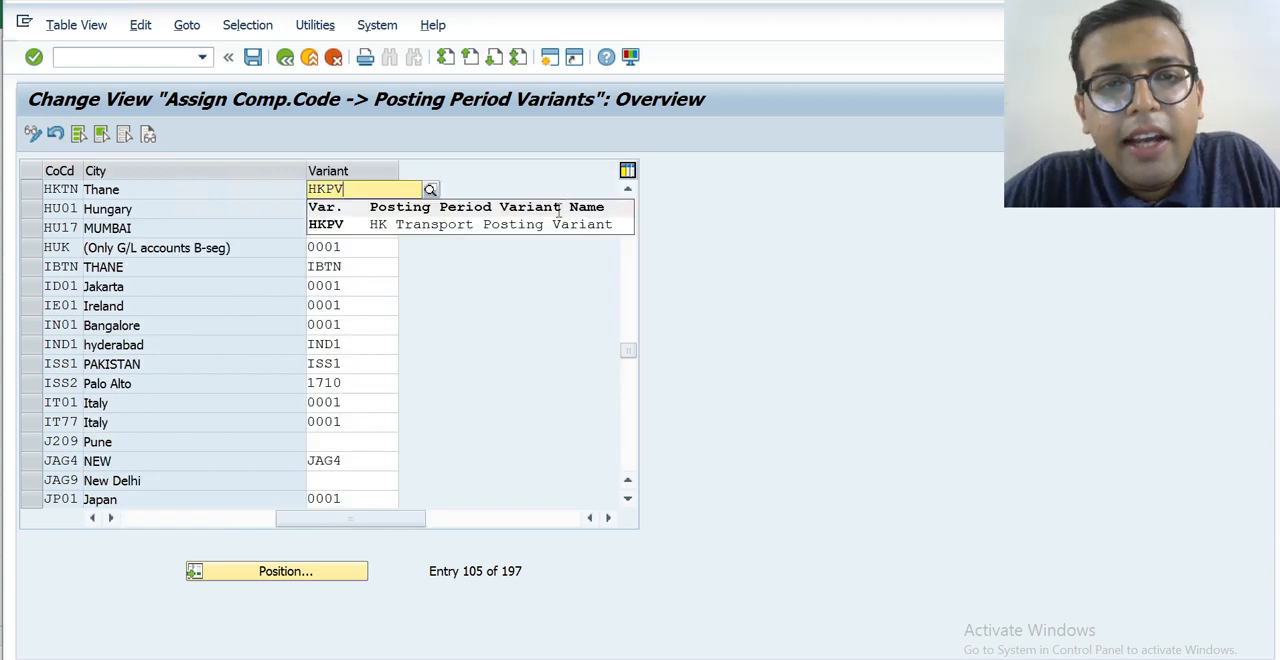
click(557, 223)
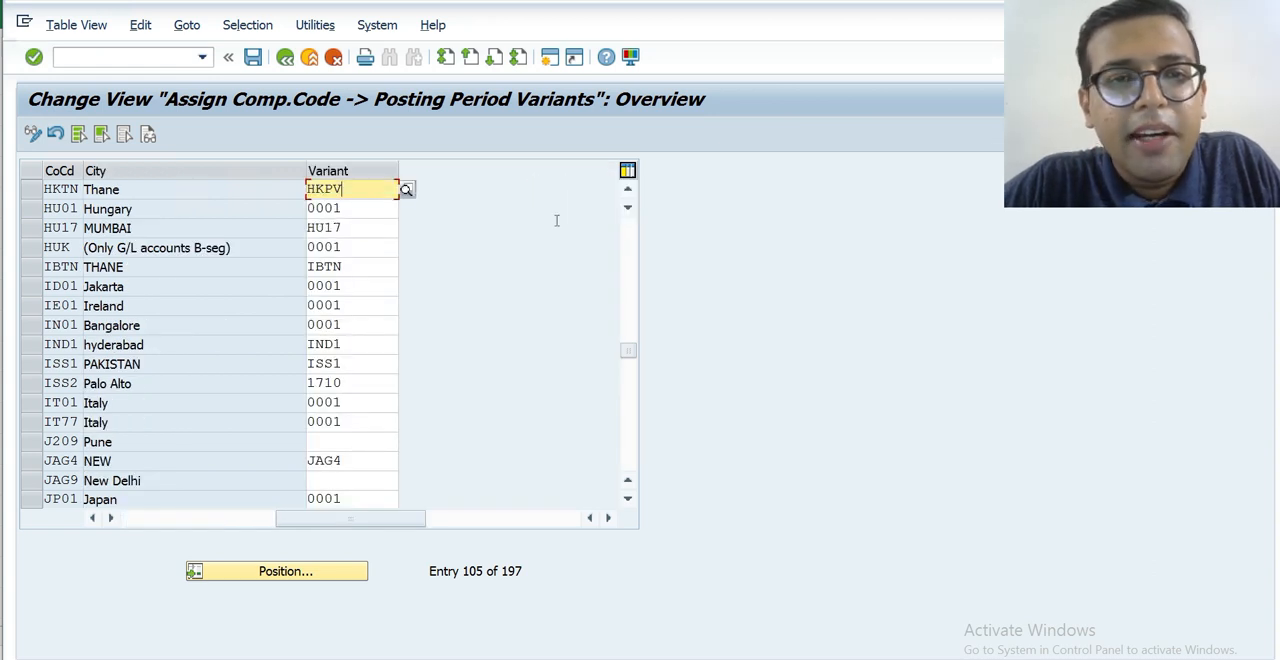
Save the variant assignment under the HK Transport customizing request and return to the IMG structure.
click(253, 57)
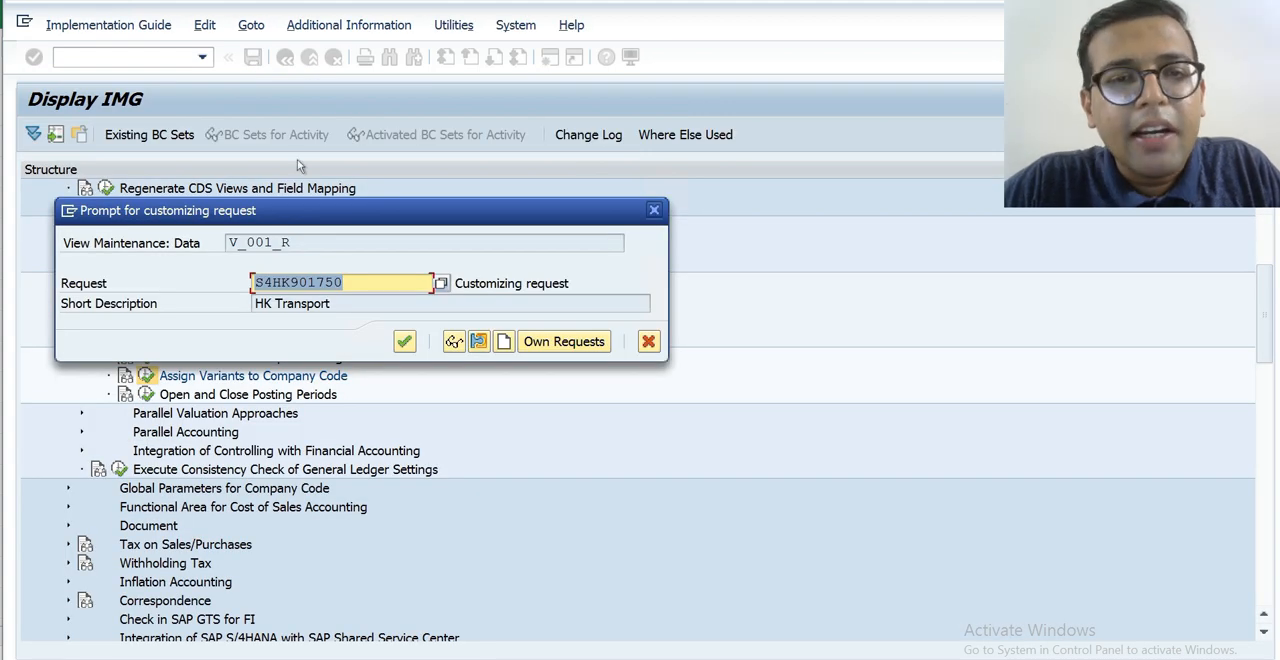
click(402, 340)
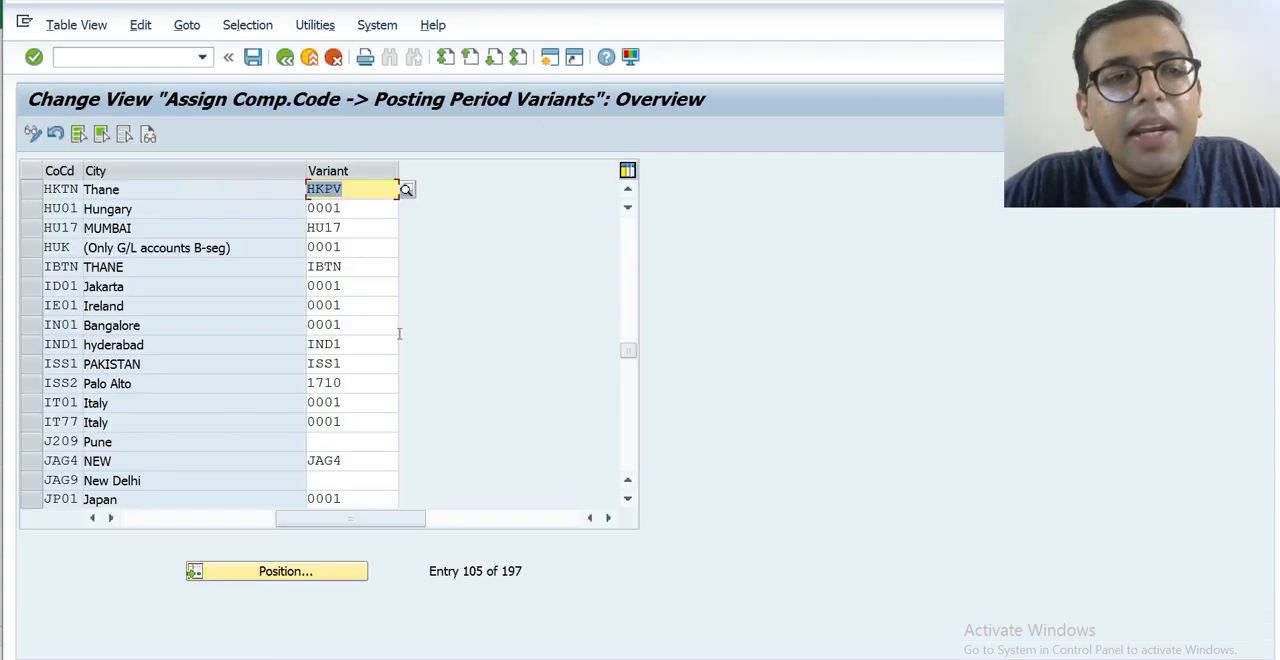
key(F3)
key(alt+Tab)
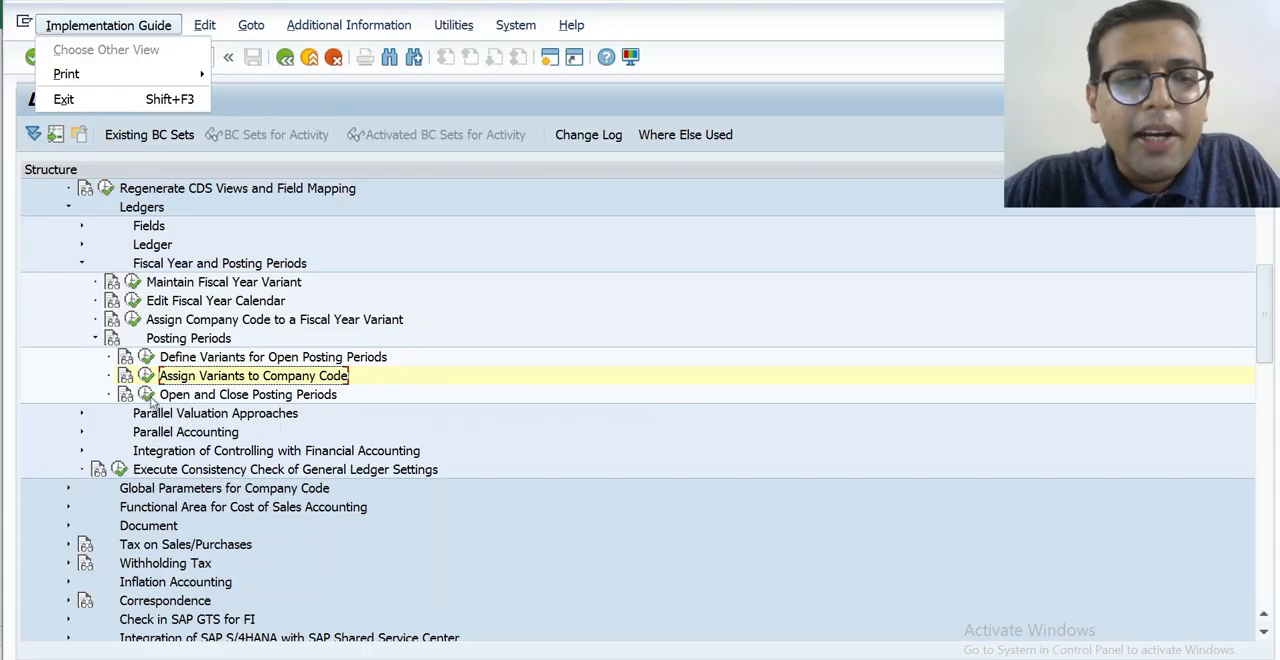
Open Open and Close Posting Periods for posting period variant HKPV and start a new time interval entry.
click(144, 396)
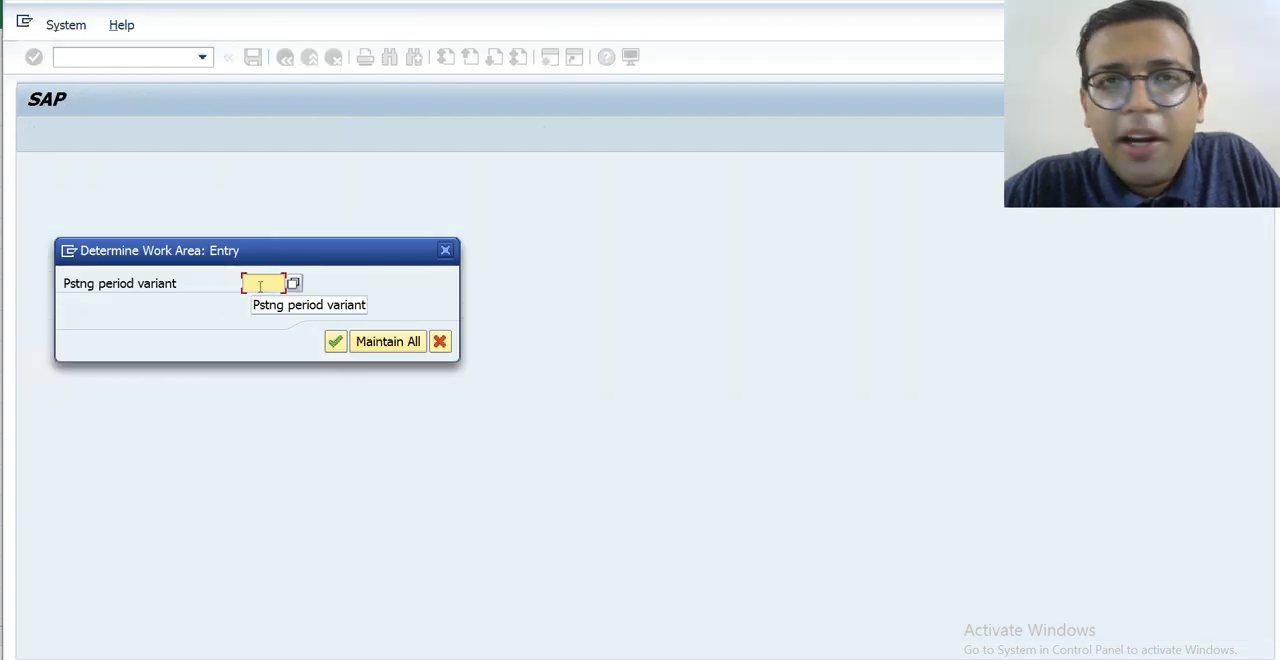
text(H)
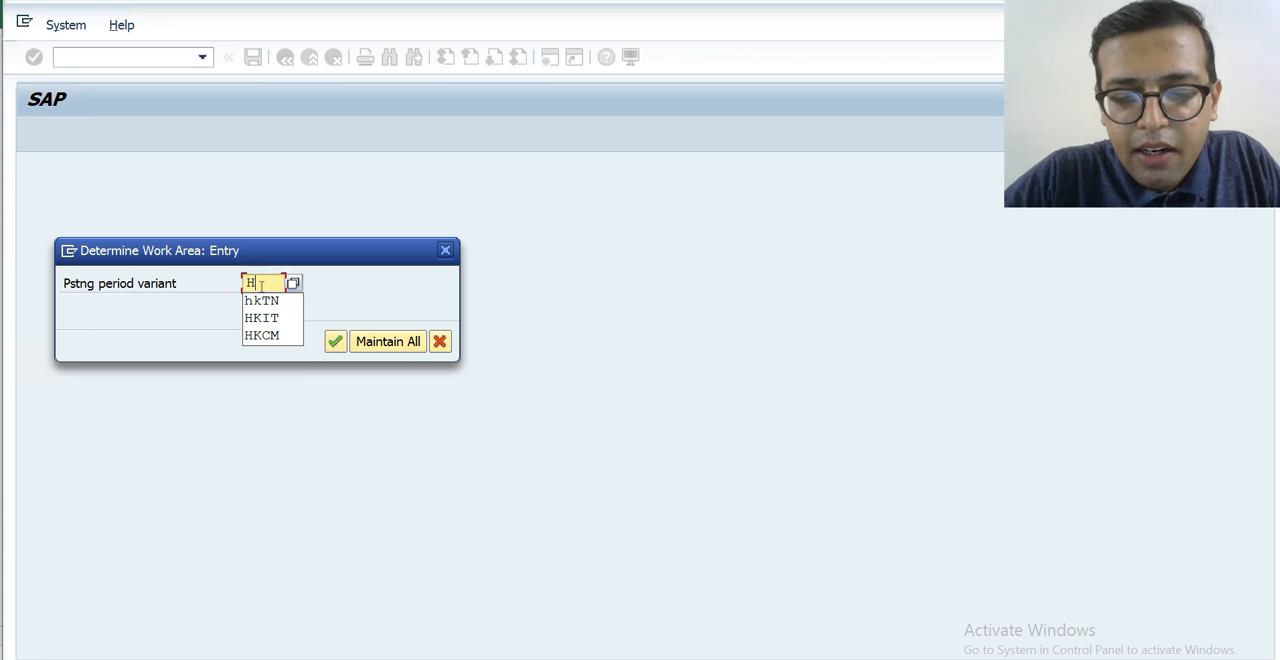
text(KPV)
key(Return)
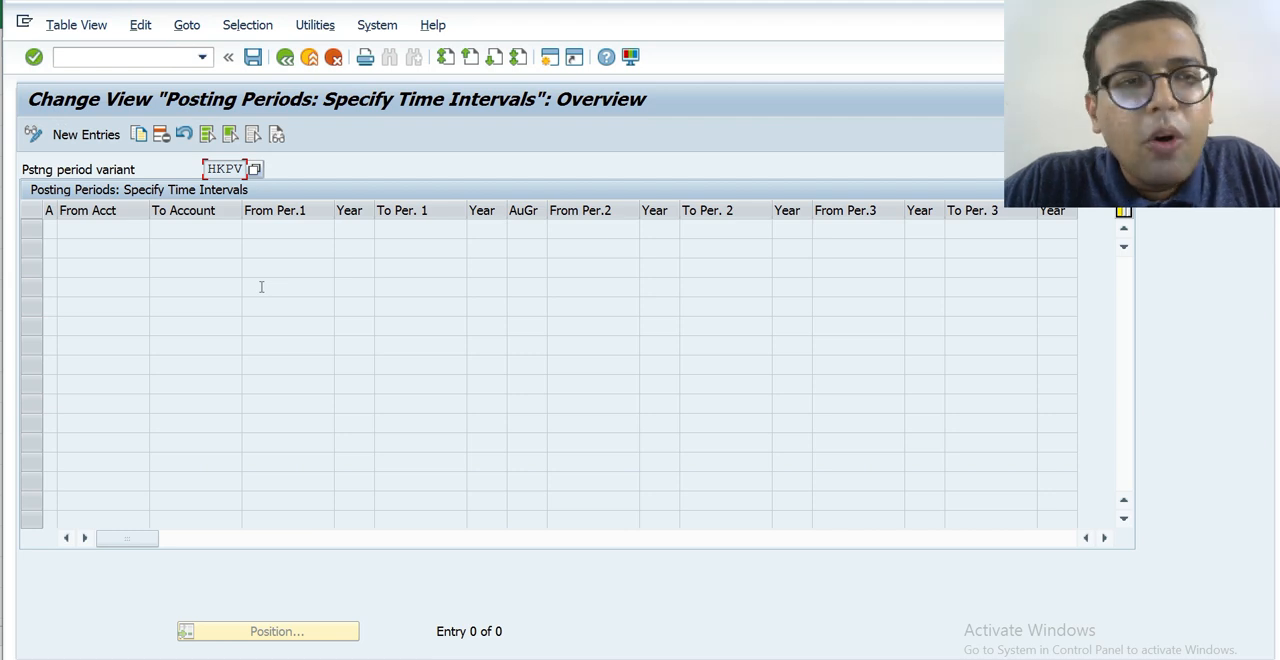
click(117, 137)
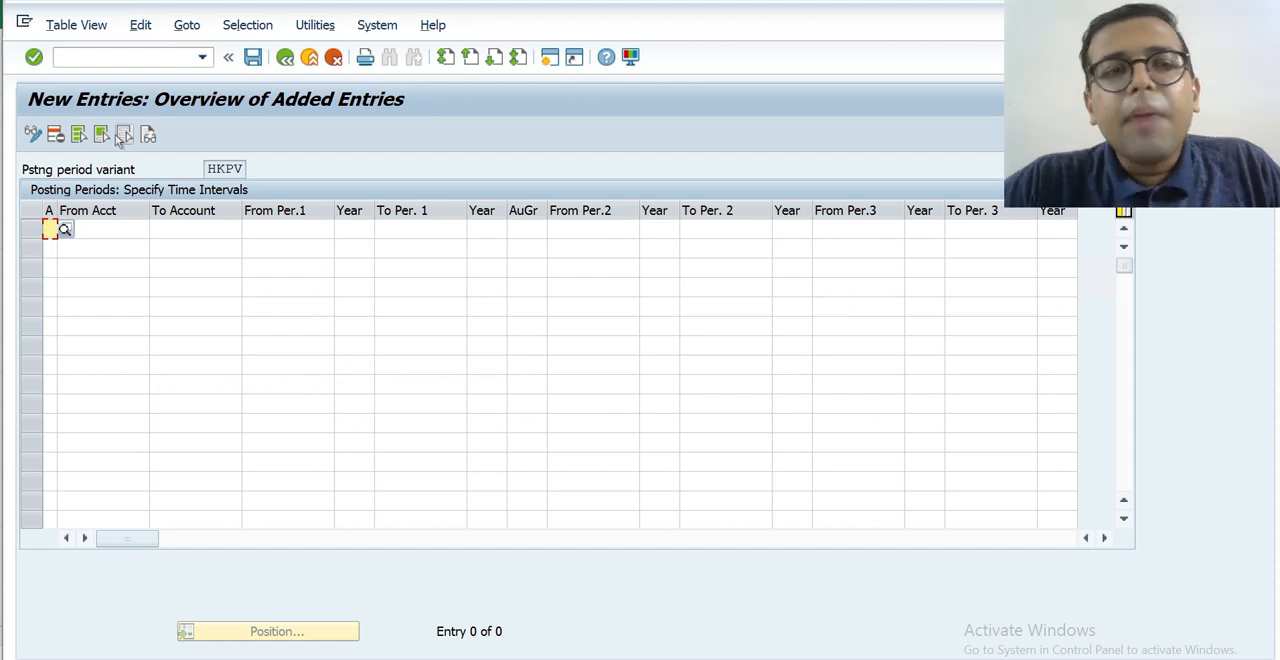
Look through the available account types and set the new entry to + (Valid for all account types).
click(65, 229)
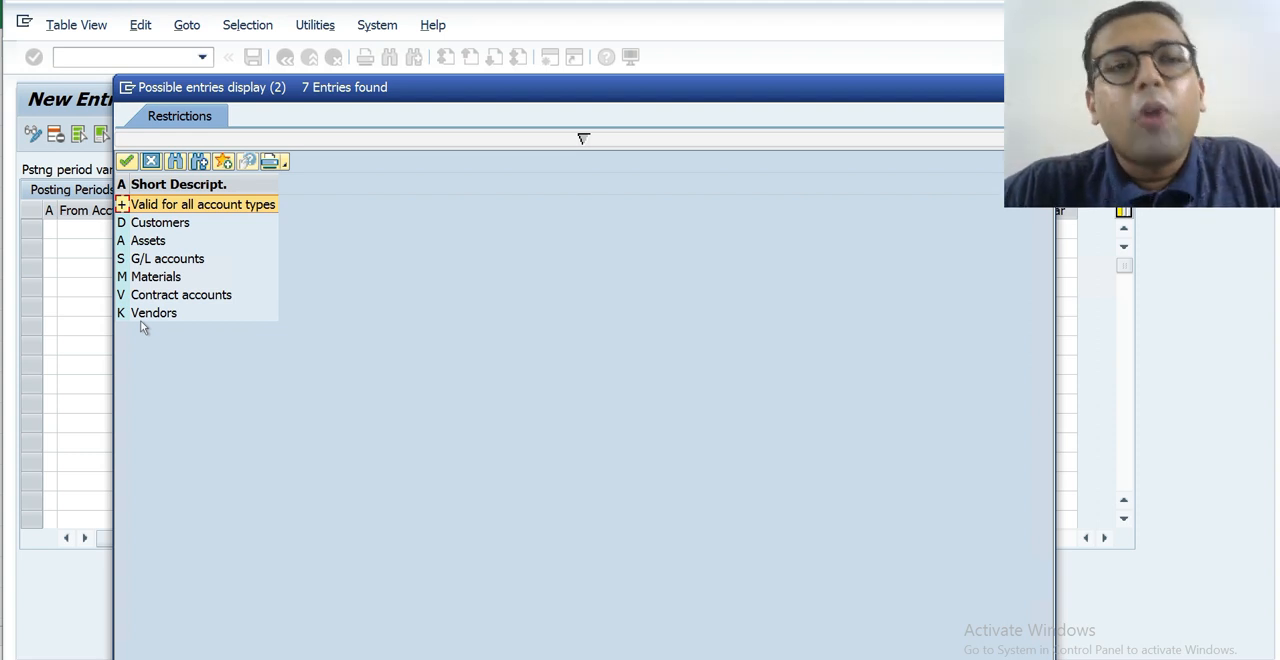
click(163, 259)
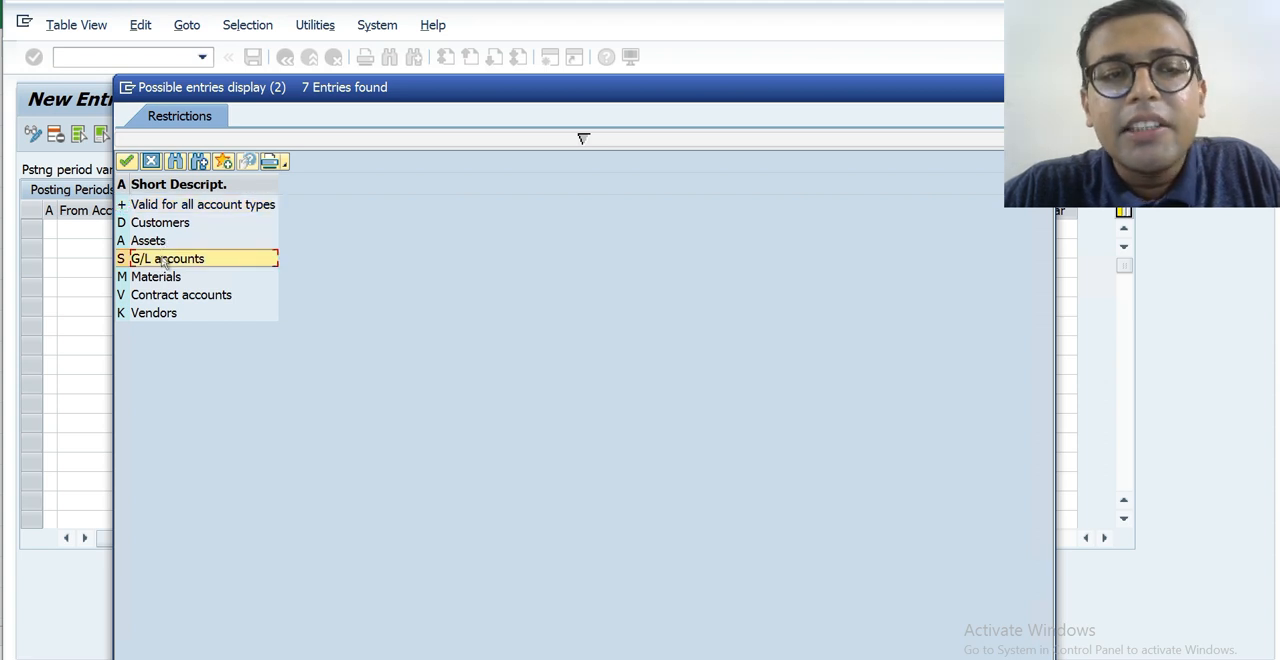
click(157, 277)
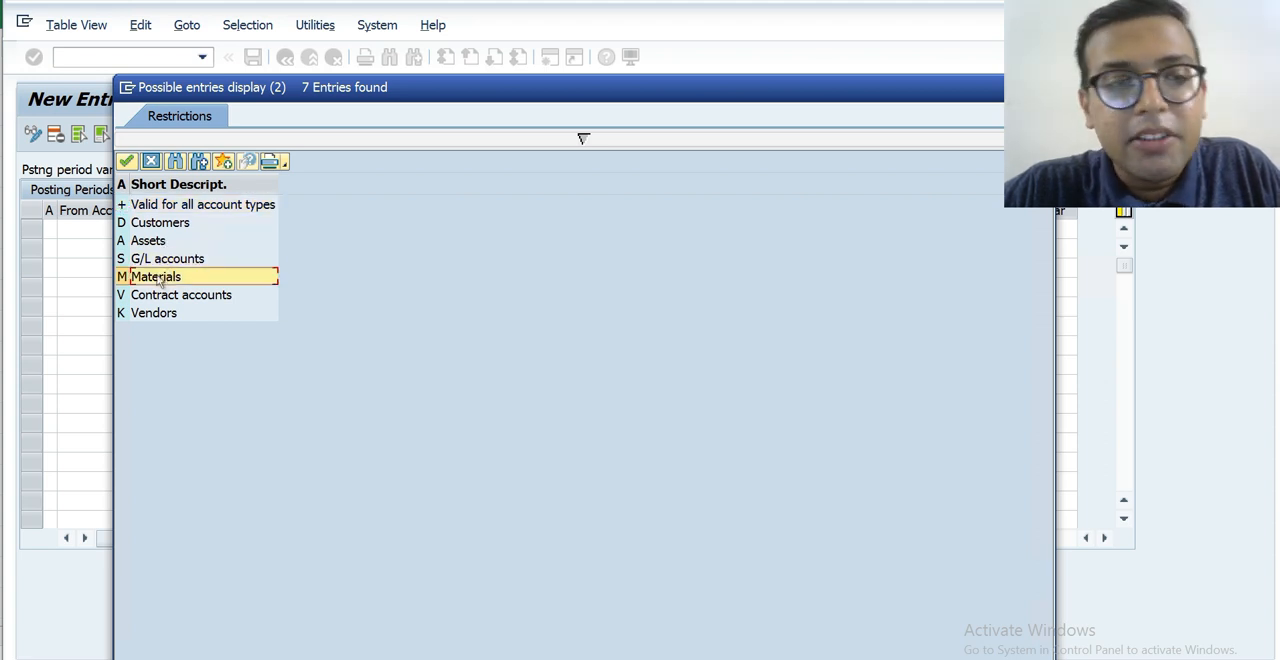
click(162, 297)
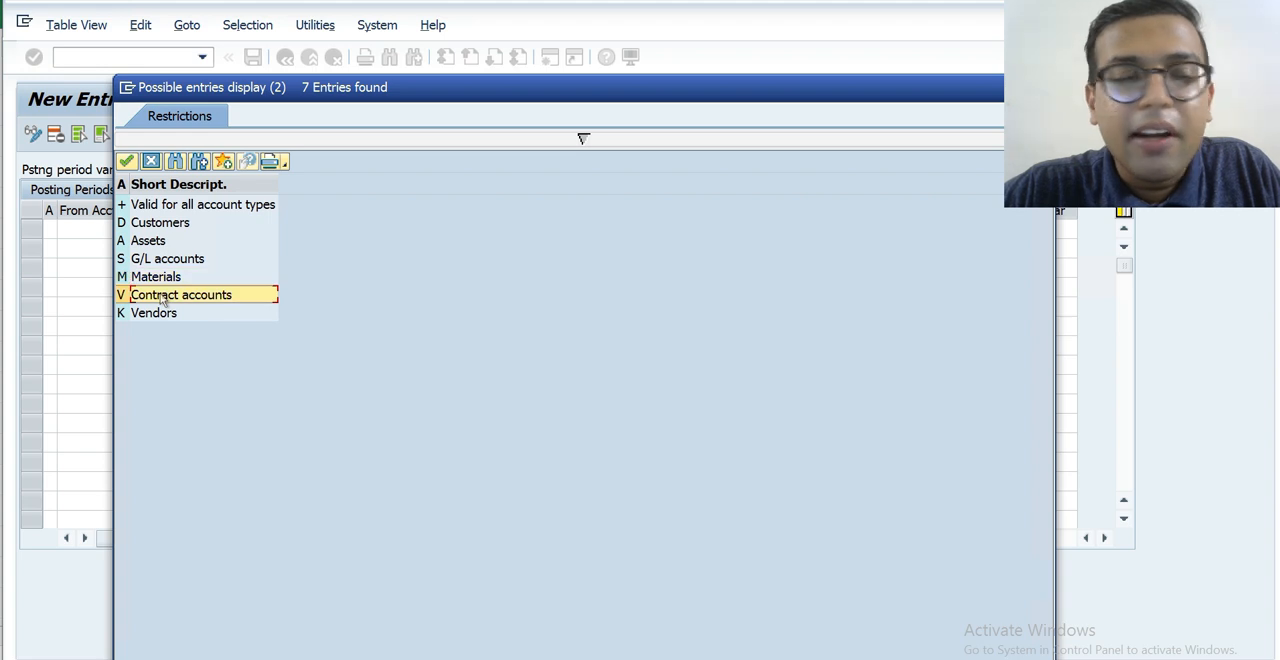
click(162, 317)
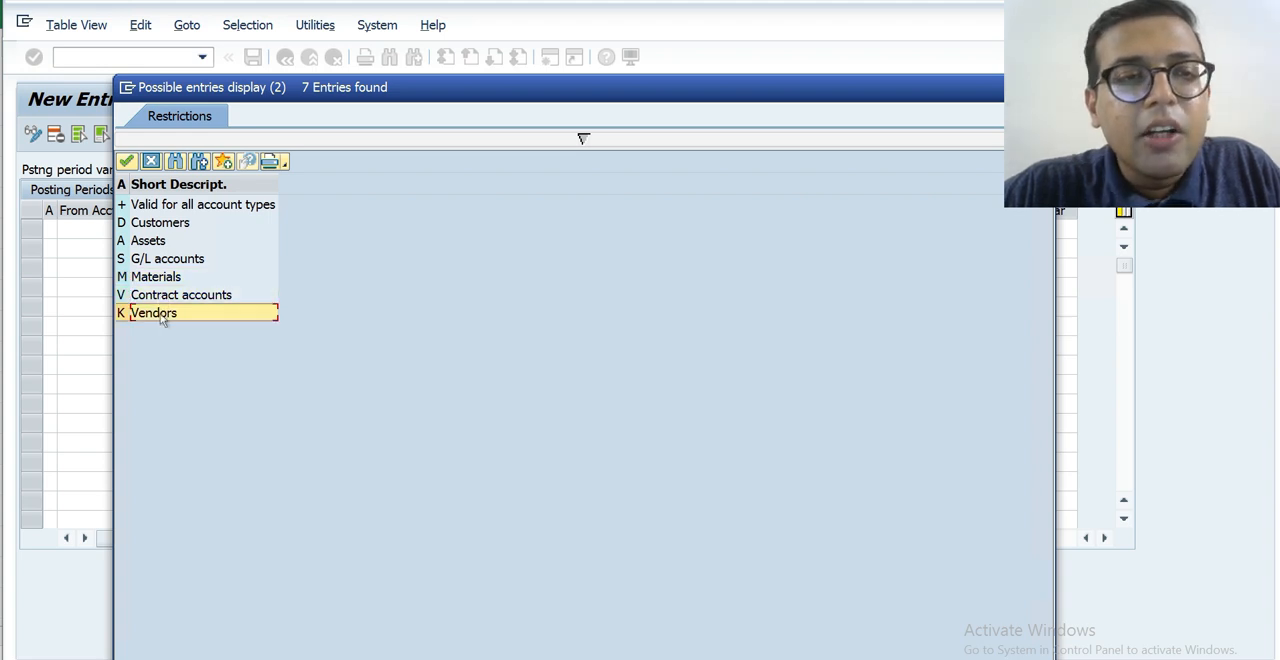
click(168, 227)
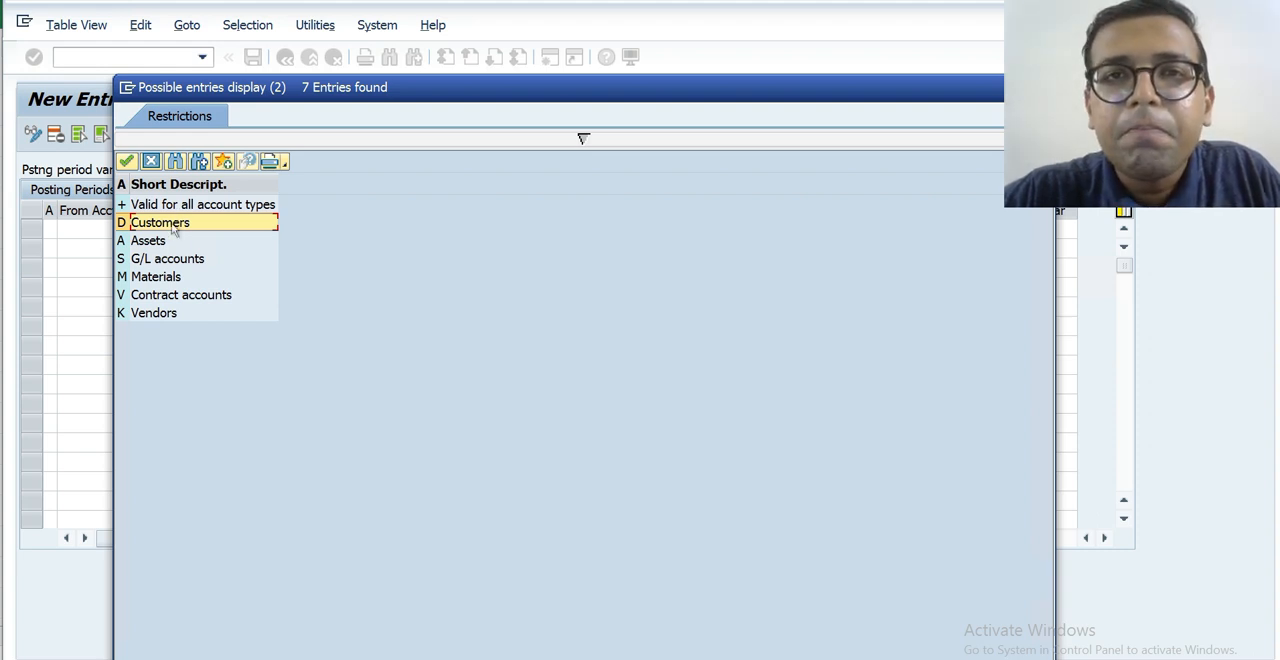
click(150, 320)
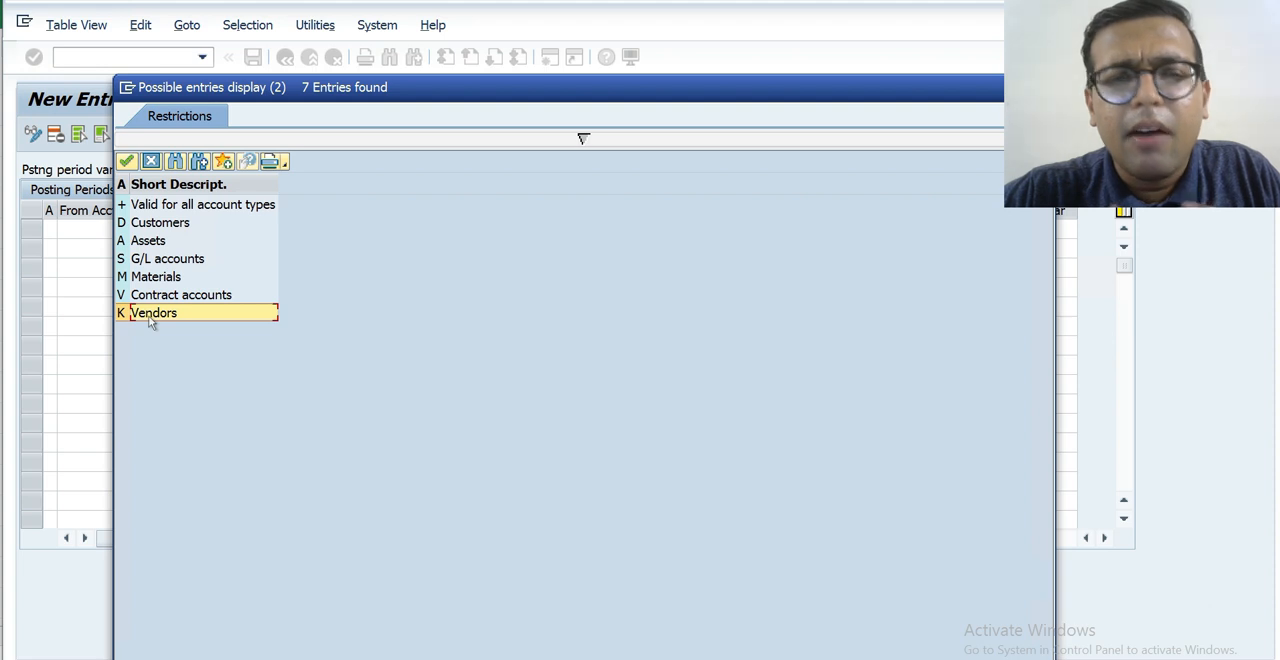
double_click(152, 208)
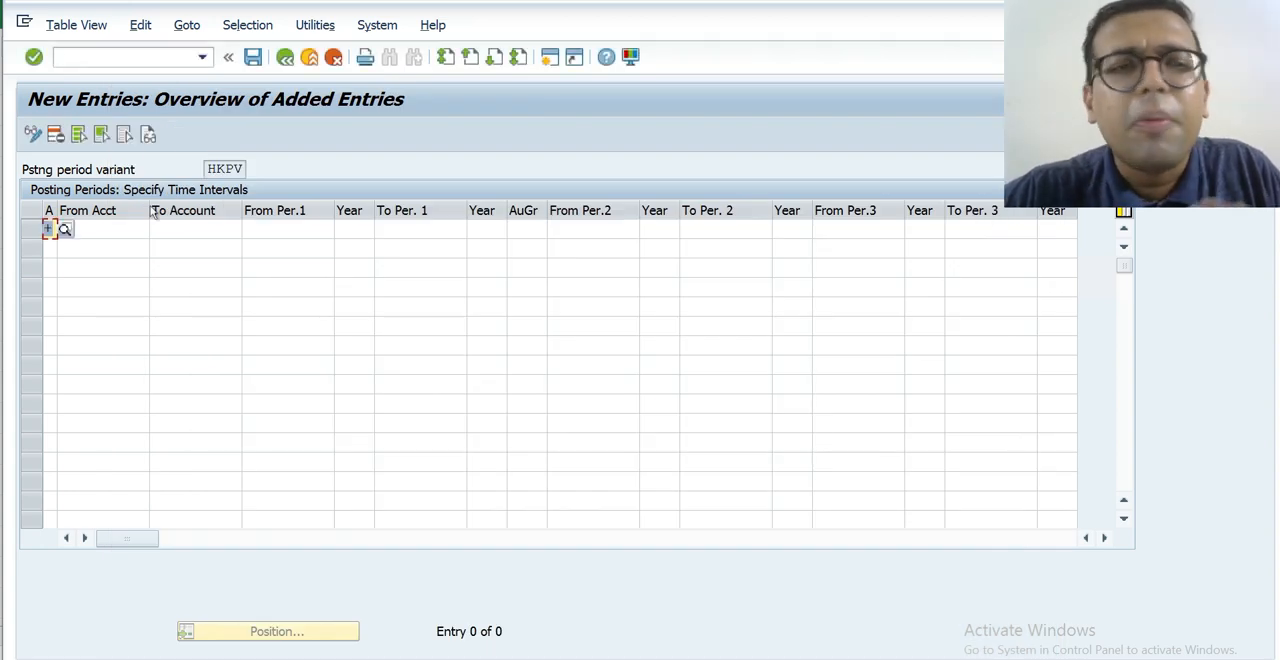
Leave the account range blank and set the first interval from period 1 of 2021 to period 12 of 2022.
click(113, 226)
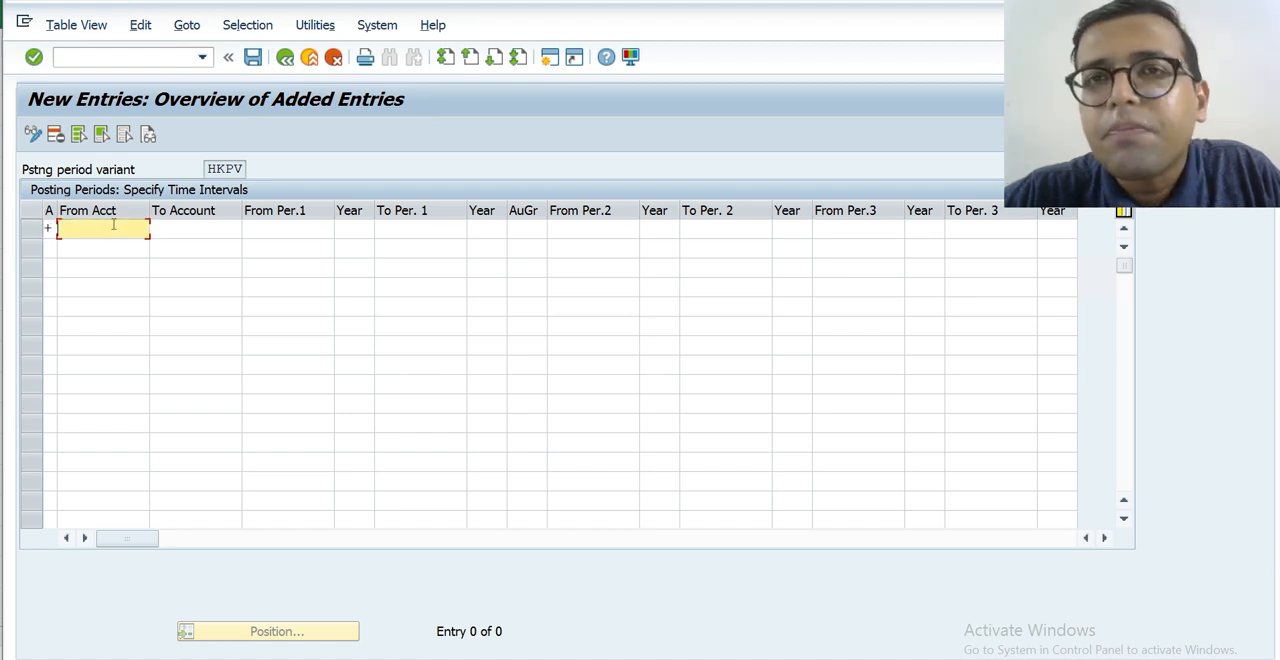
click(202, 236)
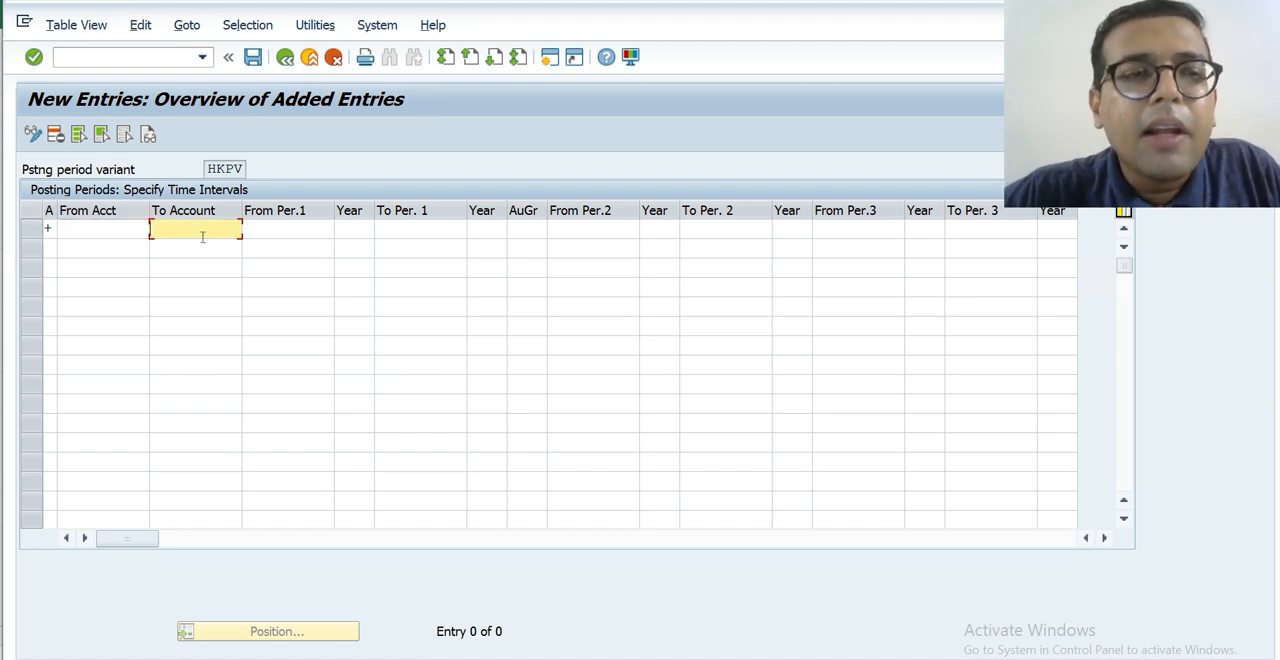
click(131, 235)
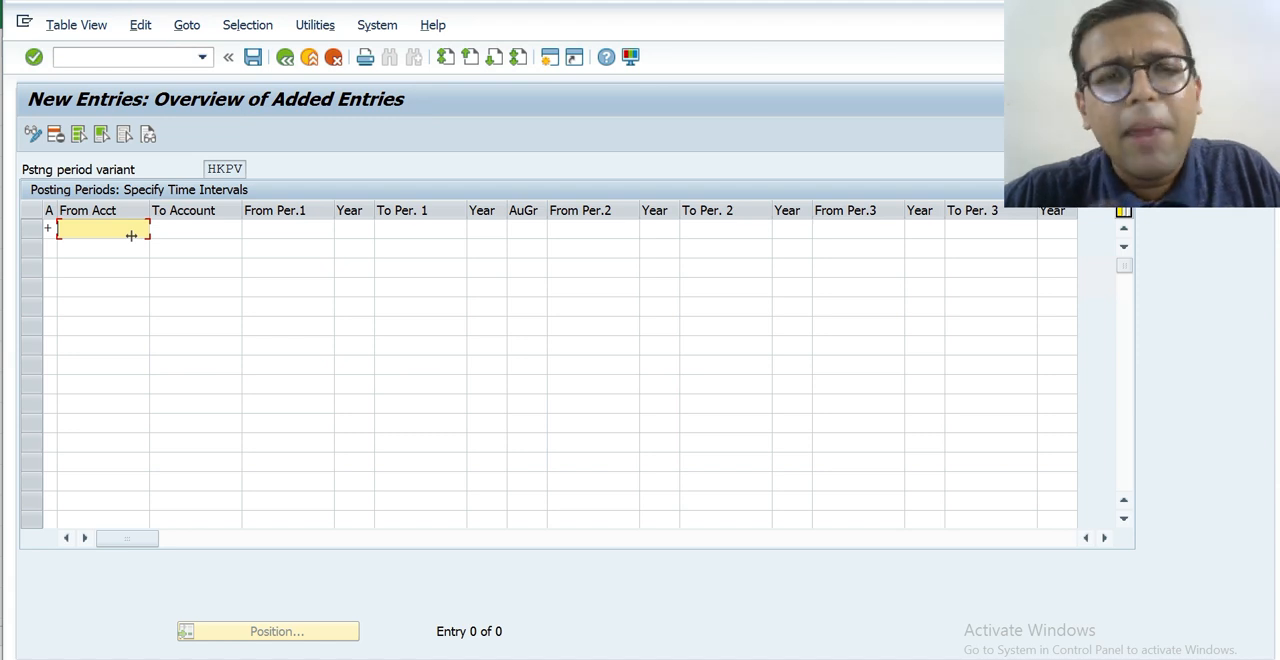
key(Tab)
key(Tab)
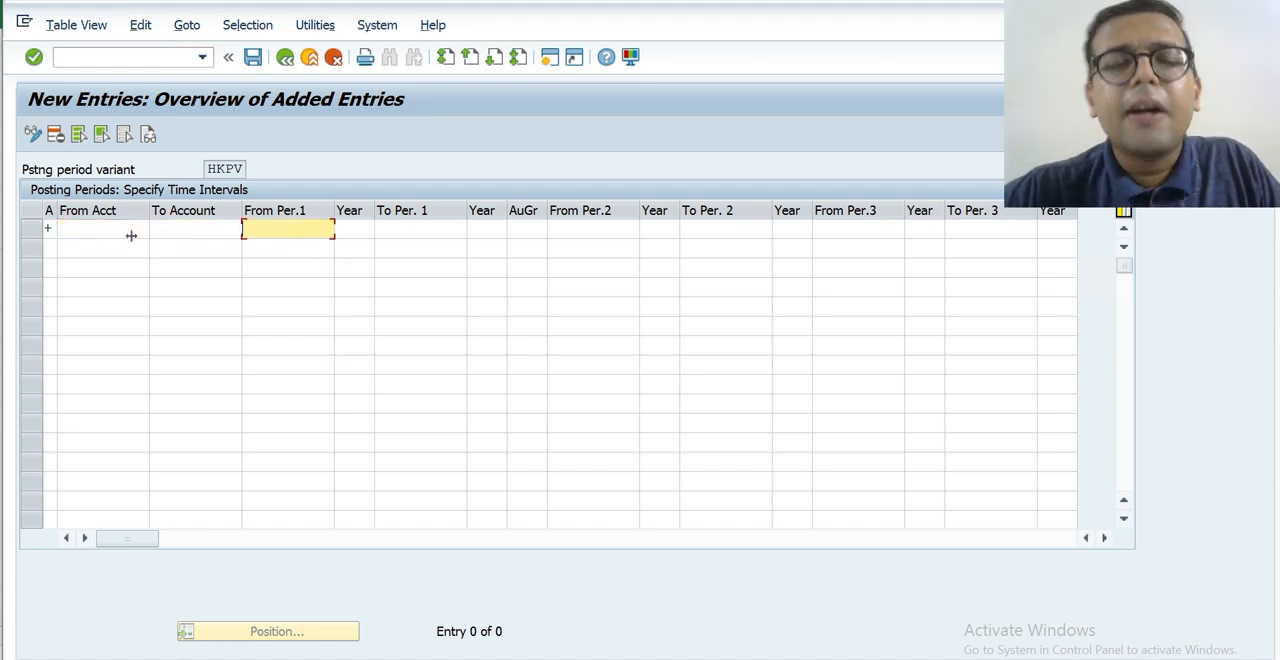
text(1)
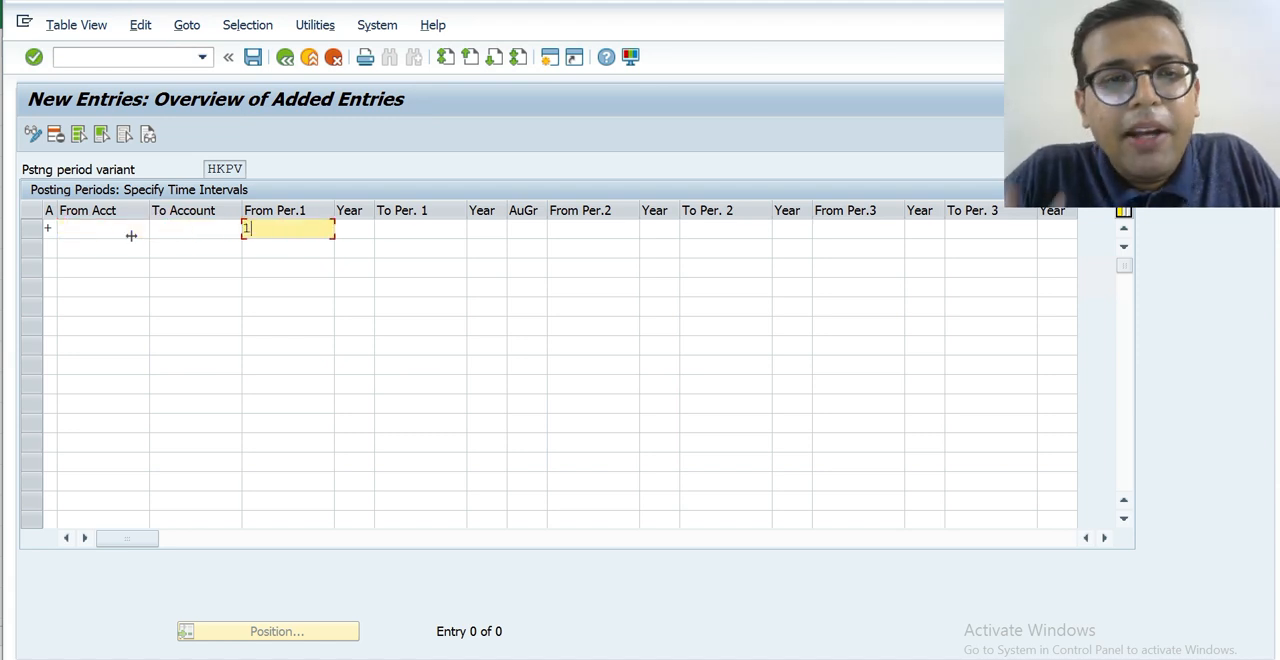
key(Tab)
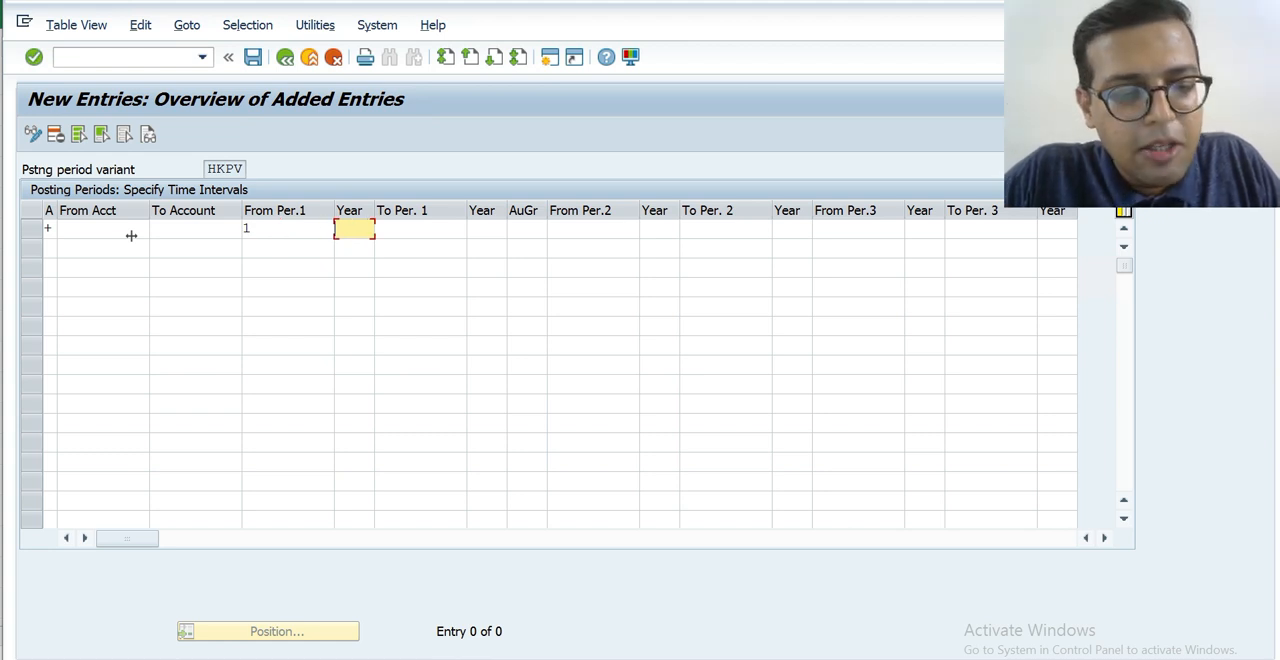
text(2021)
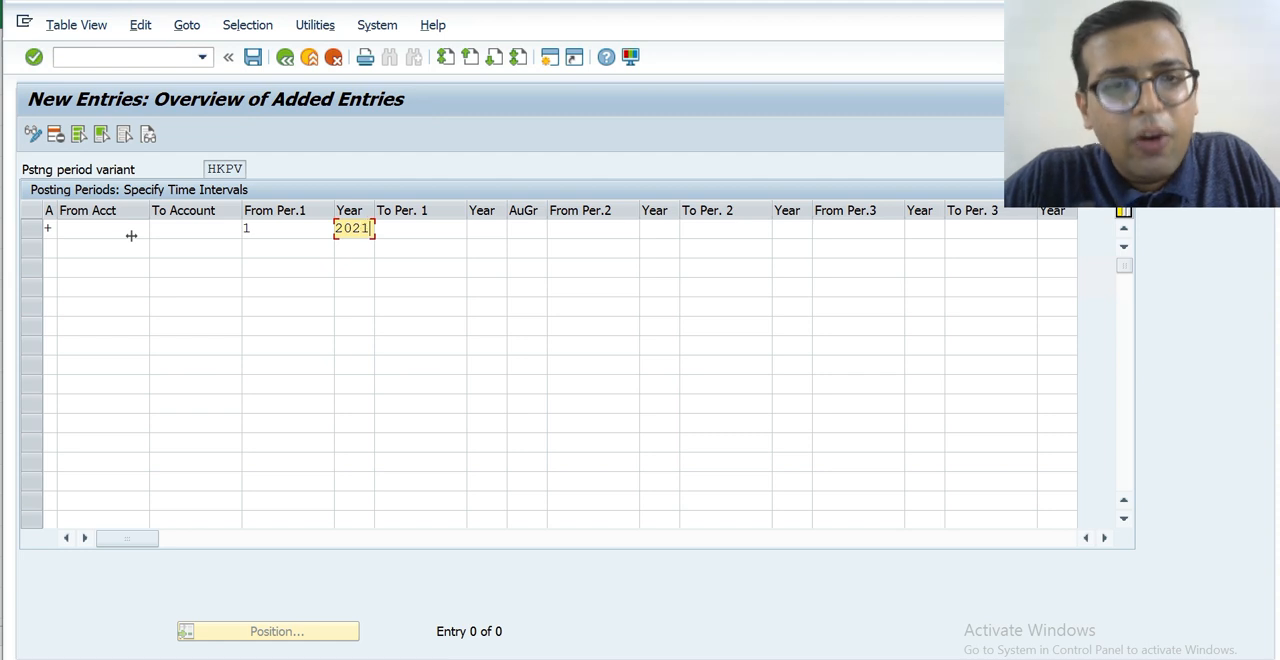
key(Tab)
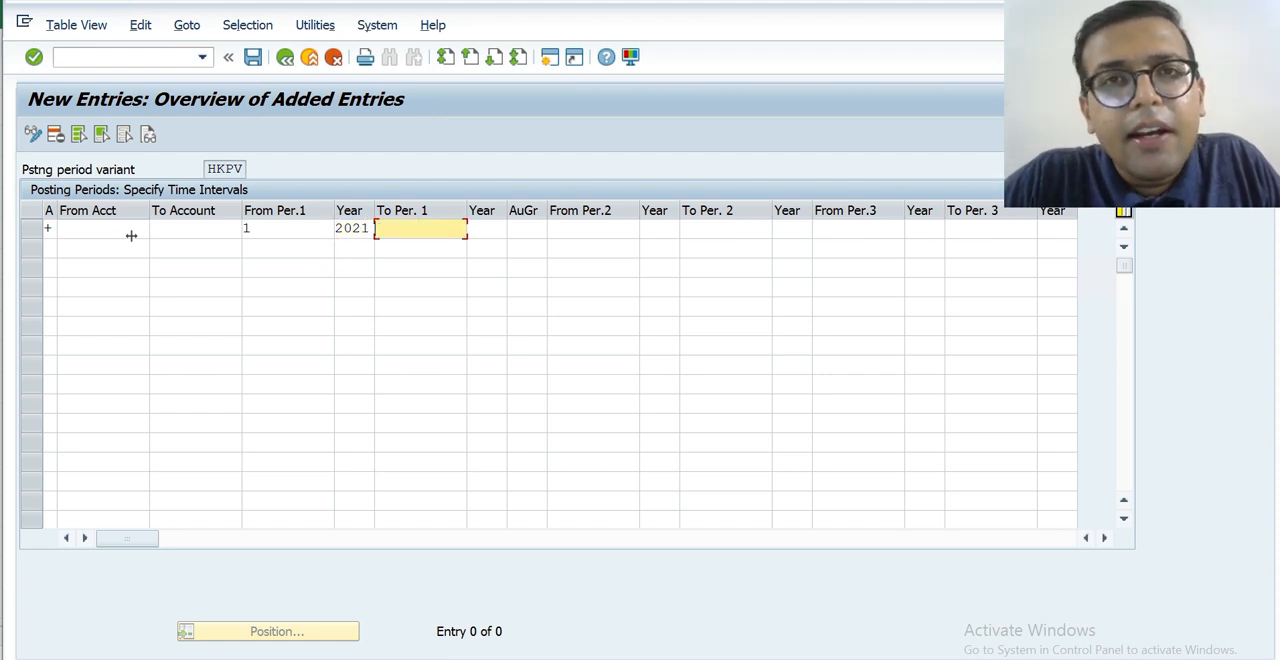
text(12)
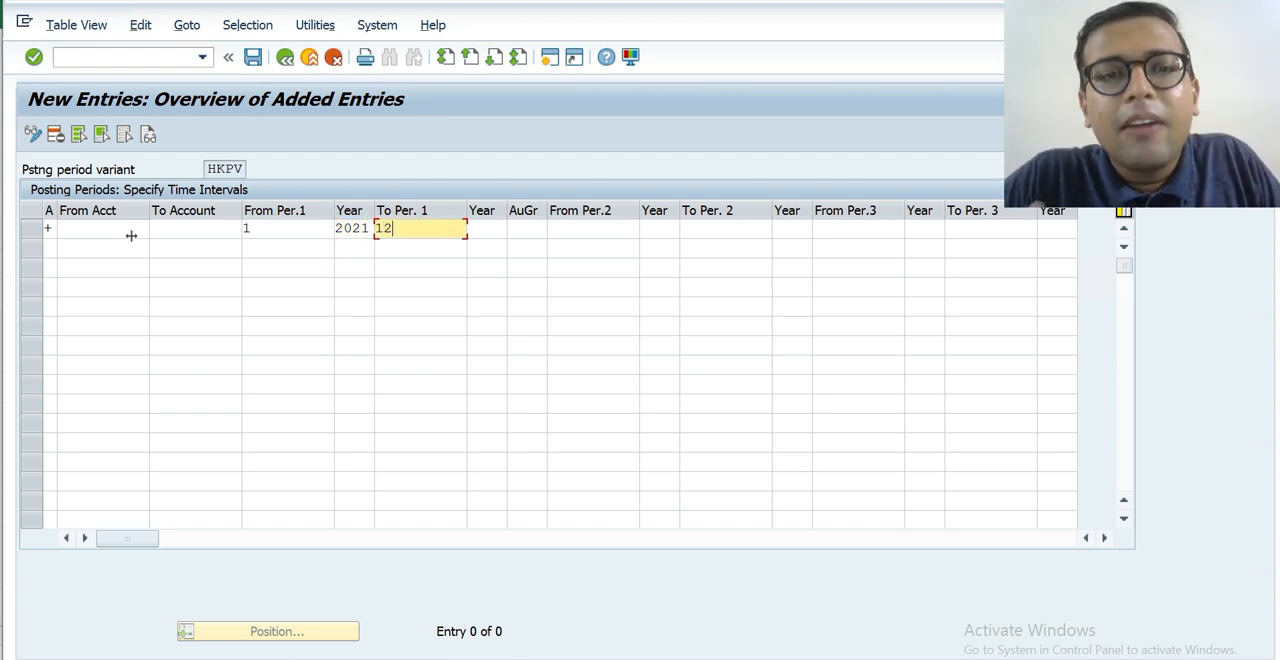
key(Tab)
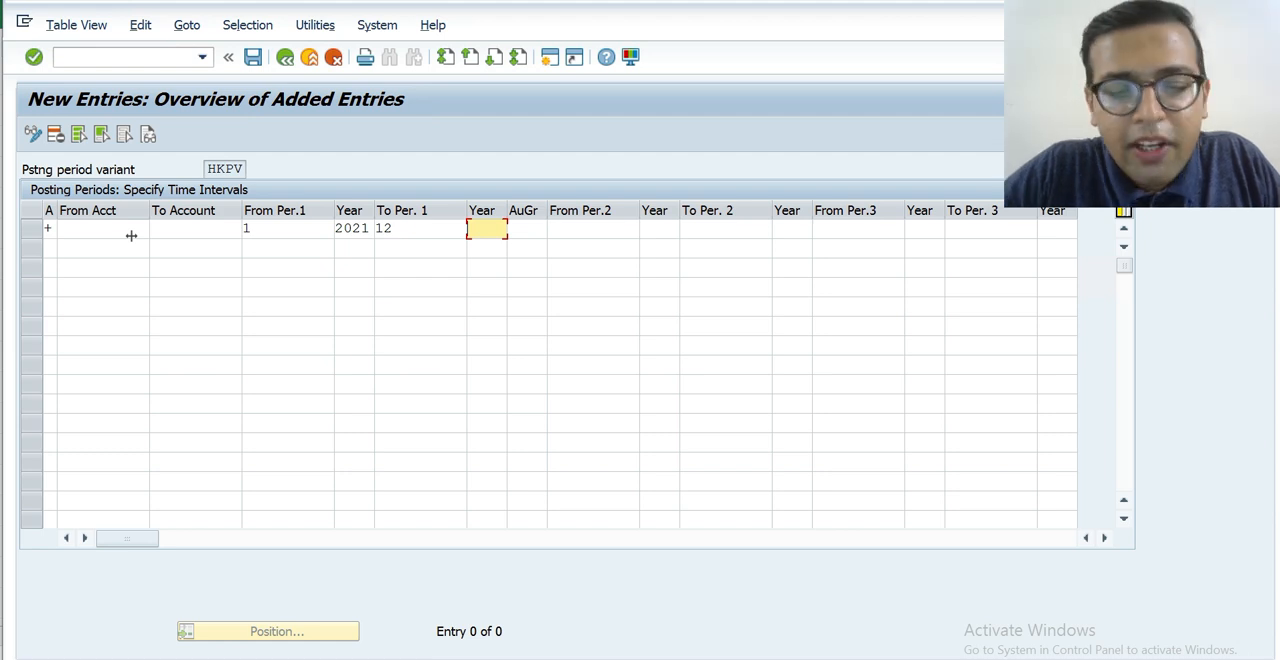
text(2022)
key(Tab)
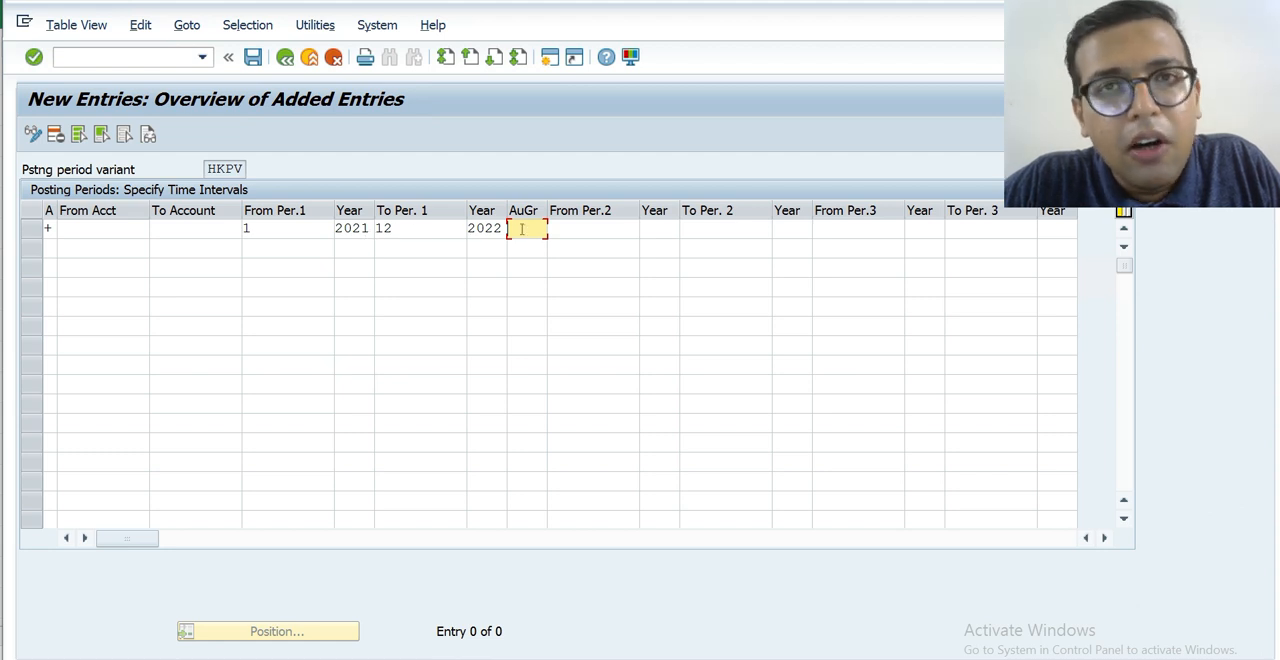
Leave the authorization group blank and set the second interval from period 13 of 2022 to period 16 of 2022.
click(574, 229)
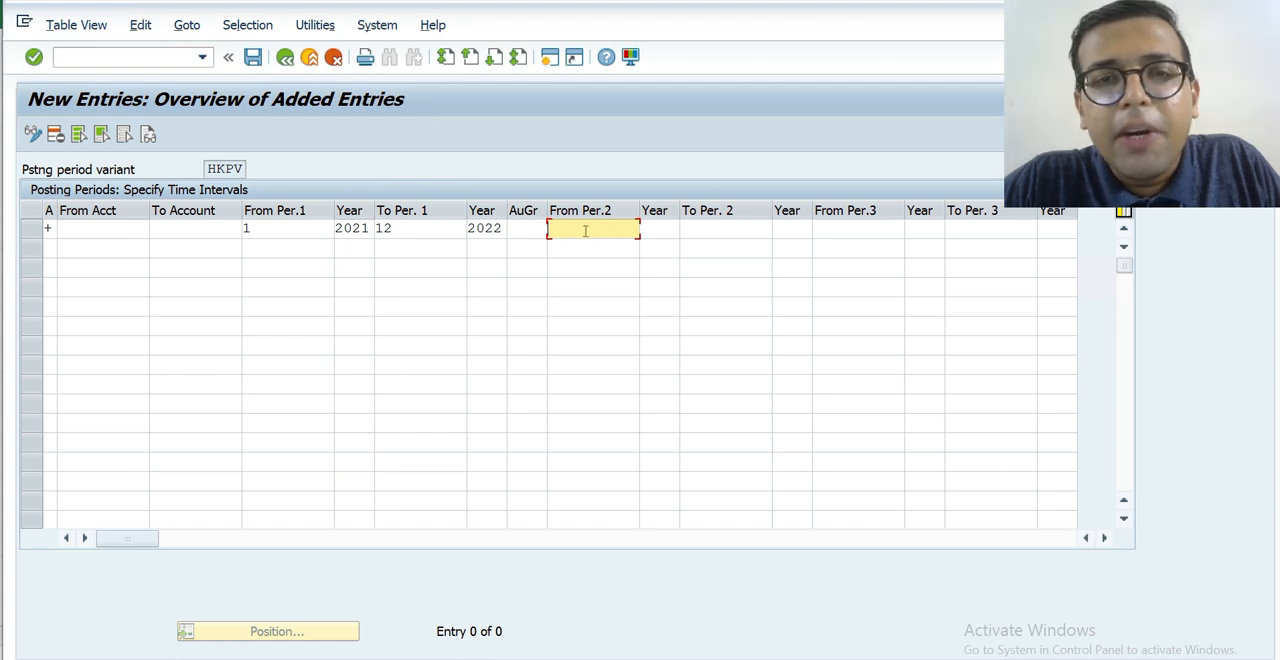
text(13)
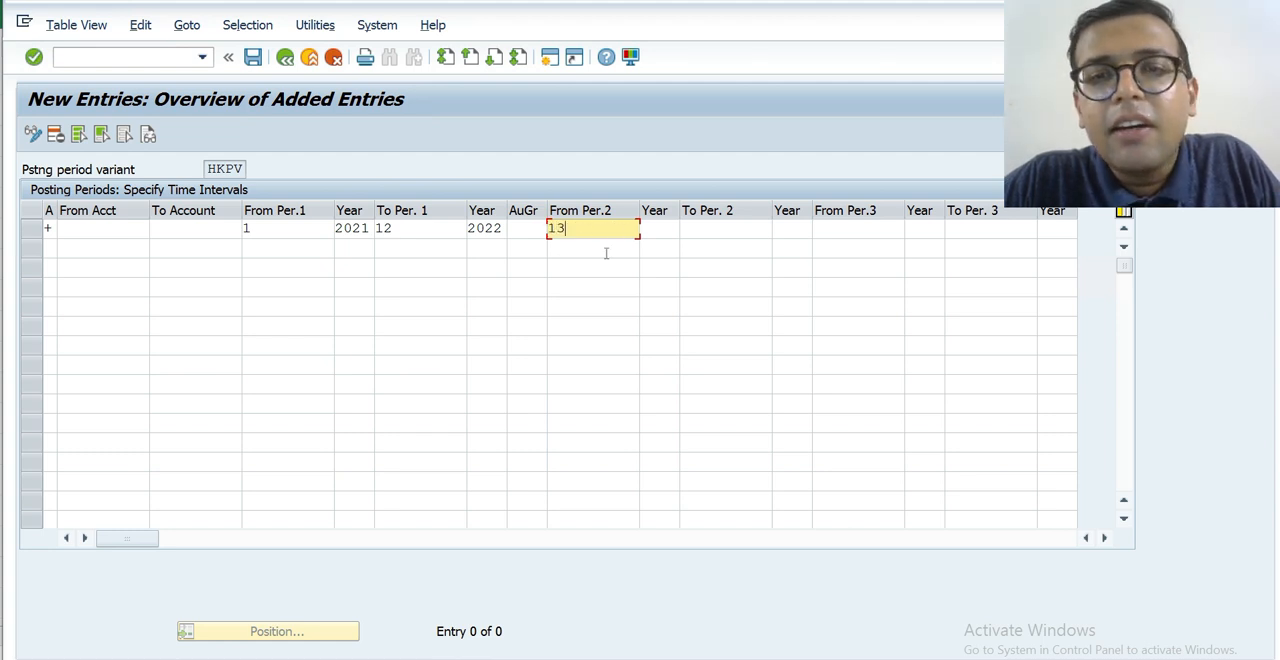
key(Tab)
text(2022)
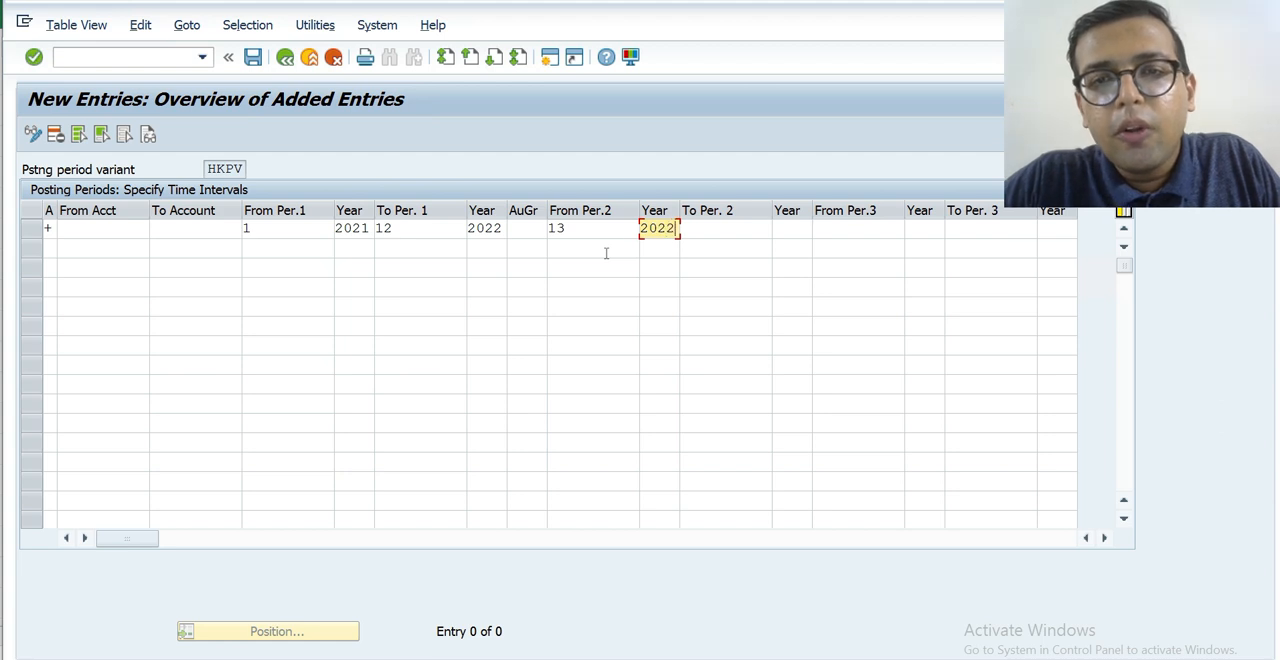
key(Tab)
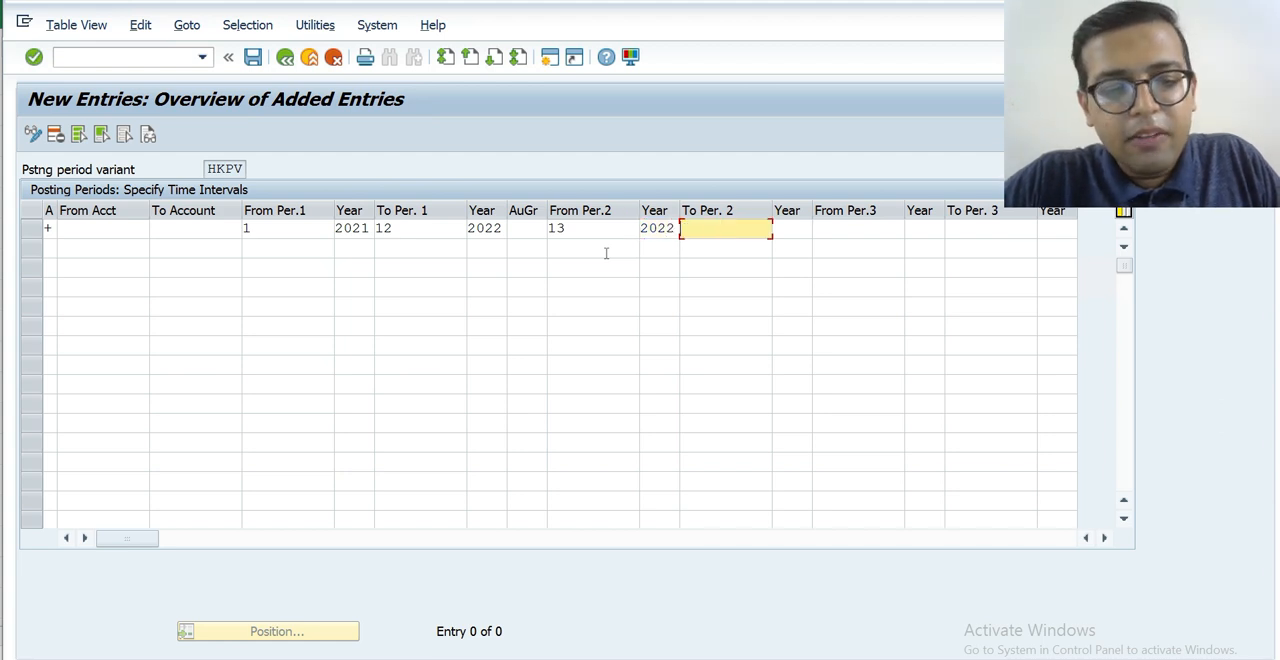
text(16)
key(Tab)
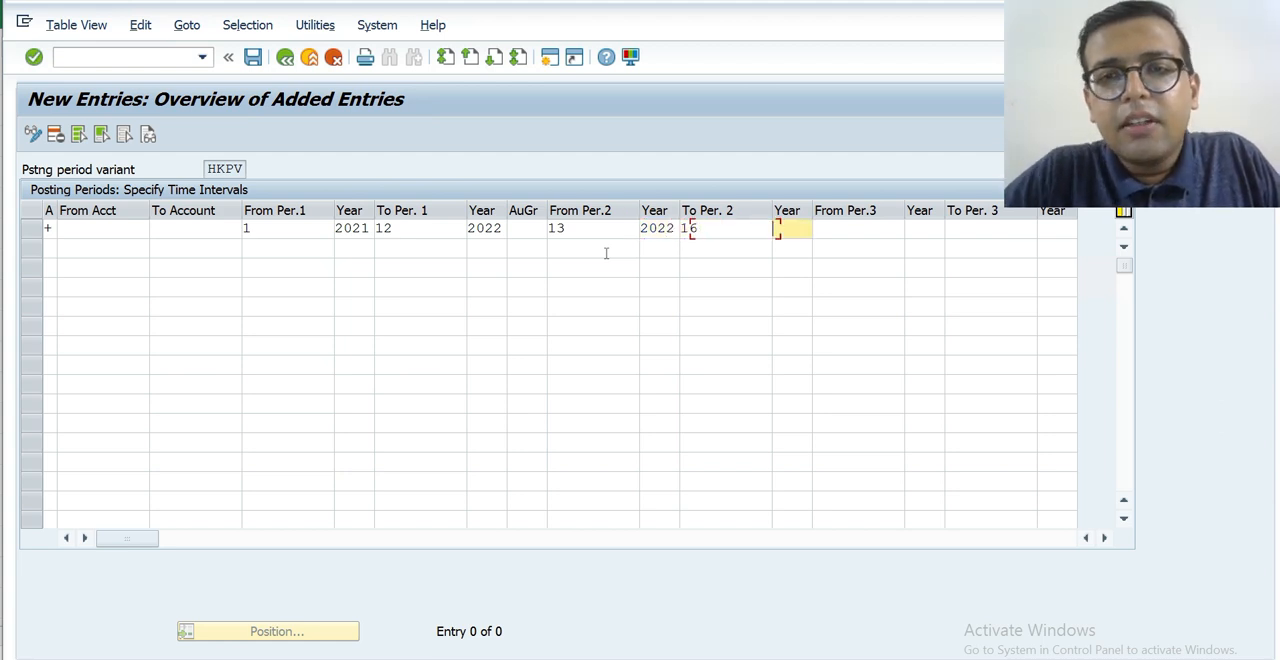
text(2022)
key(Tab)
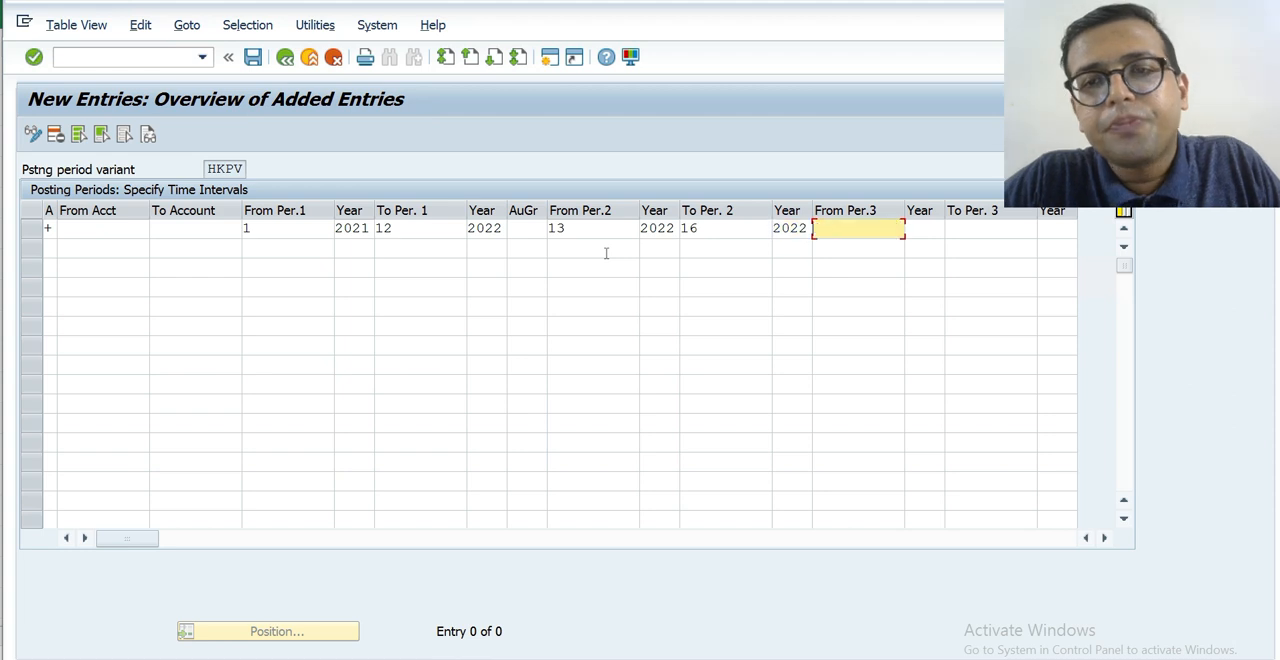
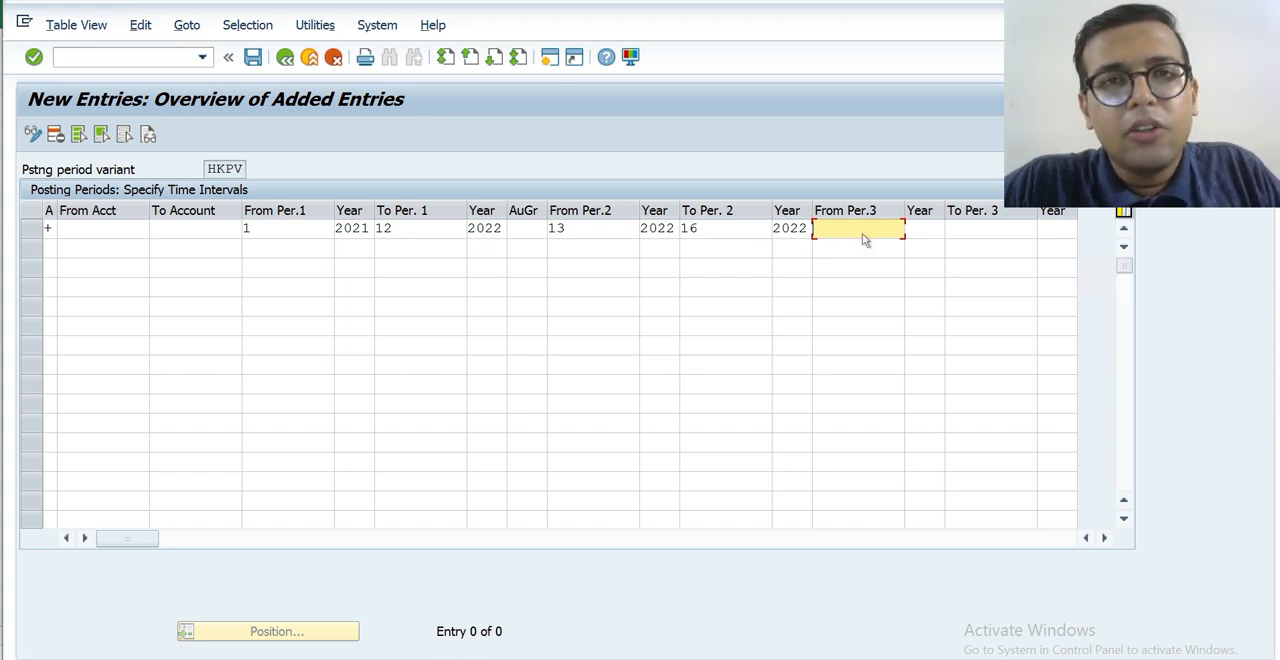
Save the new HKPV time interval entry under customizing request S4HK901750.
click(288, 233)
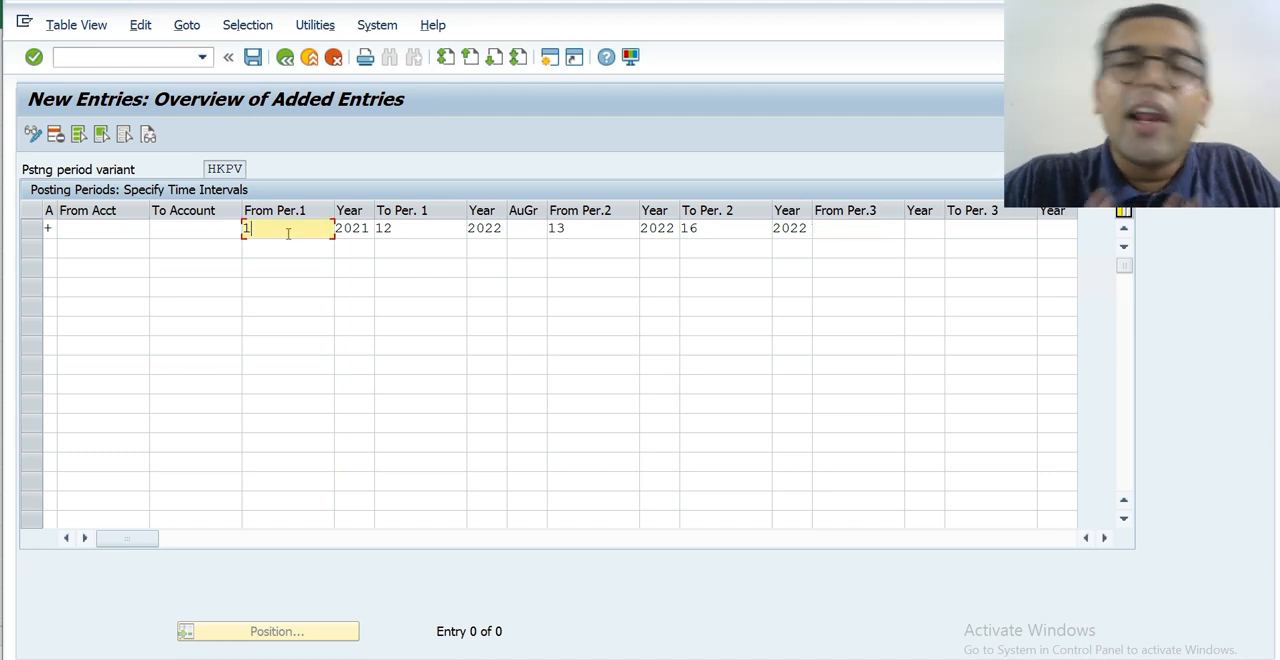
click(854, 232)
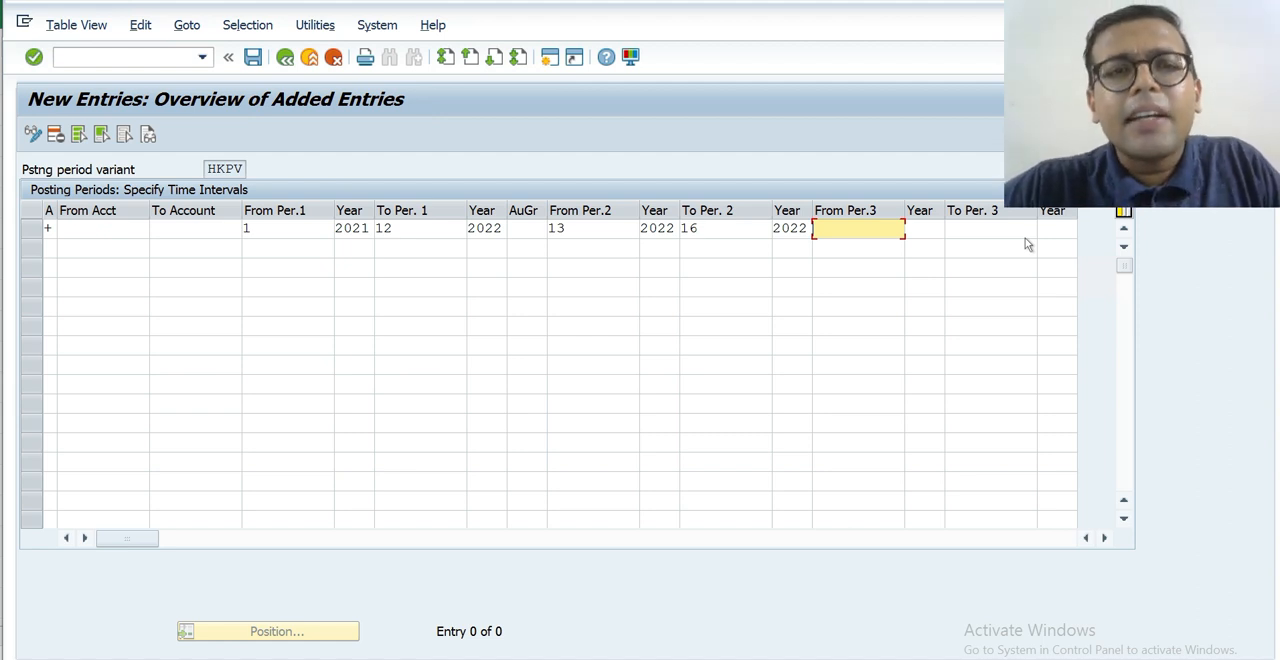
click(253, 57)
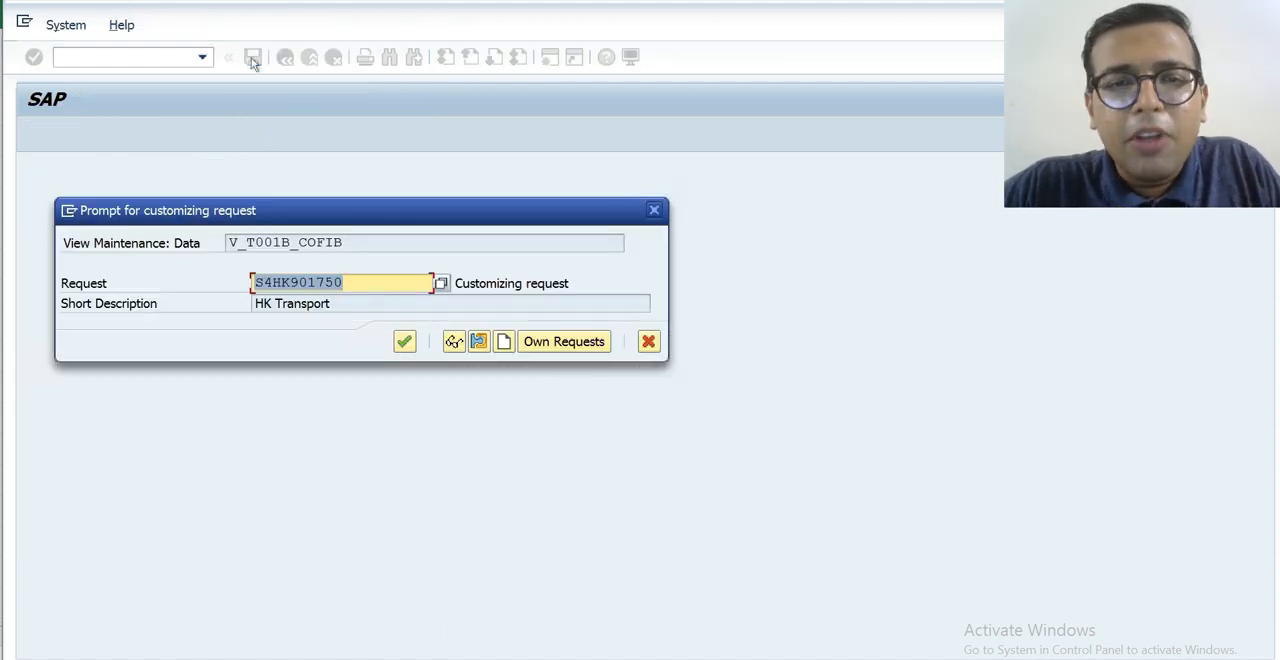
key(Return)
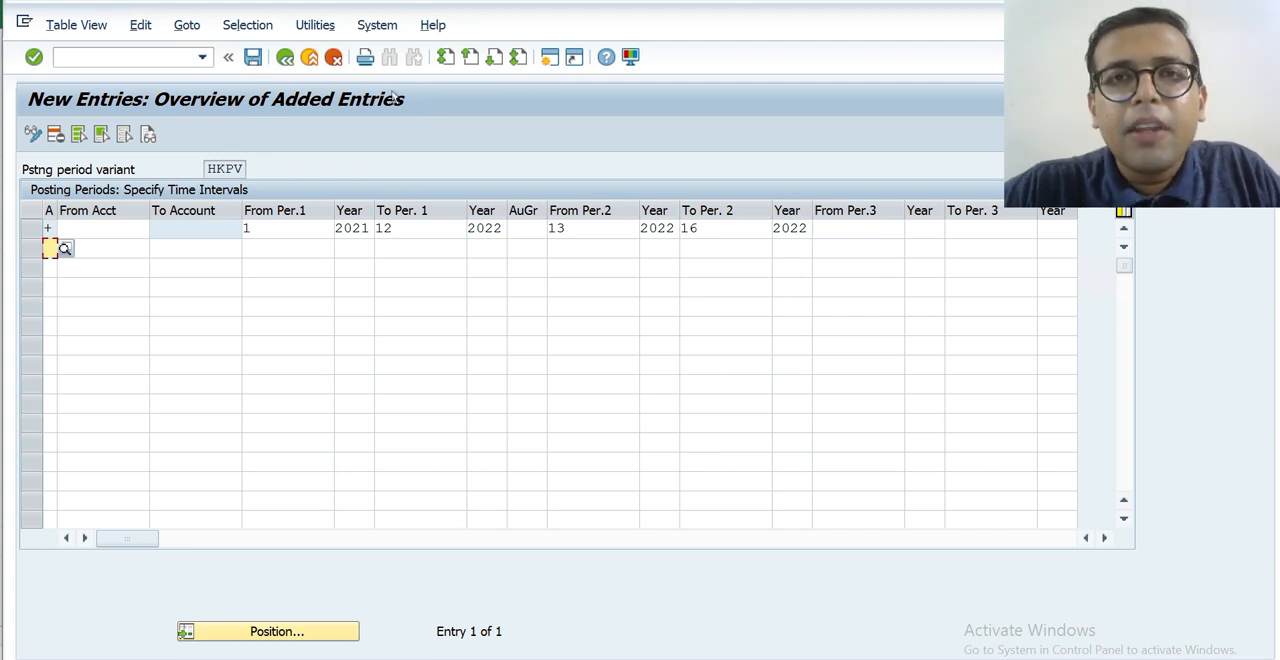
Set the first interval's starting period to 2 in the + entry and save the change.
click(297, 222)
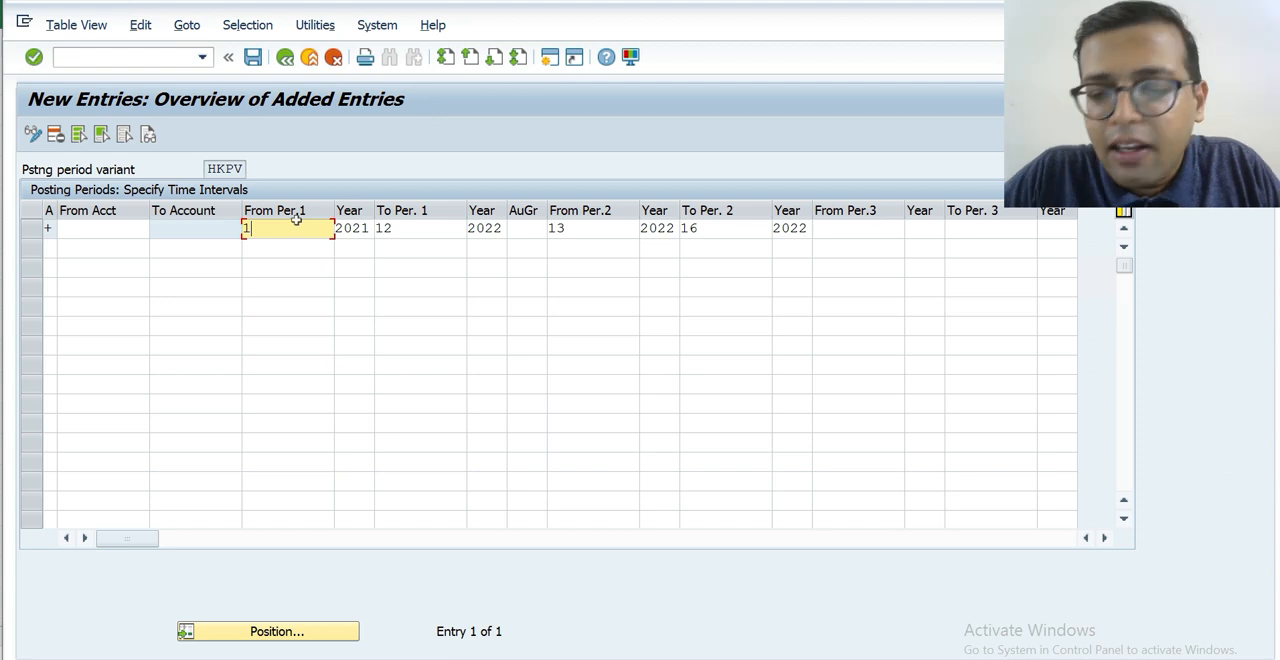
key(BackSpace)
text(2)
key(Tab)
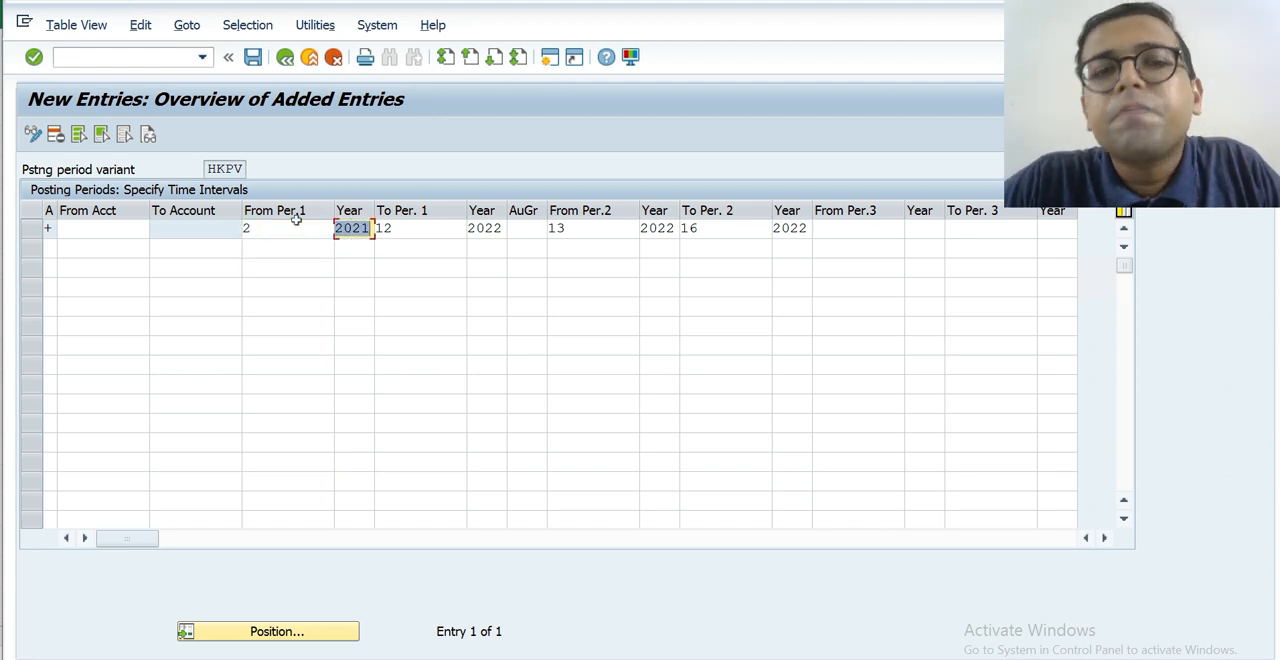
click(253, 58)
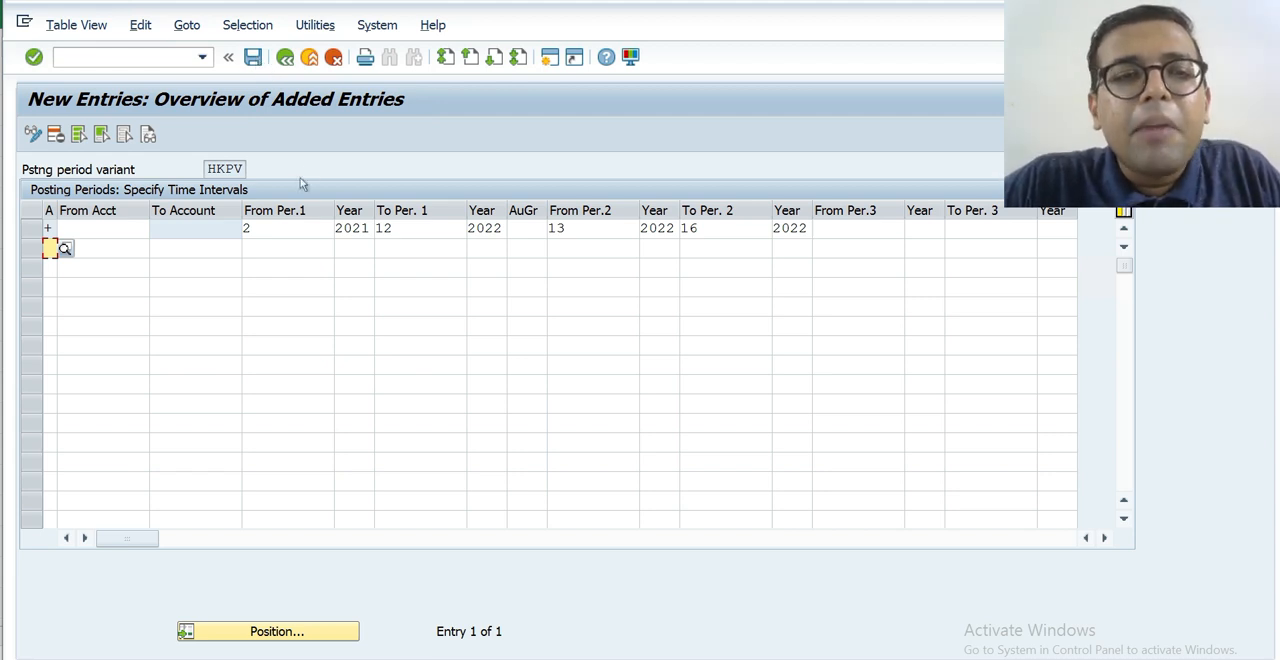
click(270, 232)
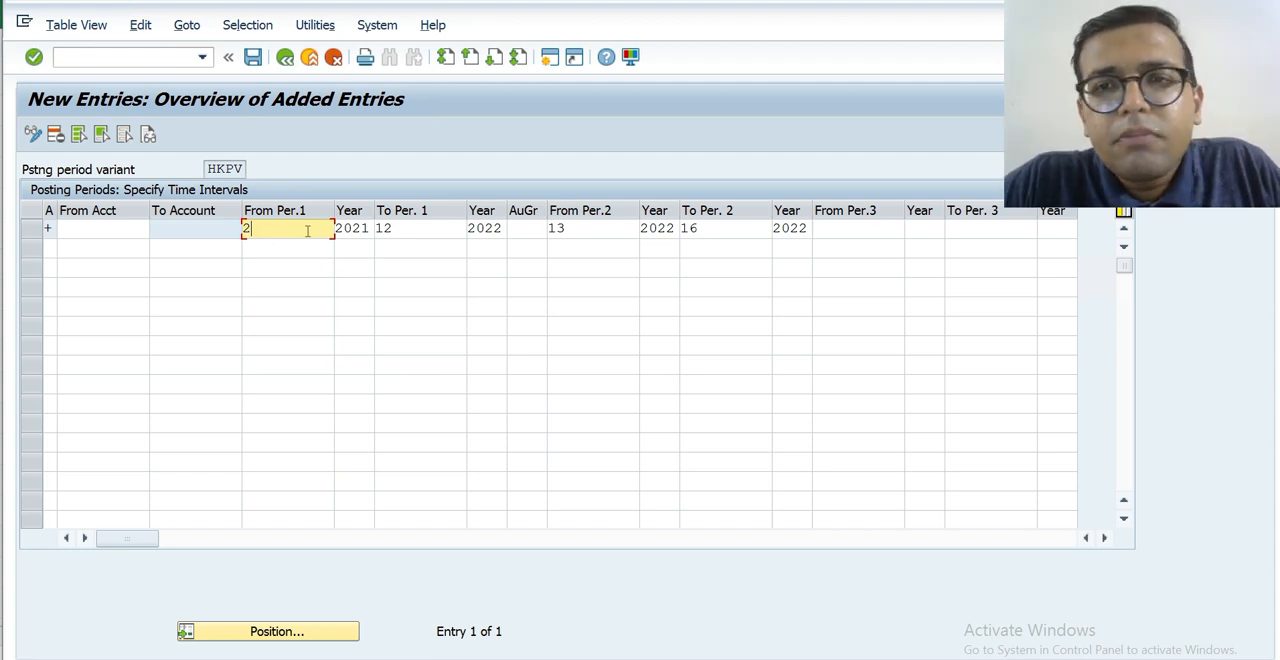
click(832, 230)
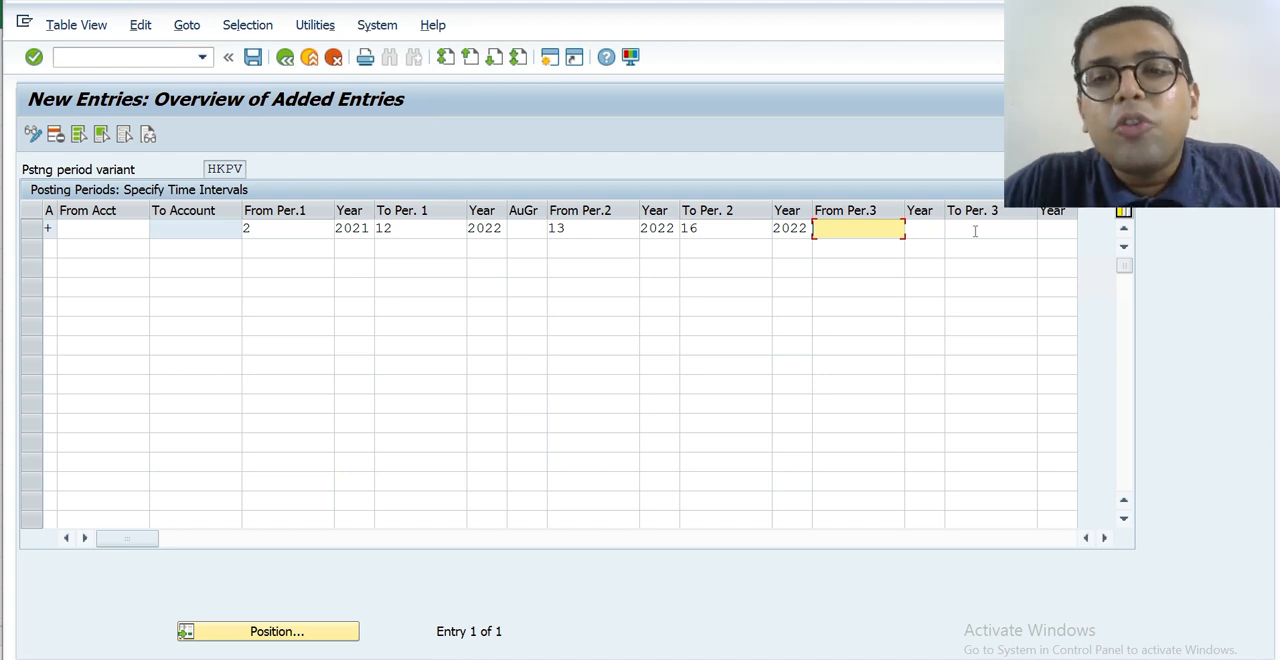
click(298, 236)
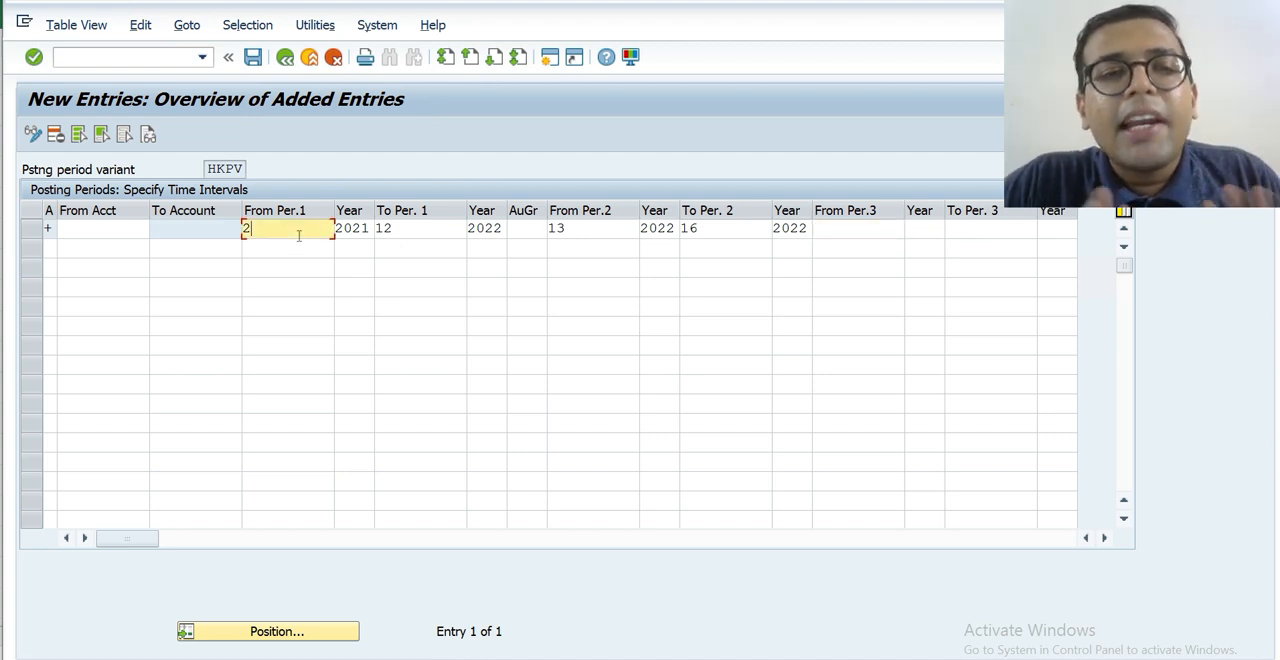
Set the third interval of the + entry from period 1 of 2021 to period 12 of 2022.
click(870, 231)
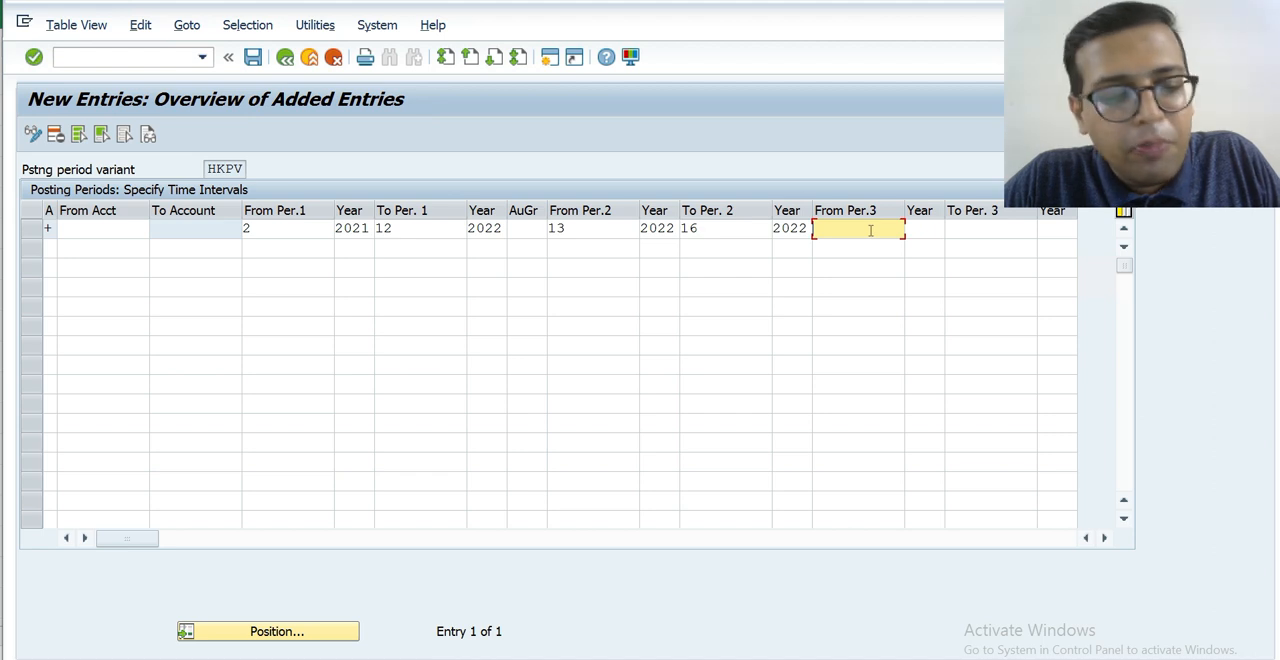
text(1)
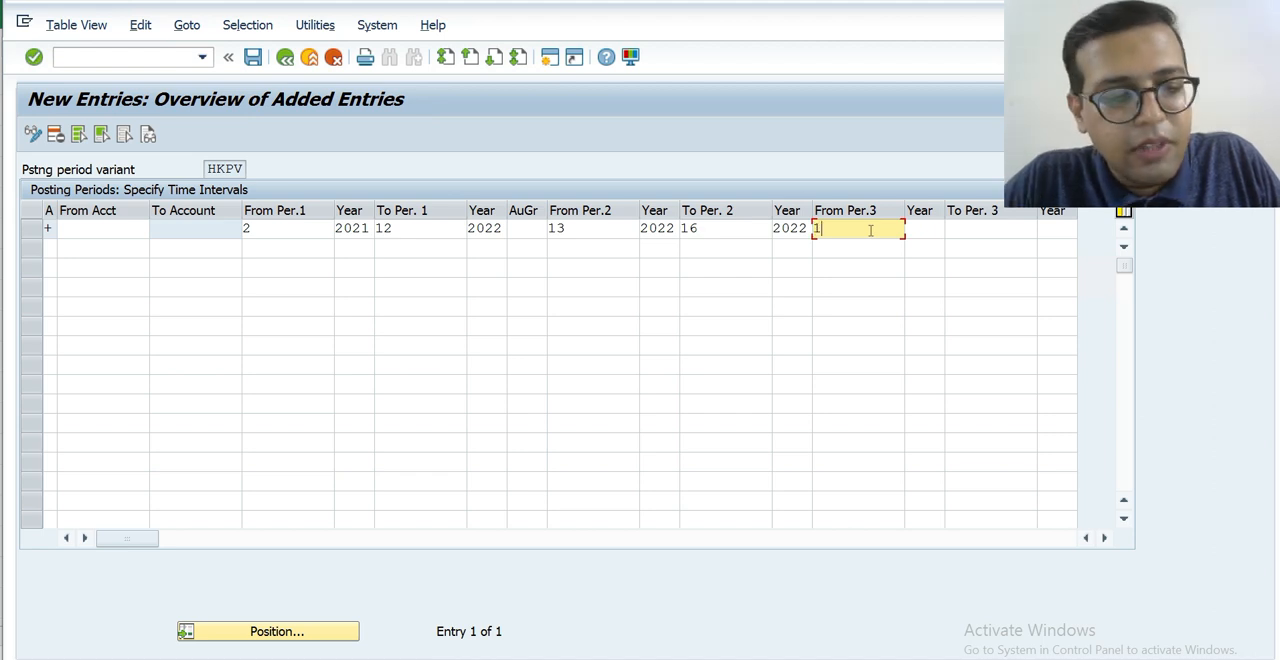
key(Tab)
text(2021)
key(Tab)
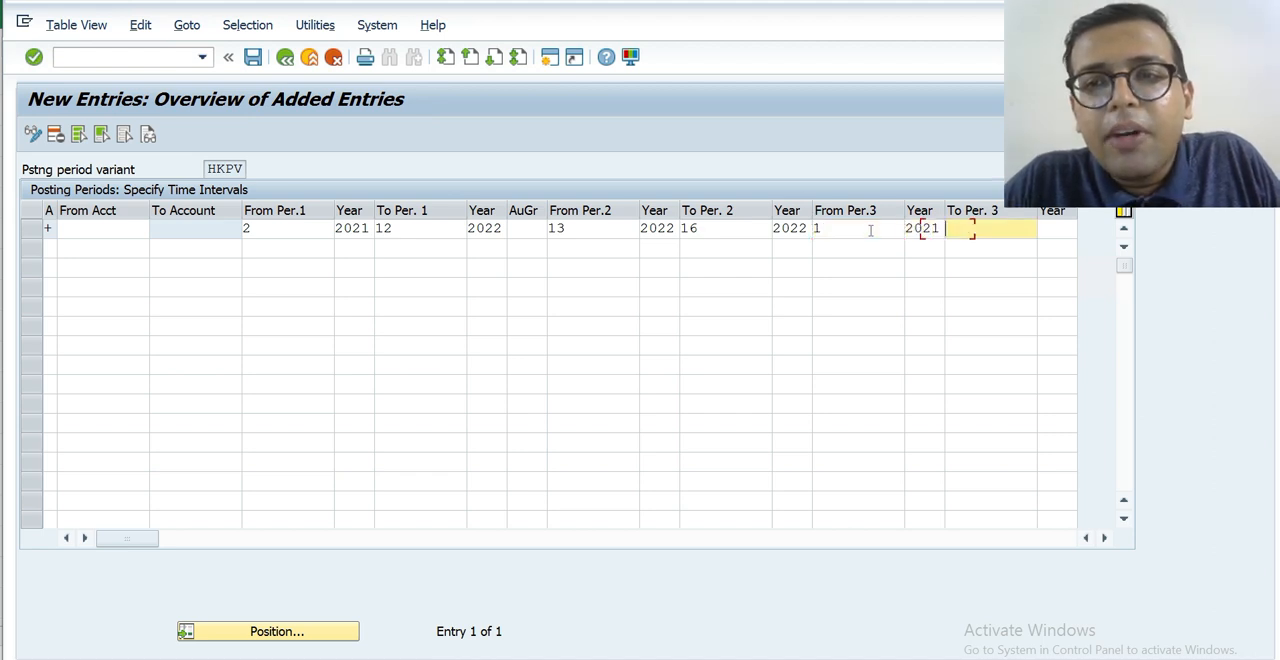
text(12)
key(Tab)
text(20)
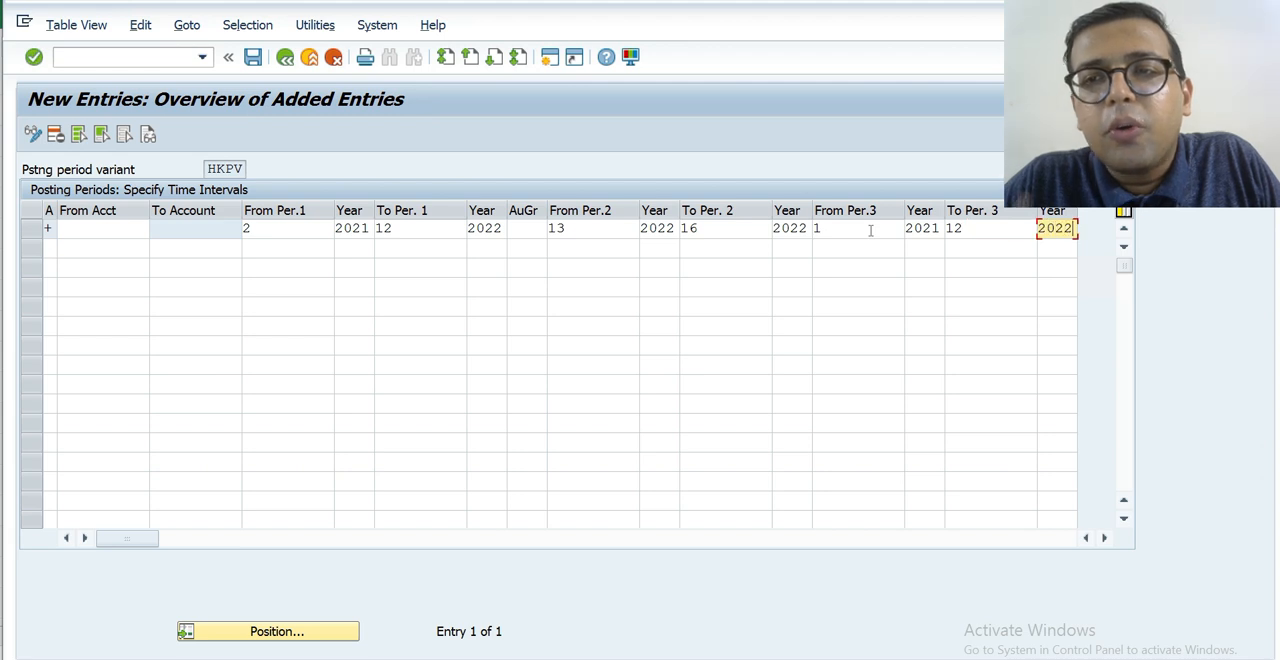
text(22)
key(Tab)
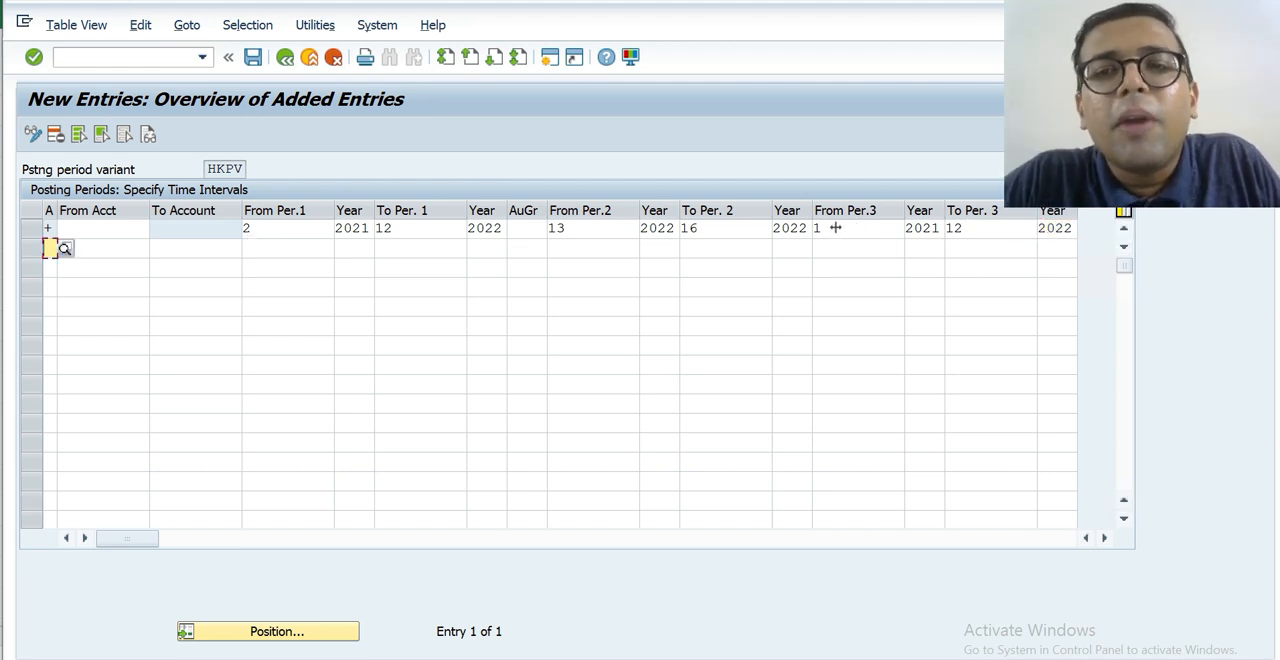
click(271, 227)
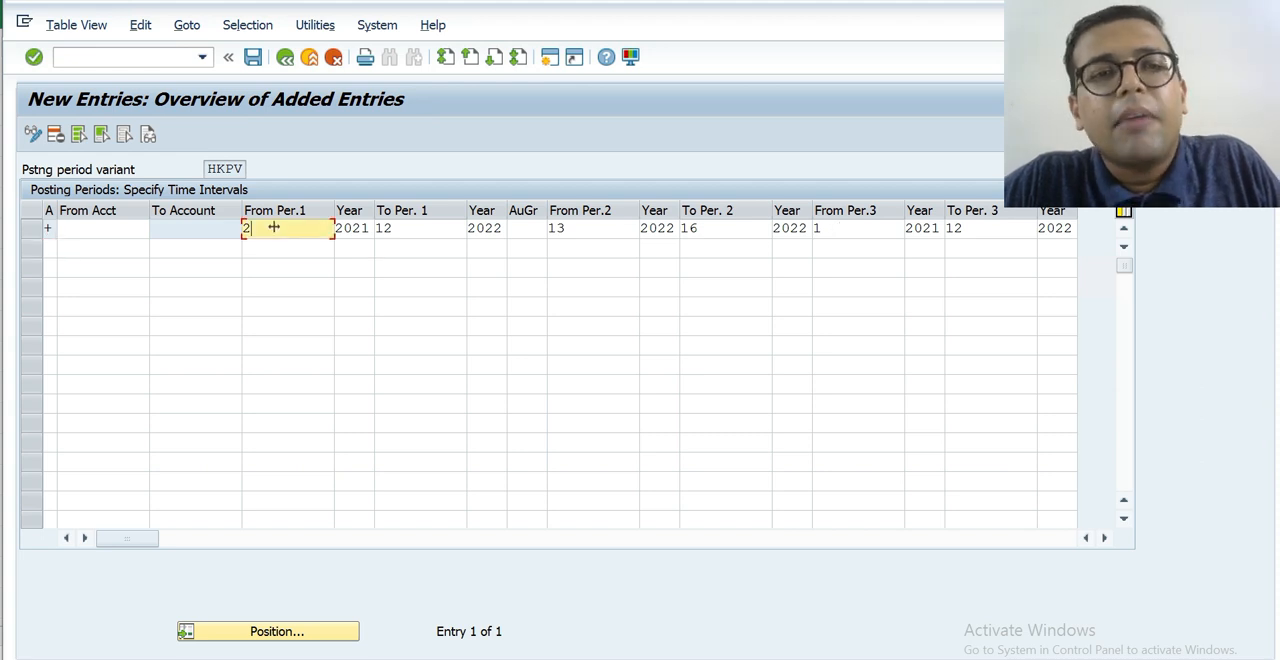
click(834, 229)
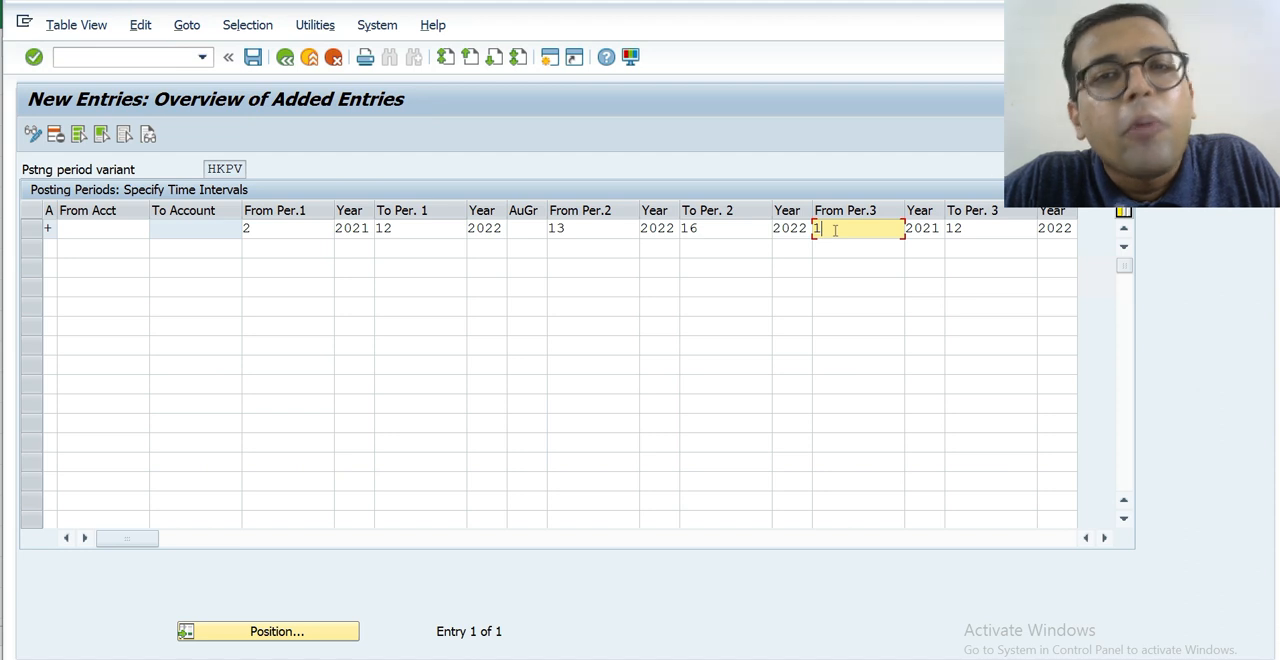
click(287, 233)
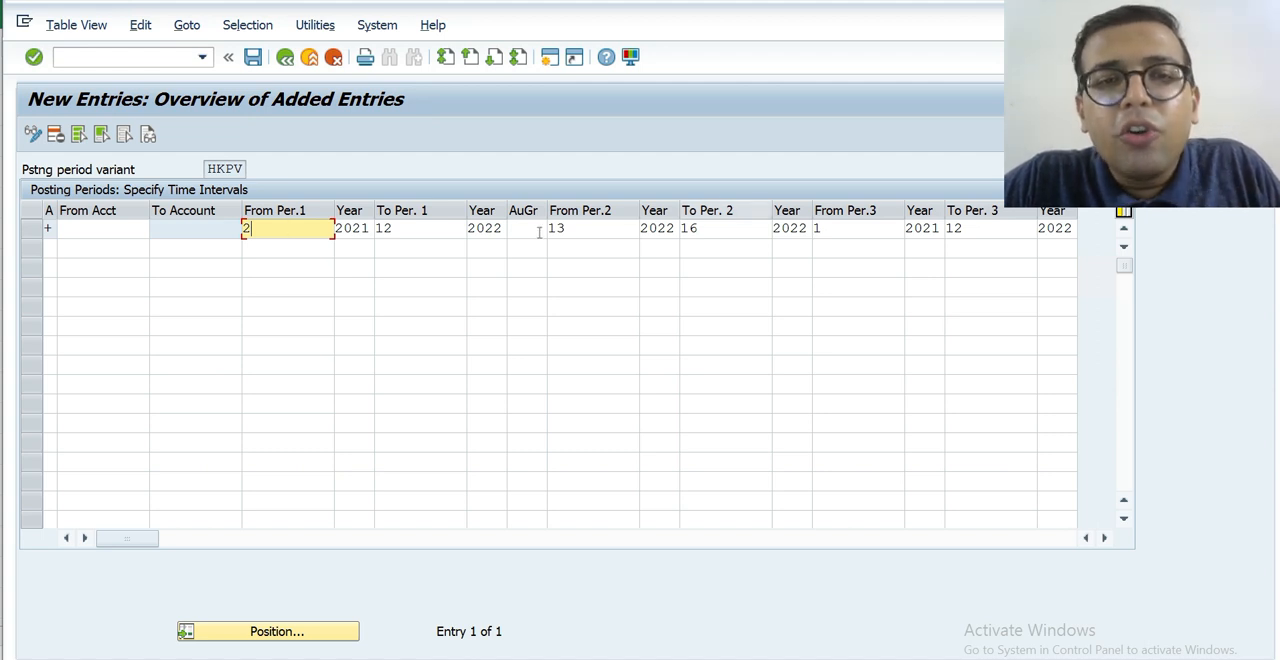
Clear the third interval's periods and years from the + entry.
click(885, 230)
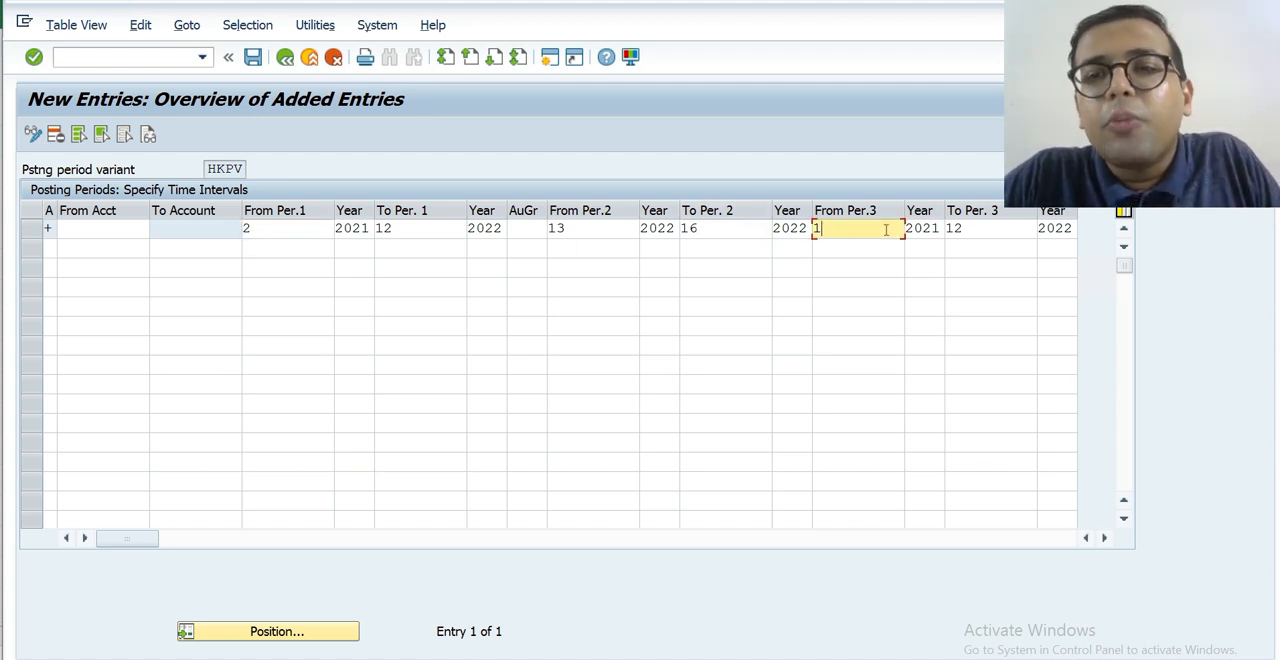
key(BackSpace)
key(Tab)
key(Delete)
key(Tab)
key(Delete)
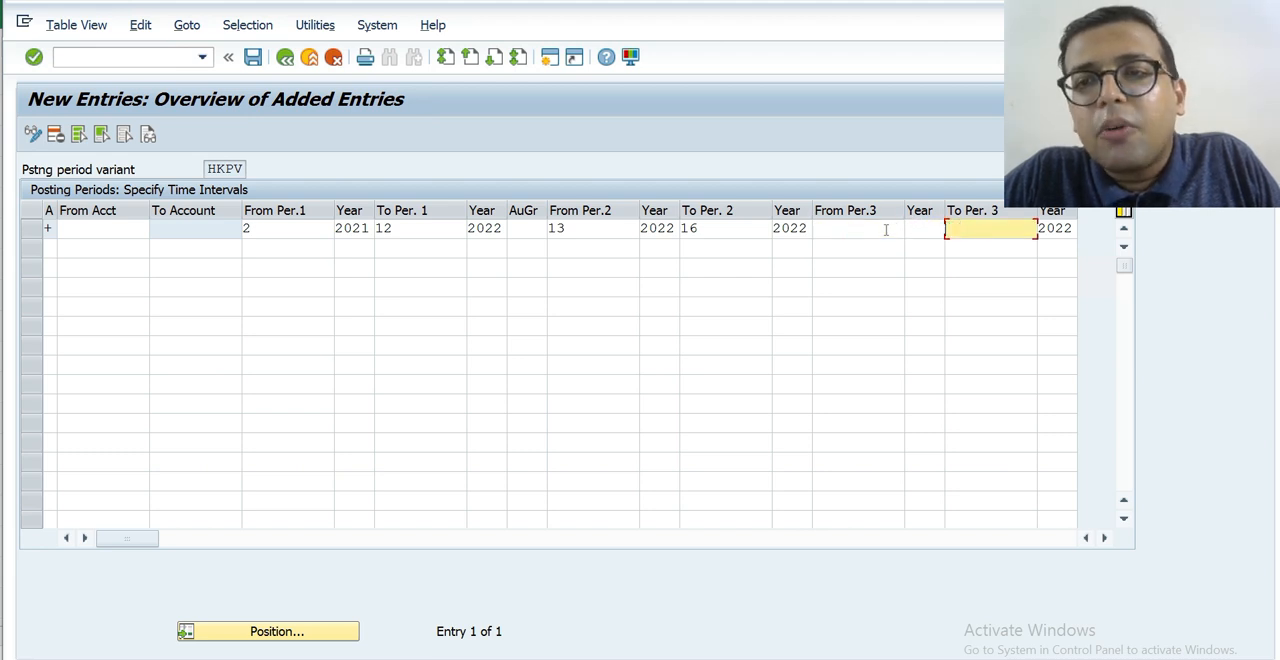
key(Tab)
key(Delete)
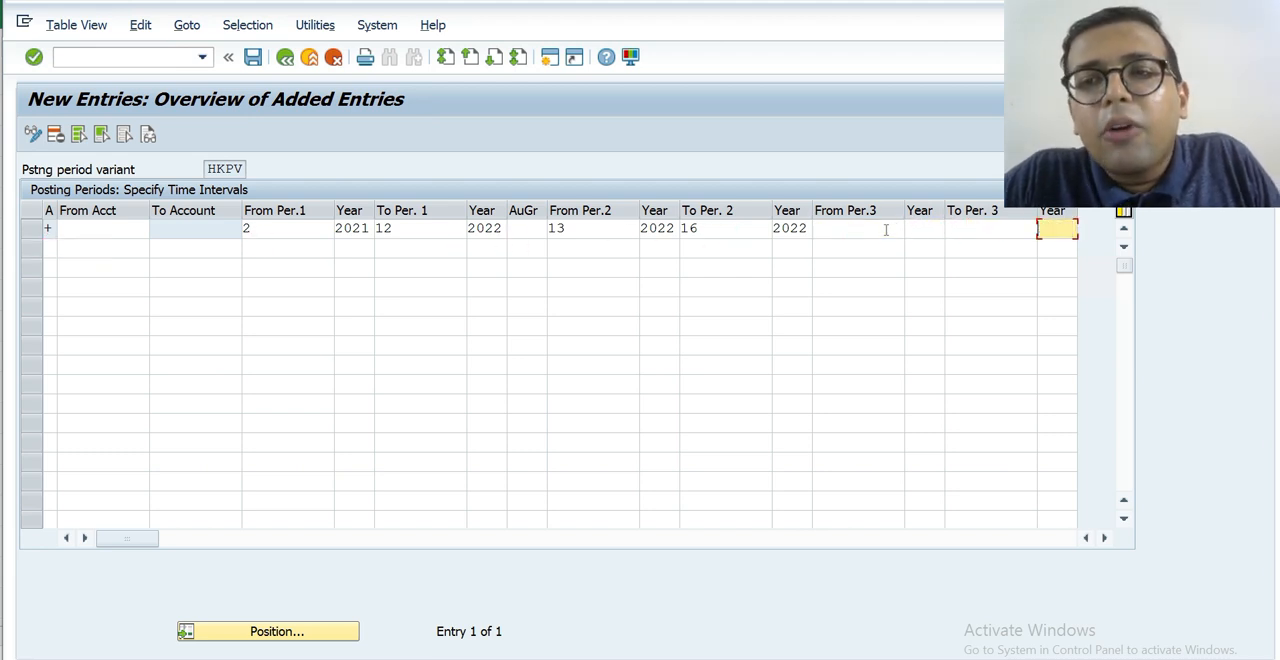
key(shift+Tab)
key(shift+Tab)
key(shift+Tab)
key(shift+Tab)
key(shift+Tab)
key(shift+Tab)
key(shift+Tab)
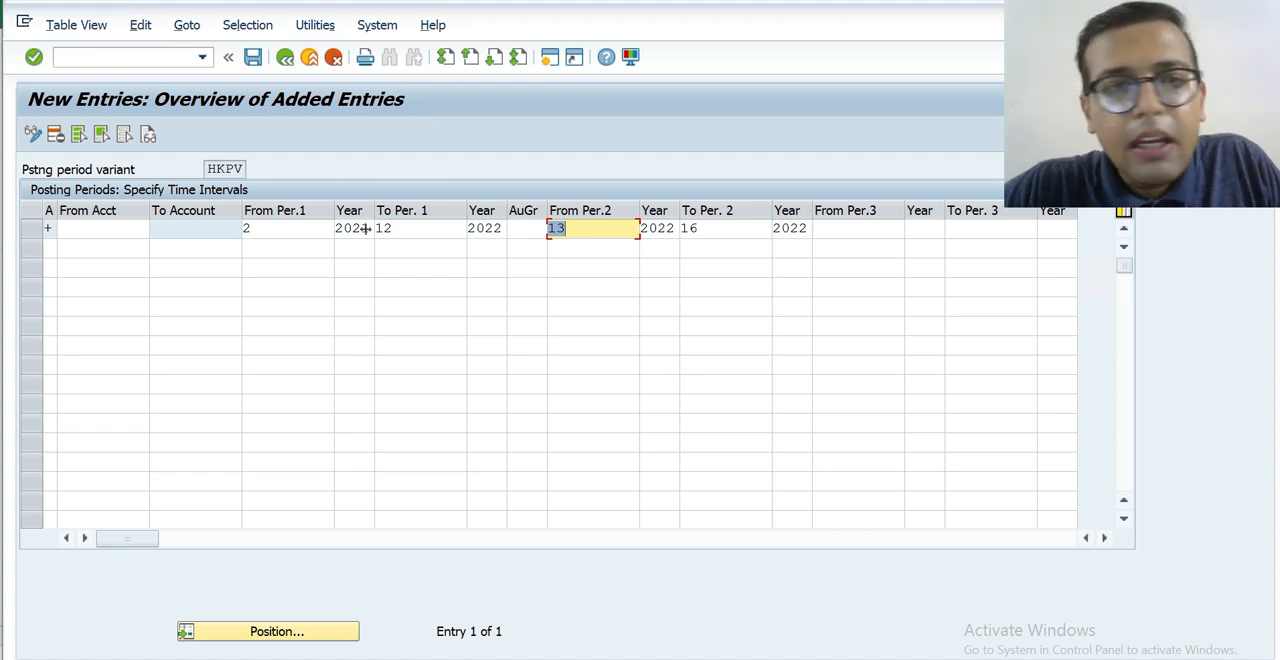
Add two more entries below the + entry, with account types D (Customers) and K (Vendors).
click(49, 248)
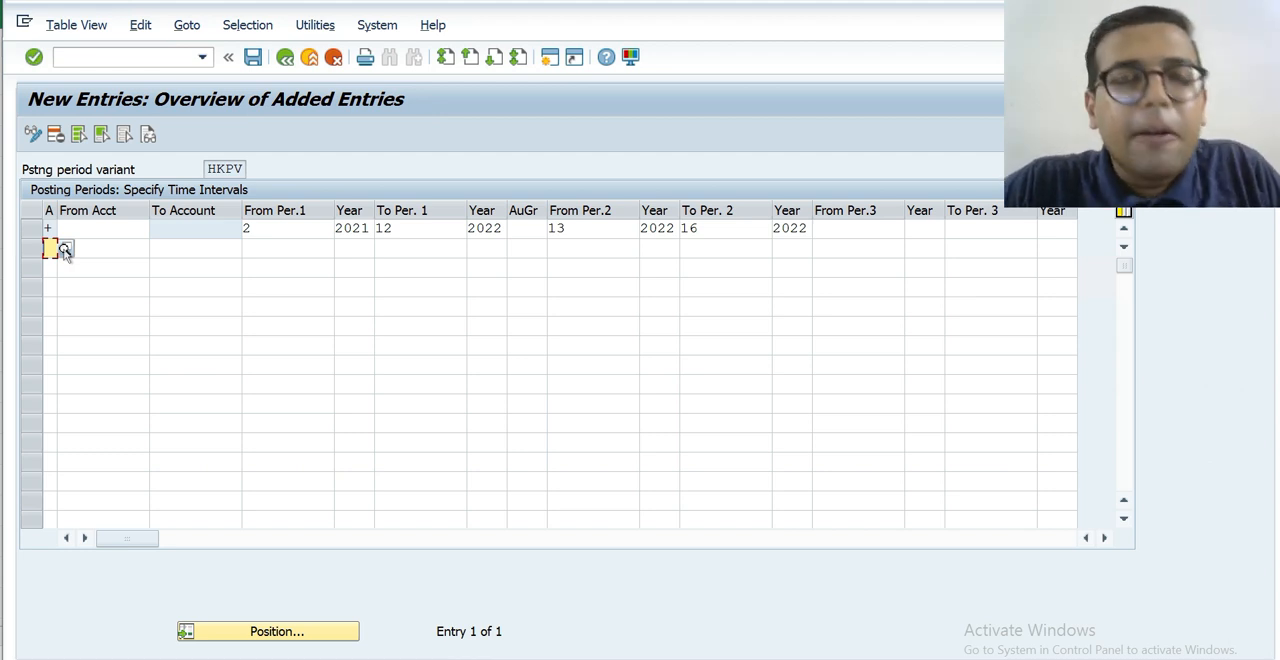
click(64, 250)
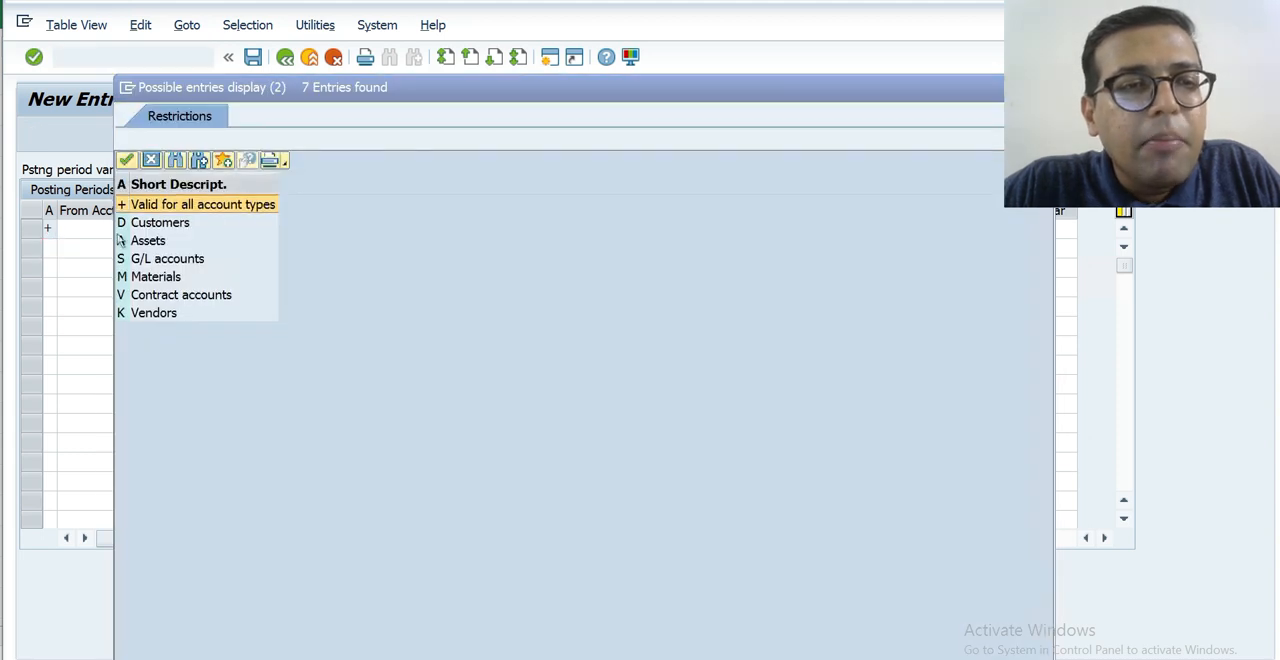
double_click(157, 224)
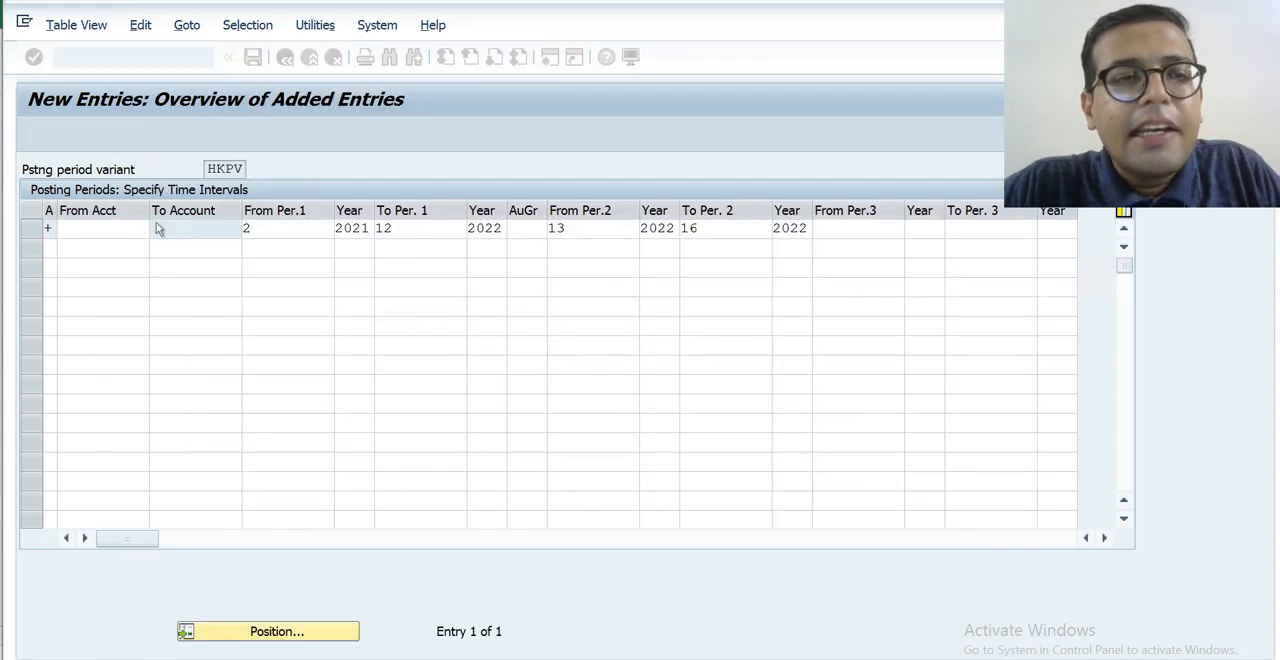
click(50, 267)
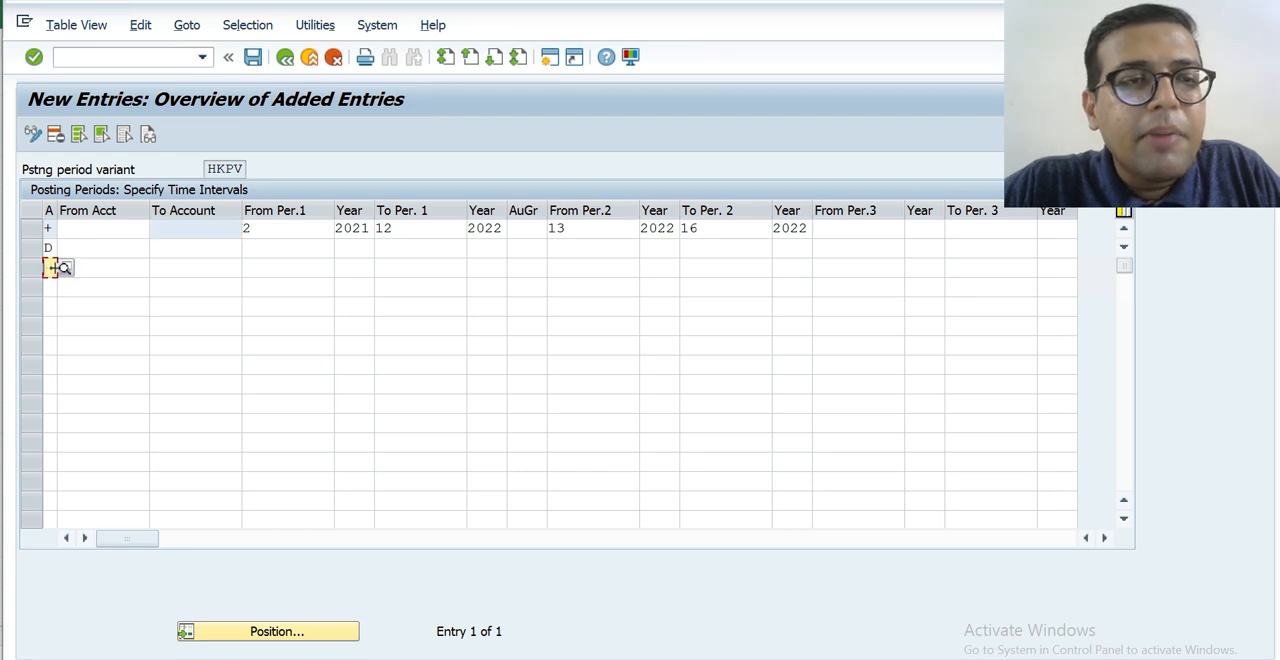
click(64, 268)
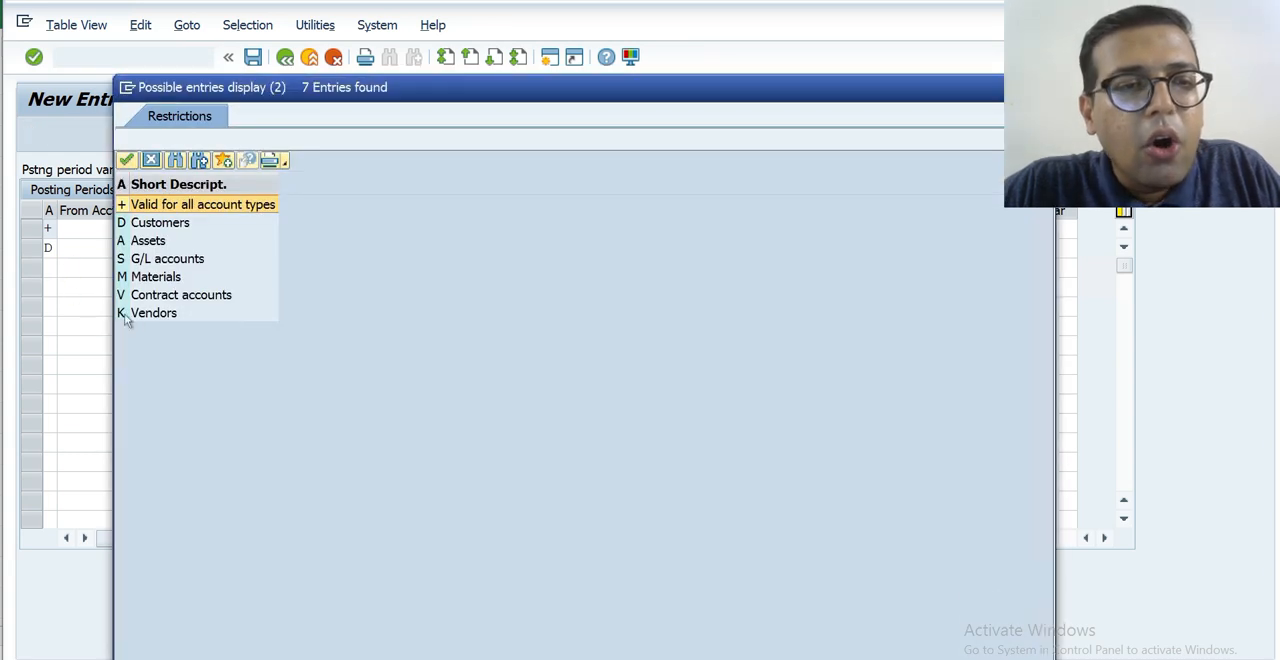
double_click(143, 315)
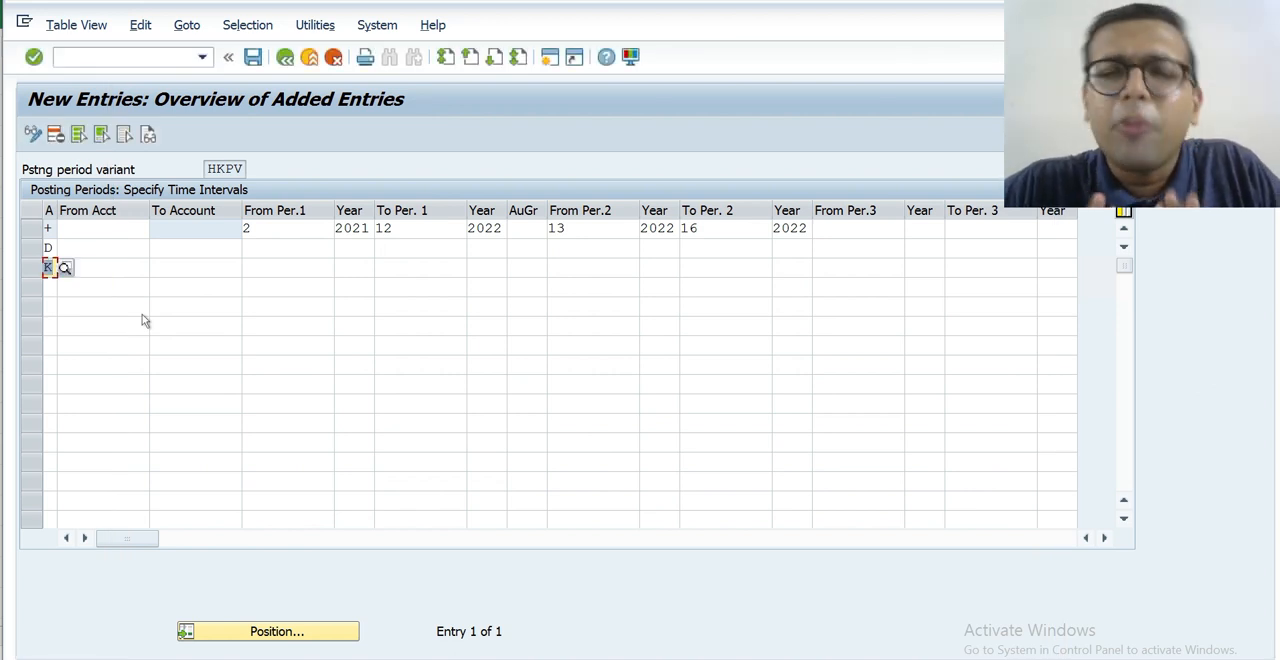
Start the first interval of the customers entry at period 2 of 2021, leaving its account range blank.
click(108, 248)
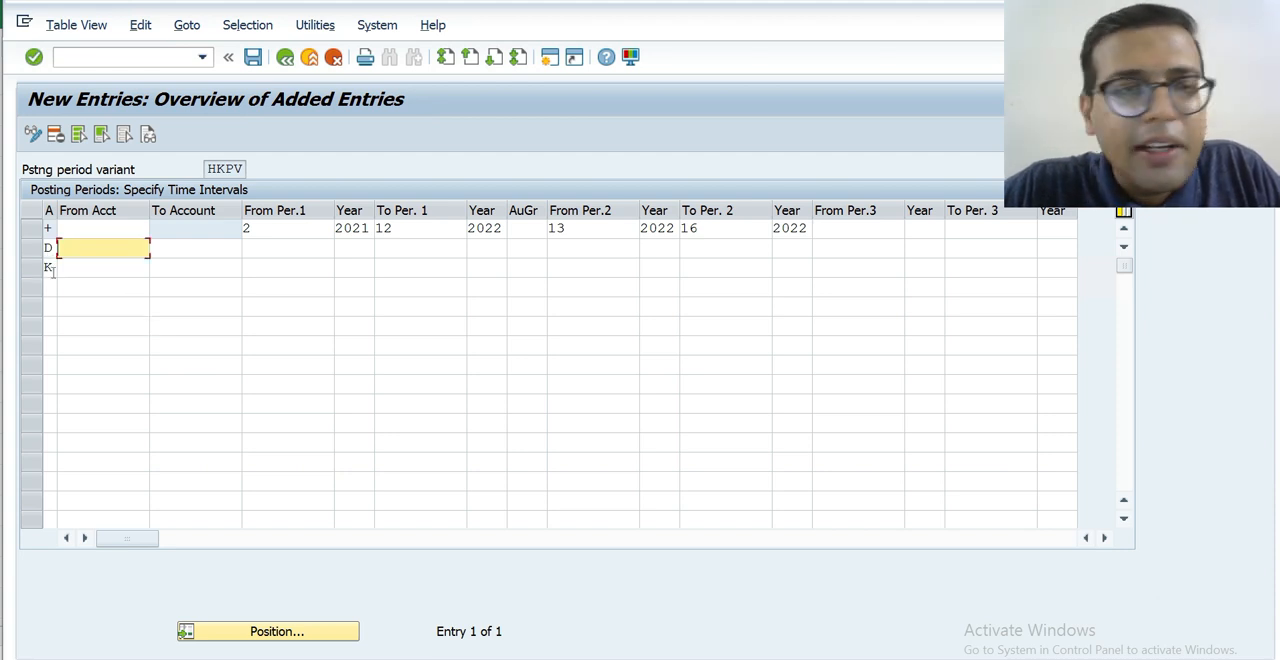
click(282, 228)
click(282, 250)
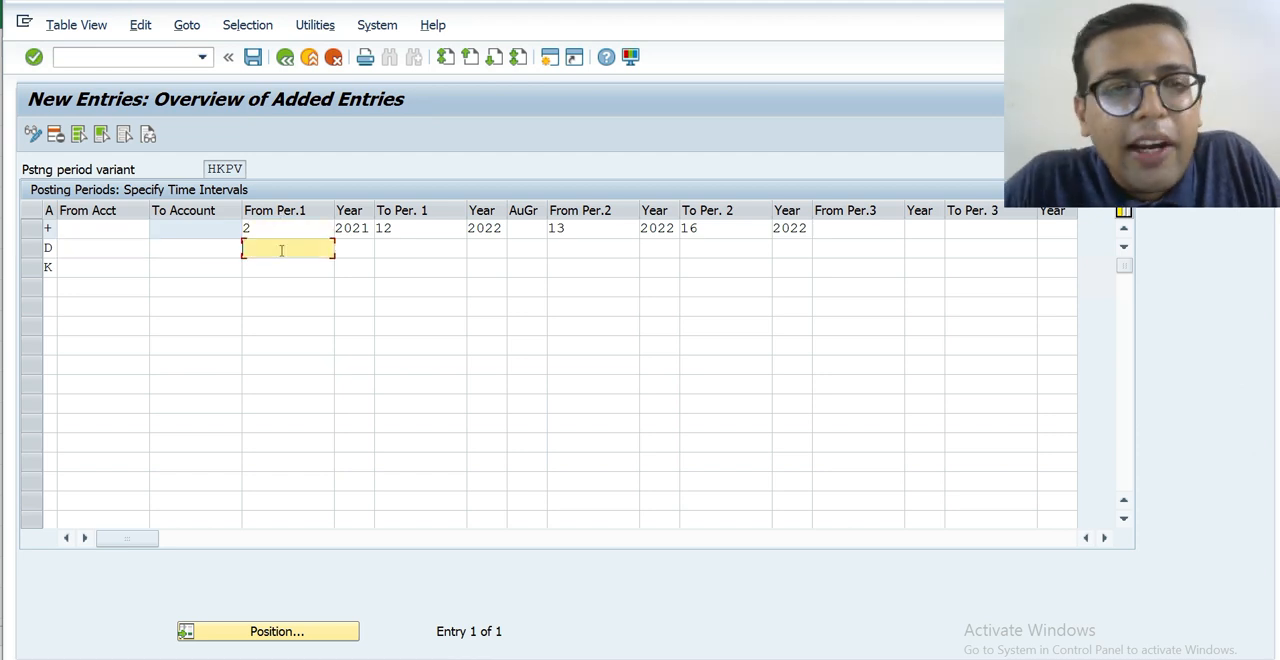
text(2)
key(Tab)
text(2021)
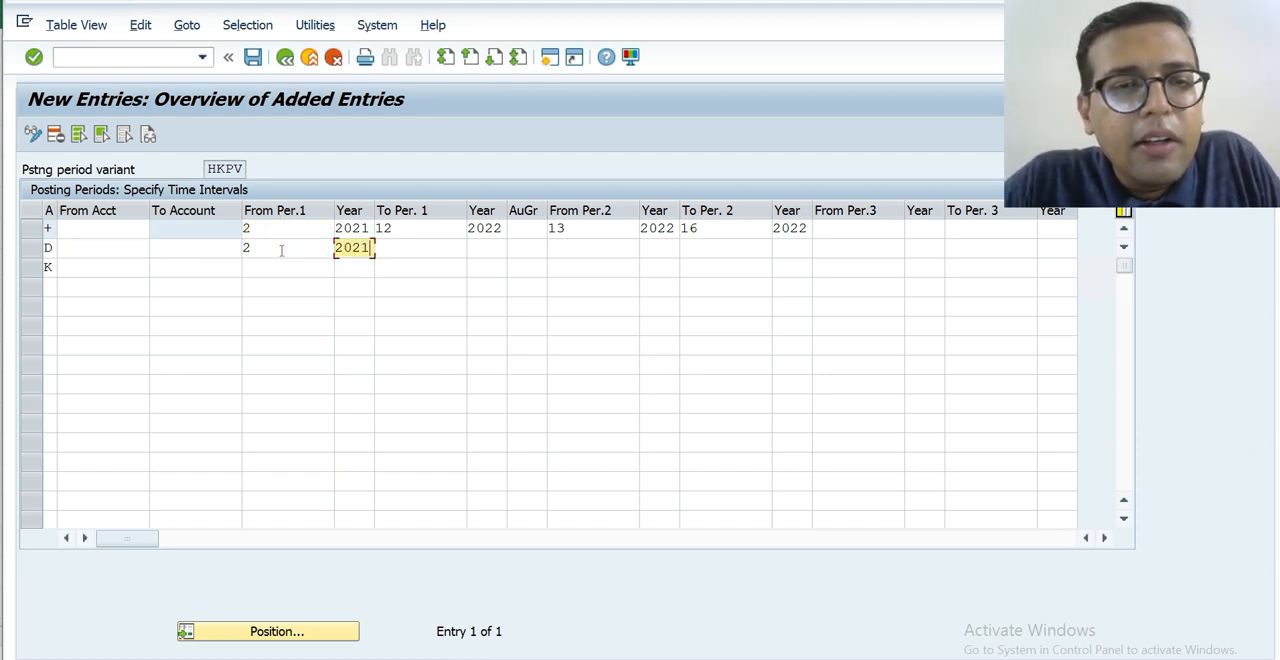
Start the first interval of the vendors entry at period 2 of 2021.
key(Down)
key(Left)
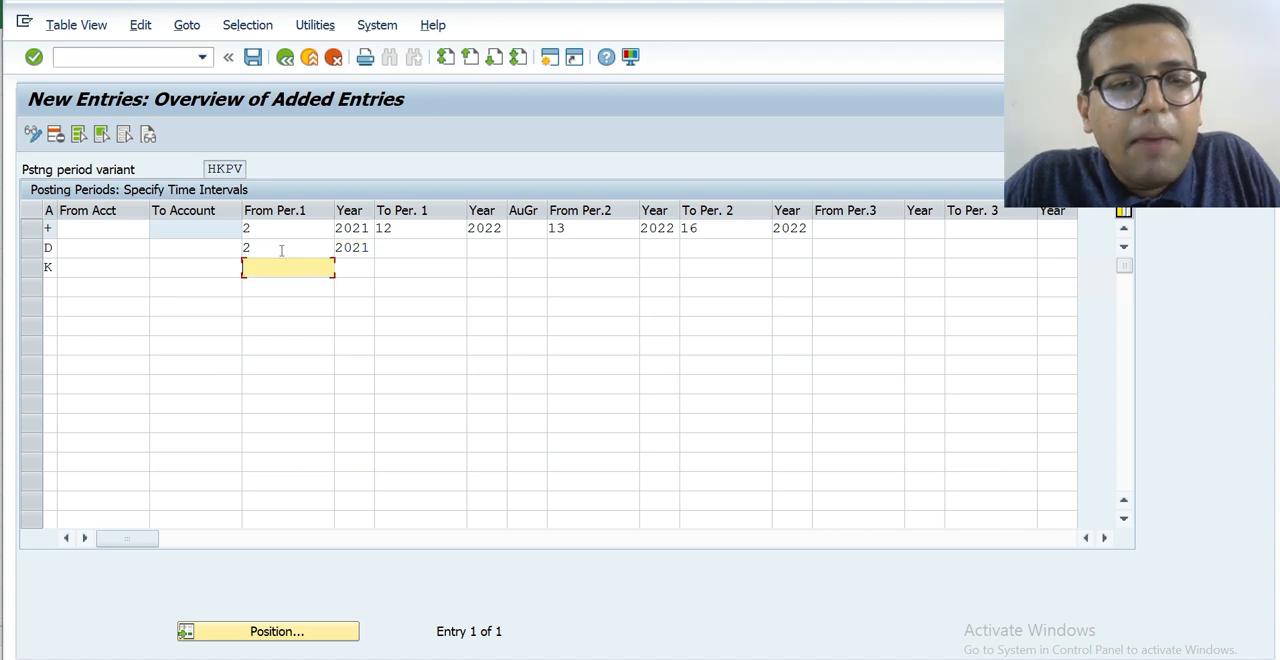
text(2)
key(Tab)
text(2021)
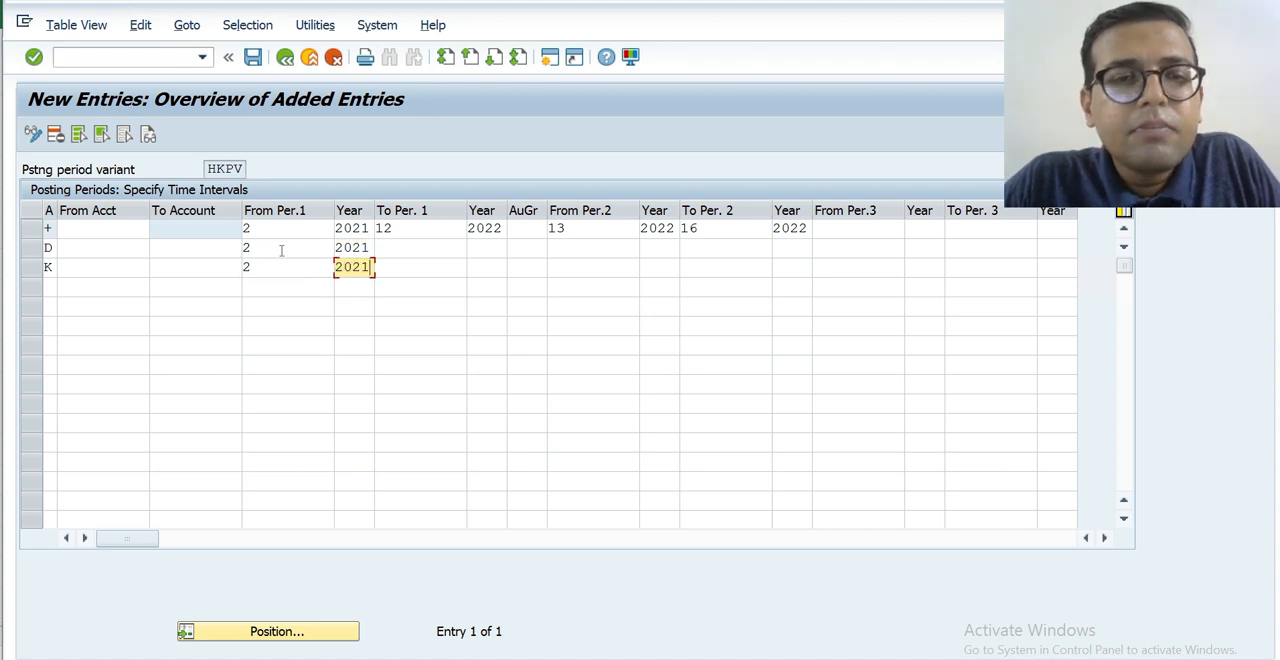
key(Tab)
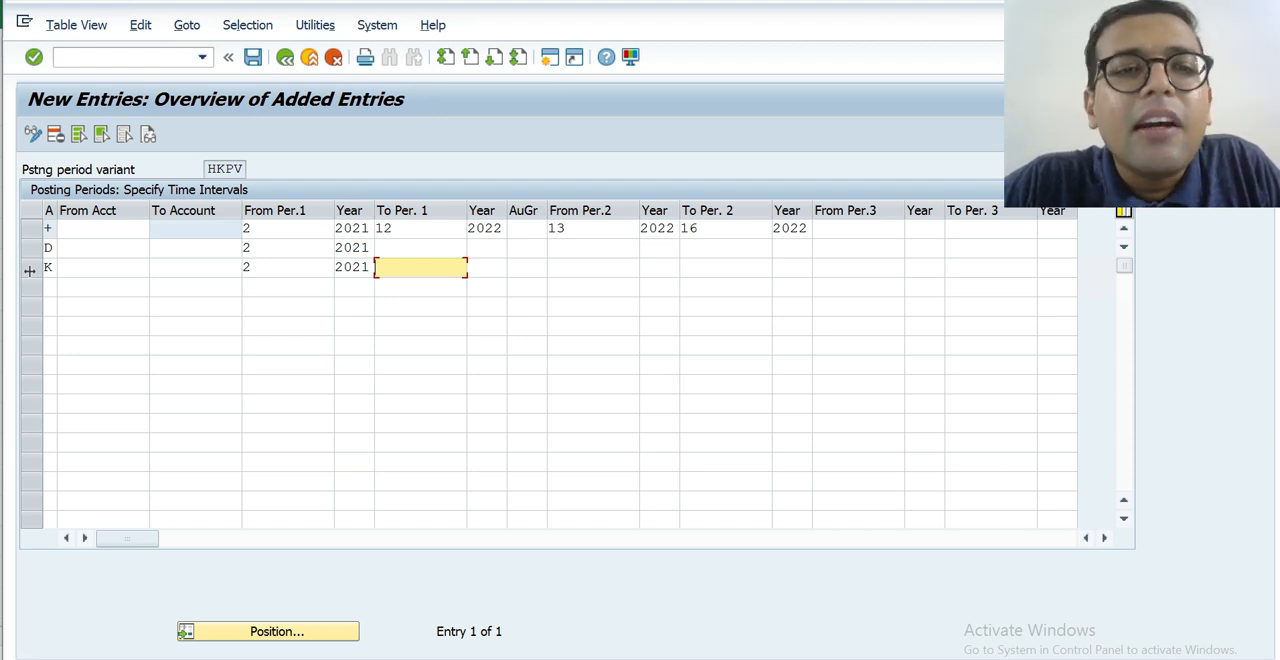
click(263, 268)
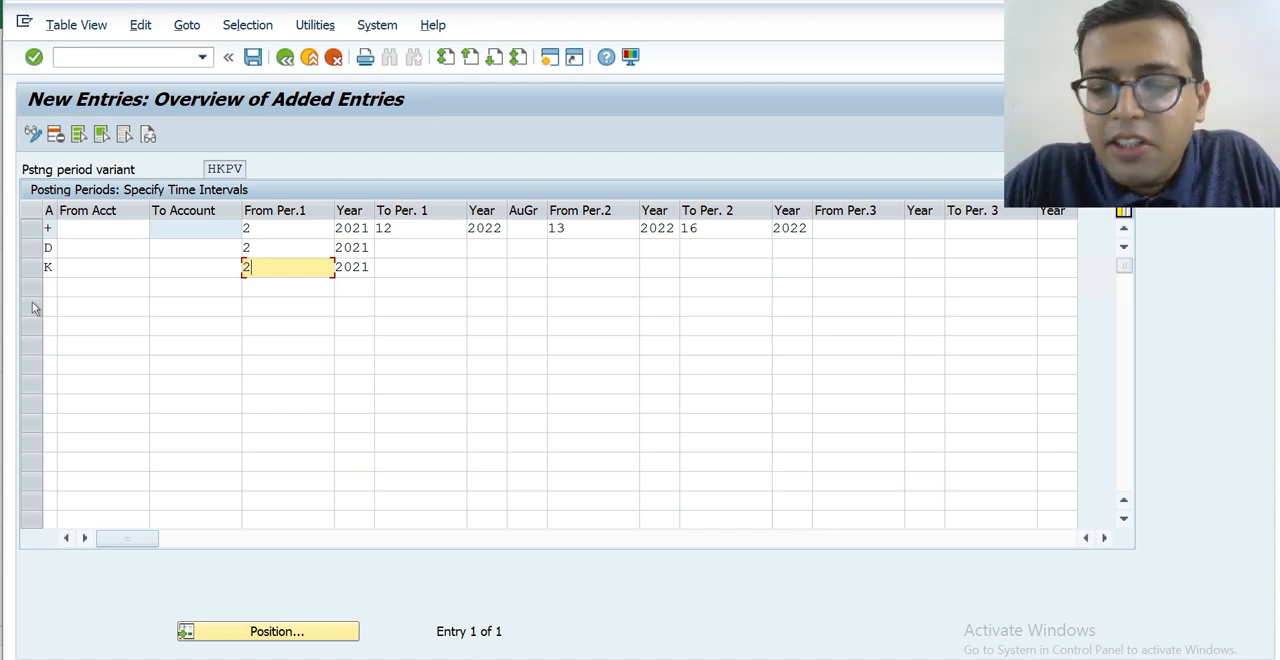
Set the first interval's starting period of the vendors (K) entry to 1.
key(BackSpace)
text(1)
key(Tab)
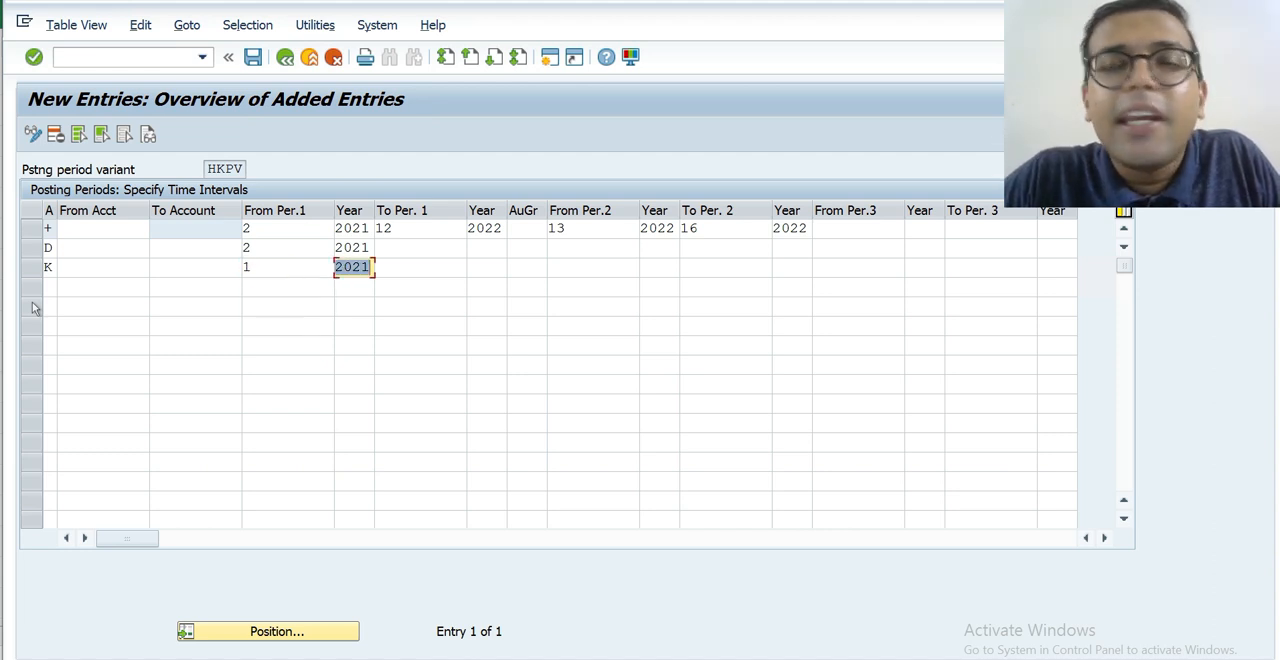
key(shift+Tab)
key(shift+Tab)
key(shift+Tab)
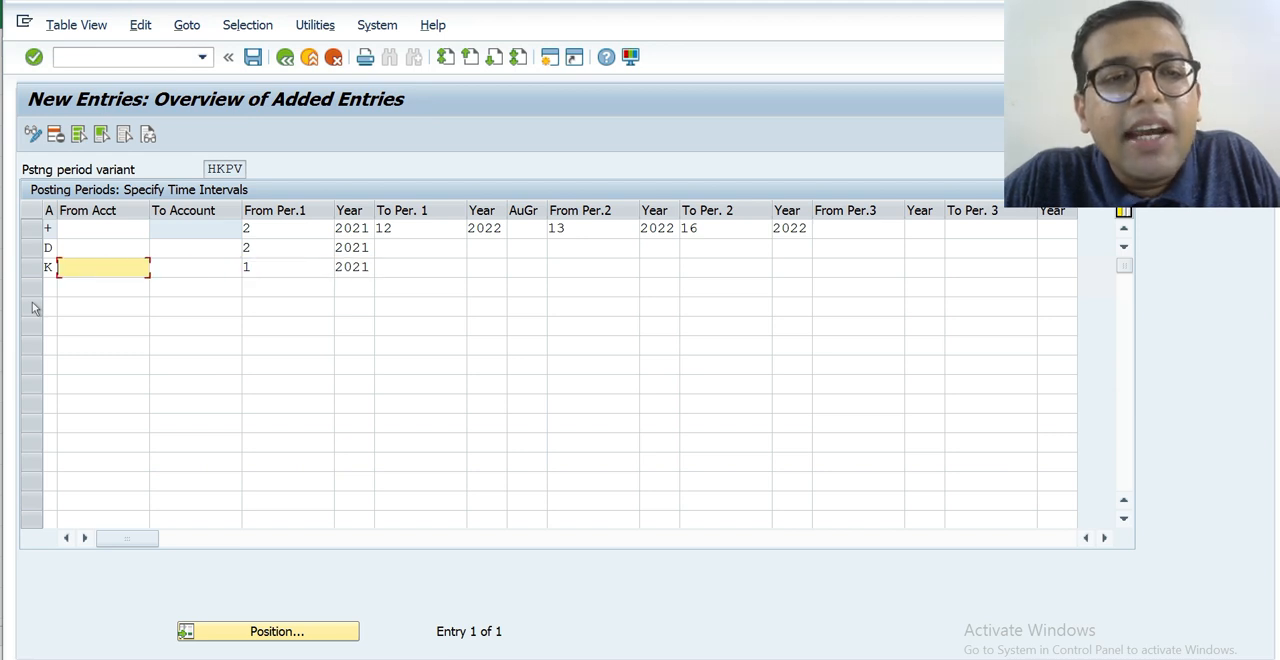
Set the first interval's starting period of the + entry to 1.
click(293, 235)
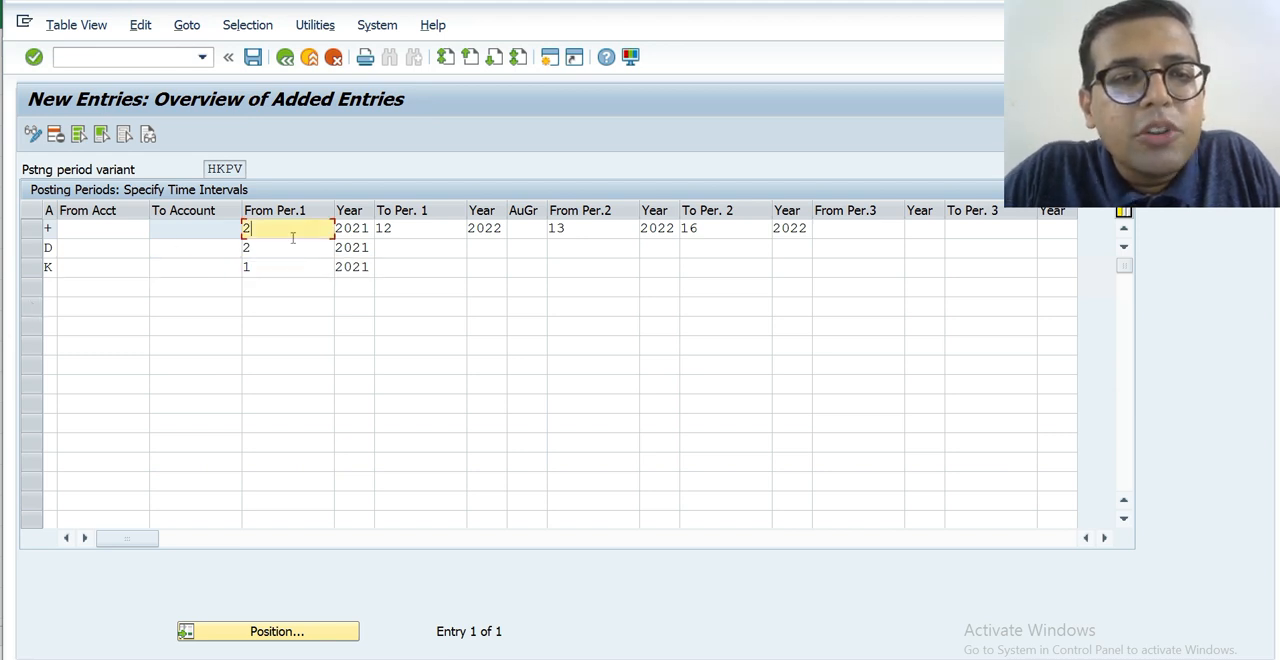
key(BackSpace)
text(1)
key(Tab)
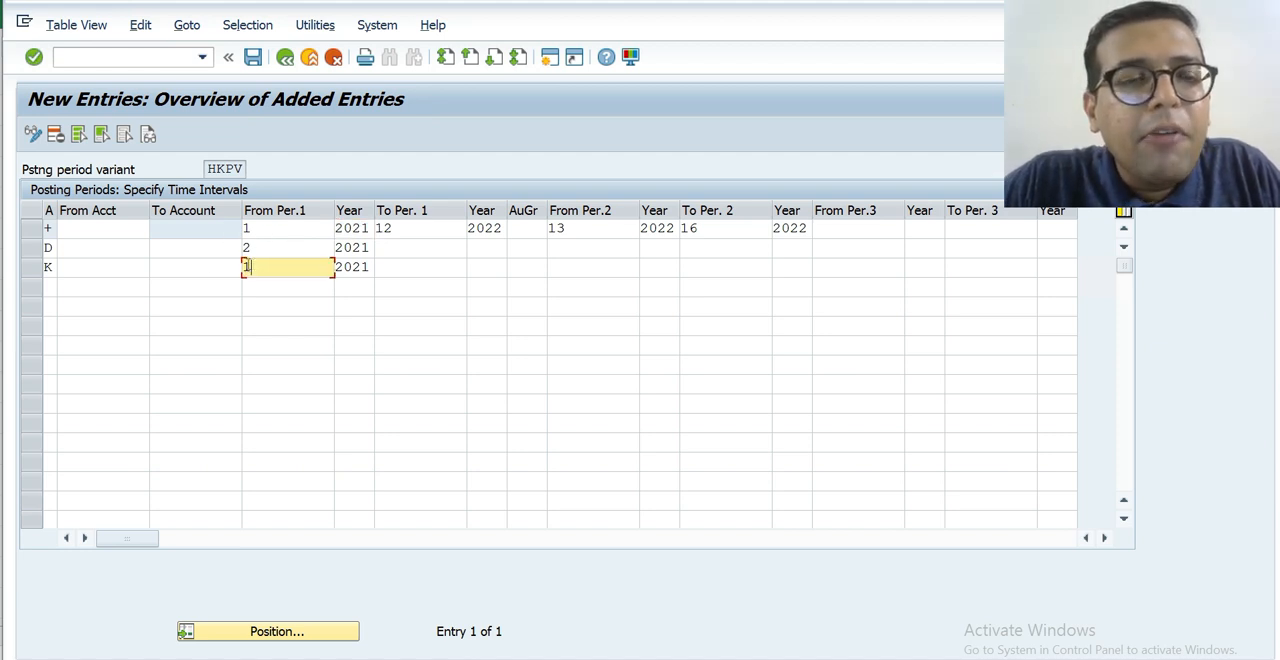
Compare the first interval's starting periods across the +, D and K entries and examine the vendors entry's authorization group.
click(250, 266)
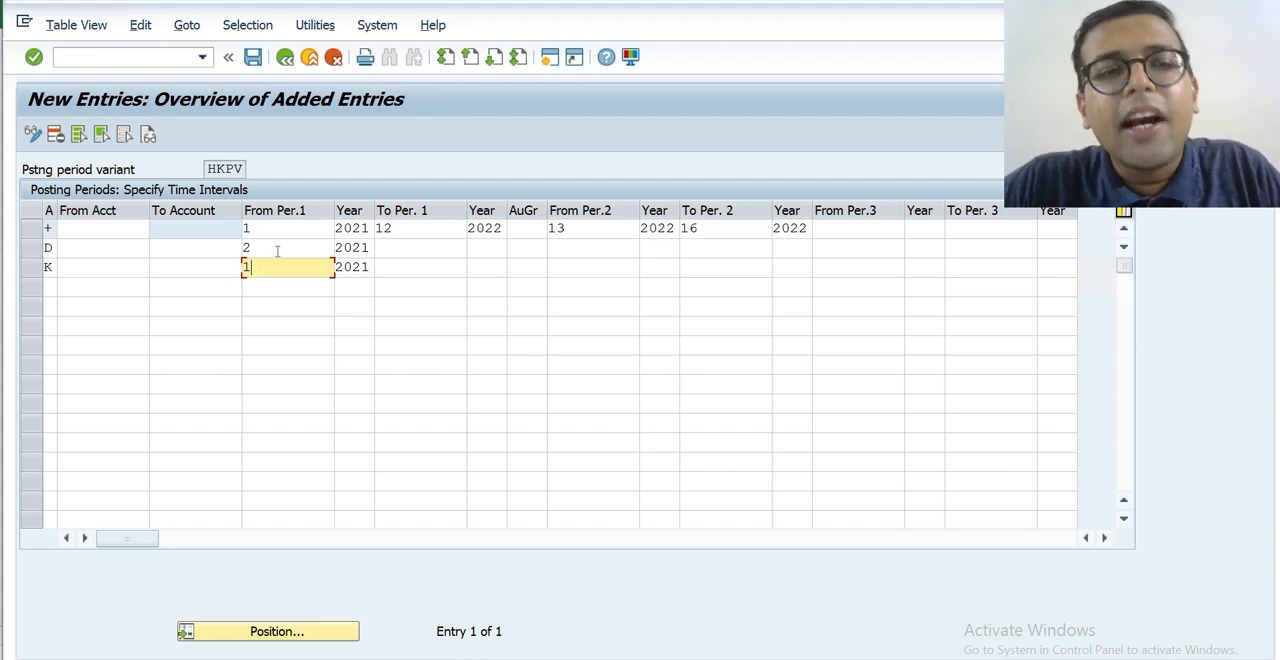
click(278, 250)
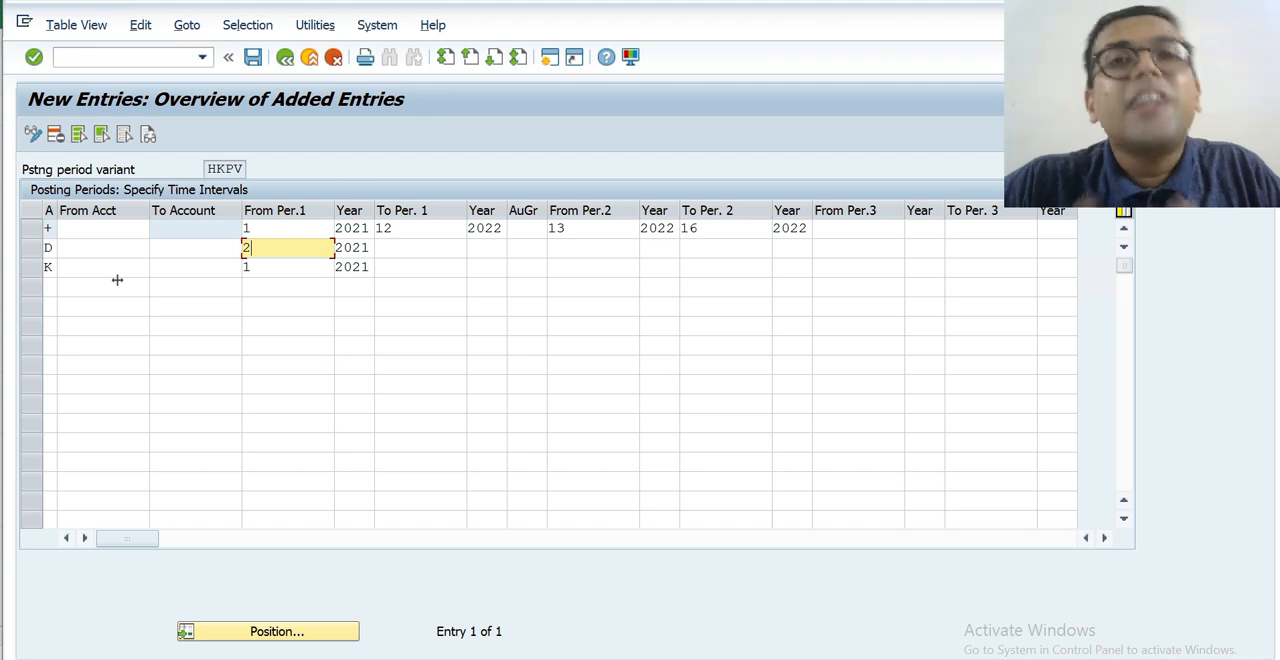
click(266, 231)
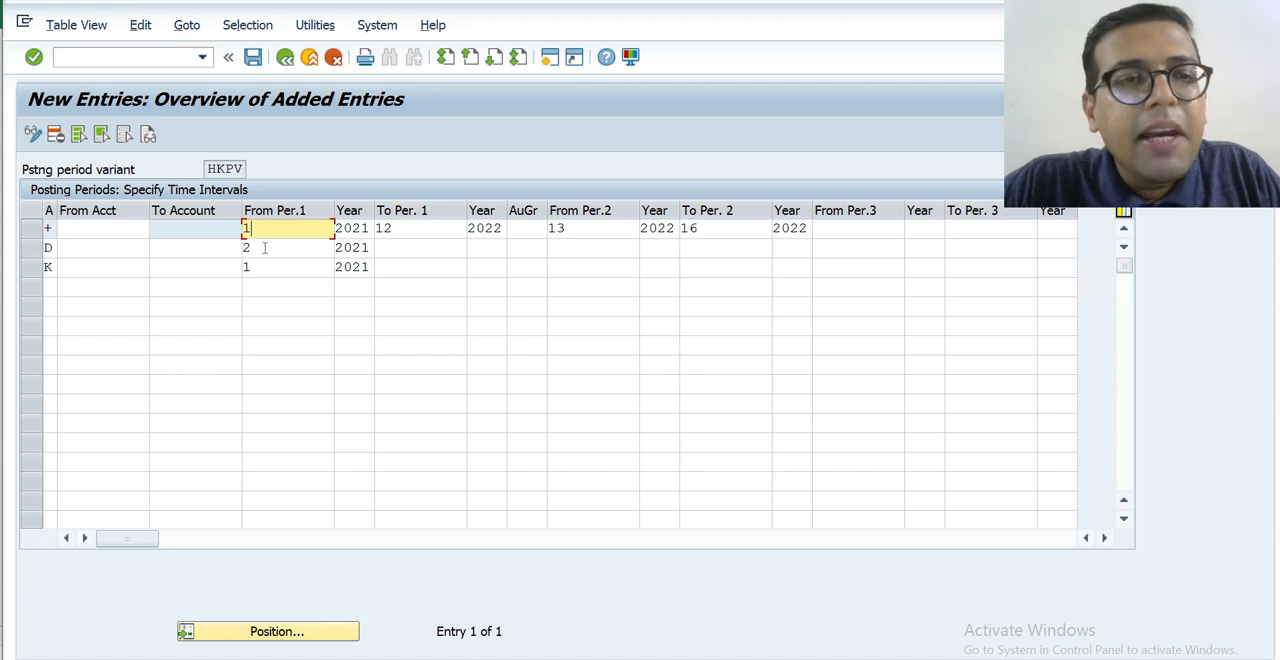
click(264, 248)
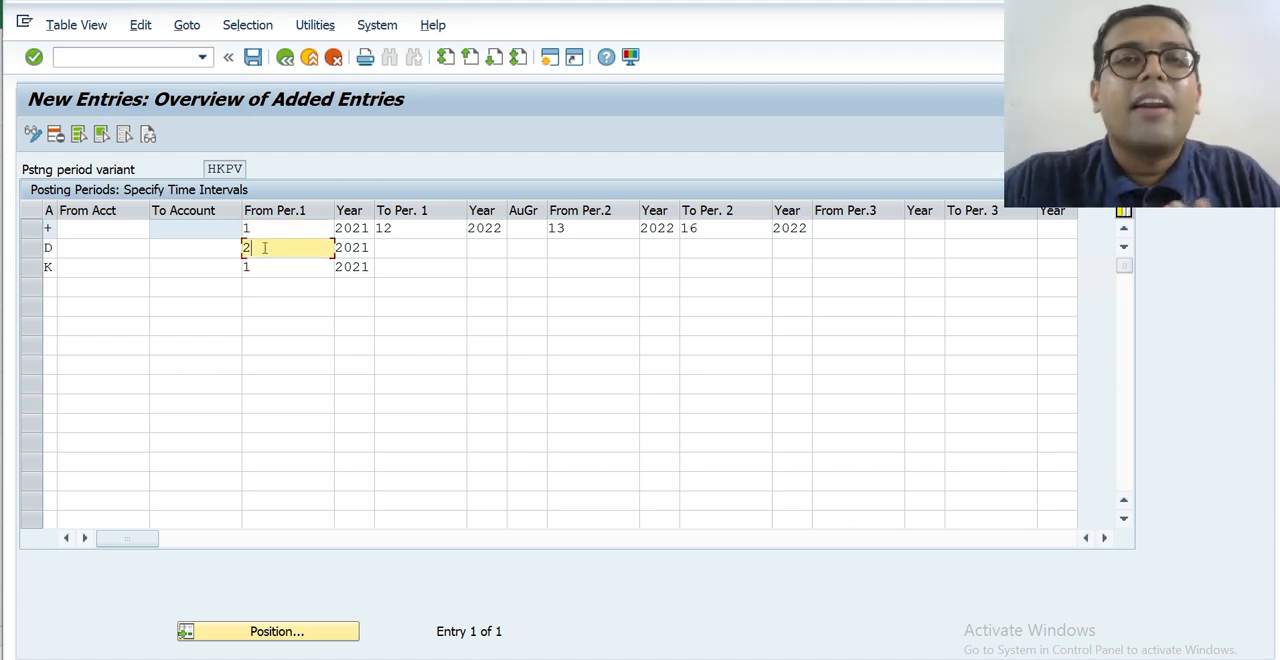
click(264, 267)
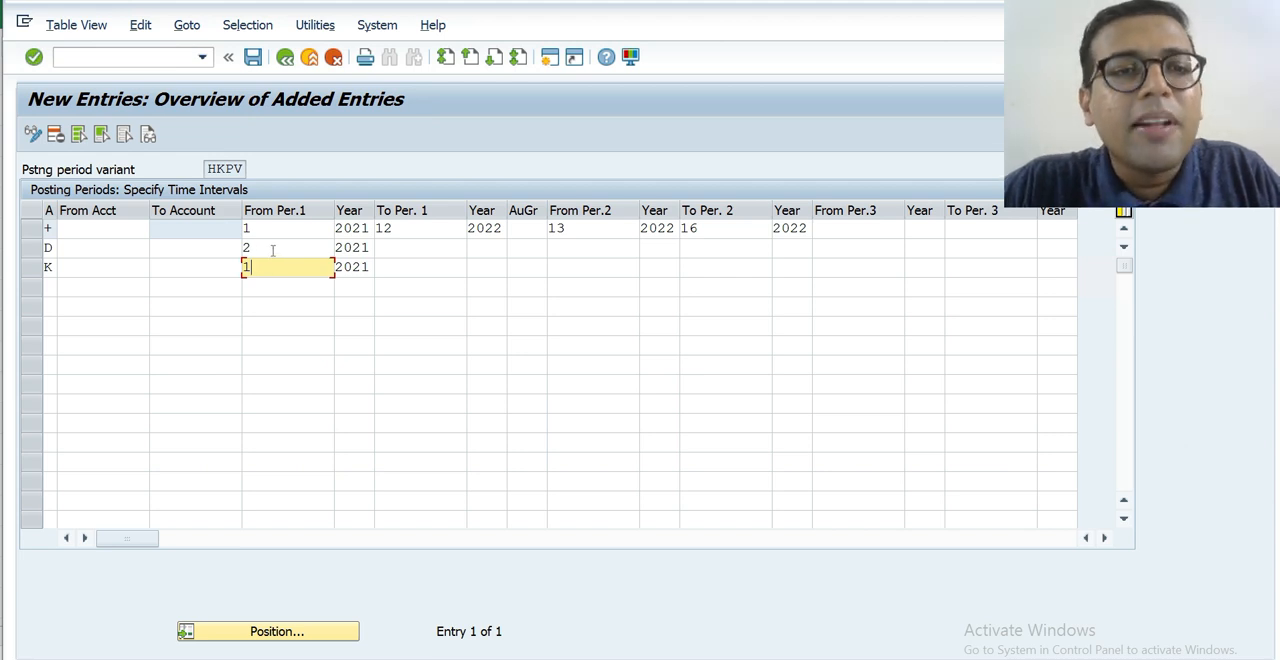
click(274, 248)
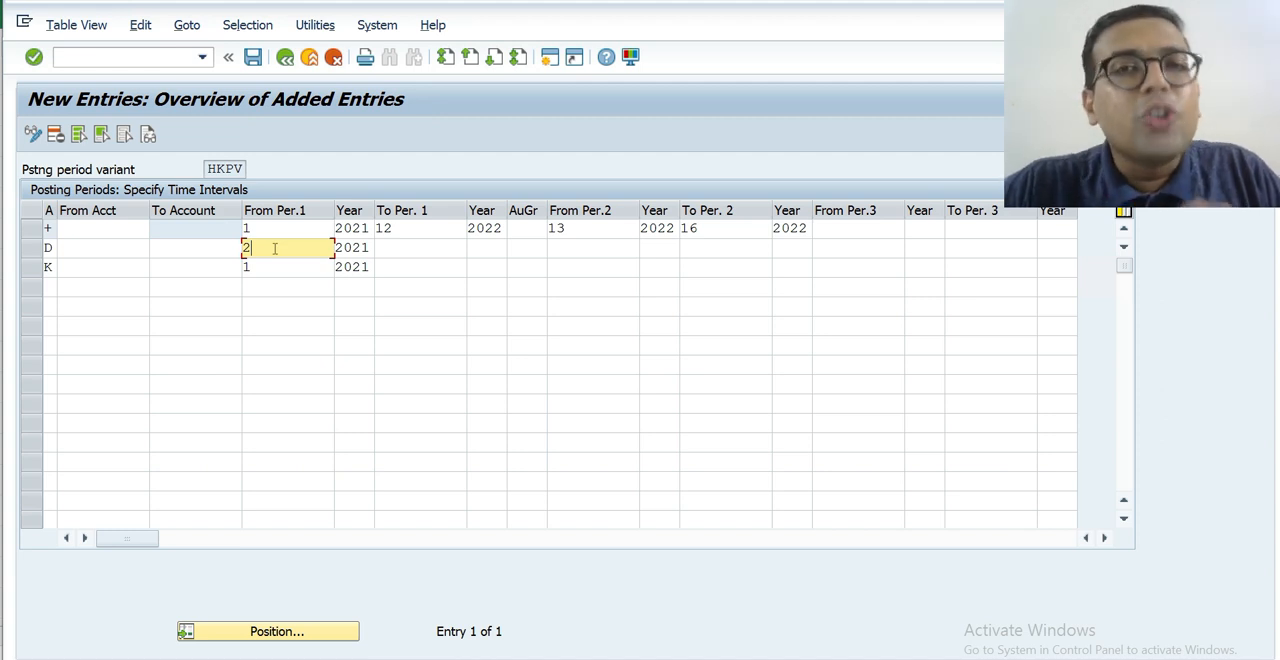
text(2)
click(278, 268)
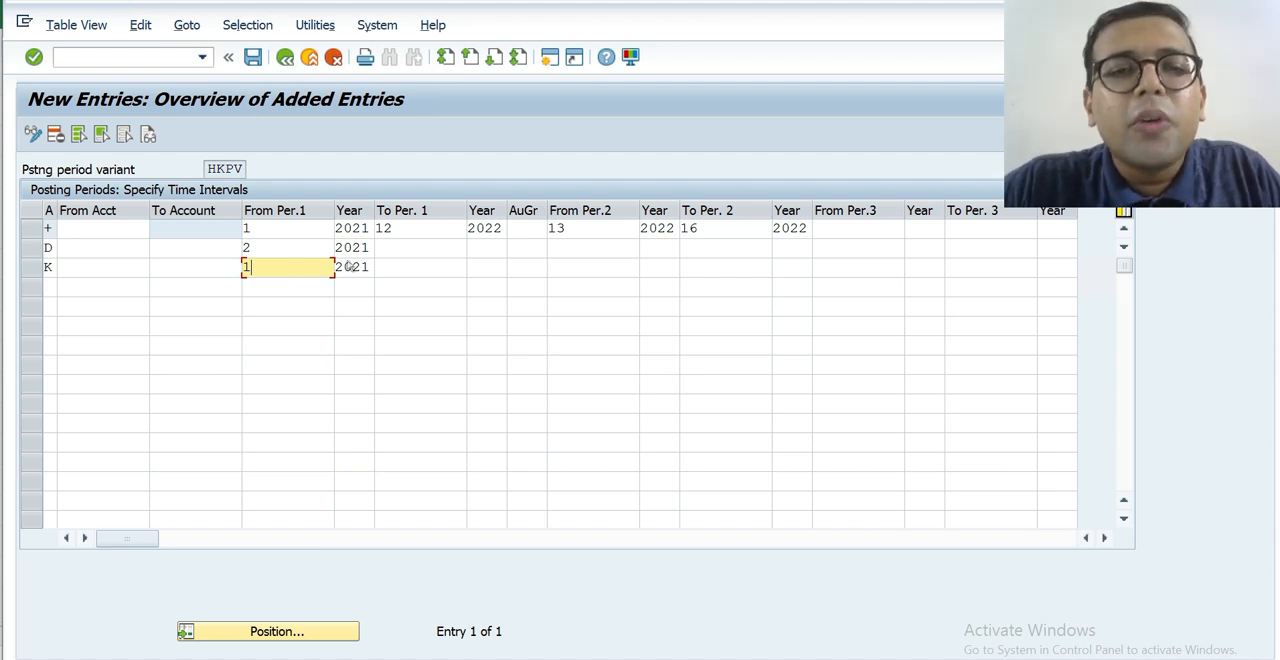
click(525, 265)
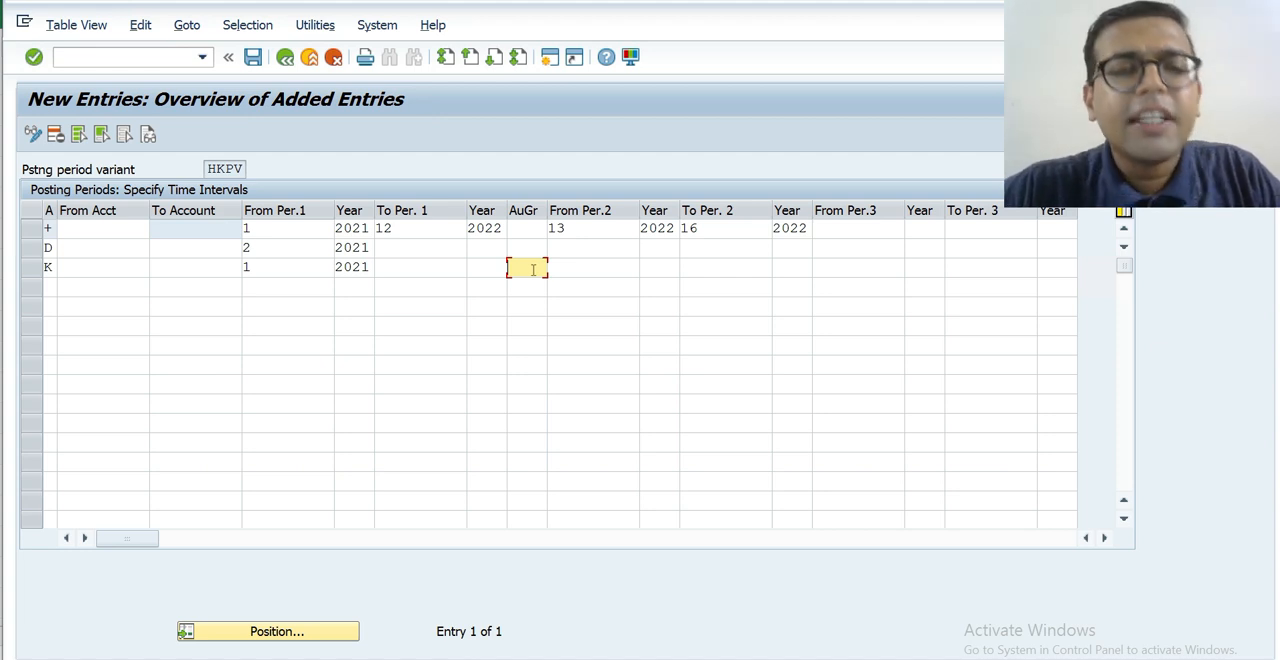
click(282, 267)
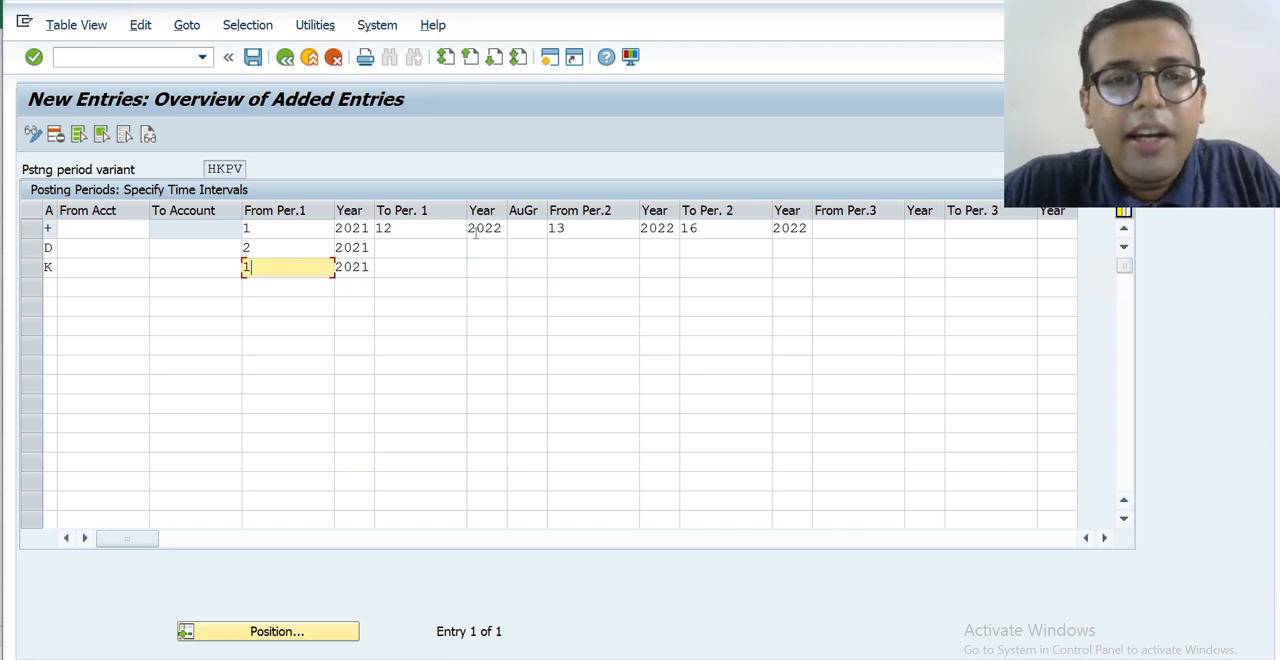
click(520, 267)
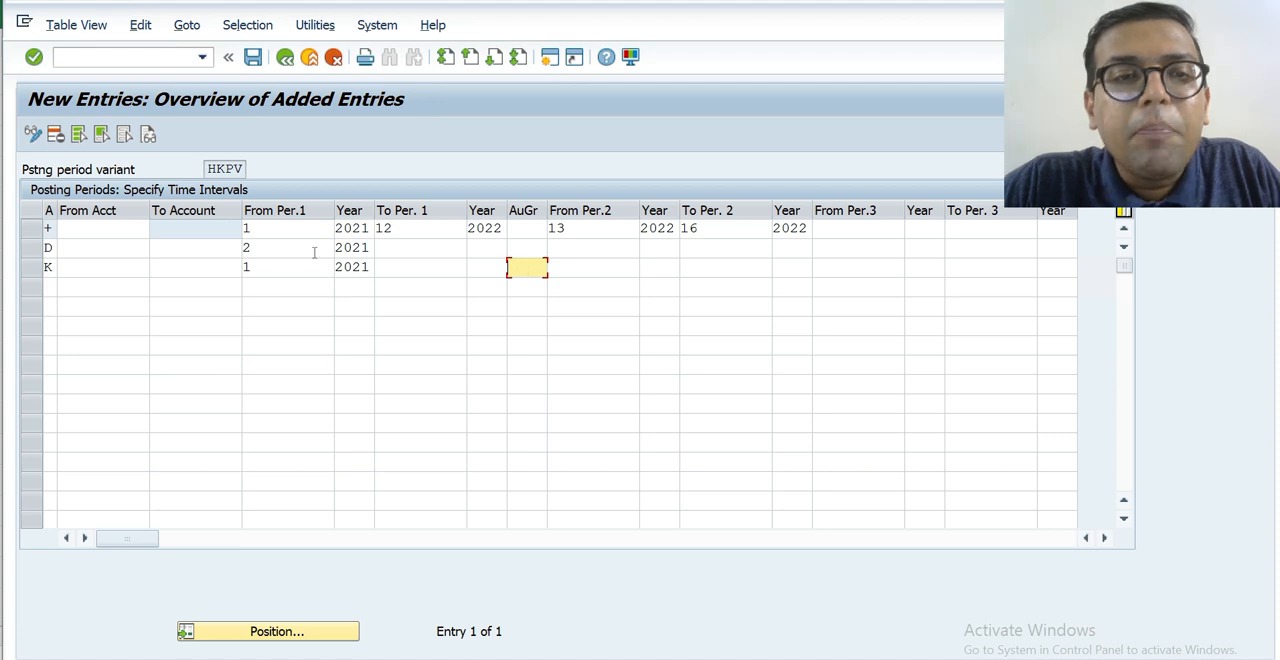
click(291, 271)
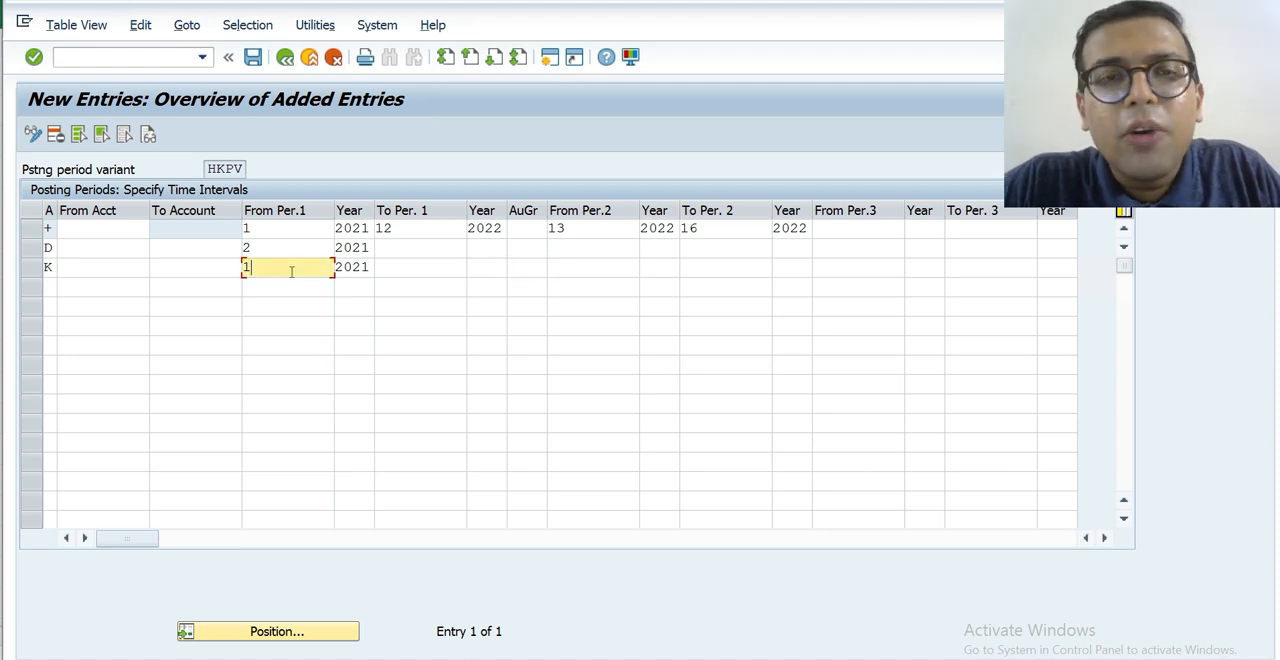
click(538, 266)
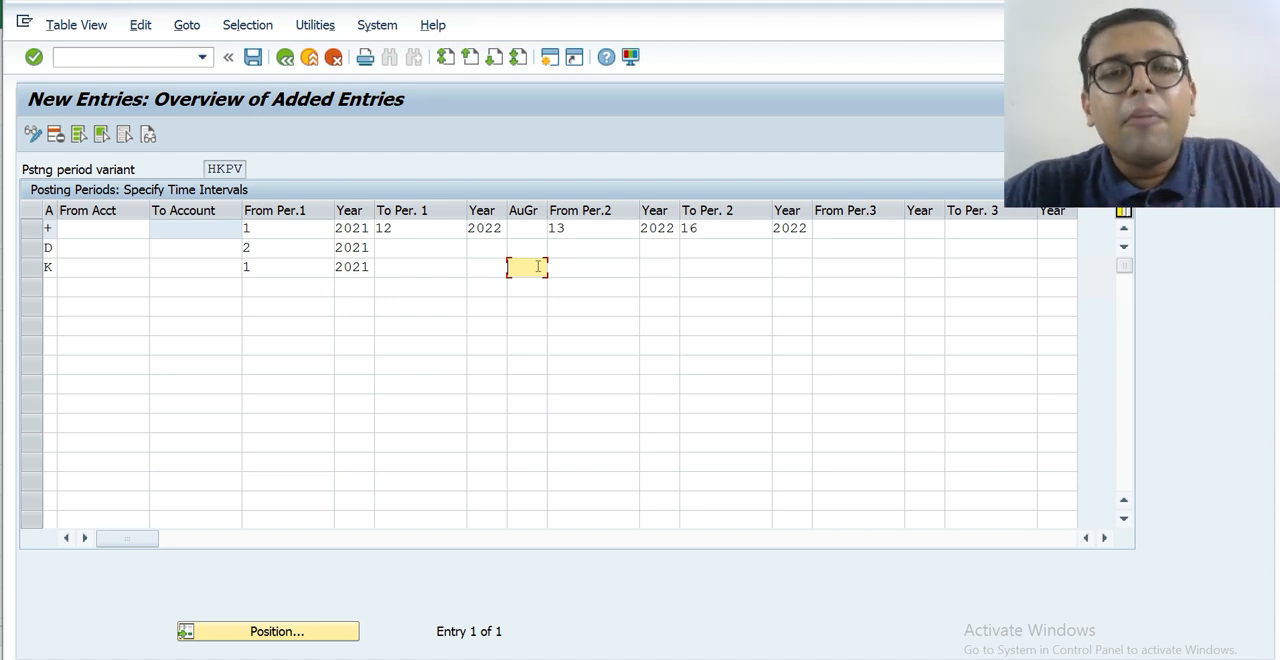
Clear the customers (D) entry's account type and its first interval's starting period and year.
click(48, 247)
key(Delete)
key(Tab)
key(Tab)
key(Tab)
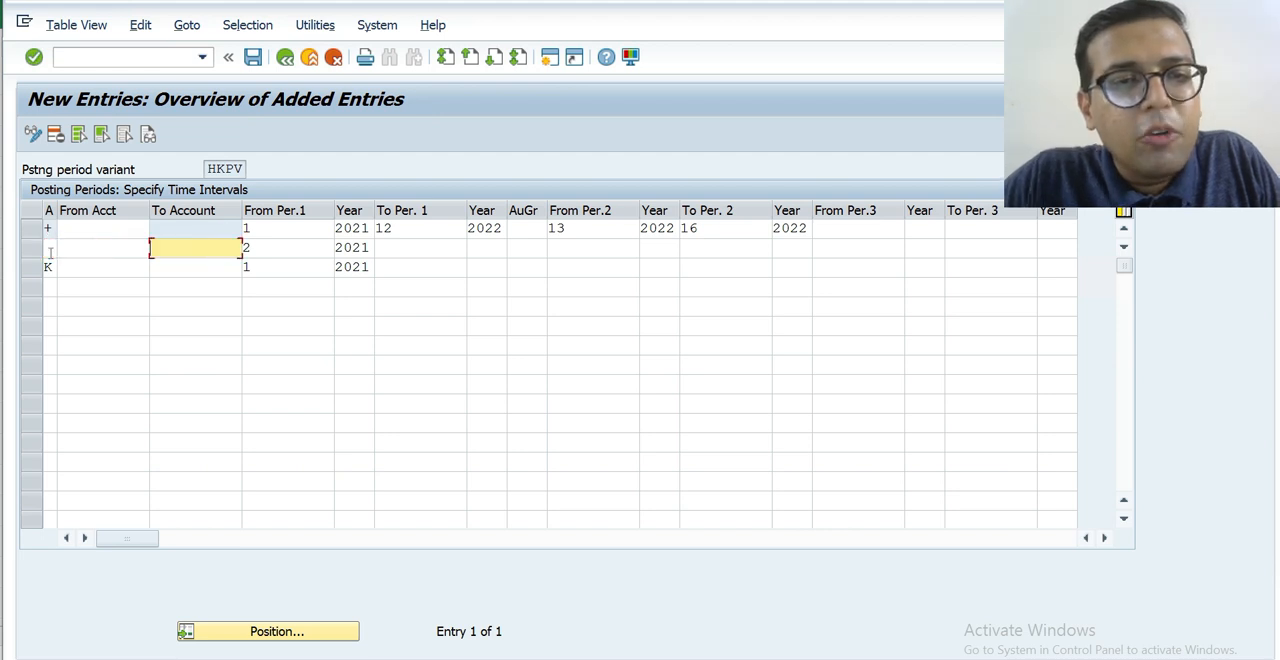
key(Delete)
key(Tab)
key(Delete)
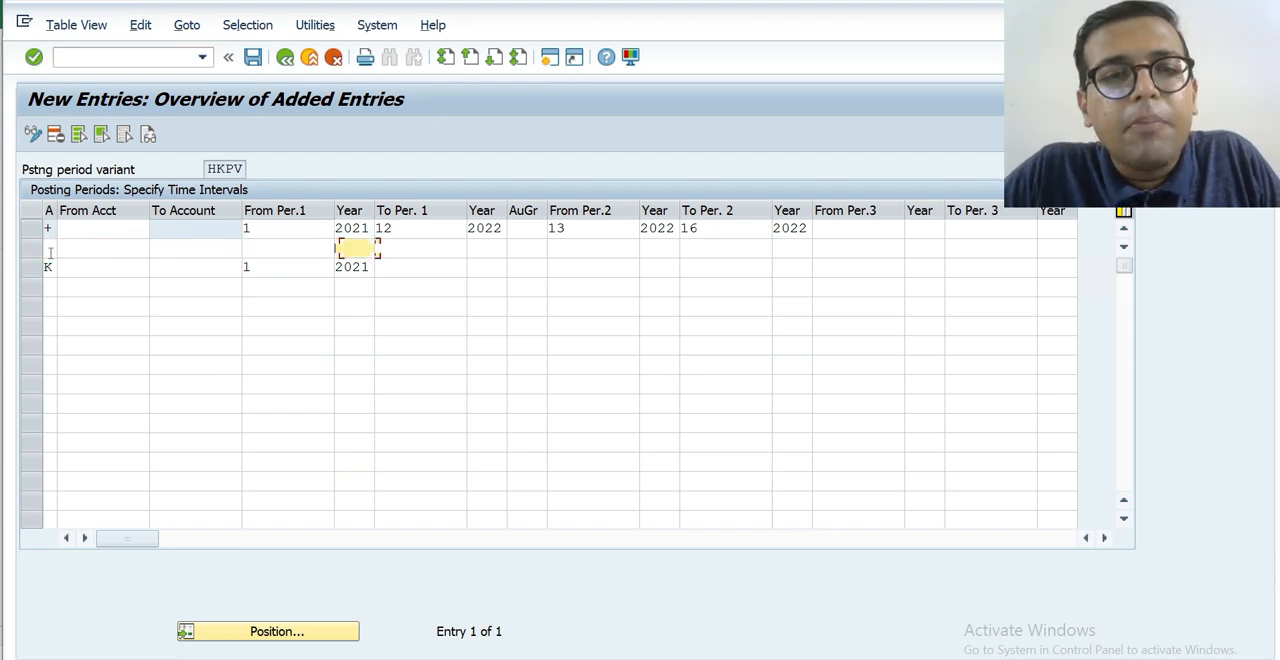
key(Tab)
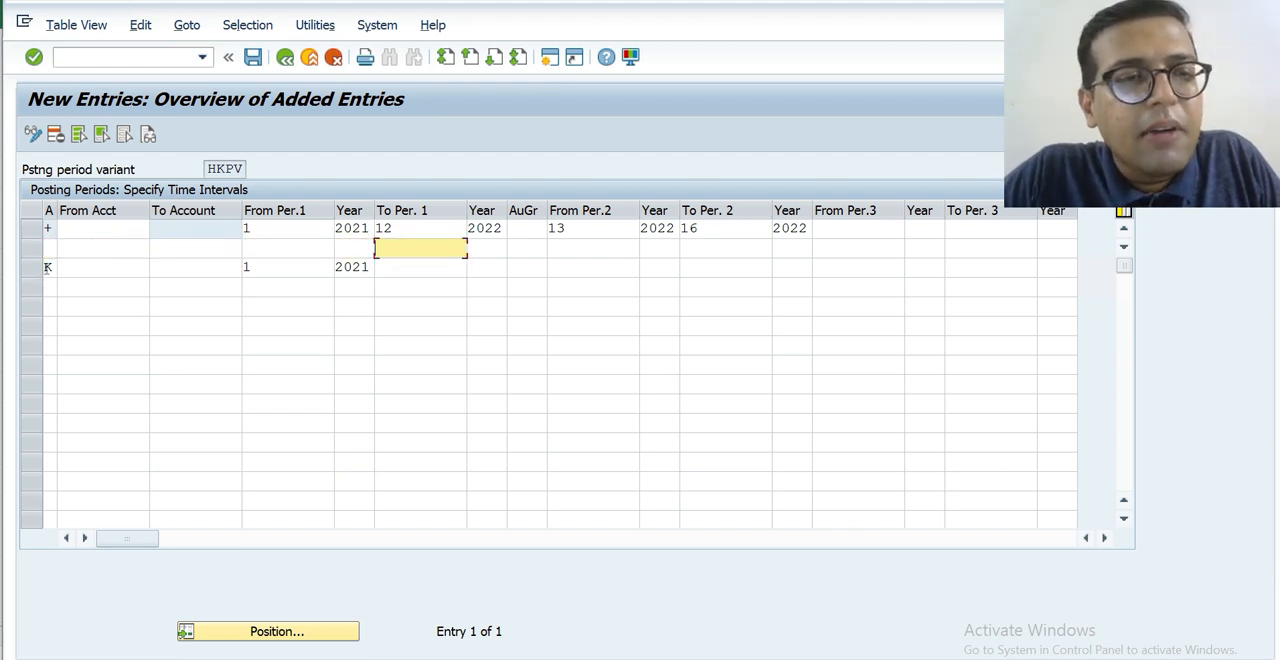
Clear the vendors (K) entry's account type, starting period and year, leaving only the + entry.
click(47, 267)
key(Tab)
key(Tab)
key(Tab)
key(Delete)
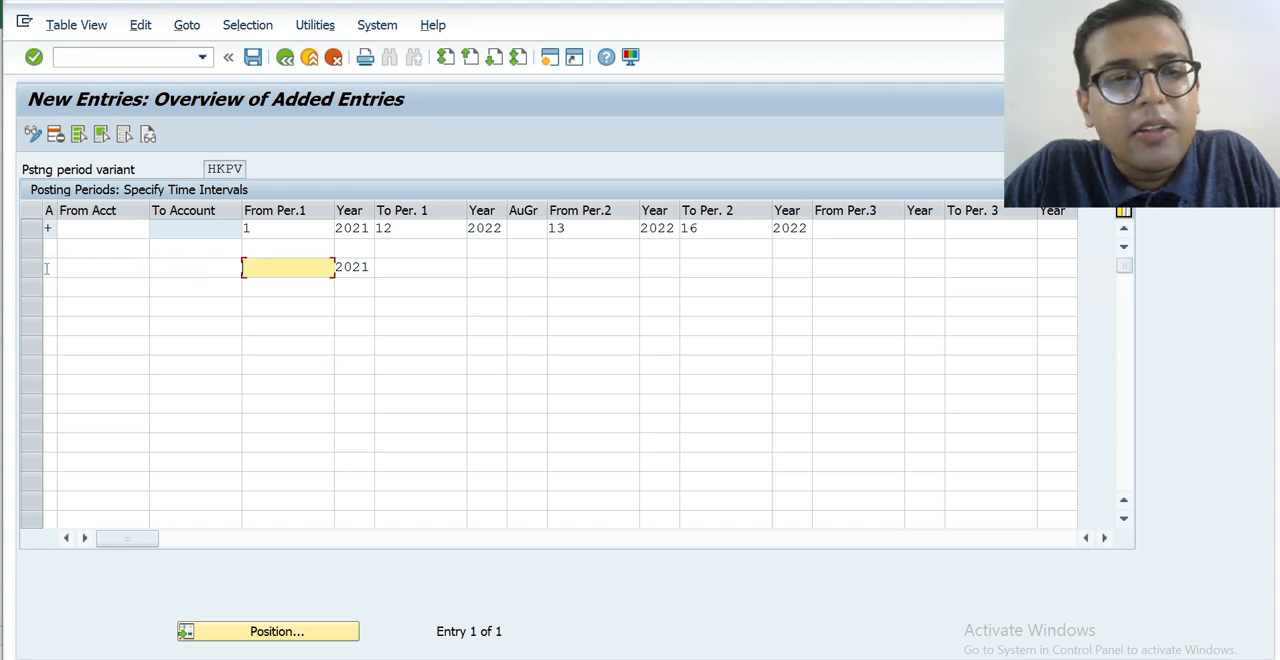
key(Tab)
key(Delete)
key(Tab)
key(Return)
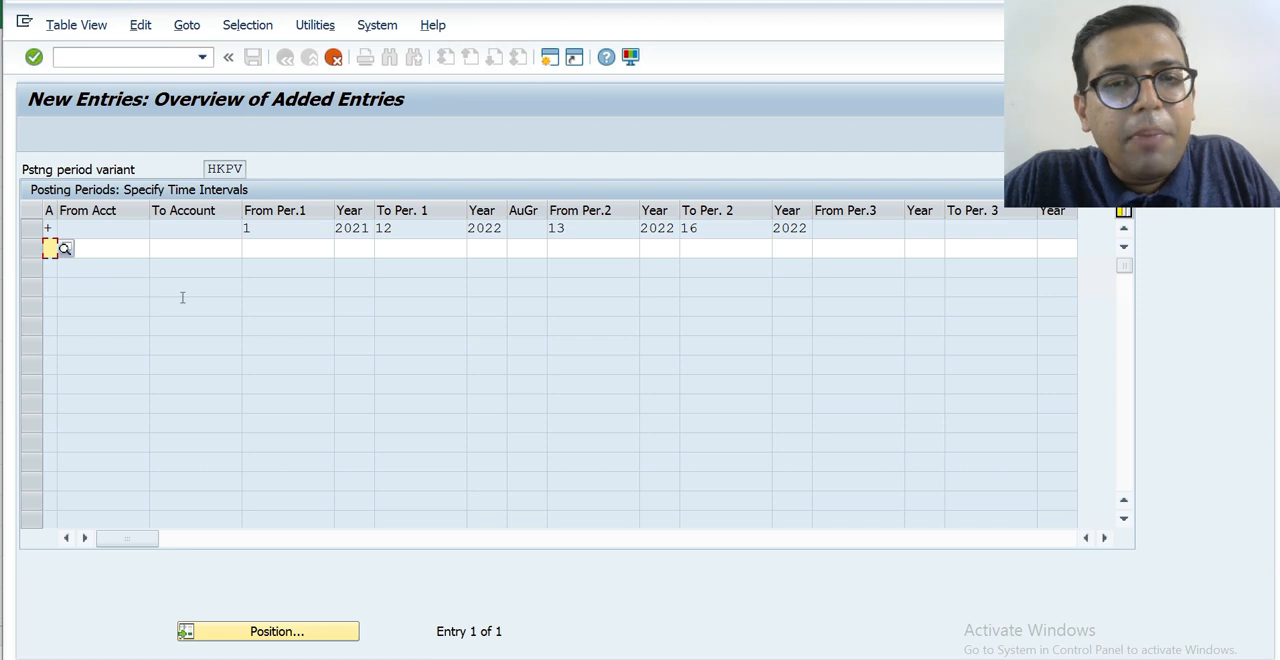
Exit the posting period entries for variant HKPV and save the changed data.
key(F12)
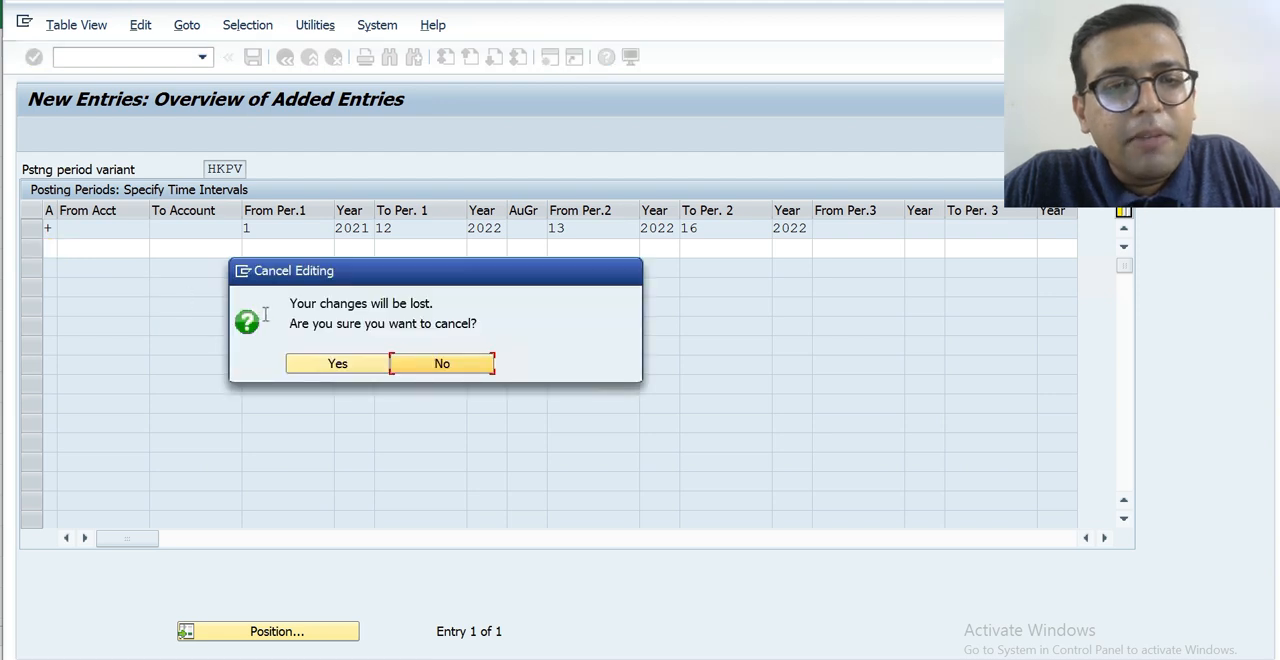
click(322, 365)
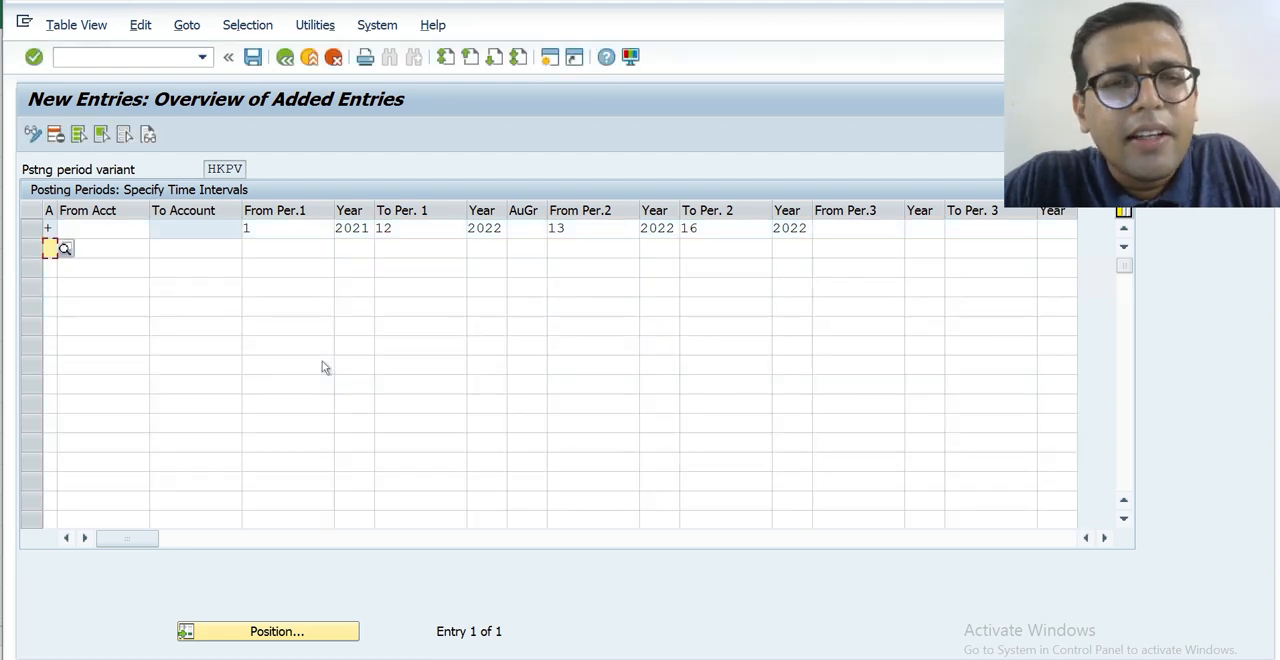
key(F3)
key(F3)
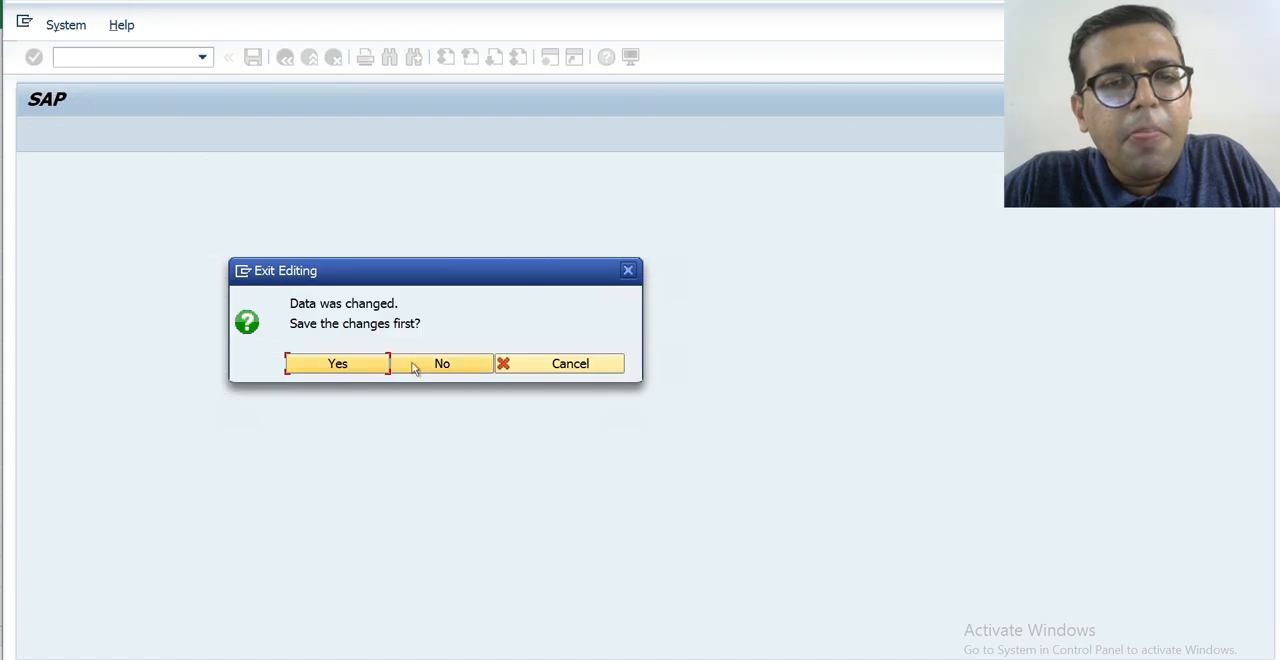
click(365, 367)
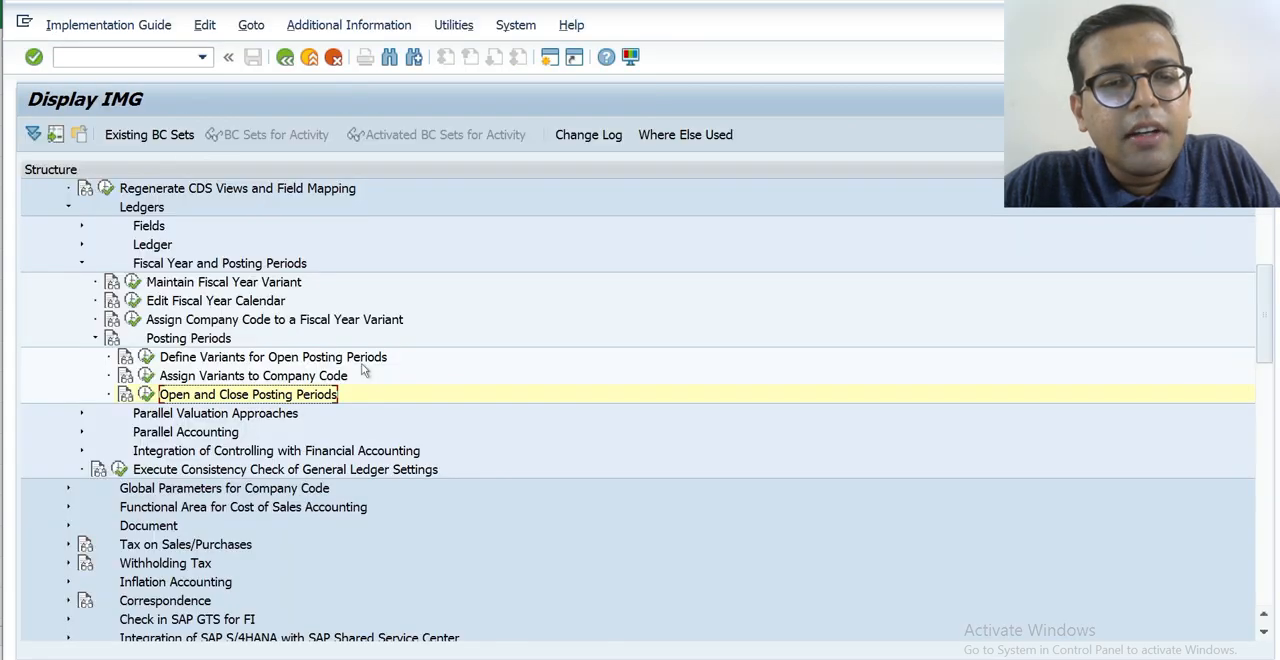
Reopen Open and Close Posting Periods for variant HKPV, check the saved + entry, and return to the IMG.
click(147, 396)
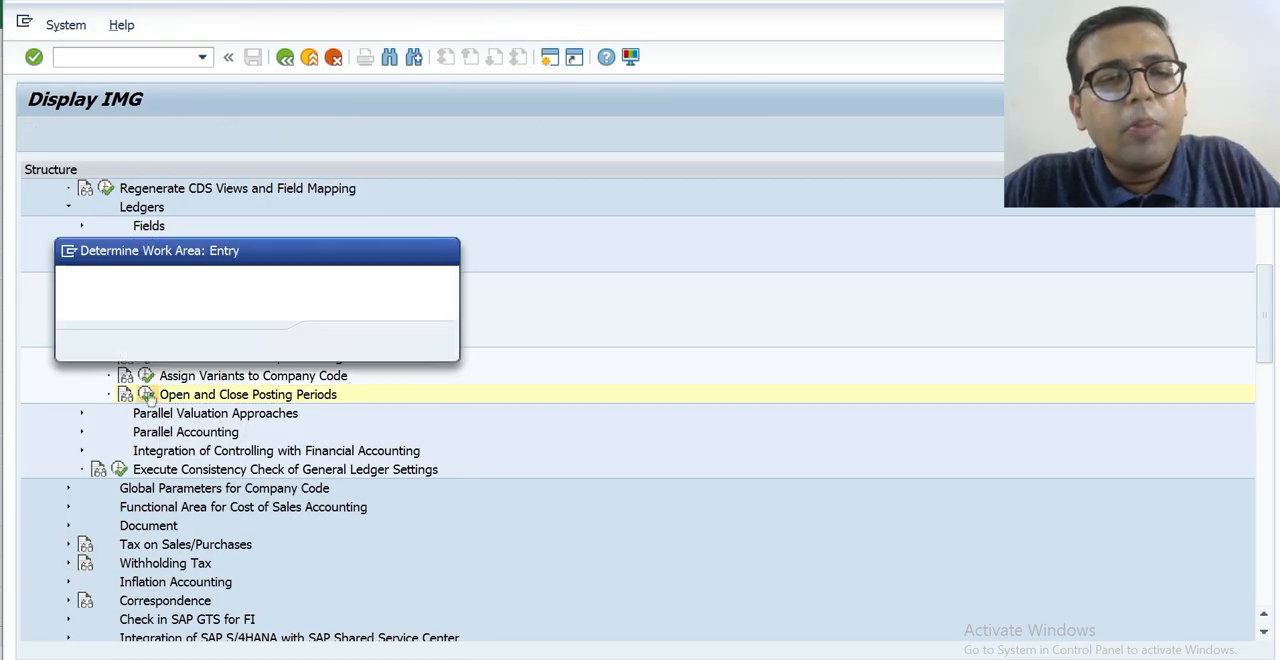
key(BackSpace)
key(Down)
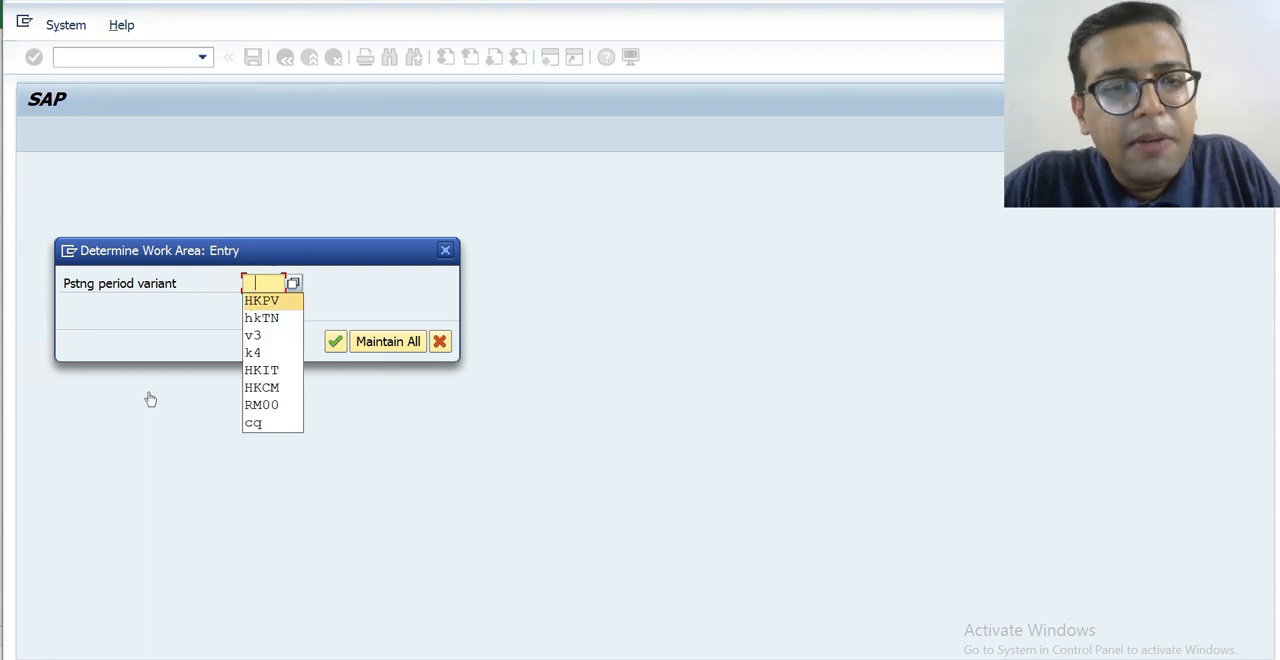
key(Return)
key(Return)
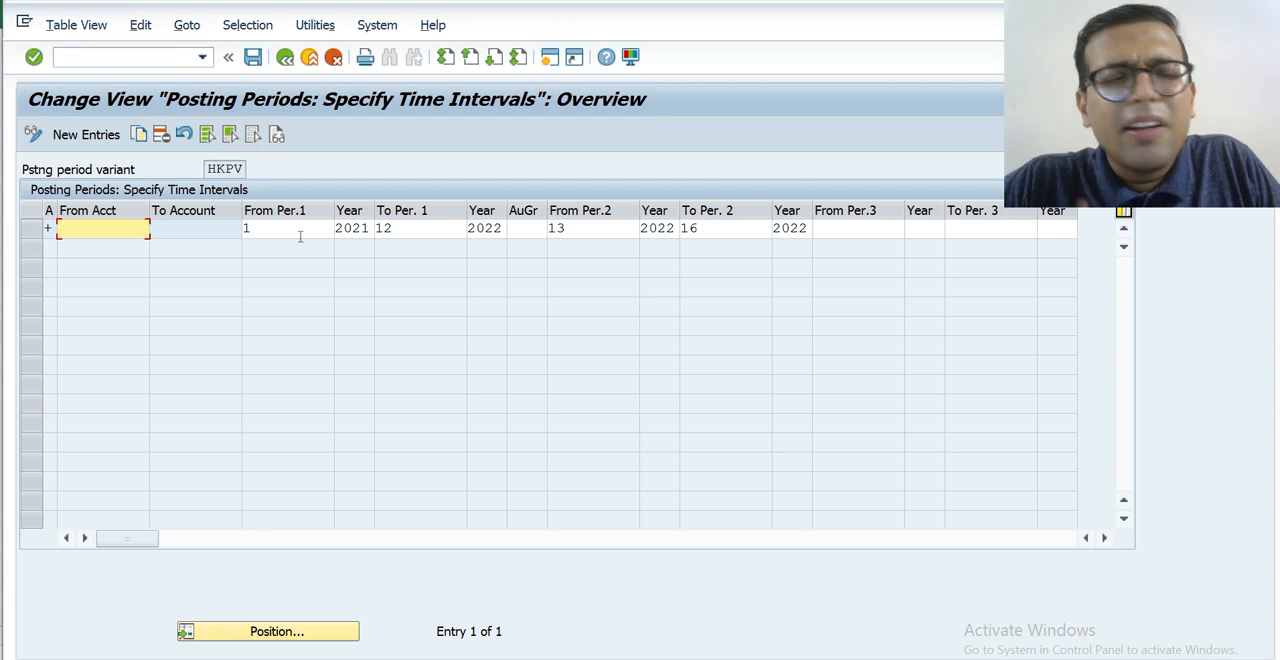
key(F3)
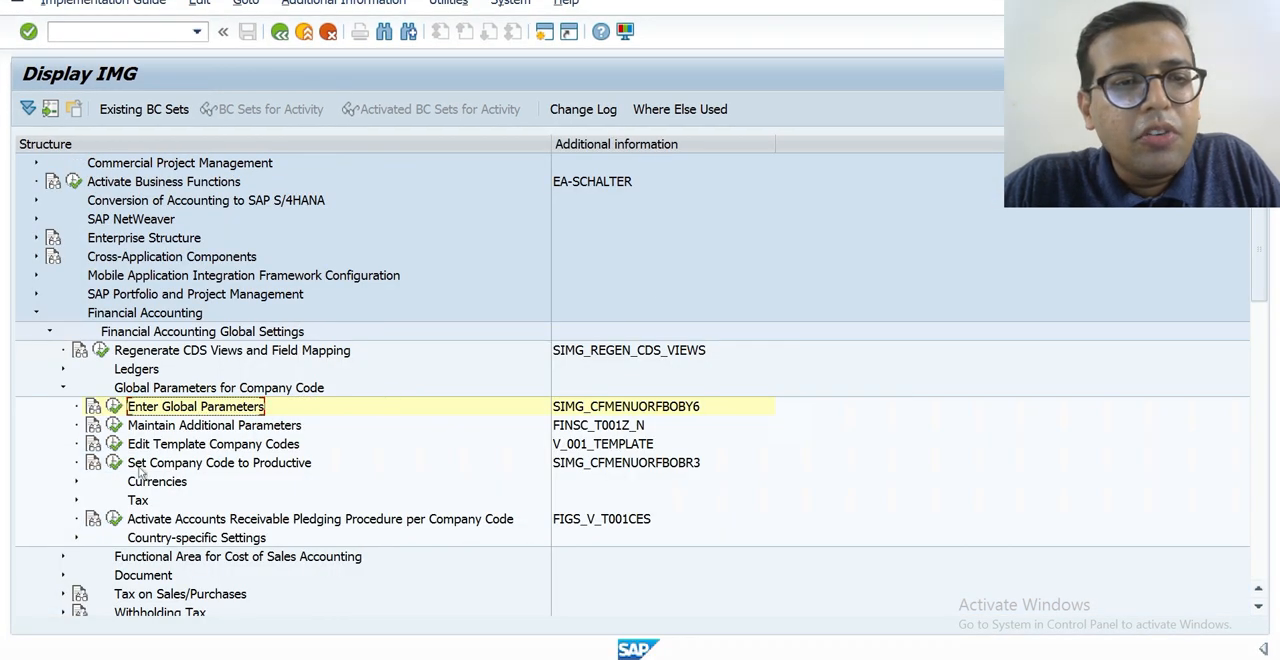
Open the global parameters of company code HKTN, check its posting period variant, and return to the IMG.
click(114, 406)
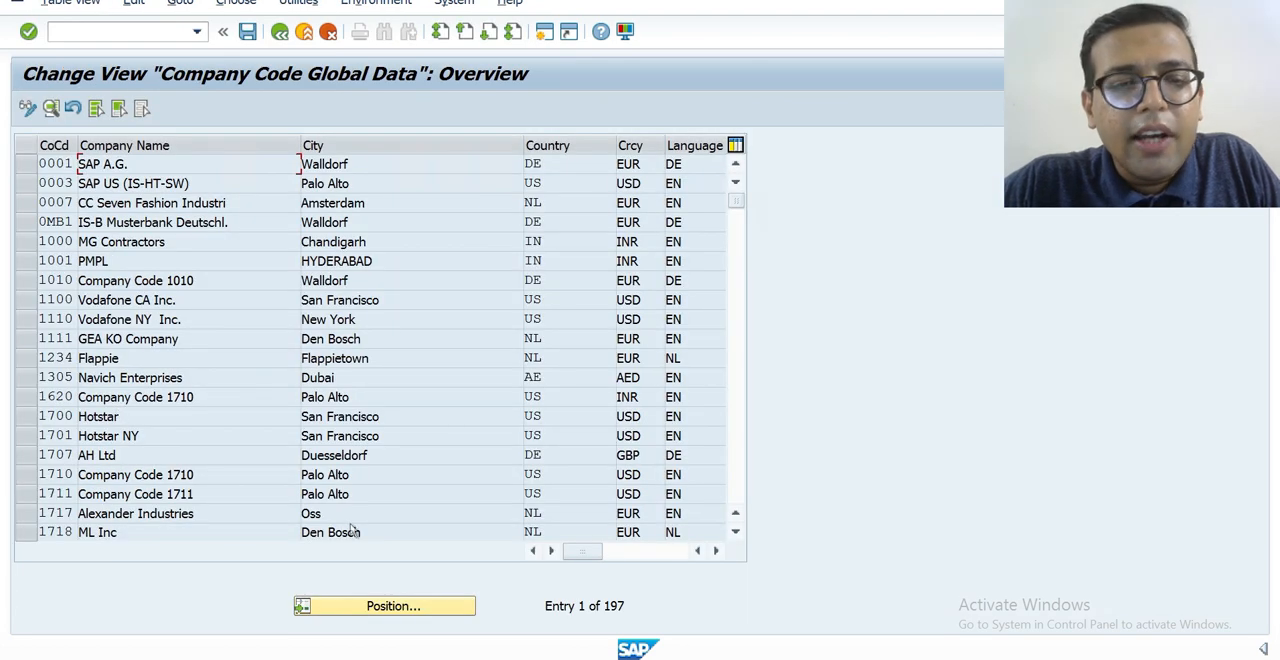
click(377, 604)
text(HKTN)
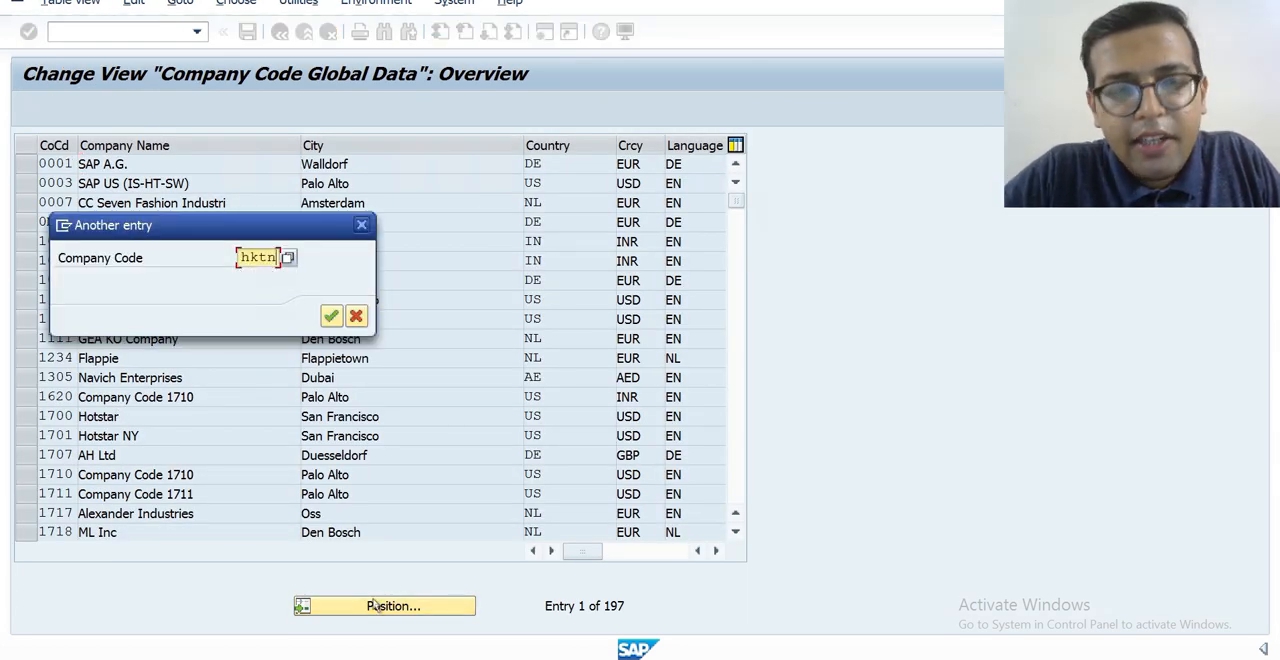
key(Return)
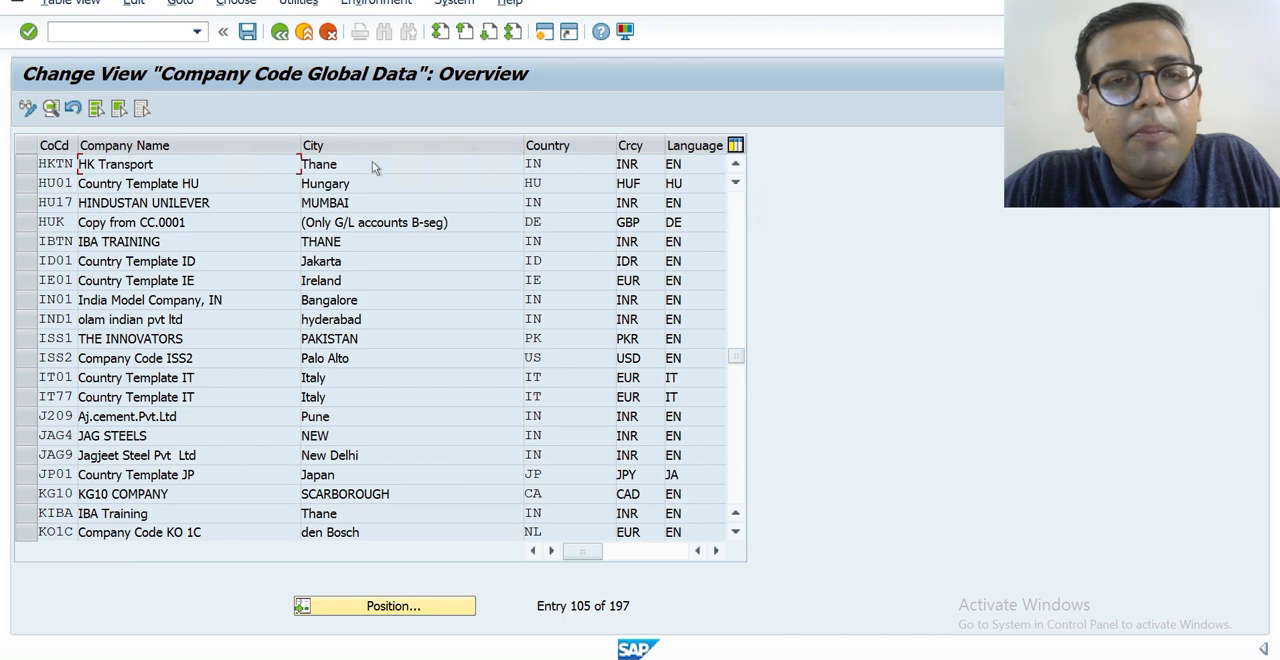
double_click(372, 161)
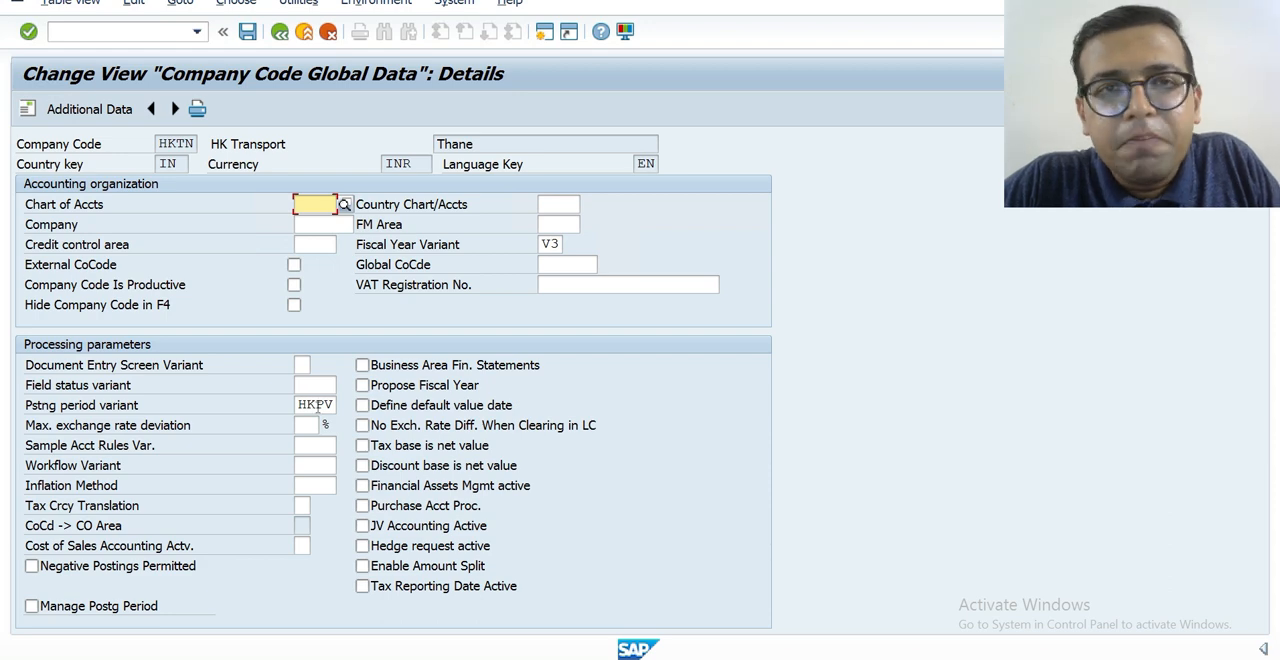
key(F3)
key(F3)
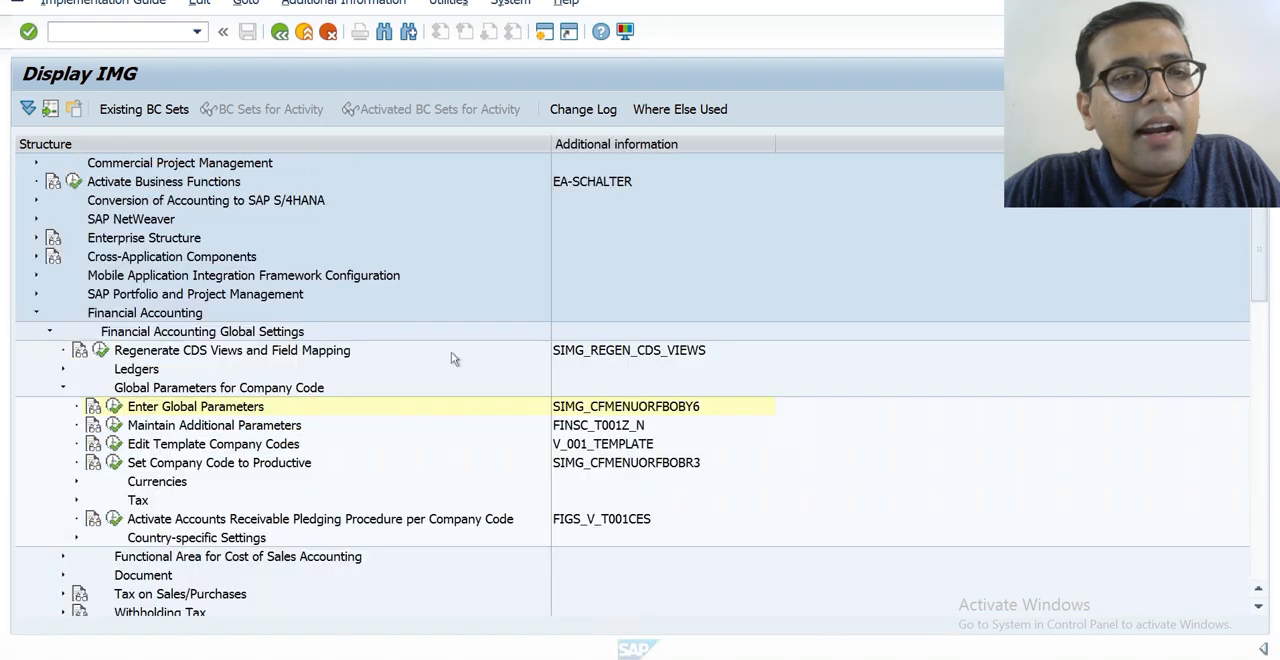
Open Enter Global Parameters and bring up the company code entry for positioning the list.
click(114, 406)
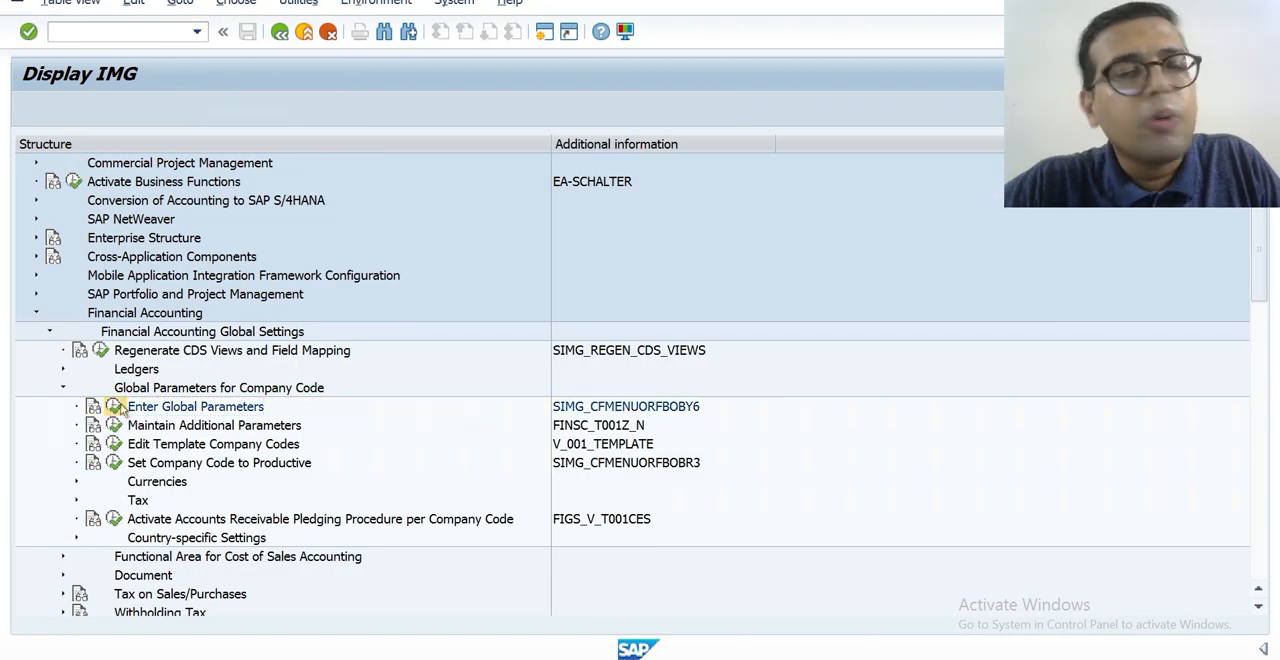
click(346, 605)
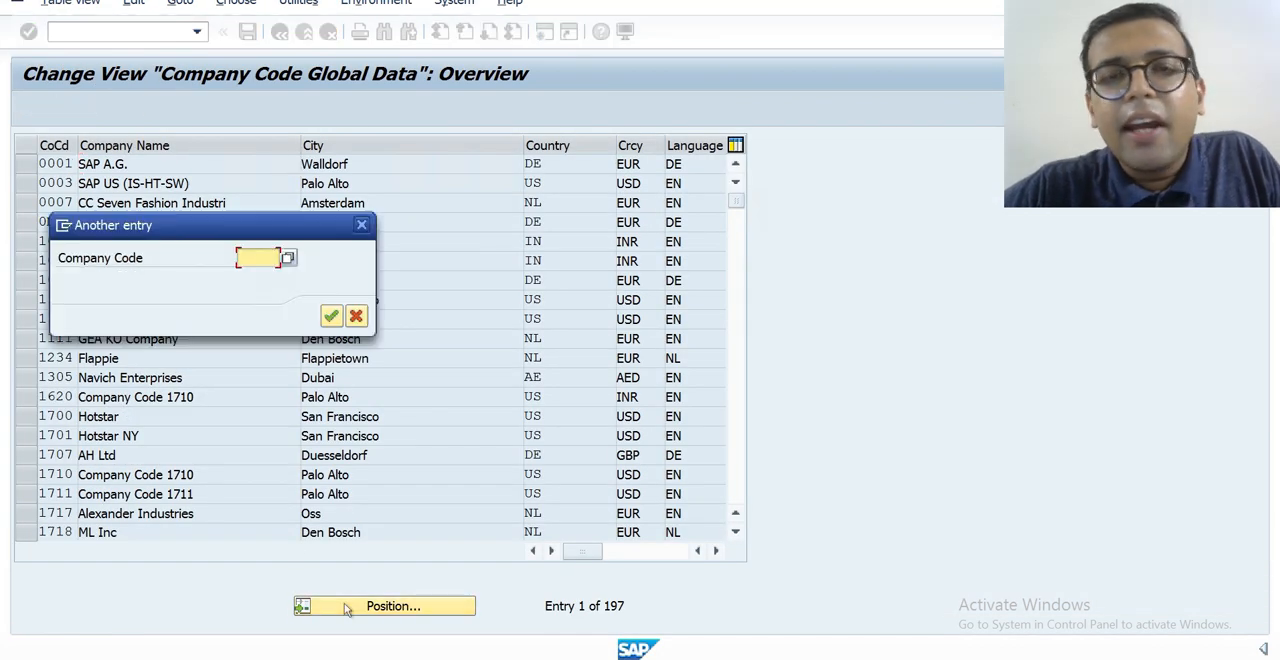